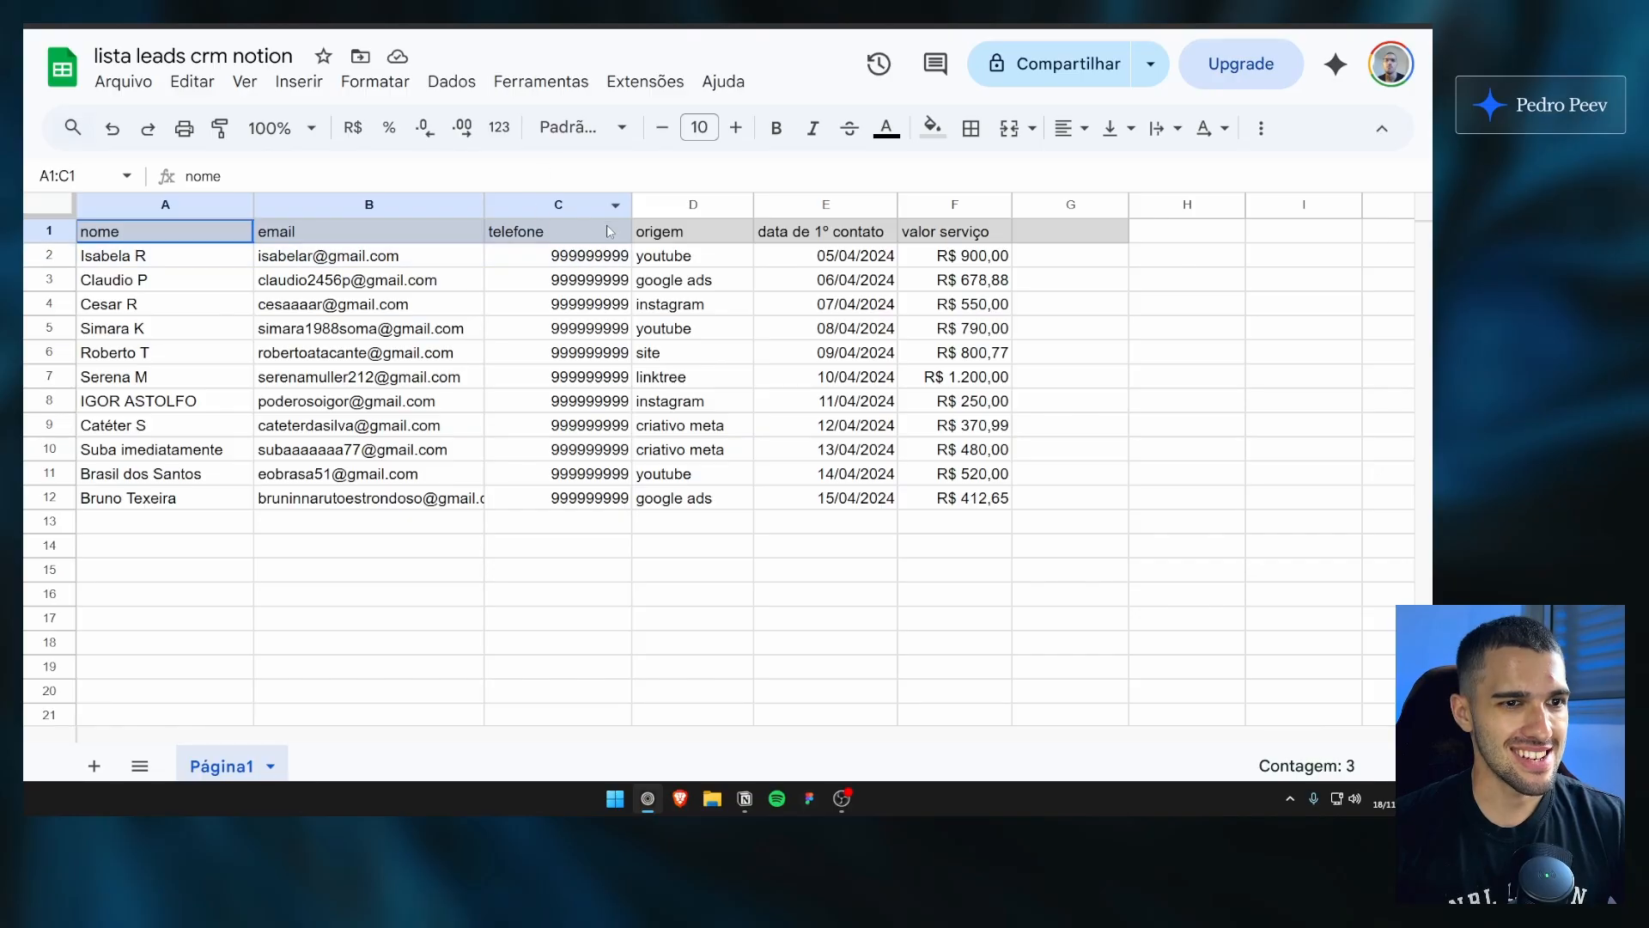
Step: Highlight the lead list's header row, including the nome, telefone and valor serviço headers
mouse_move(607, 227)
mouse_down()
mouse_move(456, 236)
mouse_move(601, 233)
mouse_up()
click(597, 233)
drag(199, 232, 951, 230)
click(191, 233)
click(203, 377)
click(199, 258)
click(950, 230)
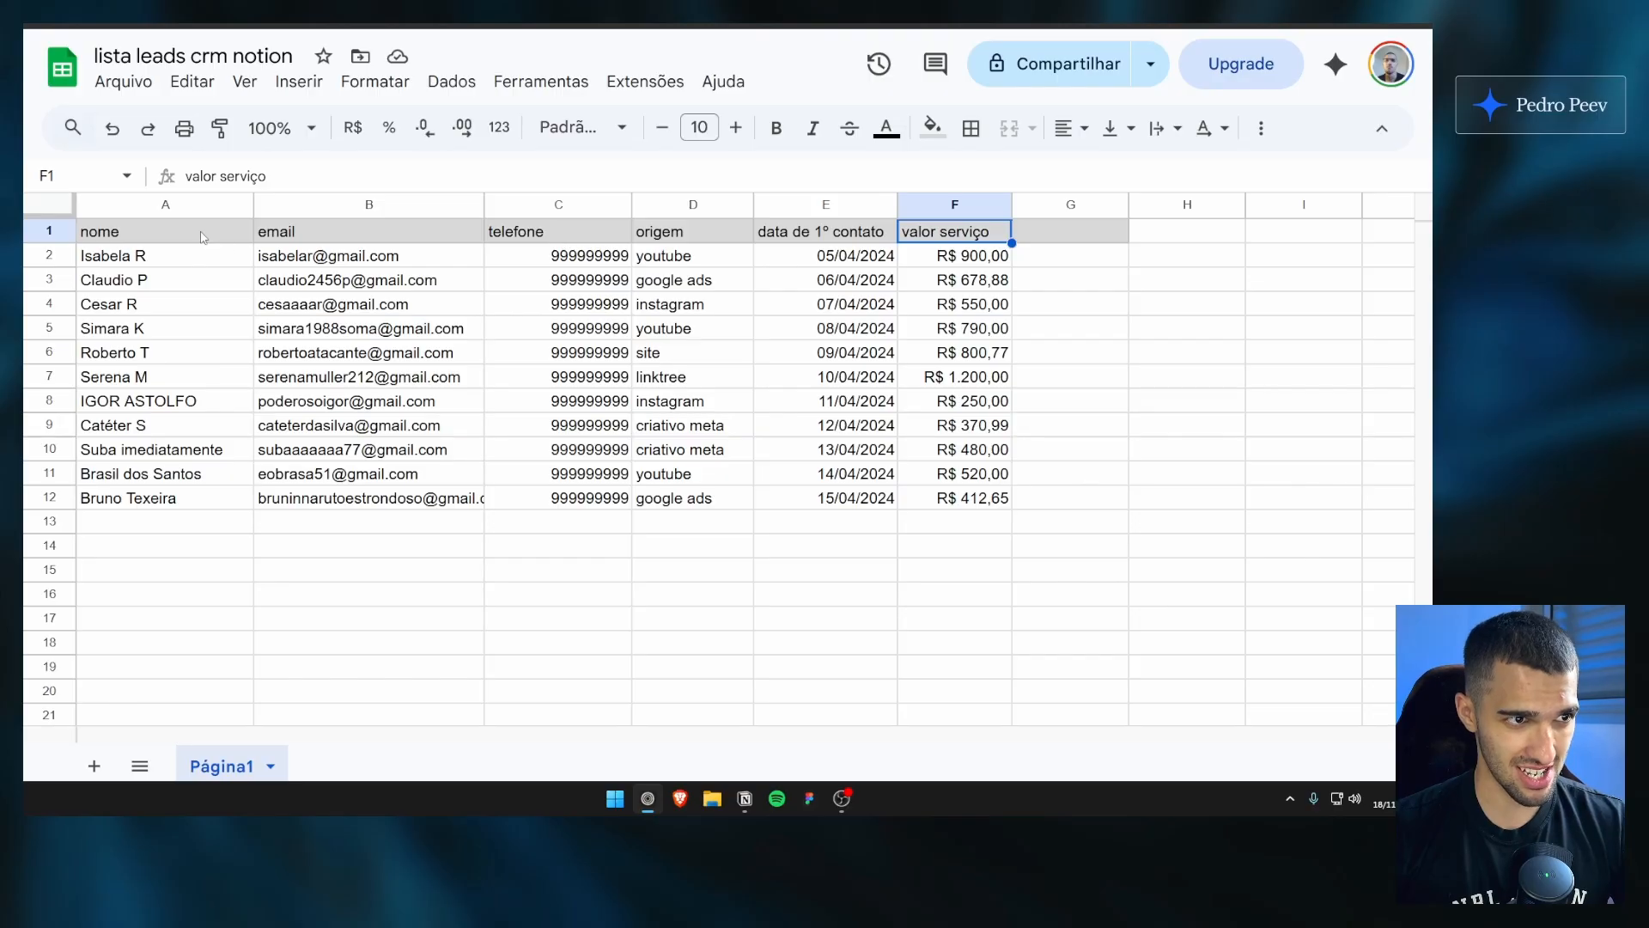
drag(202, 234, 953, 232)
click(953, 231)
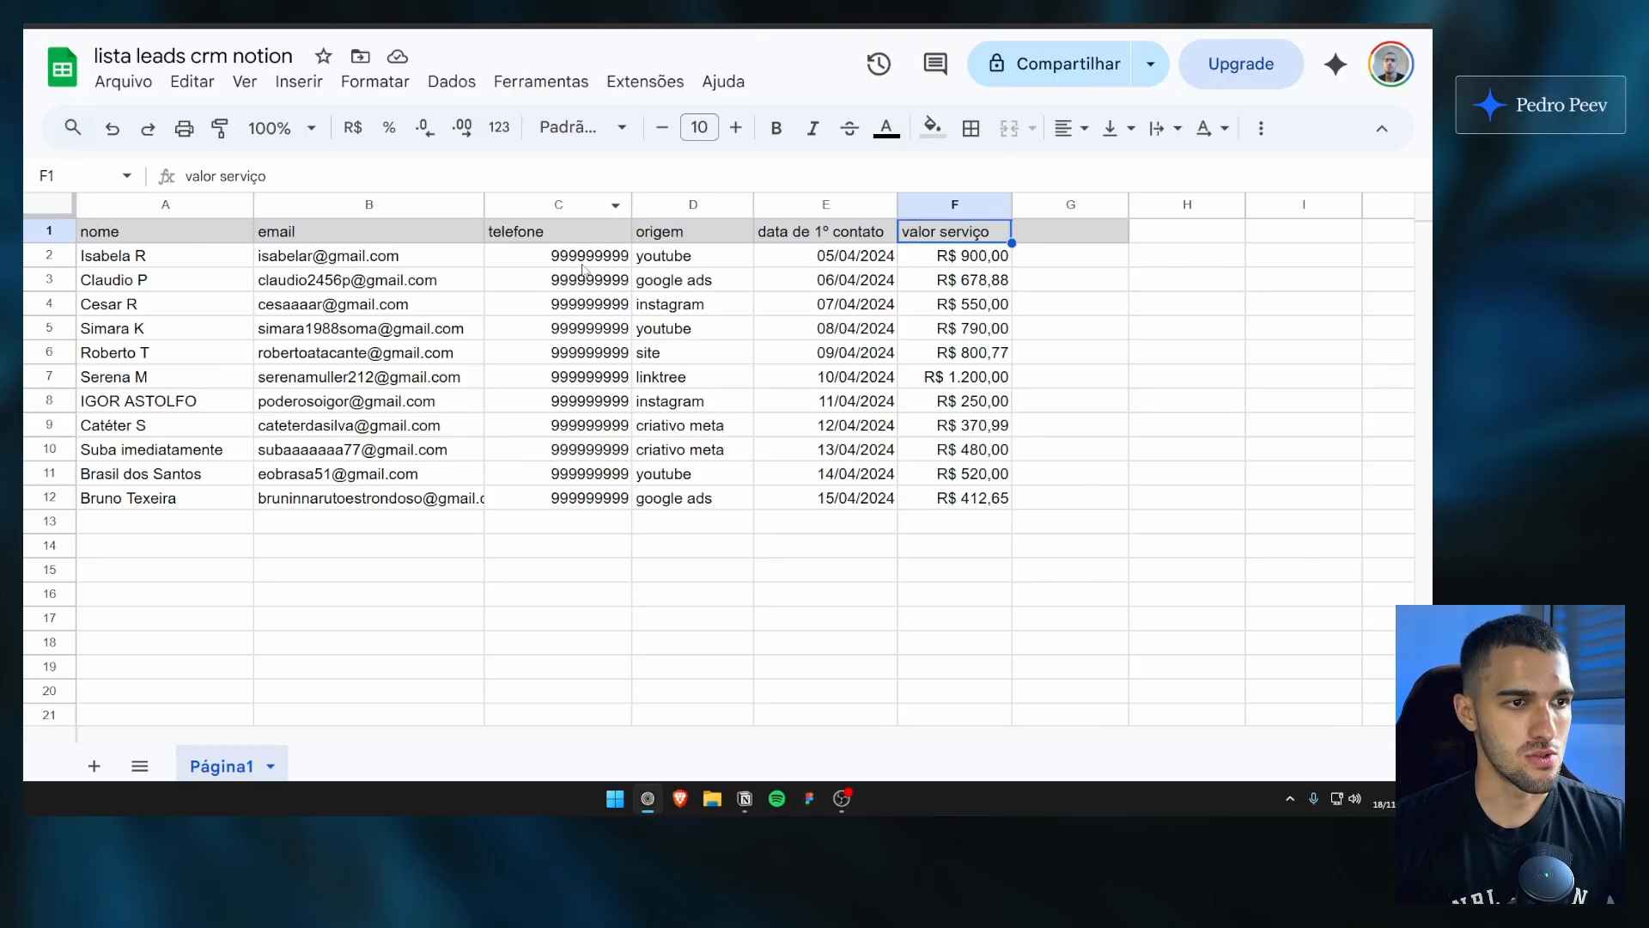
click(221, 234)
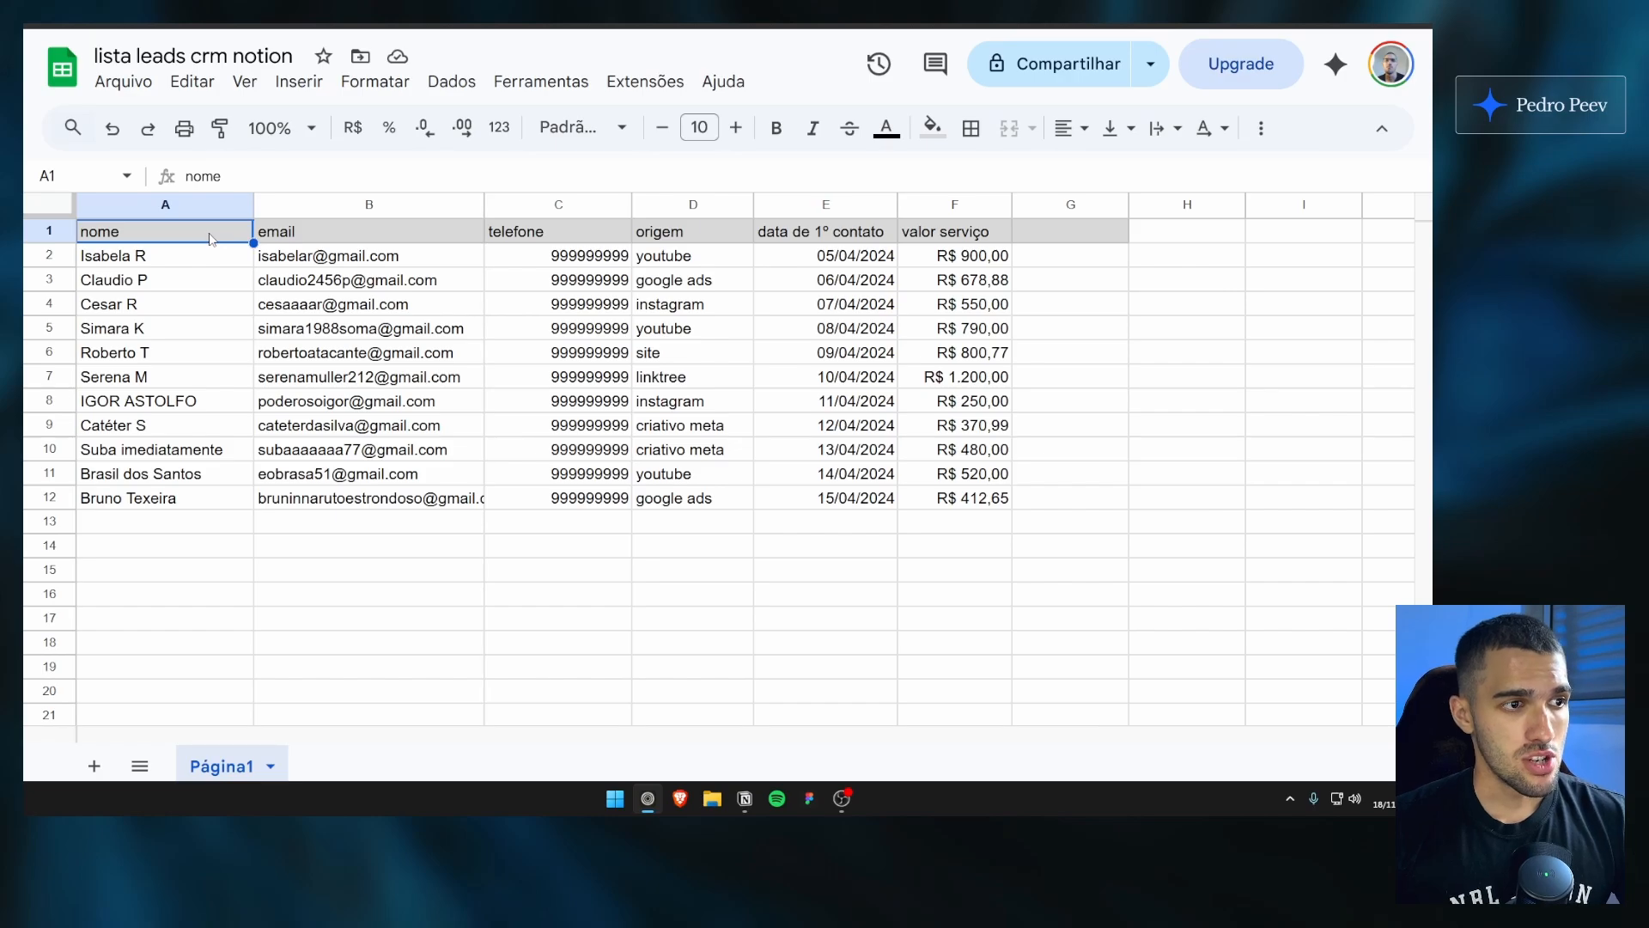
click(199, 257)
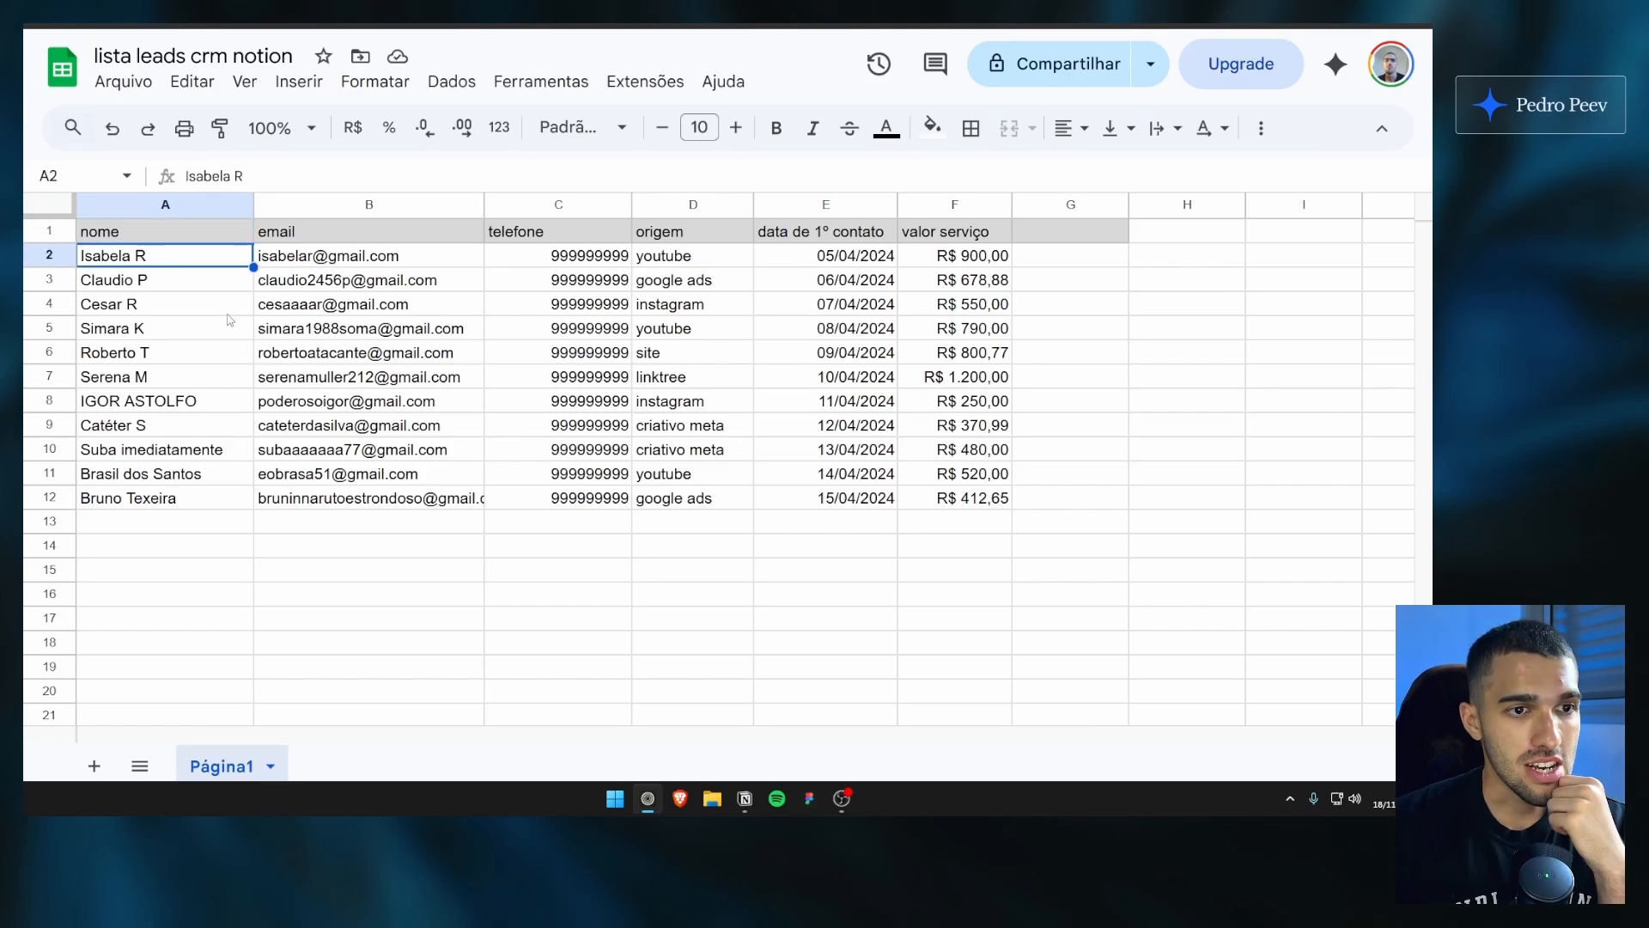
Step: Go through the lead data: names, emails, phones, origins, first-contact dates and service values
drag(165, 258, 165, 304)
drag(344, 256, 356, 401)
click(356, 401)
drag(548, 261, 562, 500)
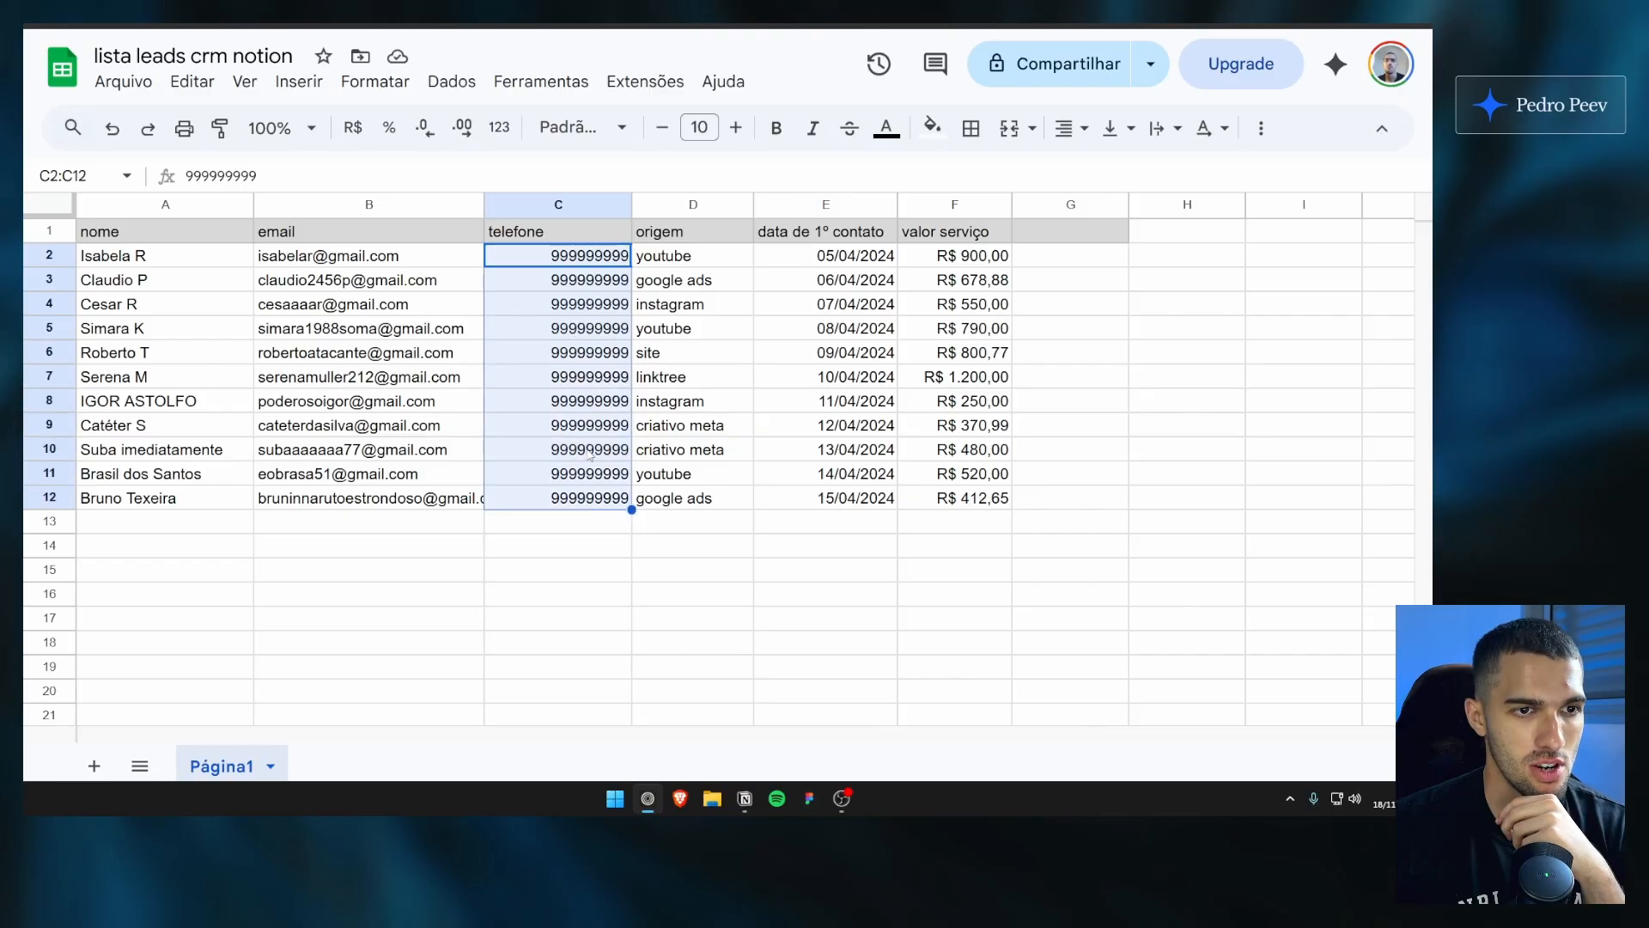
click(574, 450)
drag(679, 256, 711, 502)
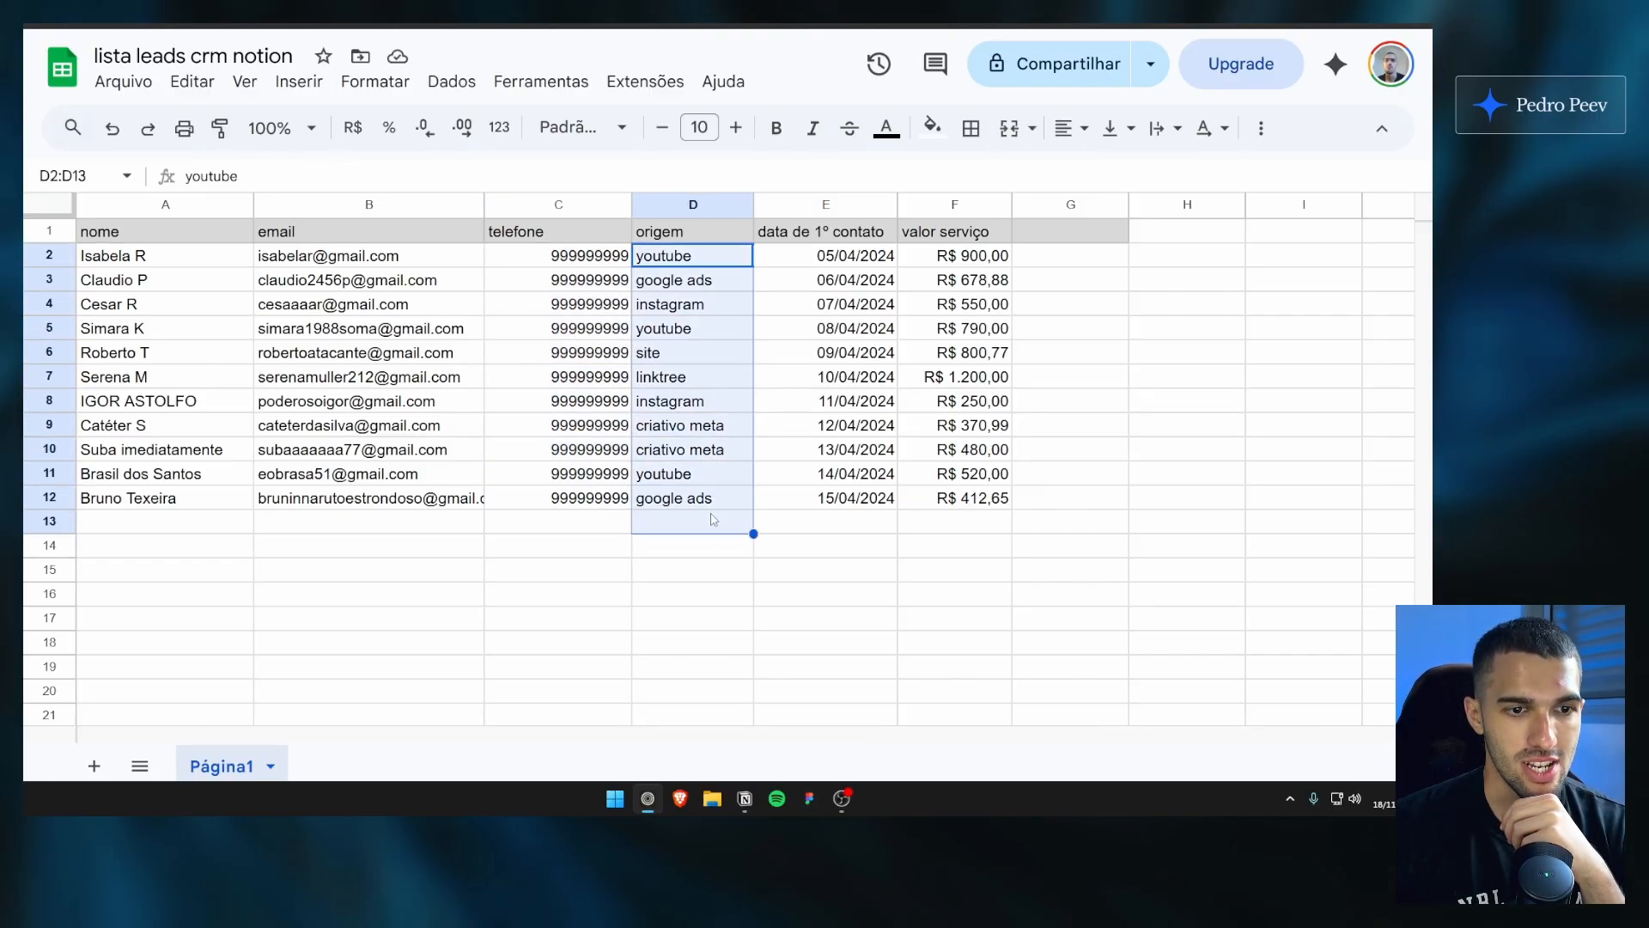
click(714, 507)
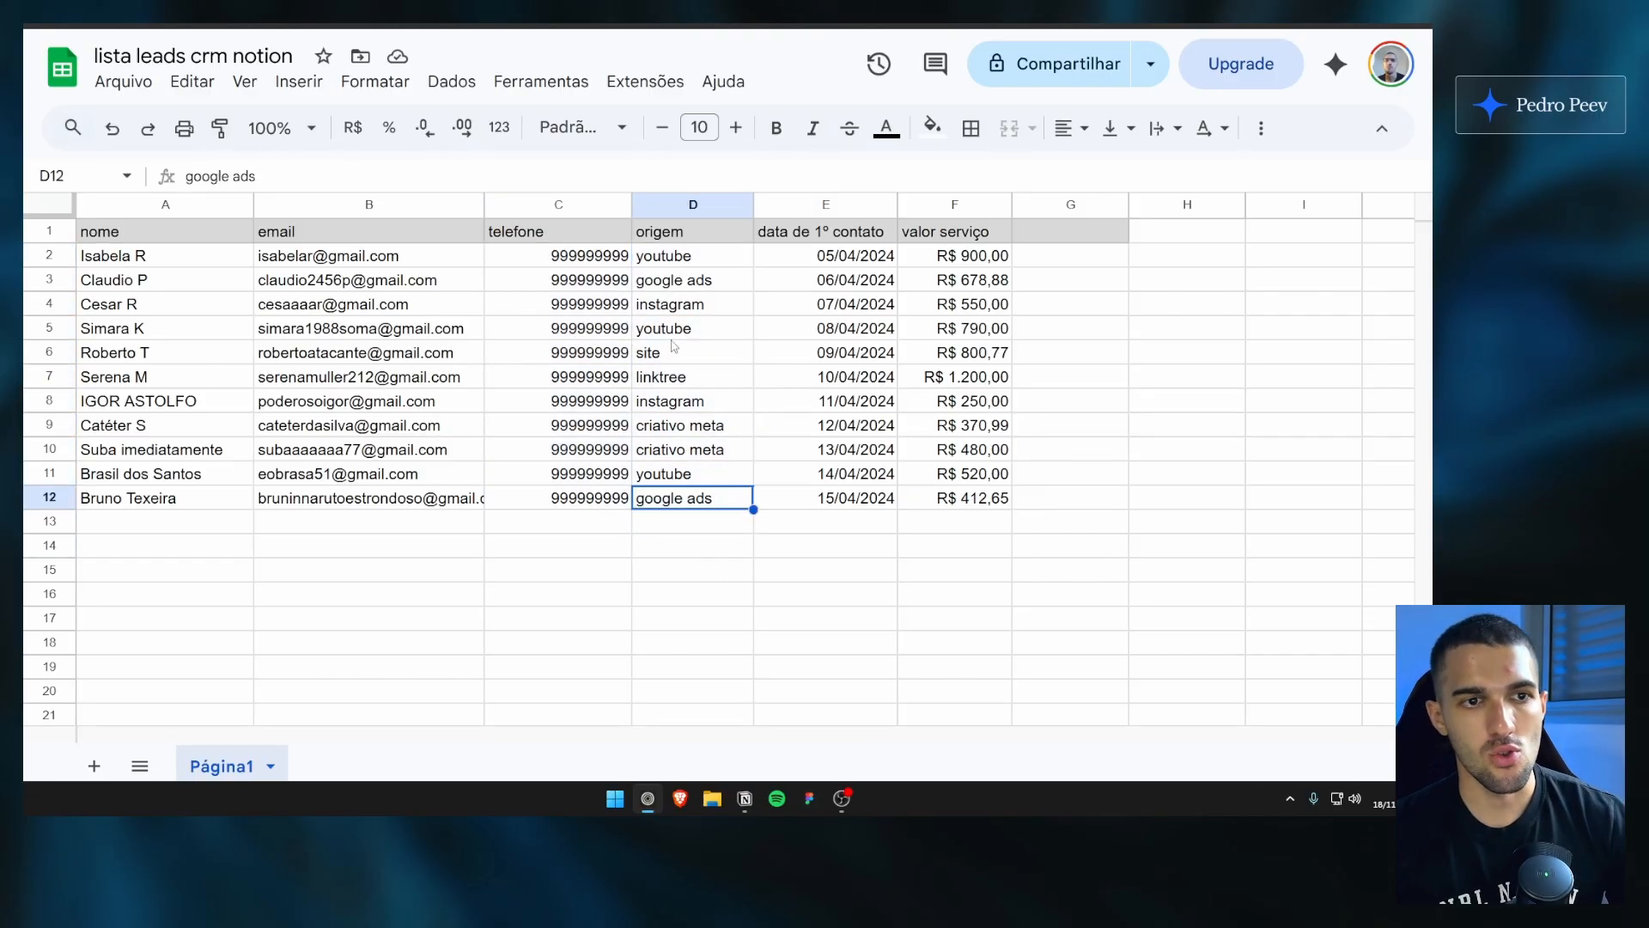
drag(717, 255, 728, 481)
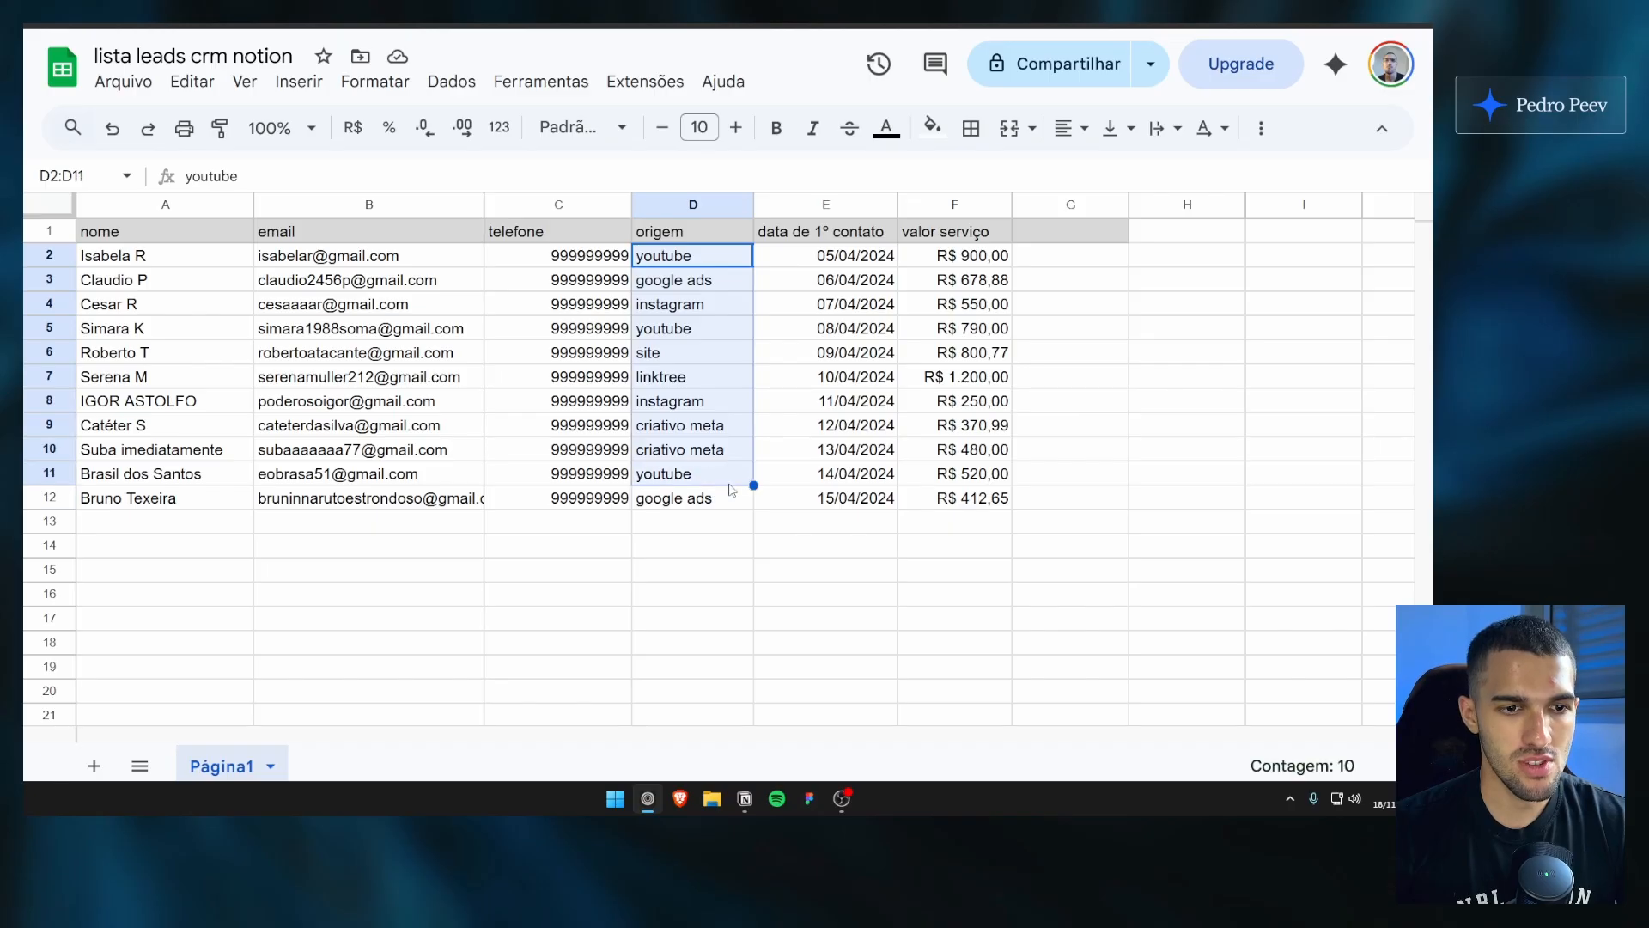
click(728, 479)
drag(713, 280, 726, 498)
click(842, 286)
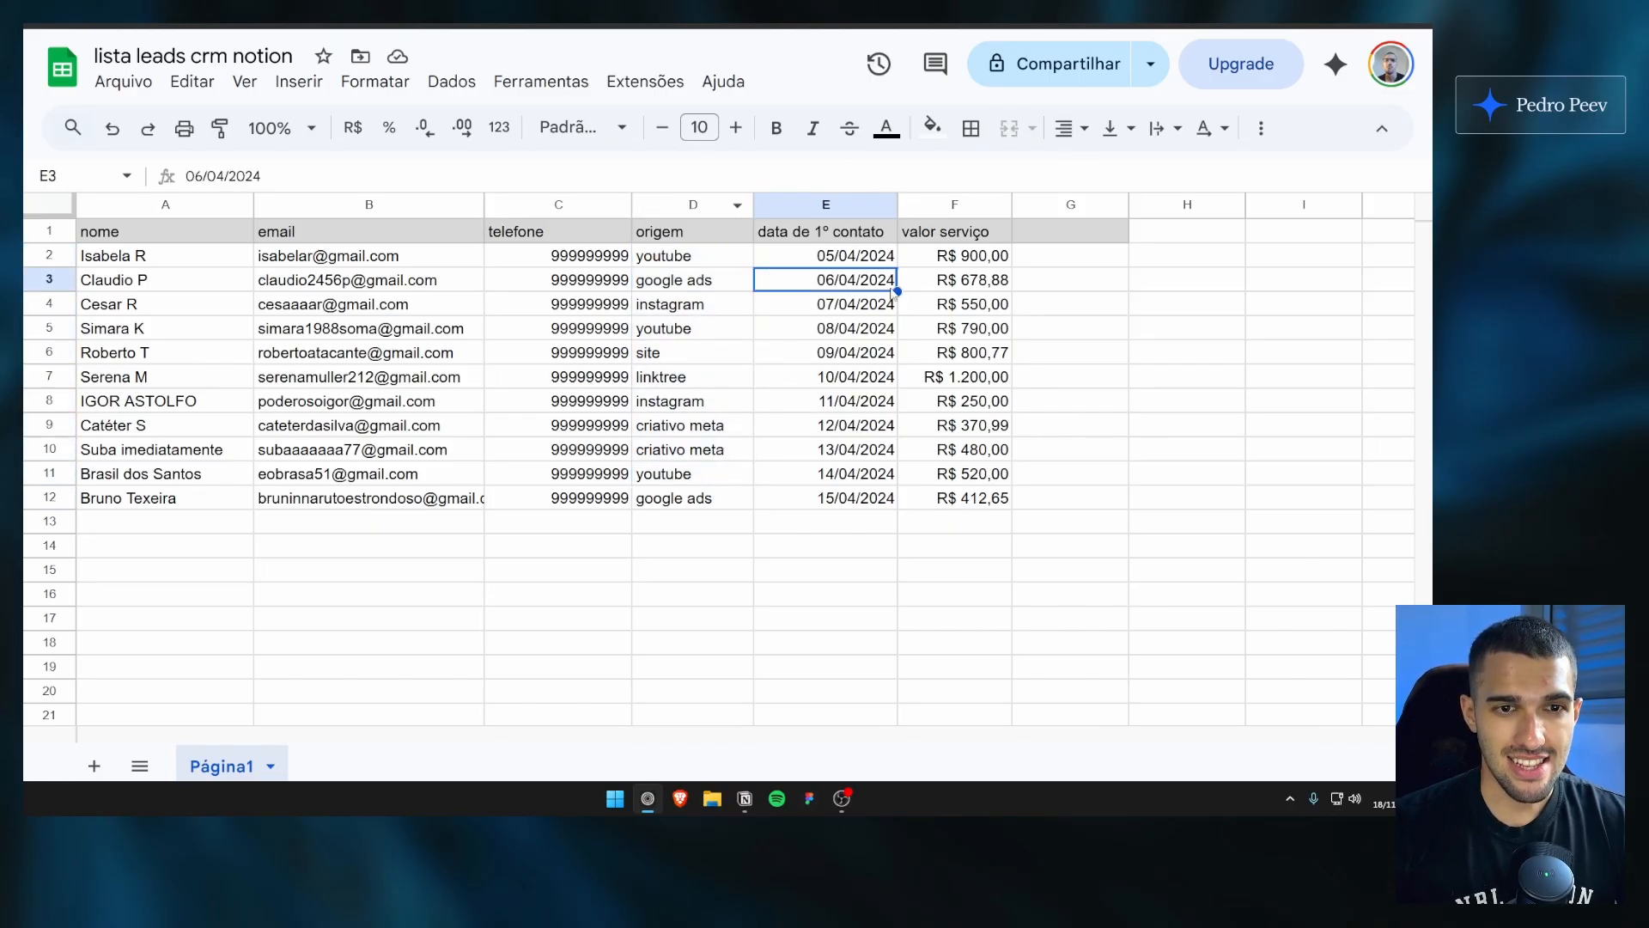
drag(857, 284, 857, 352)
click(858, 449)
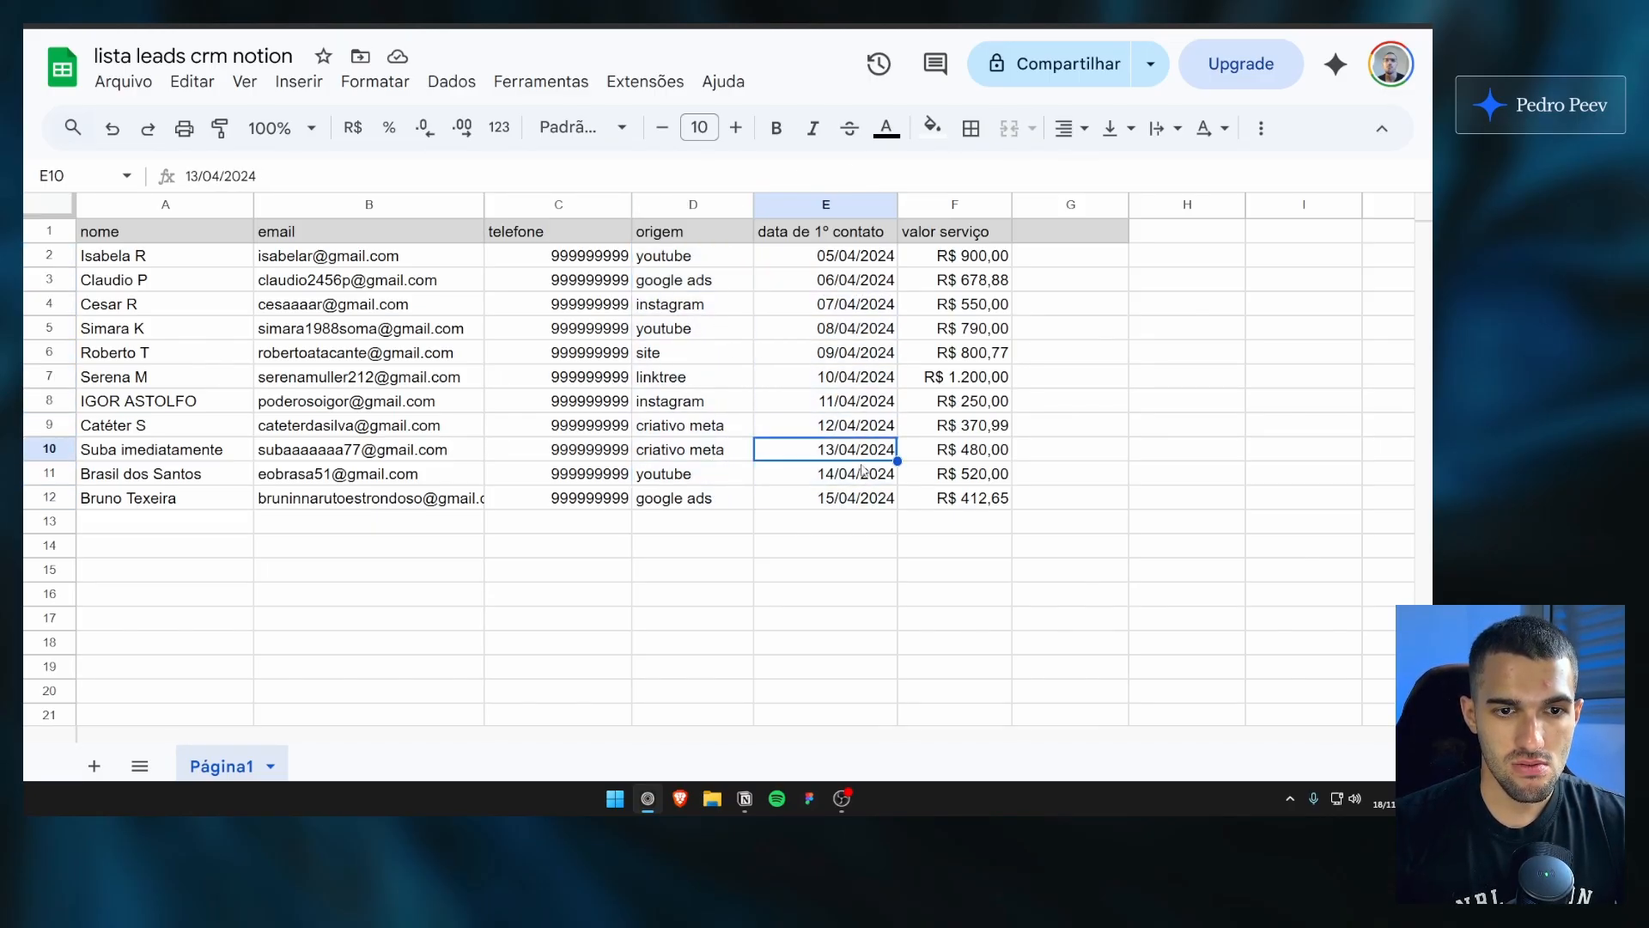
click(853, 263)
drag(853, 264, 857, 498)
click(857, 498)
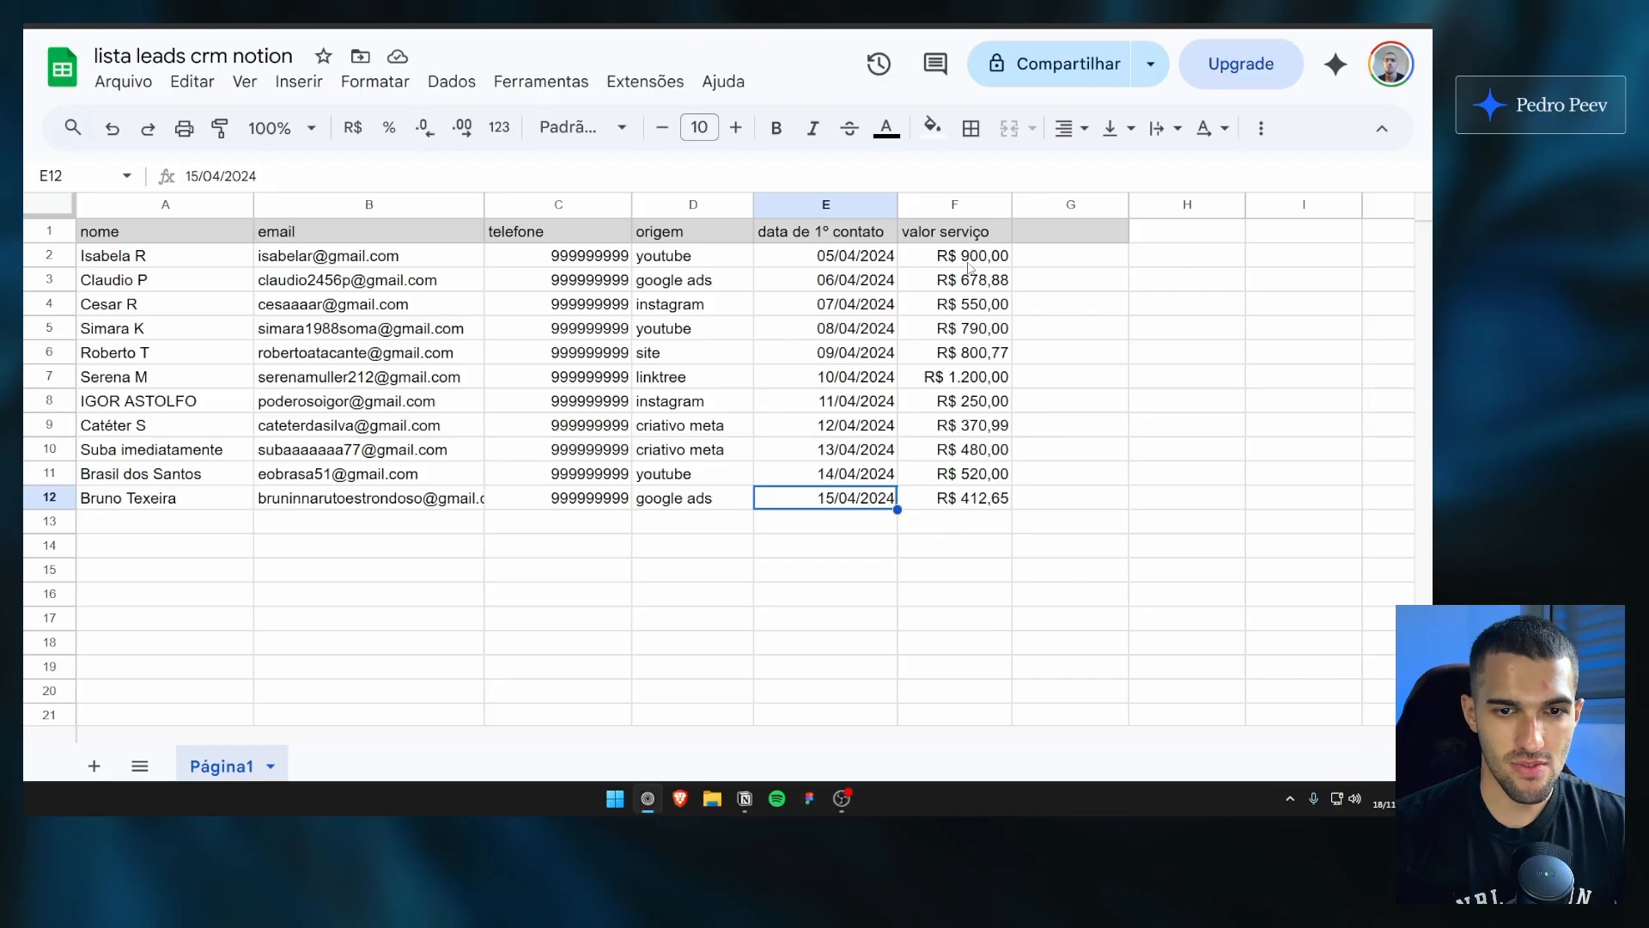
drag(981, 283, 979, 473)
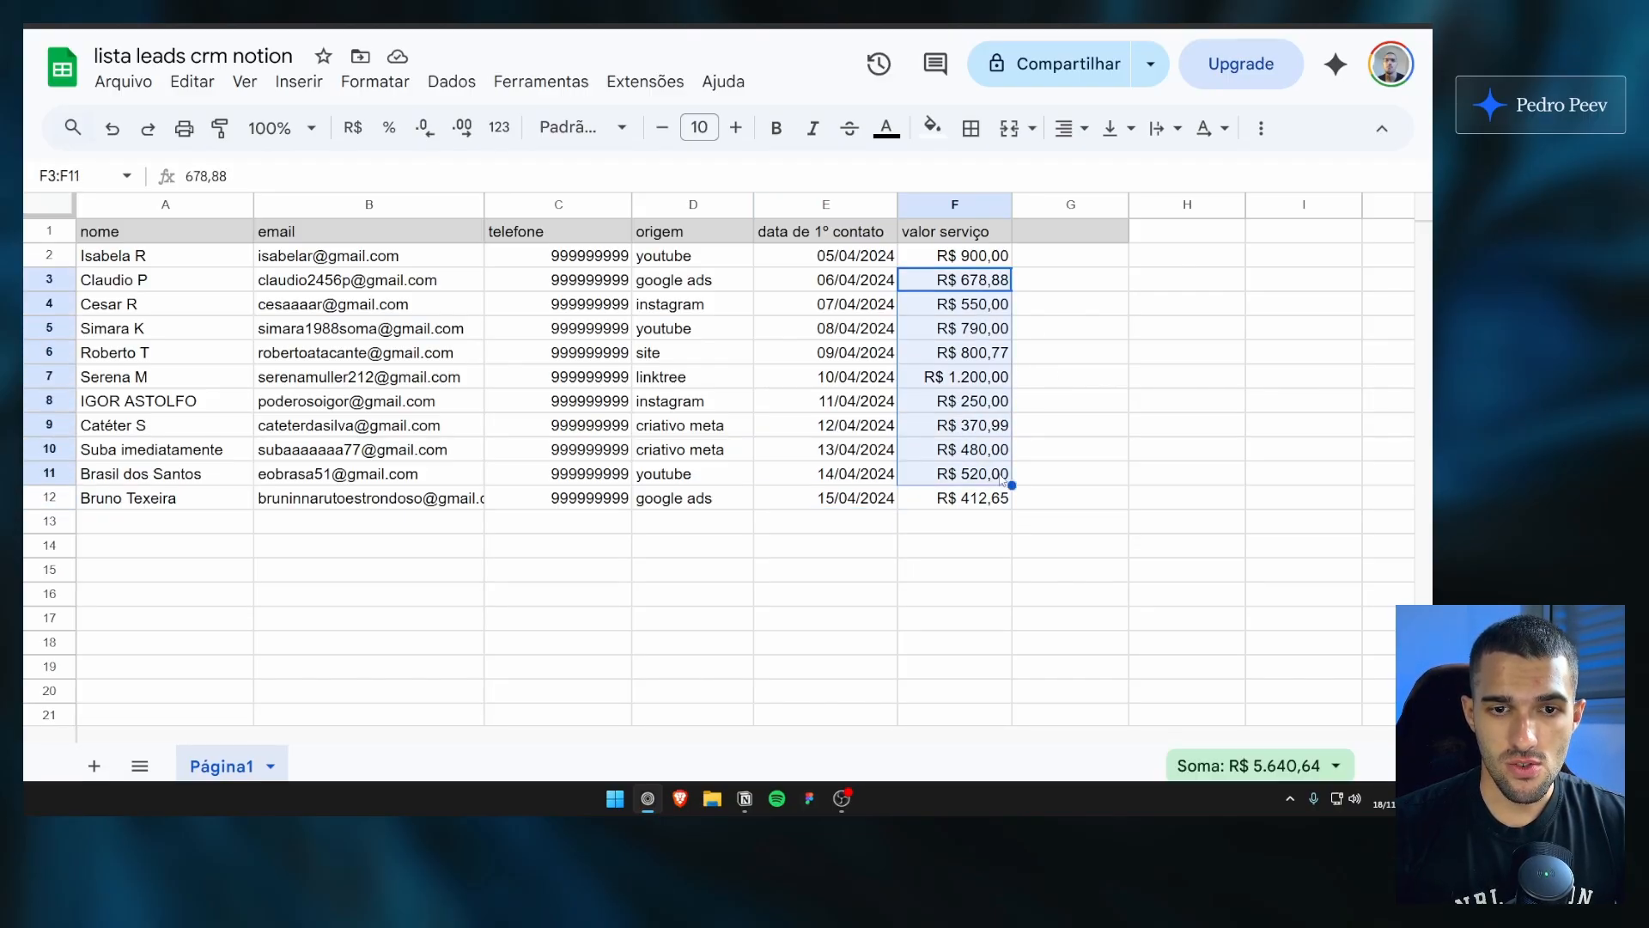
click(979, 473)
drag(980, 287, 981, 473)
click(1042, 452)
drag(969, 284, 979, 425)
click(1045, 431)
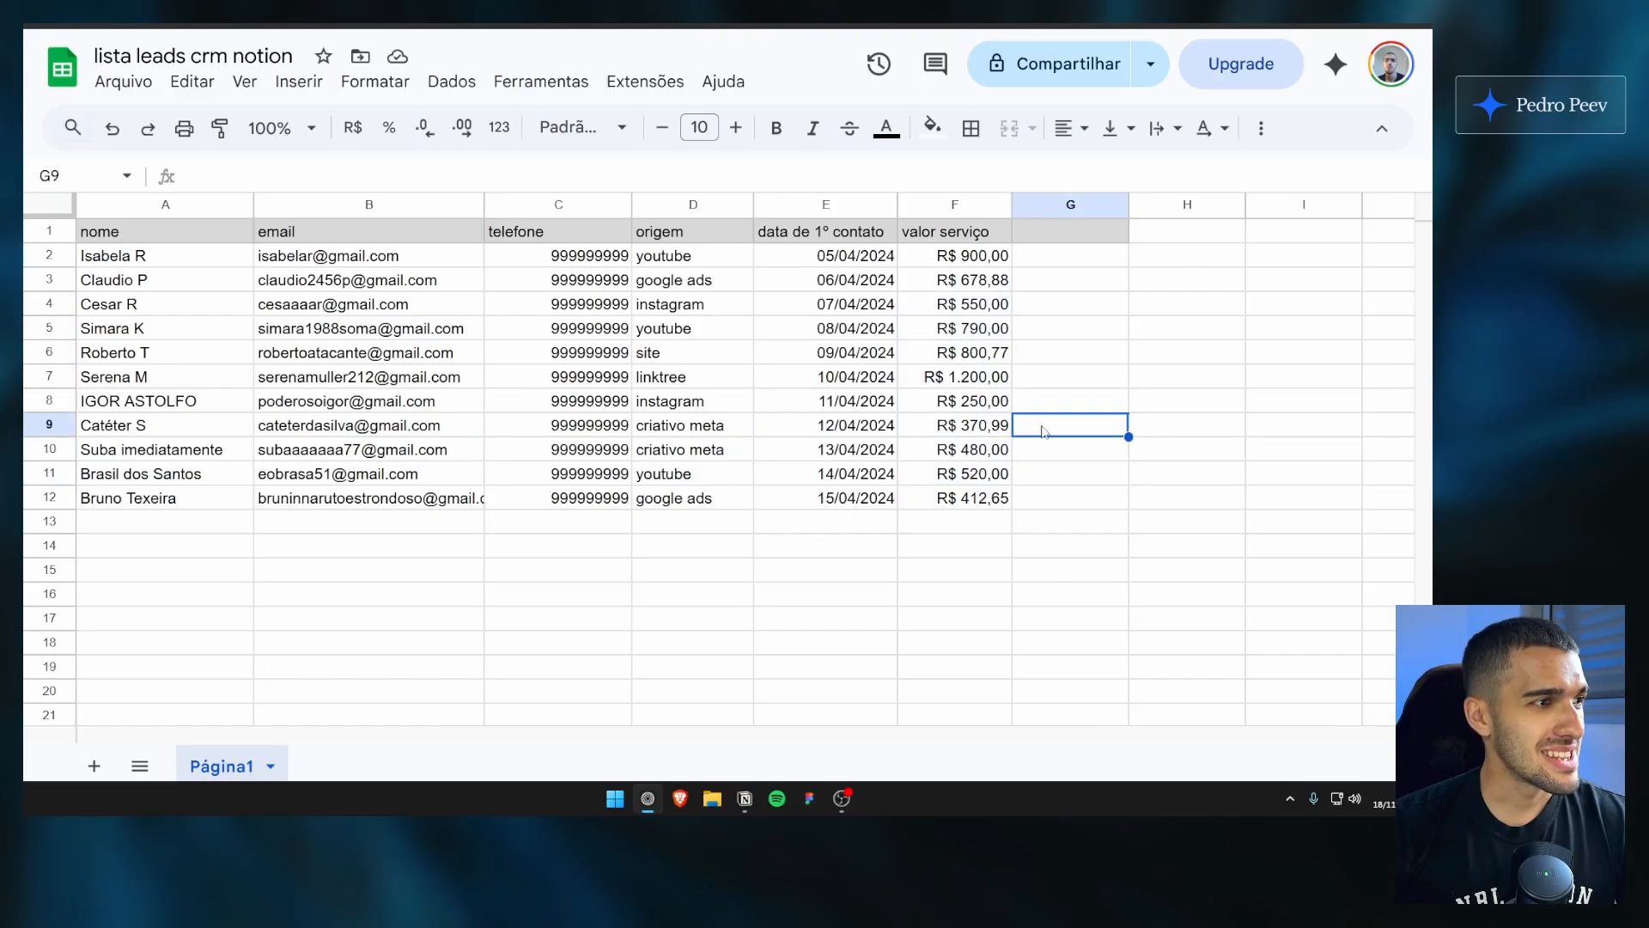
click(218, 300)
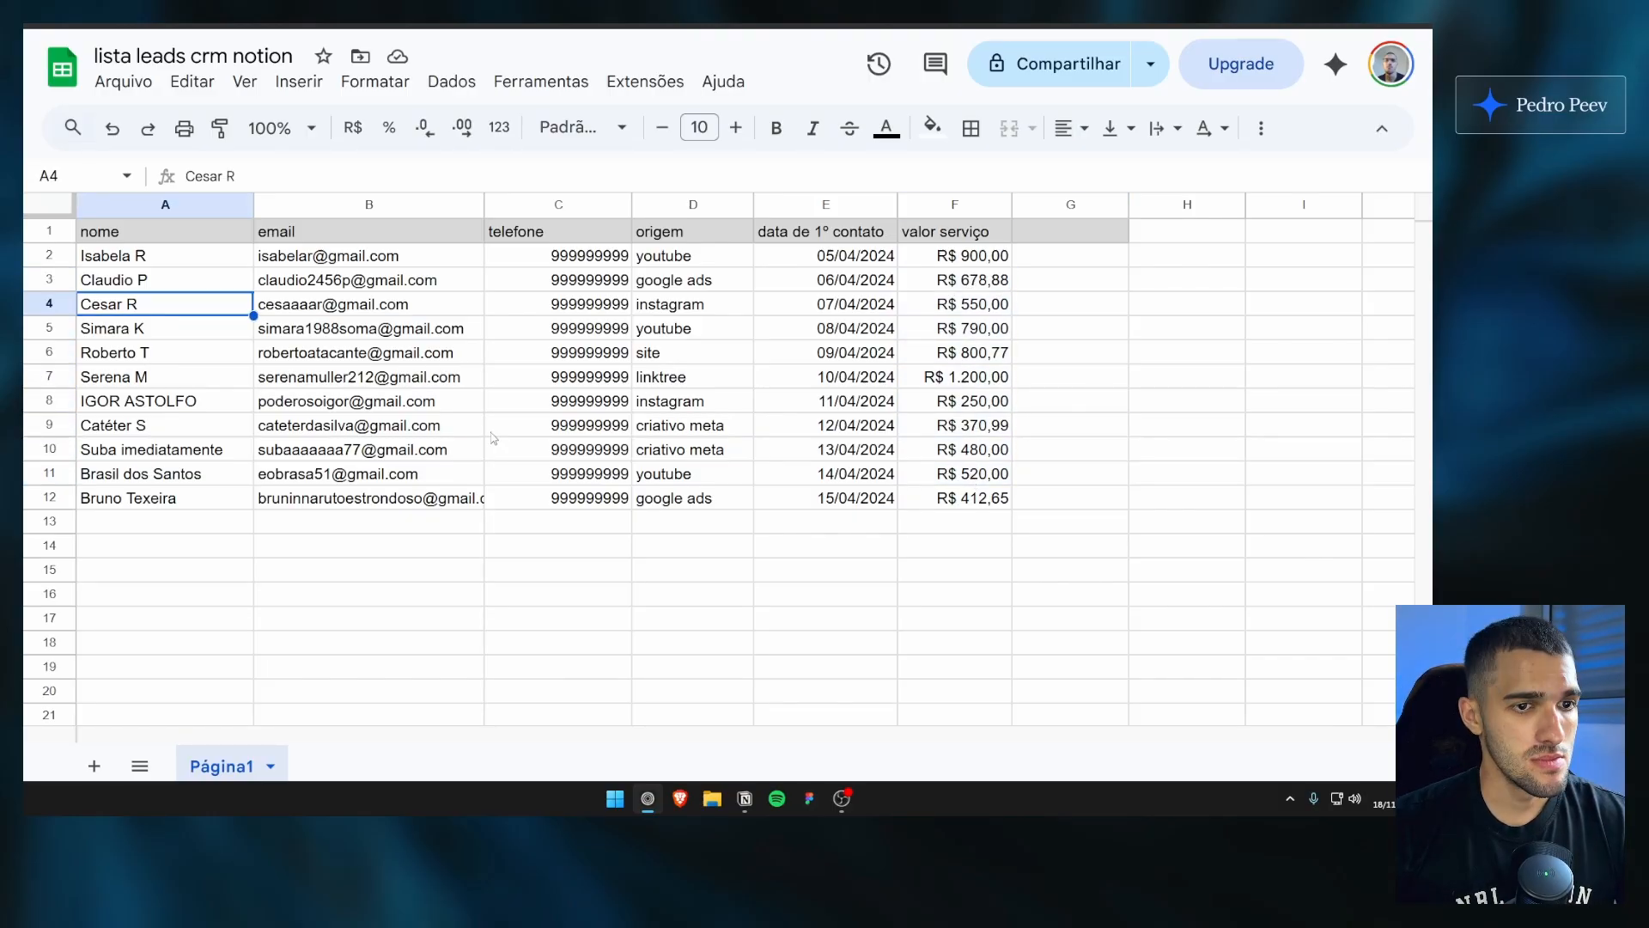
click(224, 335)
Step: Download the sheet as Valores separados por vírgulas (.csv) from Arquivo > Baixar
click(123, 81)
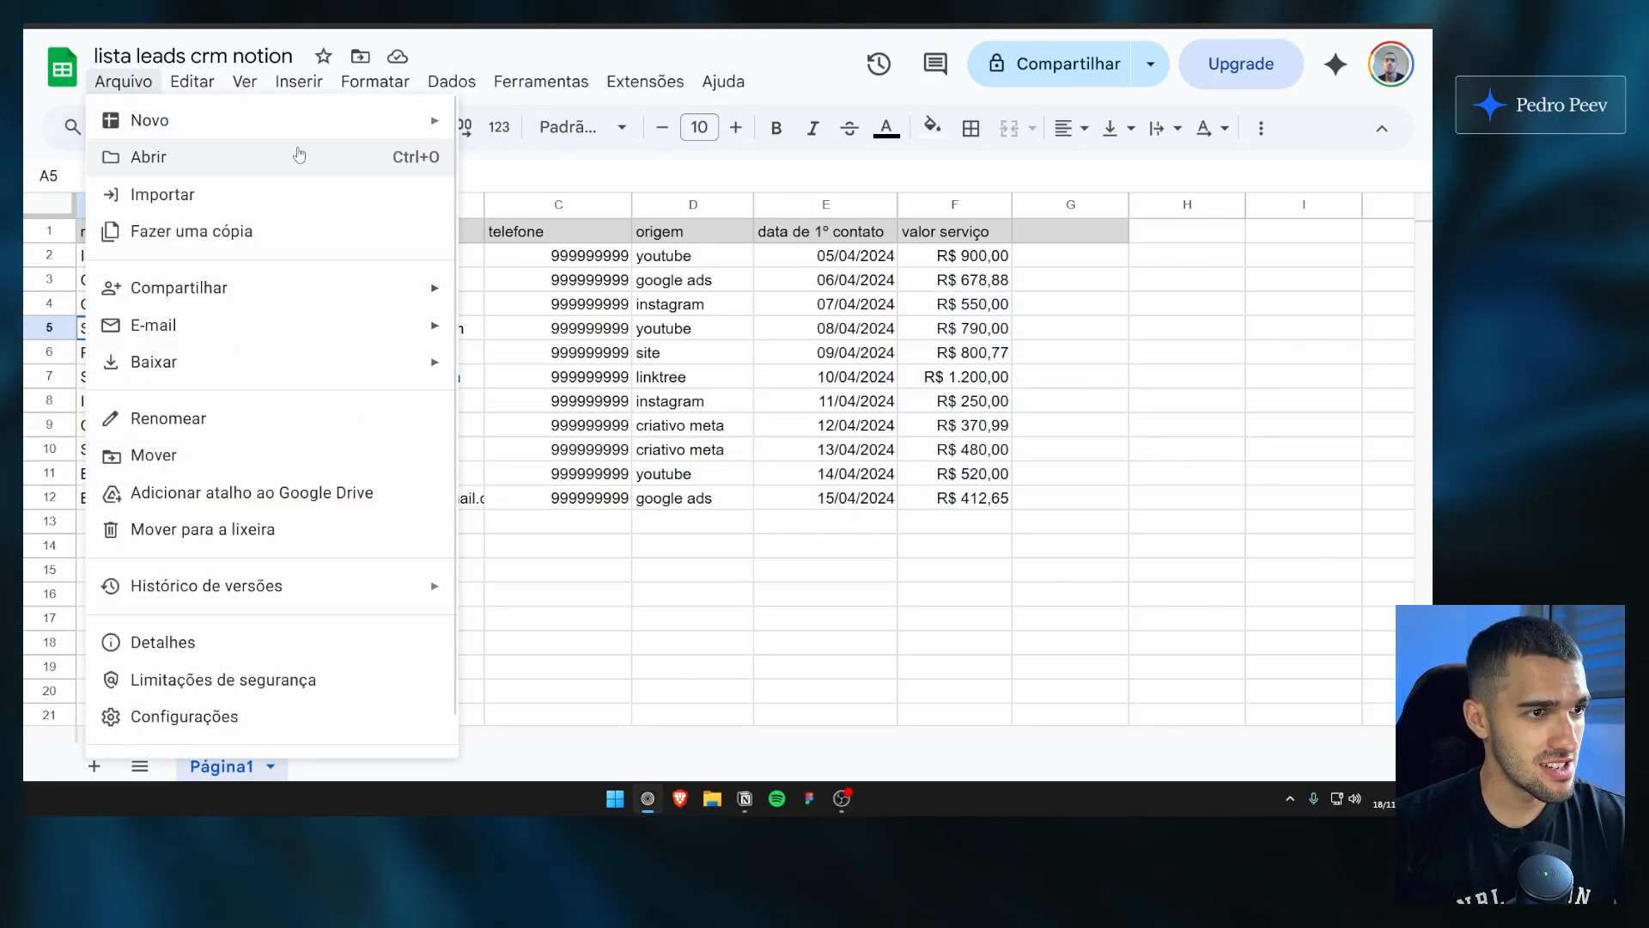
mouse_move(264, 362)
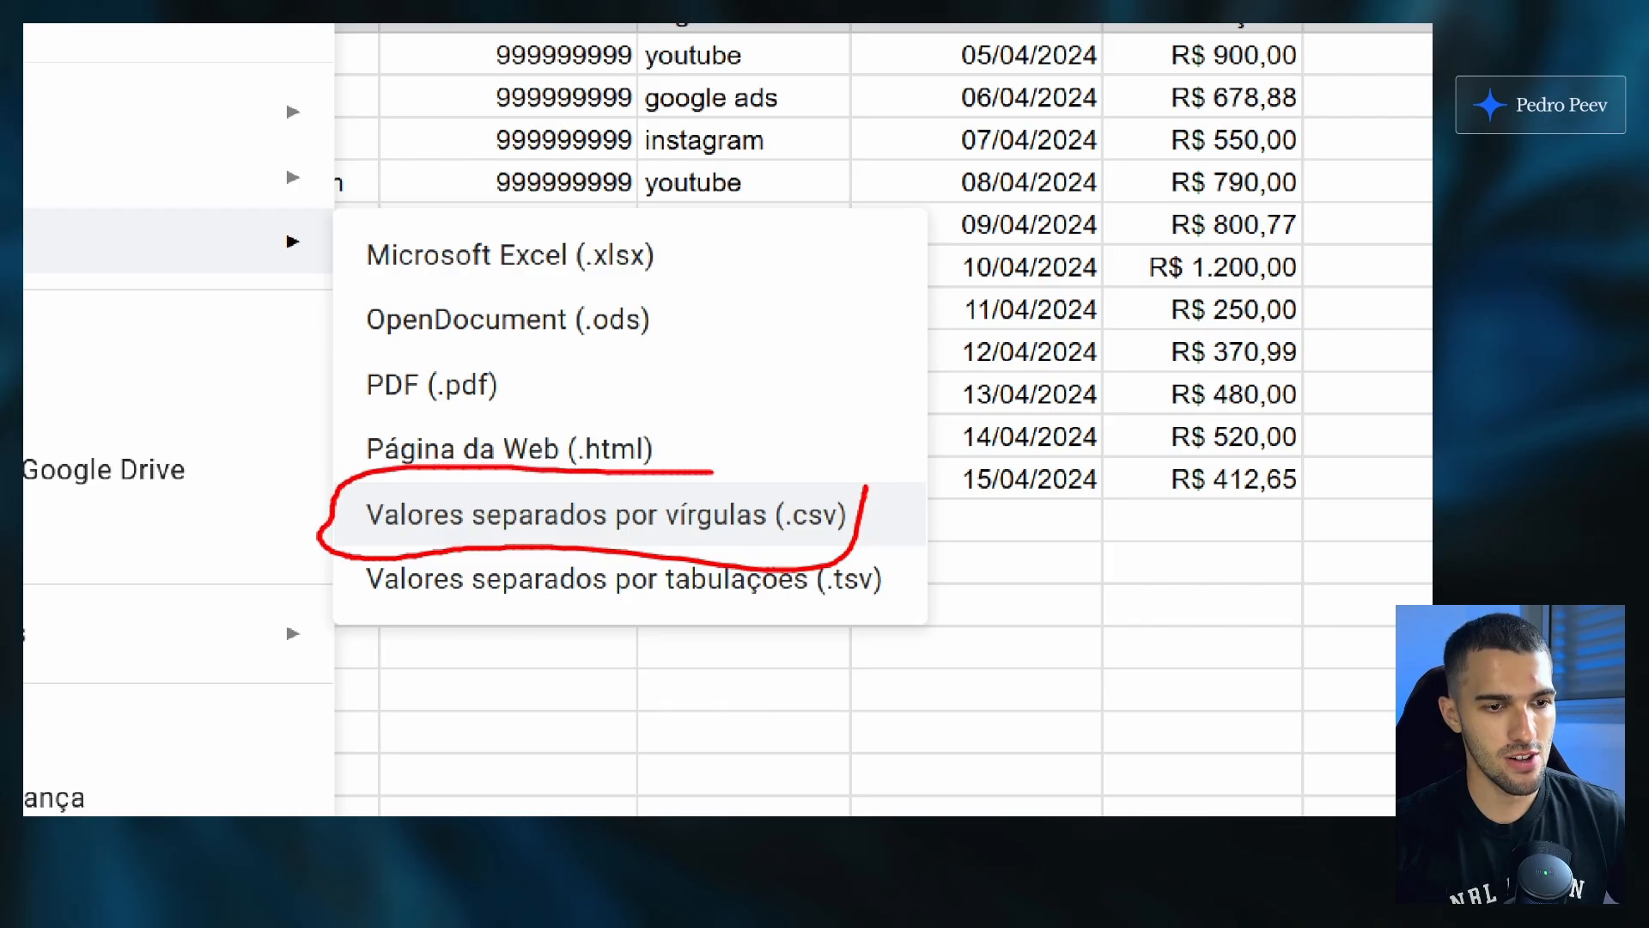
drag(711, 471, 878, 496)
key(Escape)
click(140, 91)
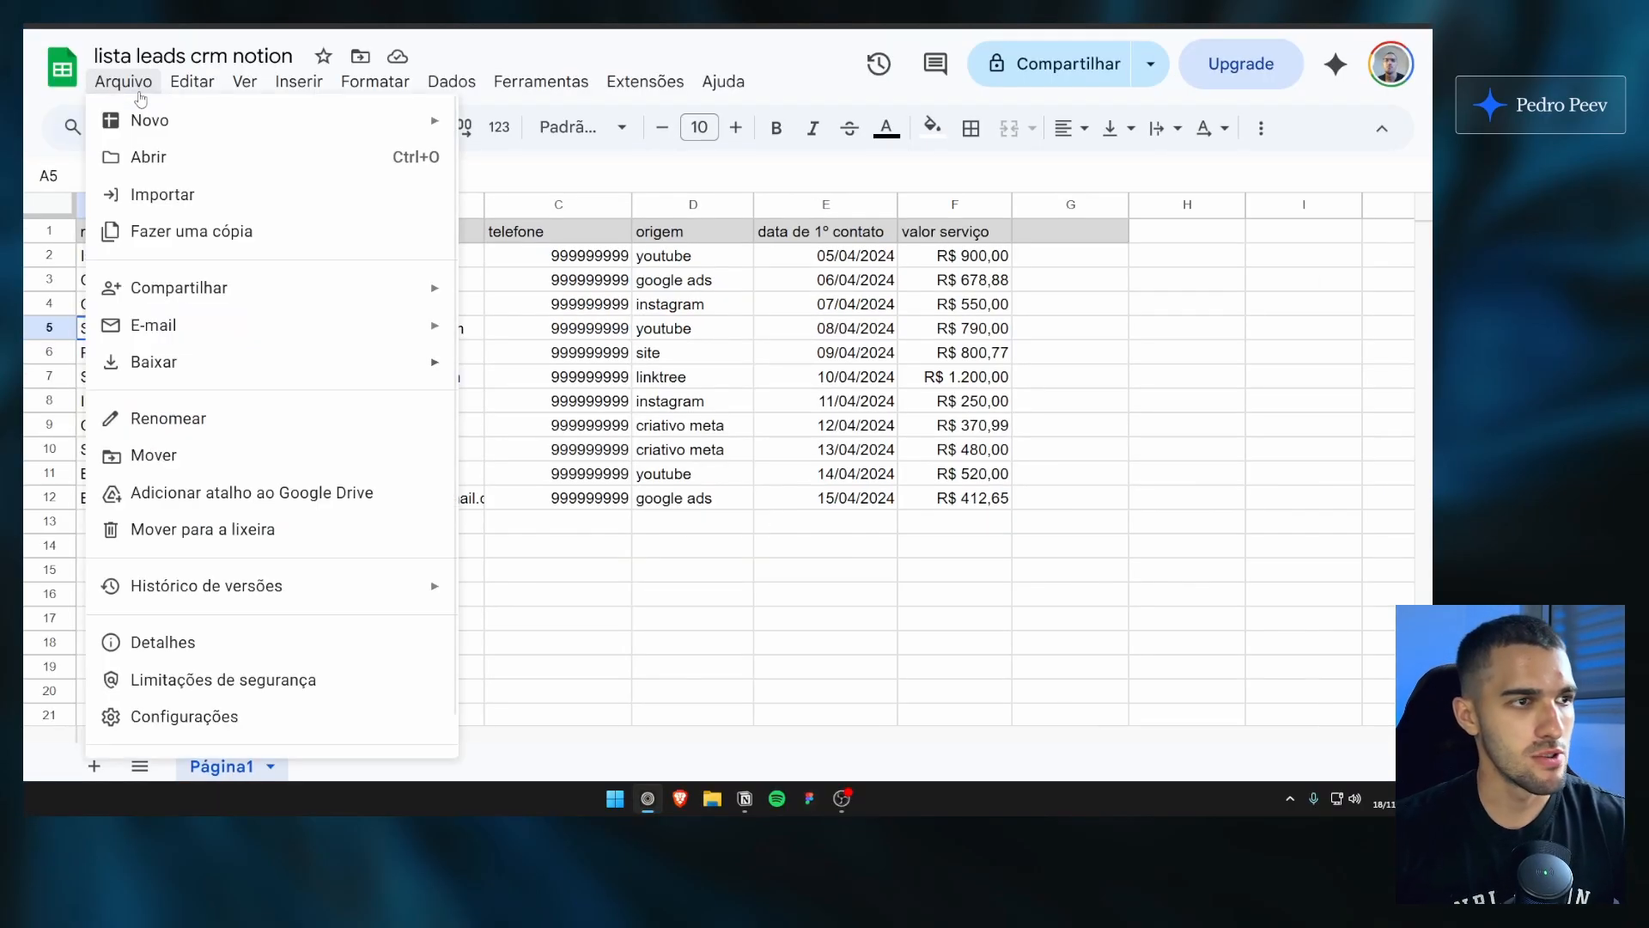
mouse_move(265, 365)
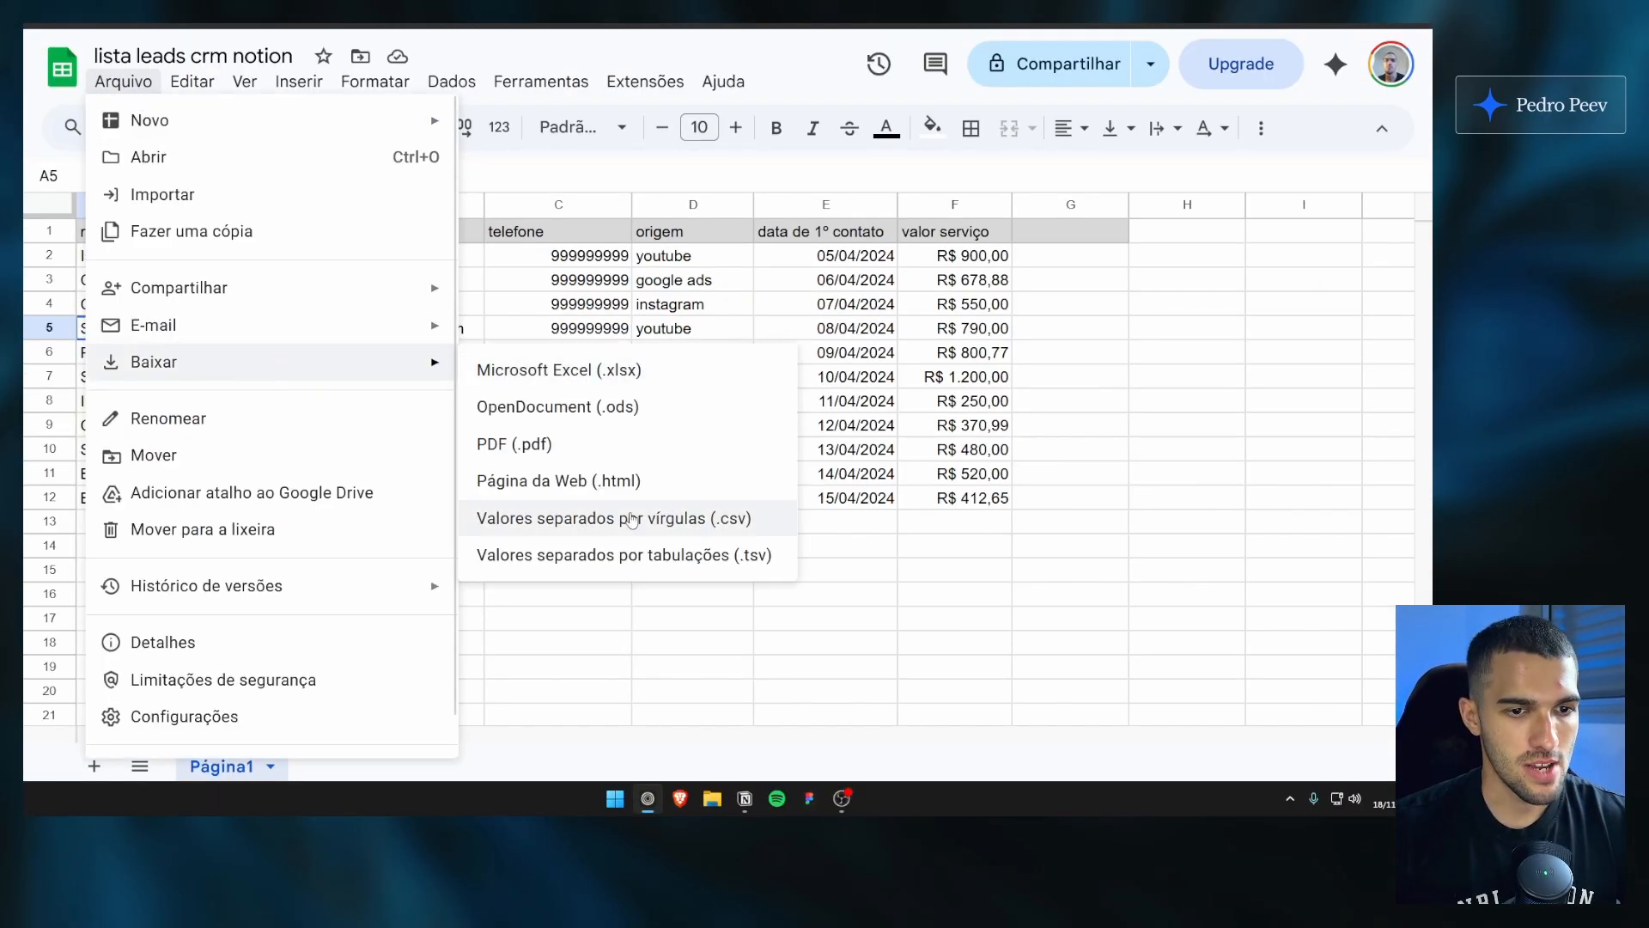
click(632, 518)
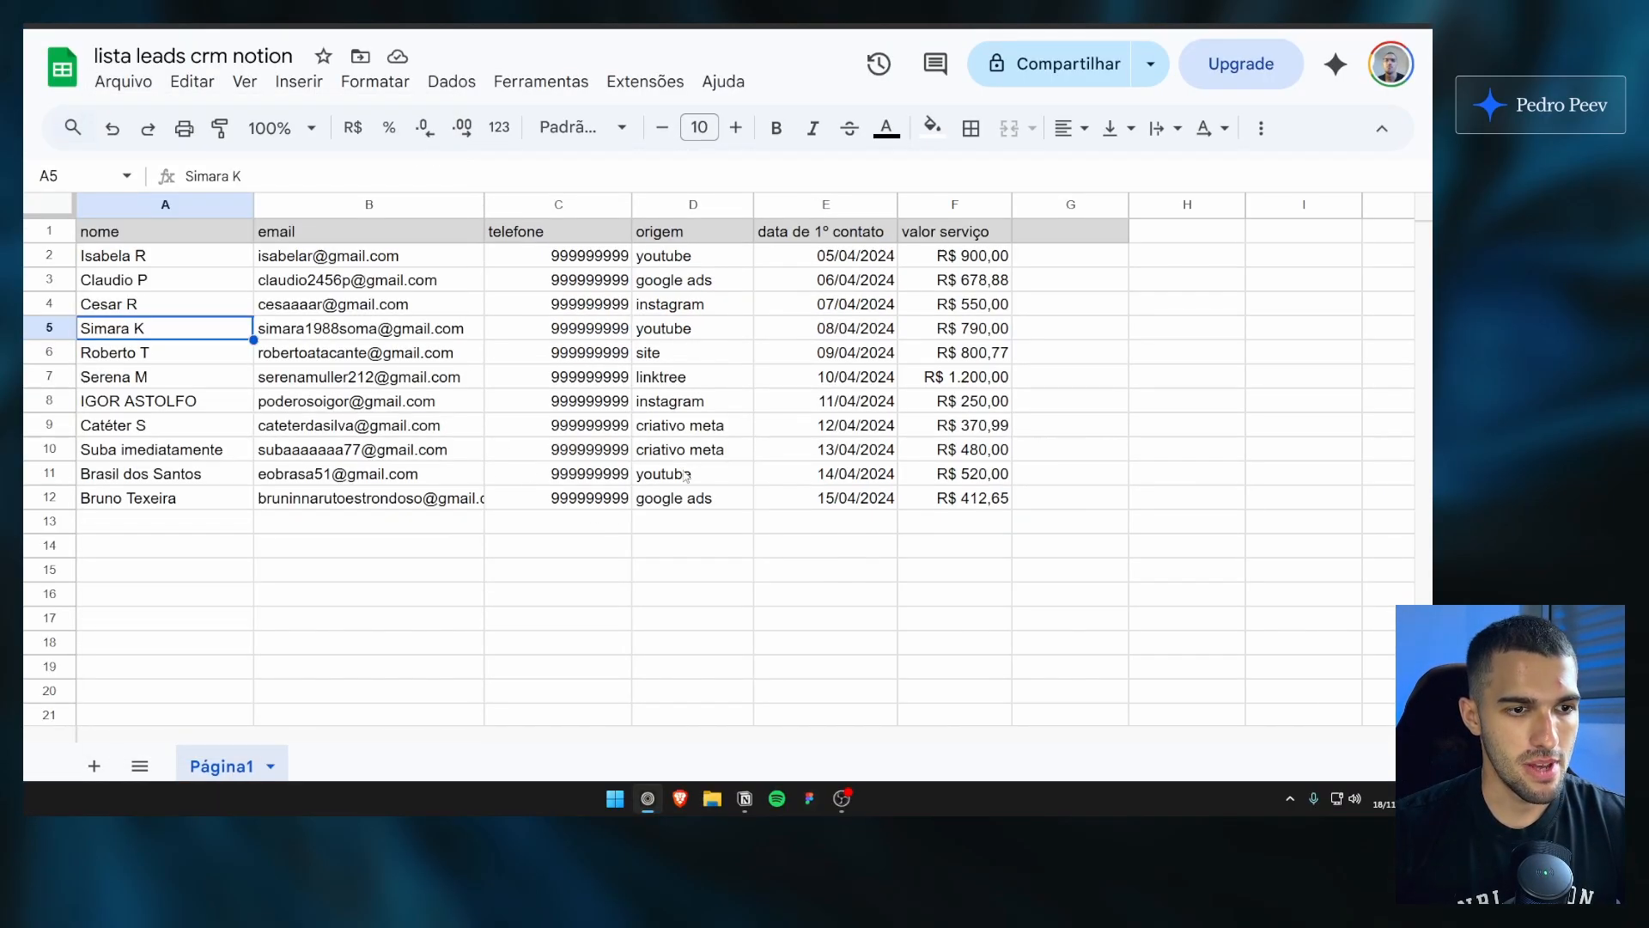
click(746, 799)
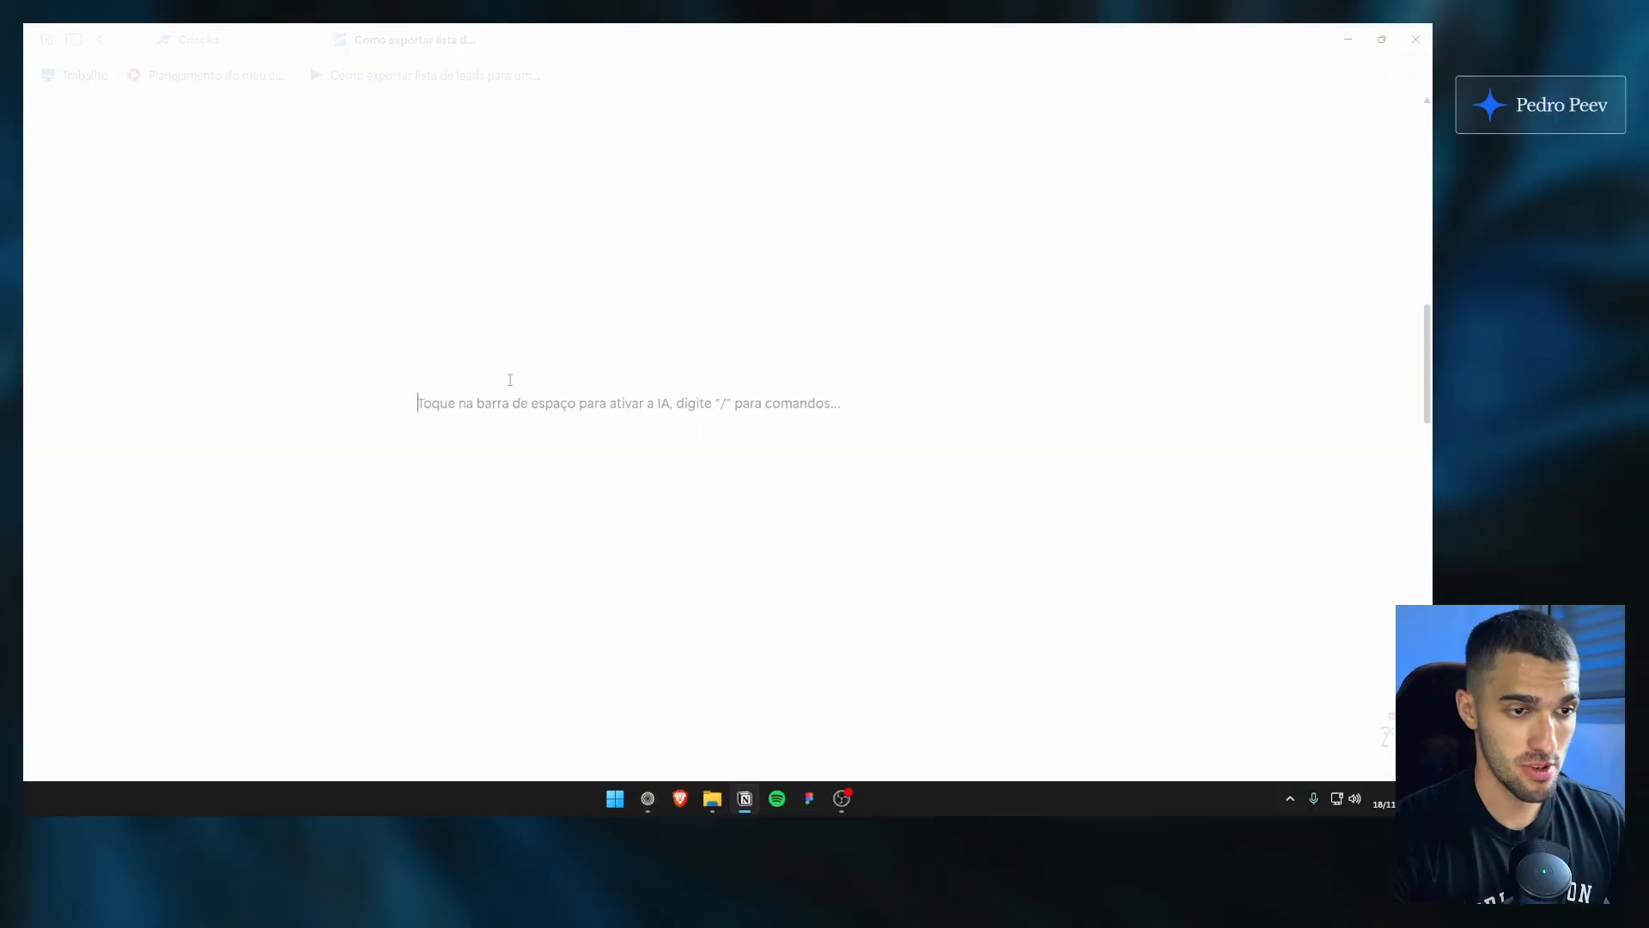
Step: Create a full-page database via /database and title it 'CRM - lista de leads e clientes'
text(/database)
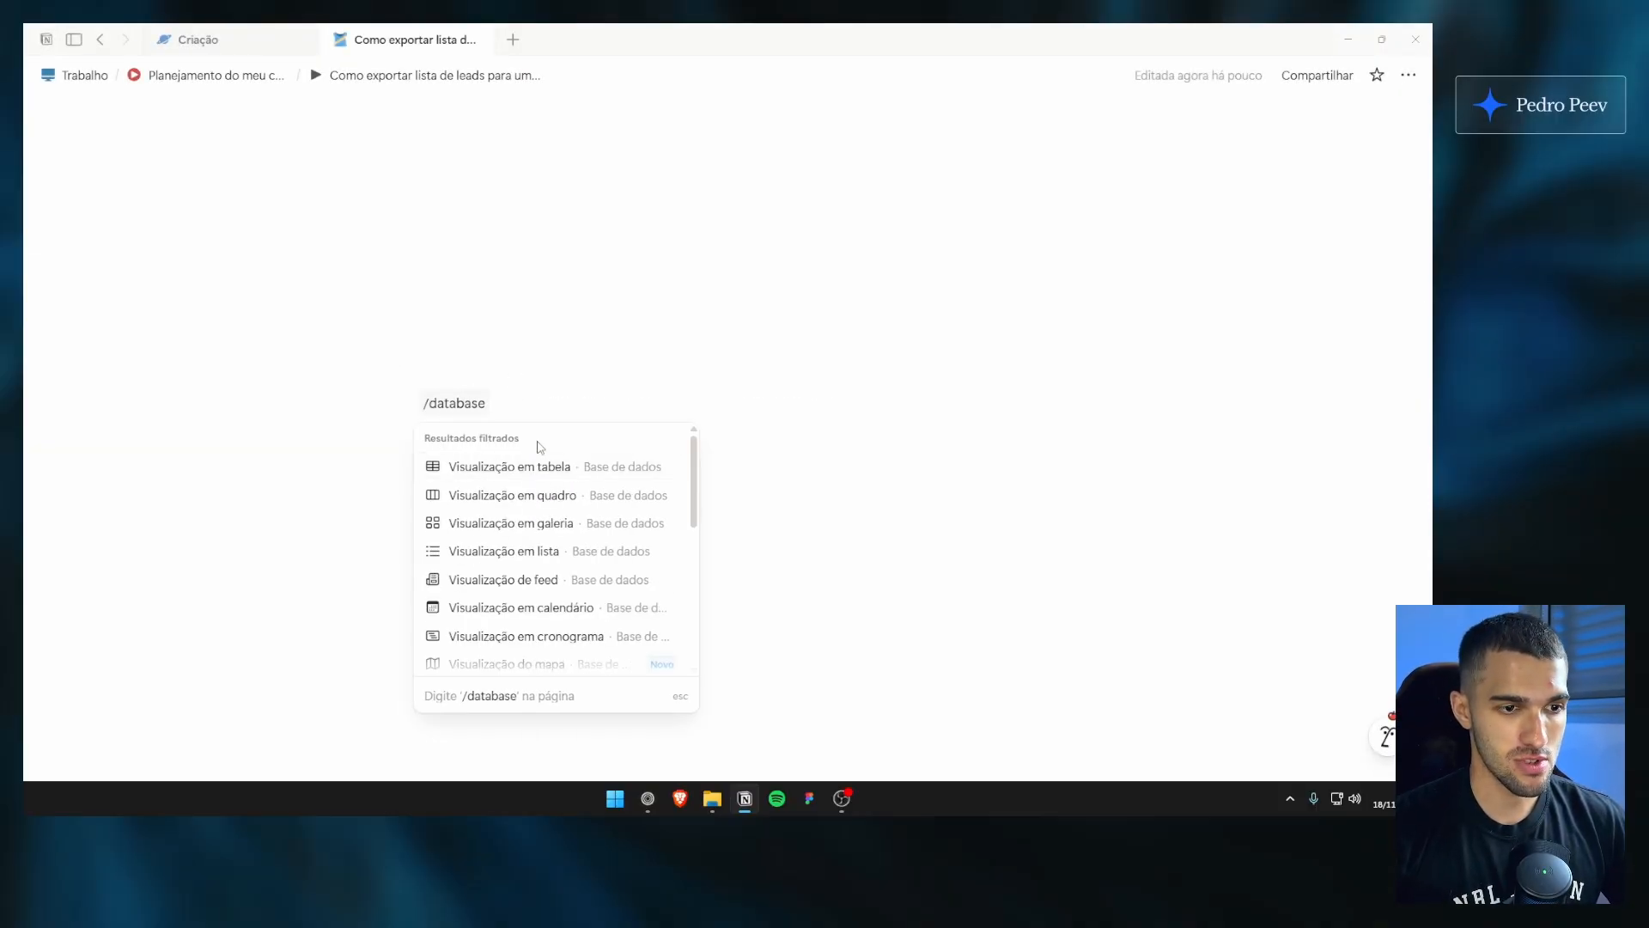
scroll(541, 548, down, 1)
scroll(543, 546, up, 1)
text(inteir)
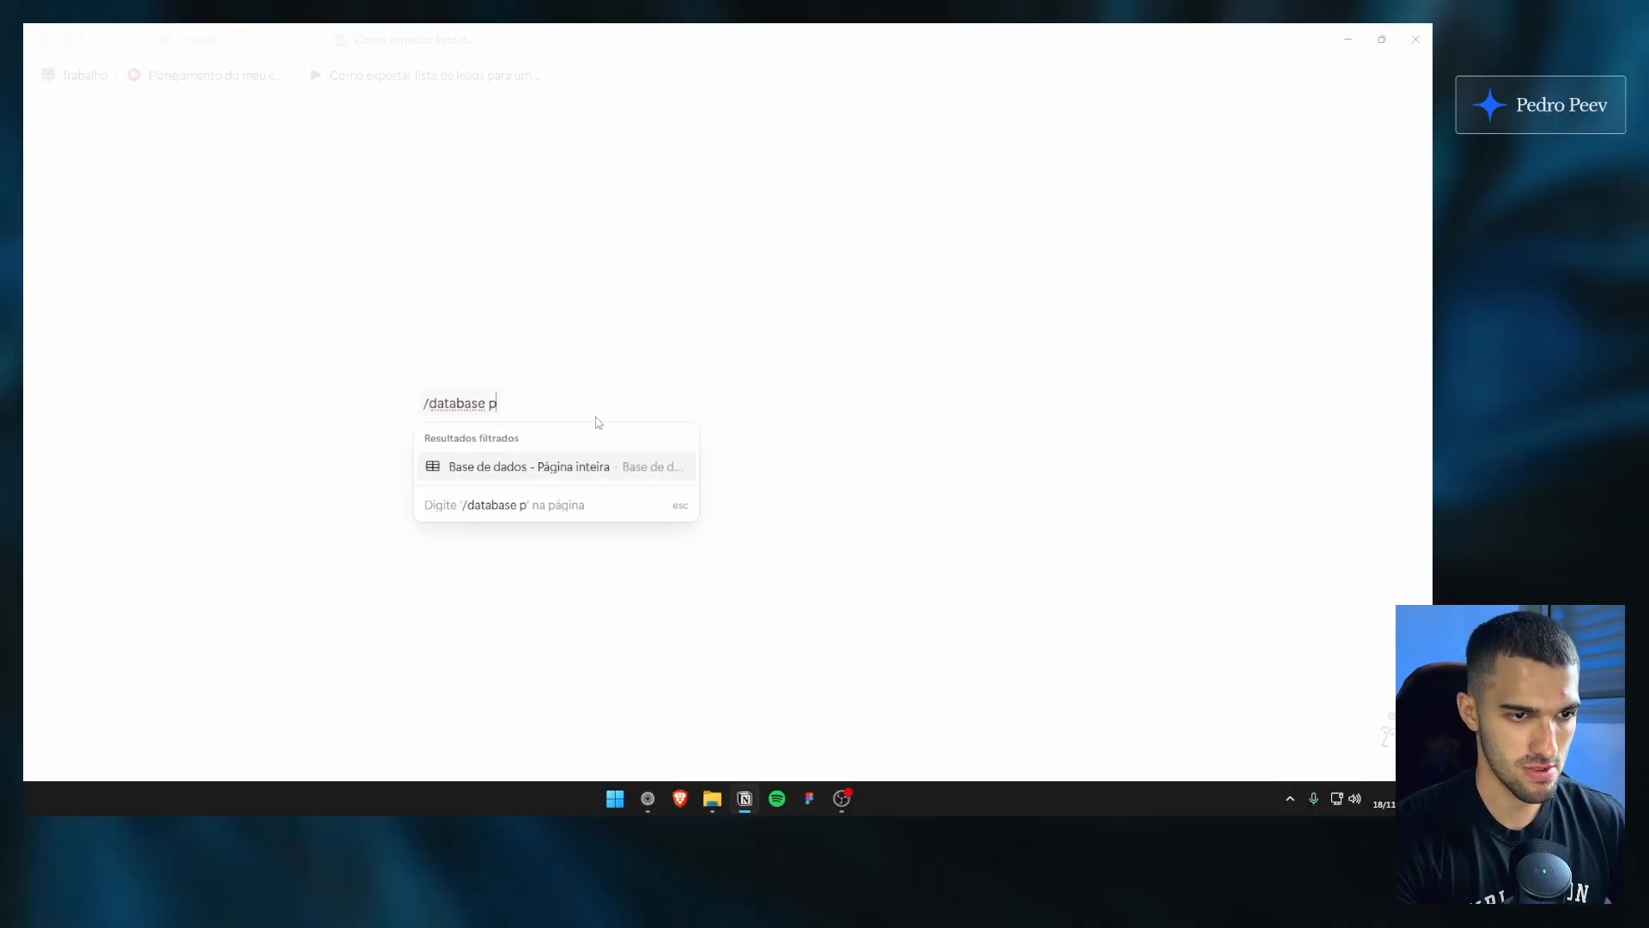
click(591, 466)
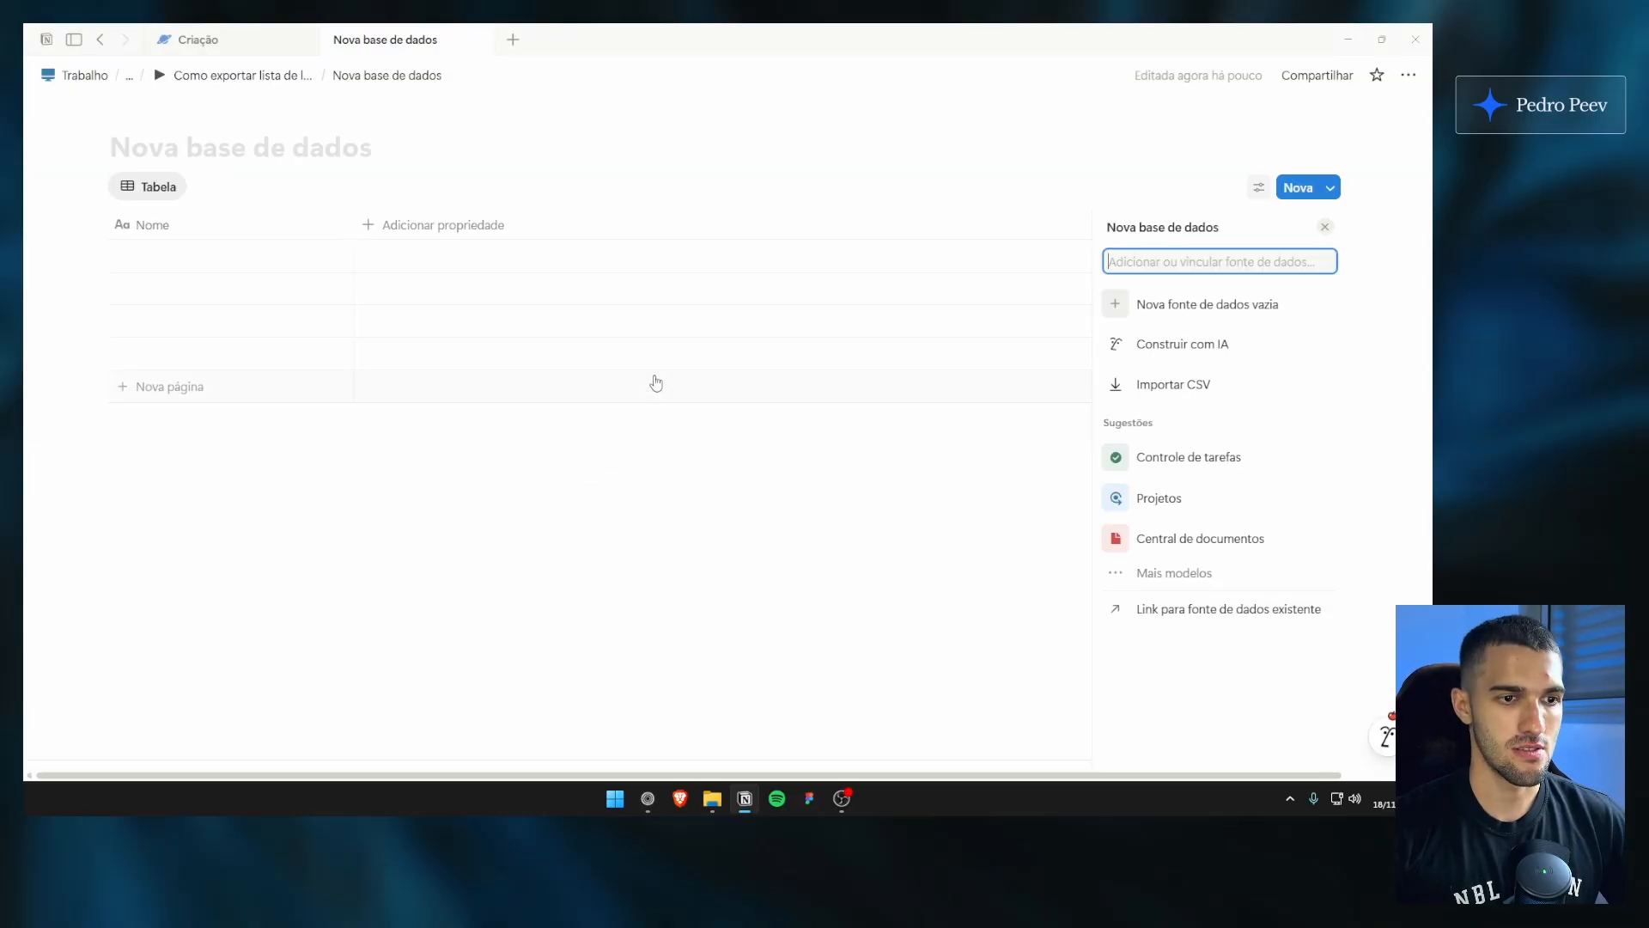
click(393, 167)
text(CRM)
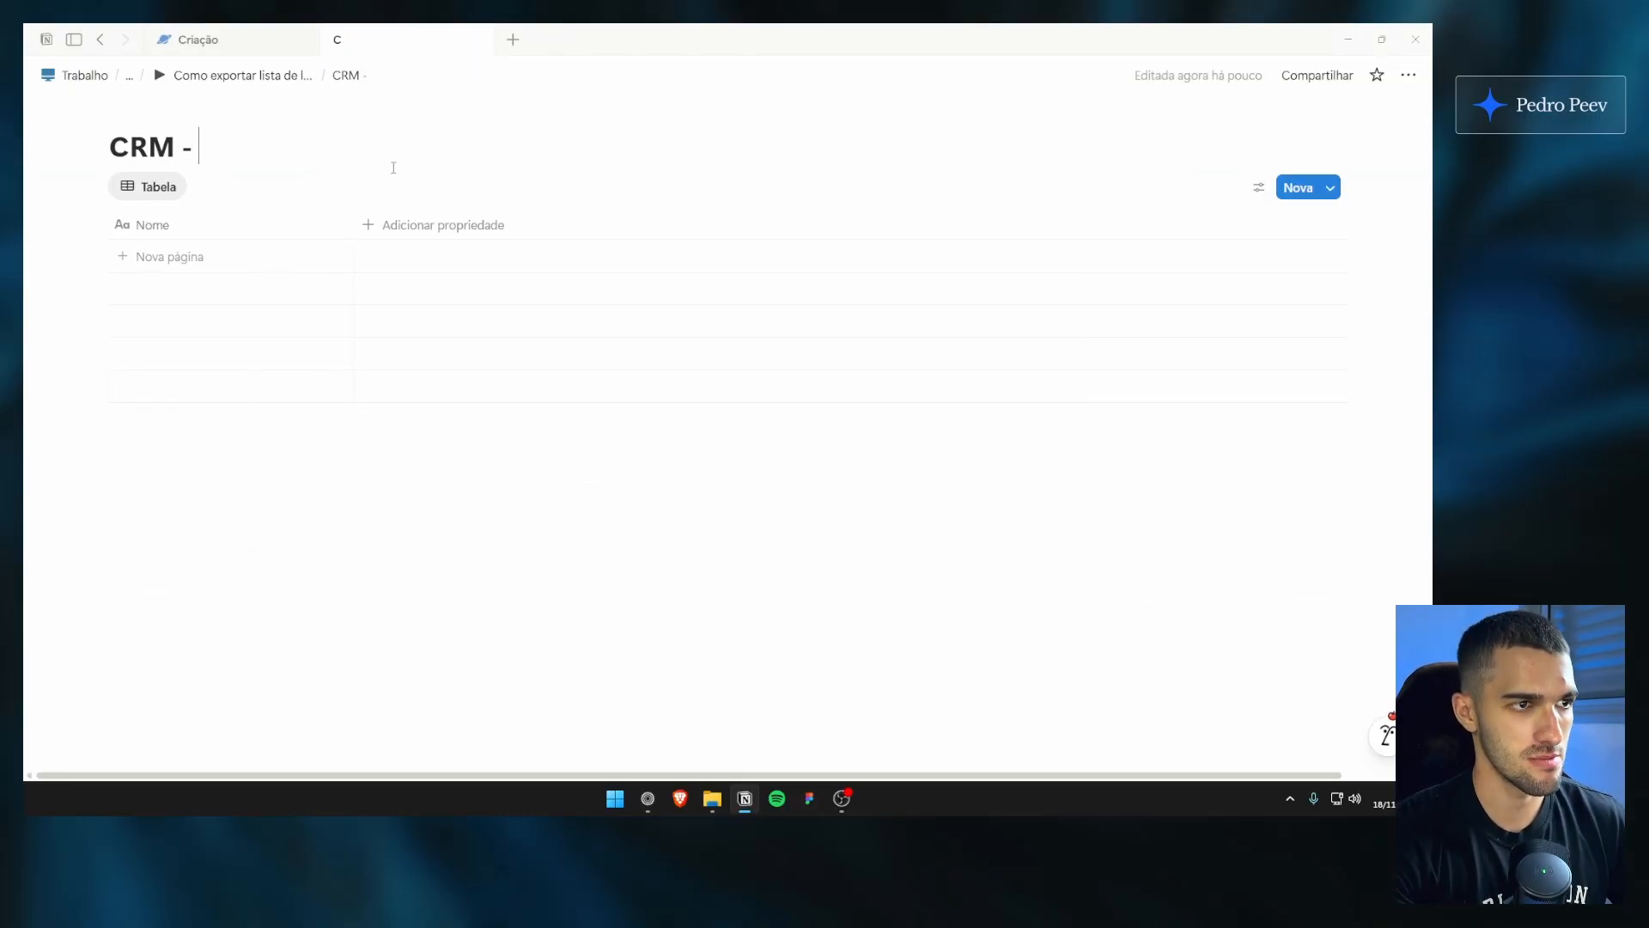
text( - lista de l)
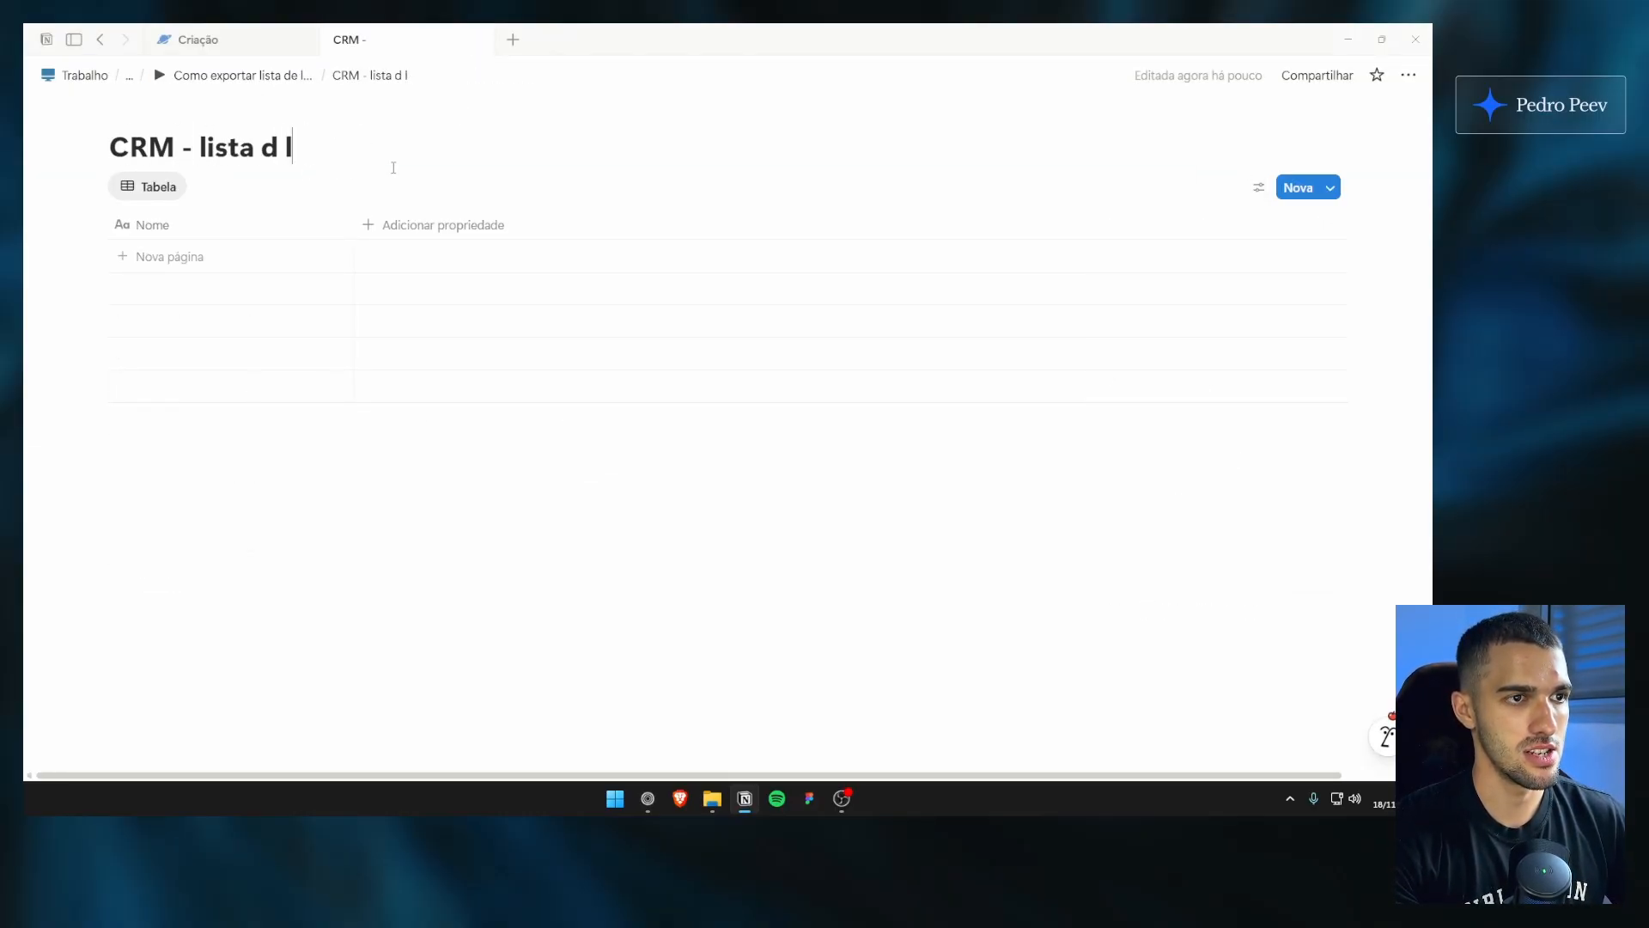
text(eads e clientes)
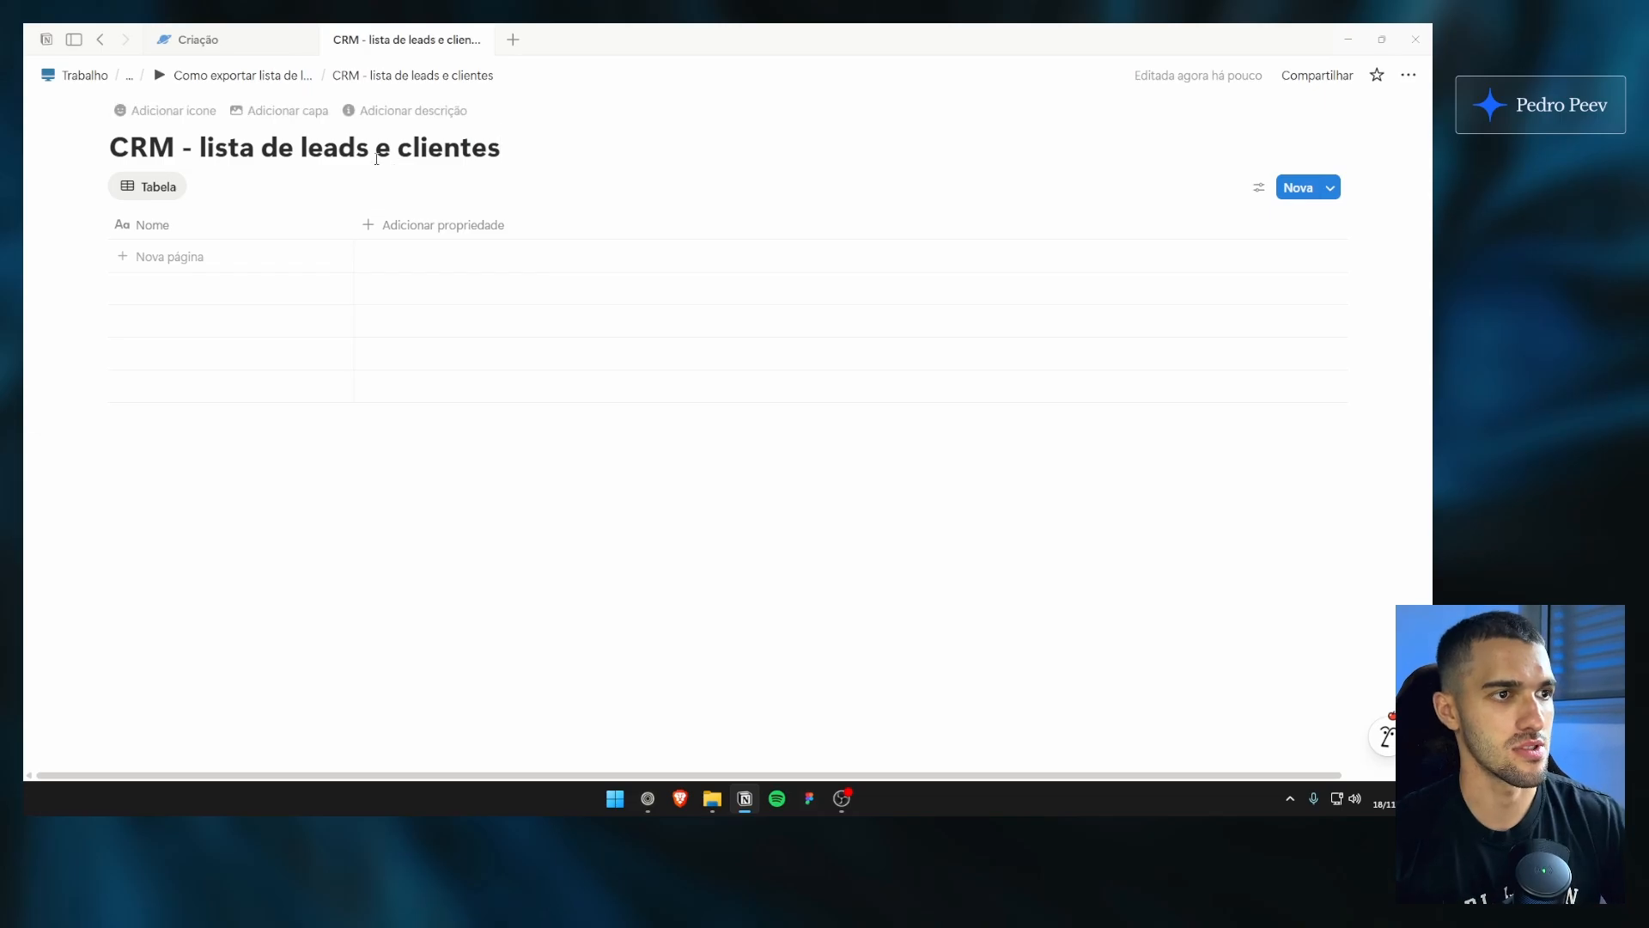
Step: Give the database page a person-card icon from the icon collection
click(158, 108)
click(107, 183)
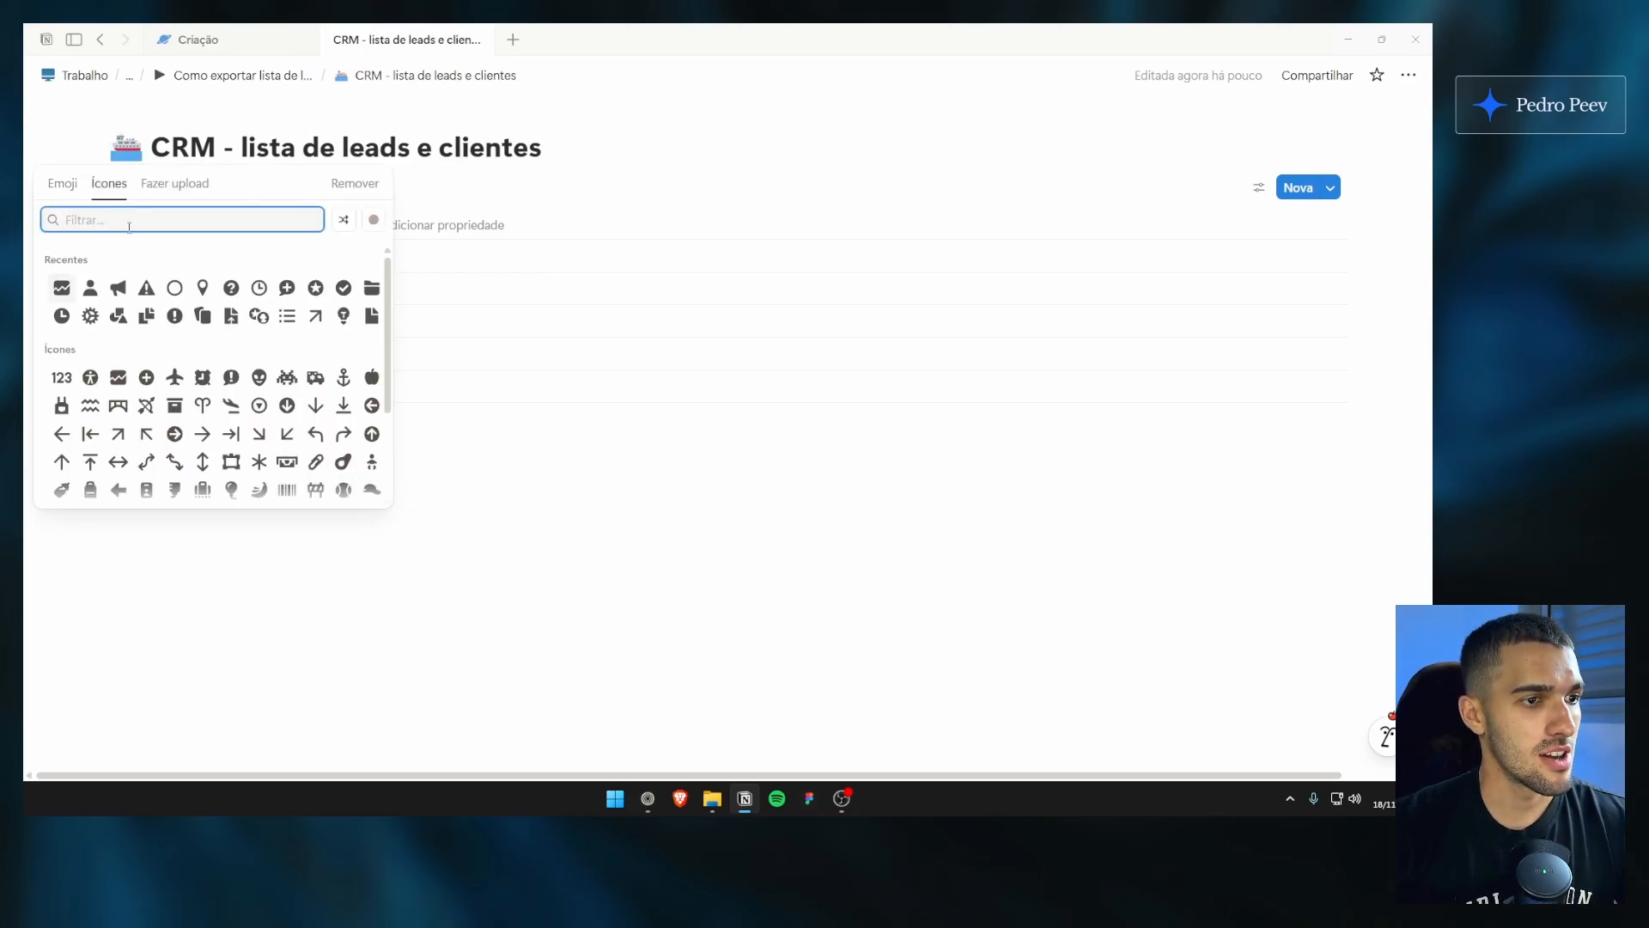
text(pers)
click(290, 320)
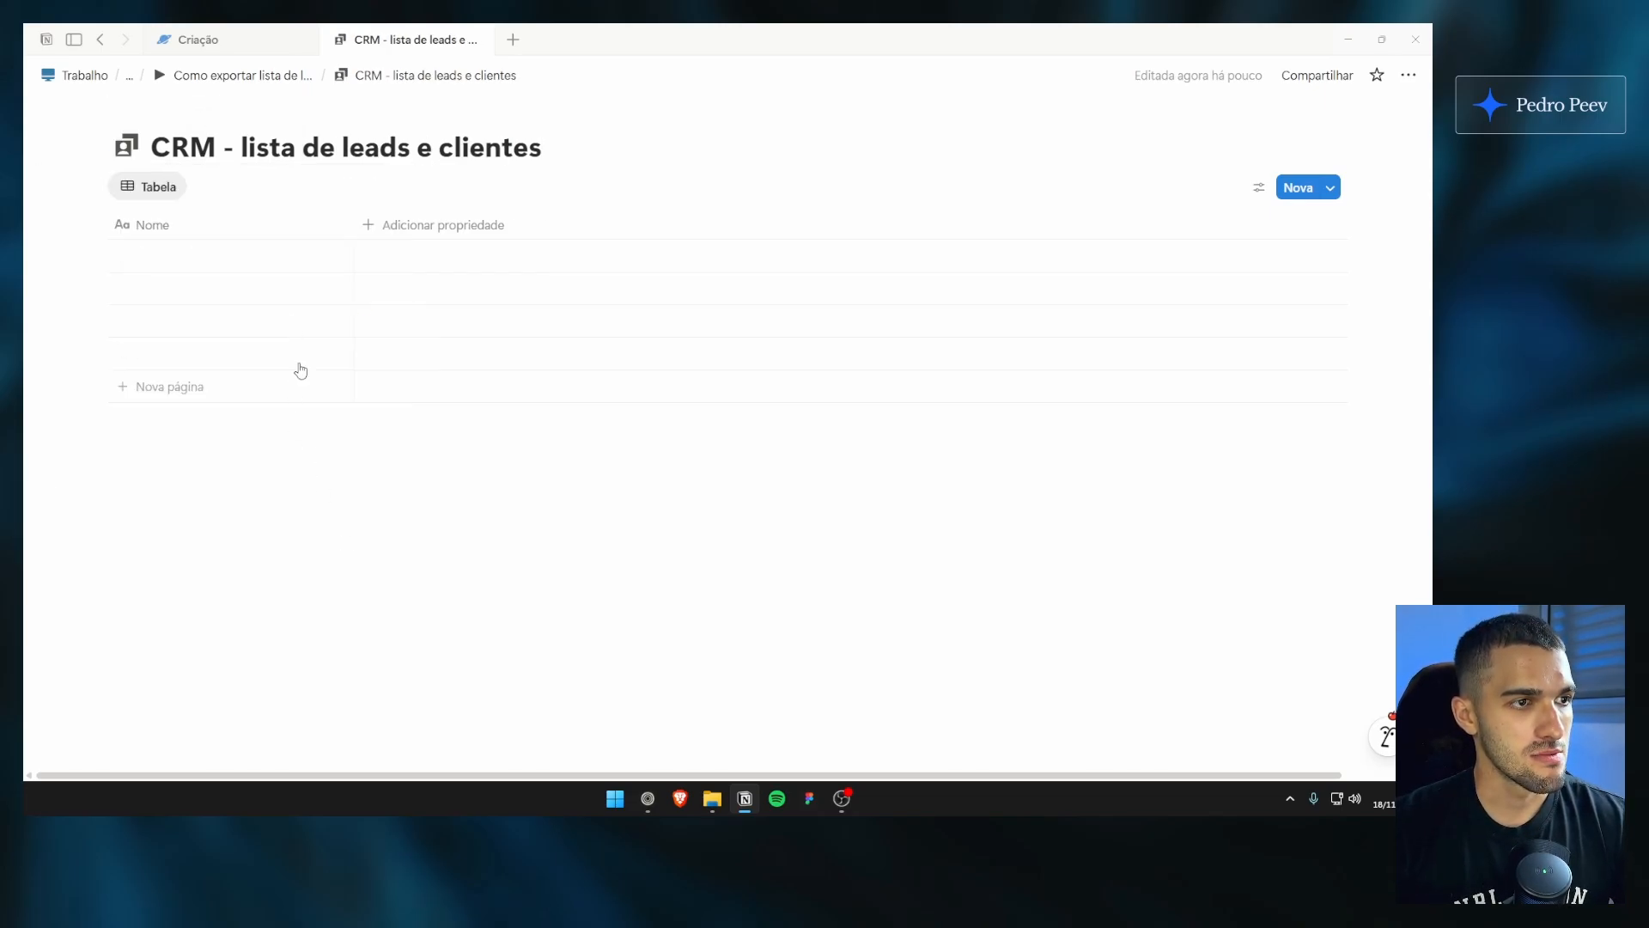
Step: Add an empty row, narrow the Name column, and open the row in the side panel
click(305, 251)
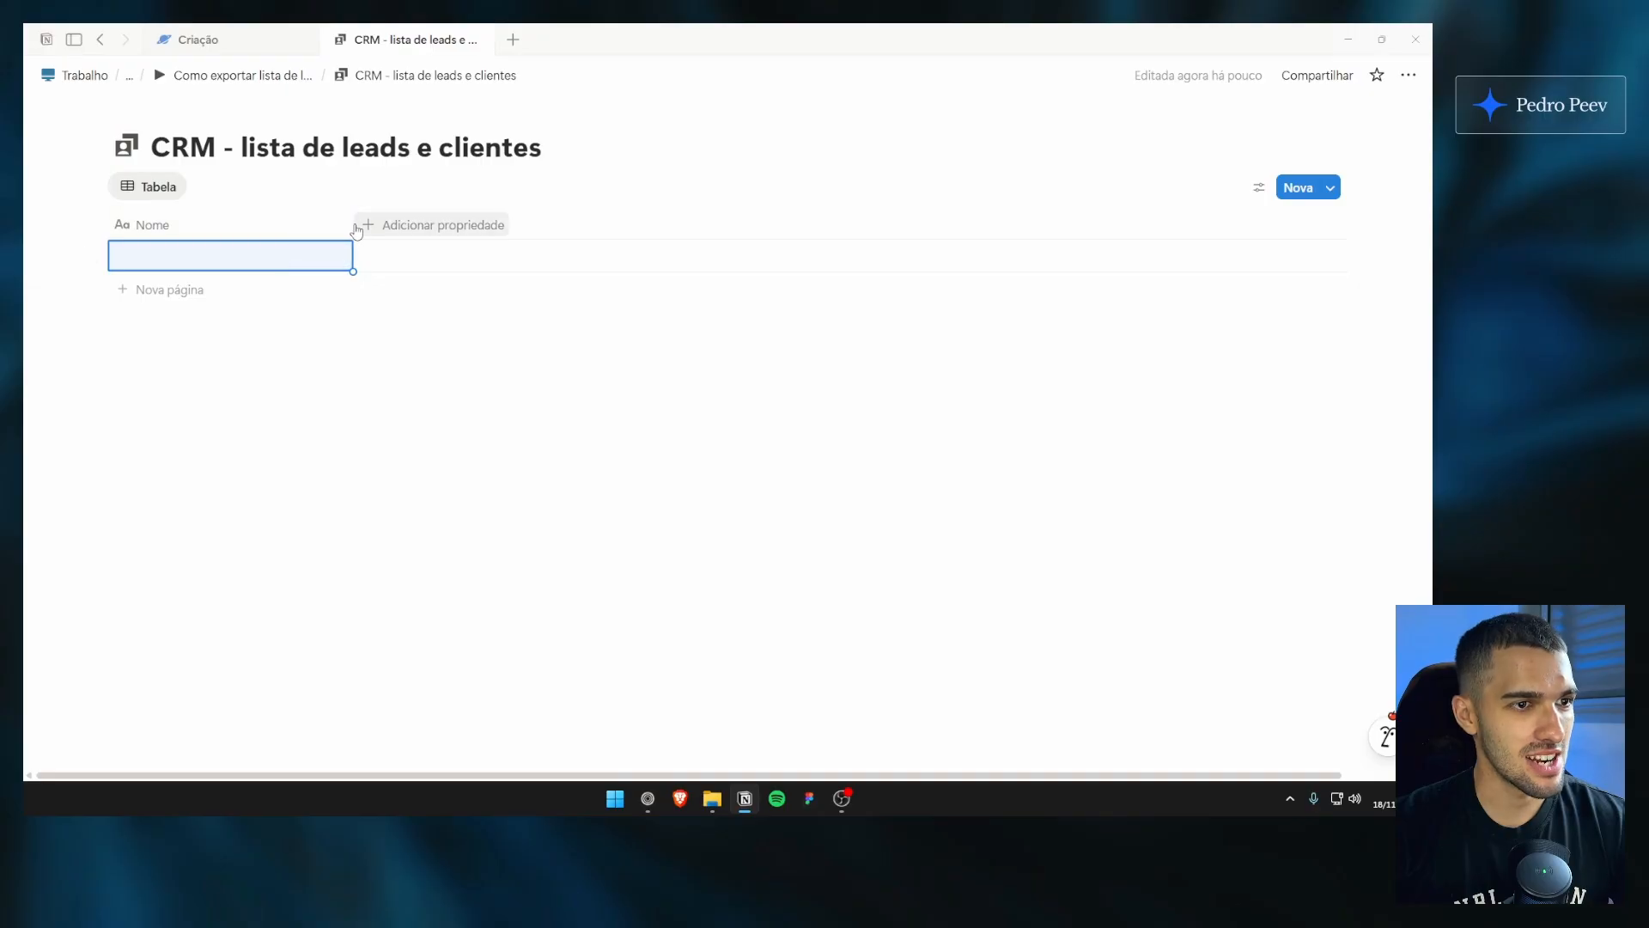
drag(352, 225, 327, 225)
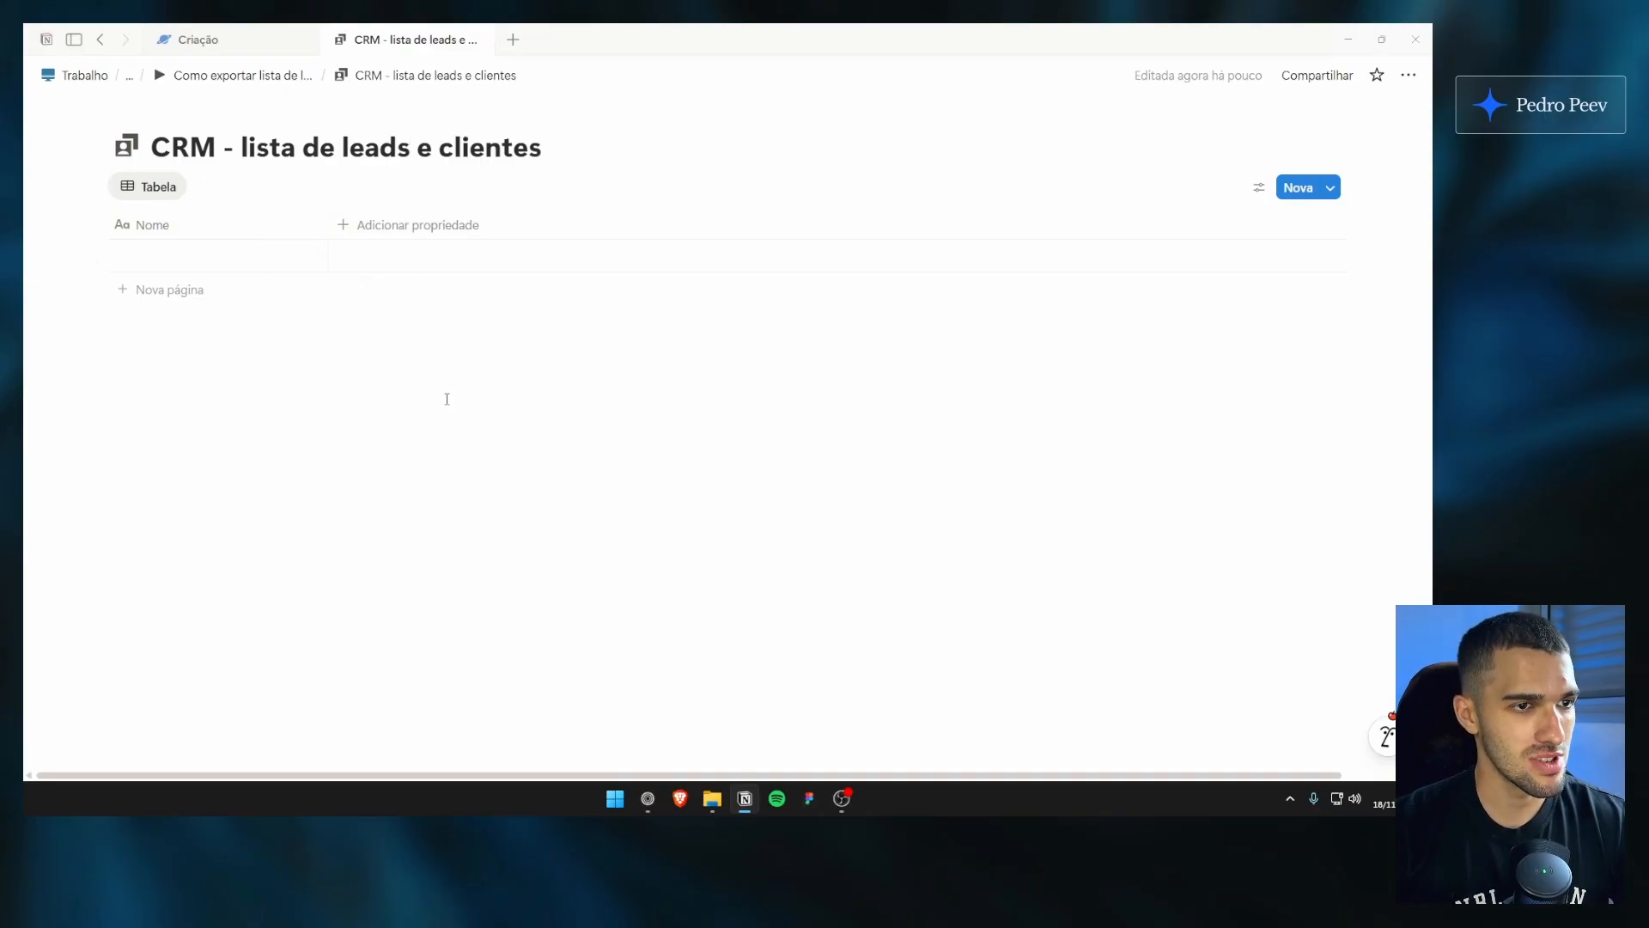
drag(447, 399, 394, 422)
click(304, 255)
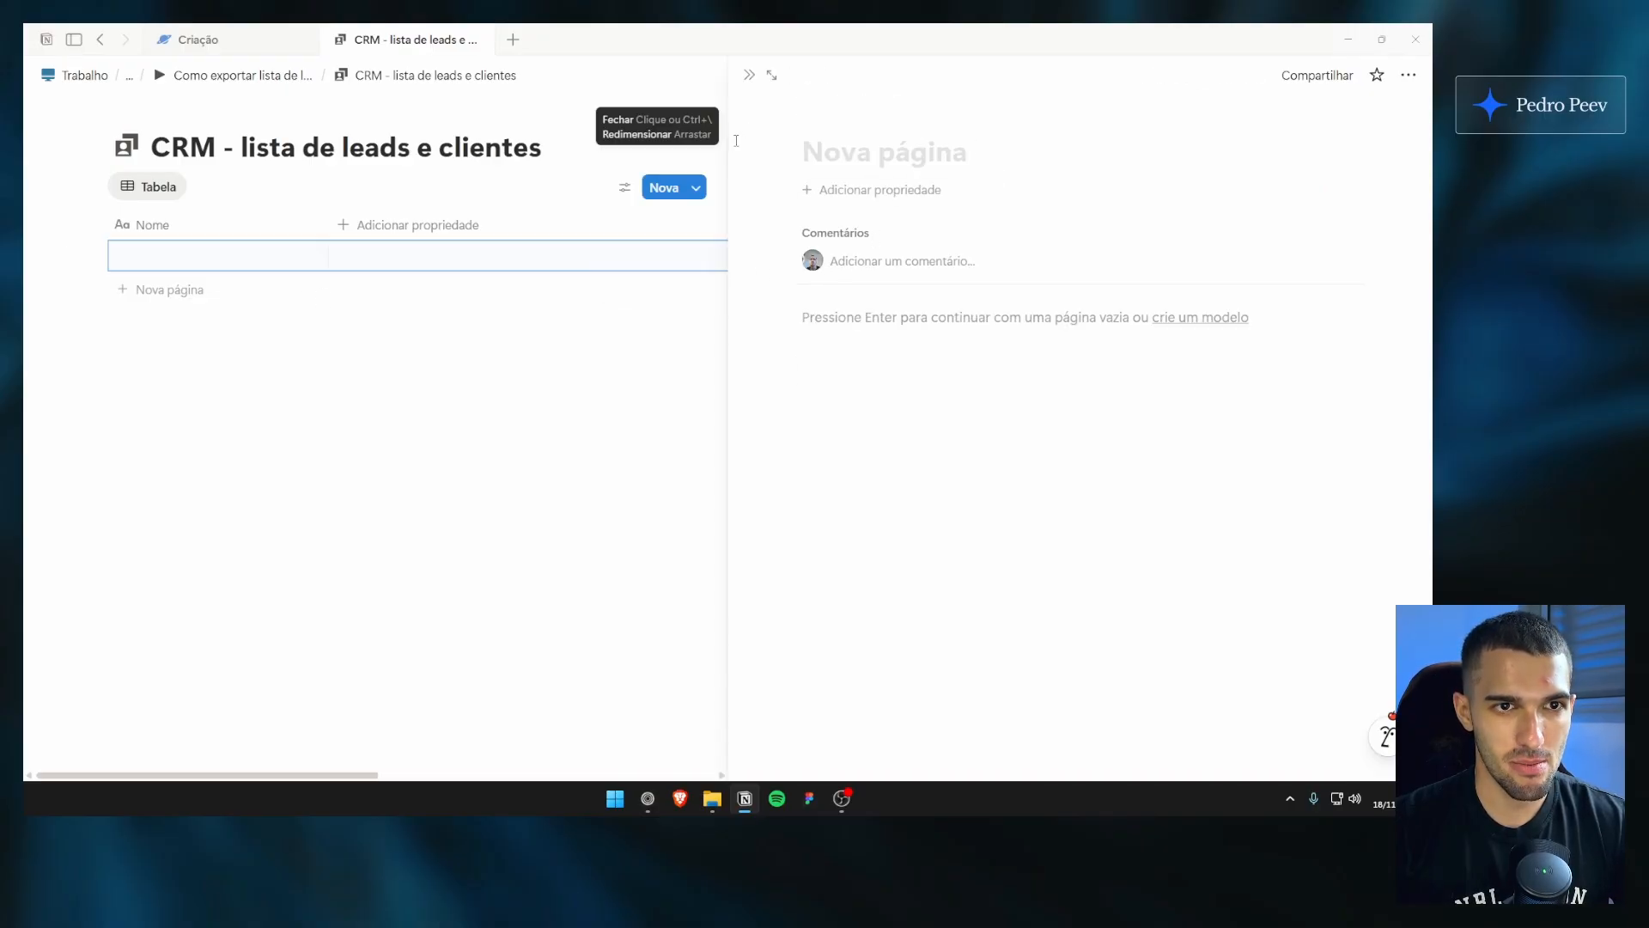
drag(730, 140, 623, 159)
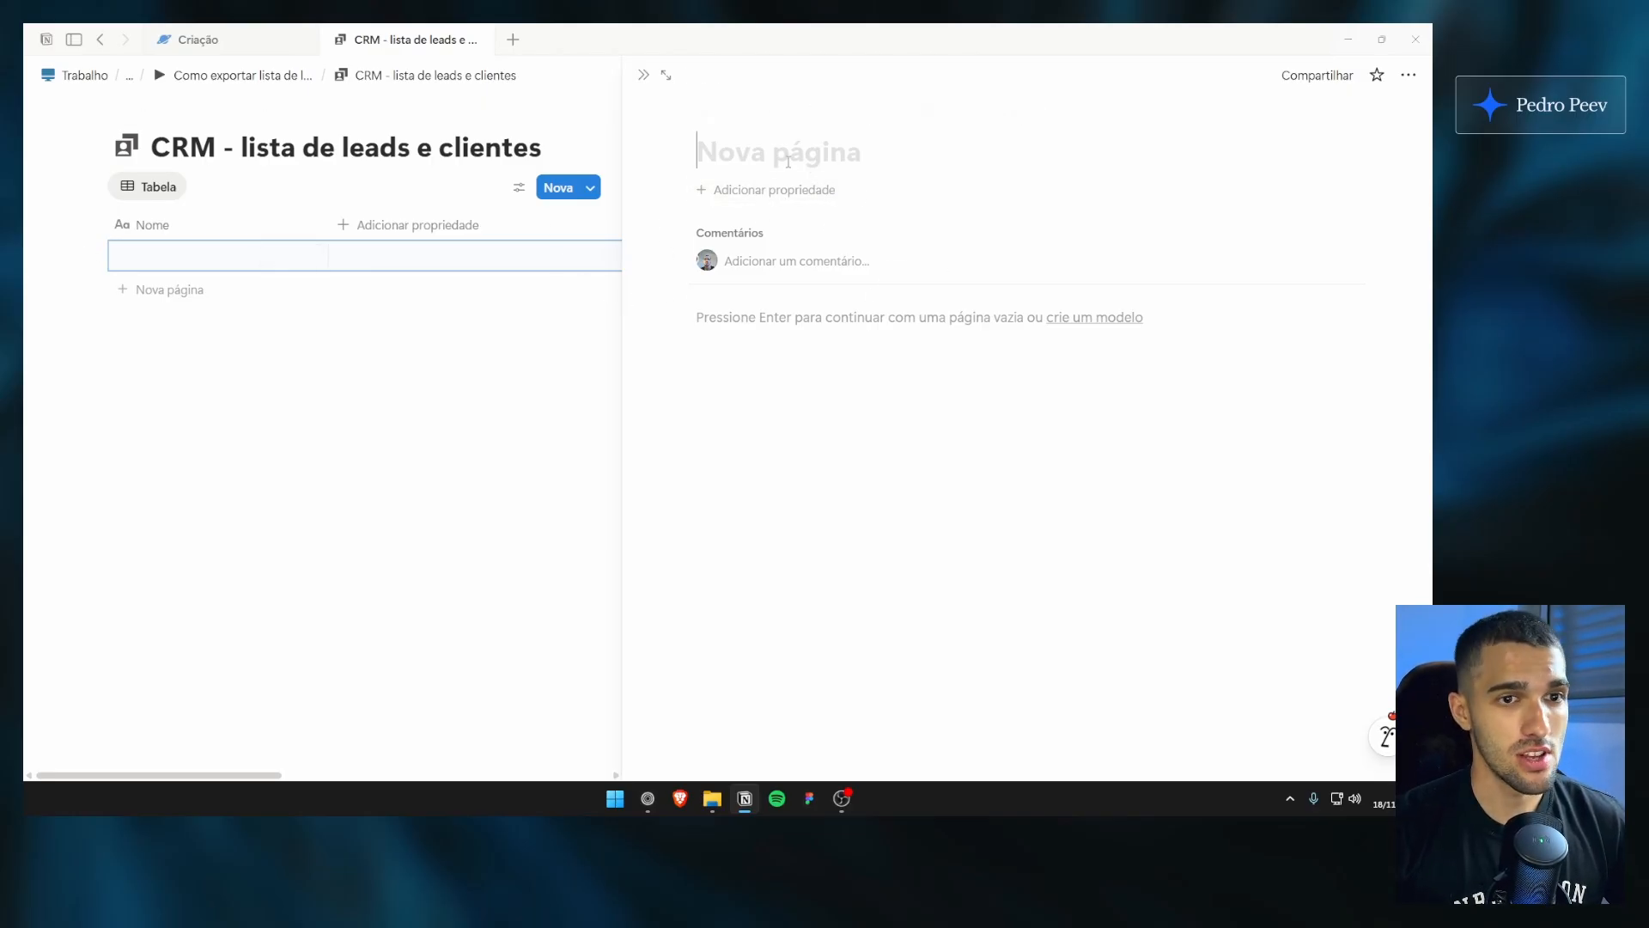
Step: Add a Texto property and rename it to Email
click(785, 202)
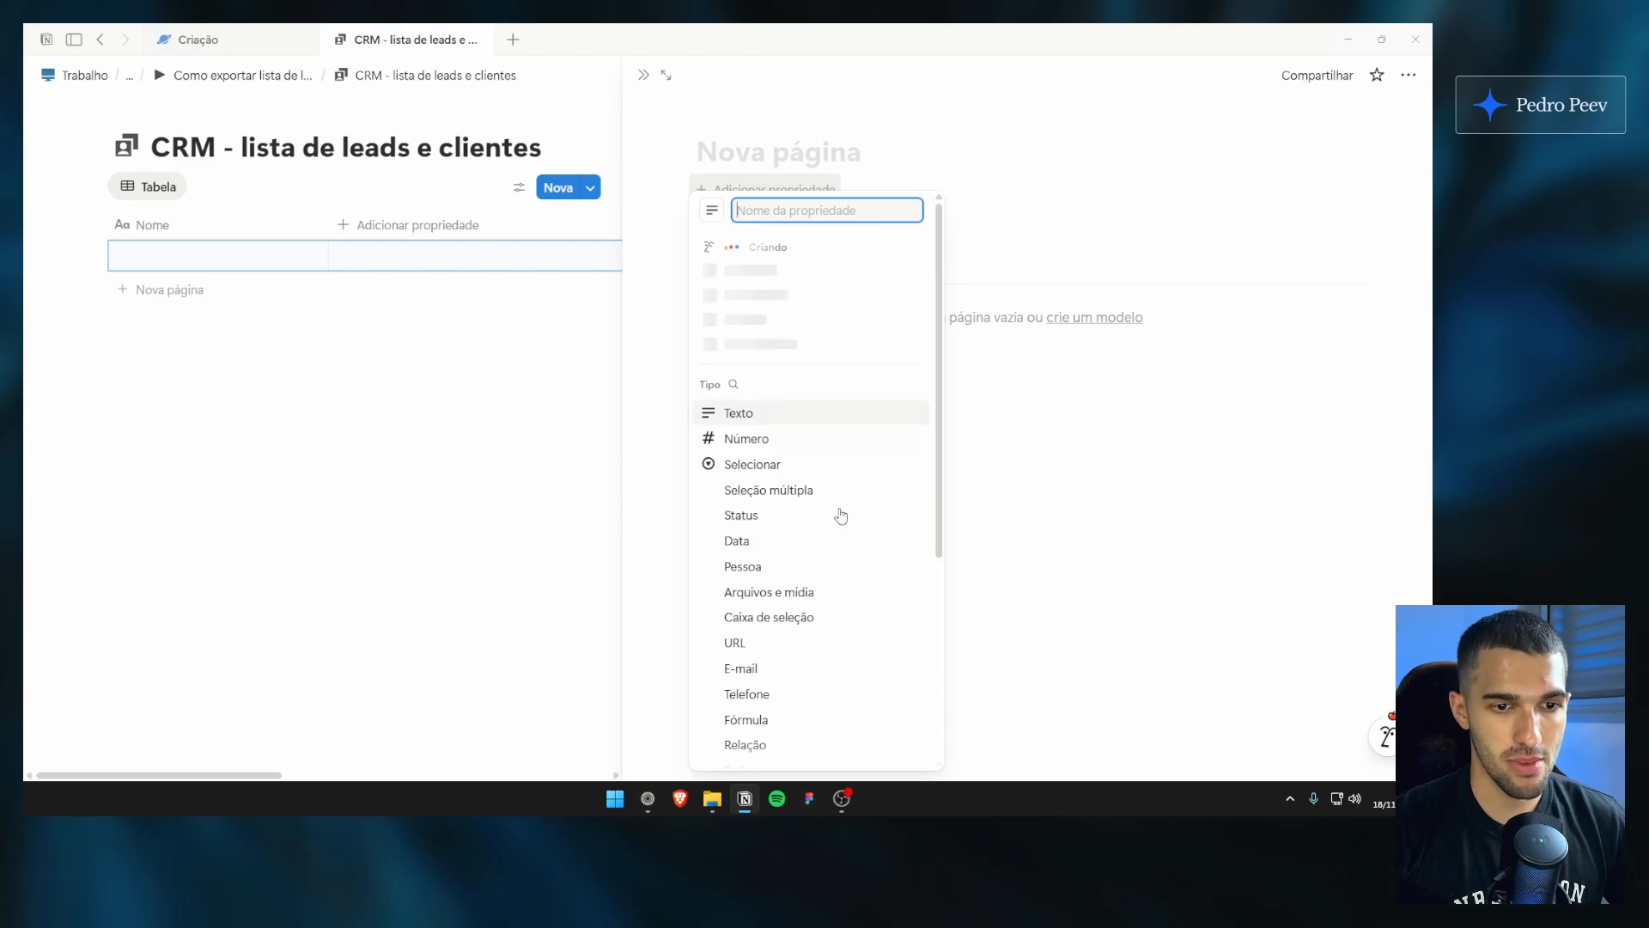
scroll(843, 519, down, 2)
click(799, 341)
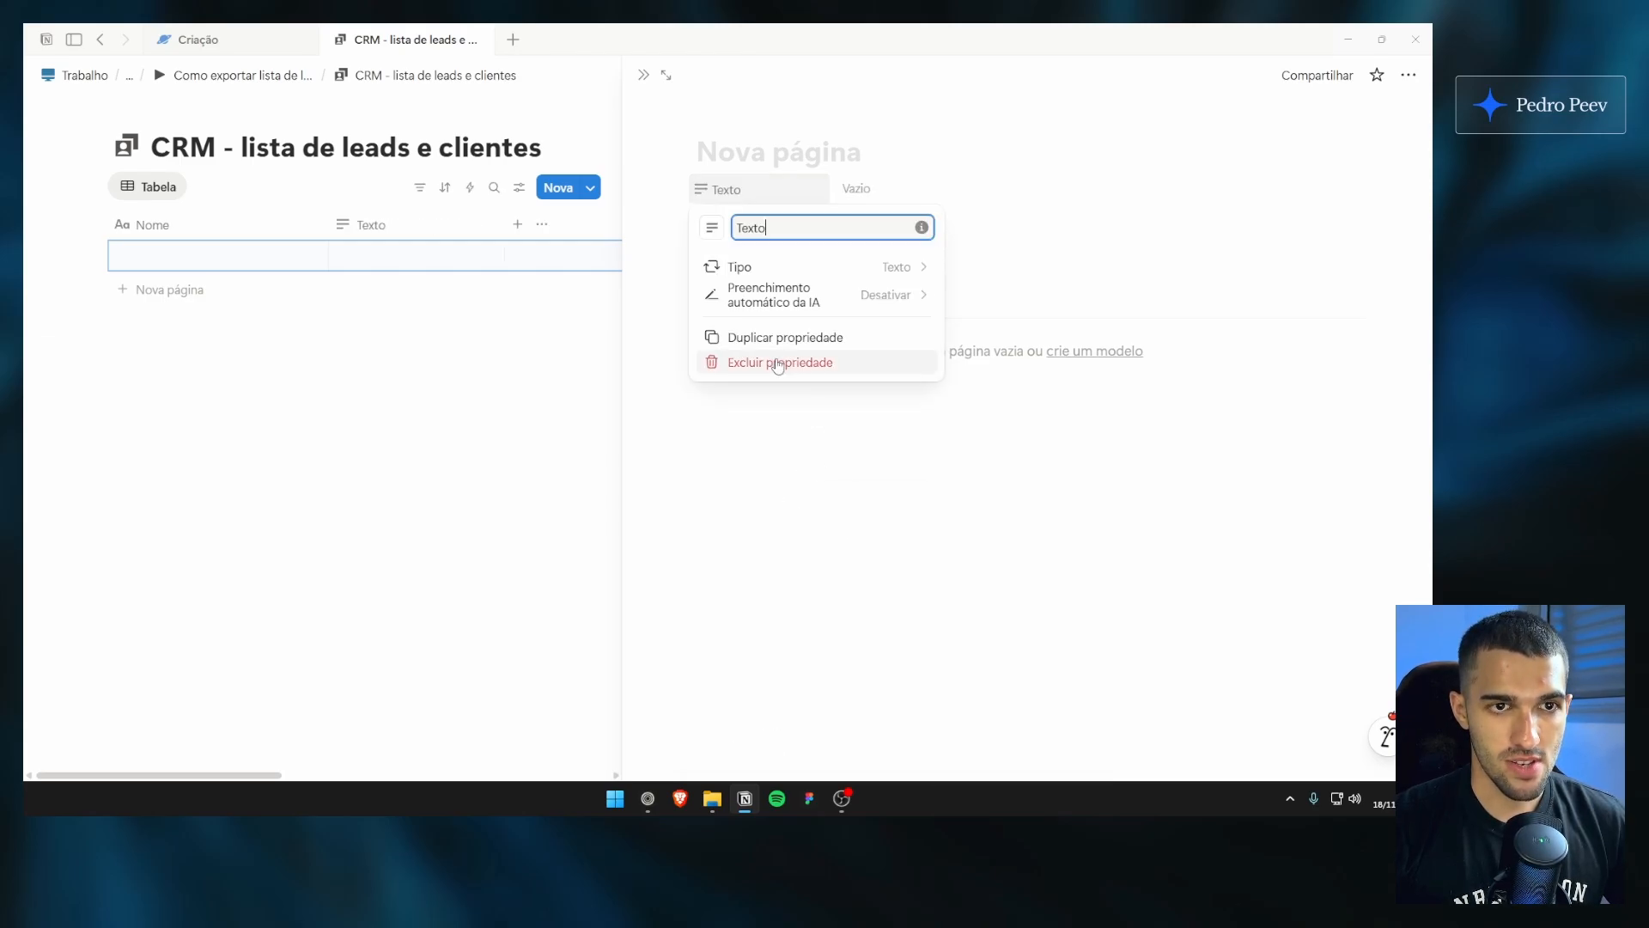
key(Escape)
click(803, 191)
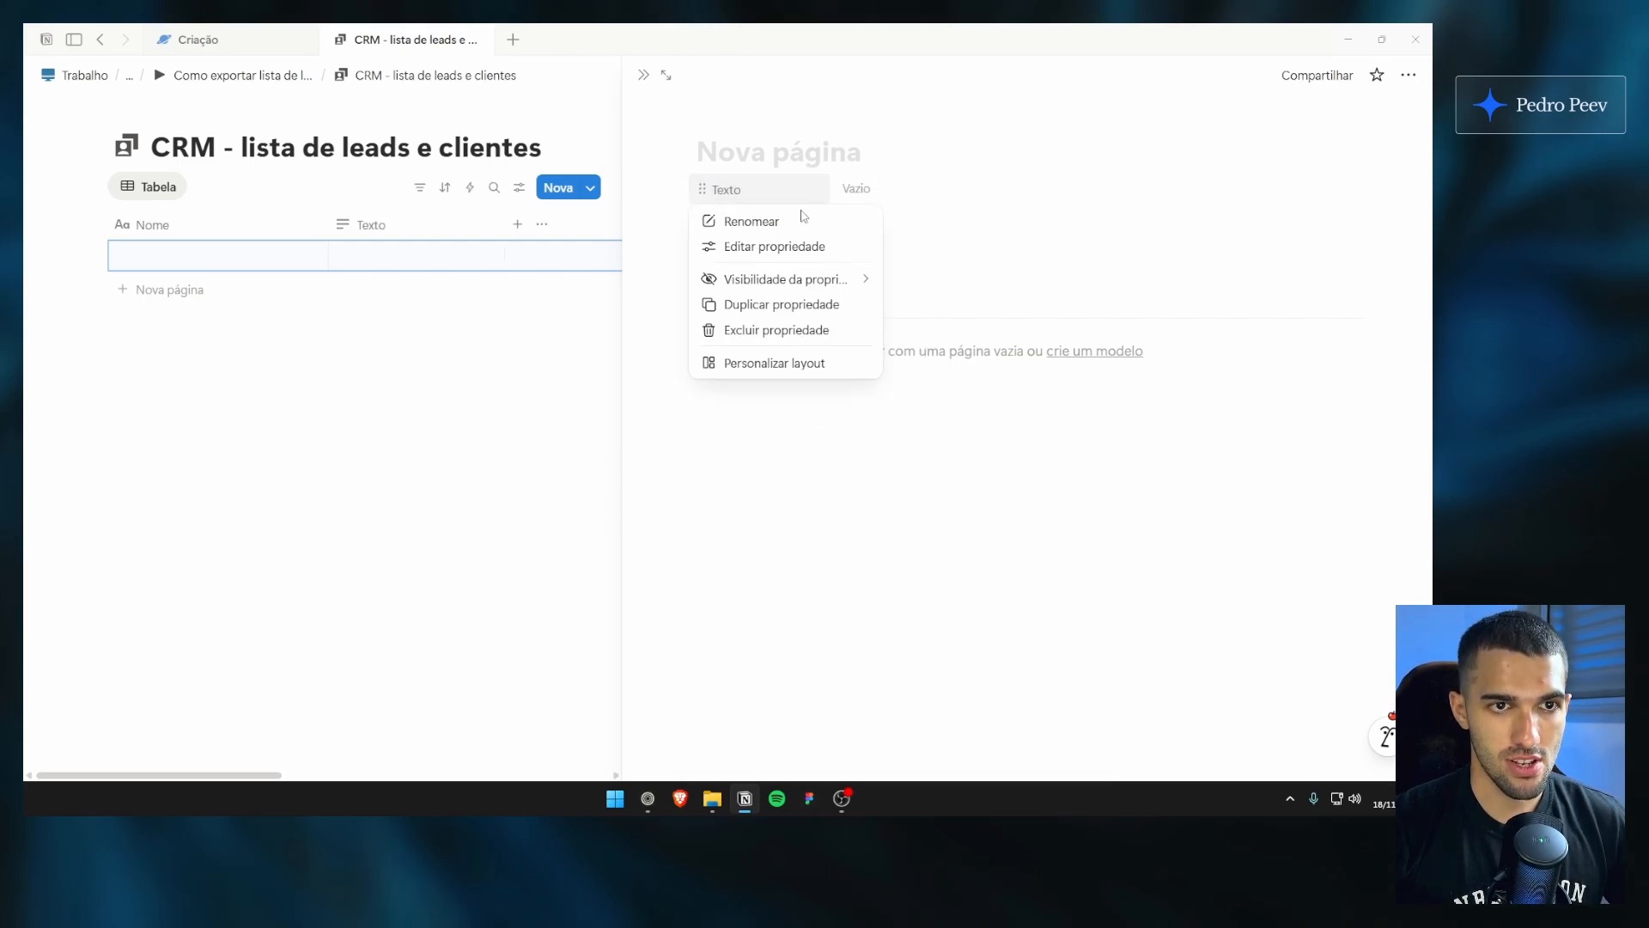
click(781, 248)
text(Email)
key(Return)
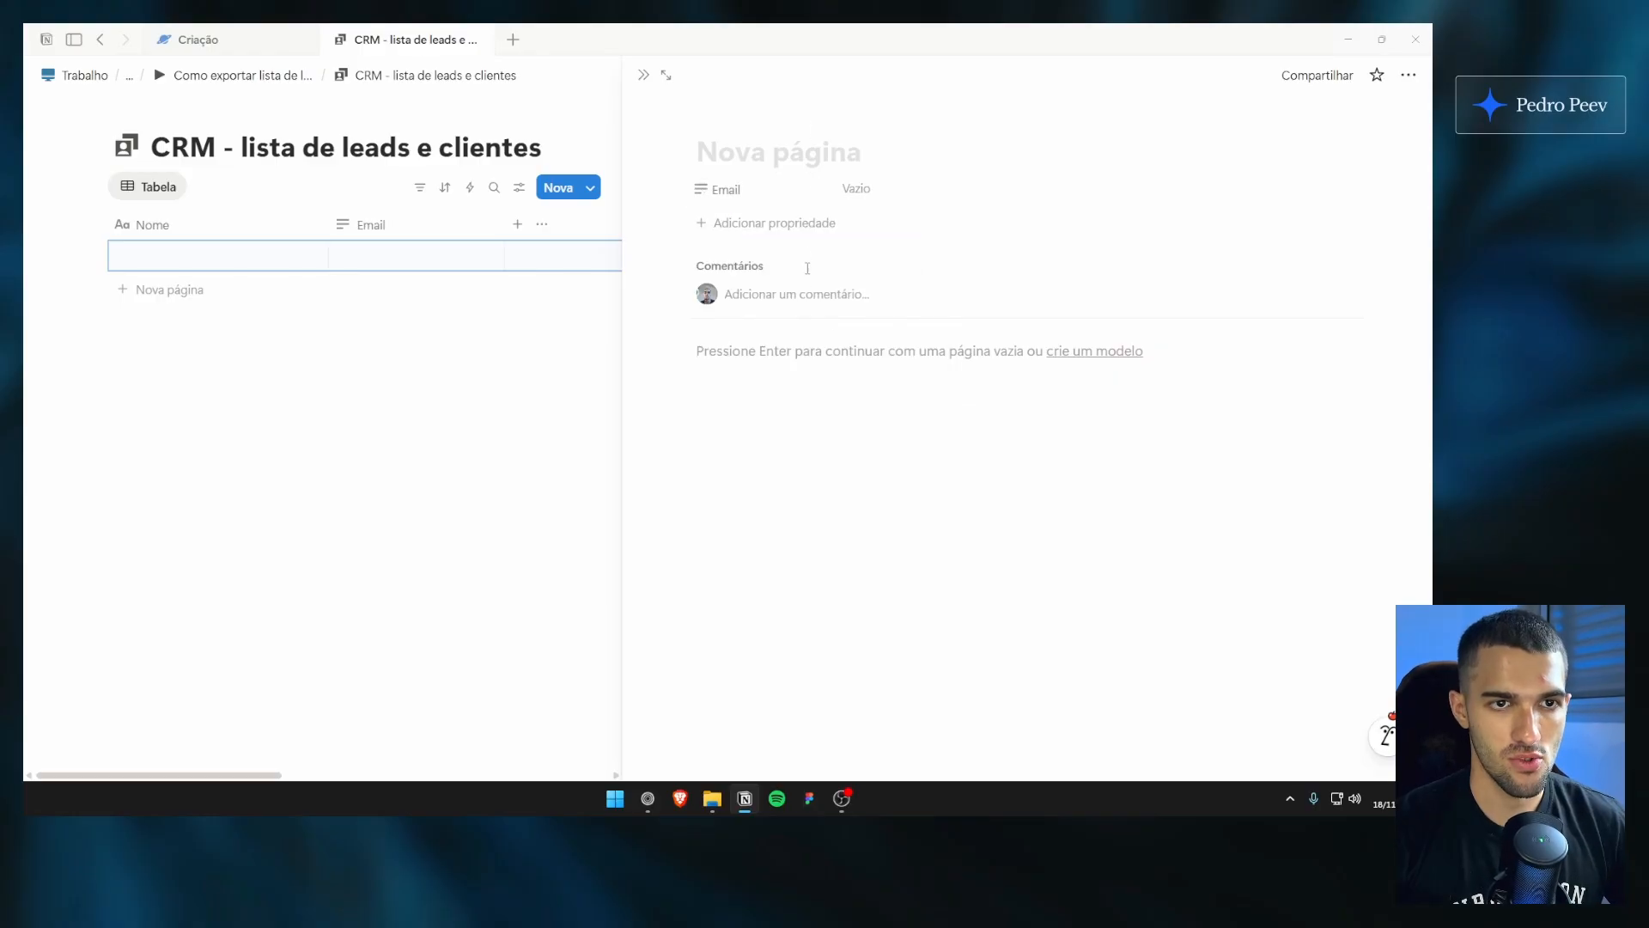
Step: Add the suggested Telefone property and browse its property type options
click(756, 221)
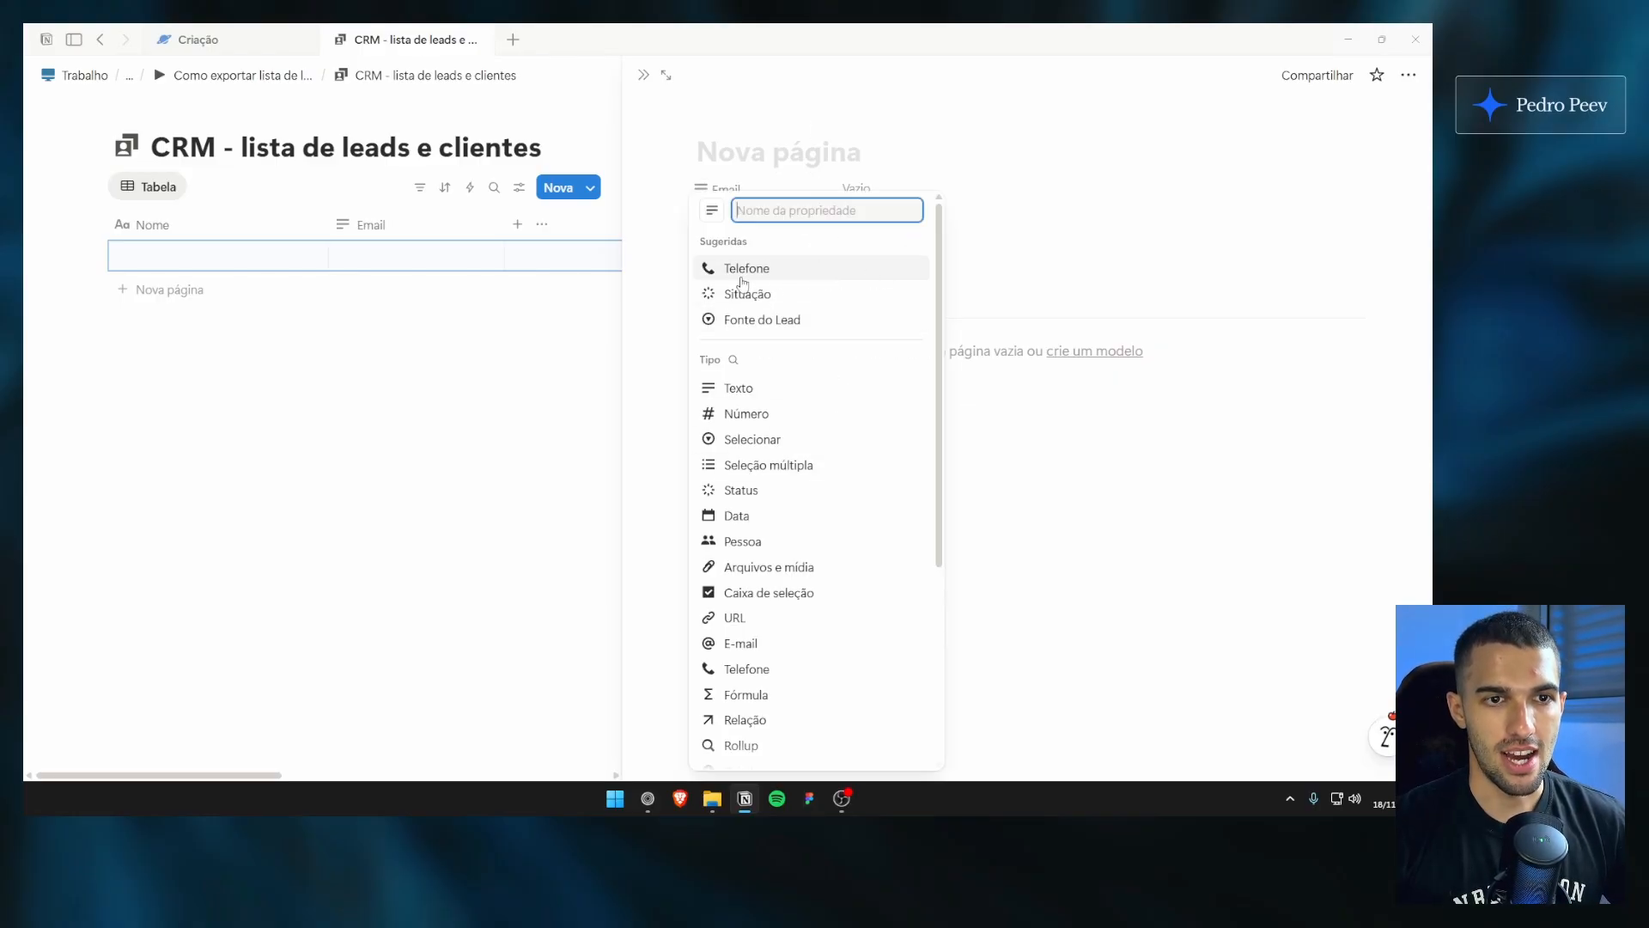
click(805, 280)
click(802, 228)
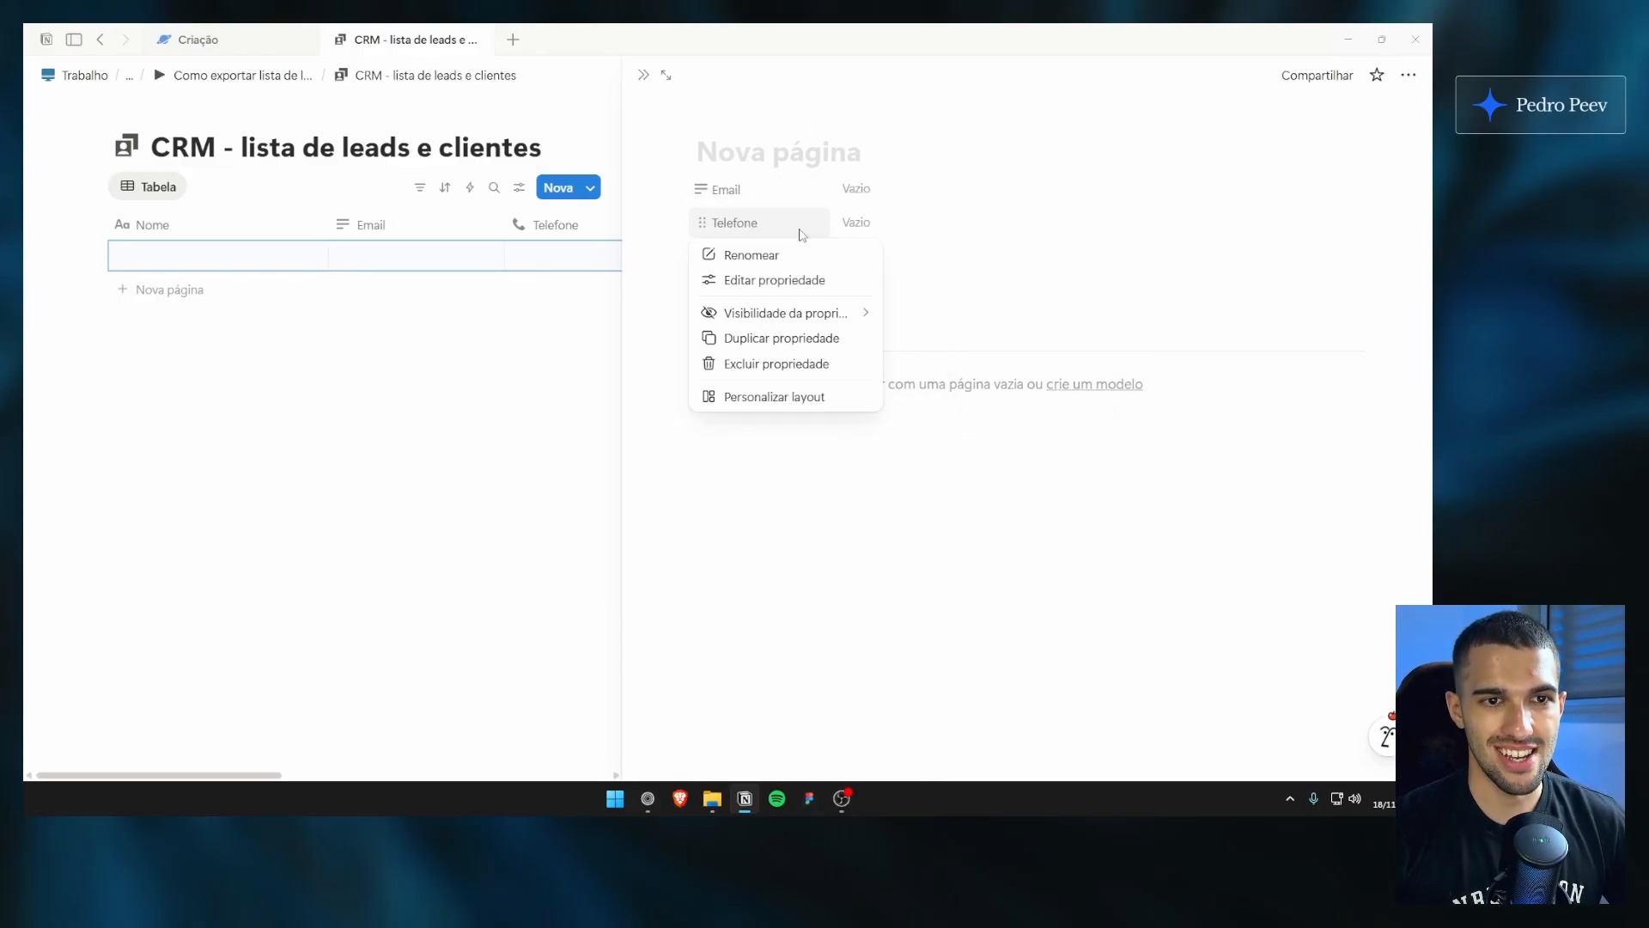
click(803, 284)
click(898, 301)
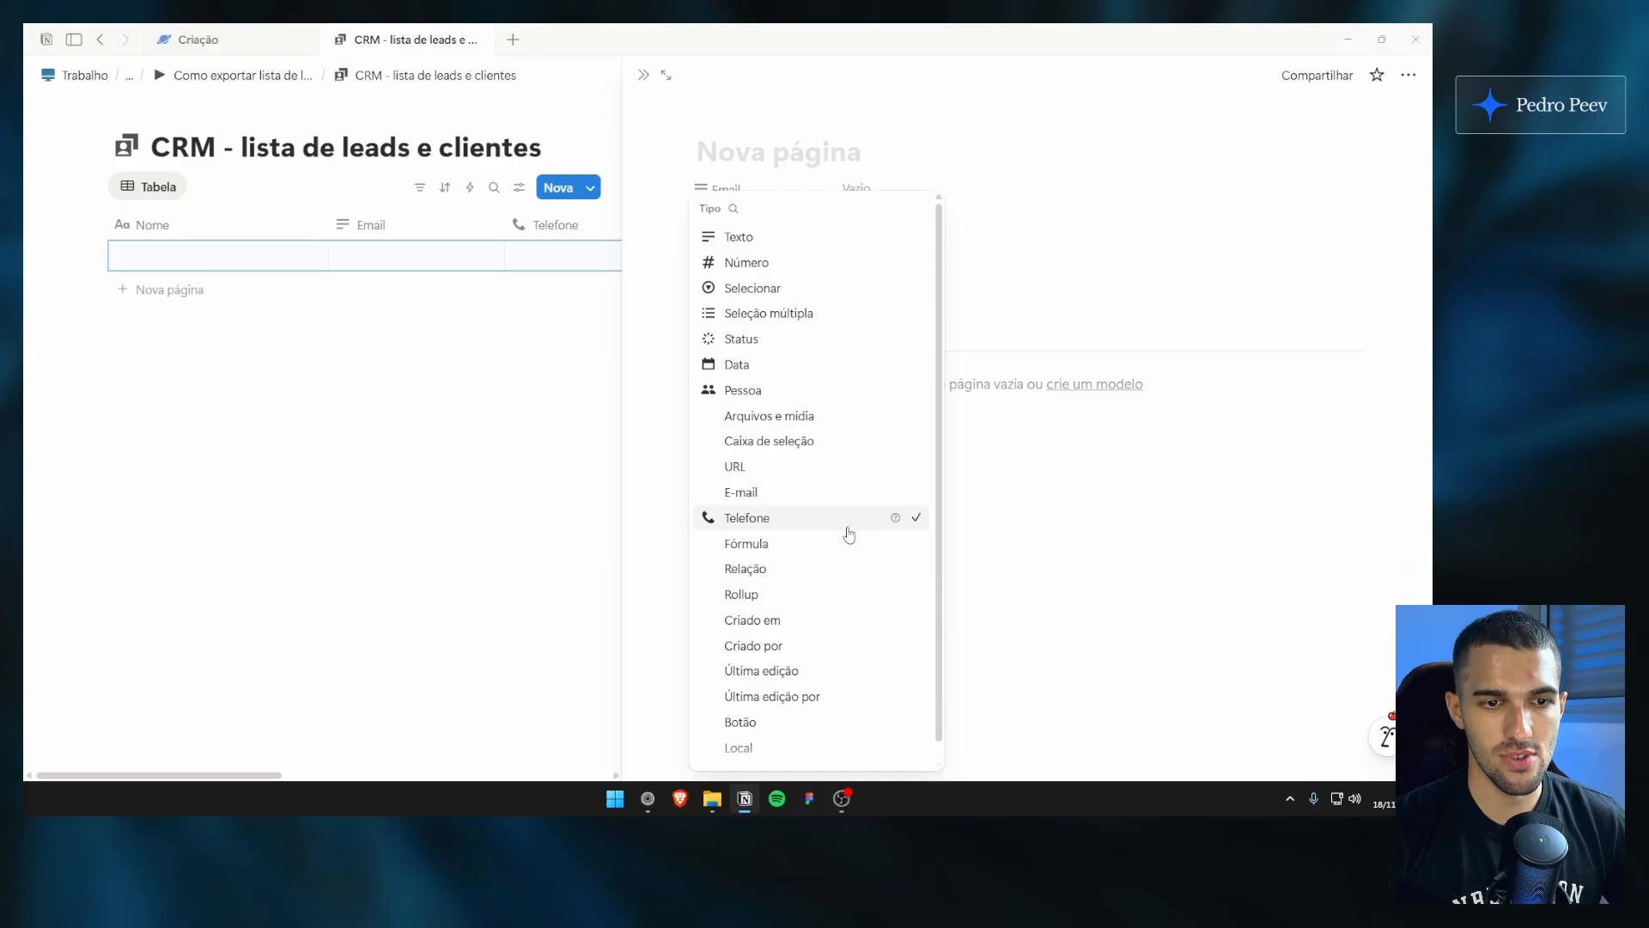
key(ctrl+1)
click(797, 551)
drag(762, 464, 792, 493)
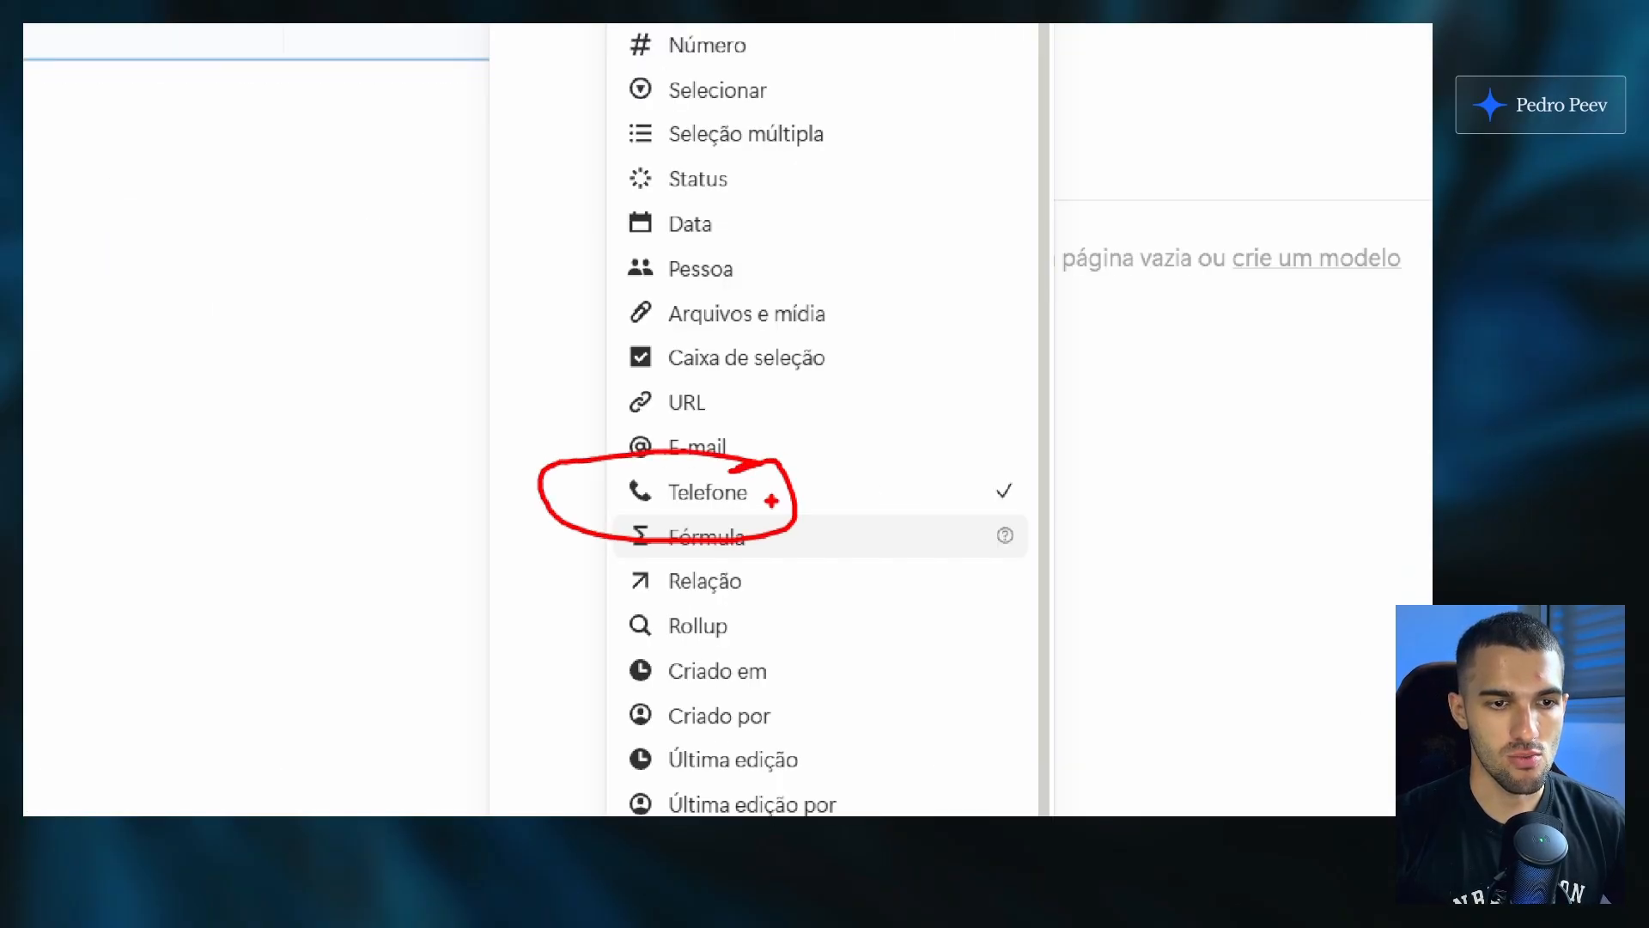
key(Escape)
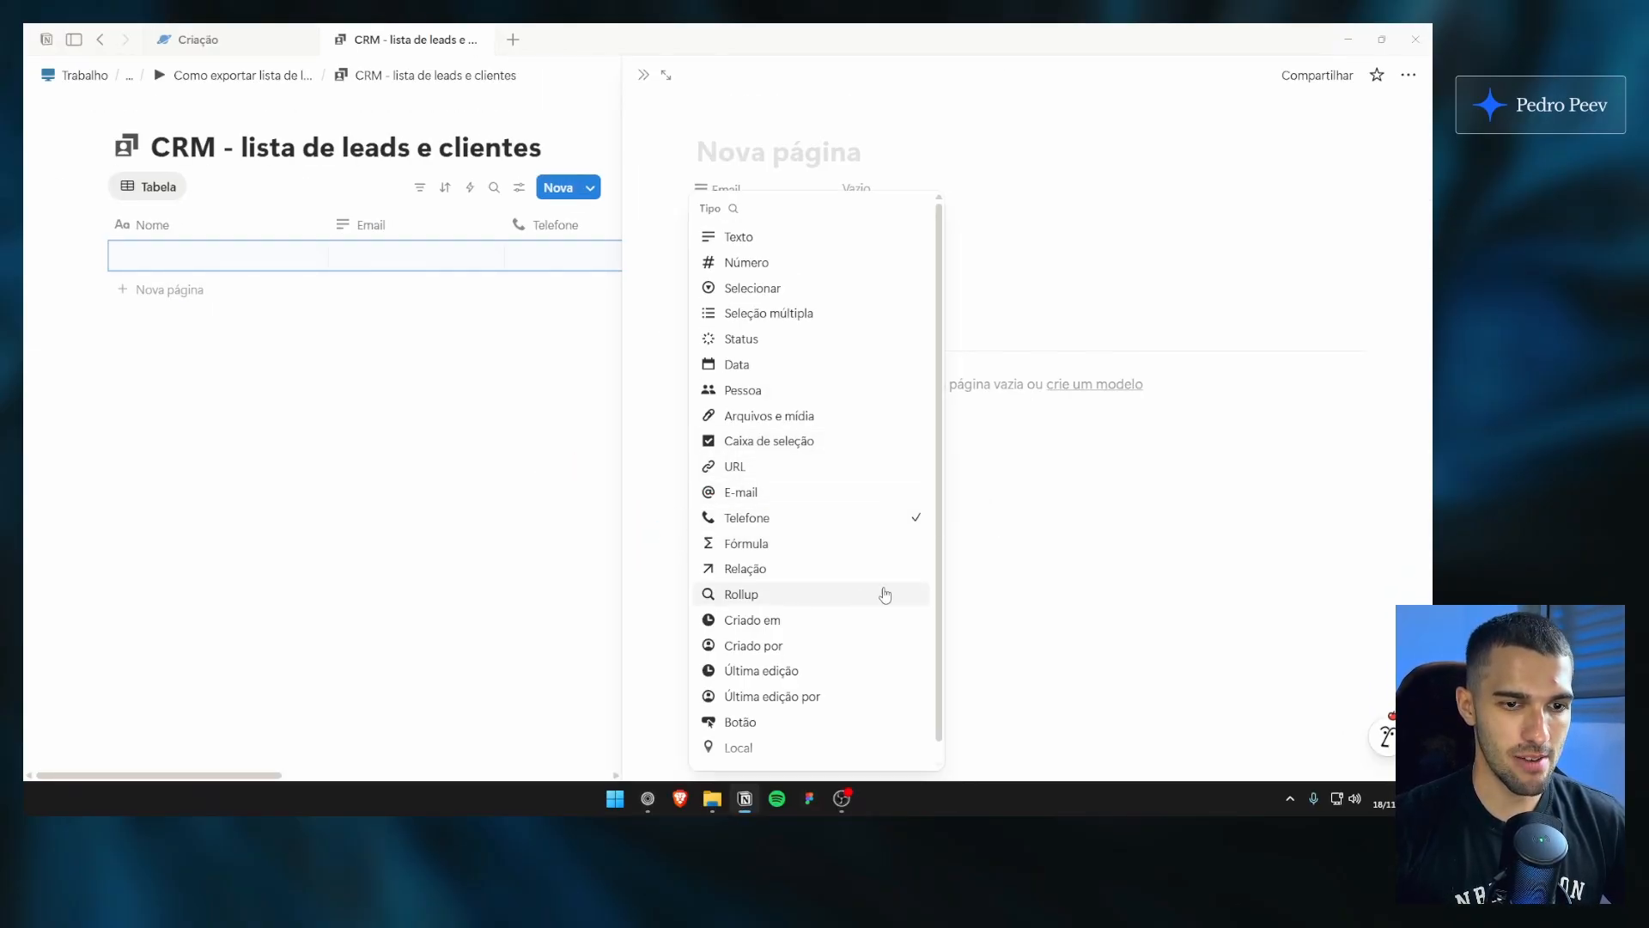
click(1005, 449)
click(735, 223)
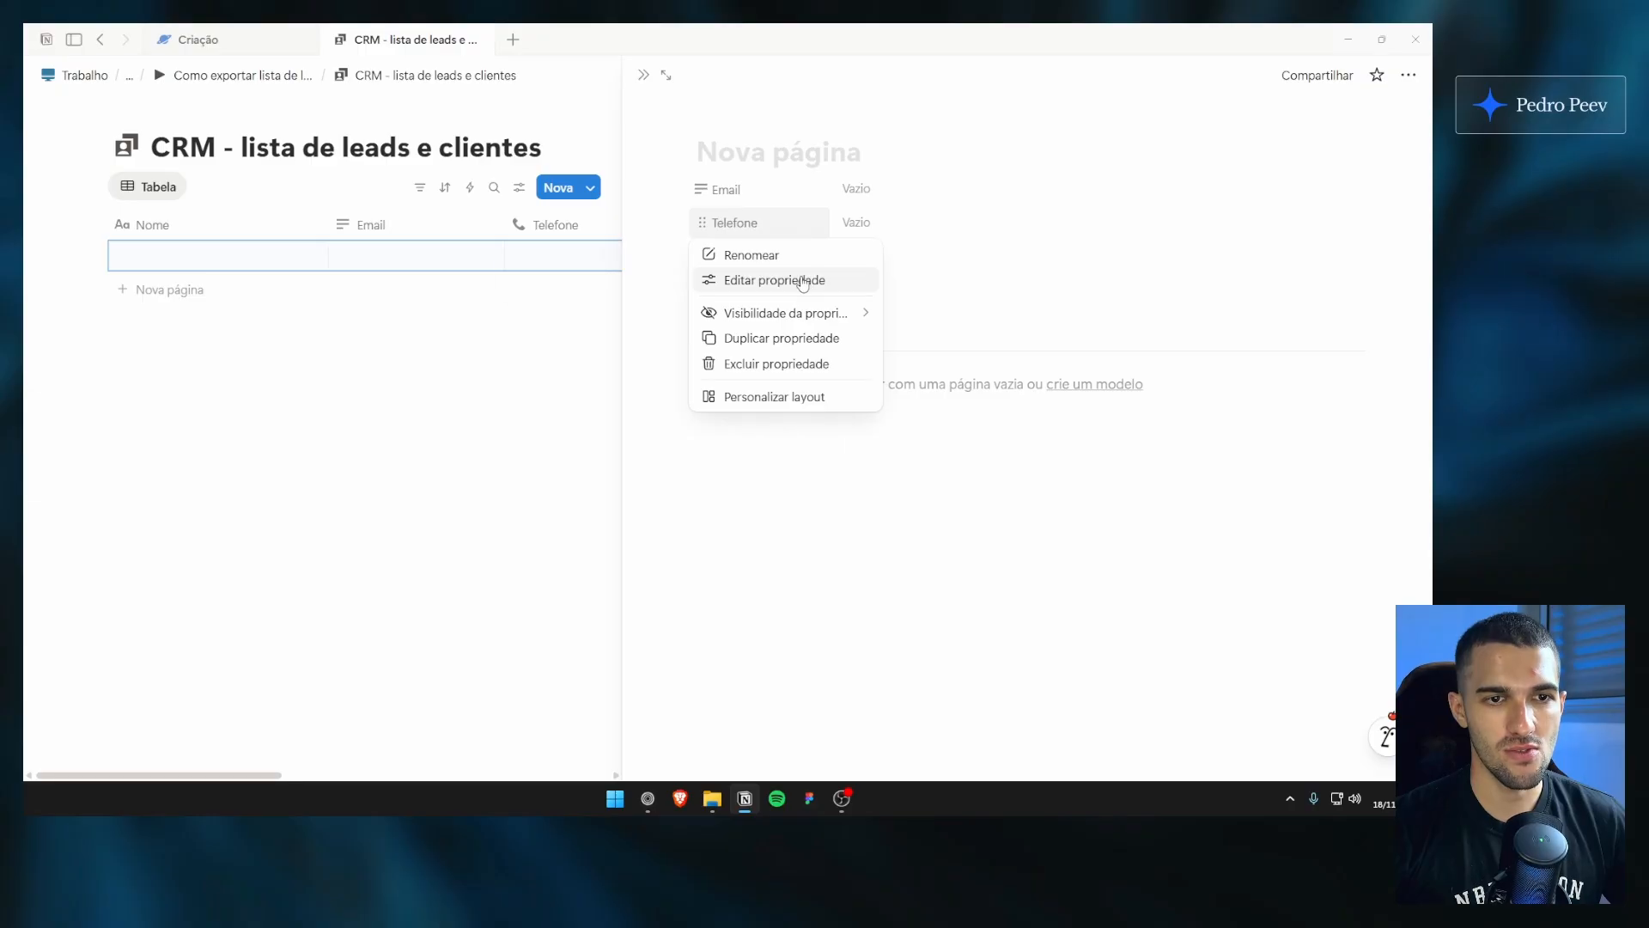
click(912, 239)
Step: Clear the sample phone number and change Telefone's type to plain Texto
click(891, 230)
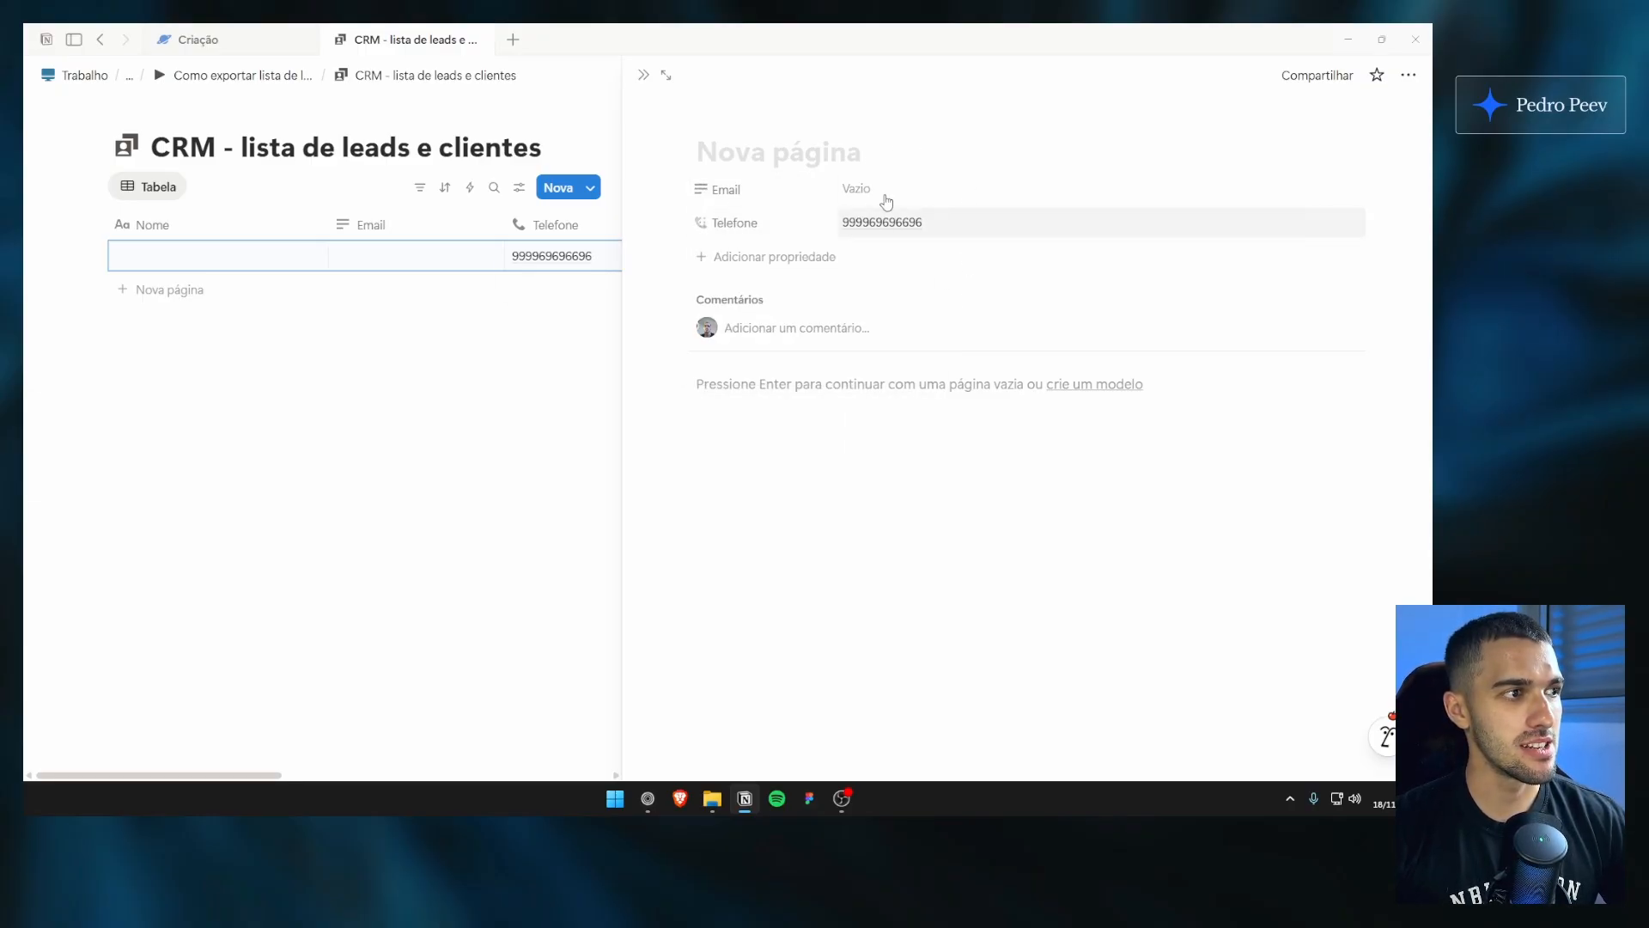
click(955, 238)
drag(952, 238, 802, 230)
key(BackSpace)
click(821, 226)
click(821, 227)
click(760, 277)
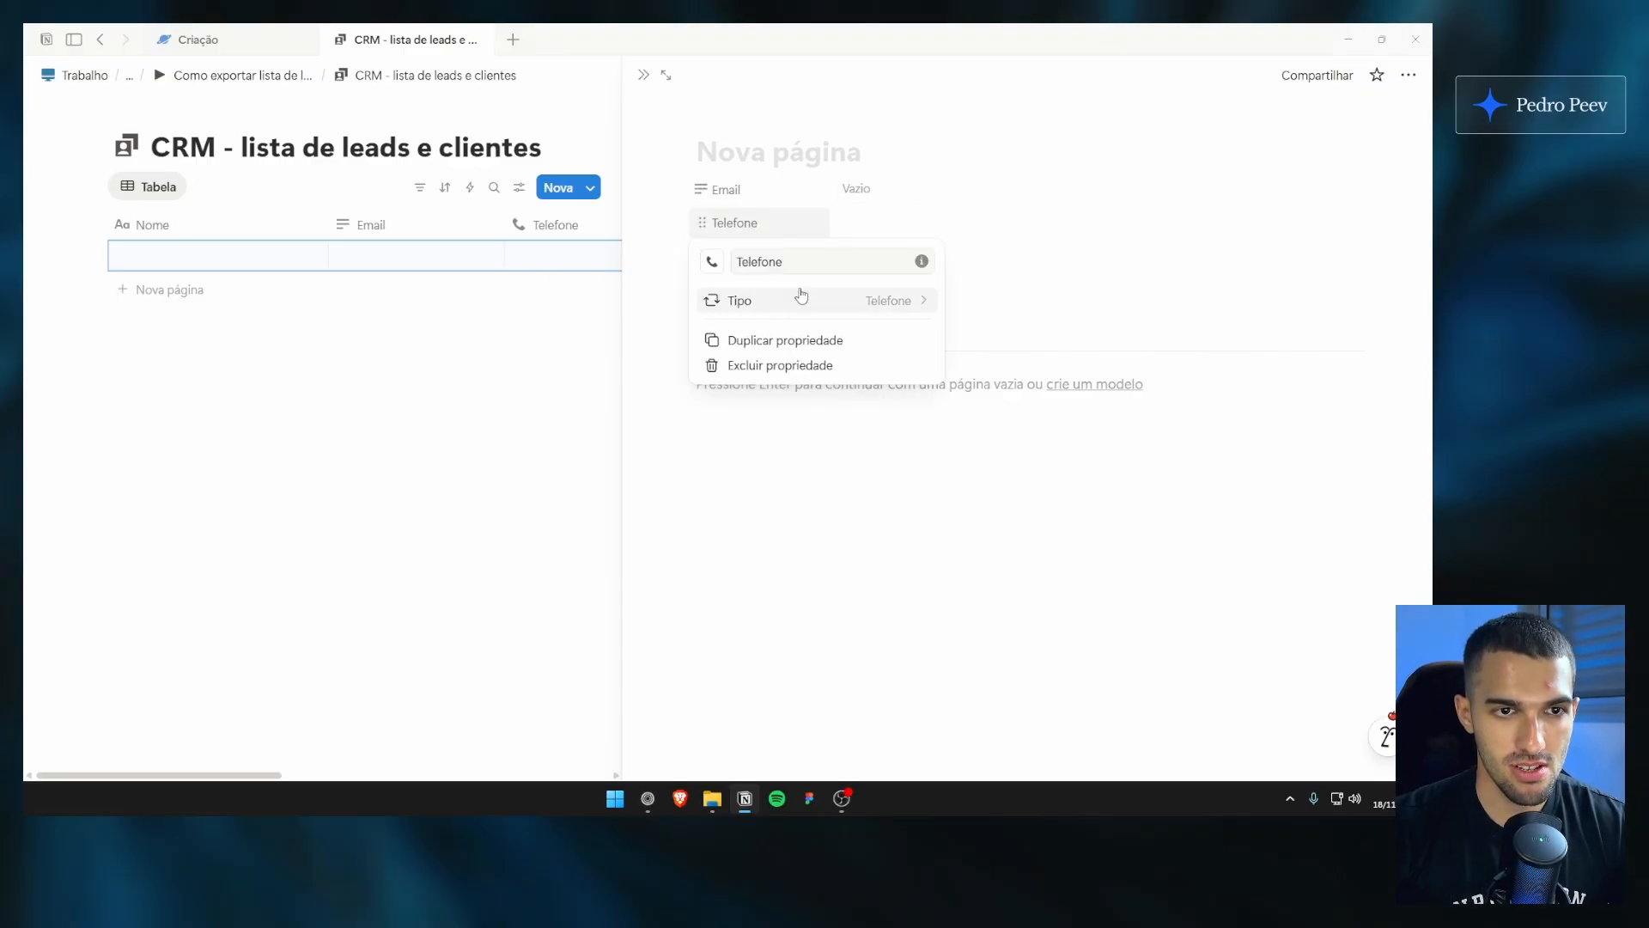
click(777, 297)
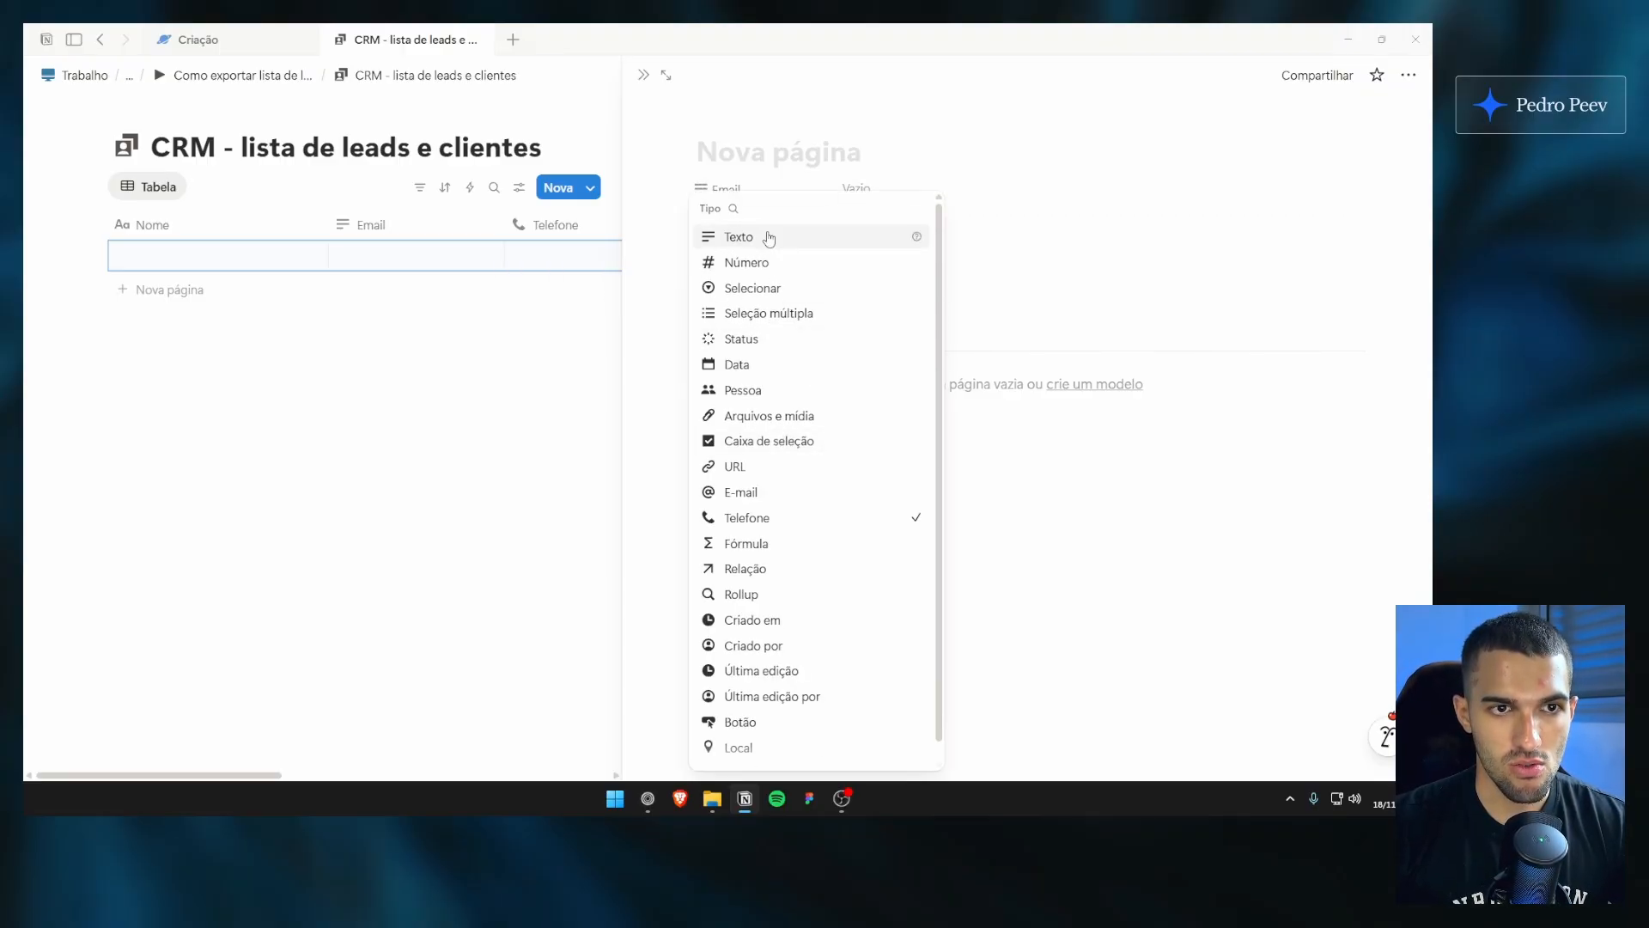
click(778, 247)
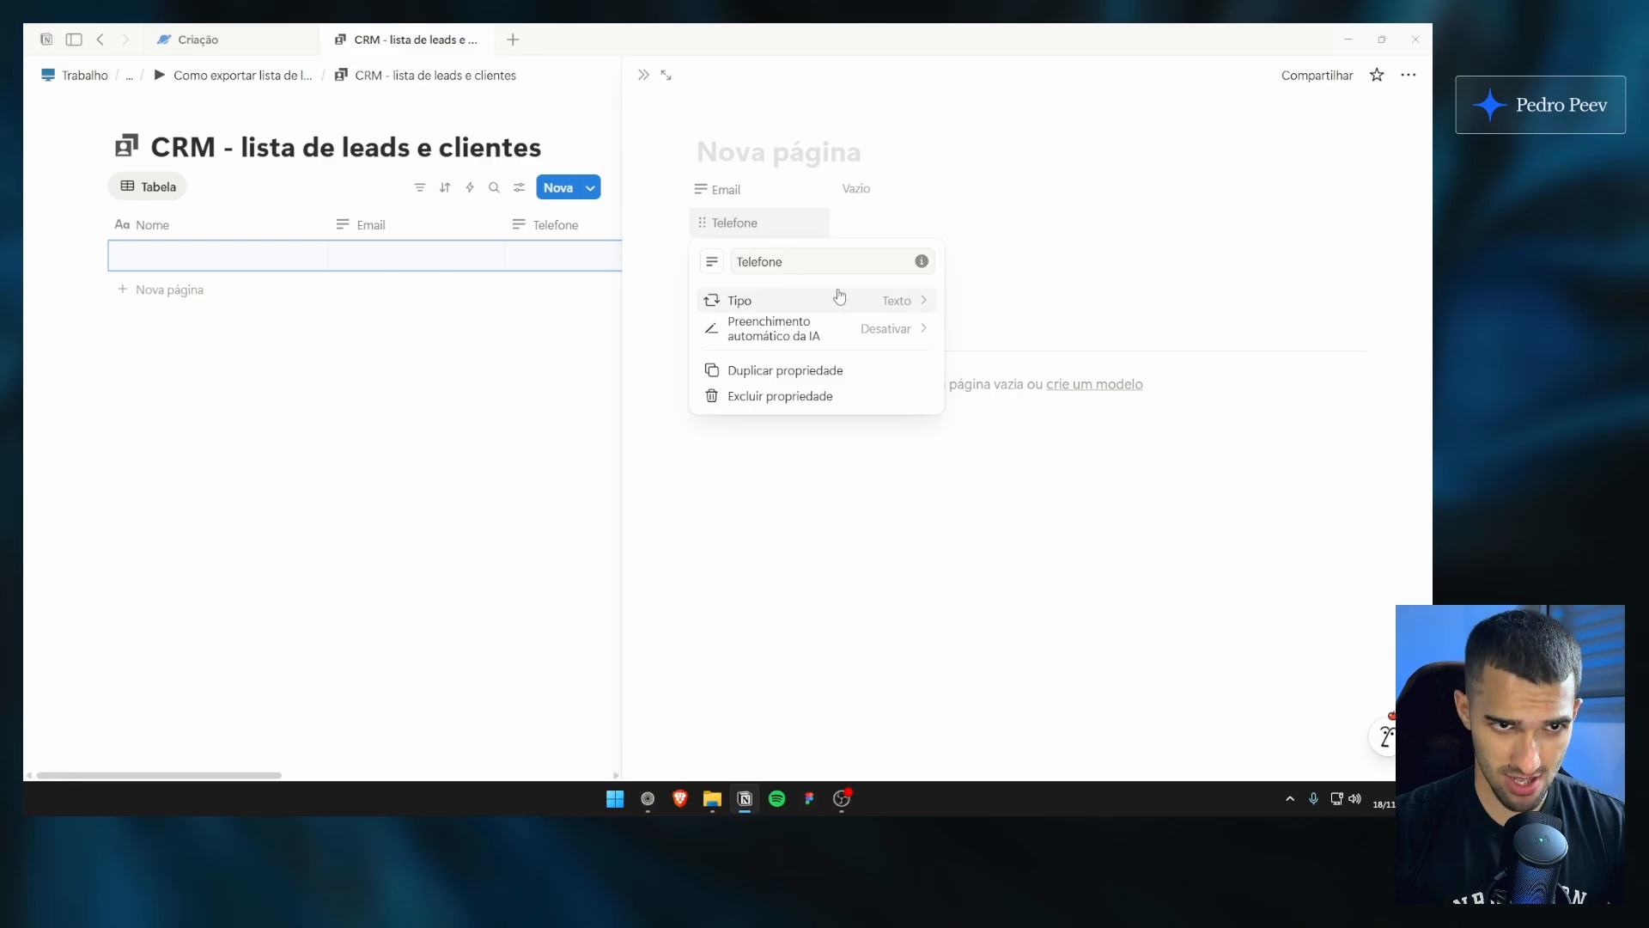
key(Escape)
key(Escape)
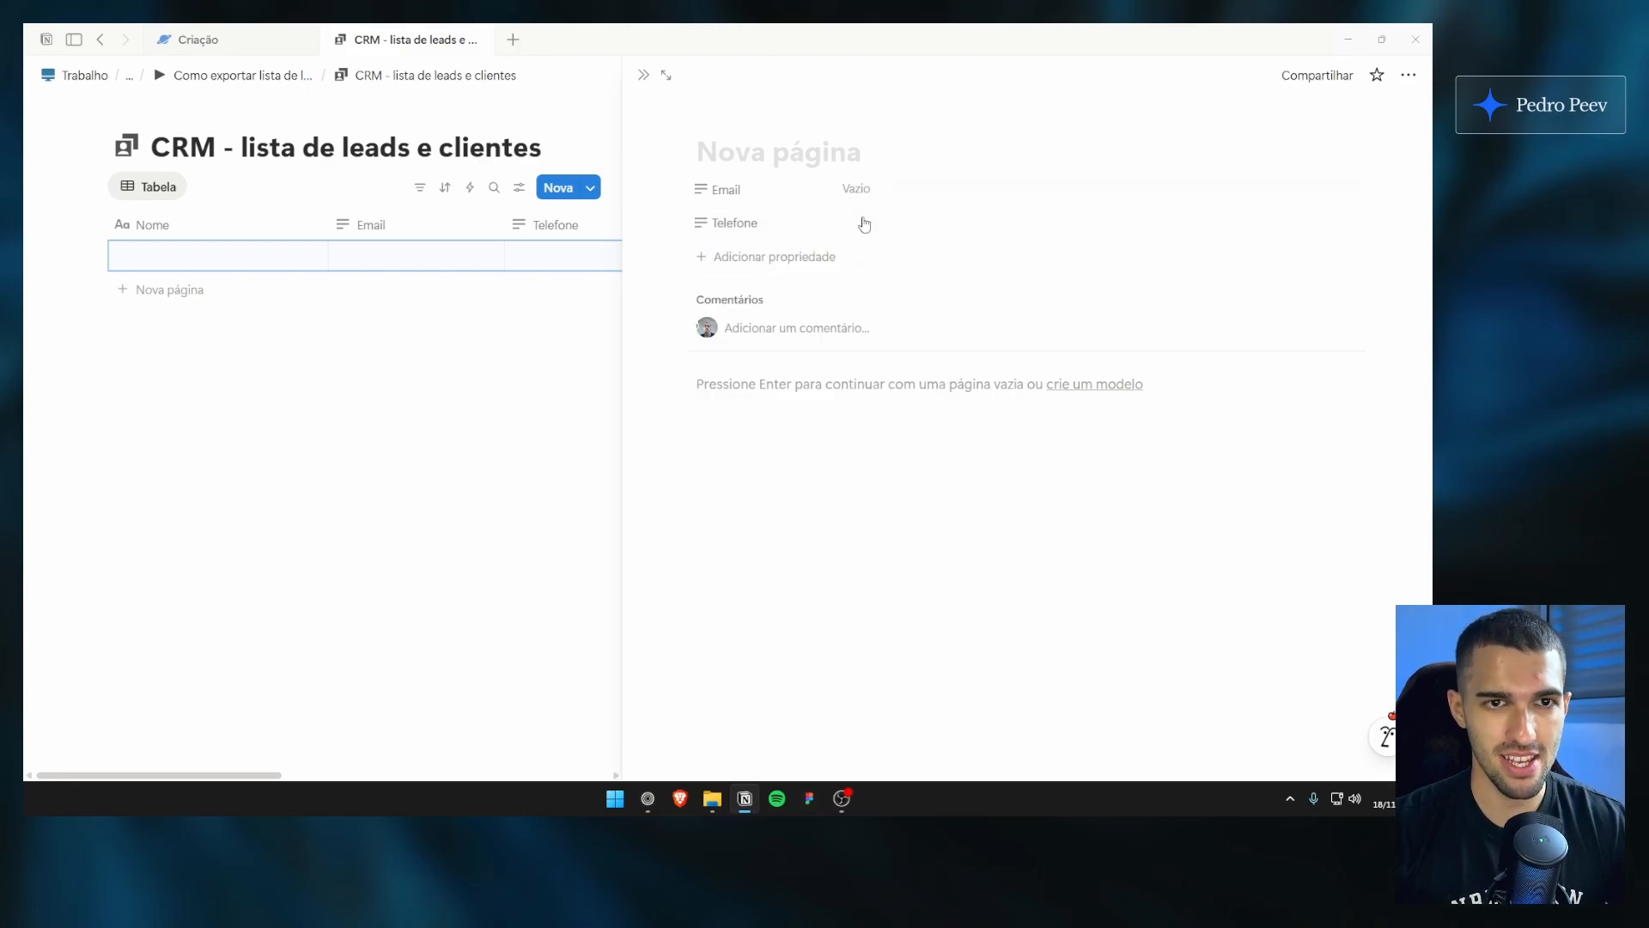
Step: Compare the CRM properties against the leads spreadsheet's columns
click(805, 256)
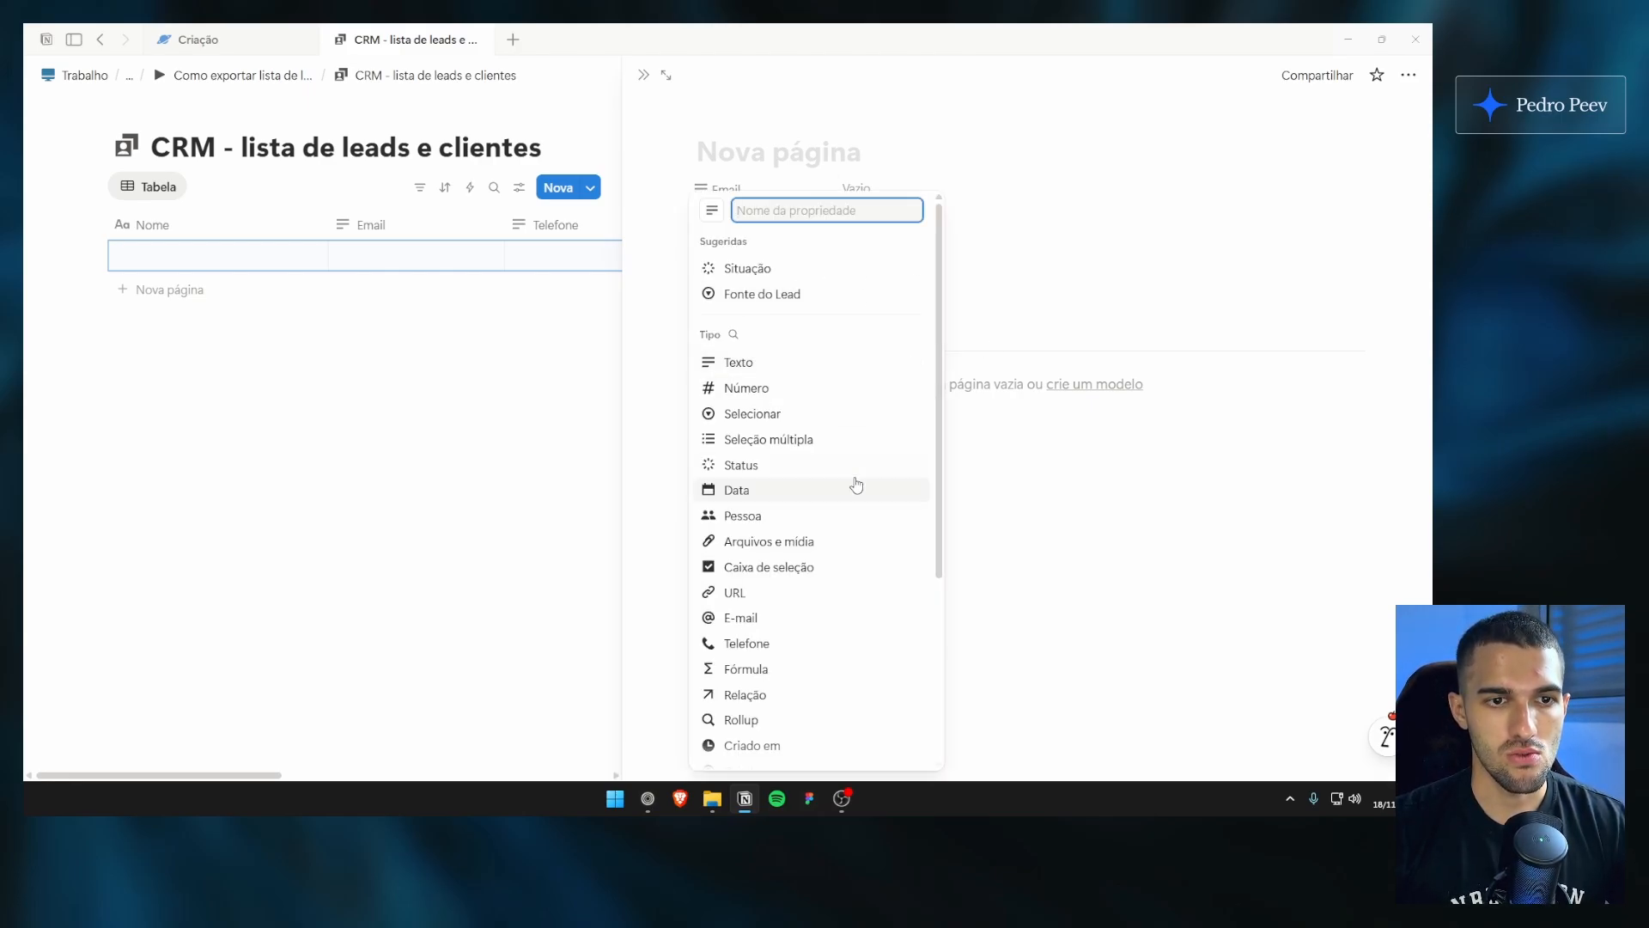
click(647, 799)
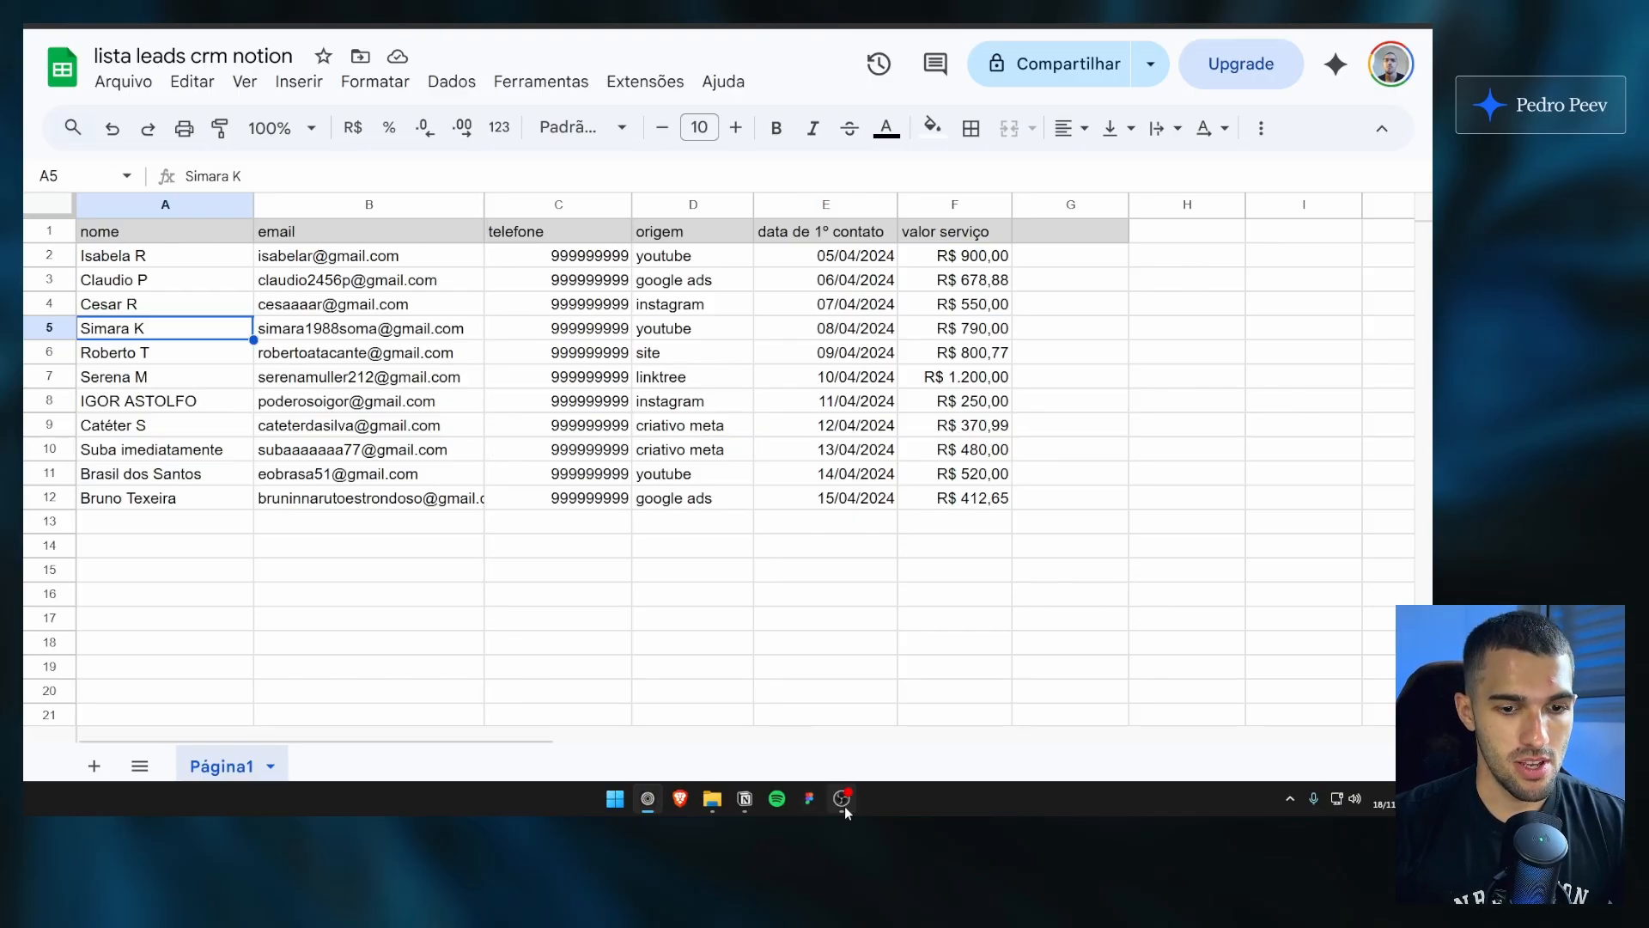
click(745, 799)
click(953, 290)
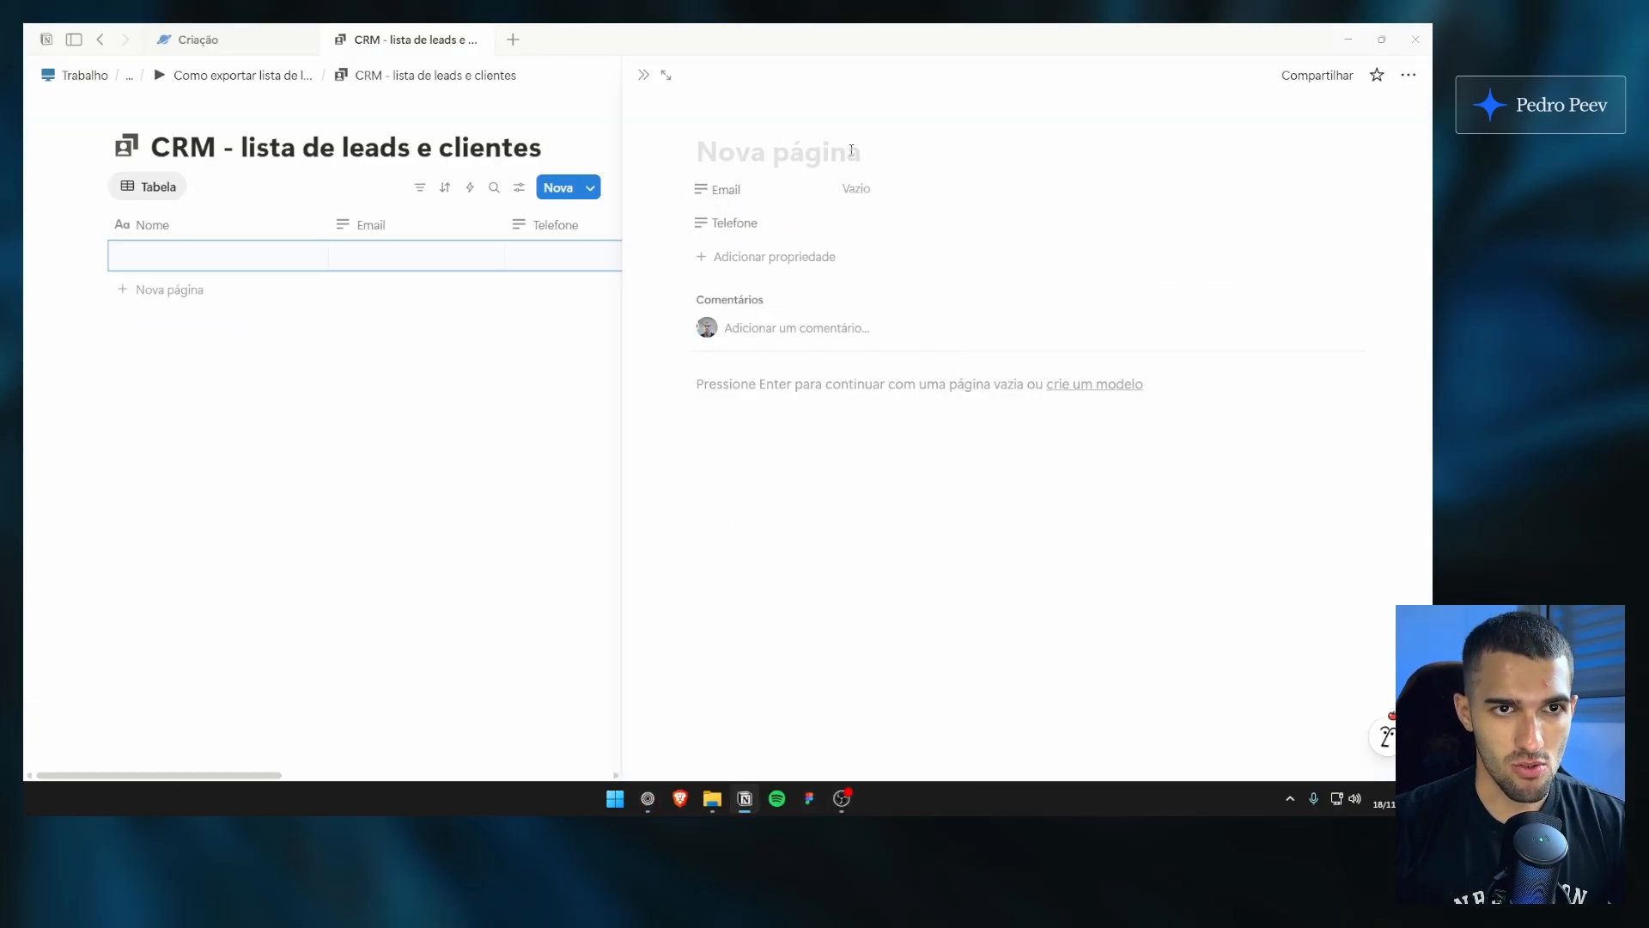
click(647, 799)
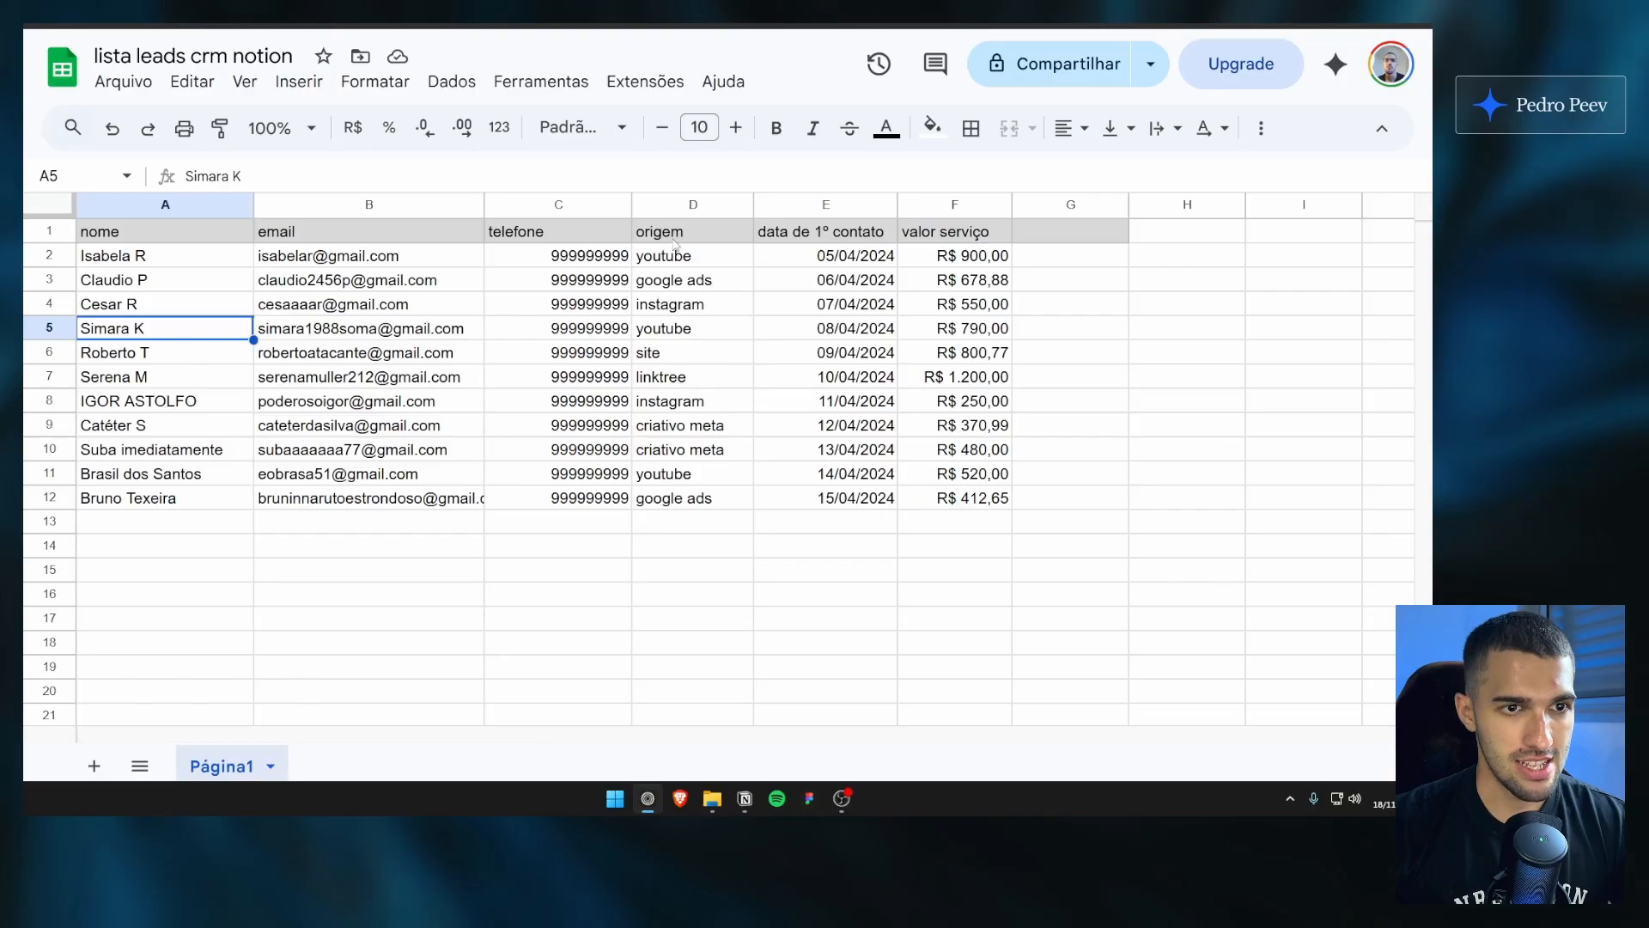
click(745, 799)
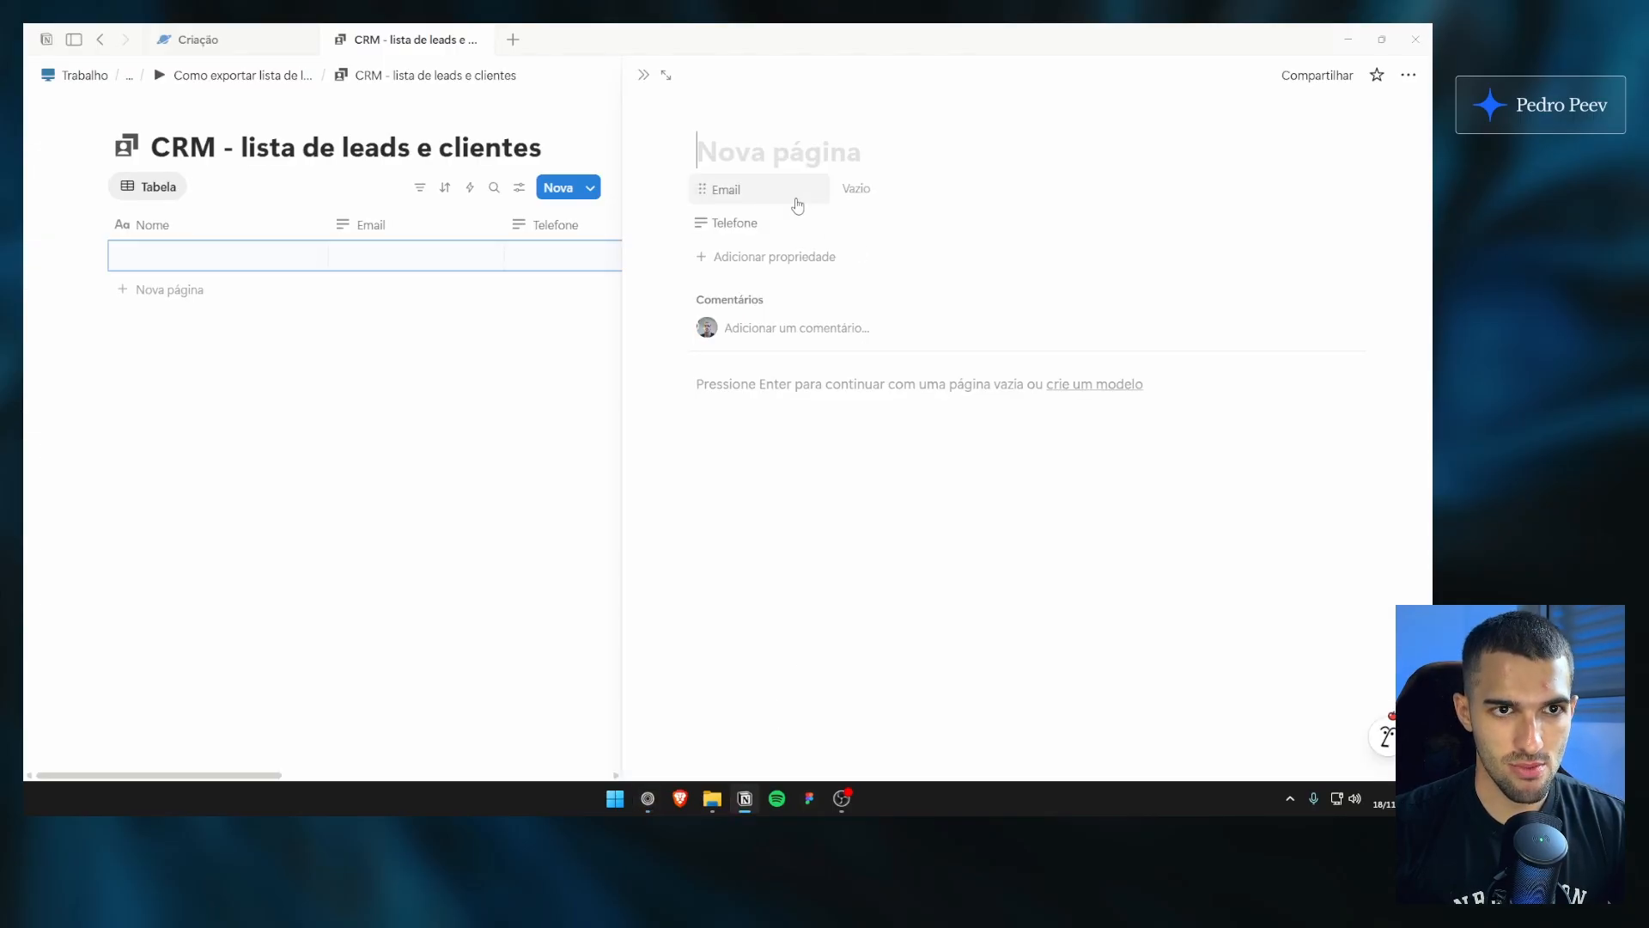
Step: Add a Data date property with Formato de hora set to 24 horas
click(786, 256)
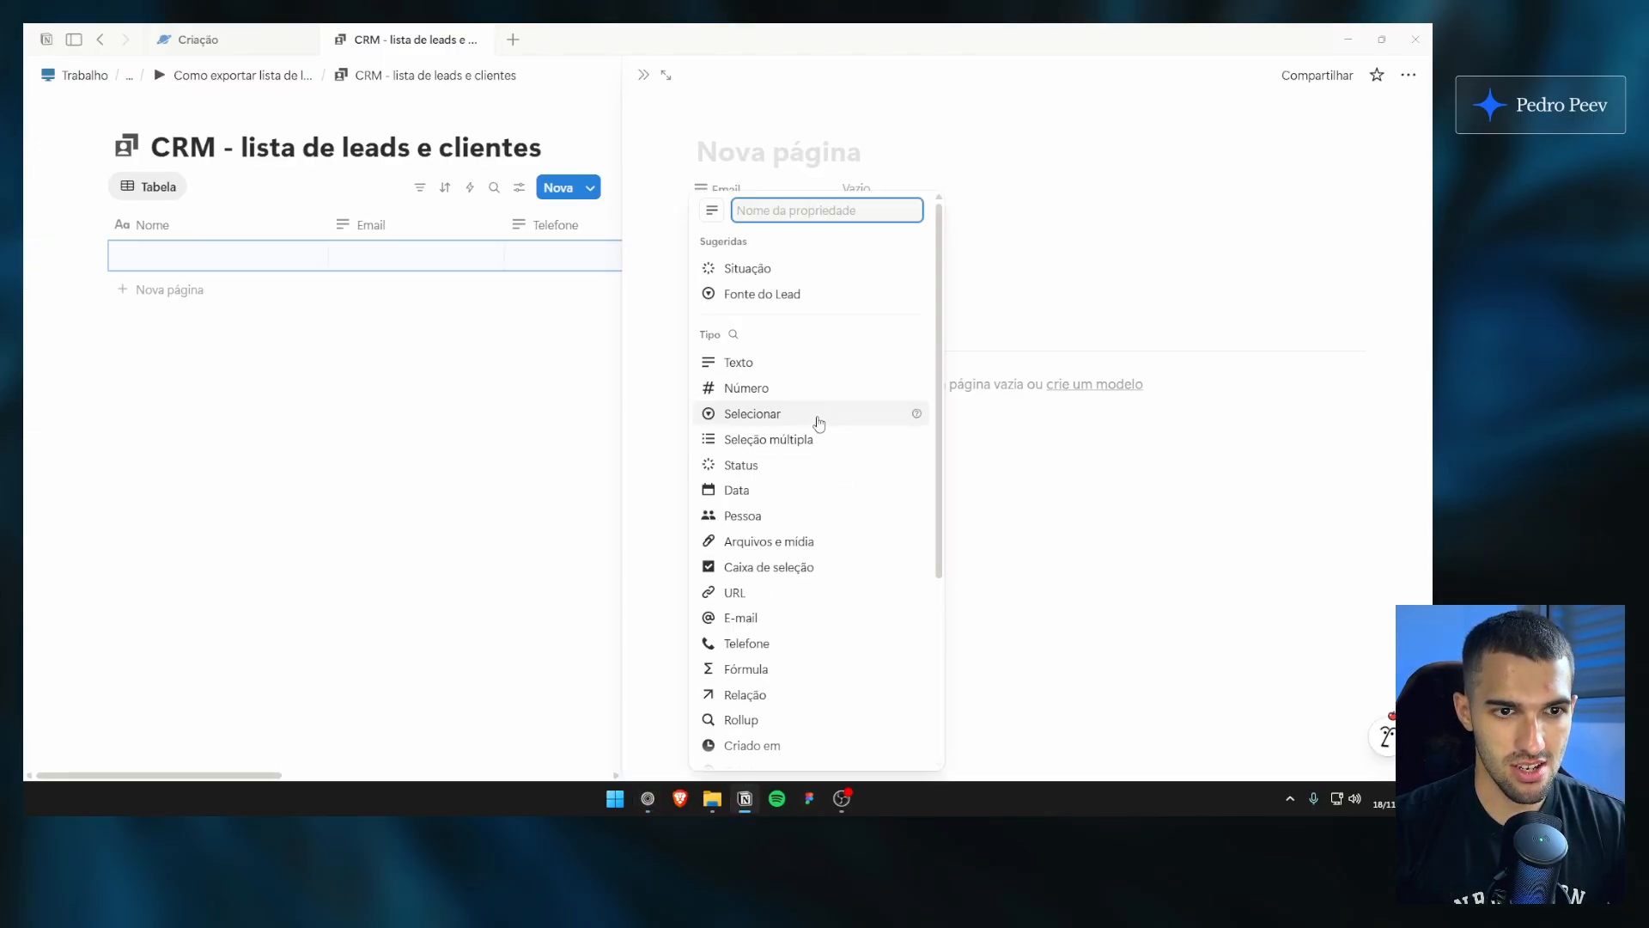
click(821, 365)
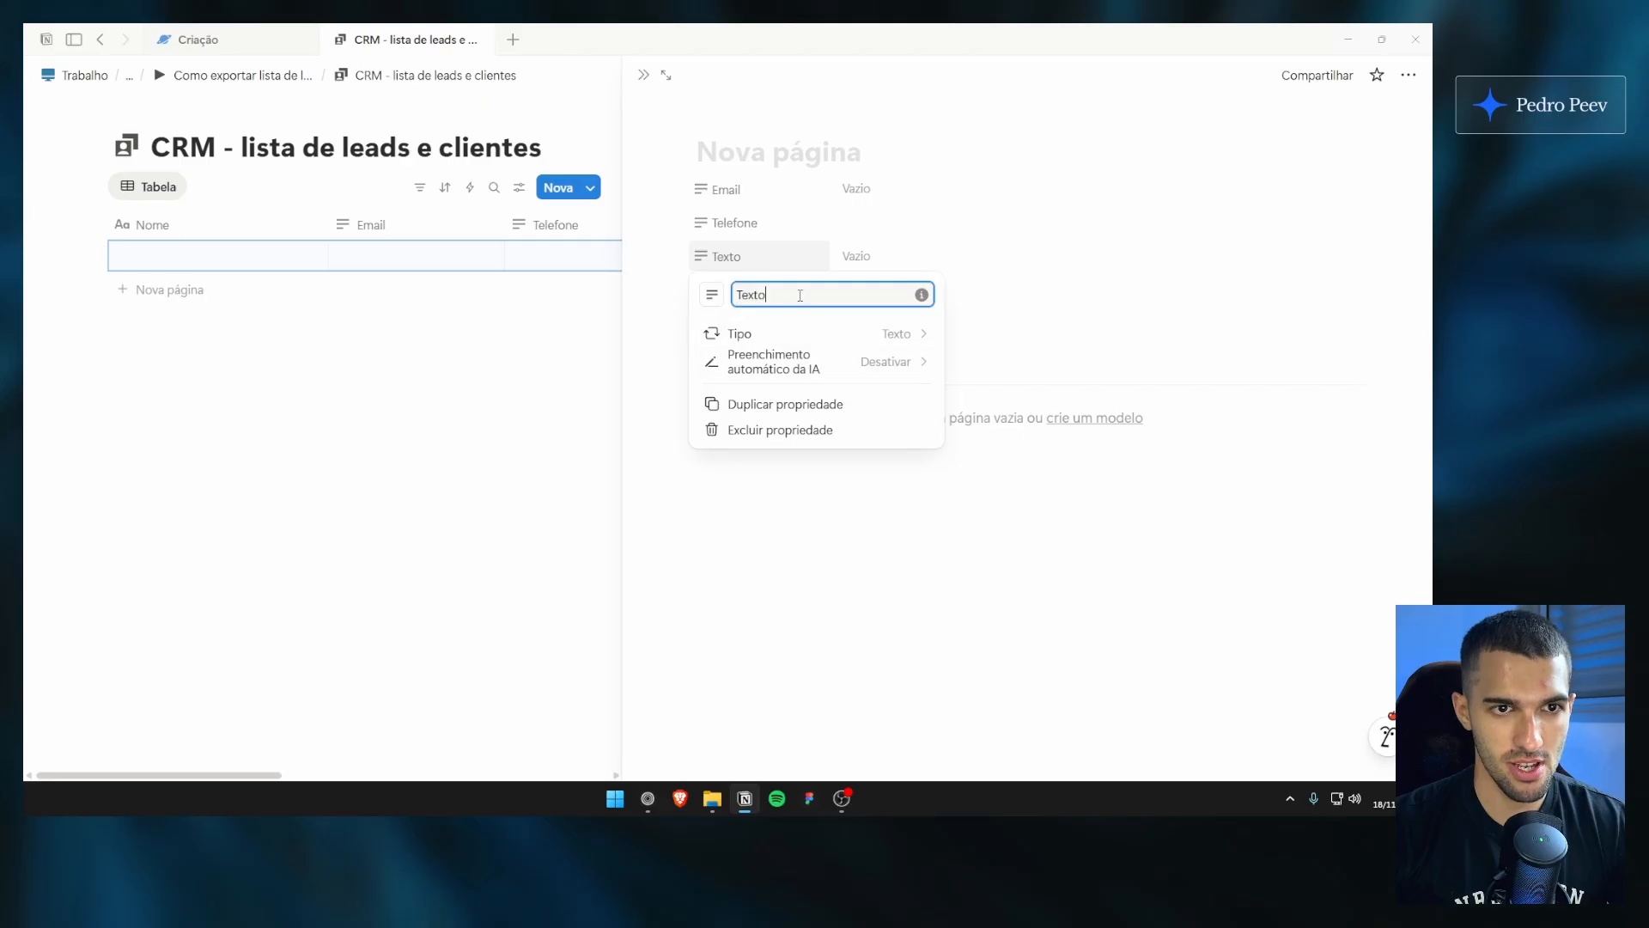
click(803, 333)
scroll(820, 481, down, 1)
click(831, 428)
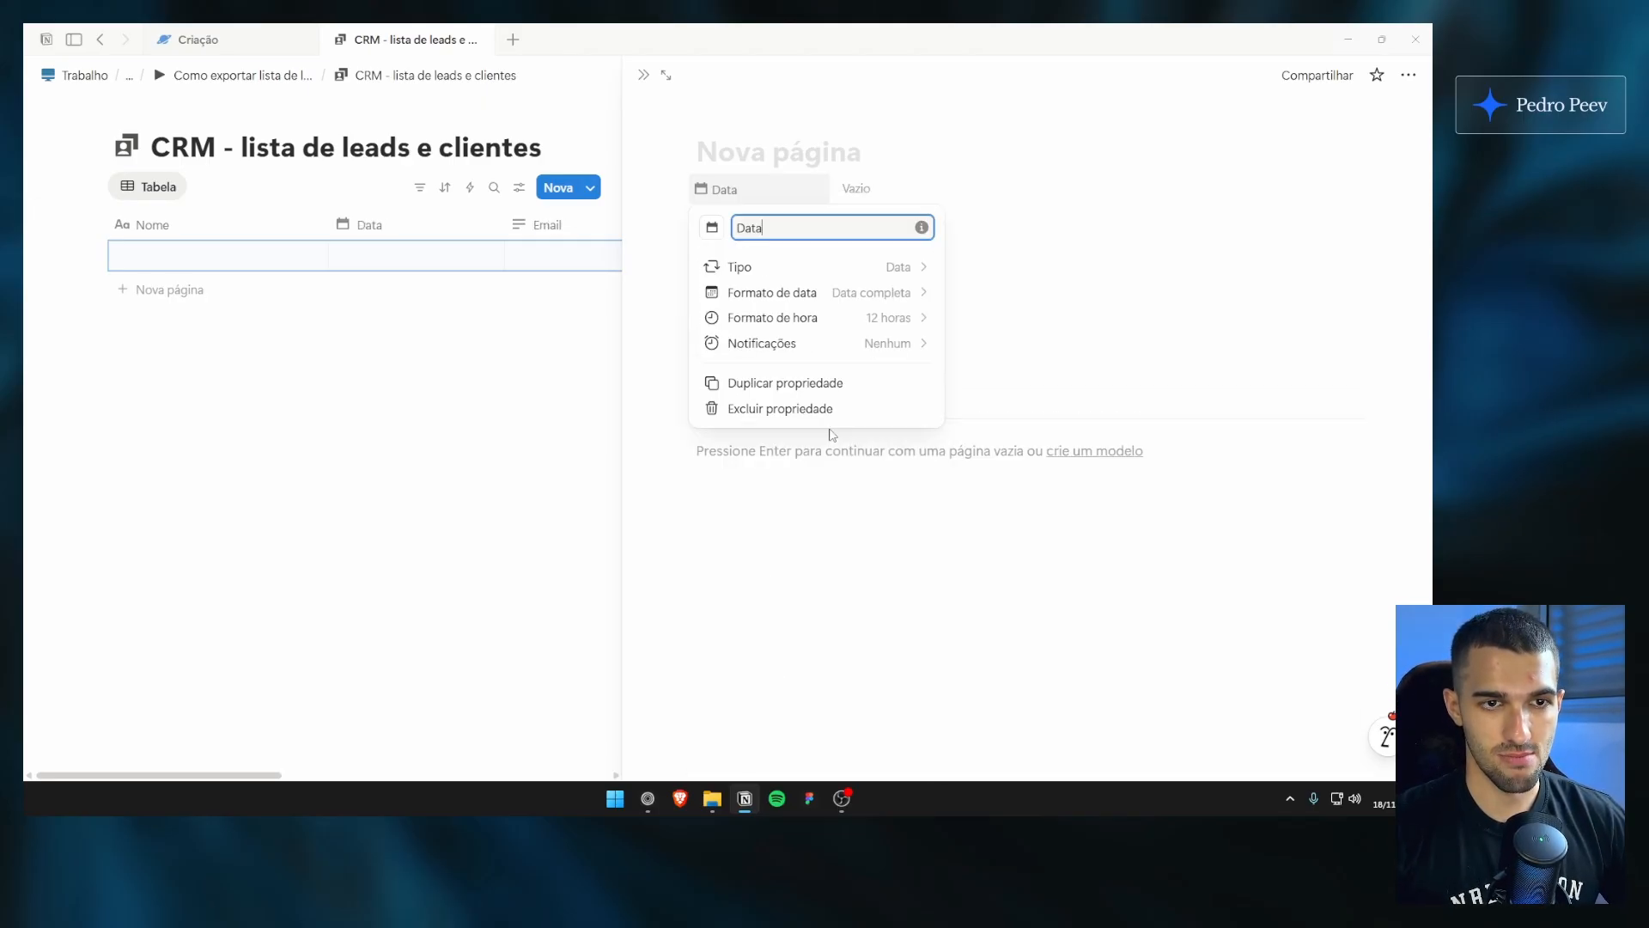
click(820, 318)
click(791, 398)
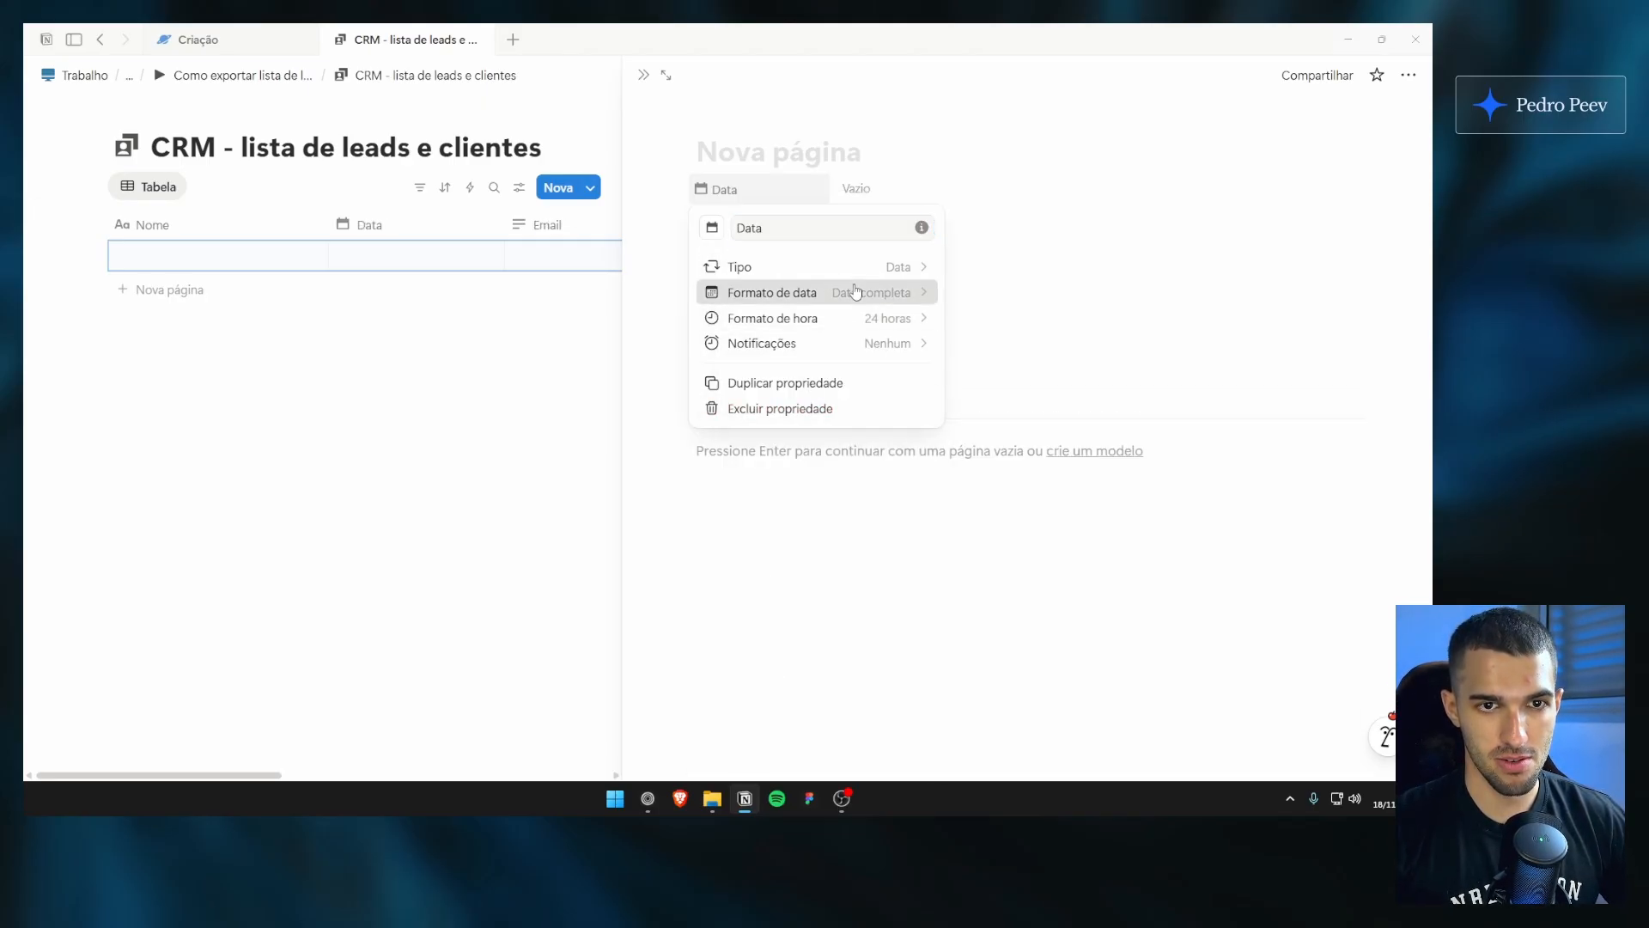
click(863, 567)
key(alt+Tab)
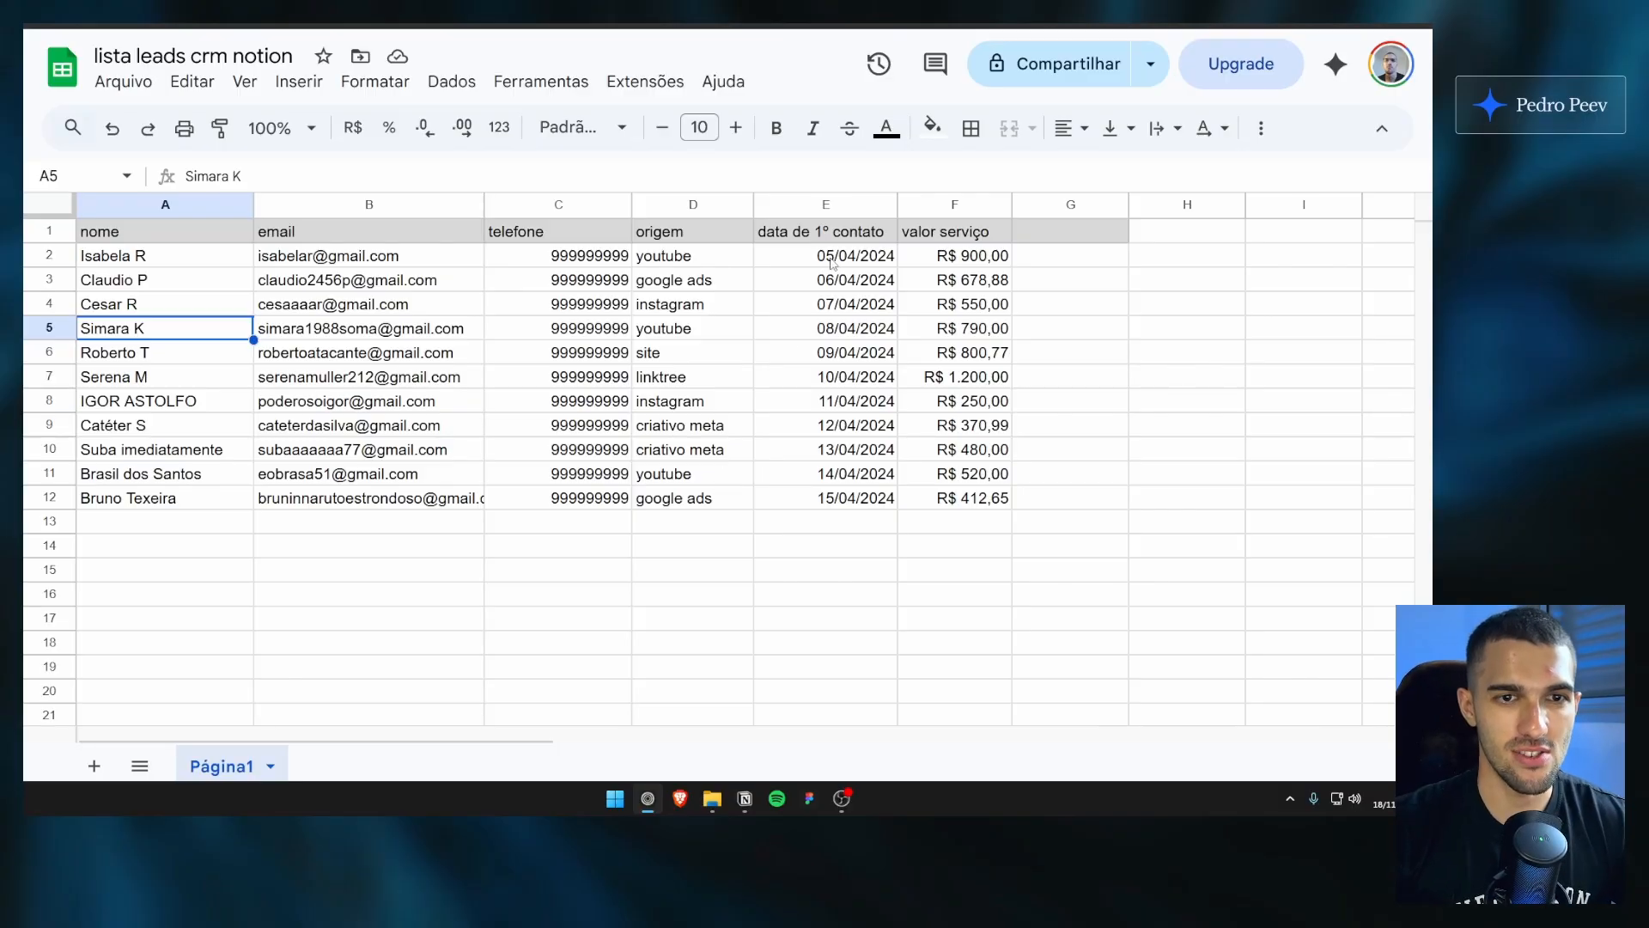
drag(833, 263, 850, 475)
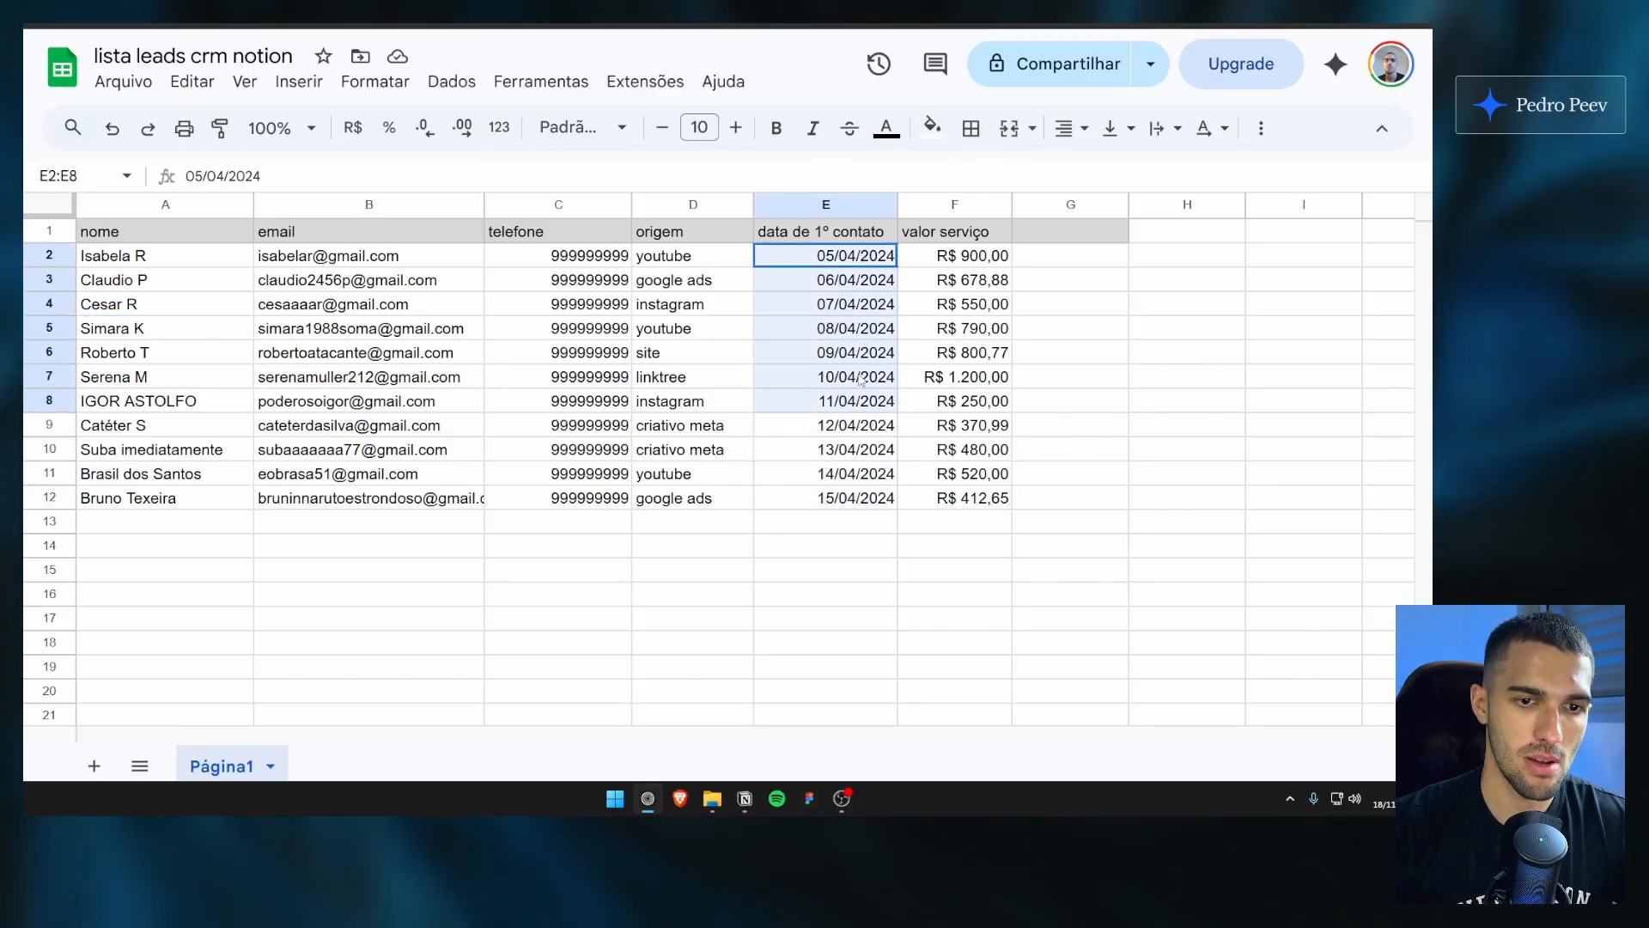
click(859, 473)
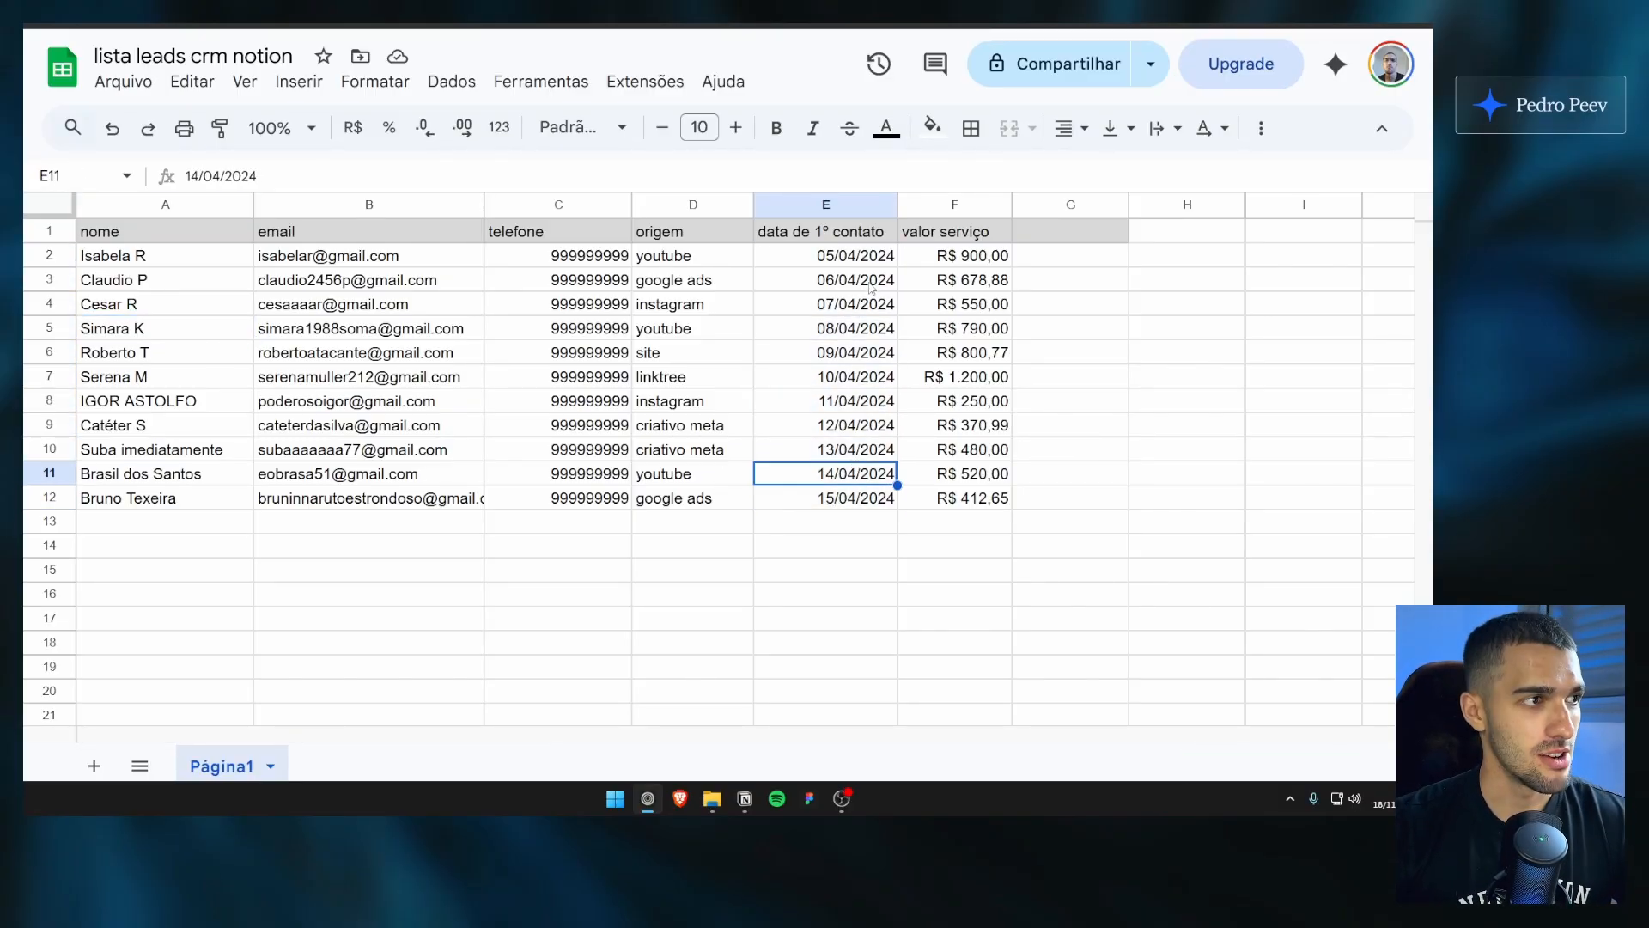
drag(863, 307, 865, 451)
click(866, 448)
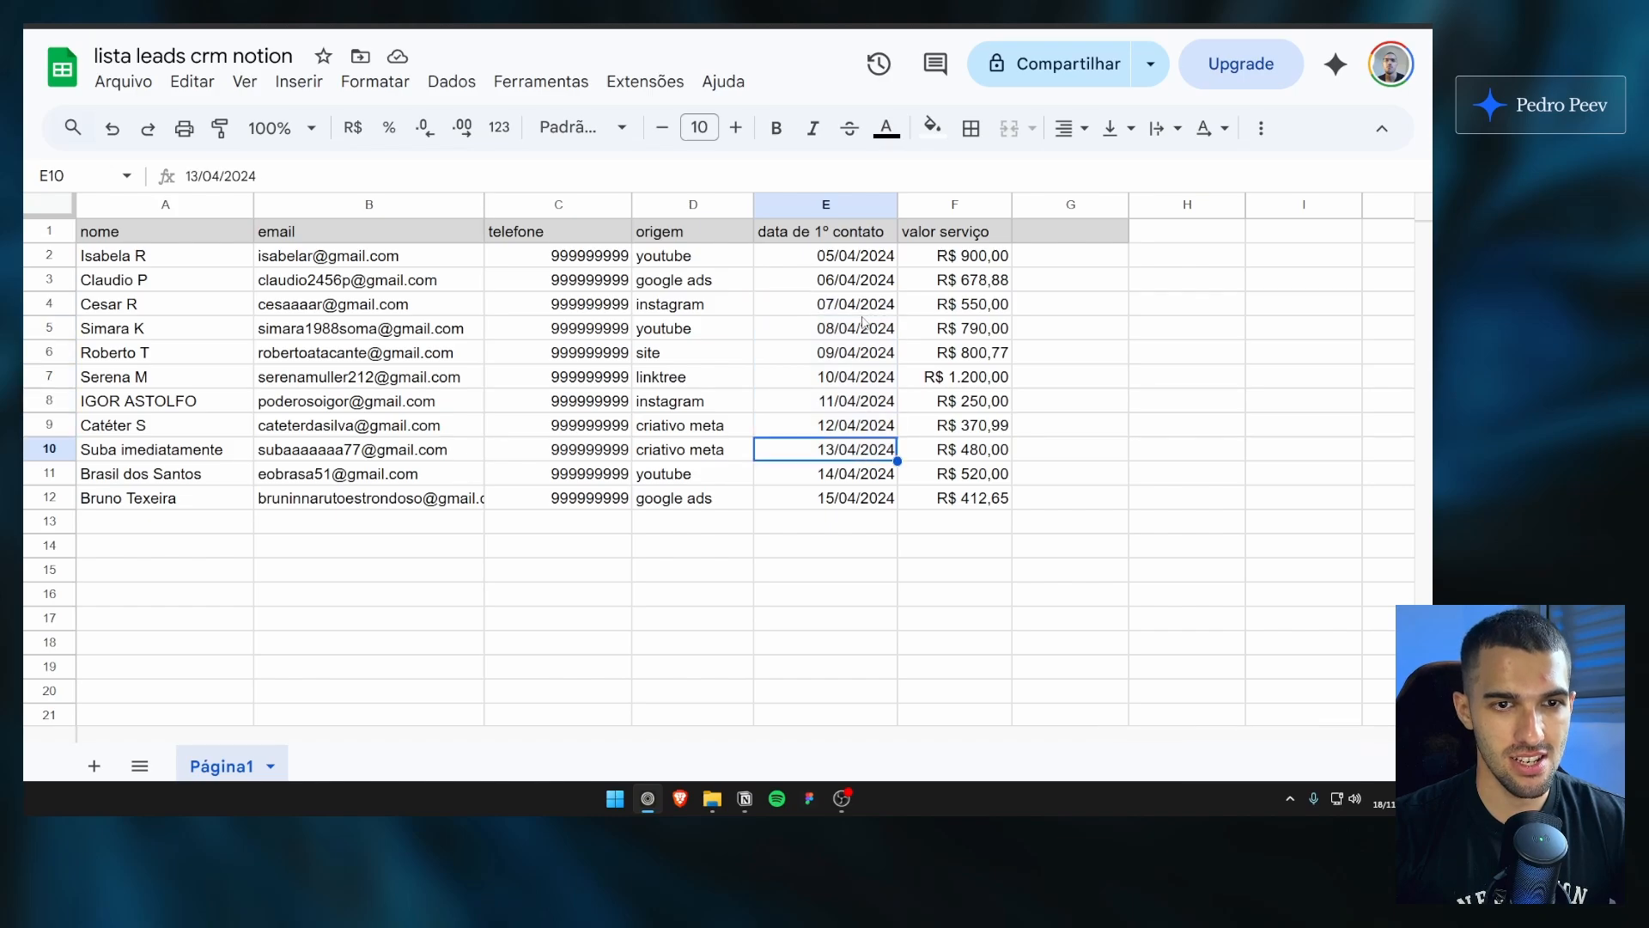
drag(864, 307, 855, 447)
click(855, 449)
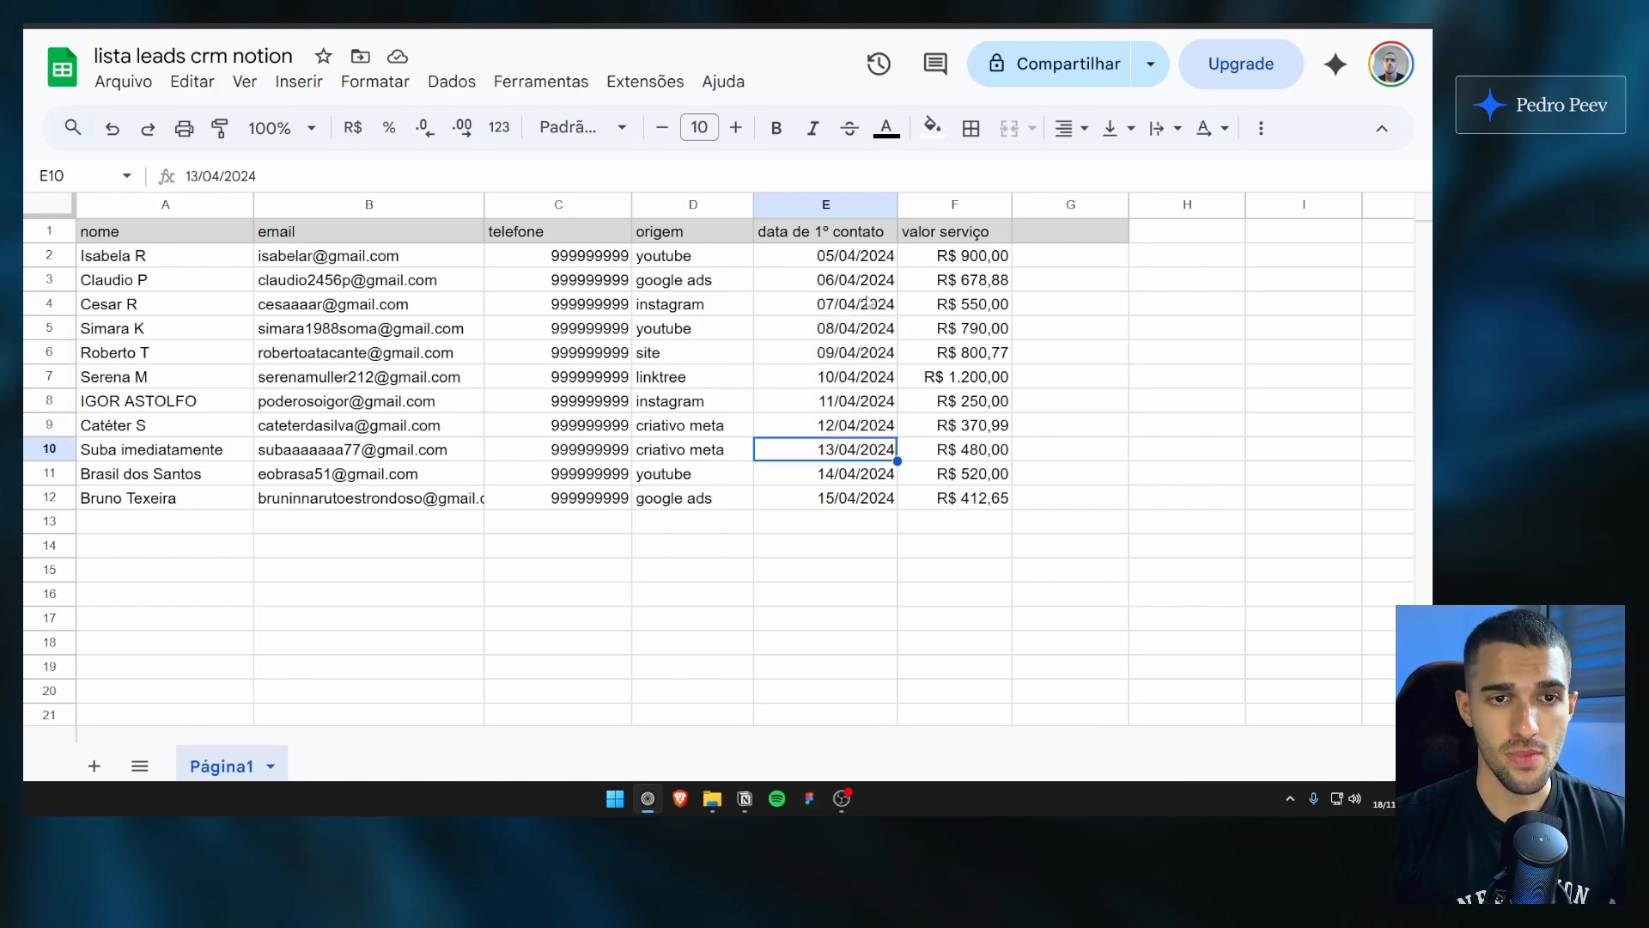
drag(869, 301, 859, 448)
click(859, 448)
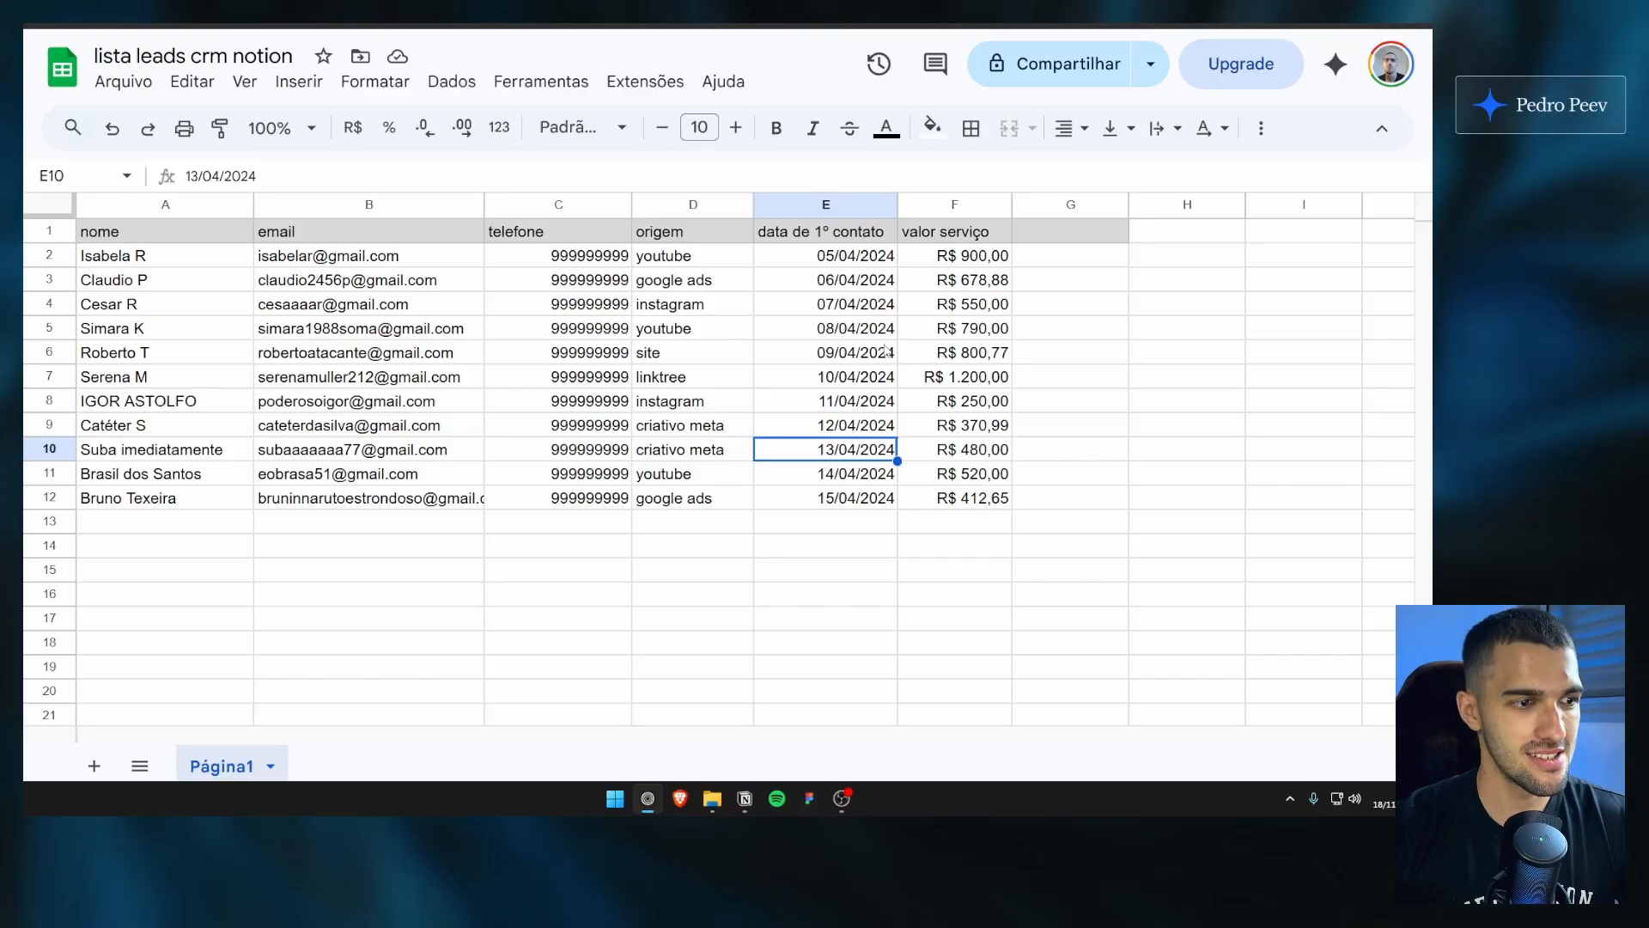
click(850, 280)
click(848, 311)
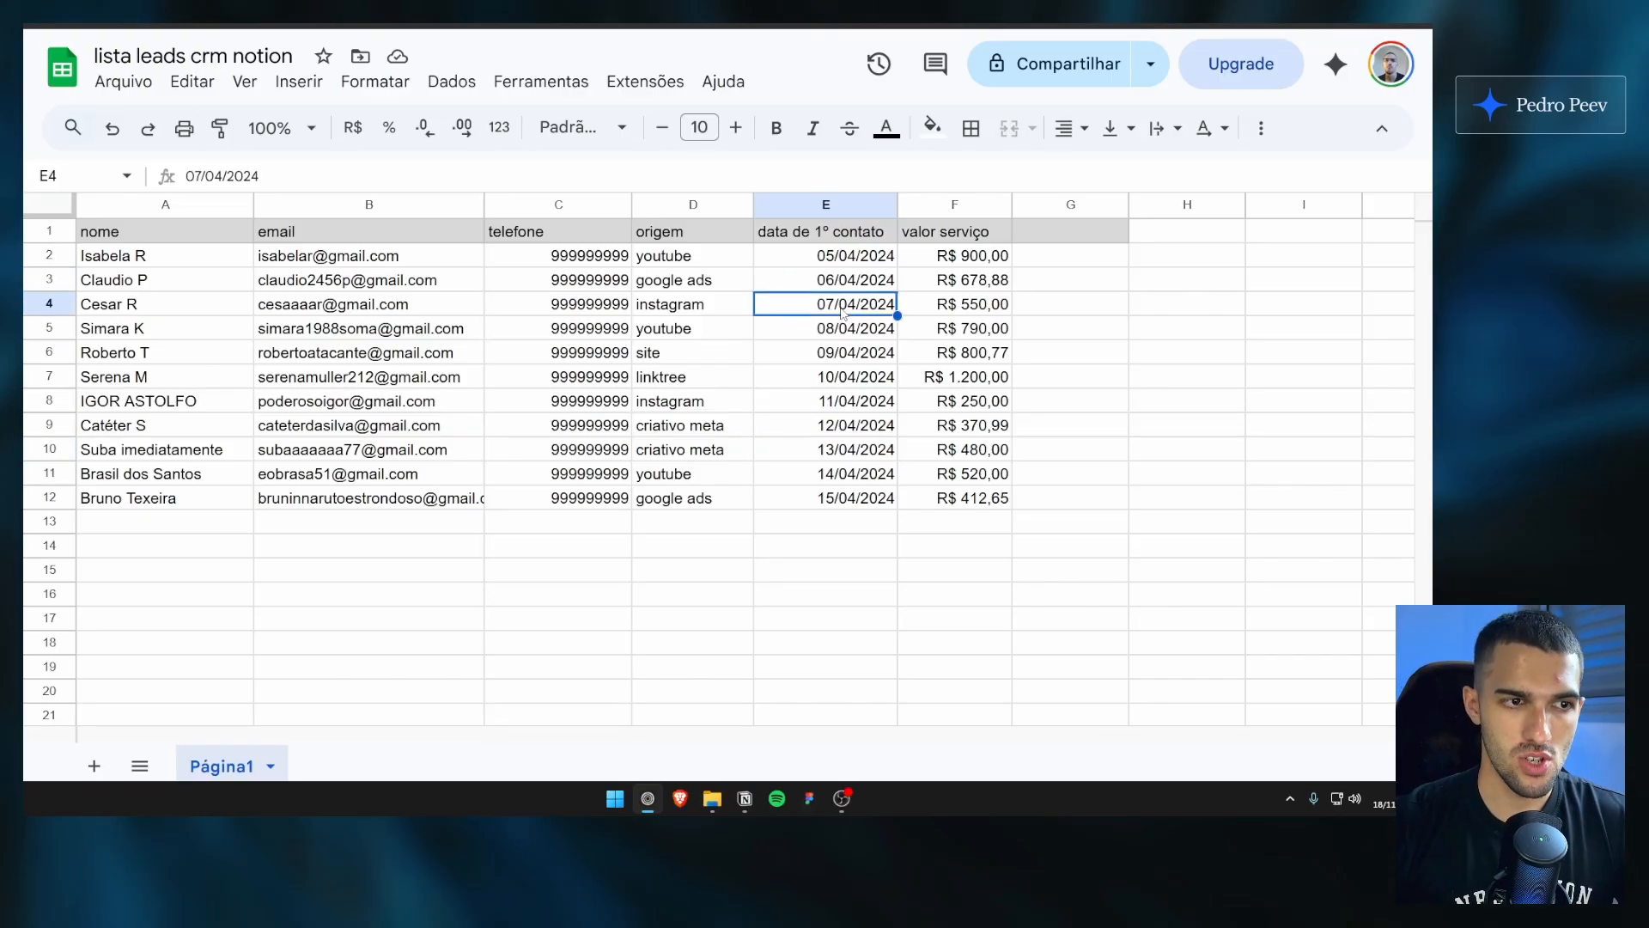
drag(842, 316, 846, 473)
click(850, 449)
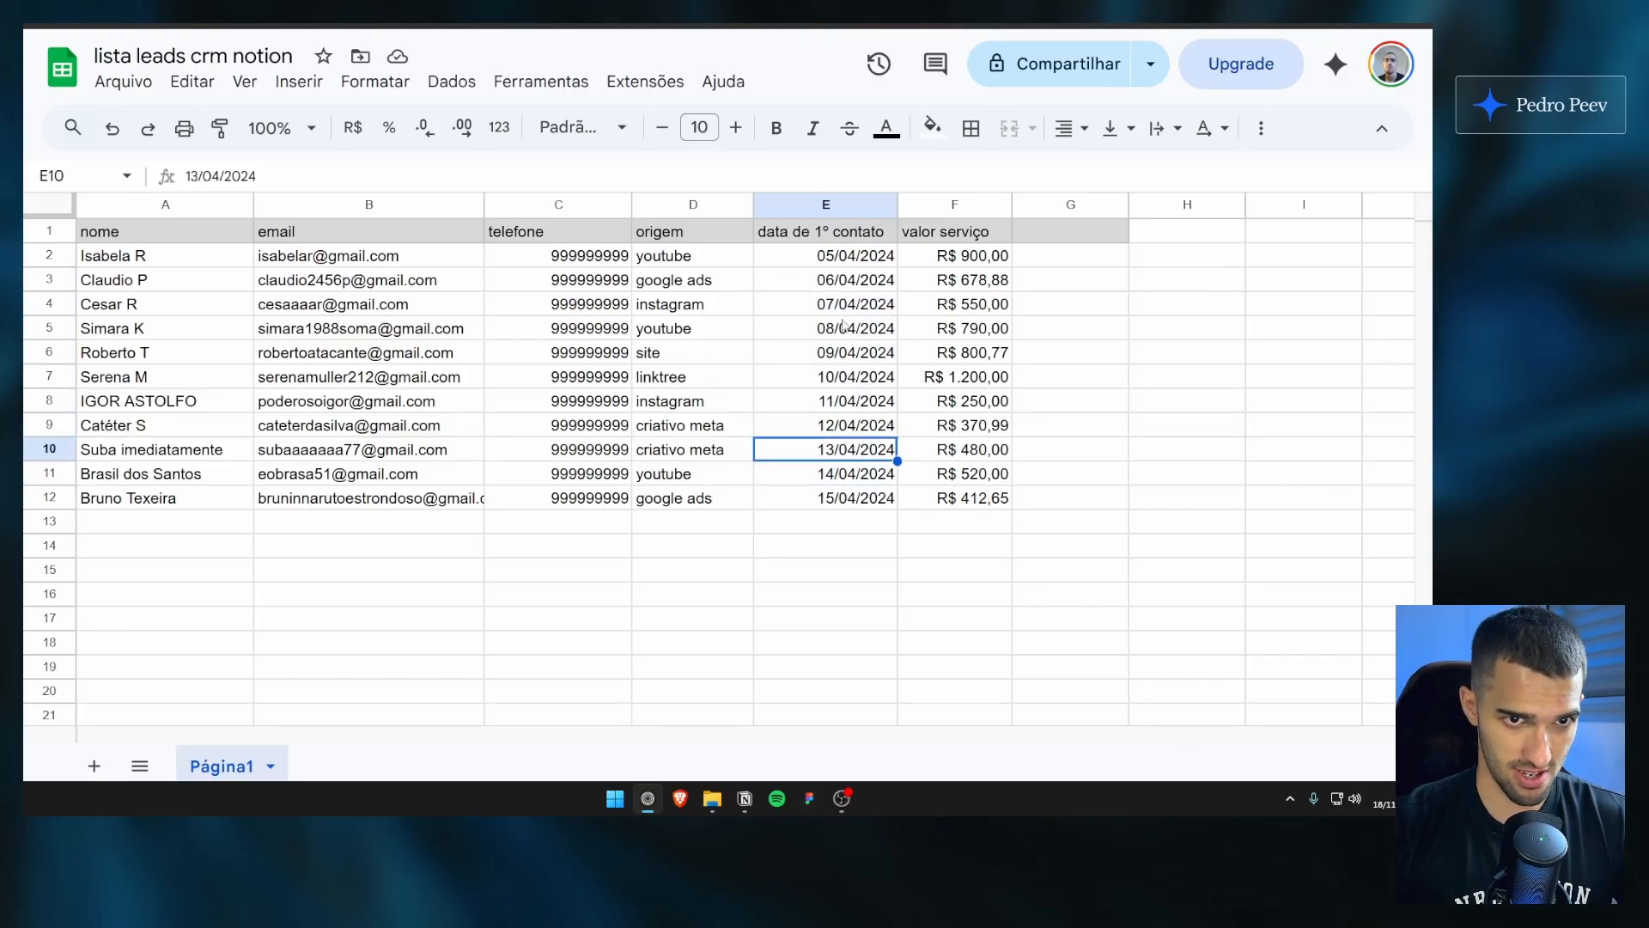
click(850, 260)
drag(848, 260, 847, 501)
click(845, 518)
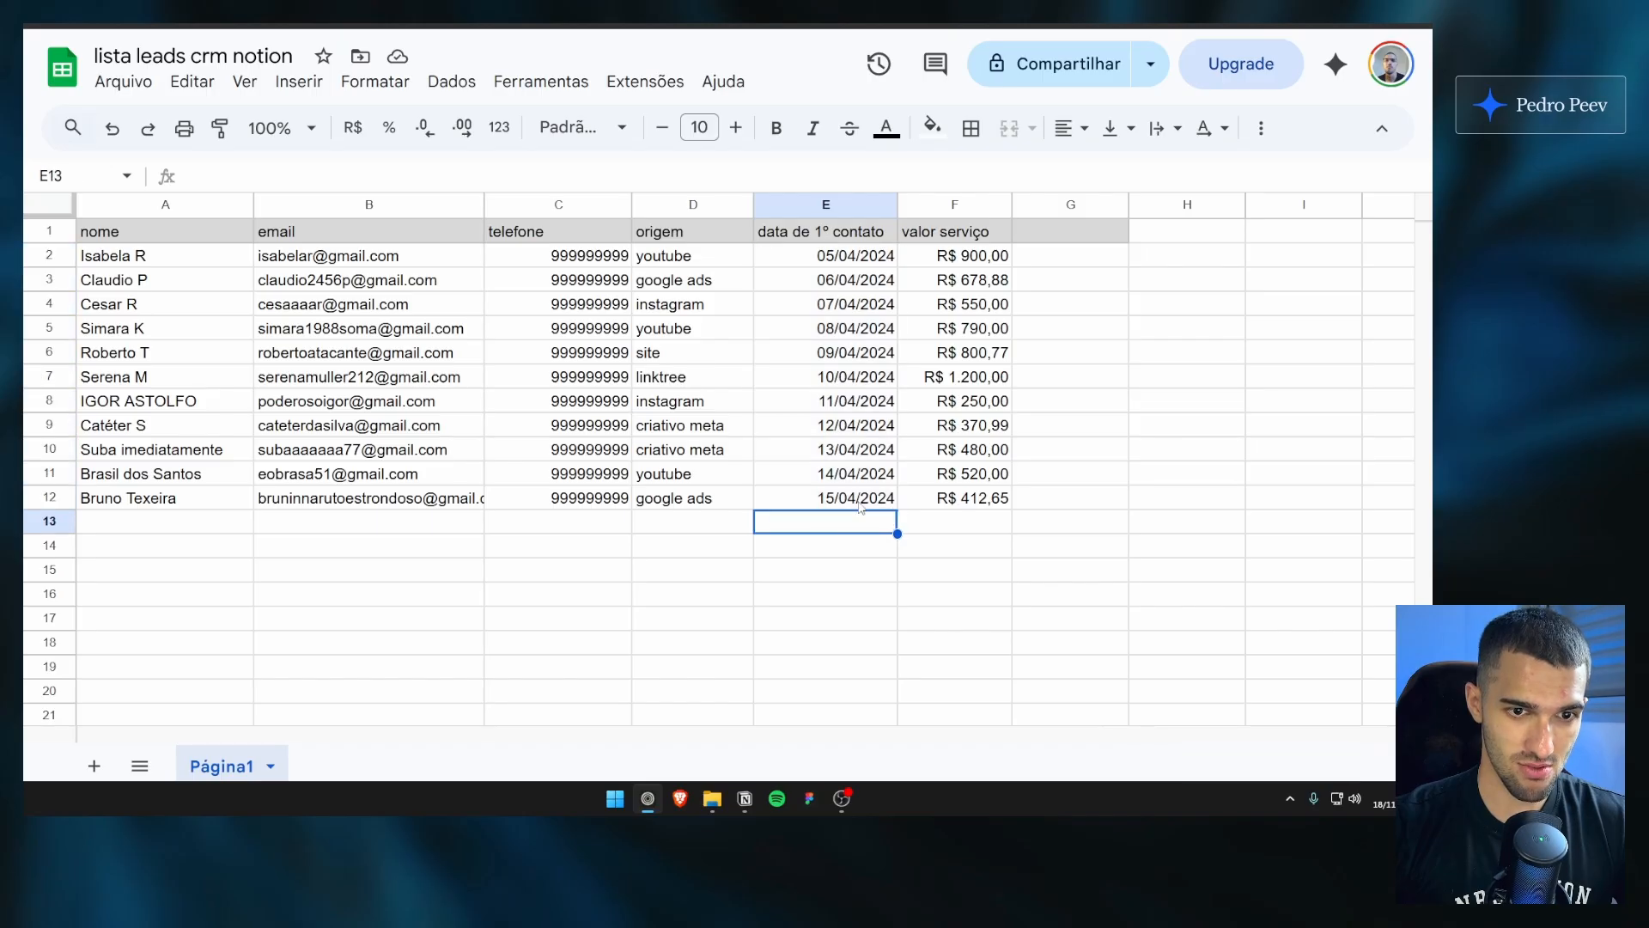
click(840, 505)
drag(850, 256, 822, 500)
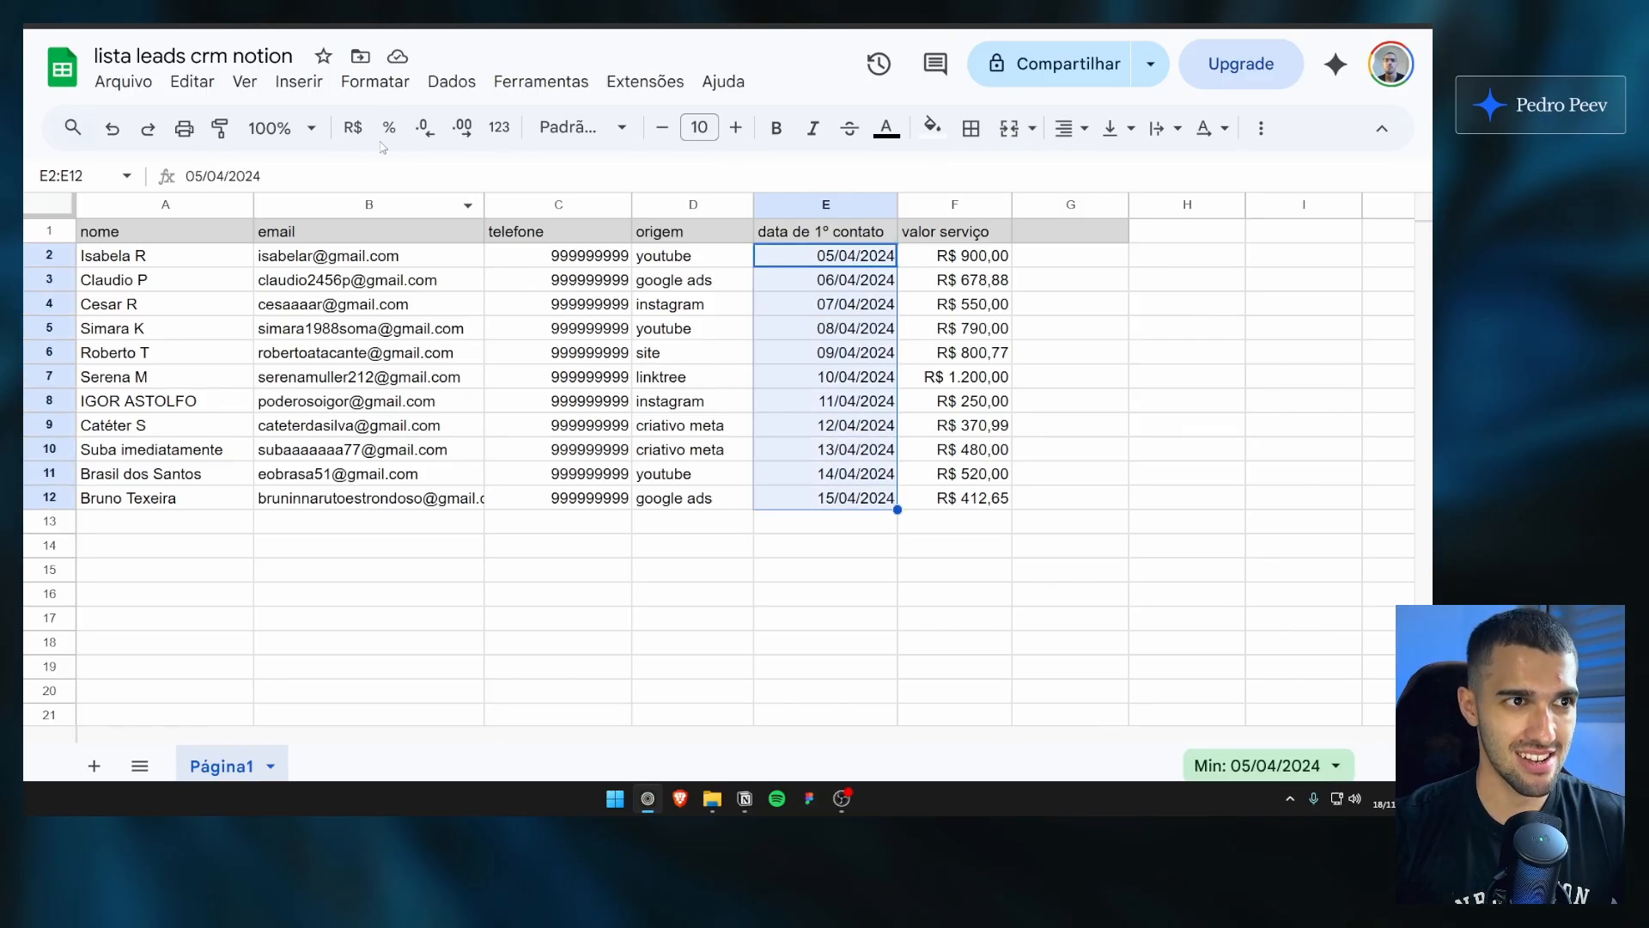
click(374, 81)
mouse_move(481, 176)
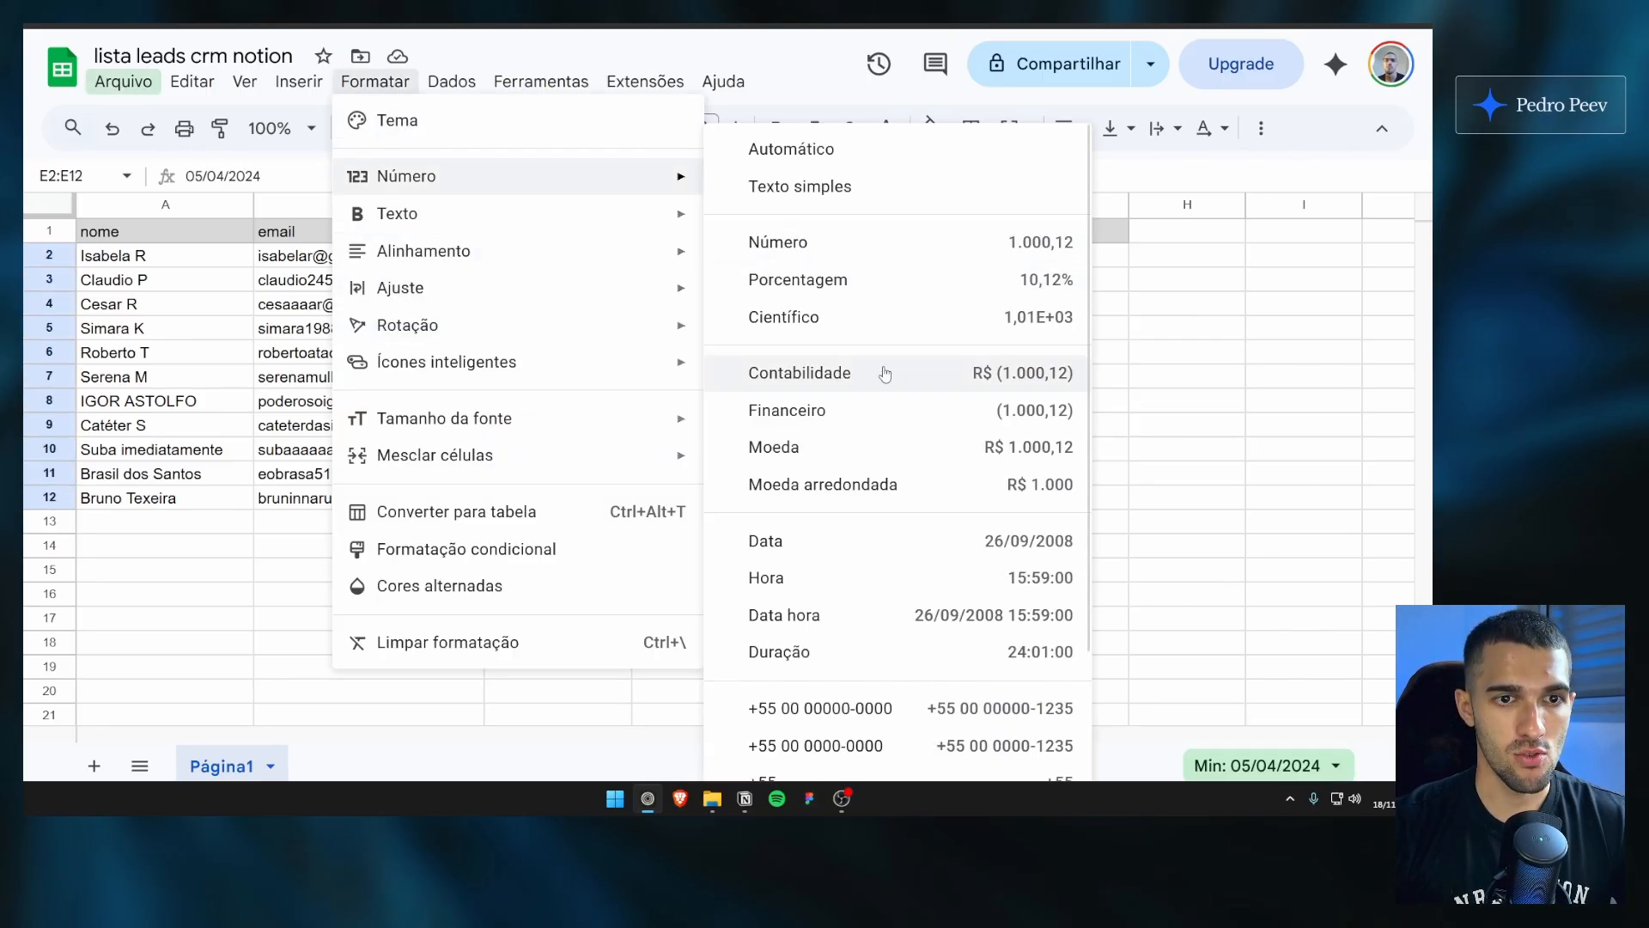
scroll(856, 436, down, 2)
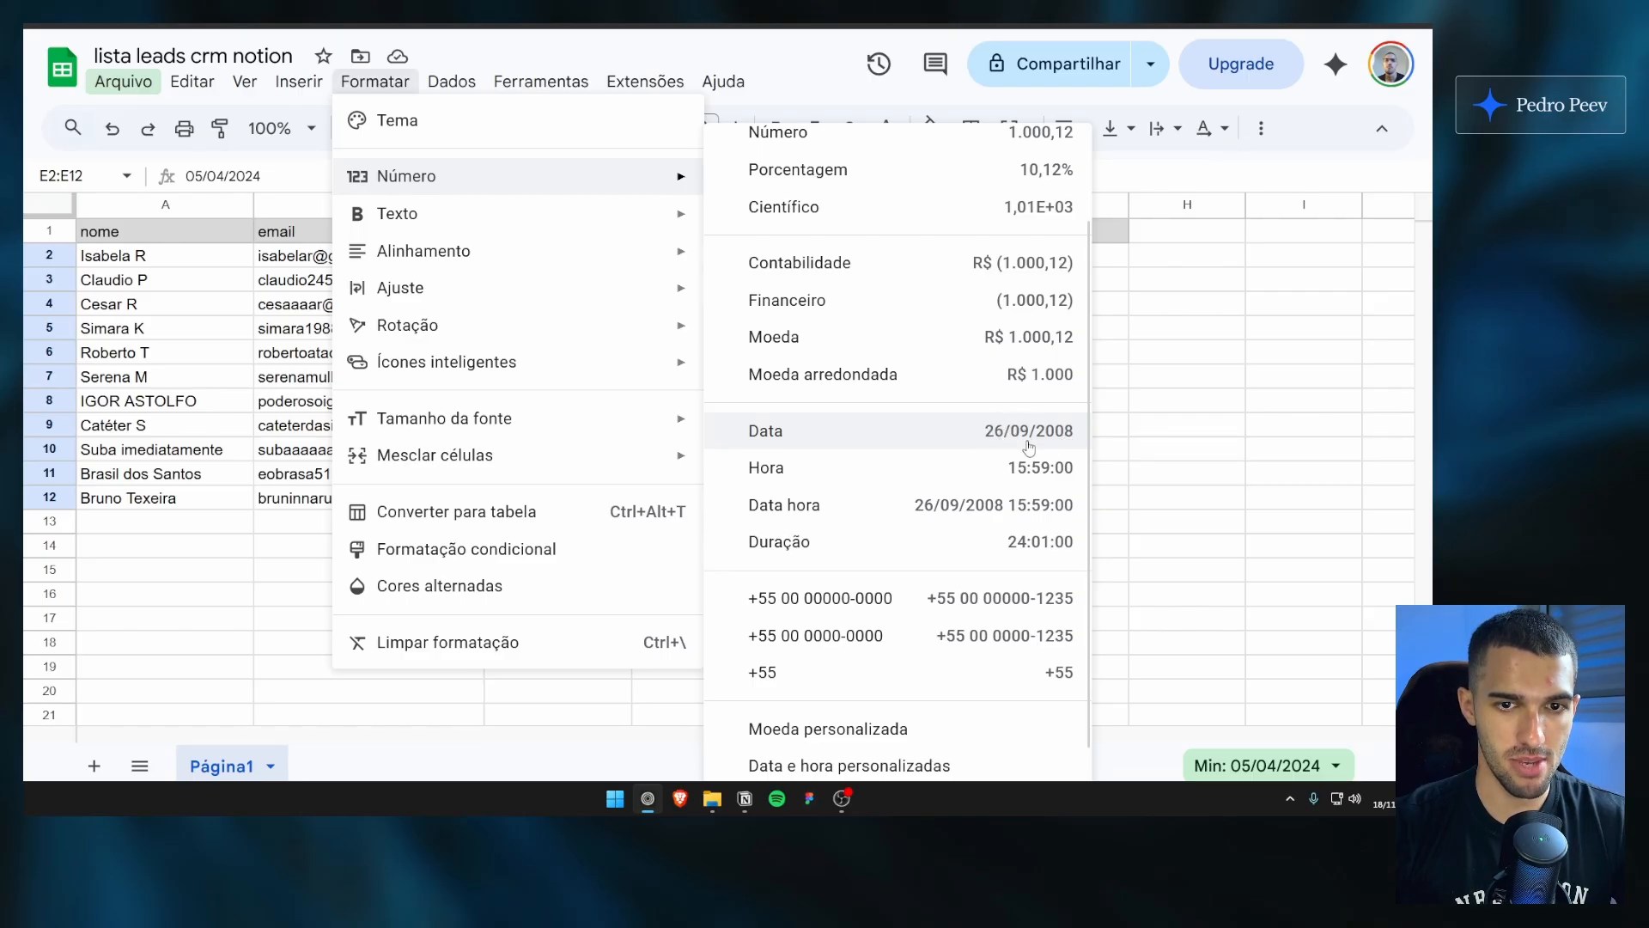
click(1153, 453)
drag(851, 260, 841, 496)
click(841, 495)
Step: Rename the Data property to 'Data do 1º contato'
key(alt+Tab)
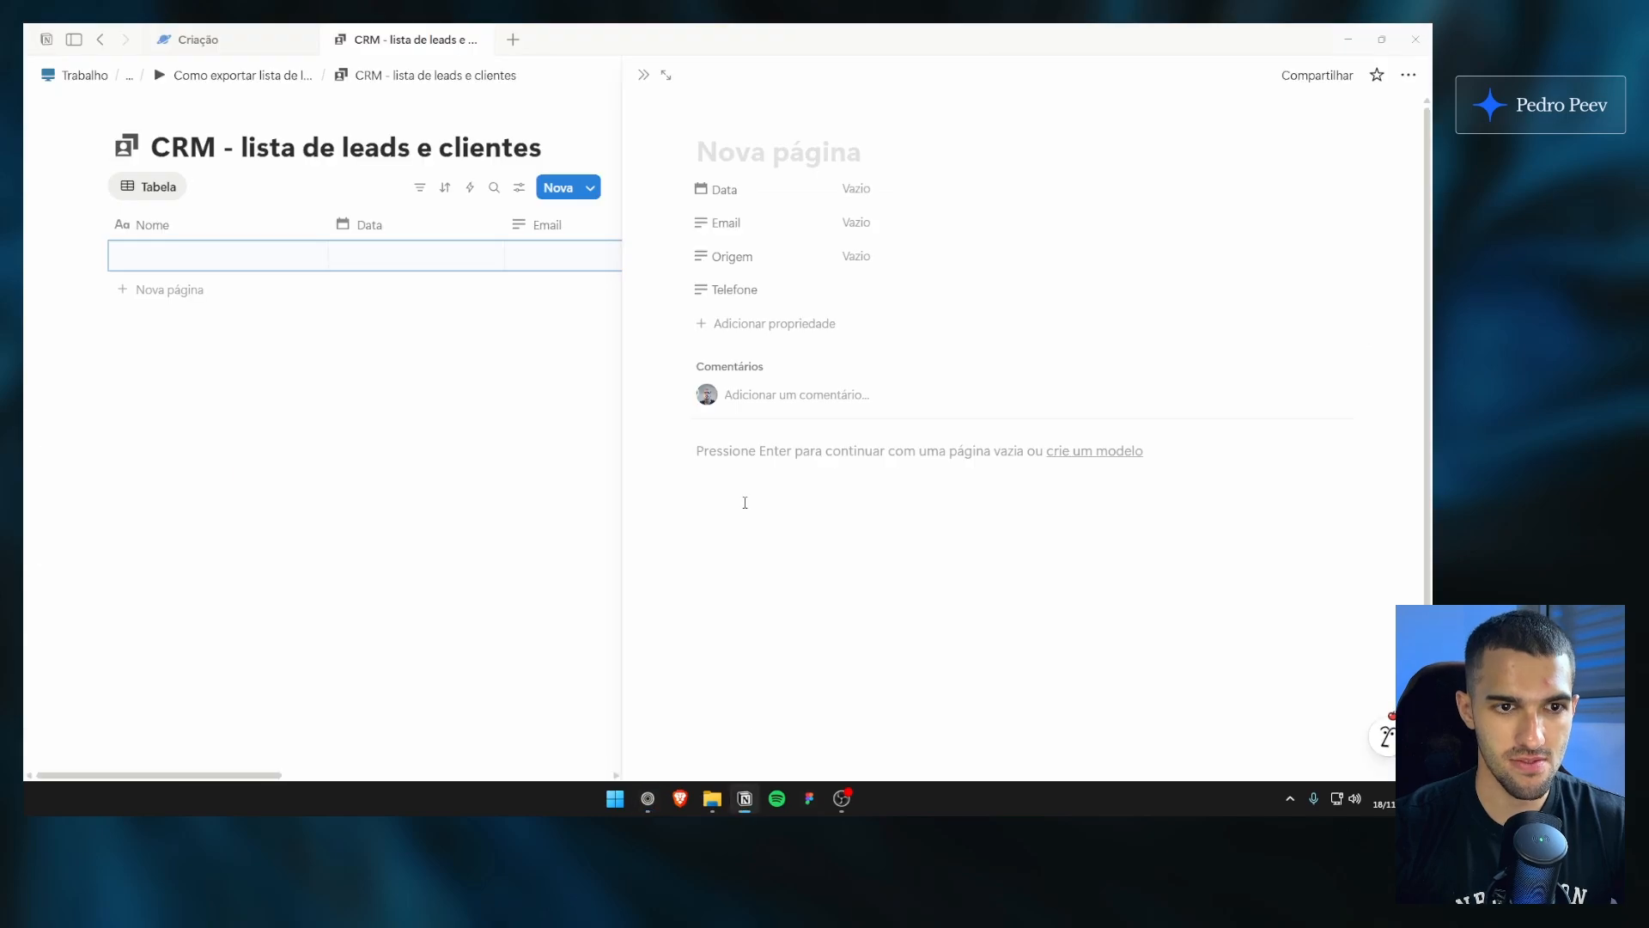
drag(791, 186, 798, 297)
click(777, 199)
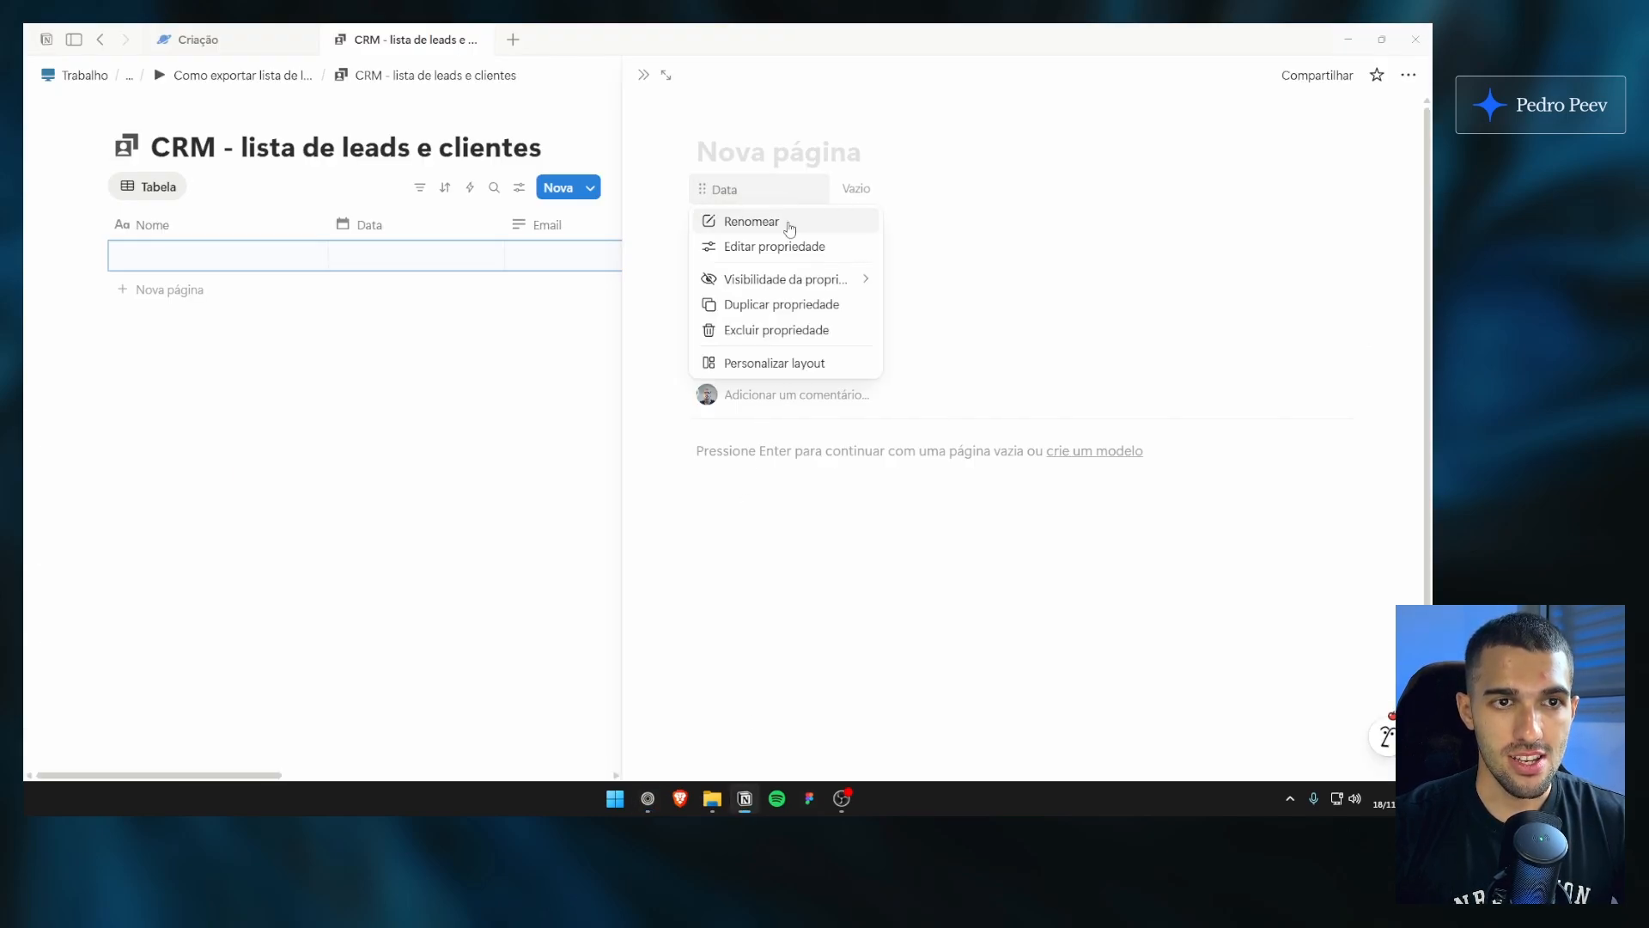
click(787, 227)
text(do 1º)
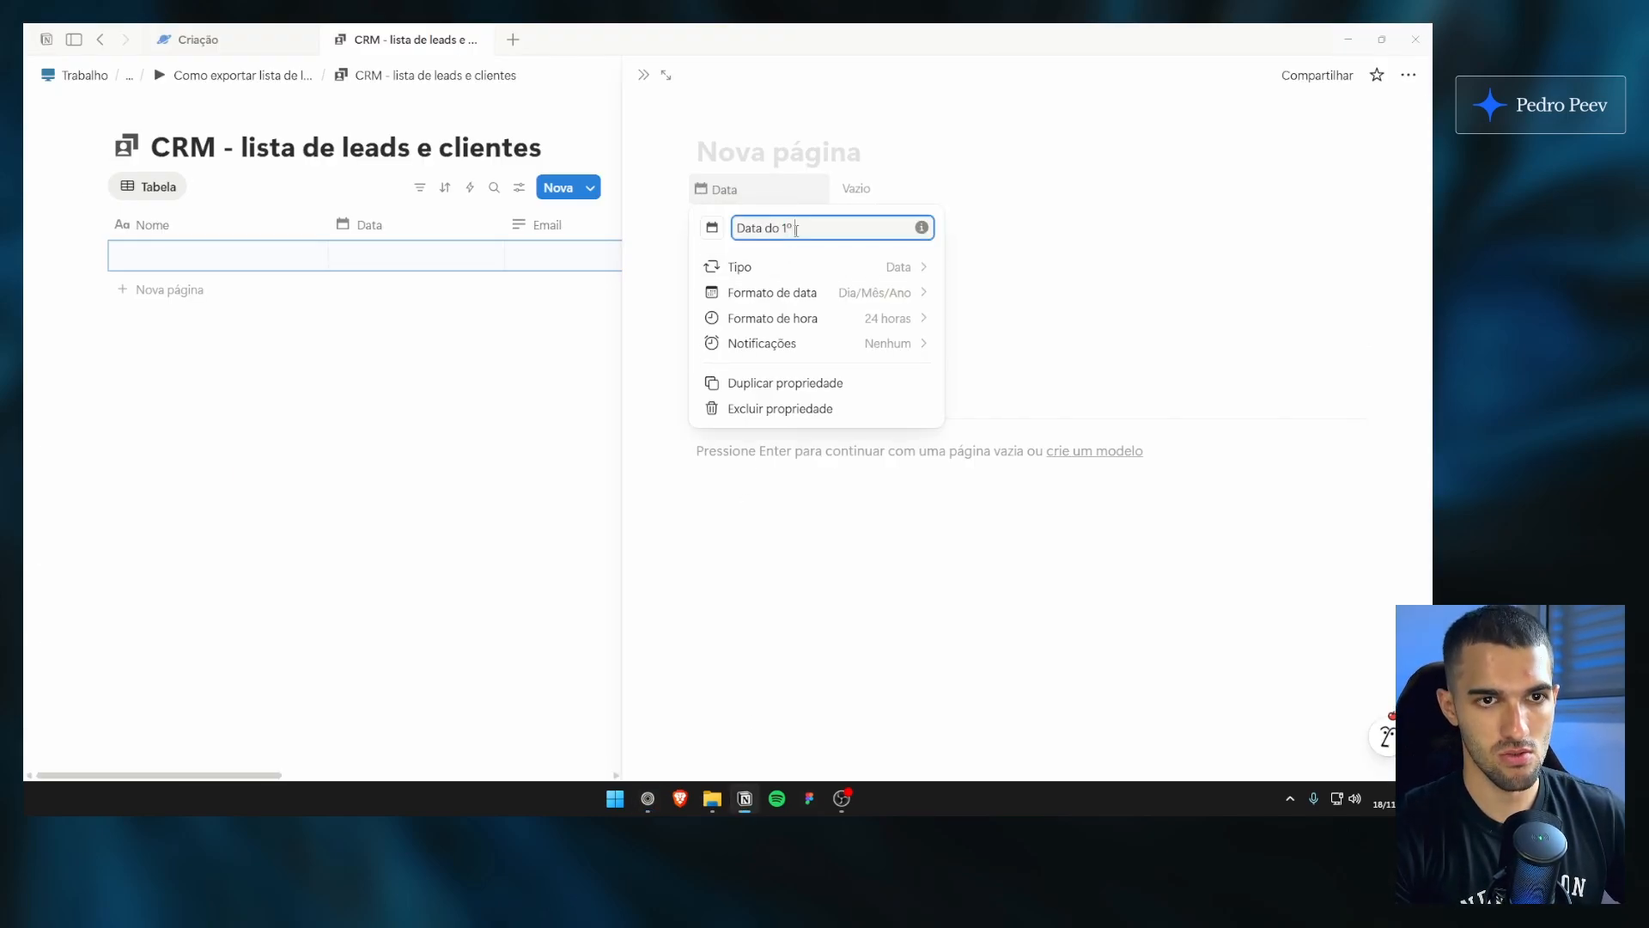
text( contato)
key(Return)
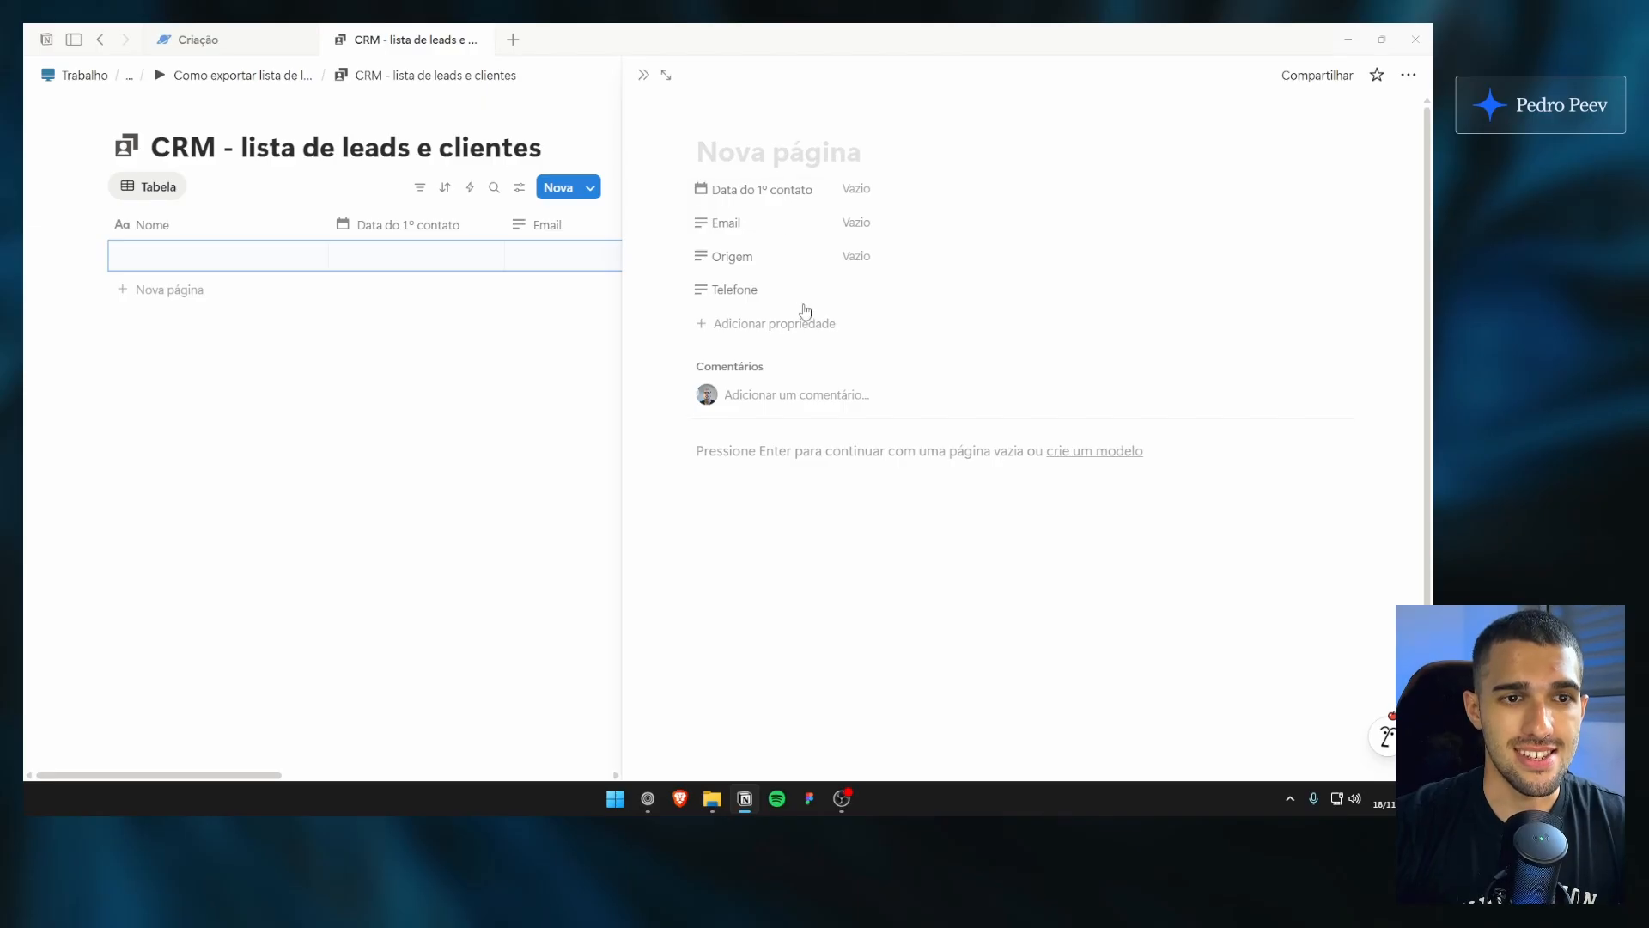
Step: Check the Telefone value and compare the columns with the lead spreadsheet
click(880, 295)
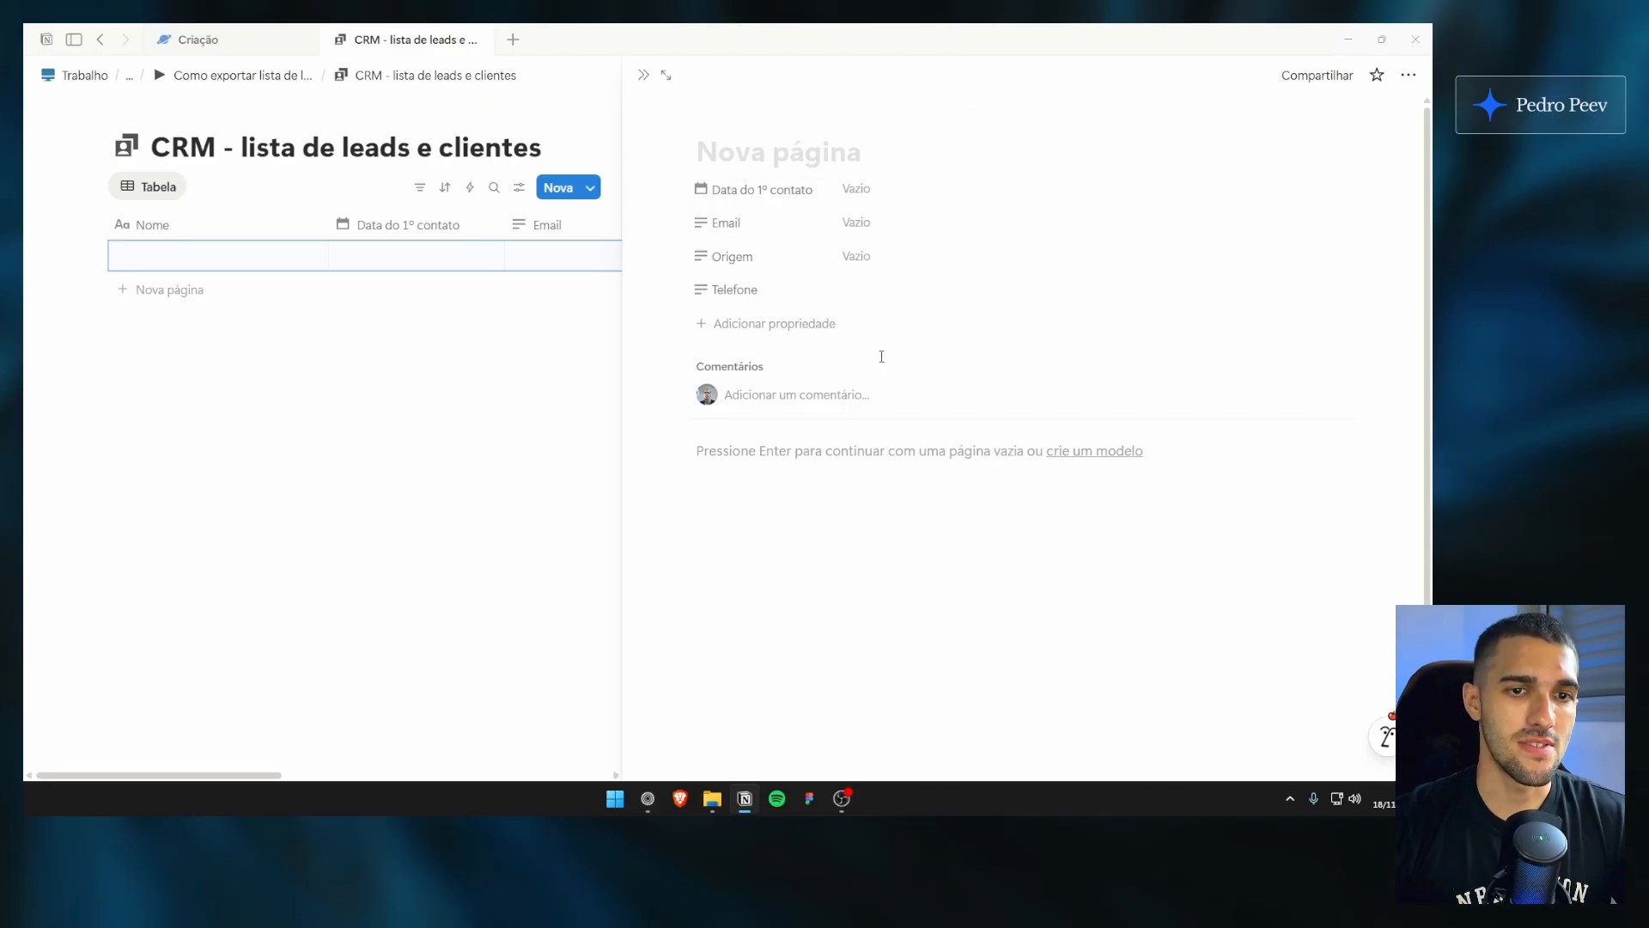
click(932, 243)
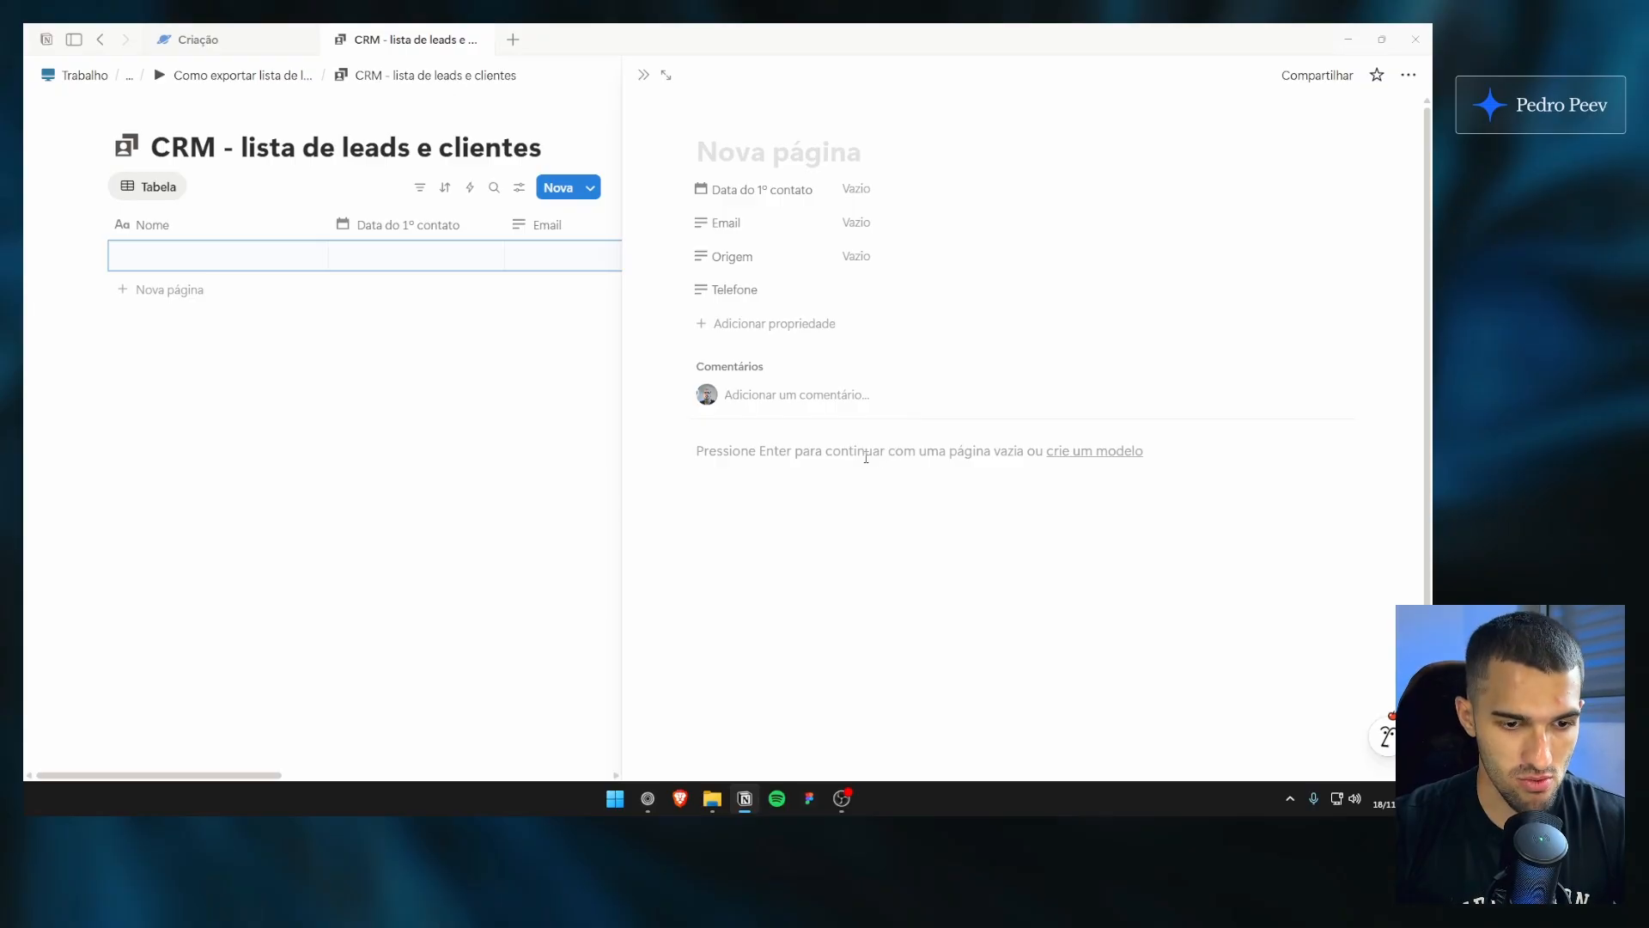
mouse_move(648, 797)
click(653, 704)
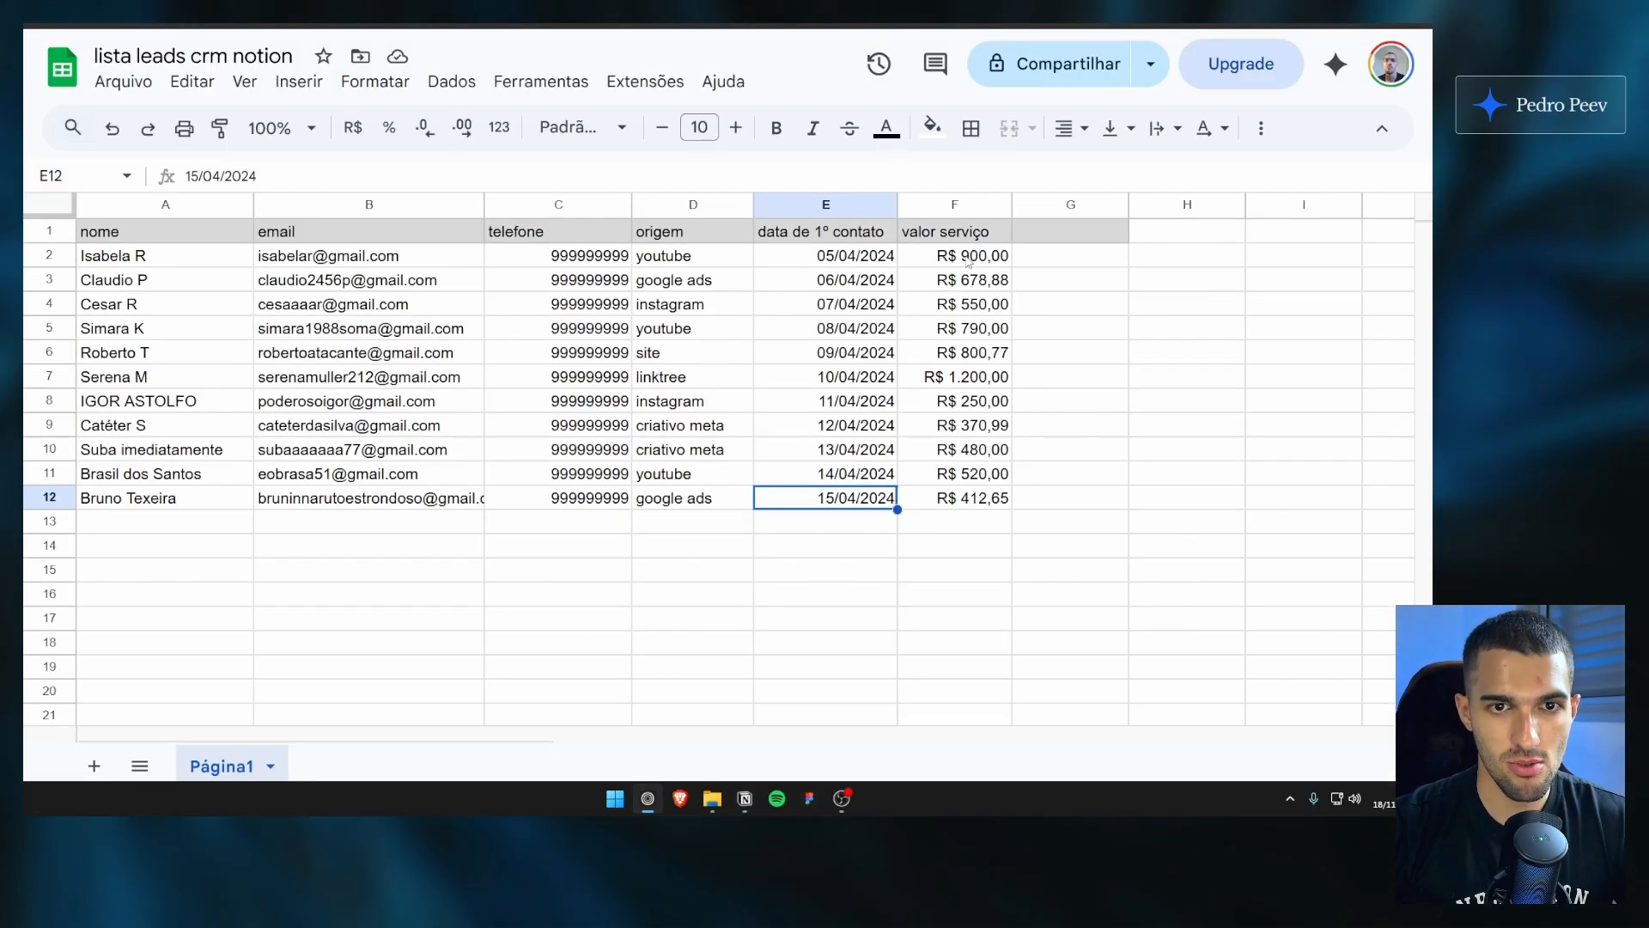
click(744, 798)
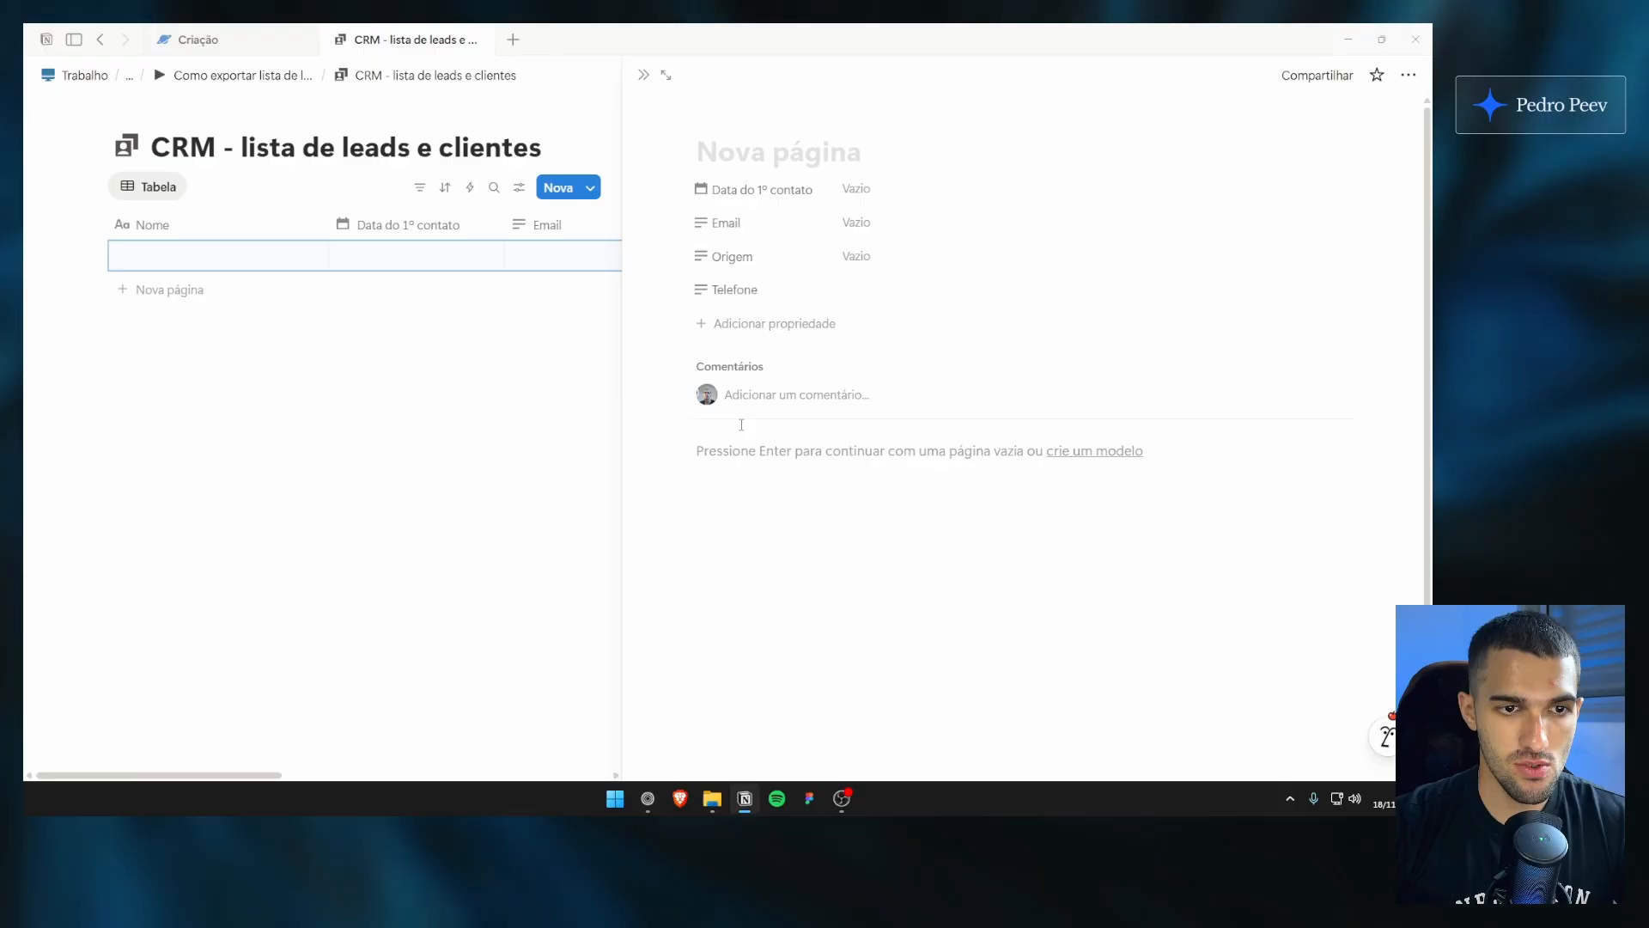
Step: Add a Número property named Valor formatted as Real, then close the side peek
click(774, 323)
click(786, 382)
click(811, 427)
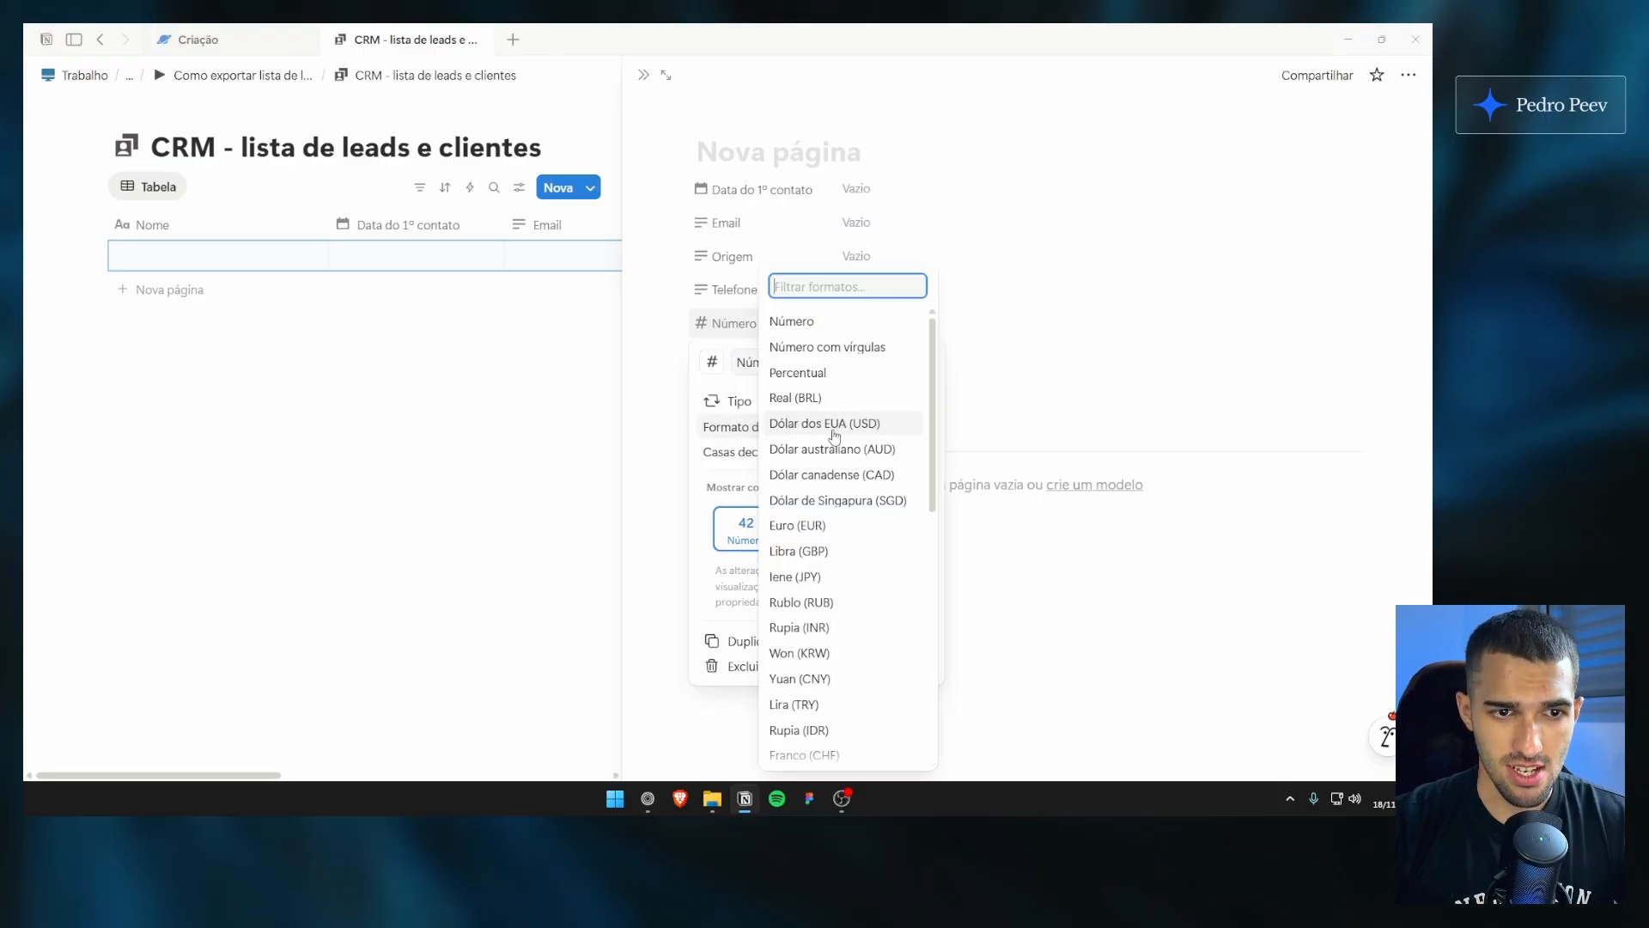
click(817, 402)
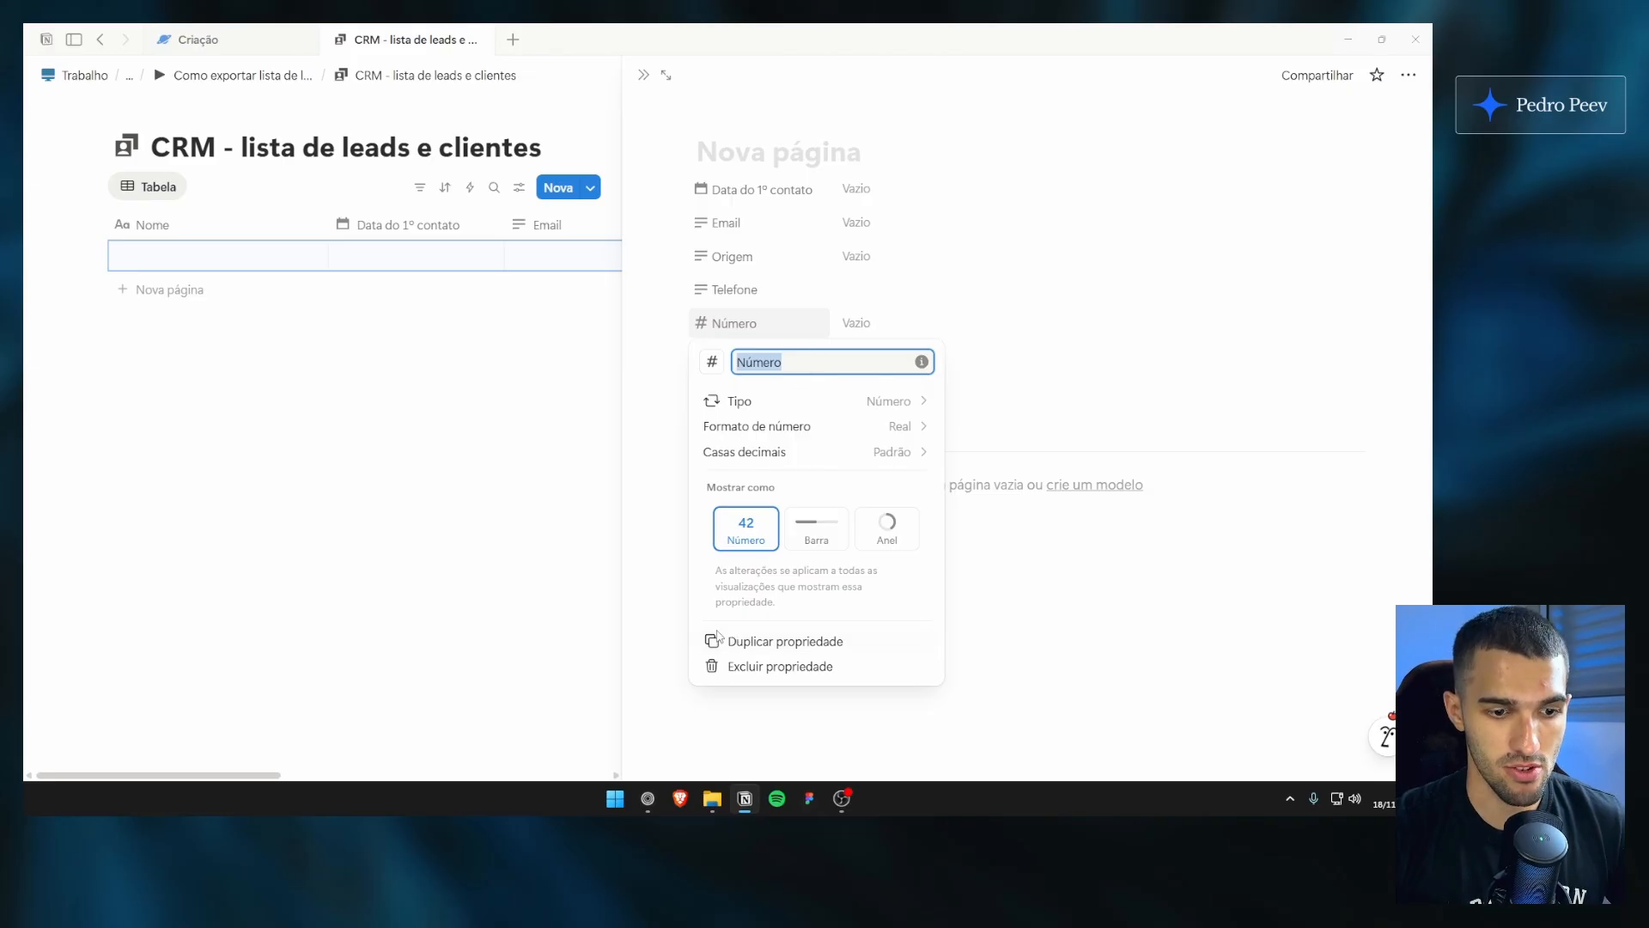
click(648, 798)
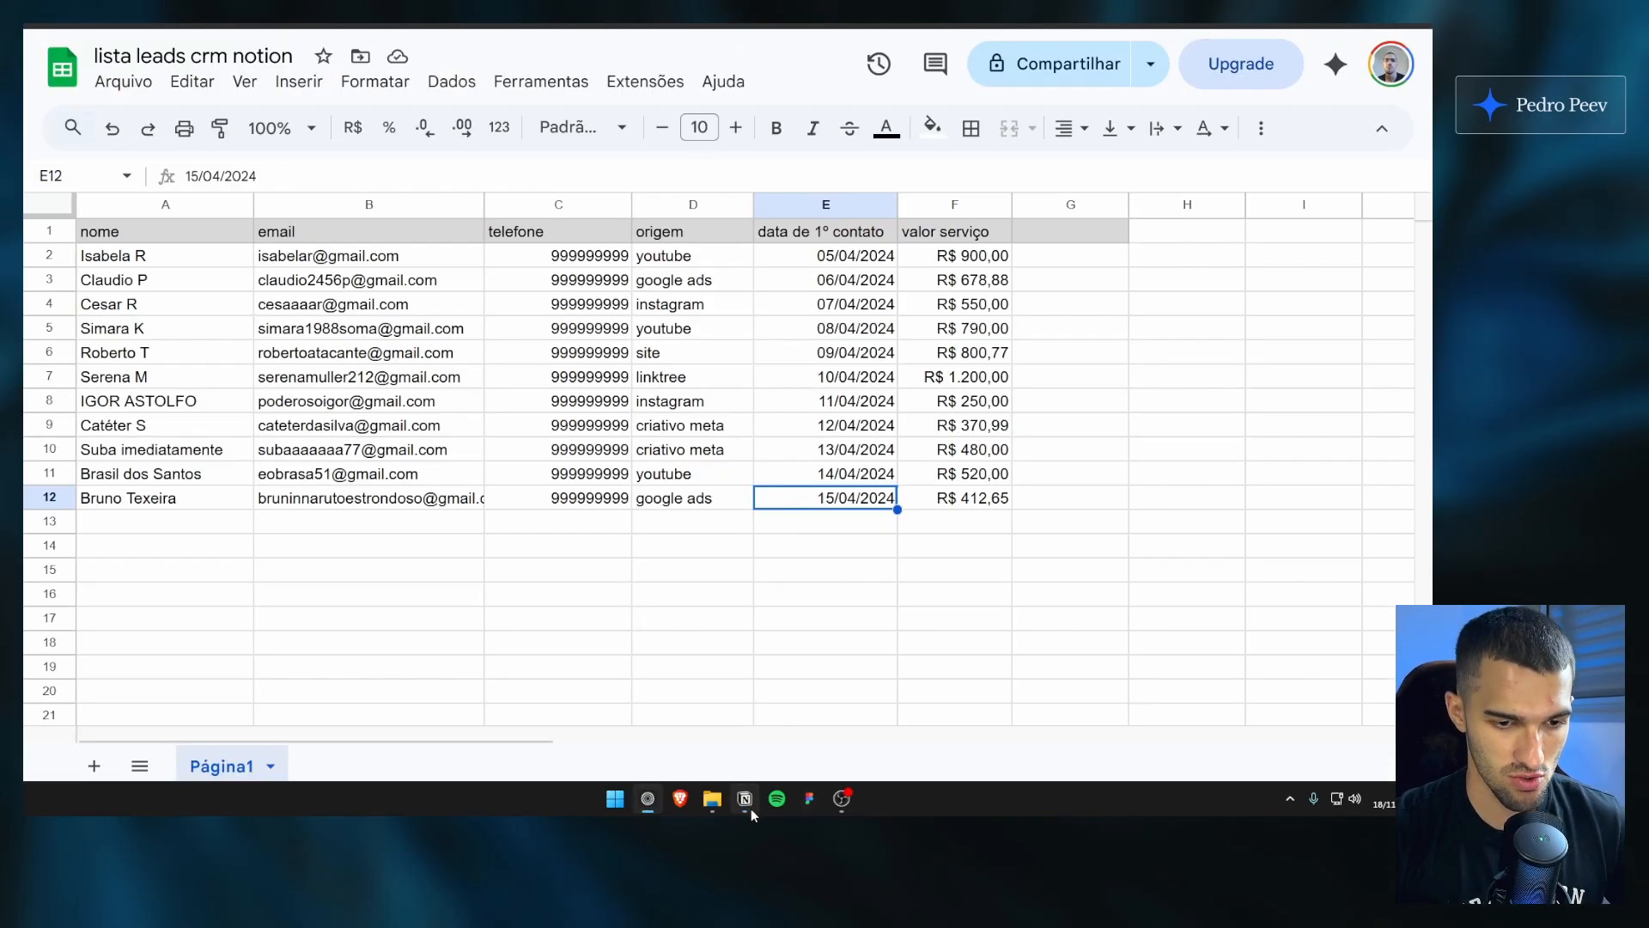
mouse_move(745, 798)
click(749, 747)
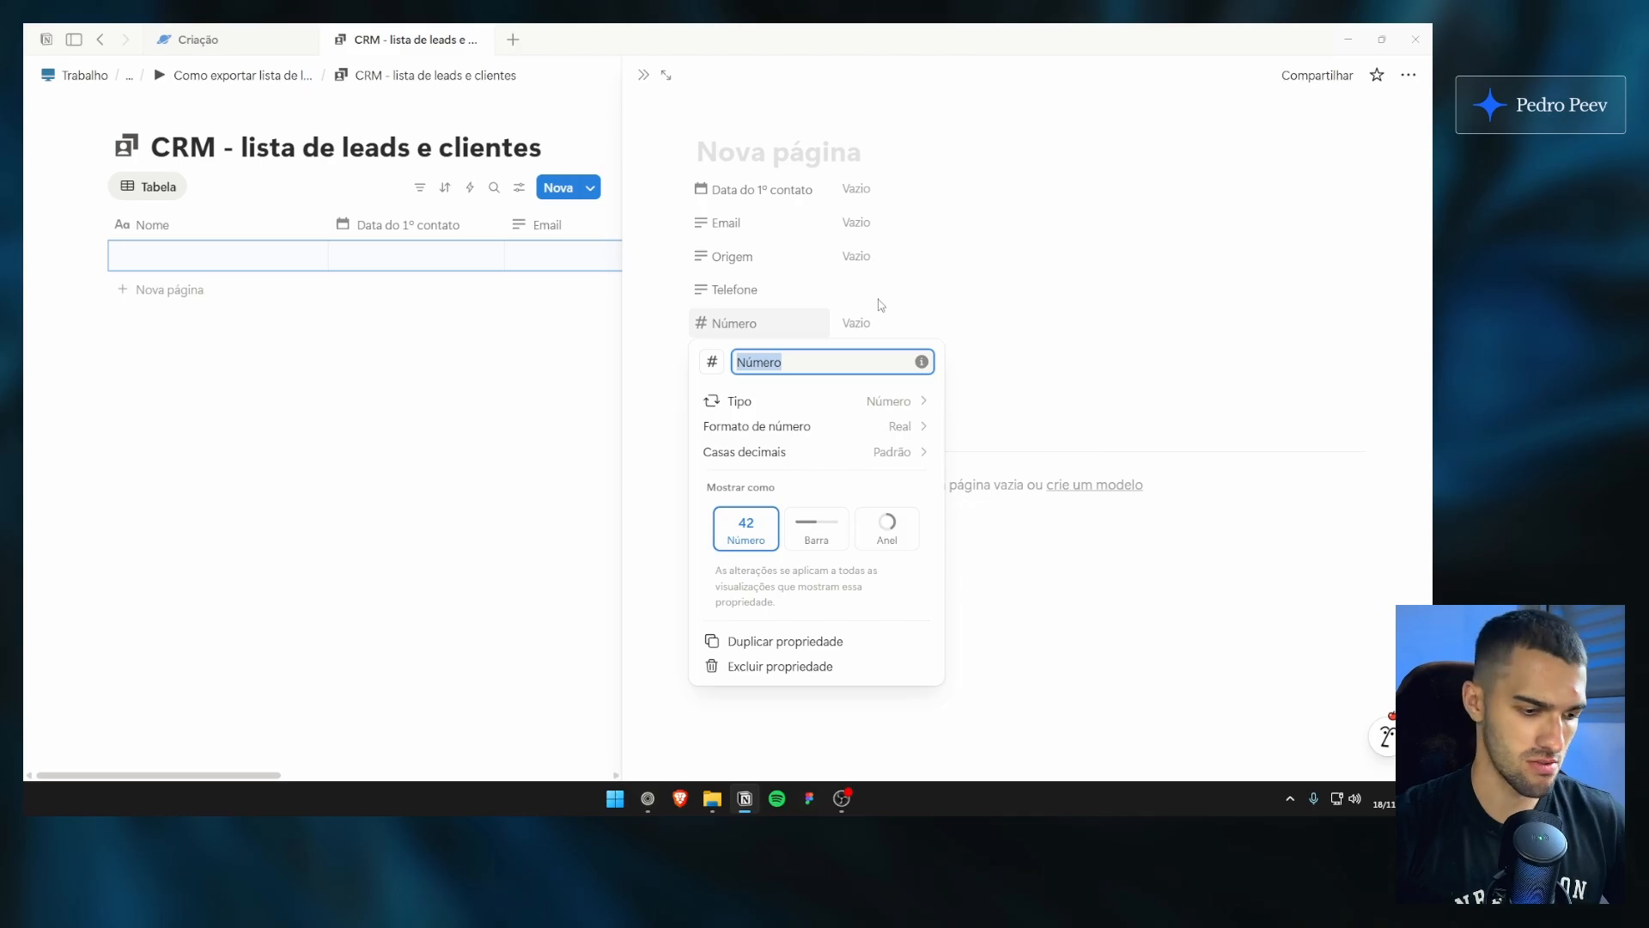
text(Valor)
key(Return)
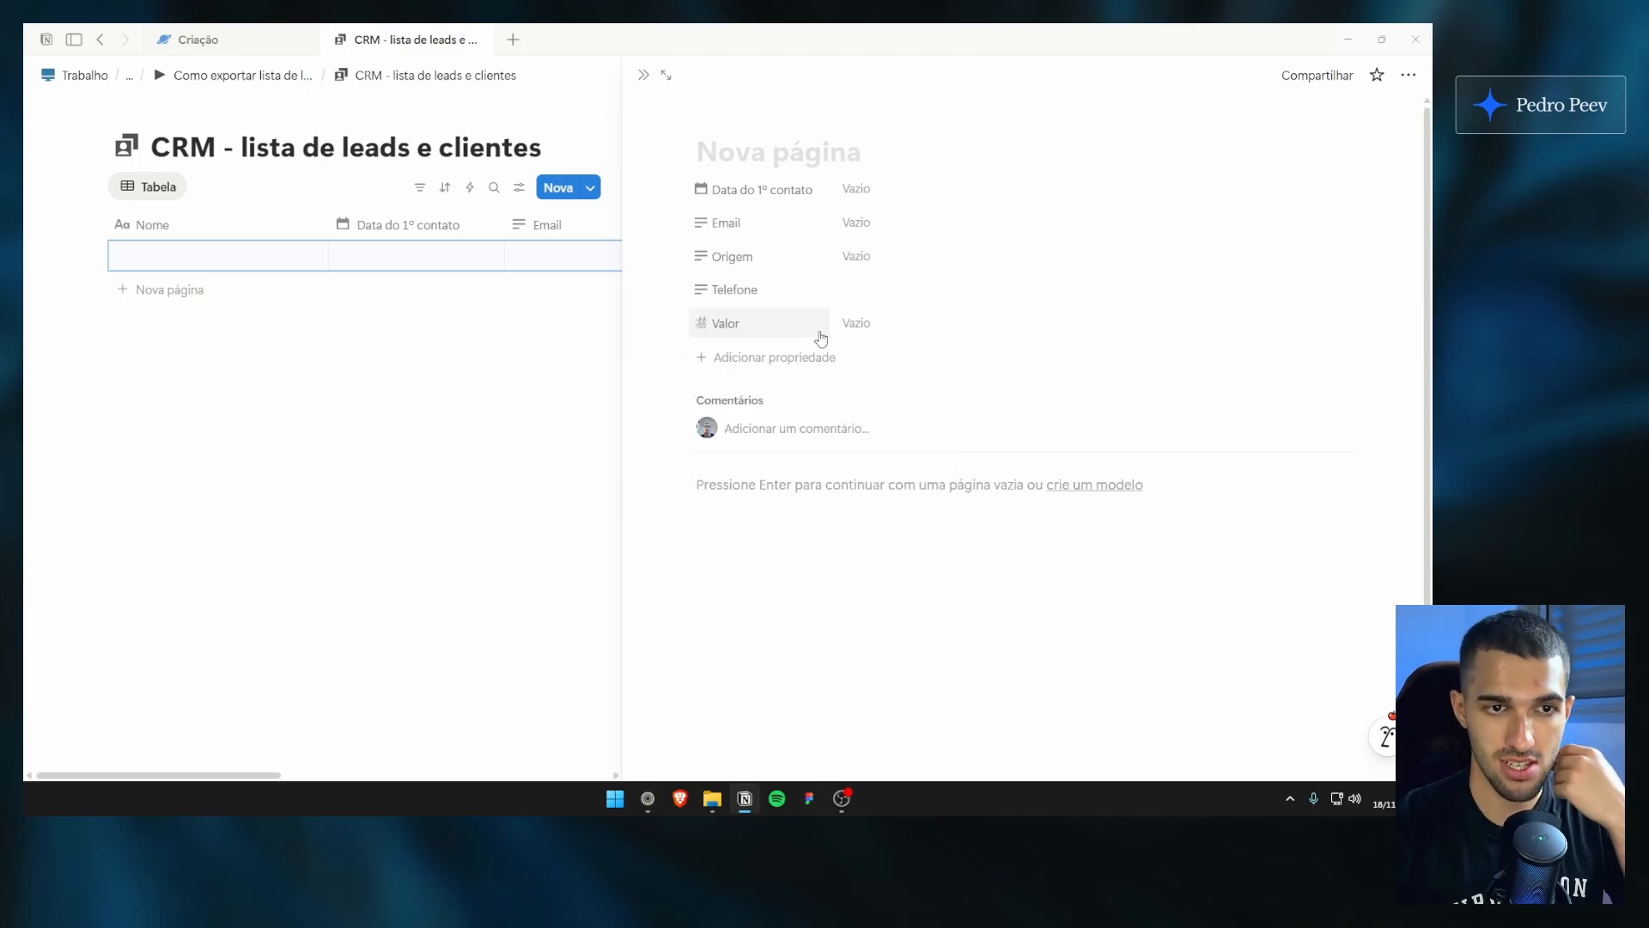
click(585, 482)
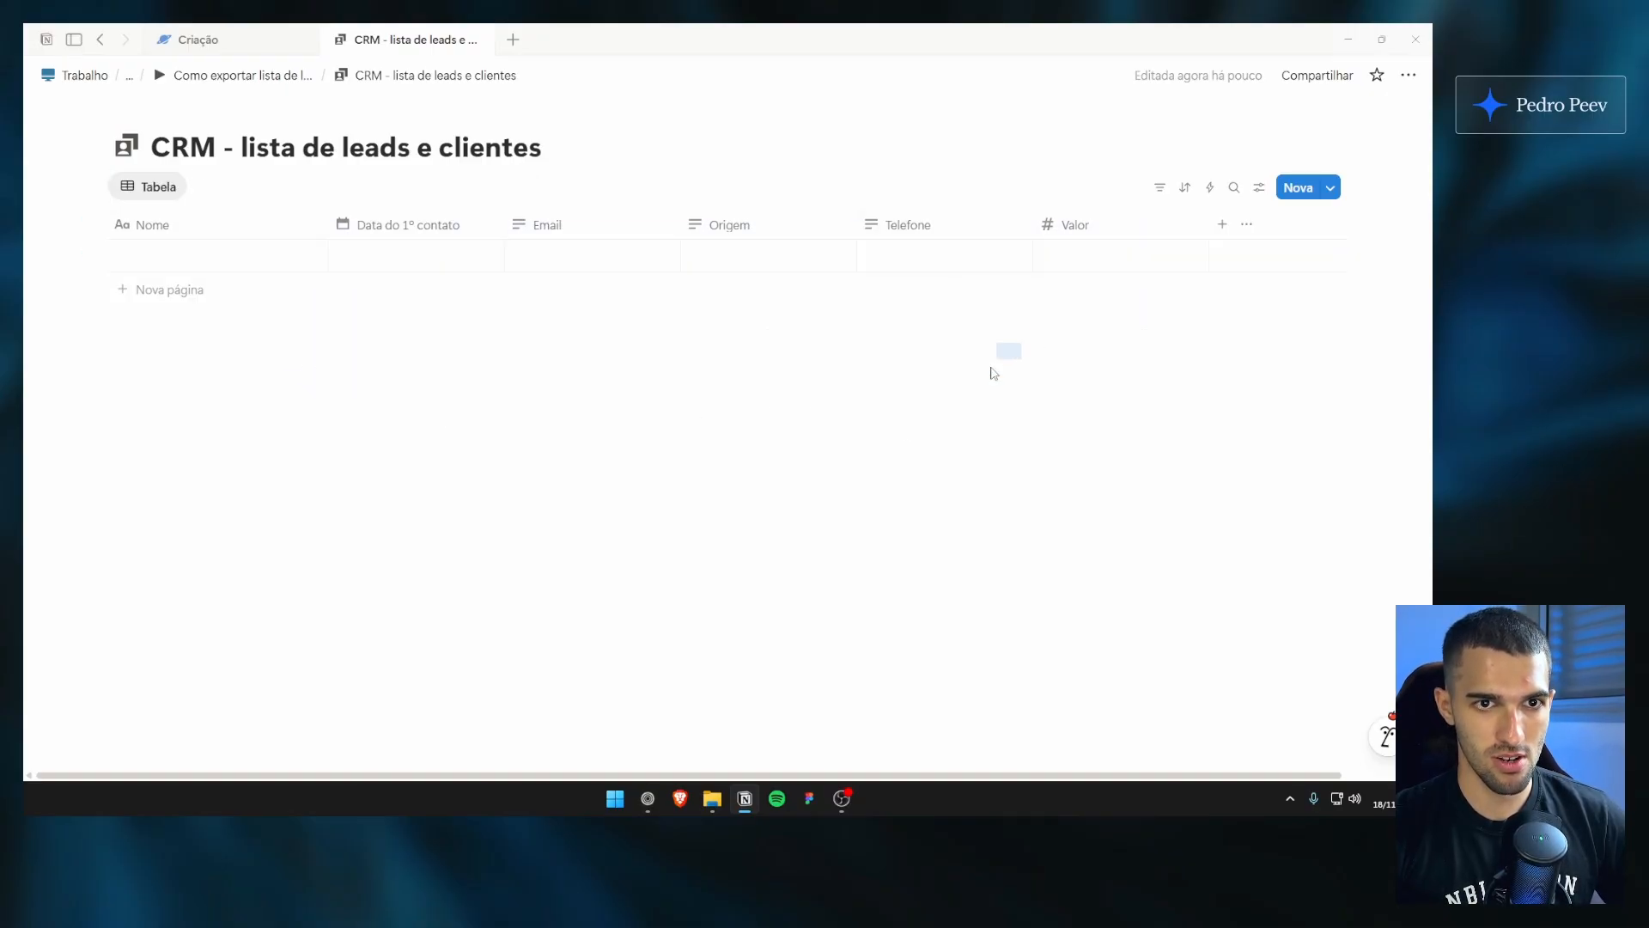
Step: Name the first row 'teste' and set its first-contact date to 06/11/2025
click(237, 258)
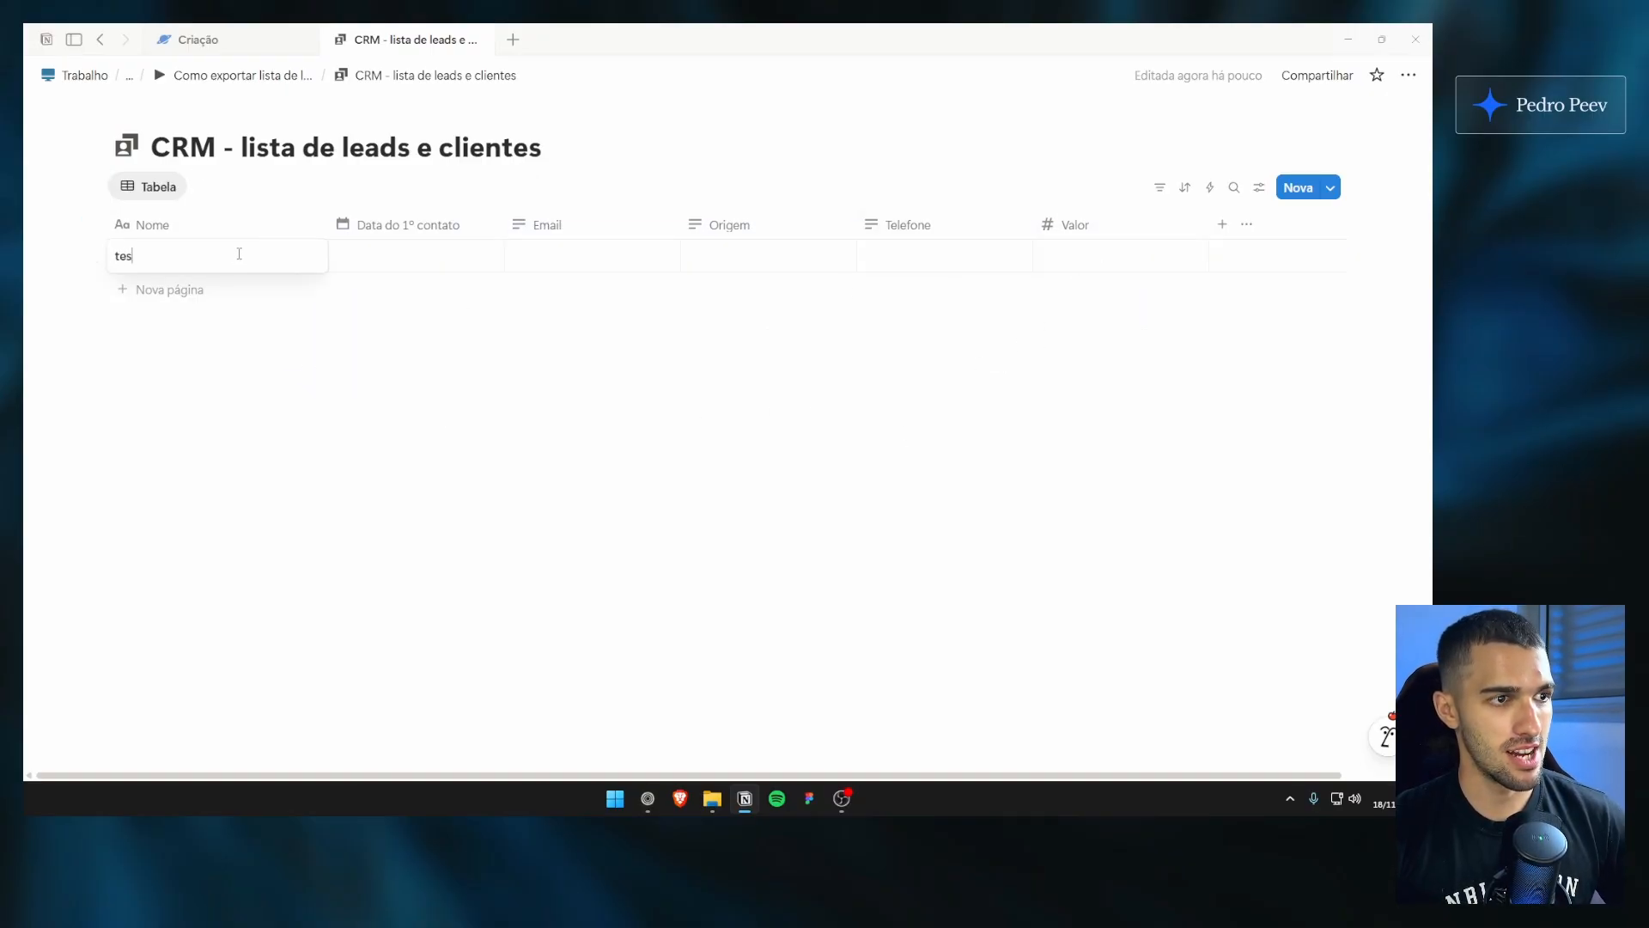
key(Tab)
click(435, 408)
click(533, 250)
Step: Fill the row's Email with a sample value, Origem 'teste' and Telefone 'teste2'
click(554, 261)
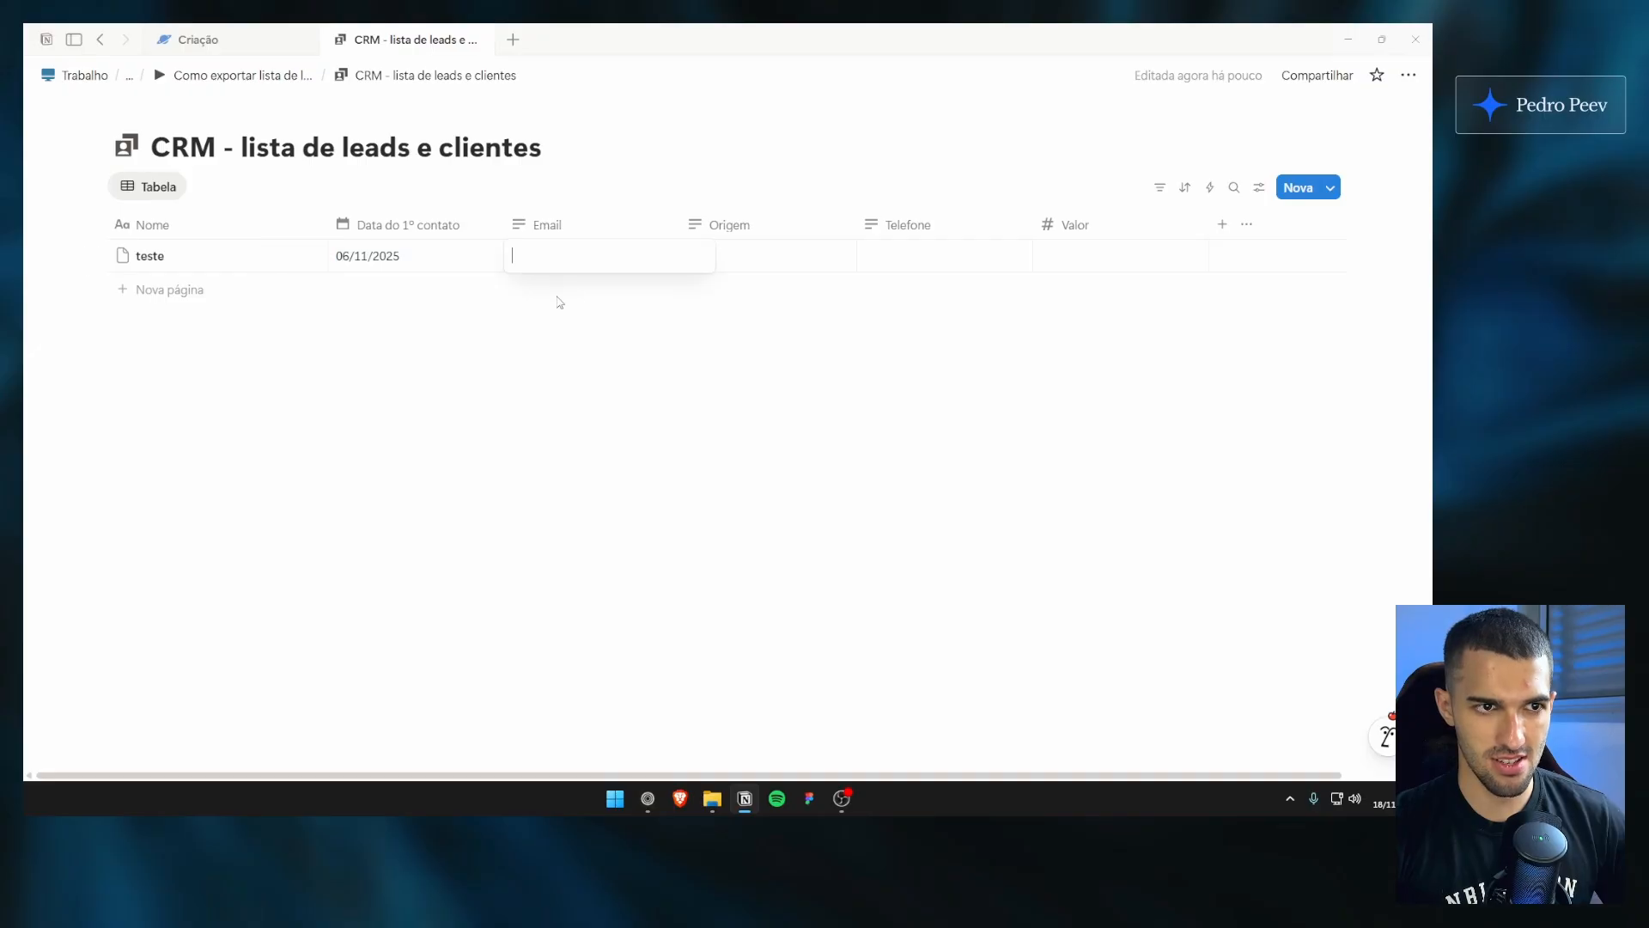
text(testeteste@gmail.com)
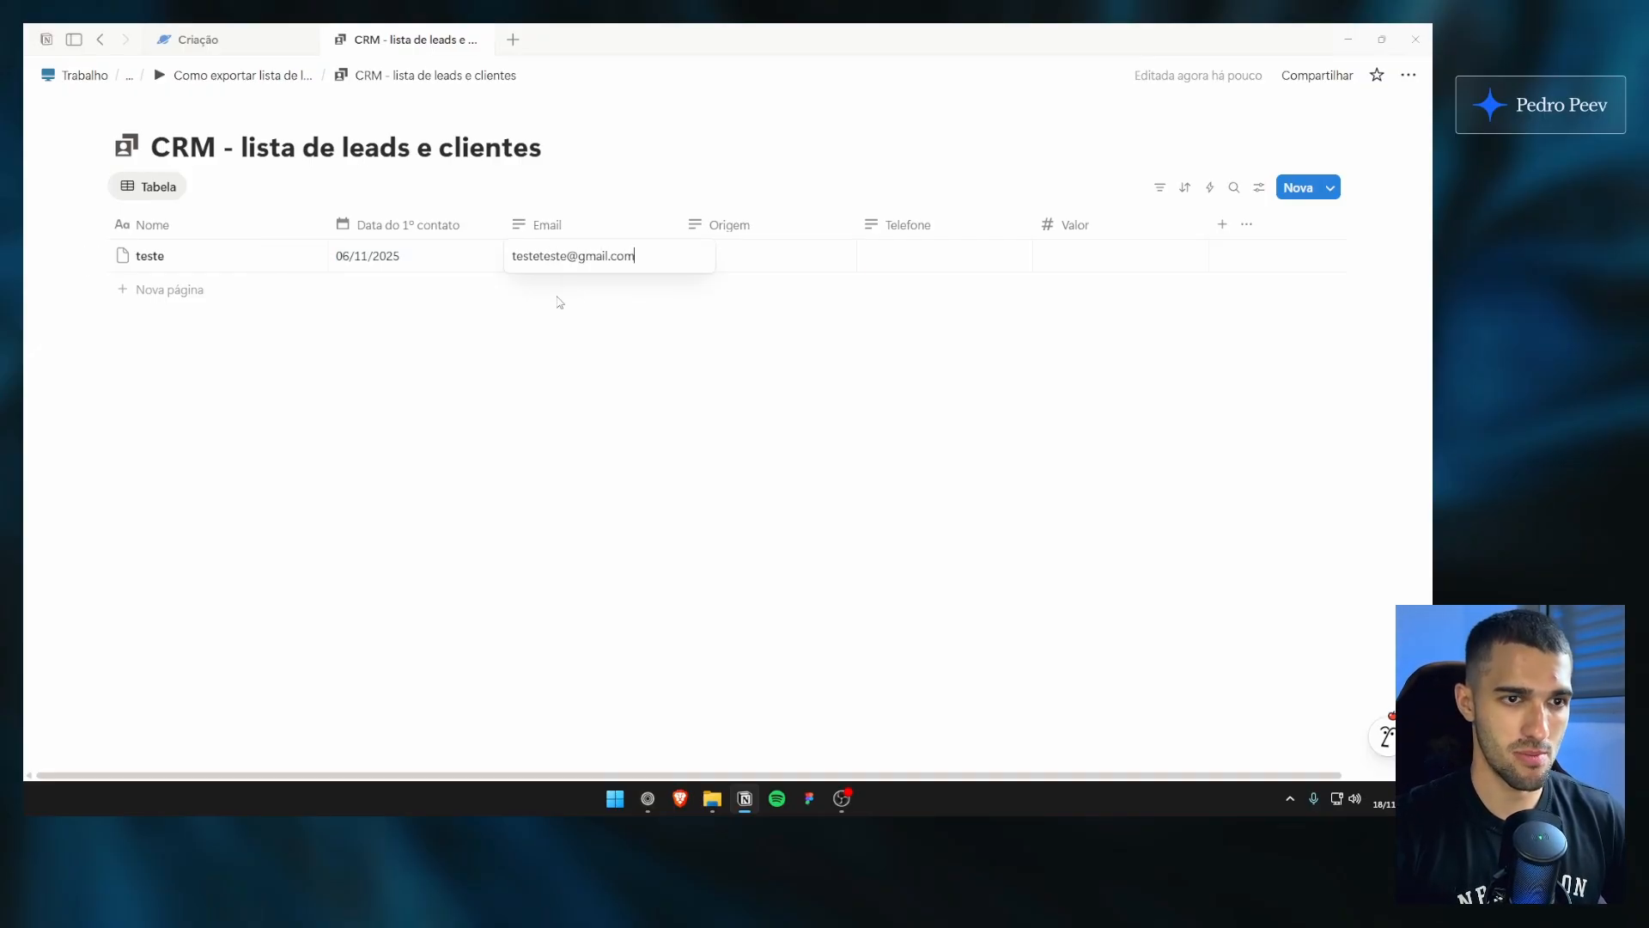
key(Tab)
key(Return)
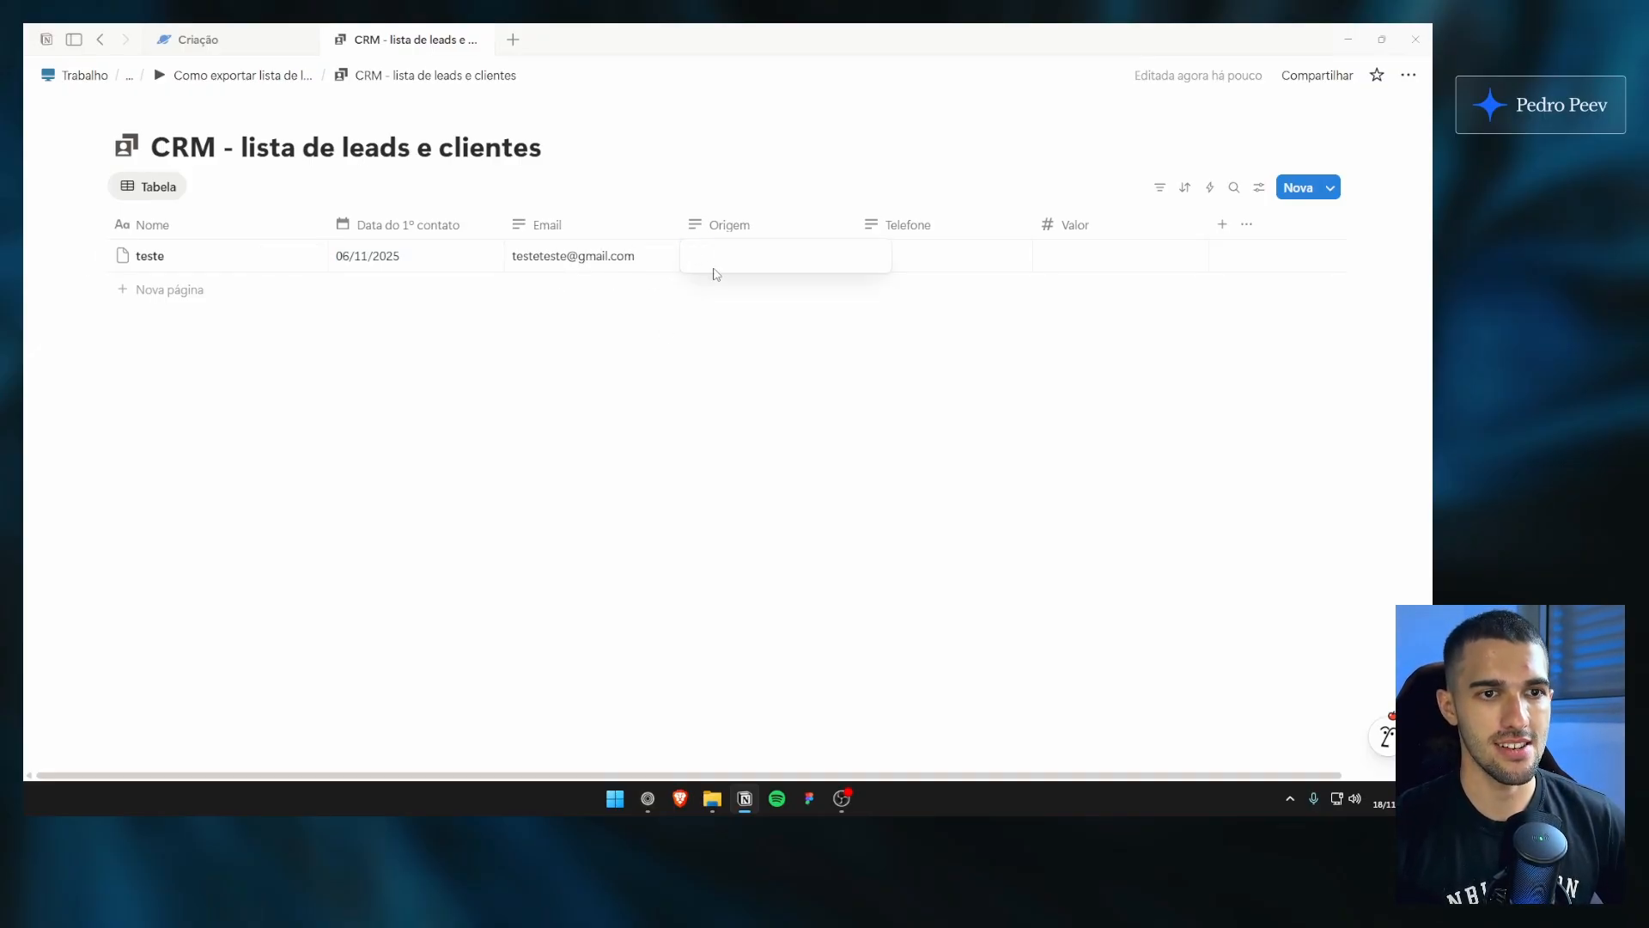
text(teste)
key(Tab)
text(teste2)
Step: Enter 33555 in Valor so the row shows R$ 33.555,00
key(Tab)
text(test)
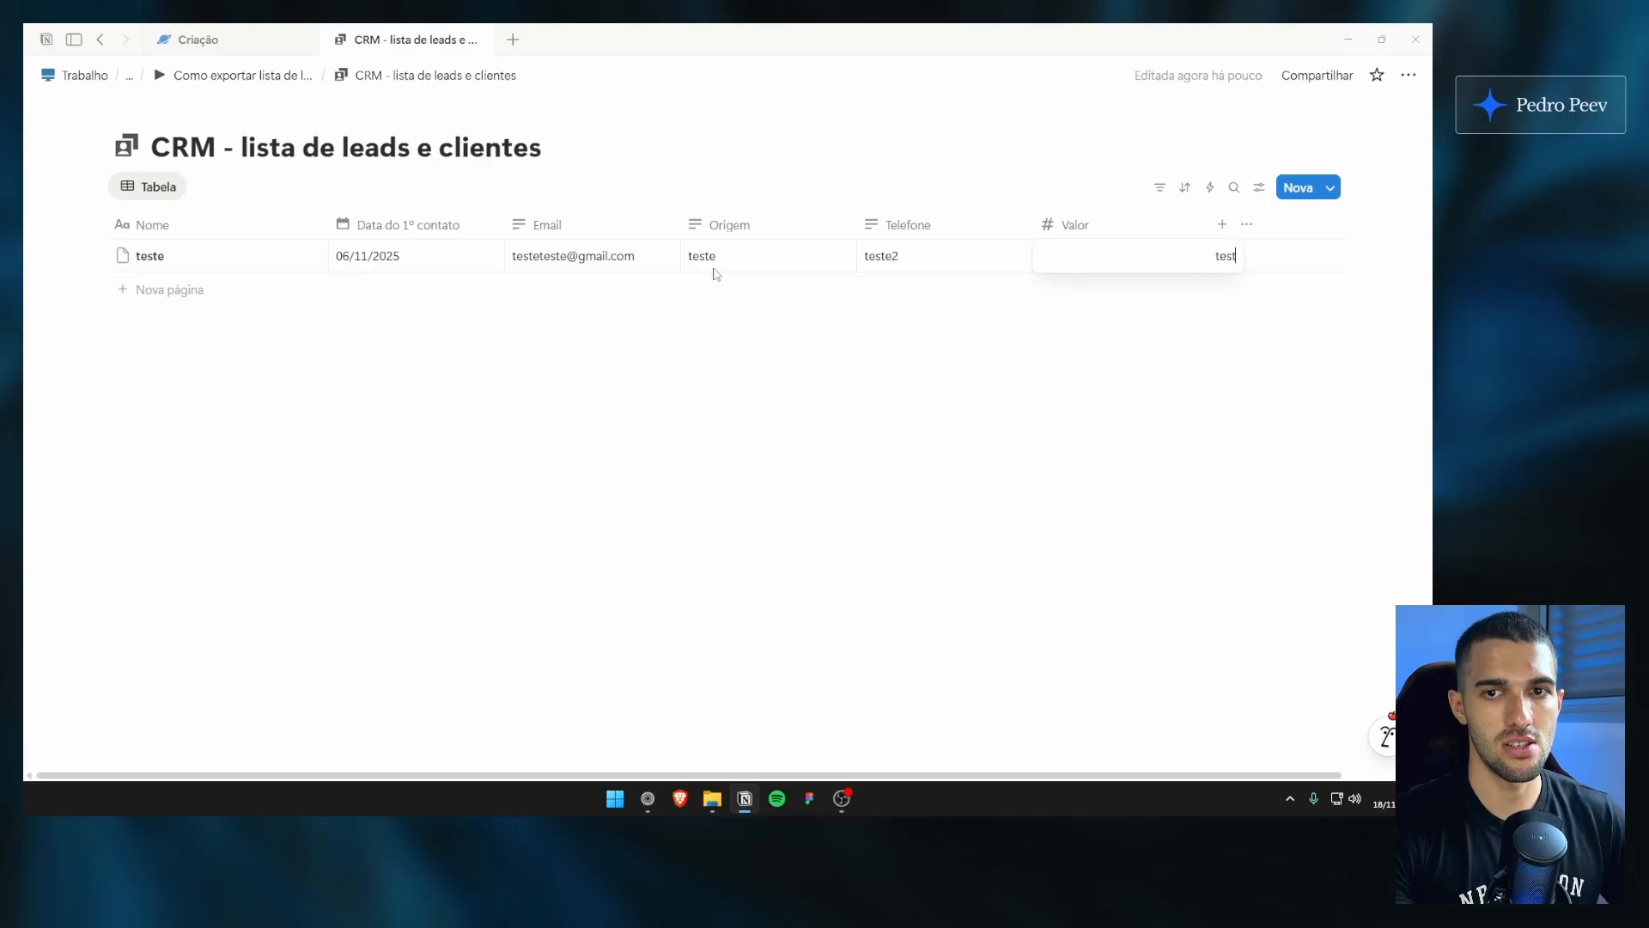
text(e3)
key(BackSpace)
key(BackSpace)
key(BackSpace)
key(BackSpace)
key(BackSpace)
key(BackSpace)
text(33555)
key(Return)
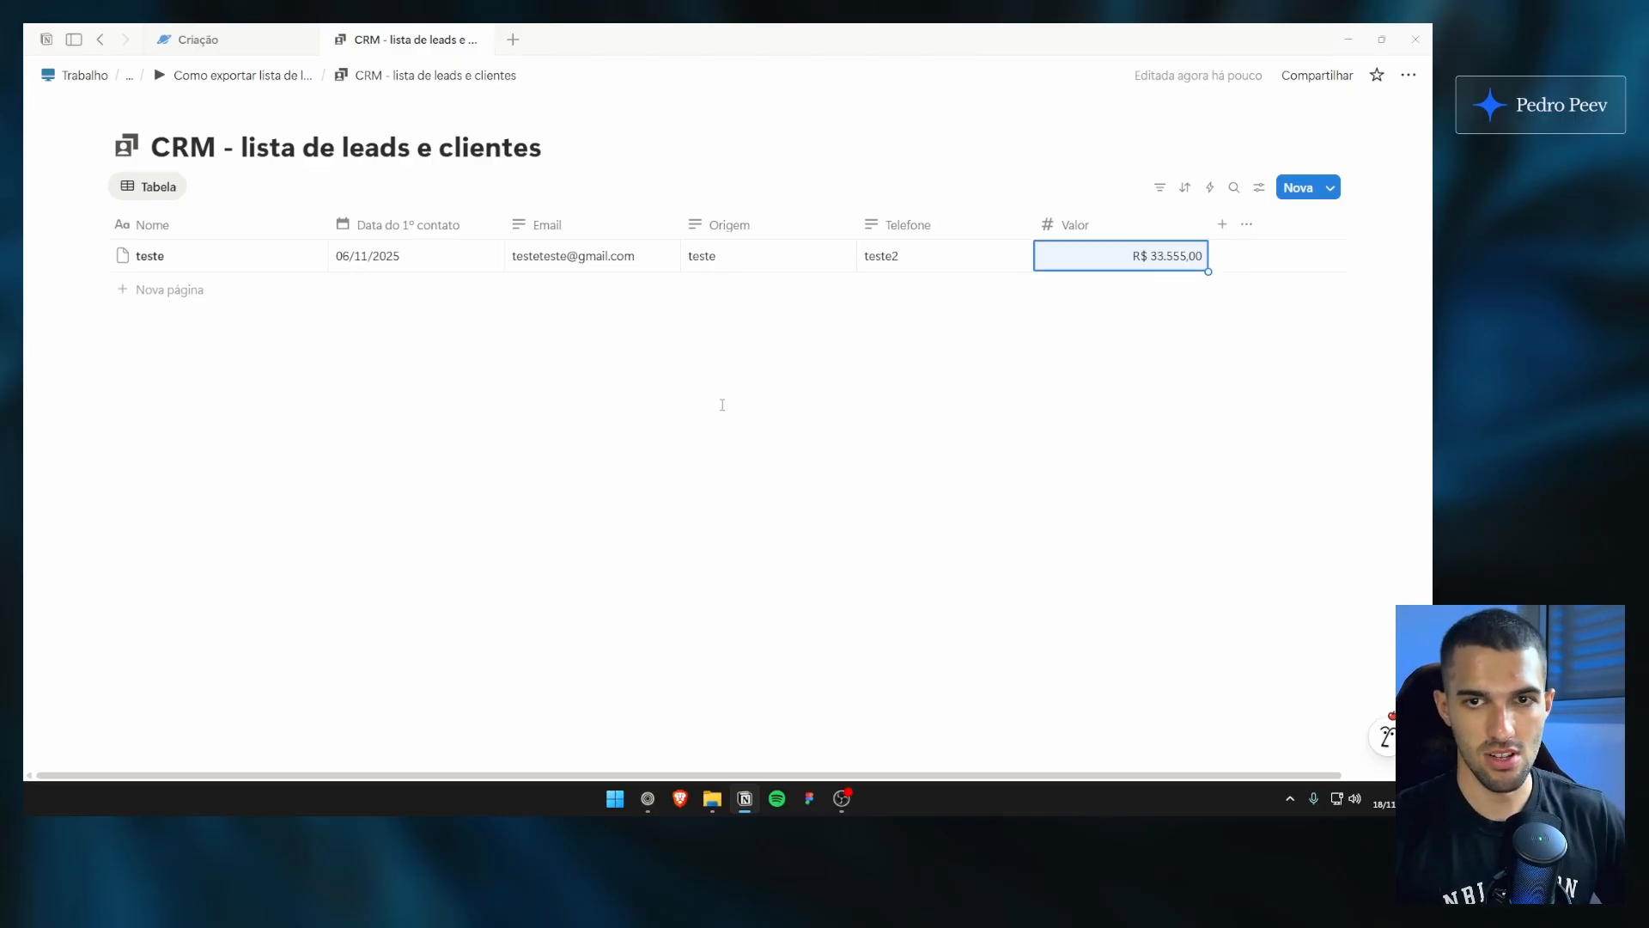
drag(1074, 397, 1023, 435)
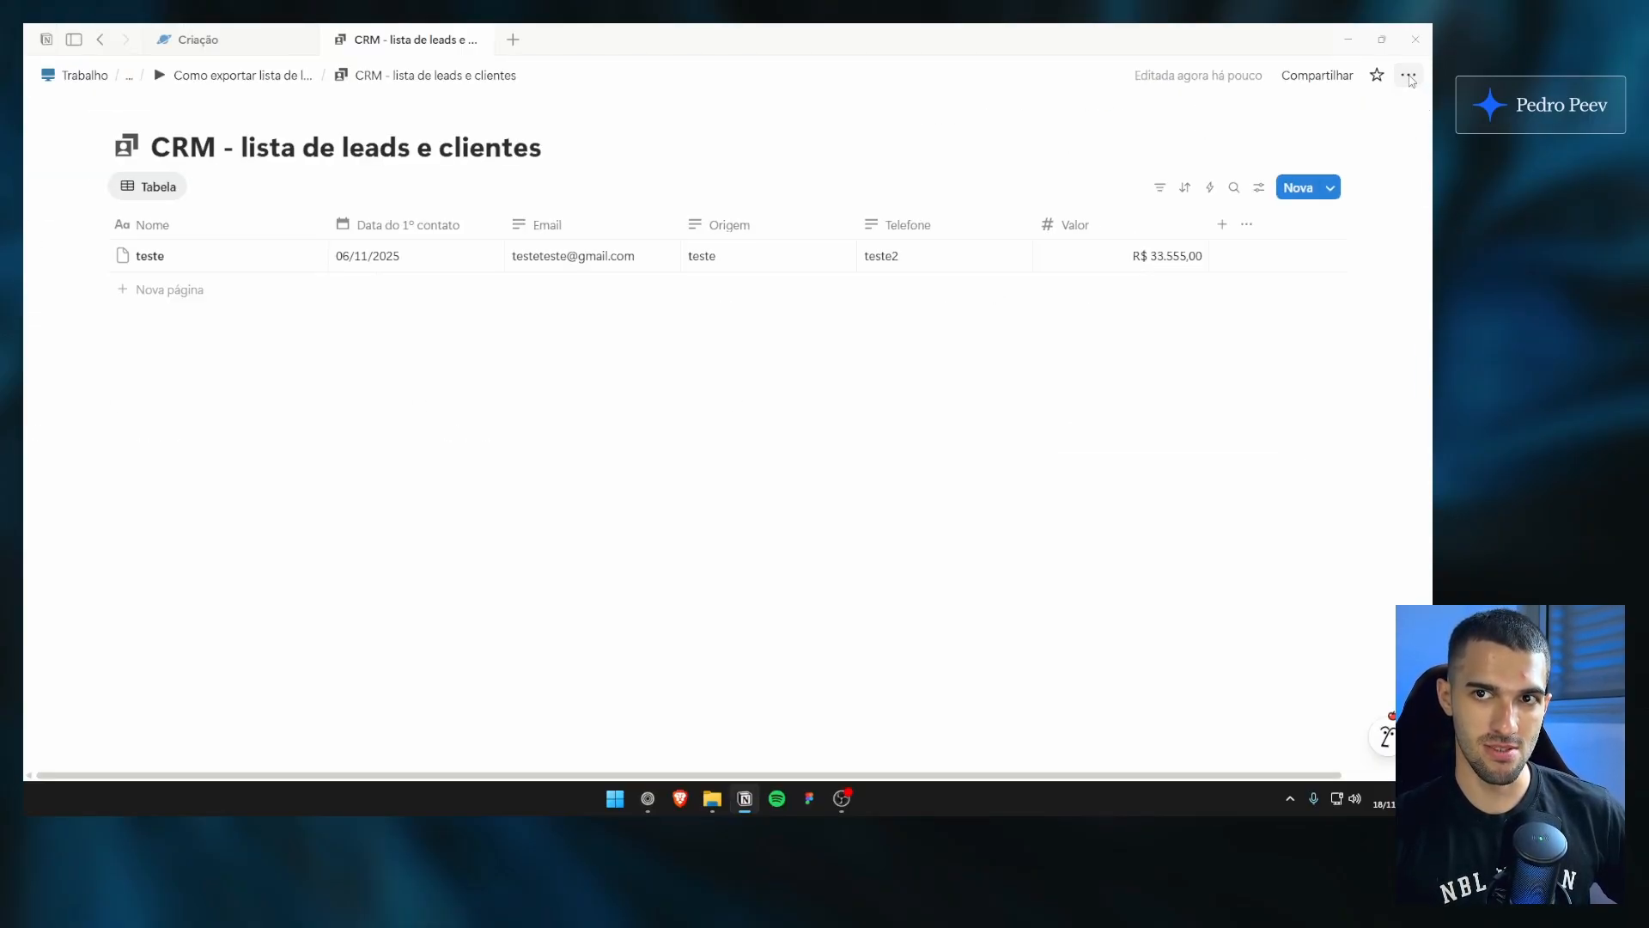
Step: Choose Mesclar com CSV from the CRM database page's ••• menu
click(1409, 77)
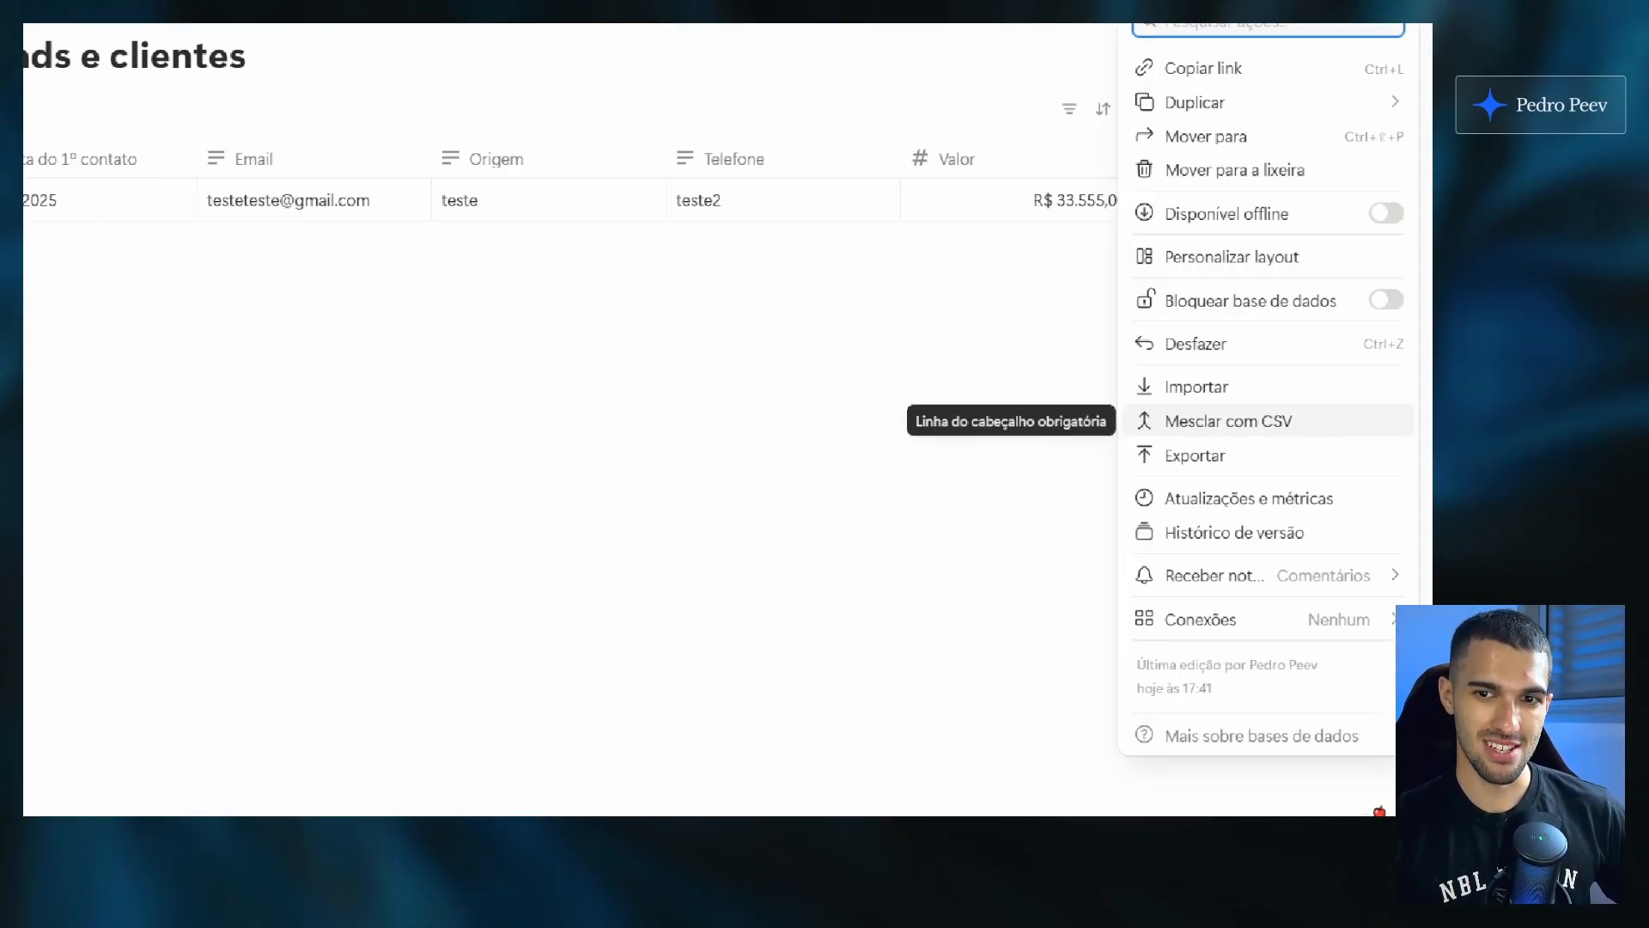
mouse_move(1190, 348)
mouse_down()
mouse_move(1189, 368)
mouse_move(1166, 337)
mouse_up()
mouse_move(1205, 438)
mouse_down()
mouse_move(1202, 489)
mouse_move(1020, 440)
mouse_move(1200, 441)
mouse_up()
mouse_move(1279, 398)
mouse_down()
mouse_move(1276, 439)
mouse_move(1104, 435)
mouse_move(1007, 399)
mouse_move(1277, 399)
mouse_up()
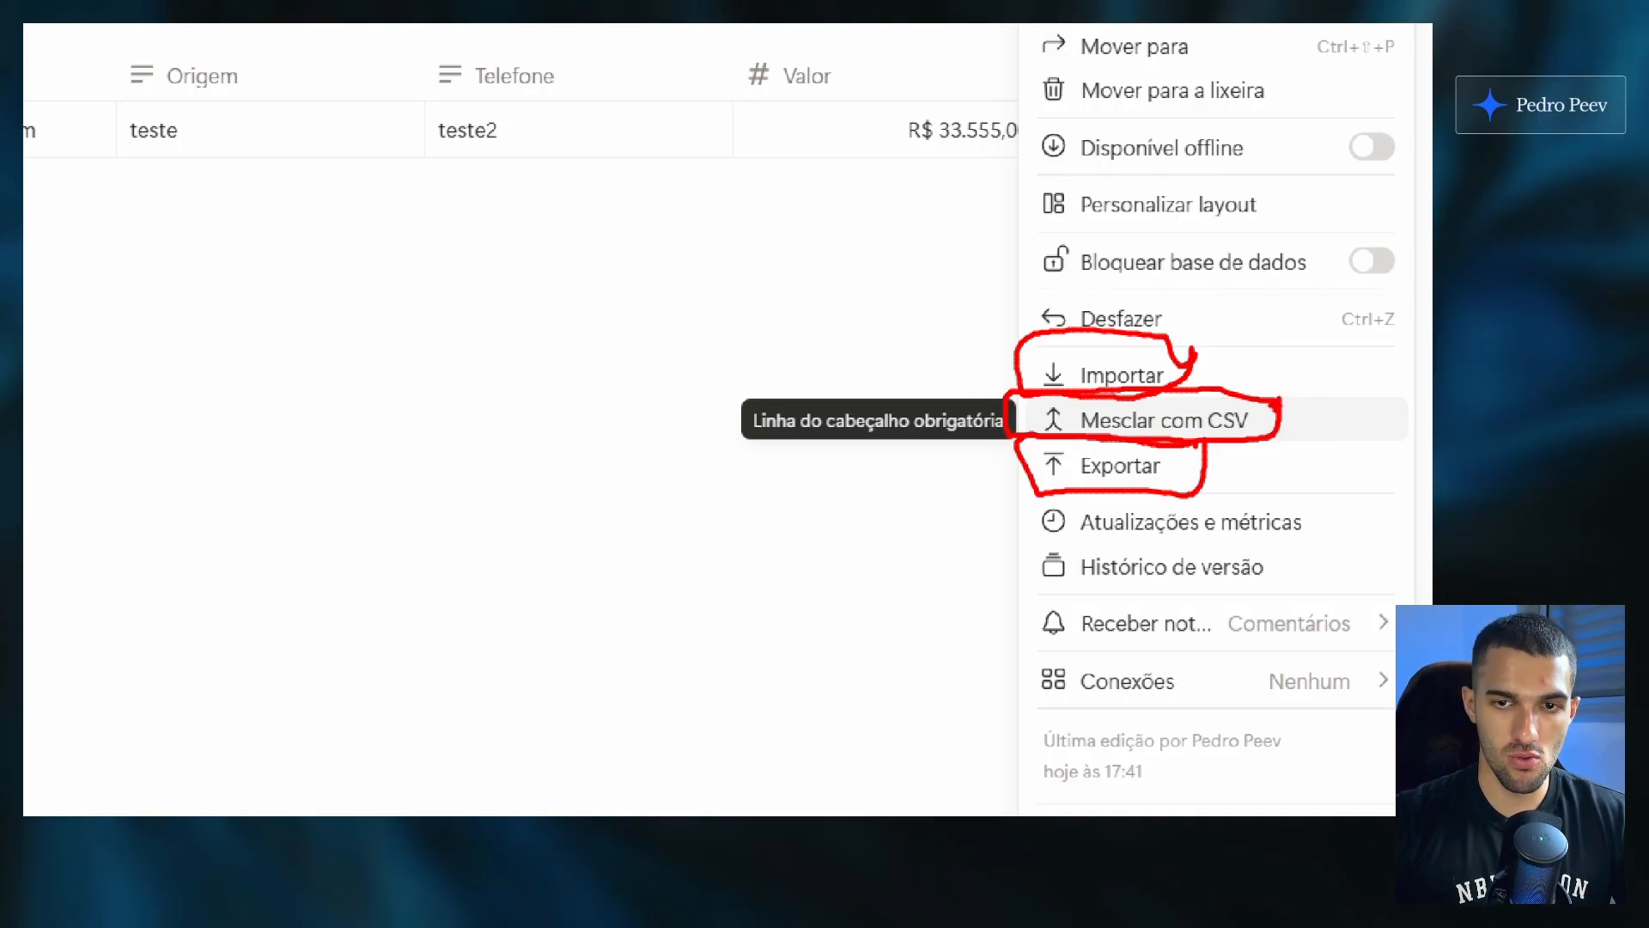
mouse_move(1295, 429)
mouse_down()
mouse_move(1323, 421)
mouse_move(1284, 421)
mouse_move(1292, 434)
mouse_up()
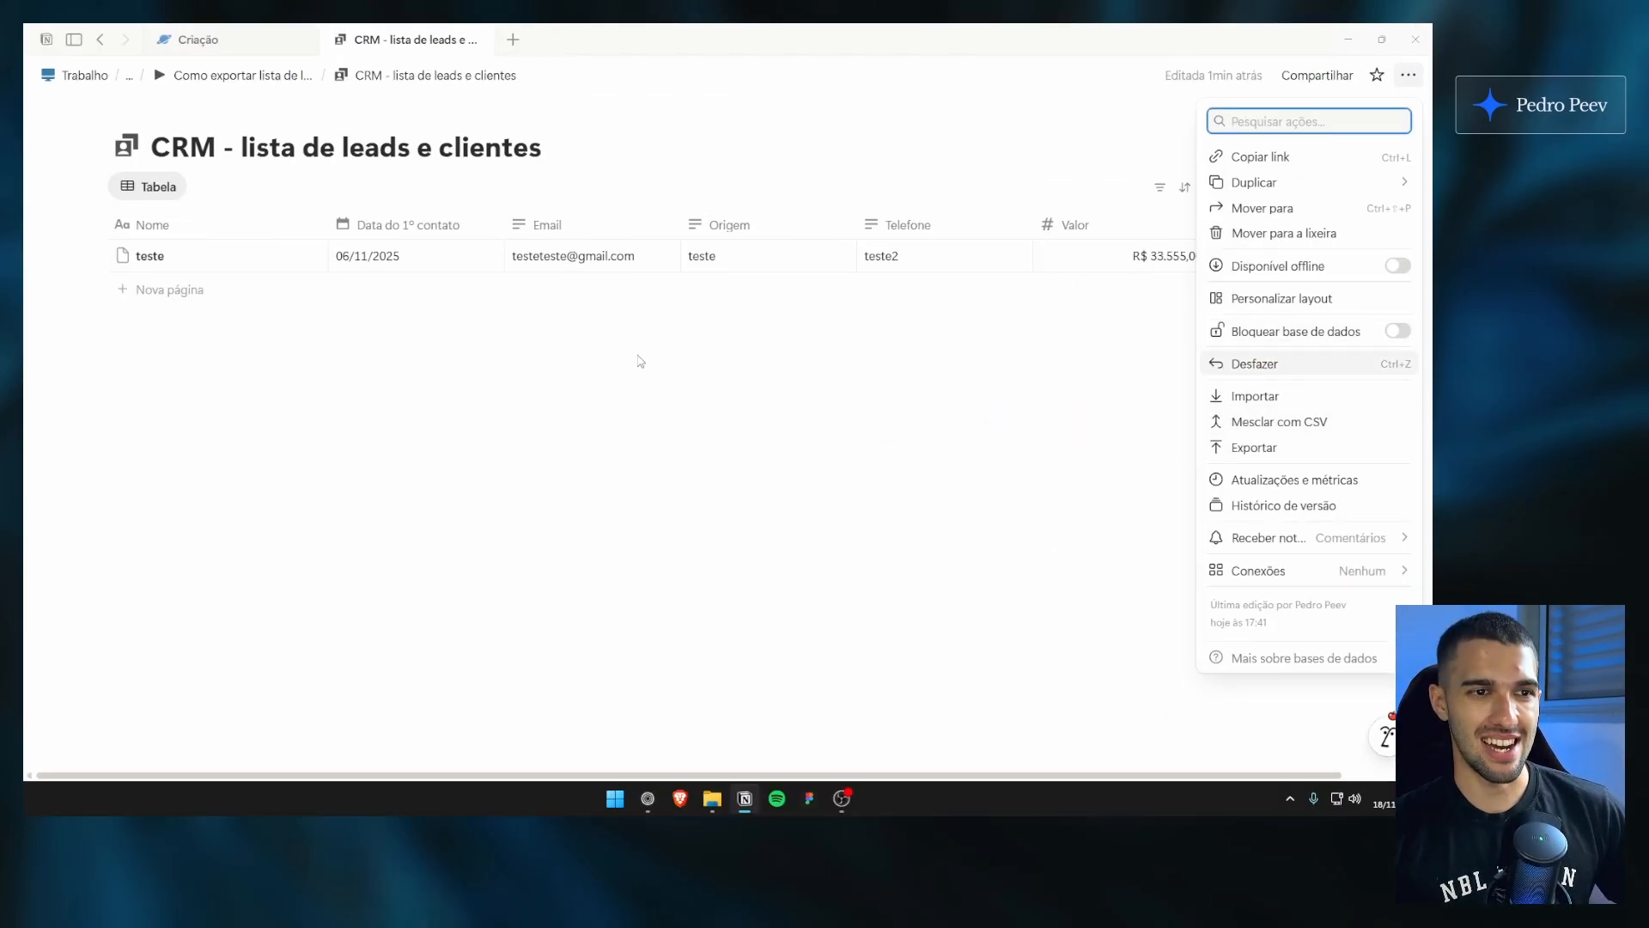
click(639, 361)
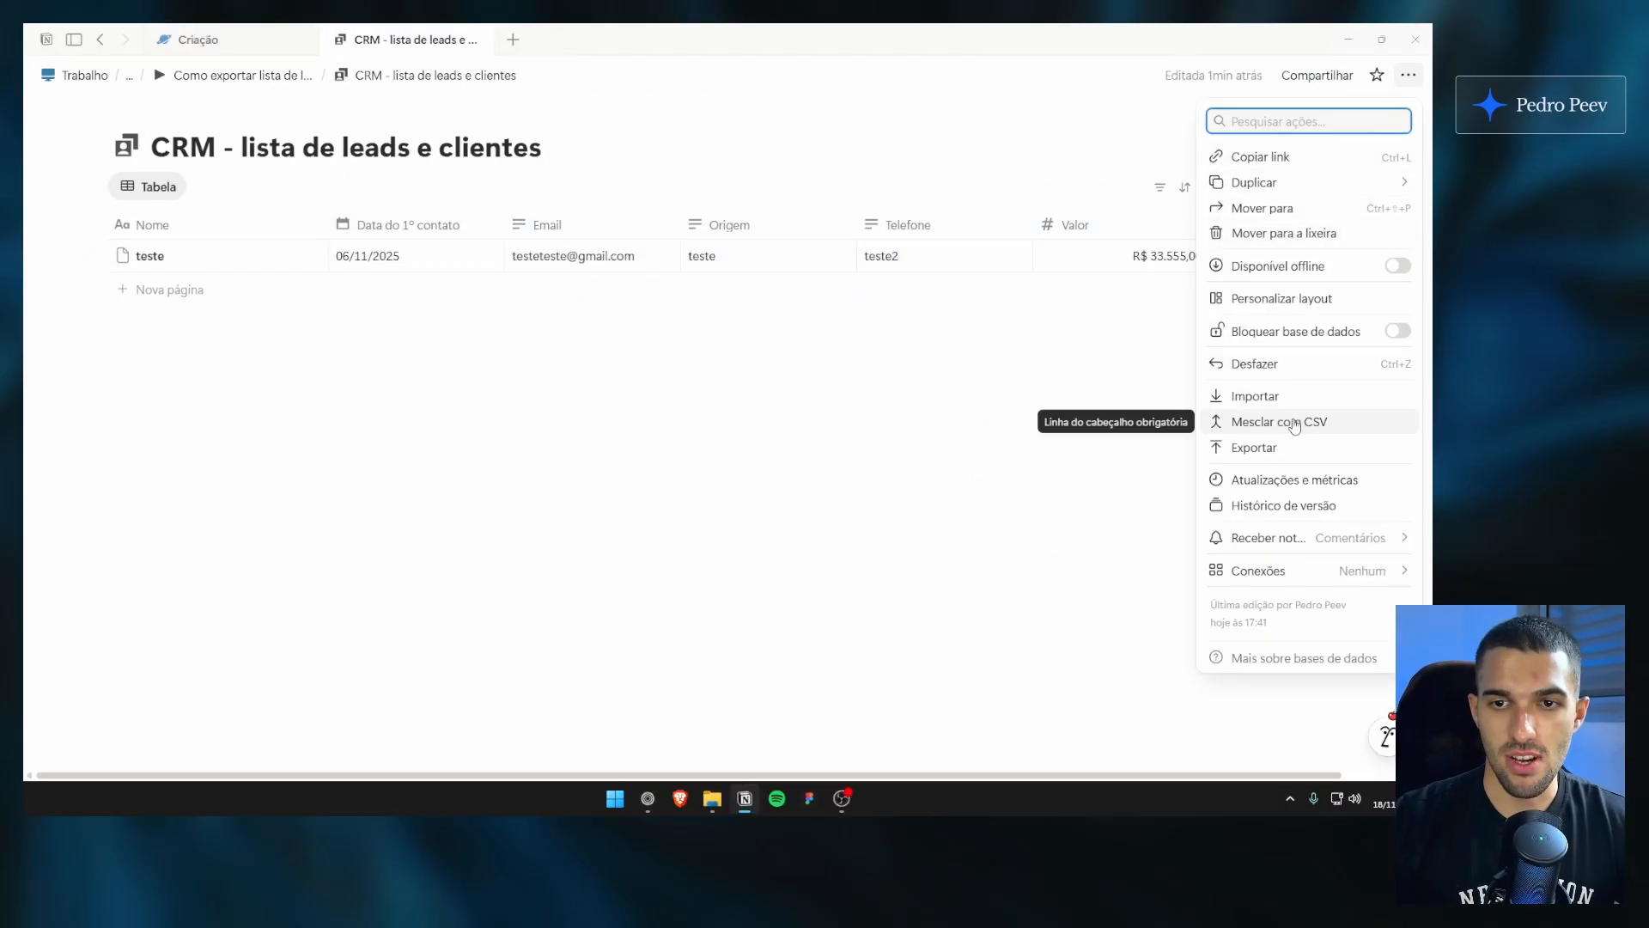
click(1294, 422)
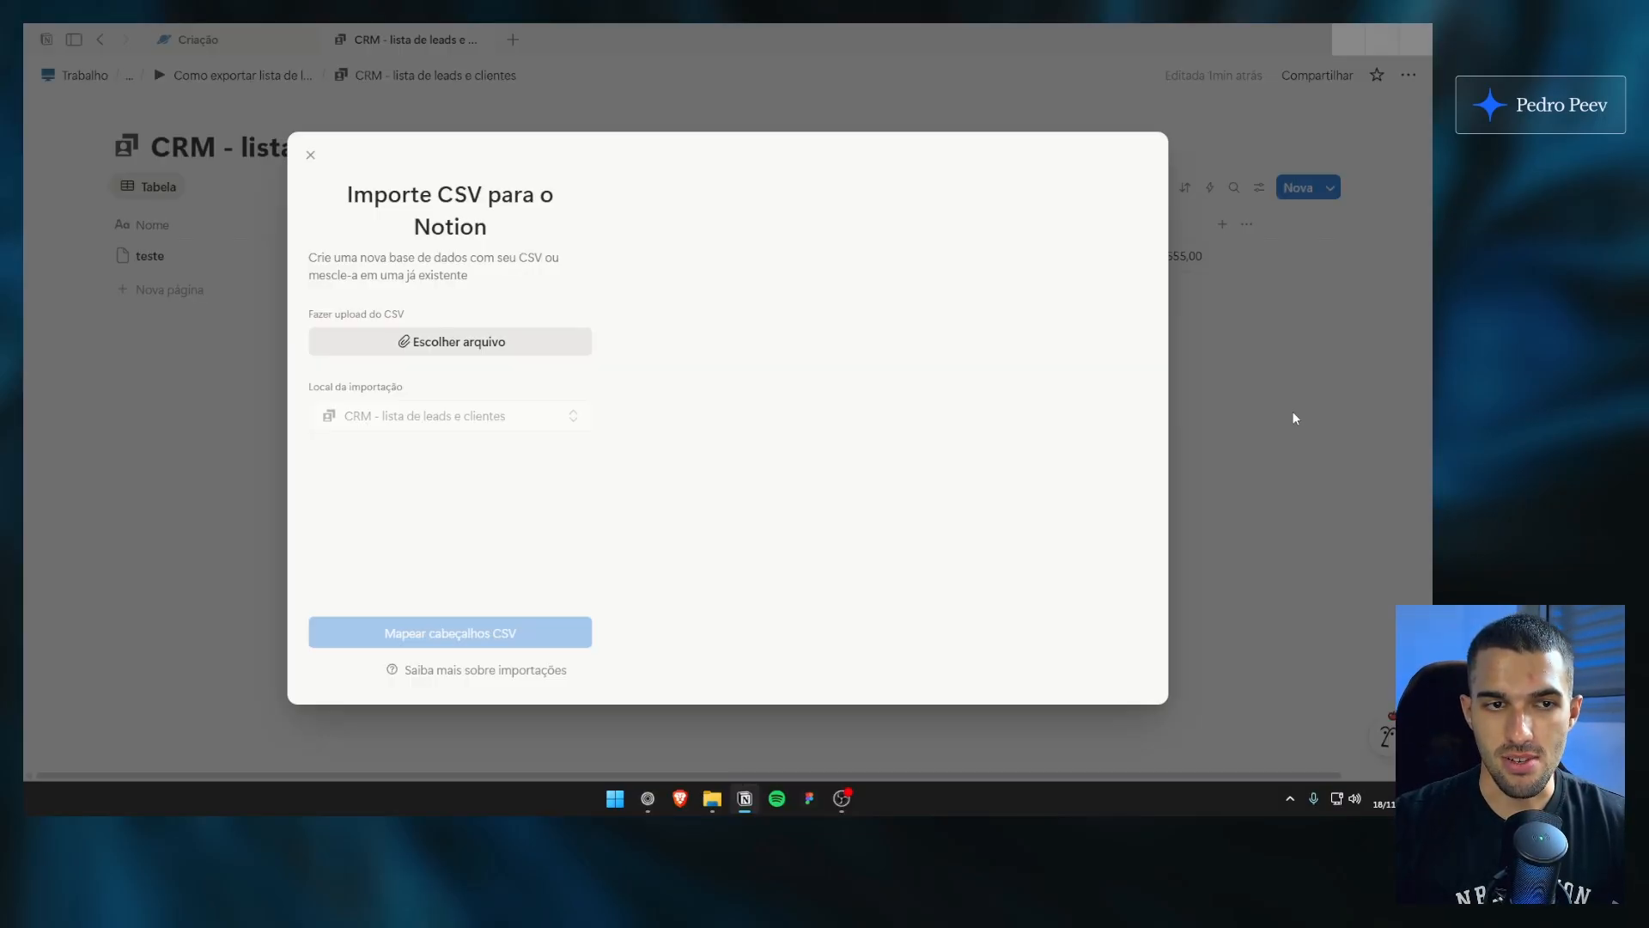
Step: Upload the CSV 'lista leads crm notion - Página1' and proceed to Mapear cabeçalhos CSV
click(486, 352)
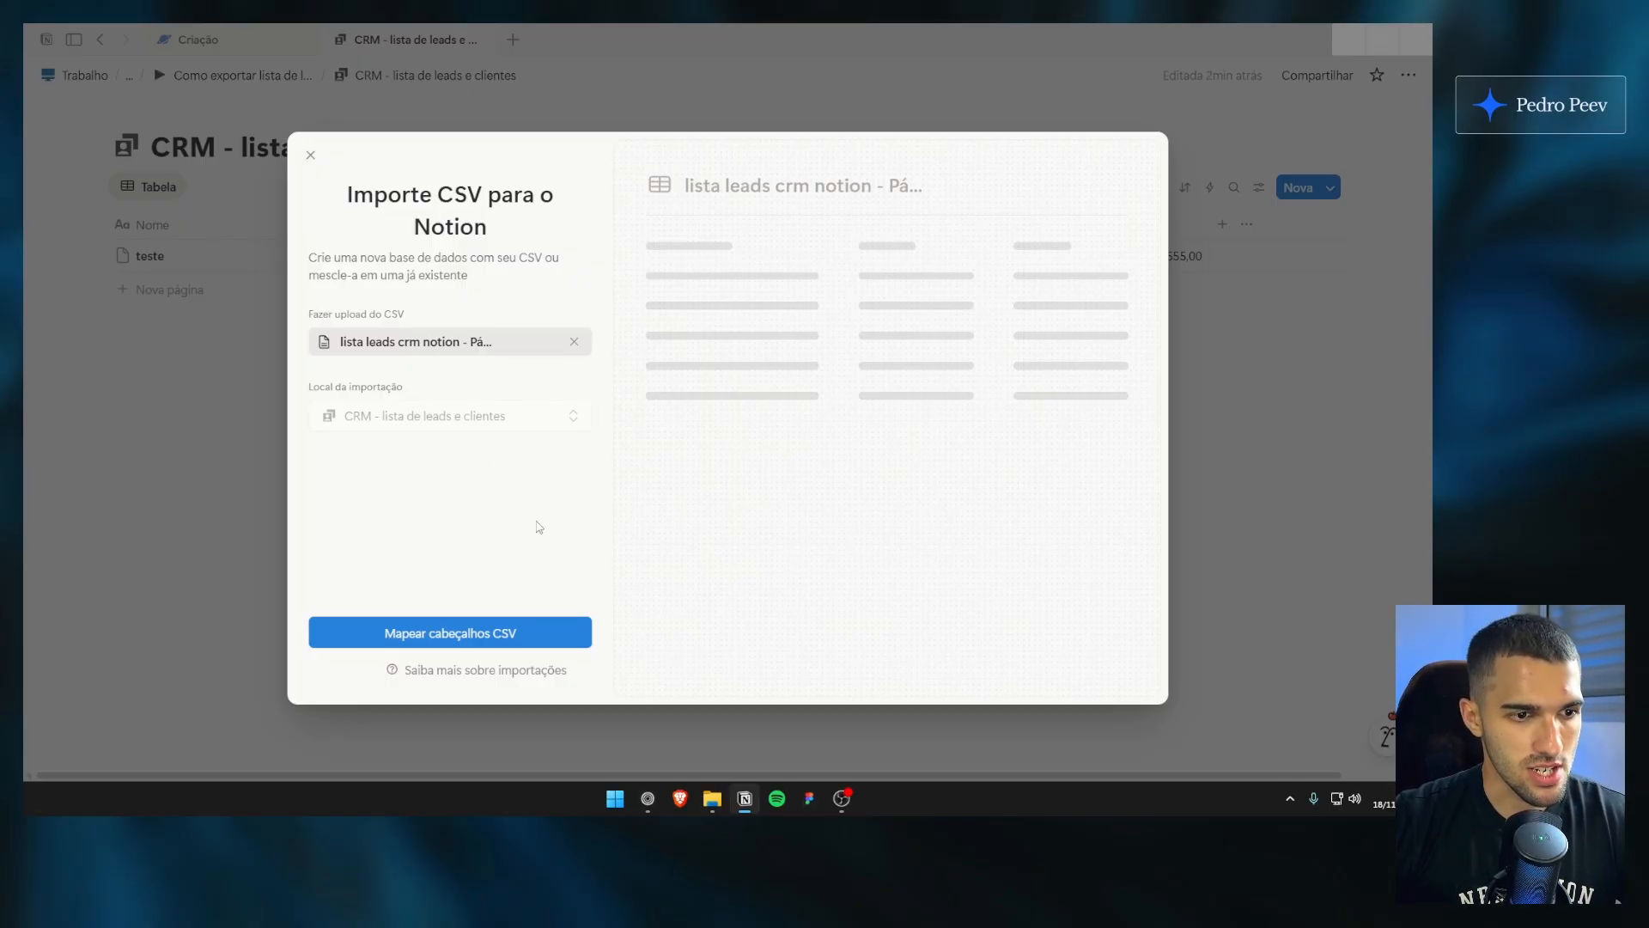
click(518, 638)
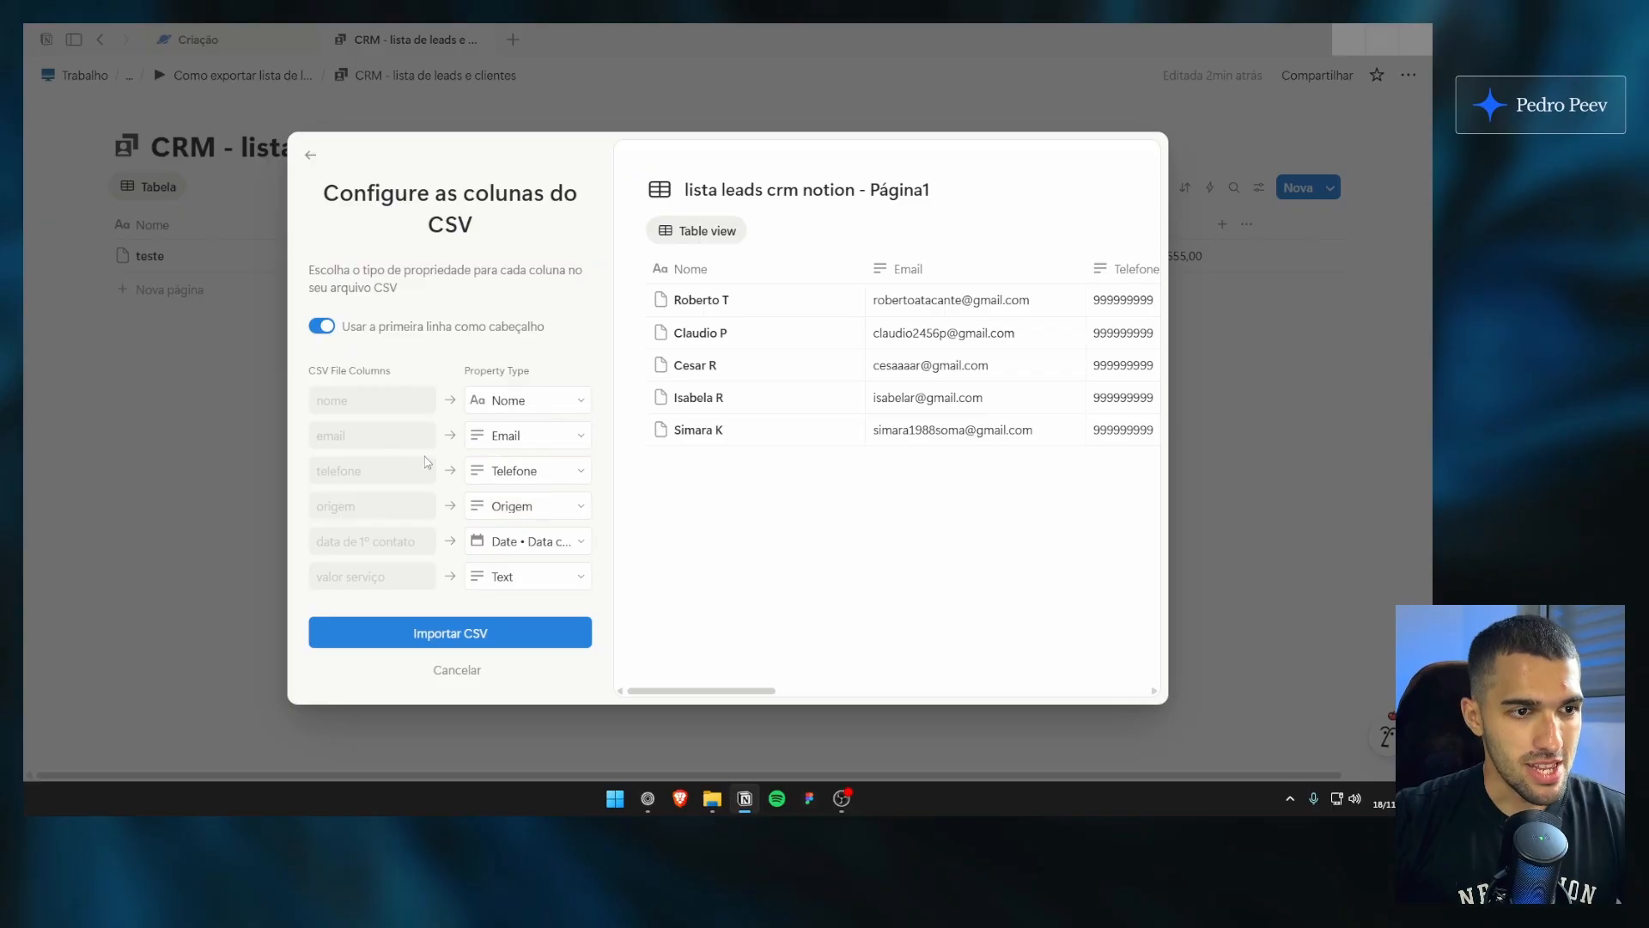
drag(387, 182, 464, 228)
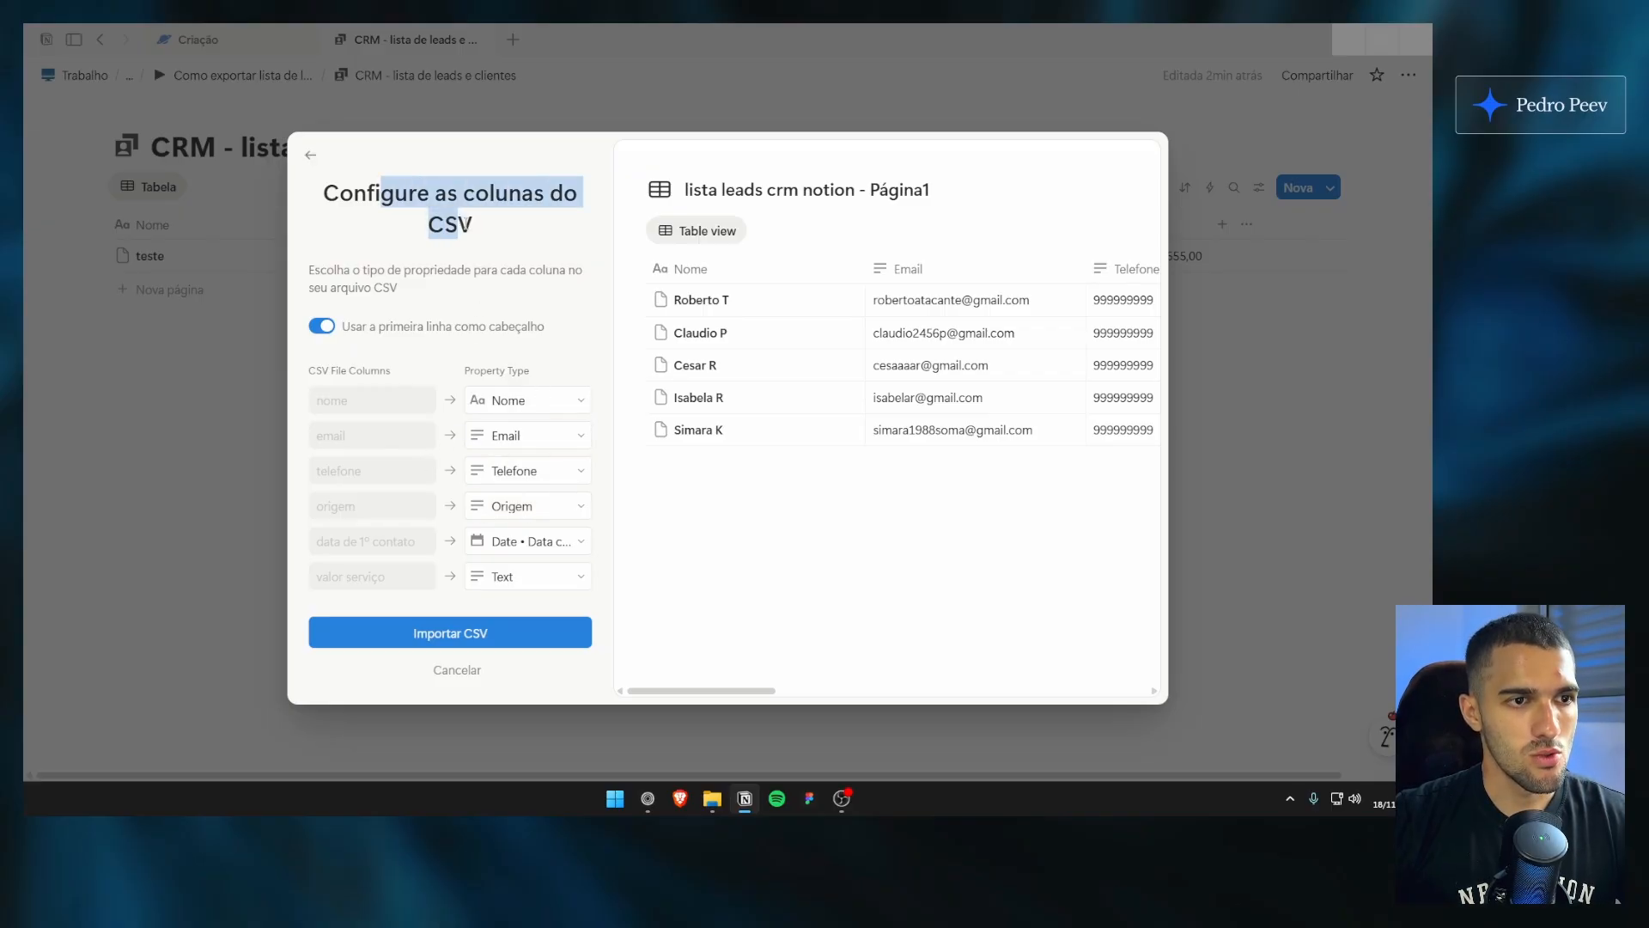
click(526, 232)
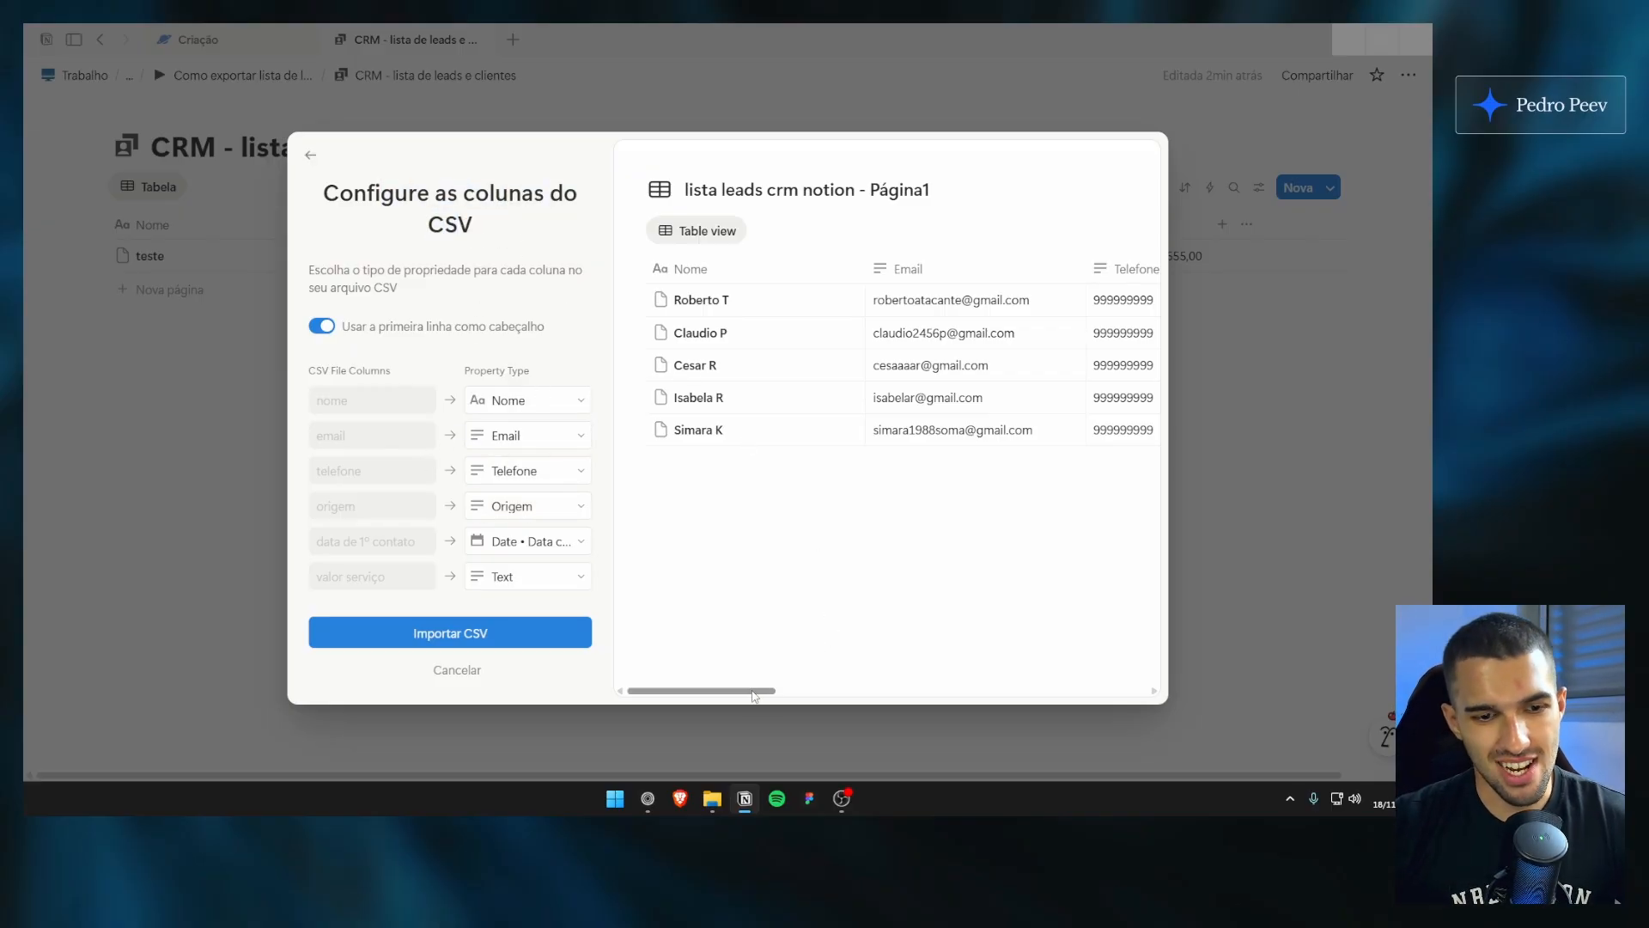
drag(756, 687, 718, 694)
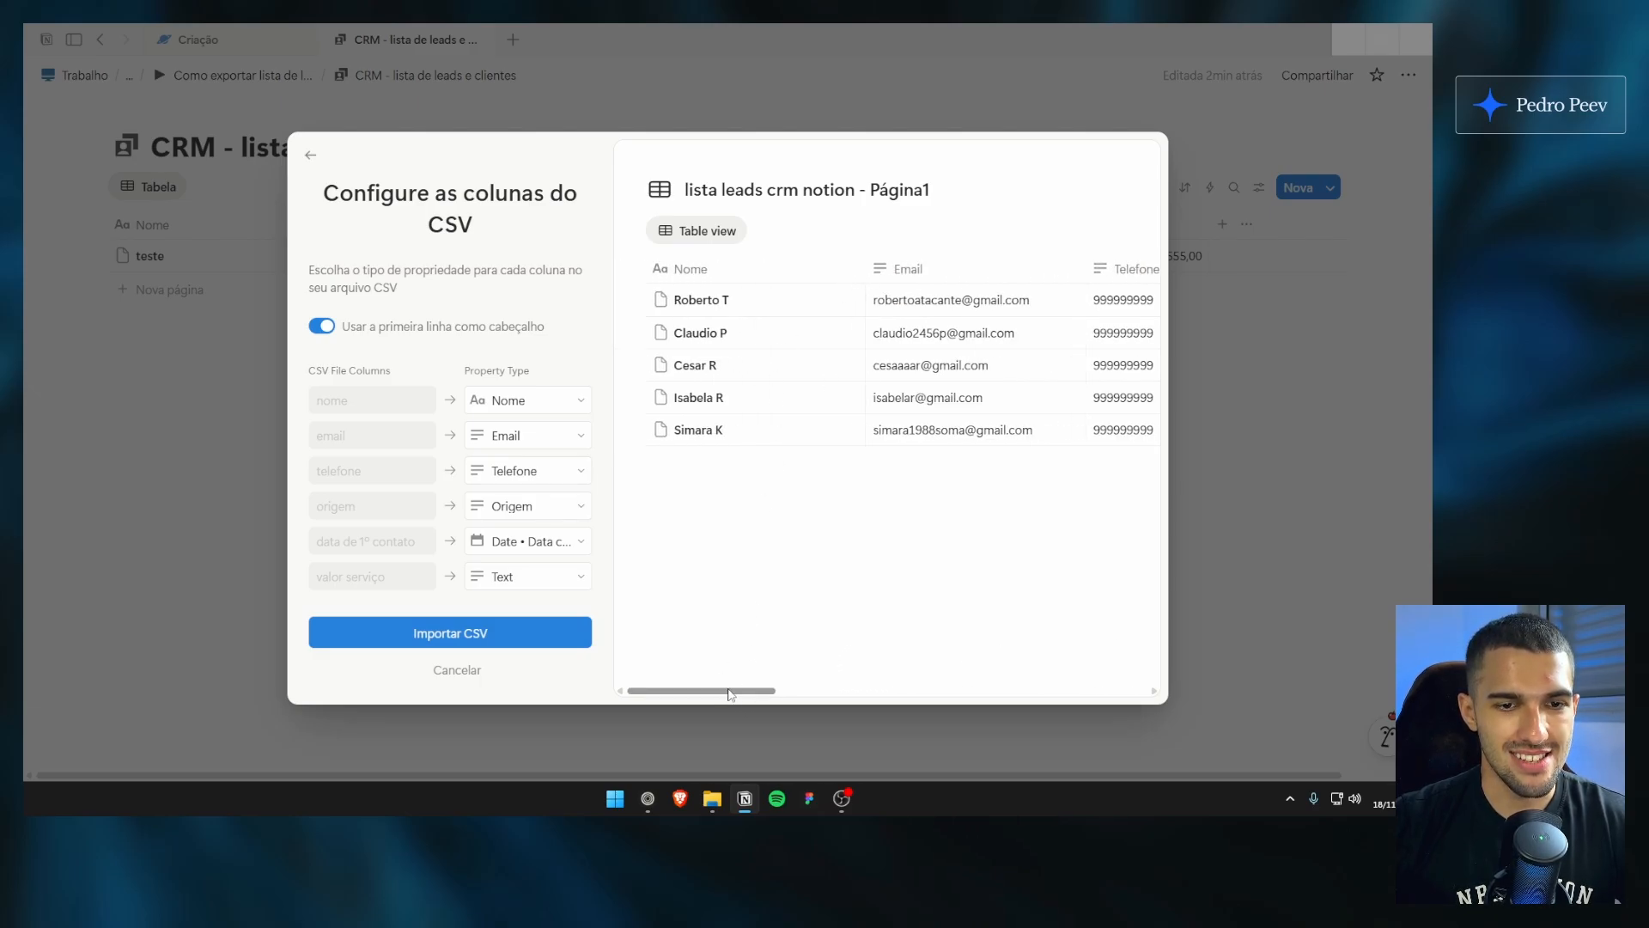
drag(730, 691, 1108, 620)
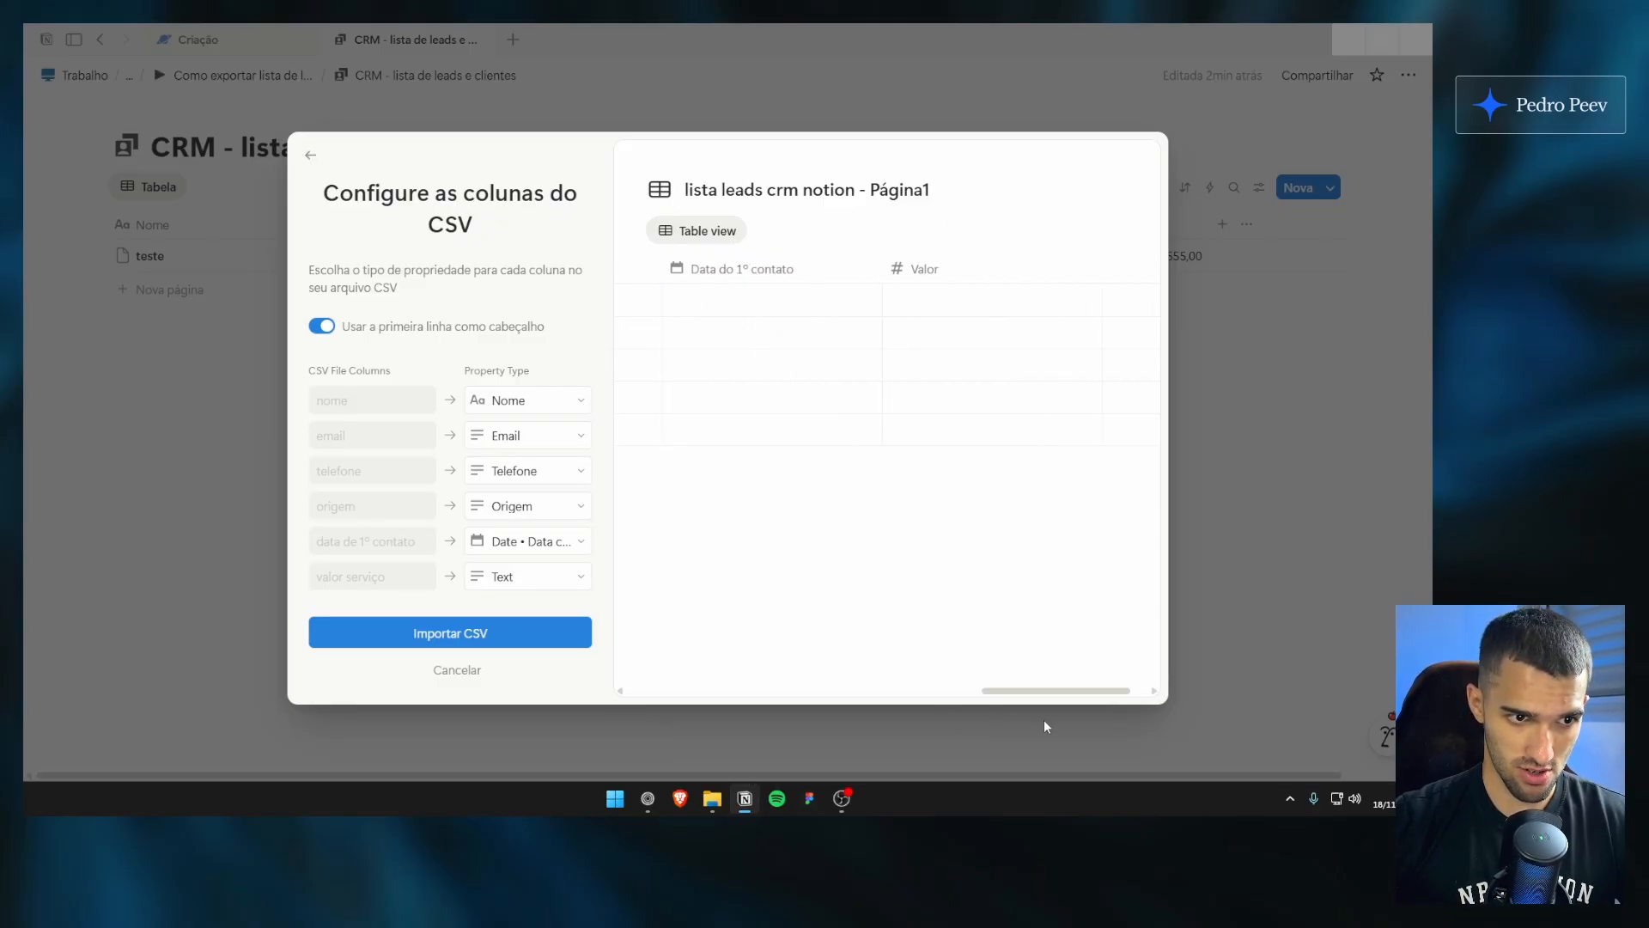
drag(1054, 696, 938, 690)
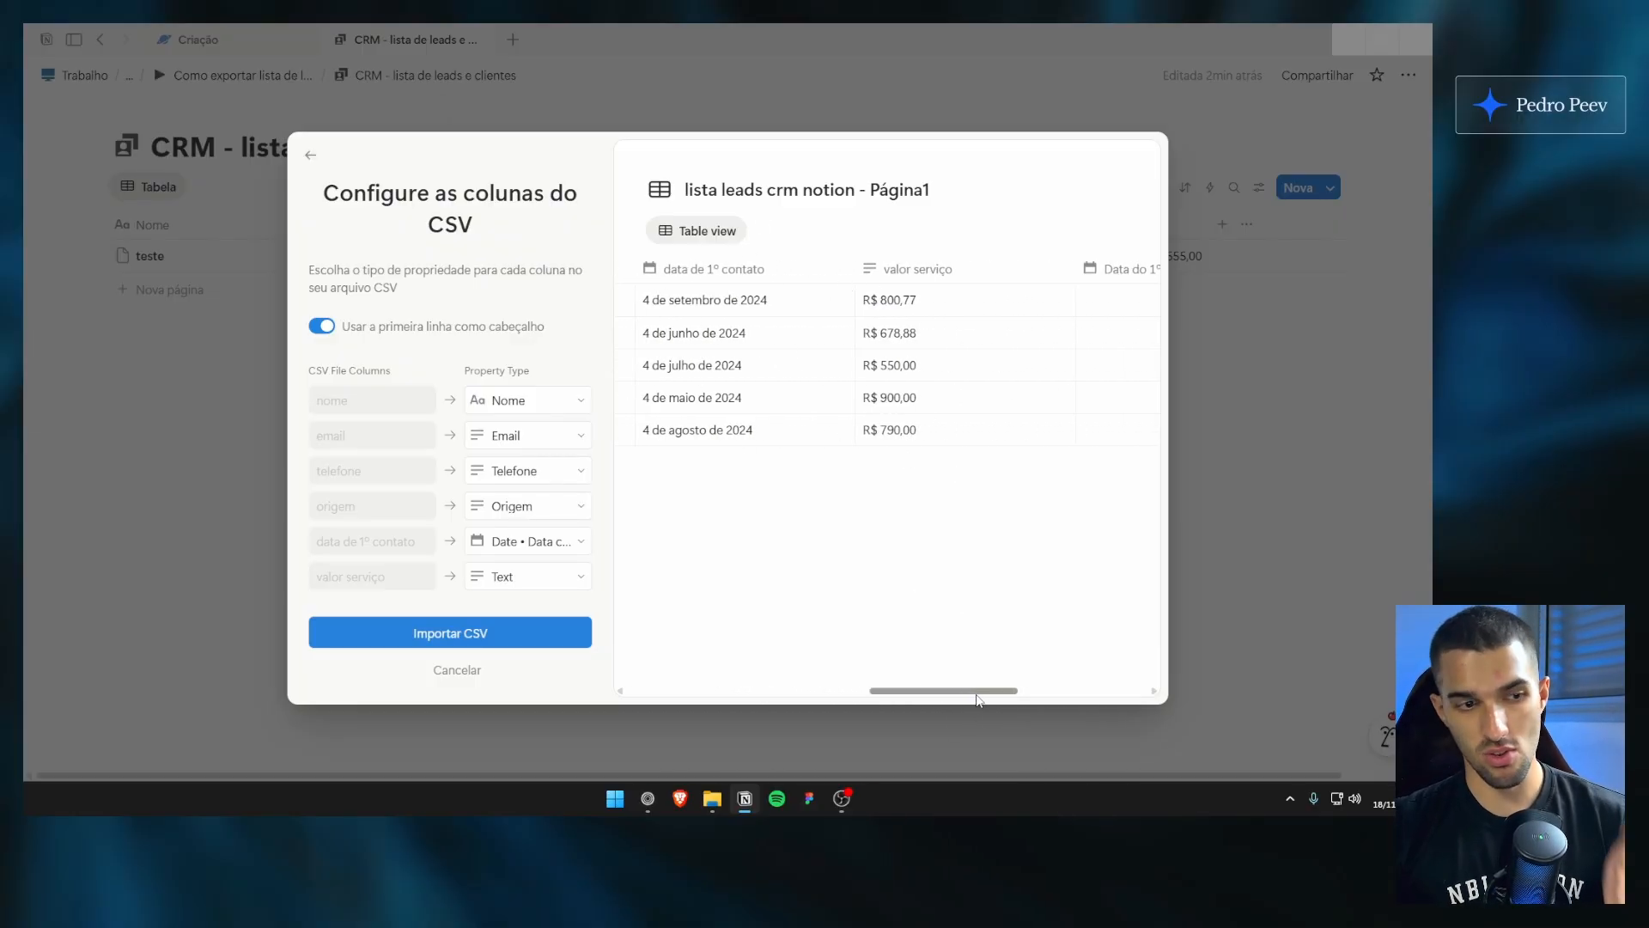
drag(973, 694, 430, 348)
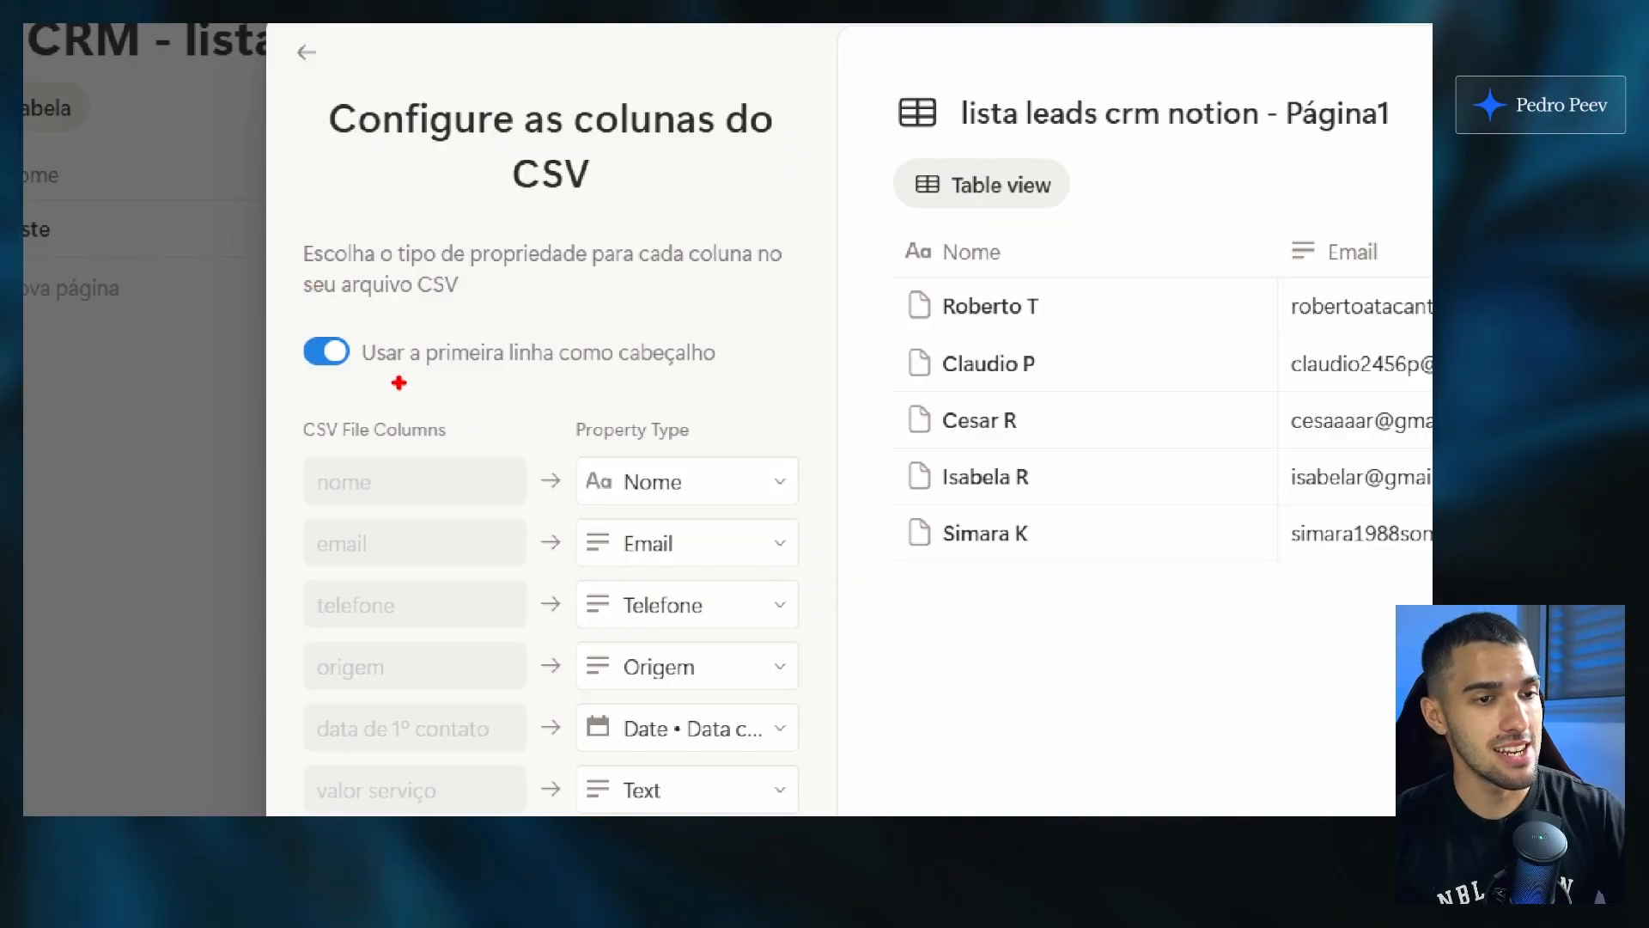
Step: Review the header row in Google Sheets, then switch off Usar a primeira linha como cabeçalho
mouse_move(337, 311)
mouse_down()
mouse_move(239, 316)
mouse_move(708, 409)
mouse_move(735, 388)
mouse_up()
click(648, 798)
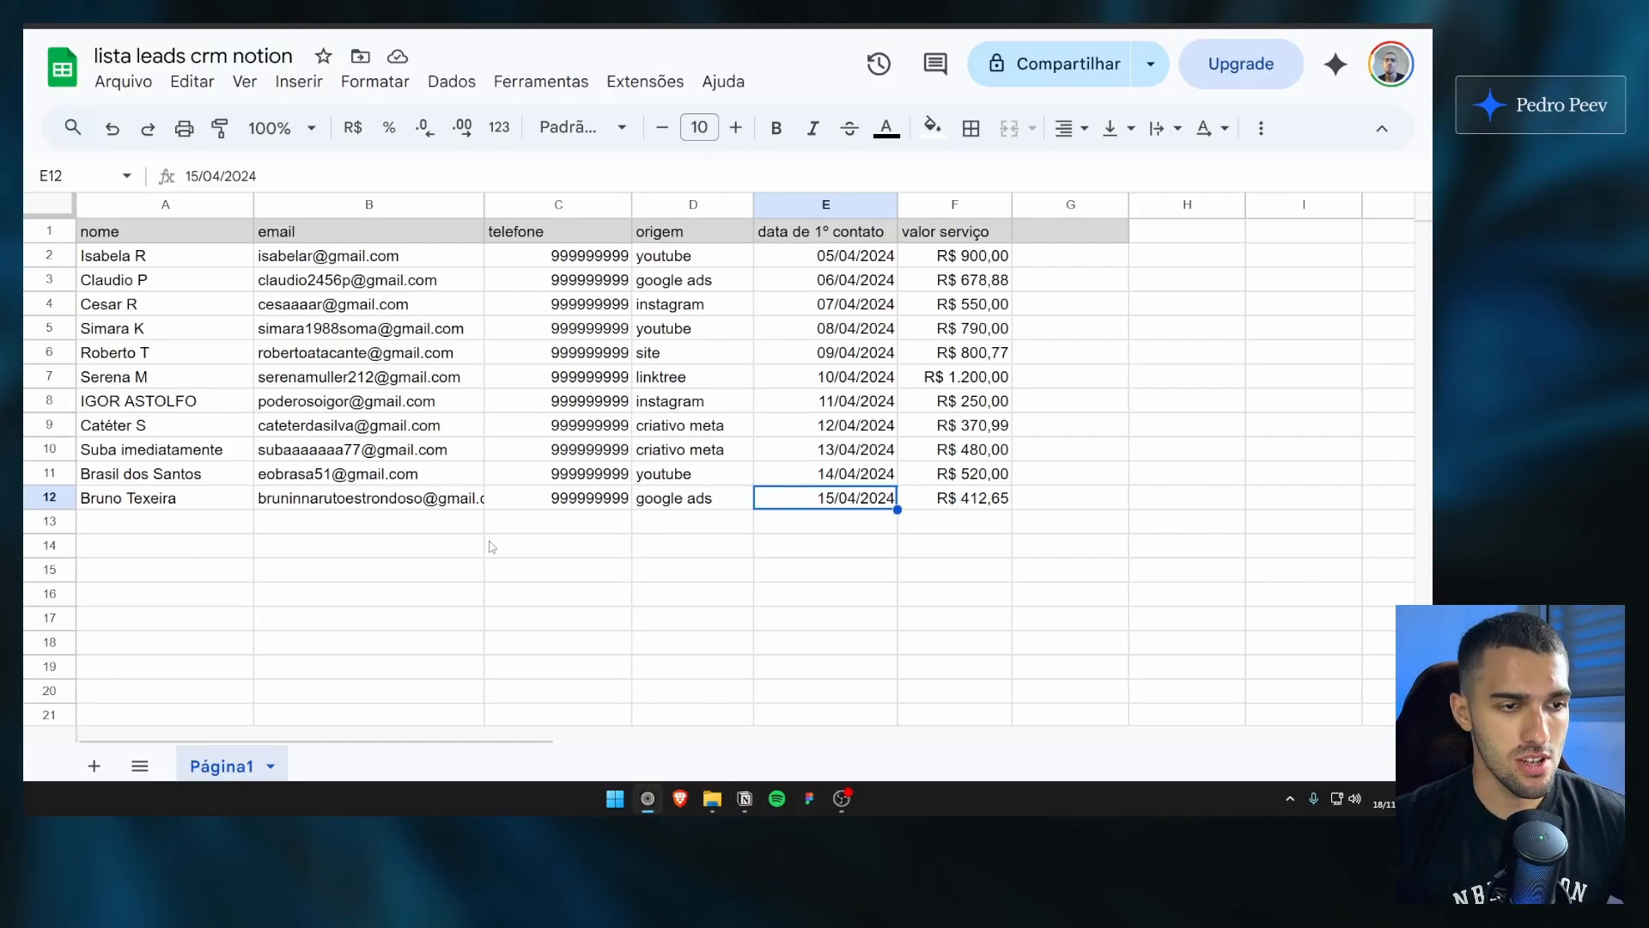
click(147, 242)
drag(147, 237, 960, 241)
click(964, 240)
click(745, 797)
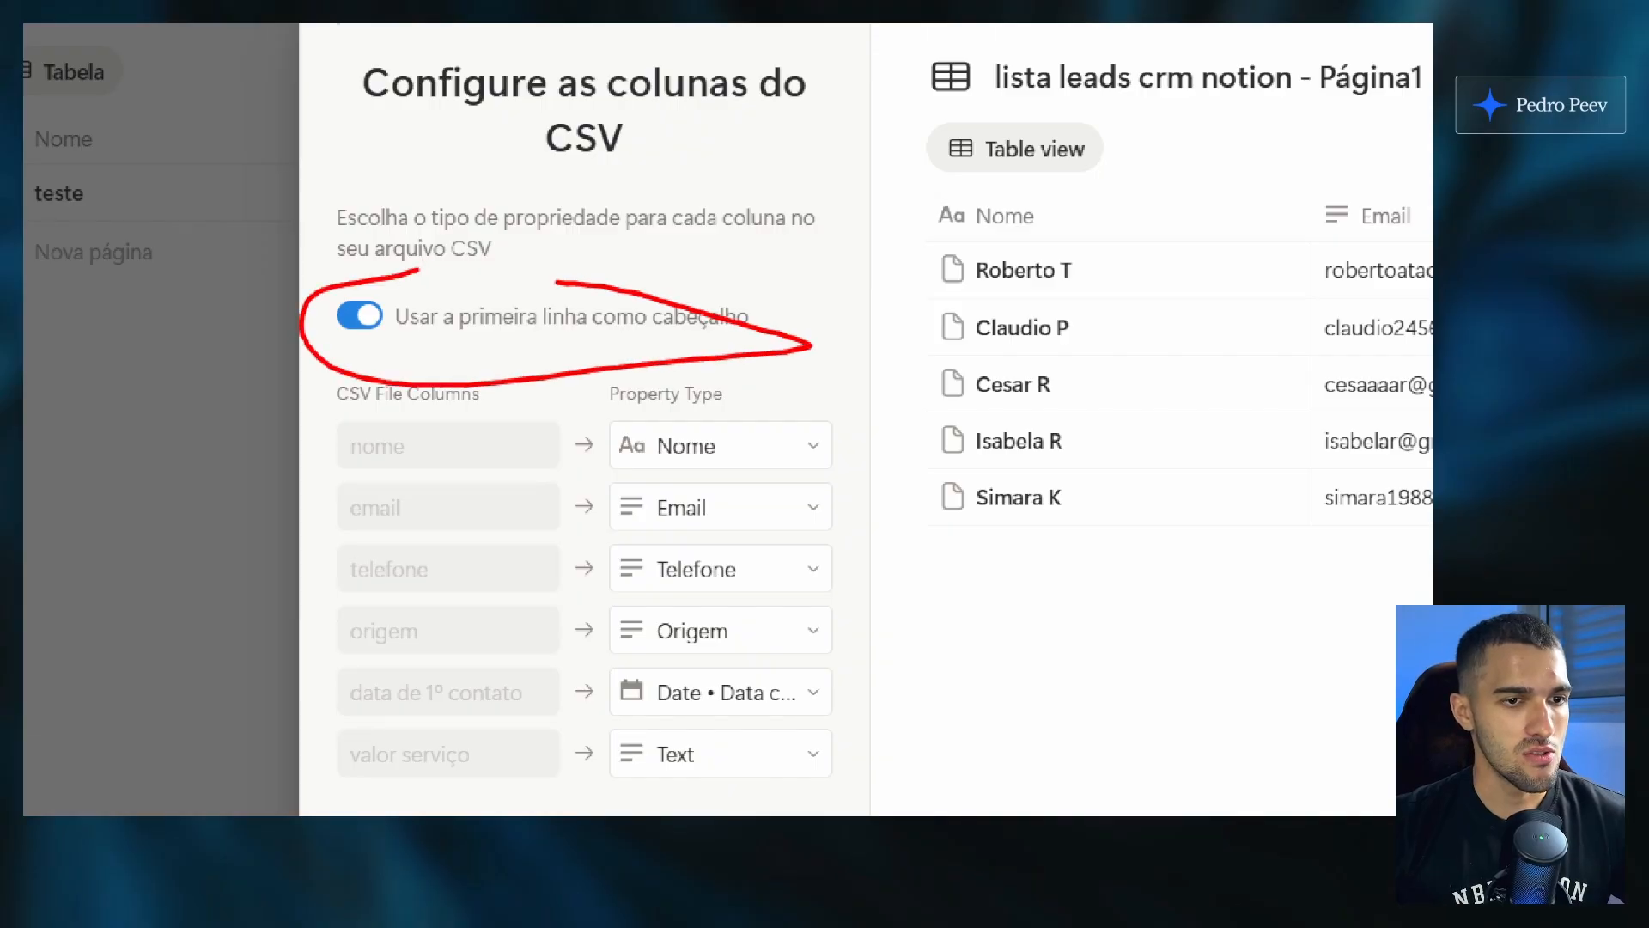
click(326, 325)
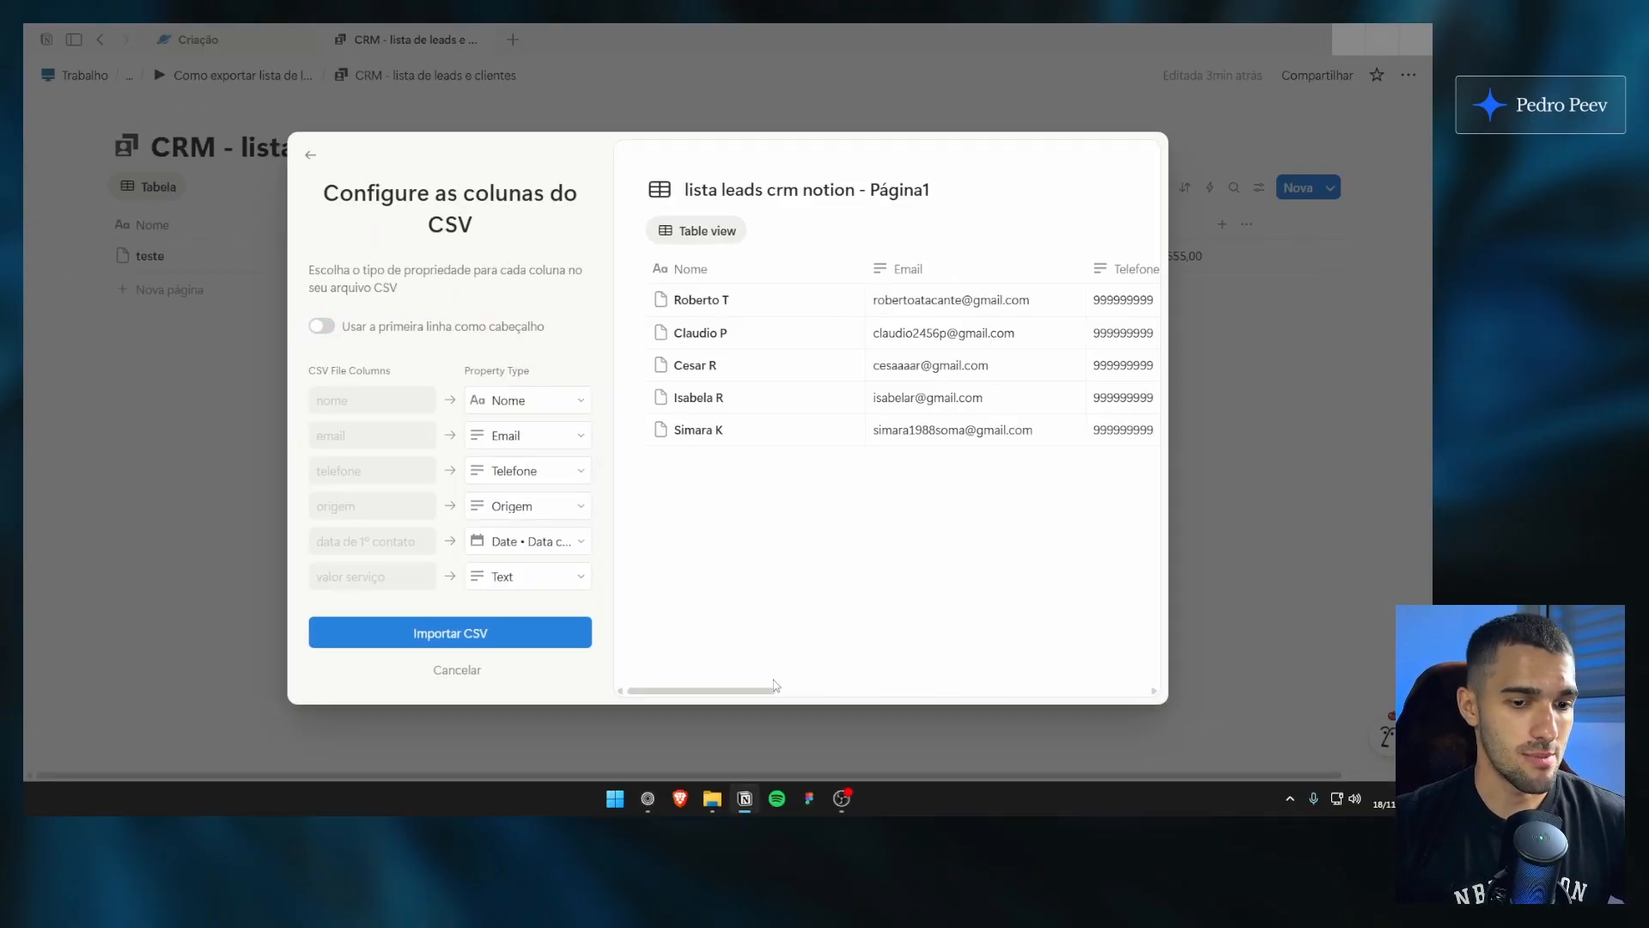
Step: Switch Usar a primeira linha como cabeçalho back on in the CSV import
mouse_move(774, 685)
mouse_down()
mouse_move(1071, 679)
mouse_move(776, 678)
mouse_up()
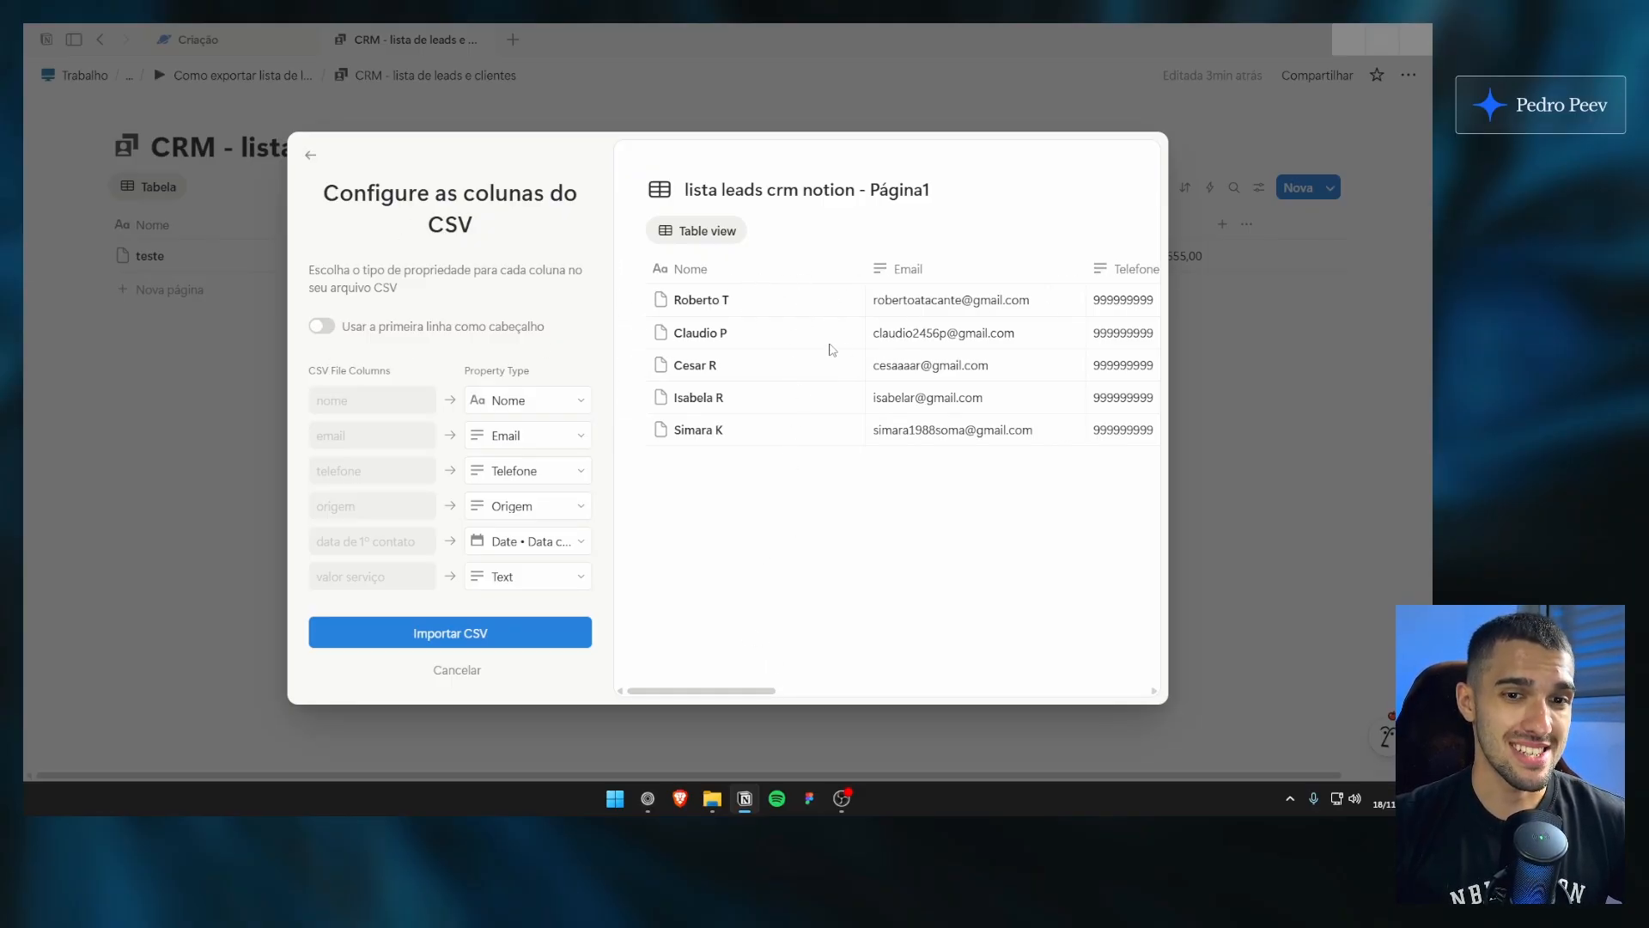
scroll(828, 395, right, 8)
scroll(829, 400, left, 10)
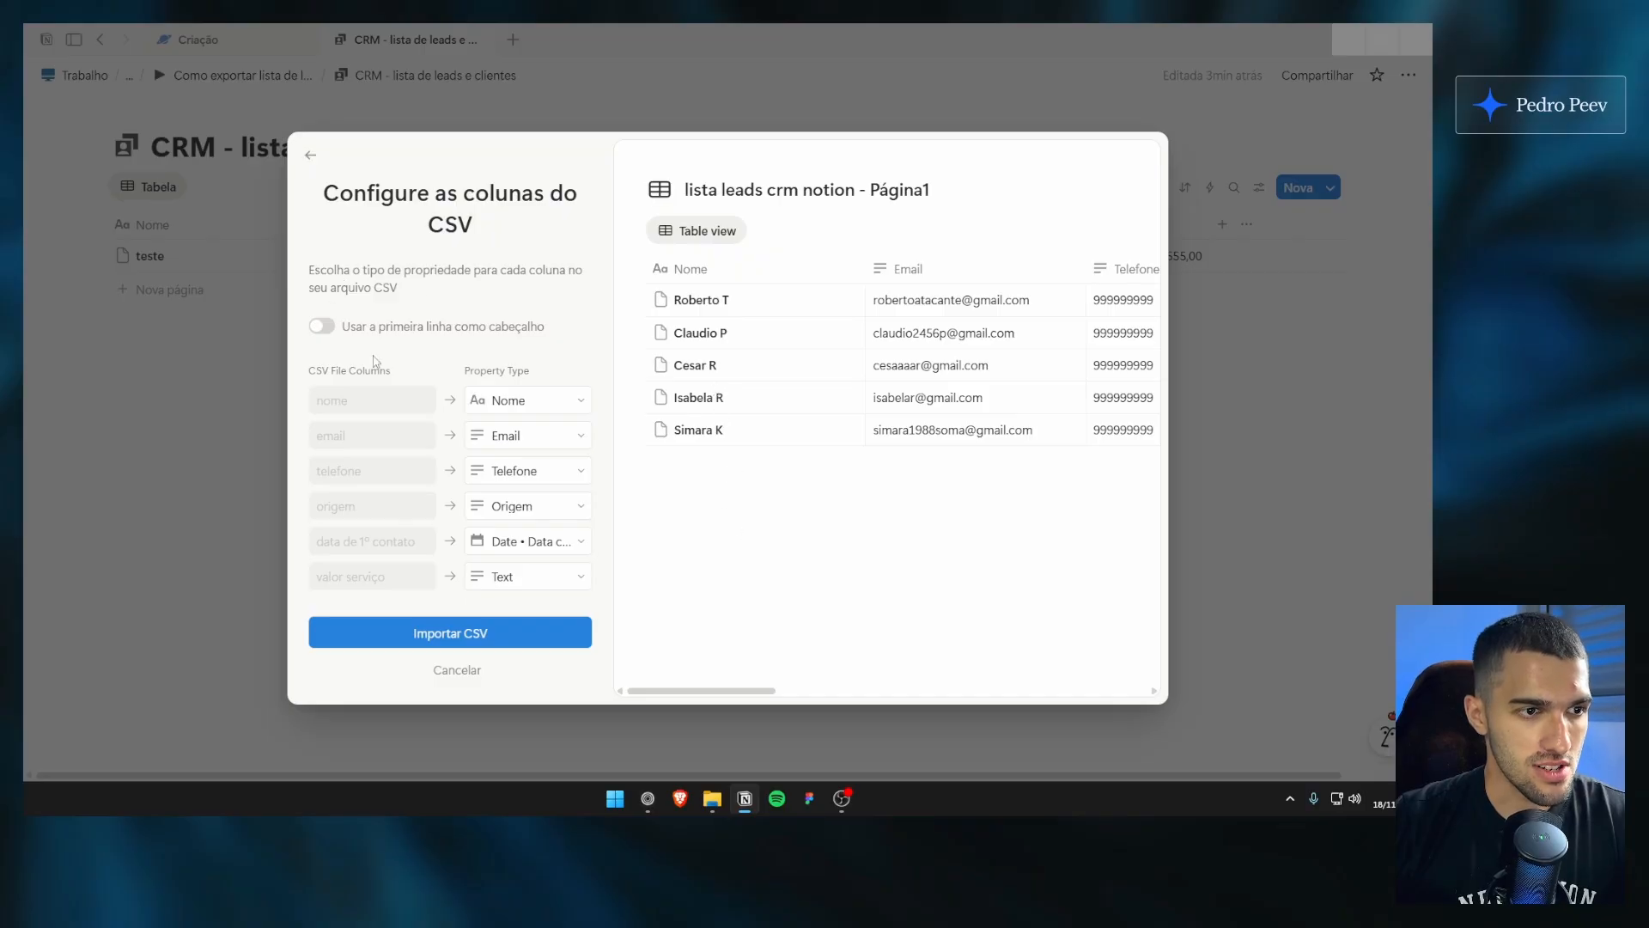
click(502, 322)
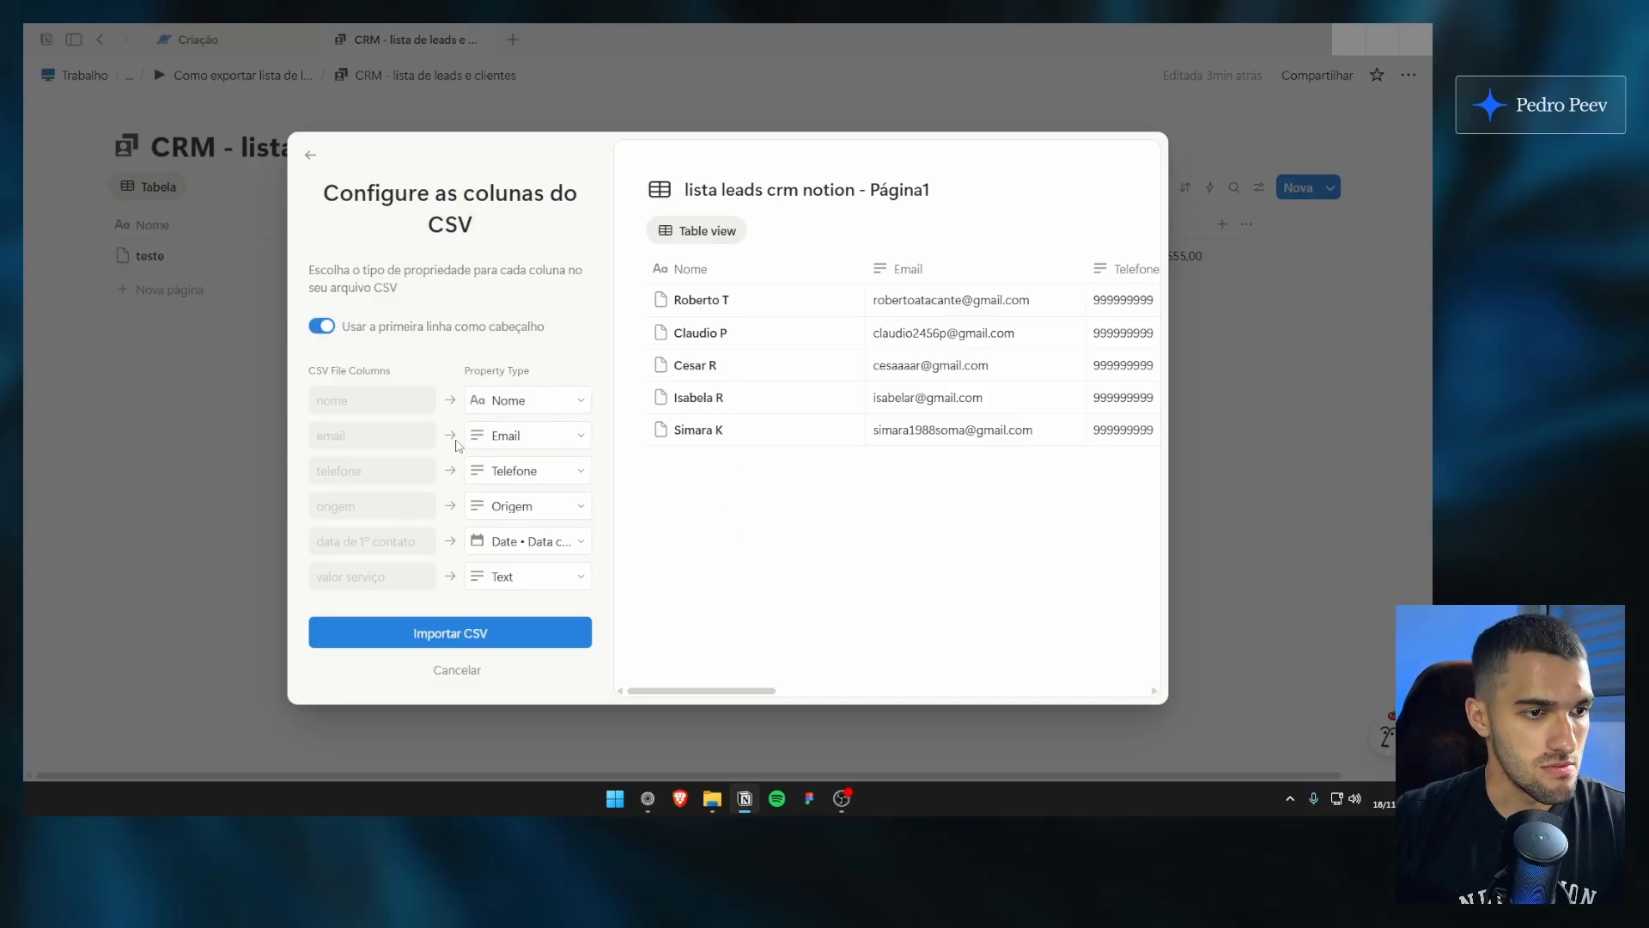
Step: Check the Email, Telefone and Origem property type lists, leaving them unchanged
click(527, 440)
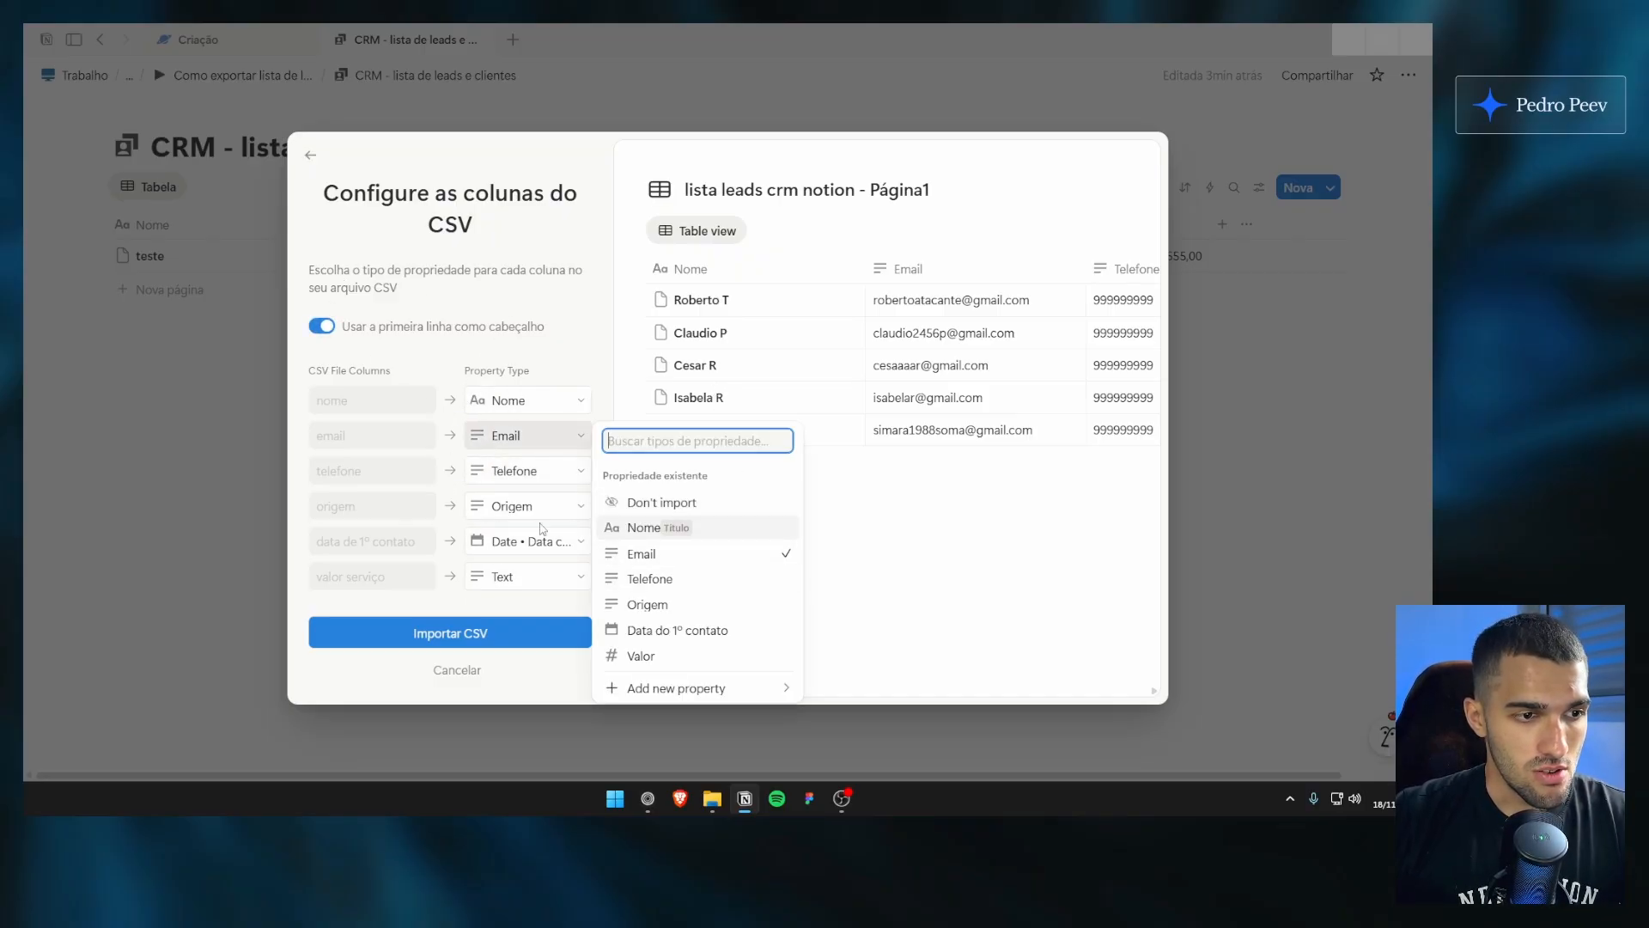
click(580, 477)
click(549, 470)
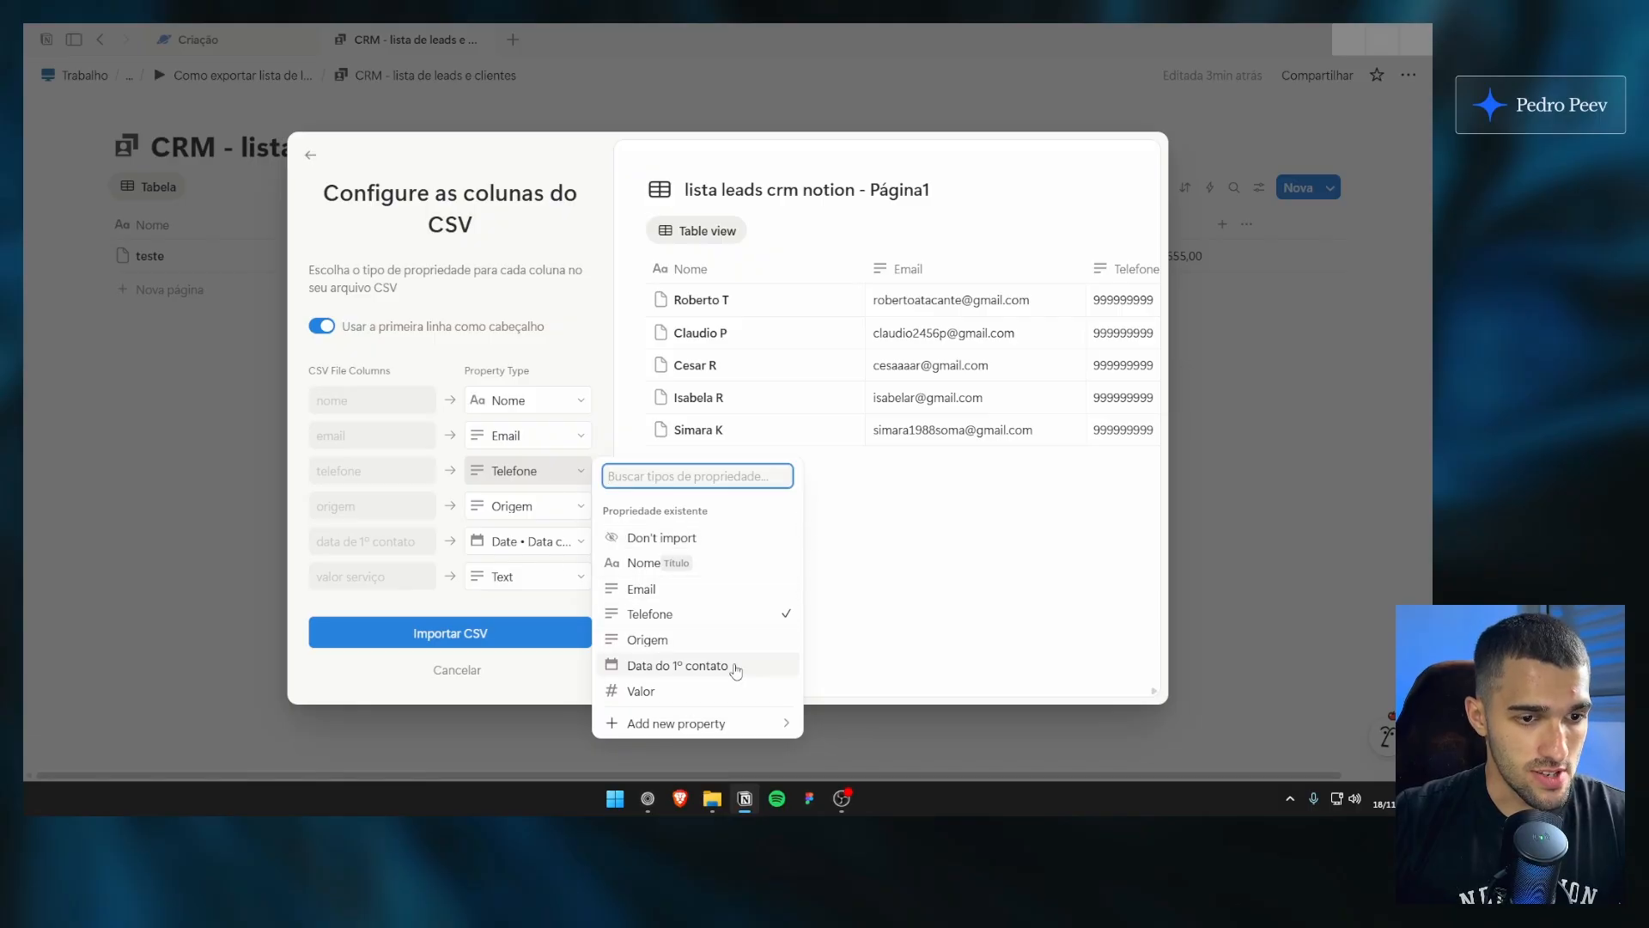
click(433, 492)
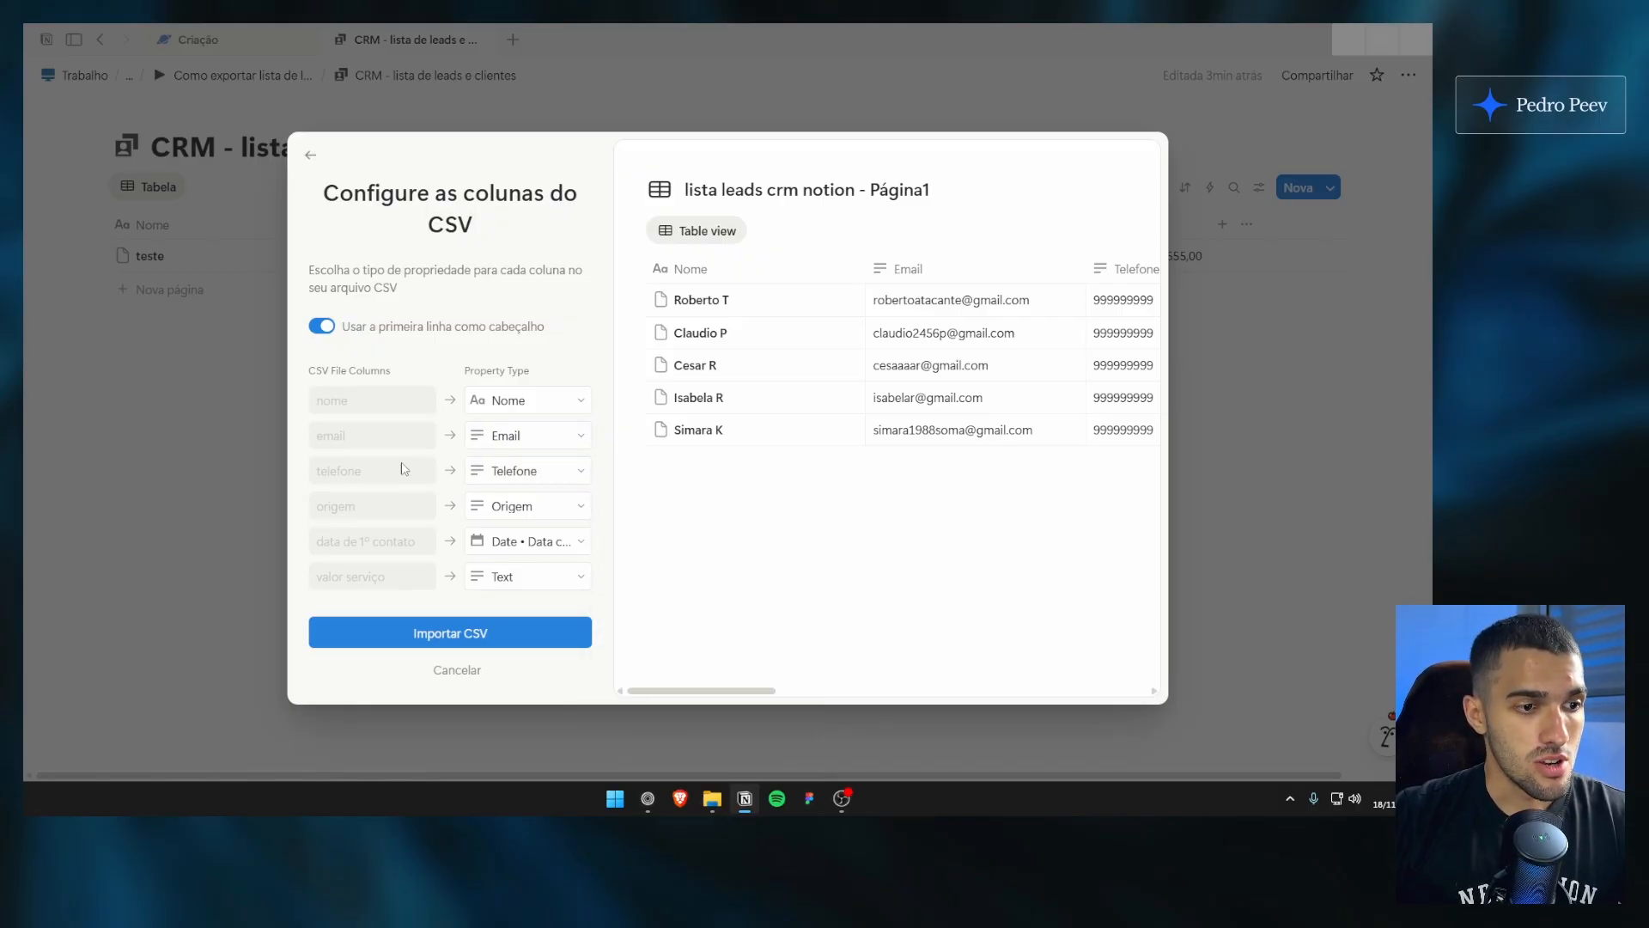
click(534, 481)
click(405, 519)
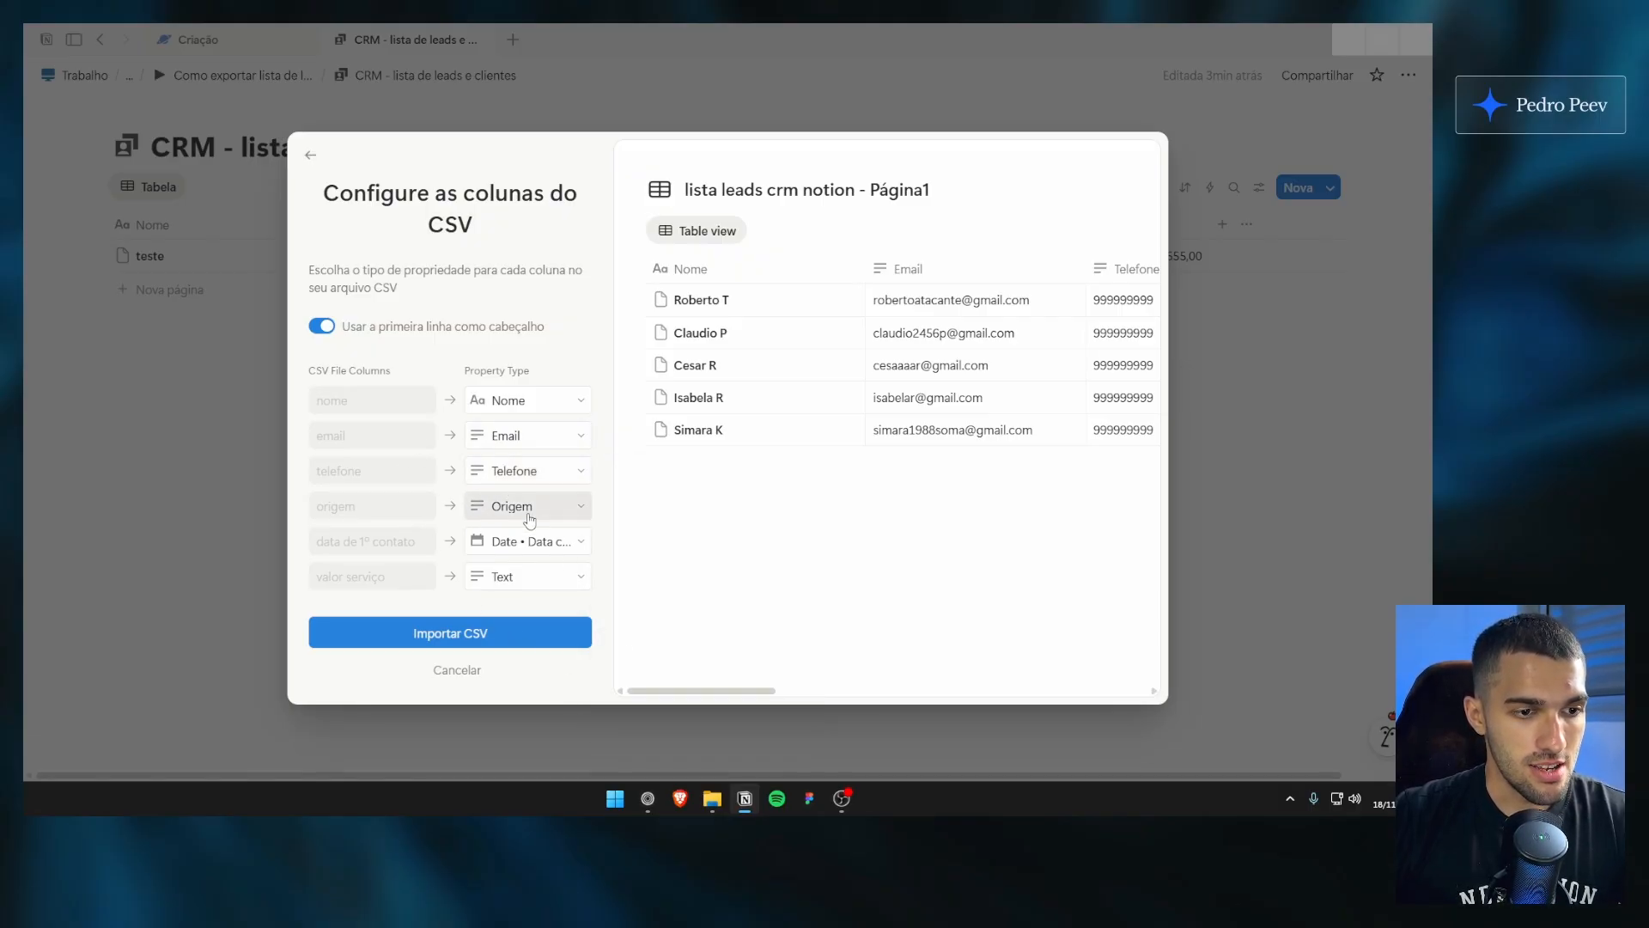
click(532, 509)
click(516, 598)
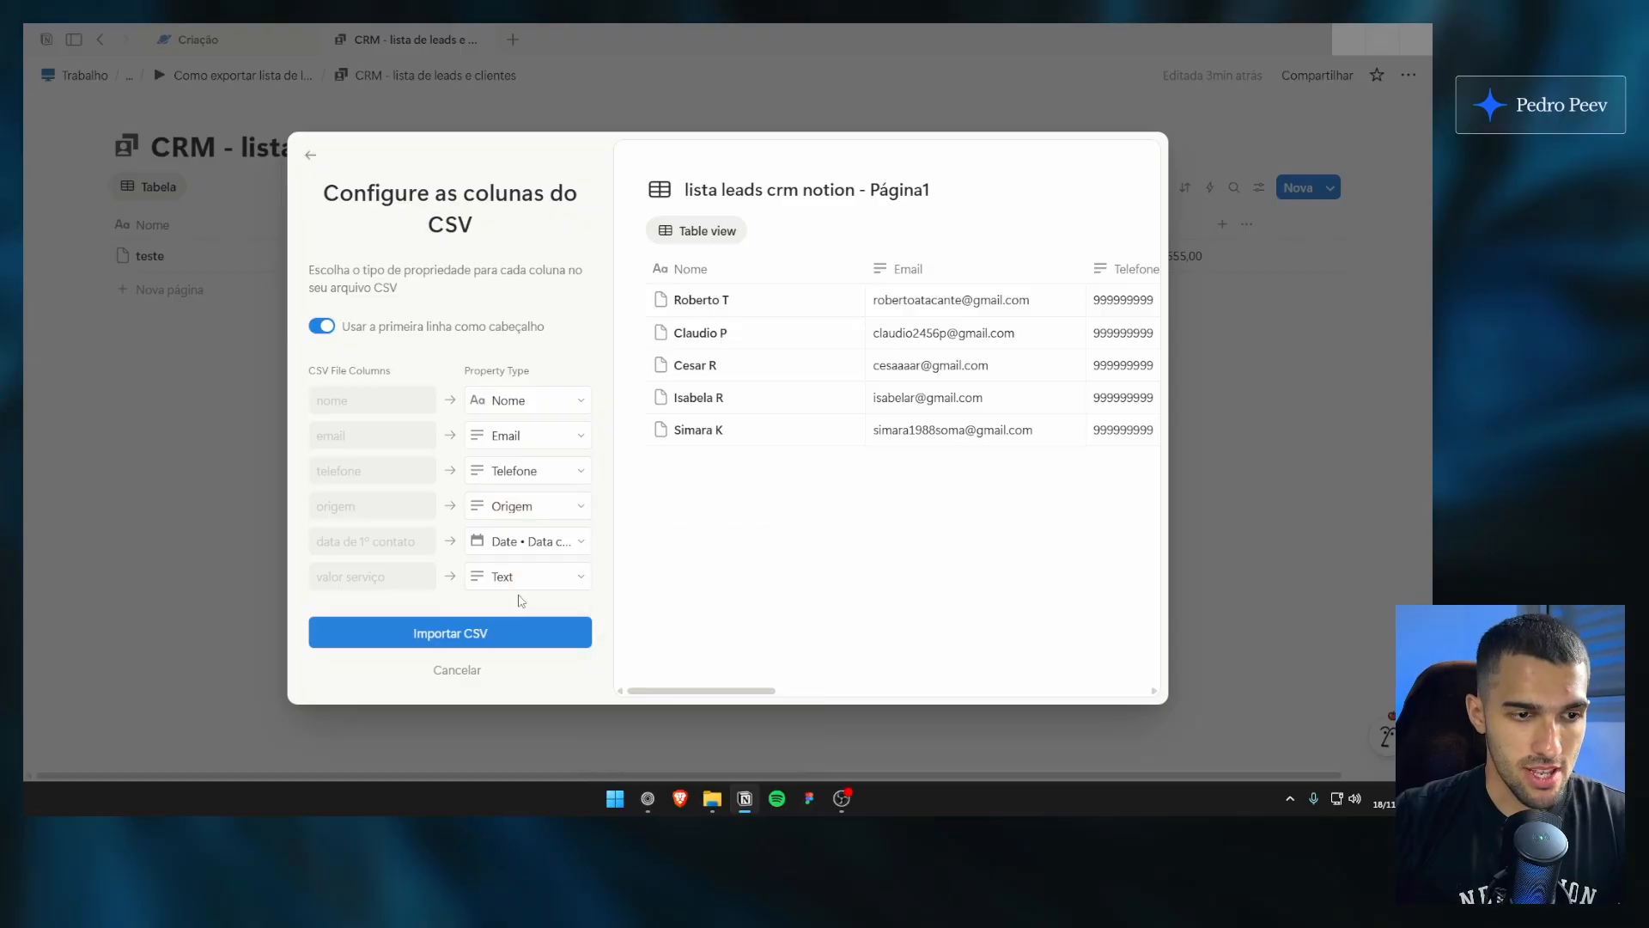
Step: Look over the date column's property choices without changing the mapping
click(539, 550)
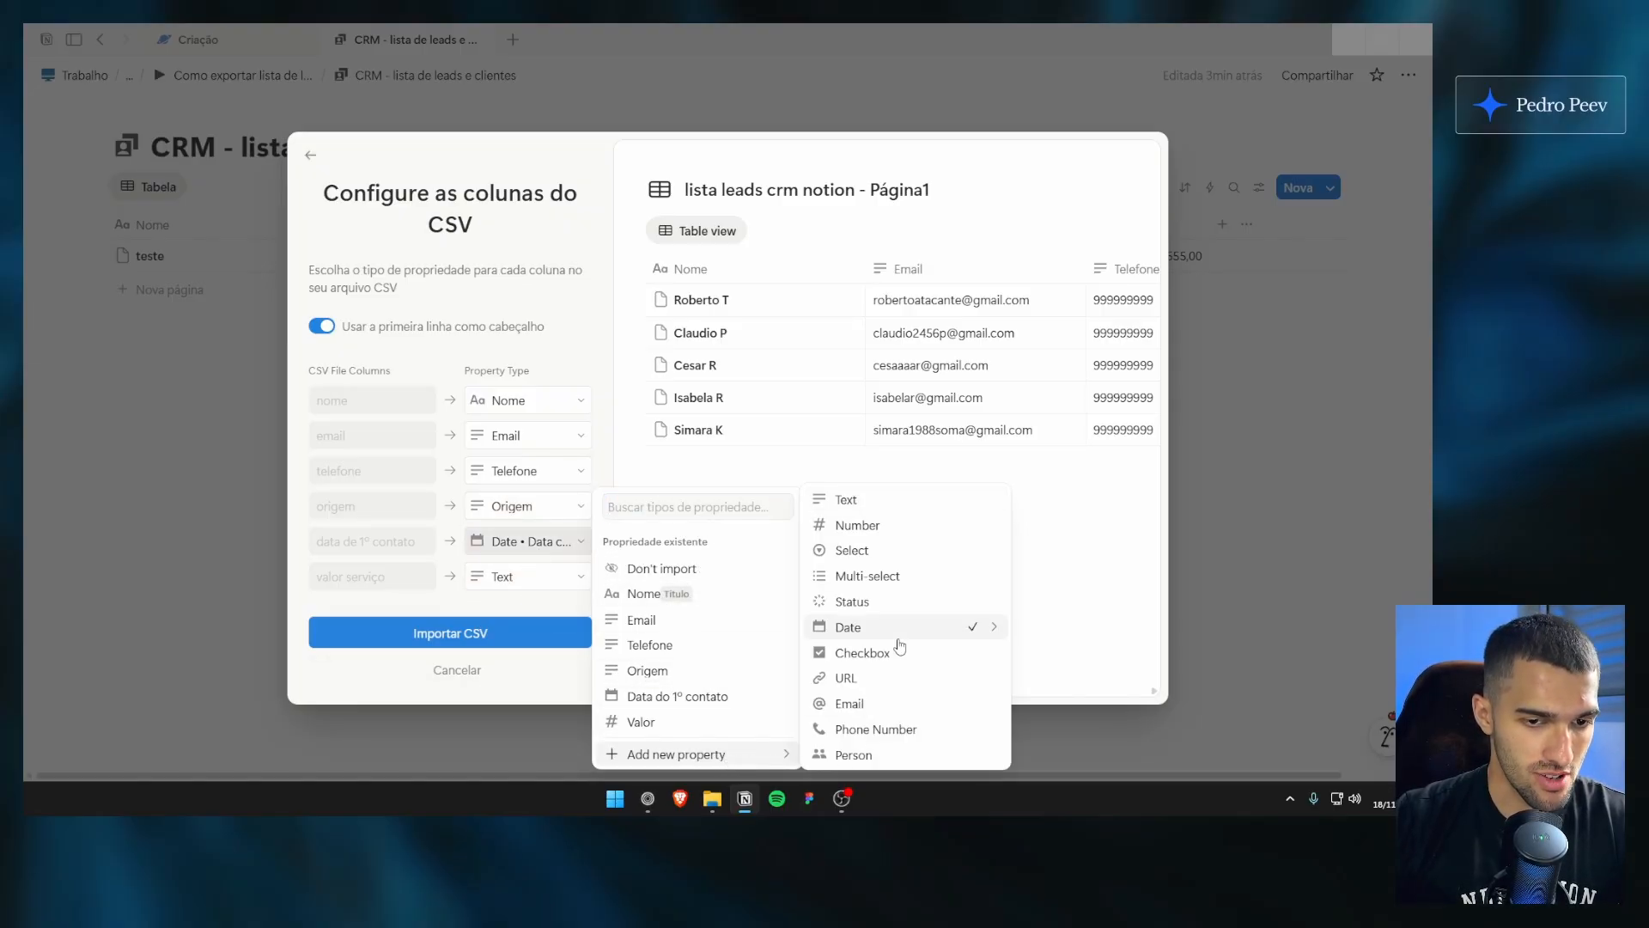
click(781, 529)
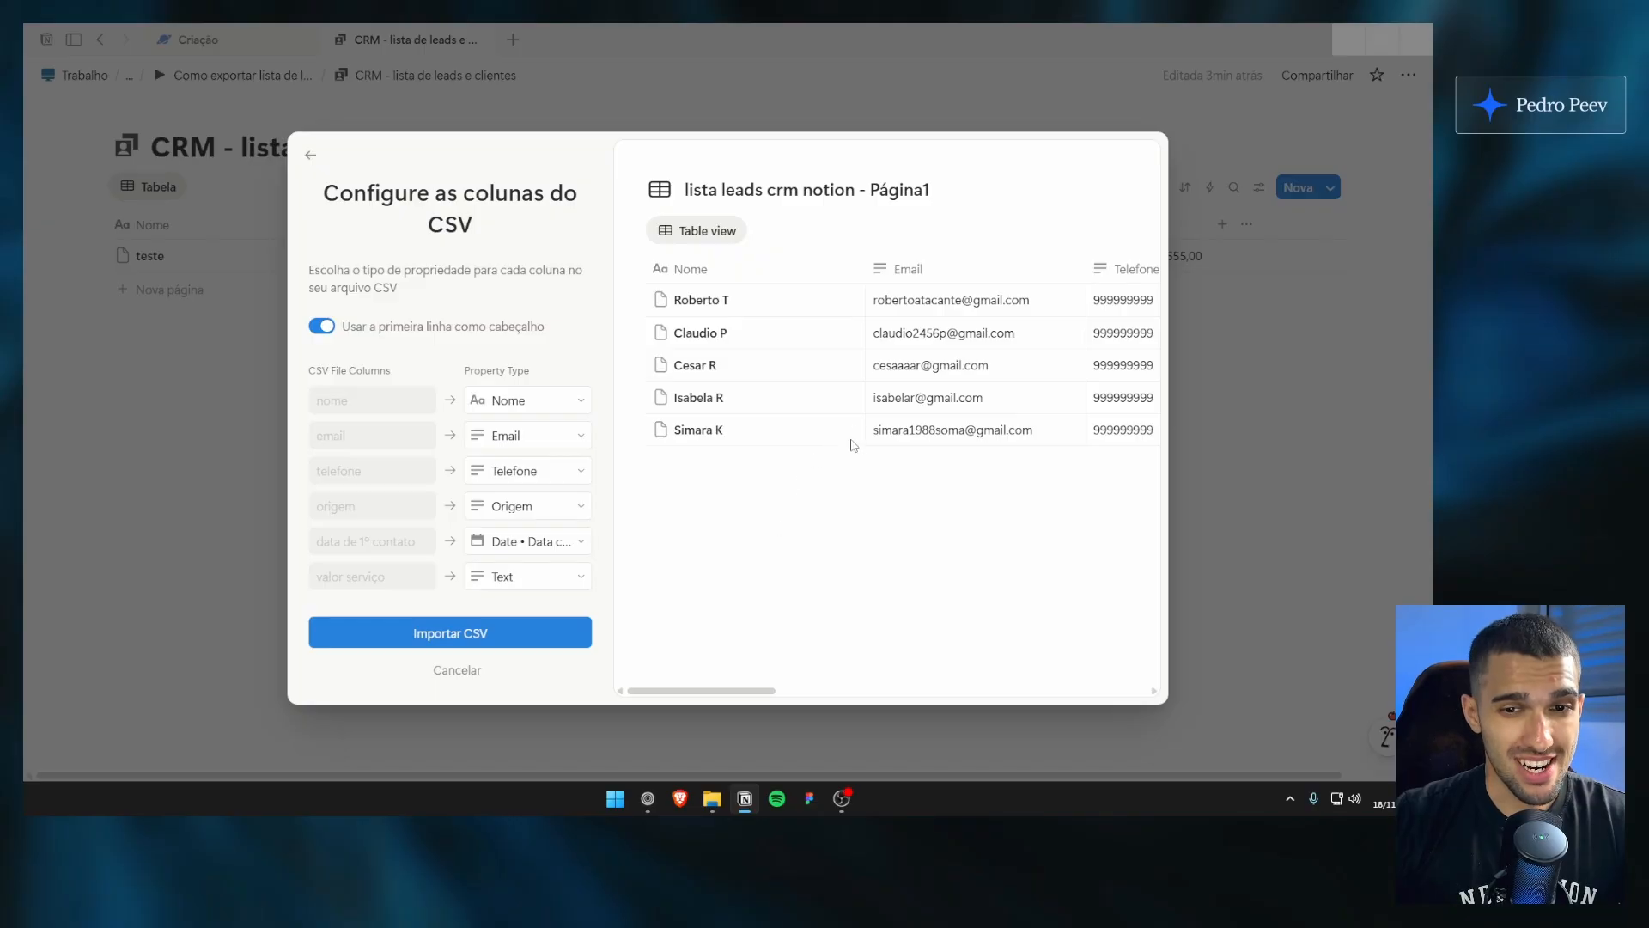
drag(770, 690, 1016, 653)
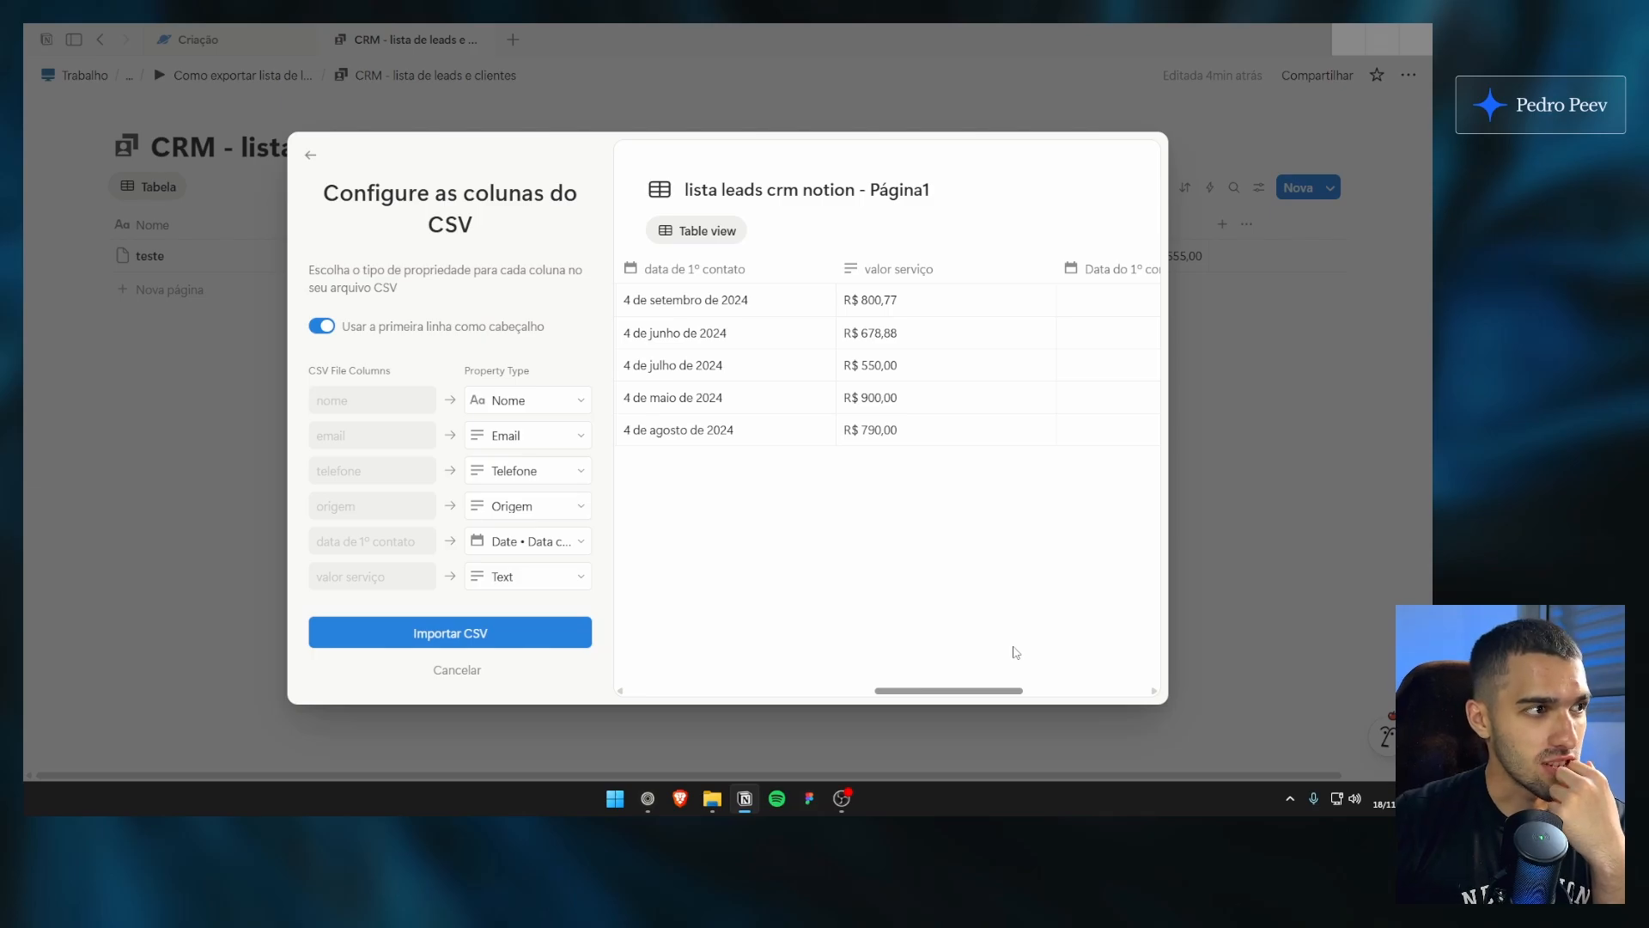
drag(1016, 653, 1004, 671)
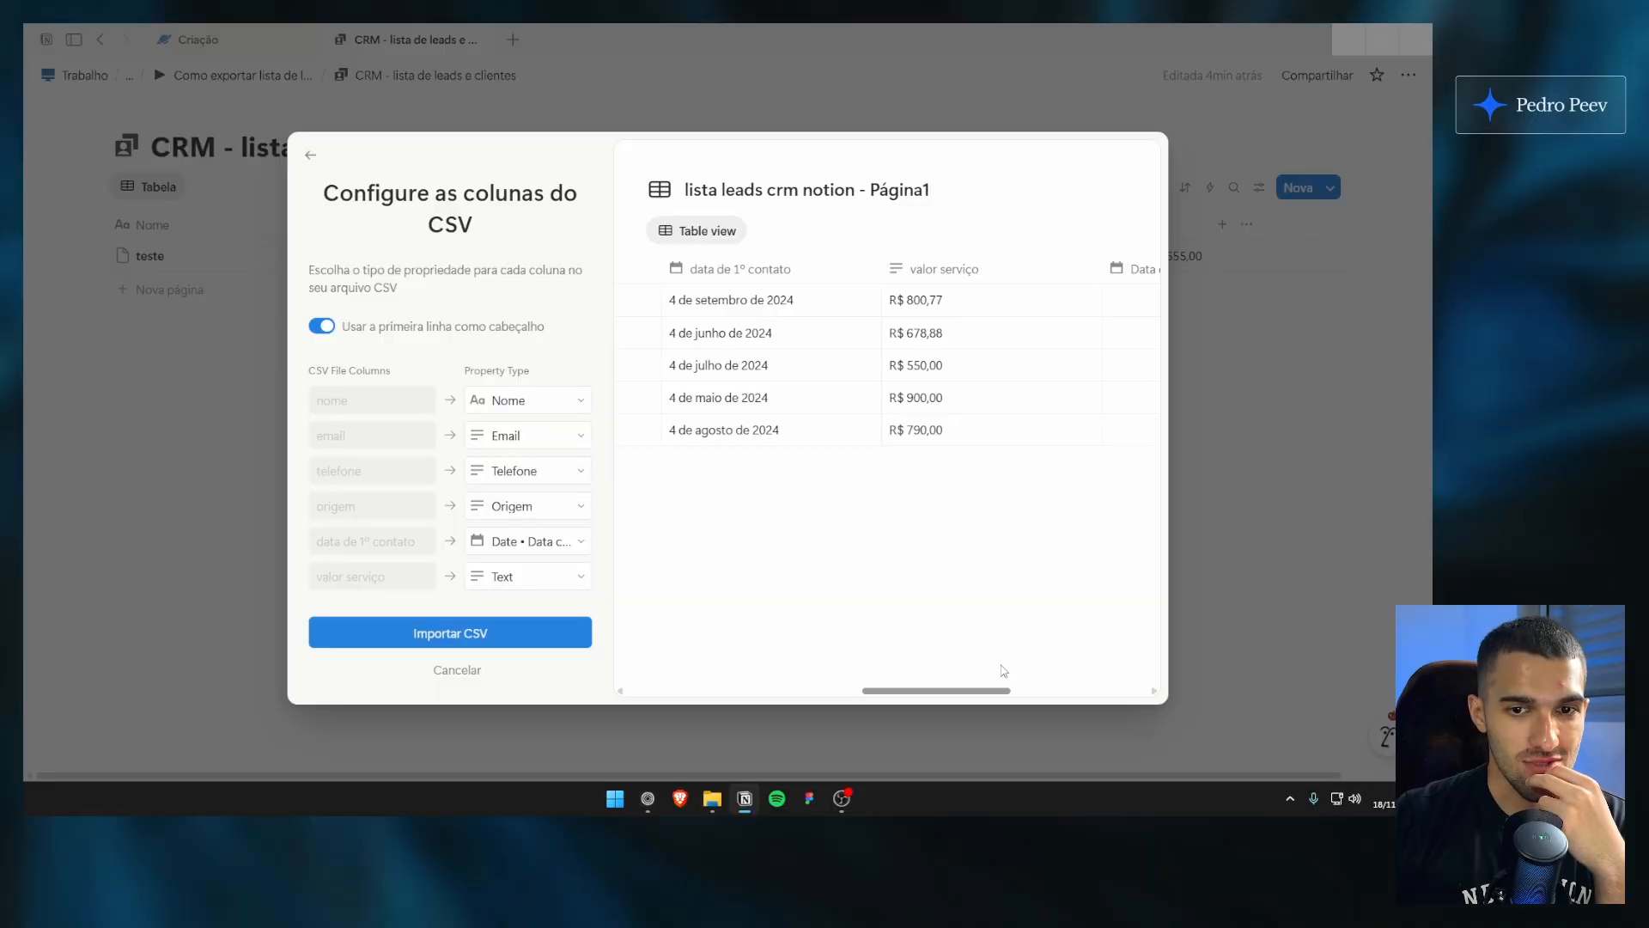
Step: Map the CSV date column to the Data do 1º contato property
click(578, 548)
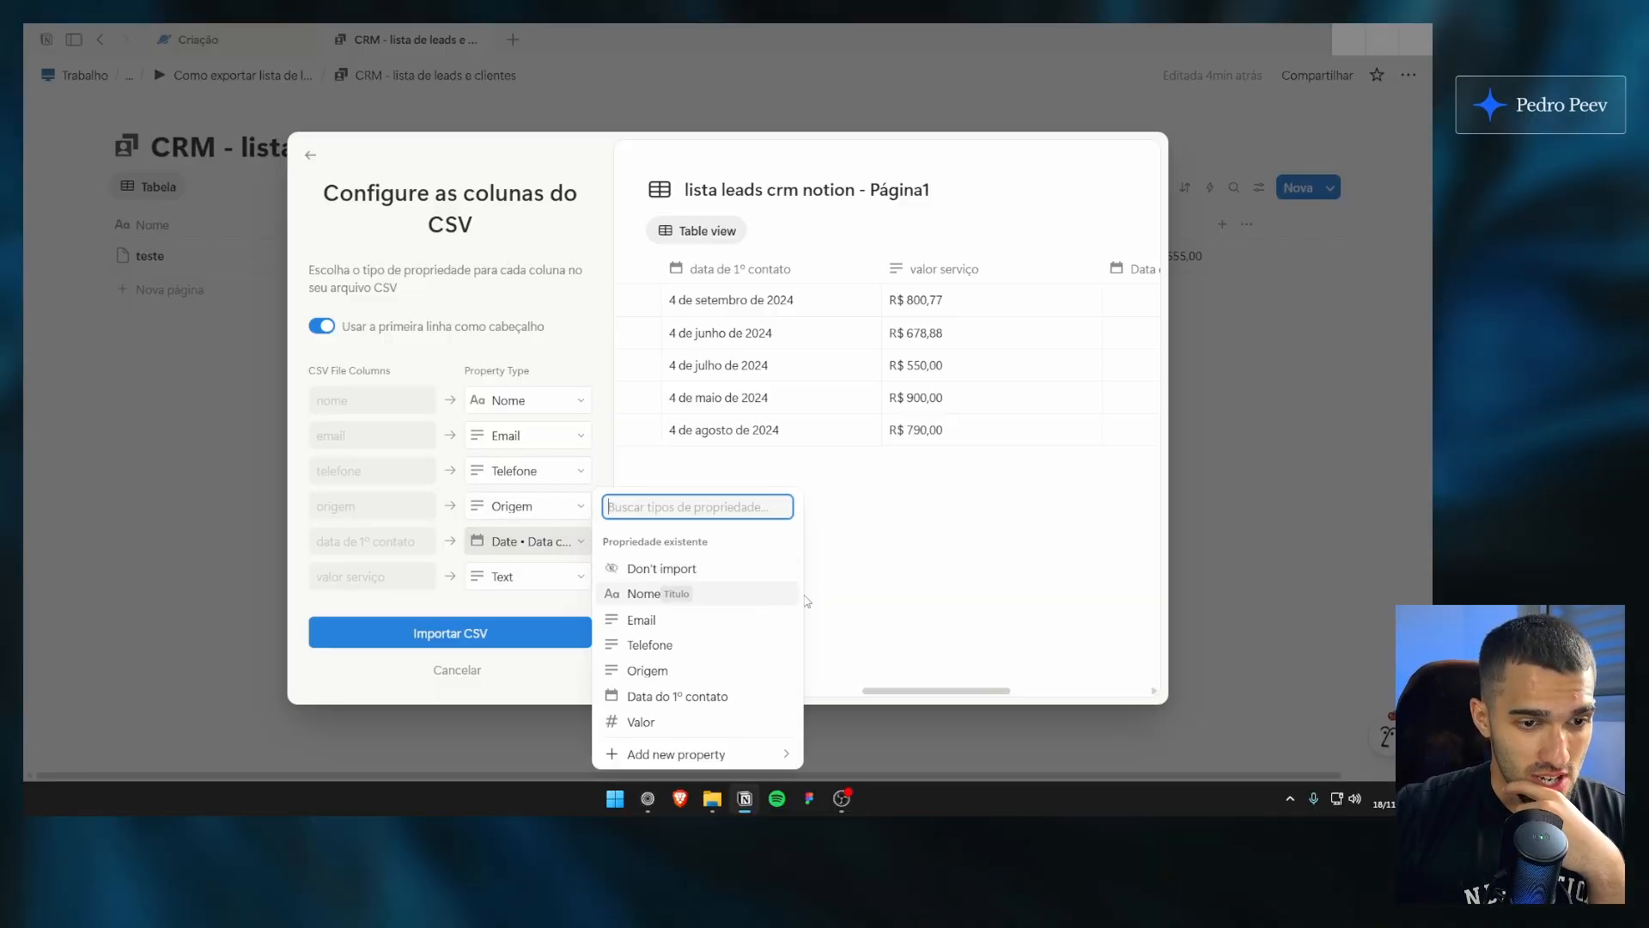
click(883, 598)
click(573, 546)
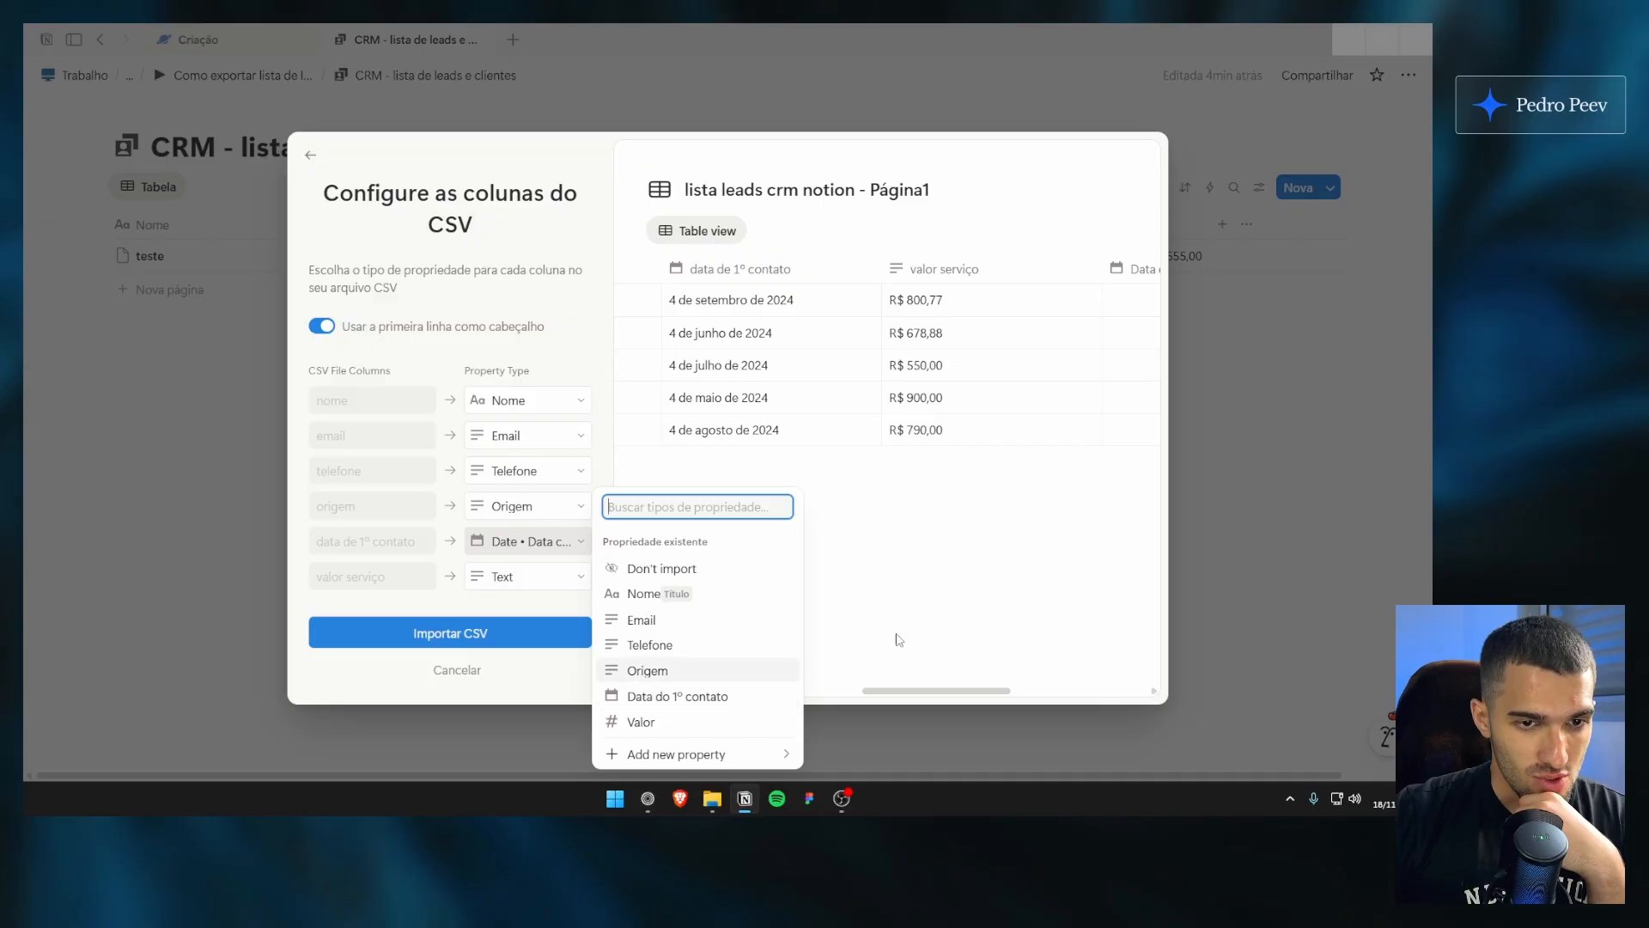
mouse_move(687, 753)
mouse_move(939, 645)
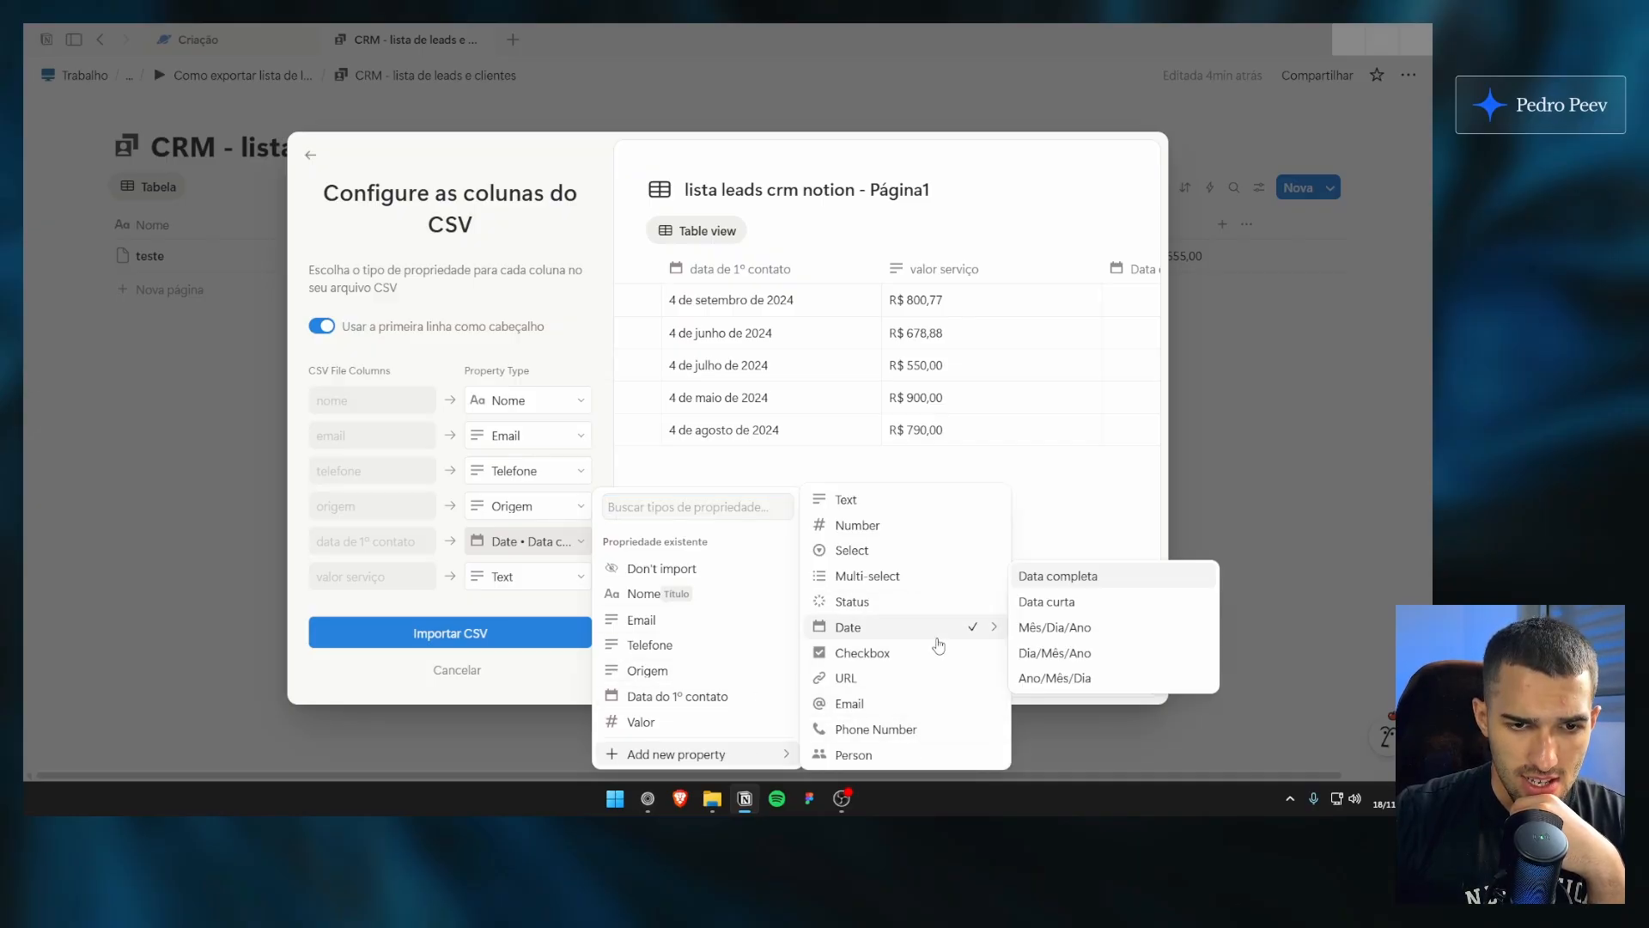
click(719, 698)
drag(933, 699, 880, 697)
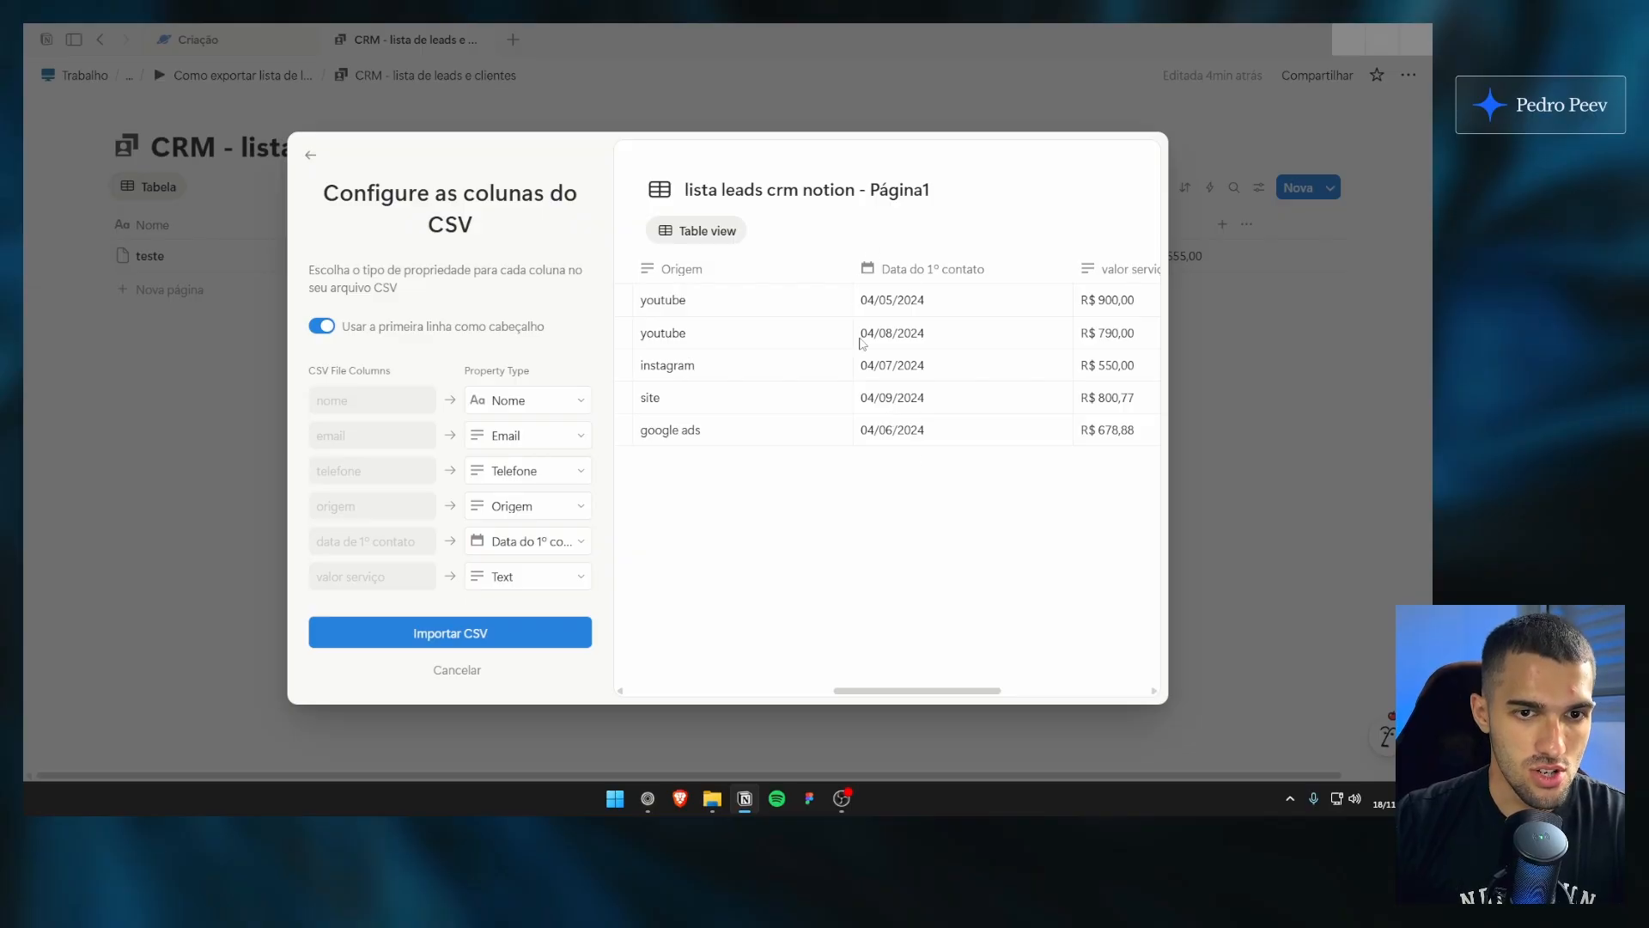
Step: Import the date column as a long-form Date property
click(568, 540)
mouse_move(738, 755)
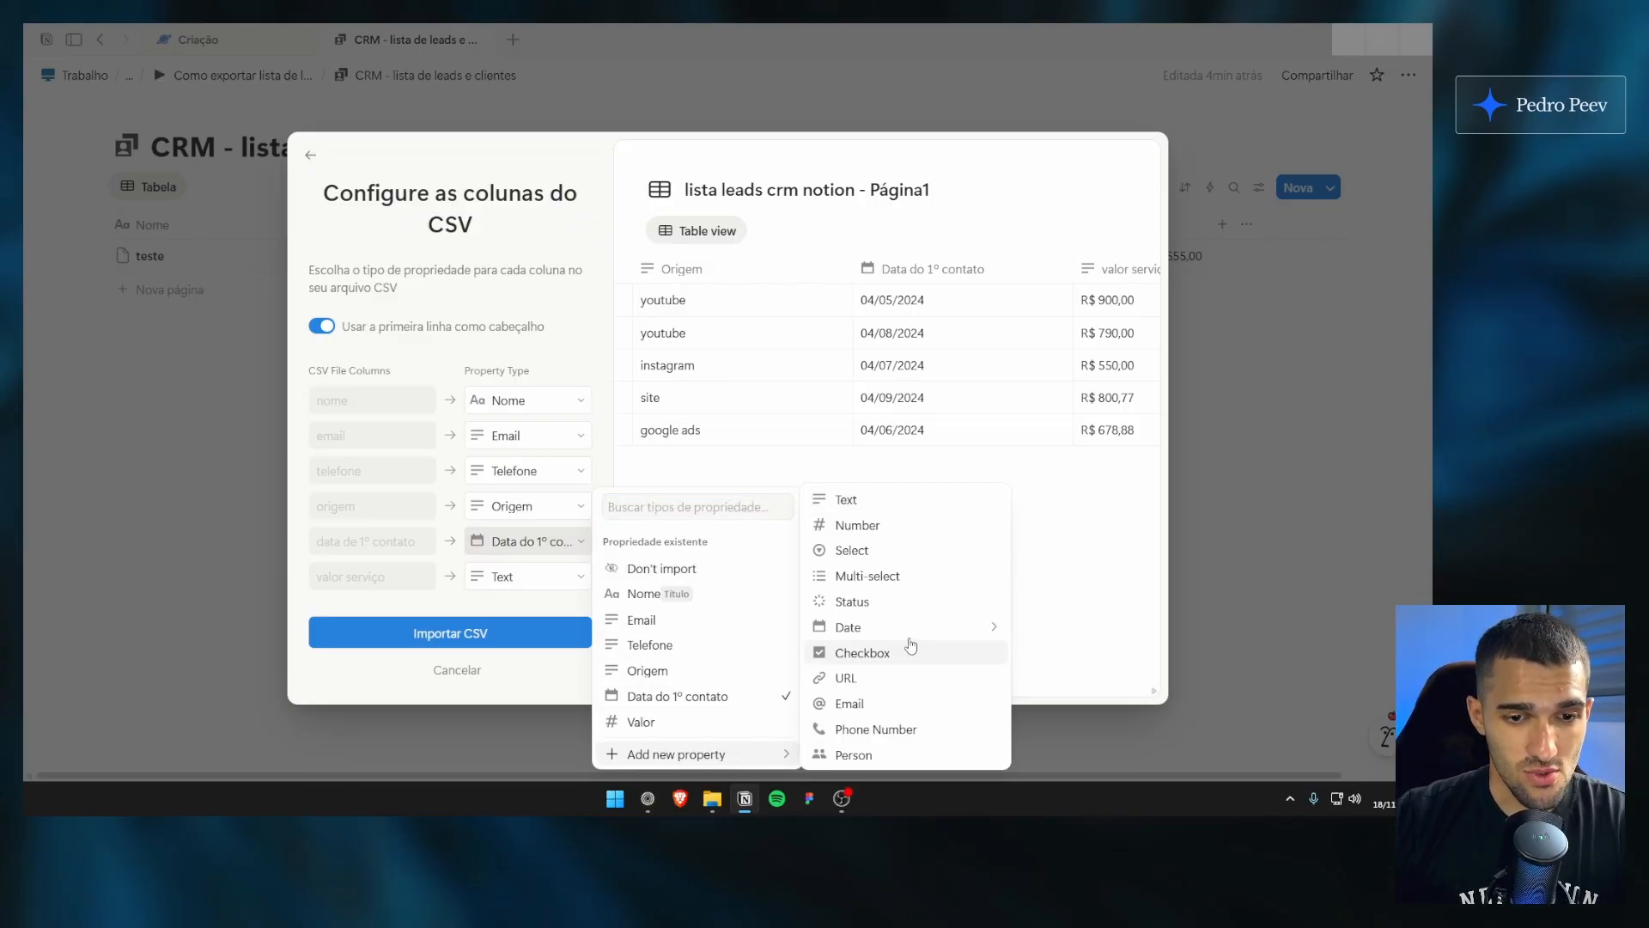
mouse_move(910, 627)
click(1084, 575)
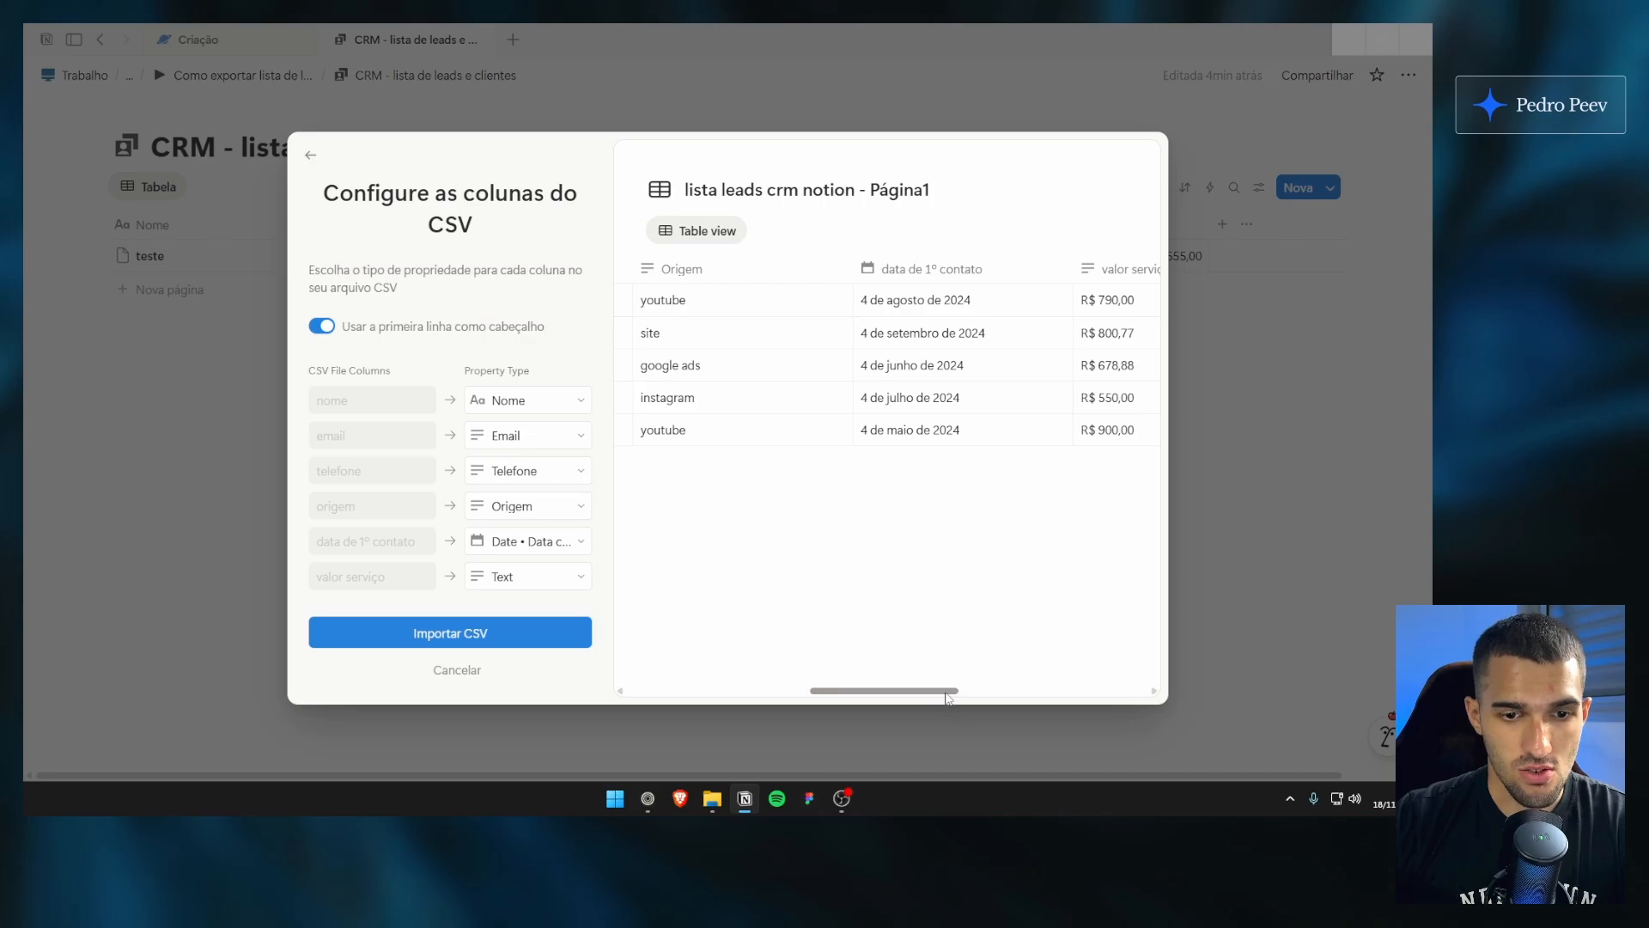
drag(945, 692, 974, 692)
Step: Change the contact date format to Dia/Mês/Ano and bring up the Google Sheets lead list
click(558, 541)
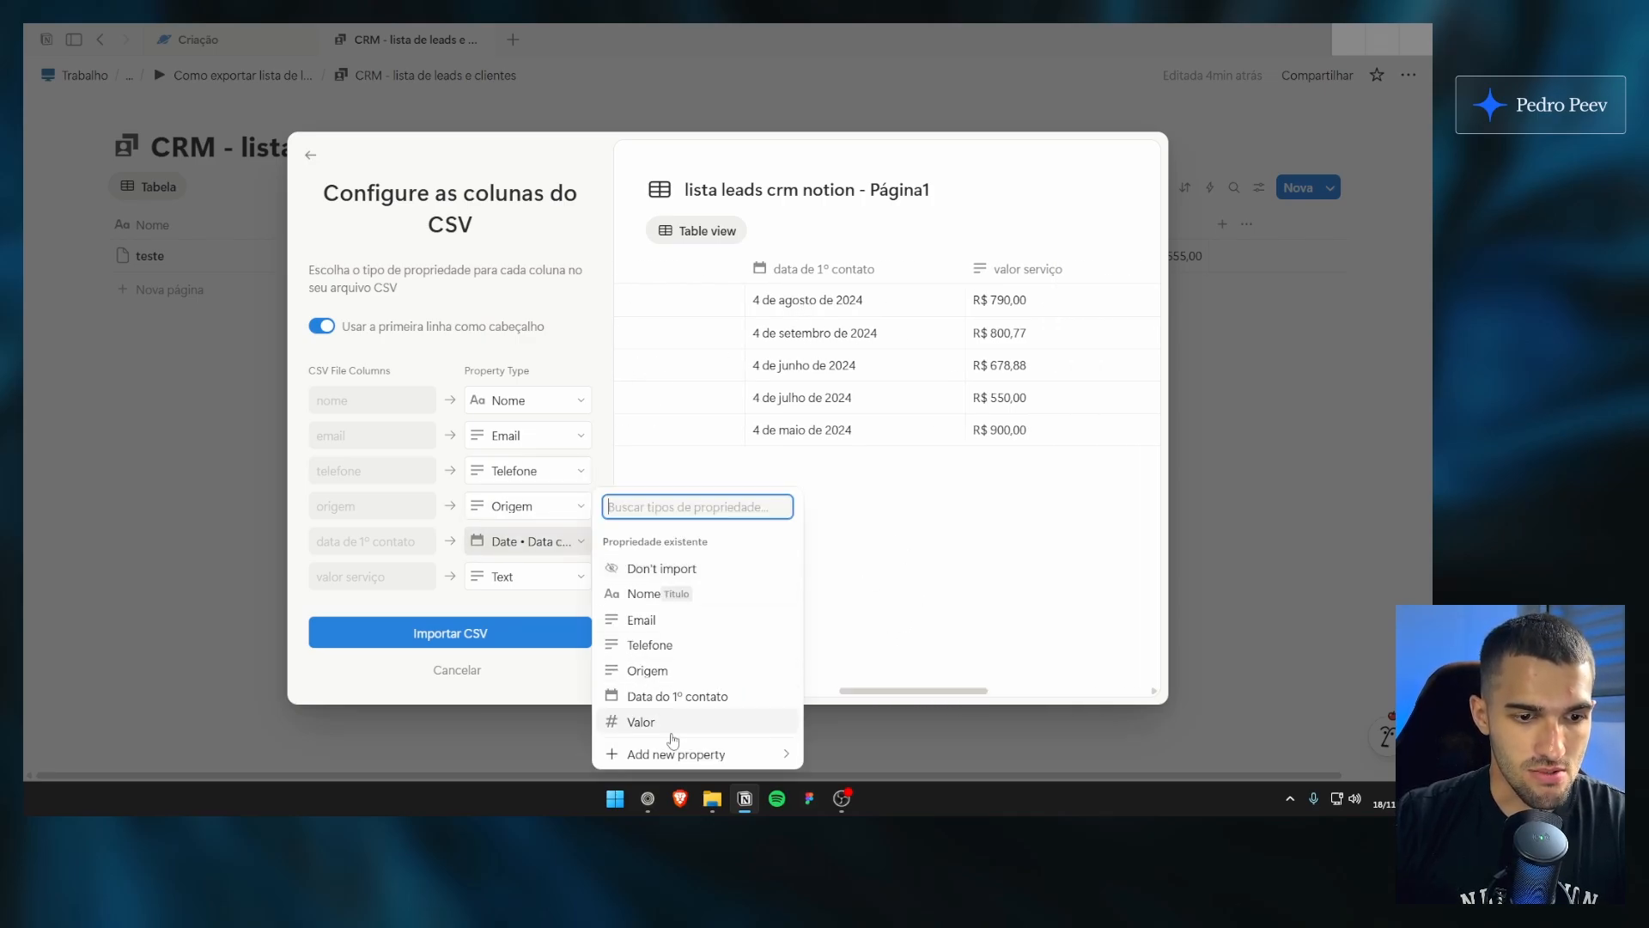
mouse_move(674, 753)
mouse_move(910, 627)
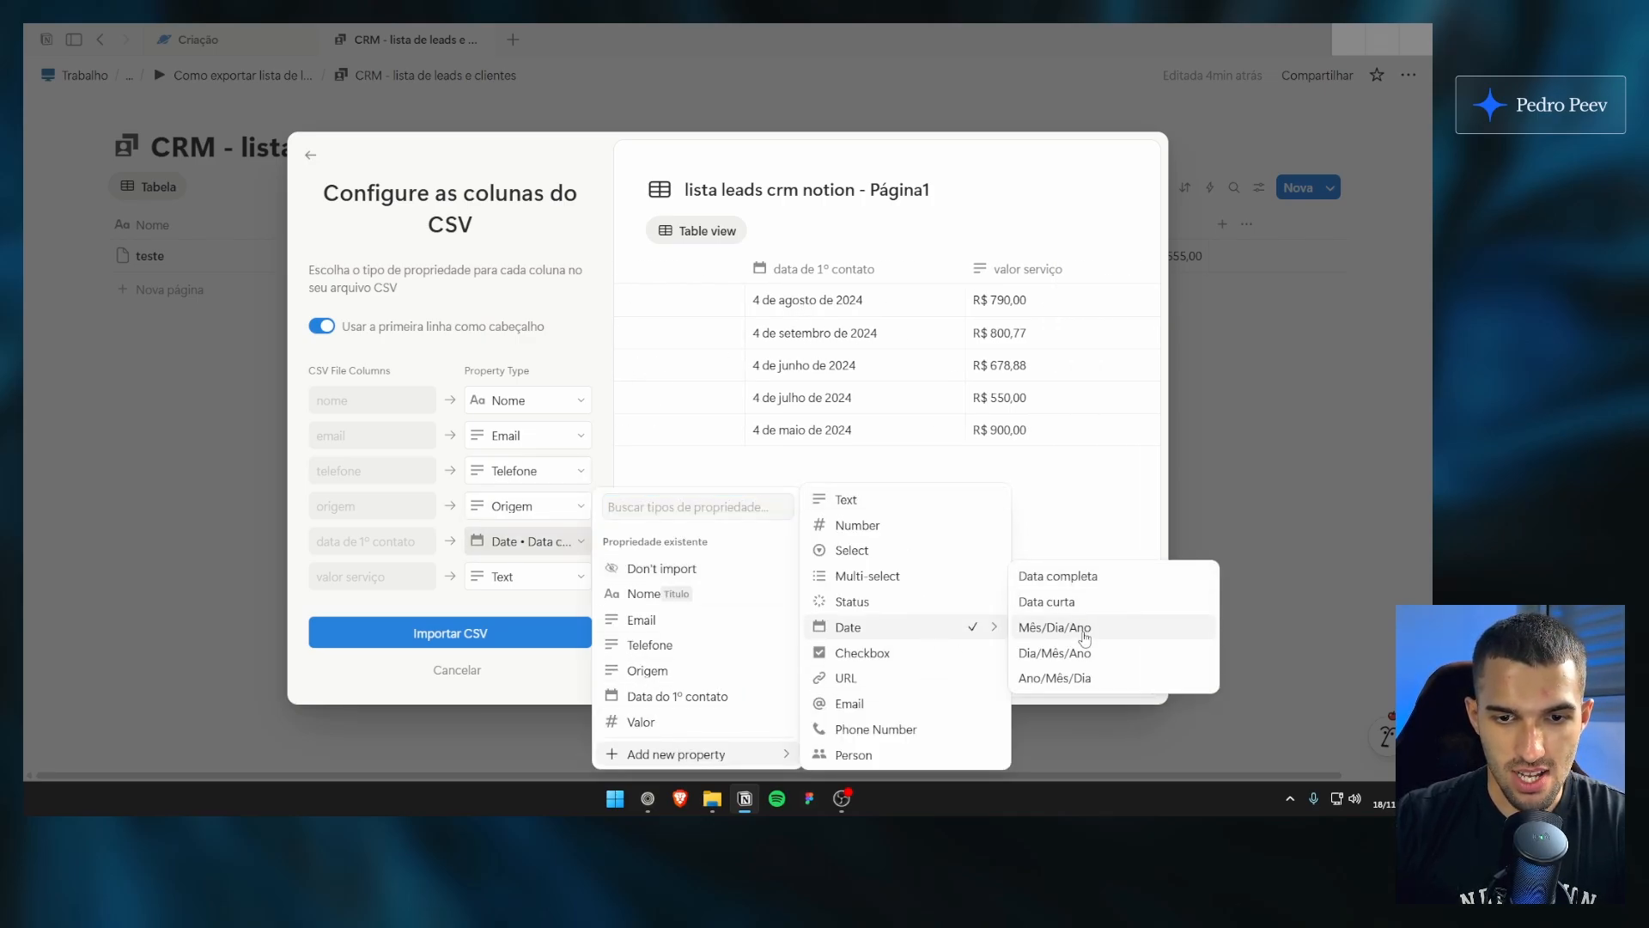
click(1083, 627)
click(529, 541)
mouse_move(674, 753)
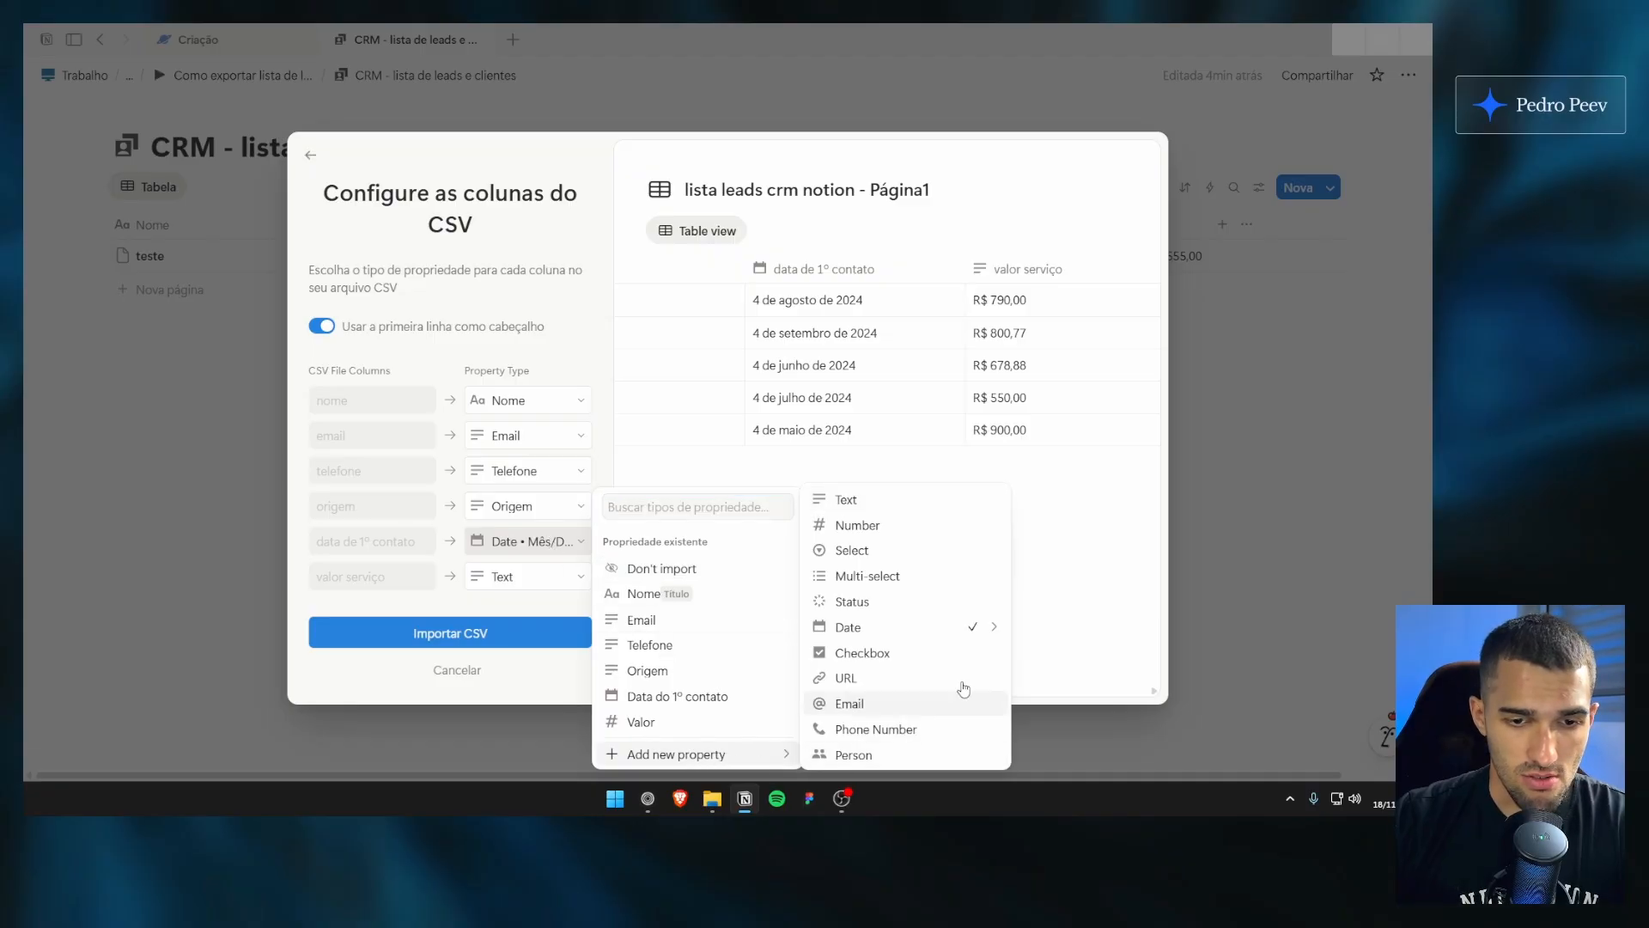
mouse_move(971, 628)
click(1095, 654)
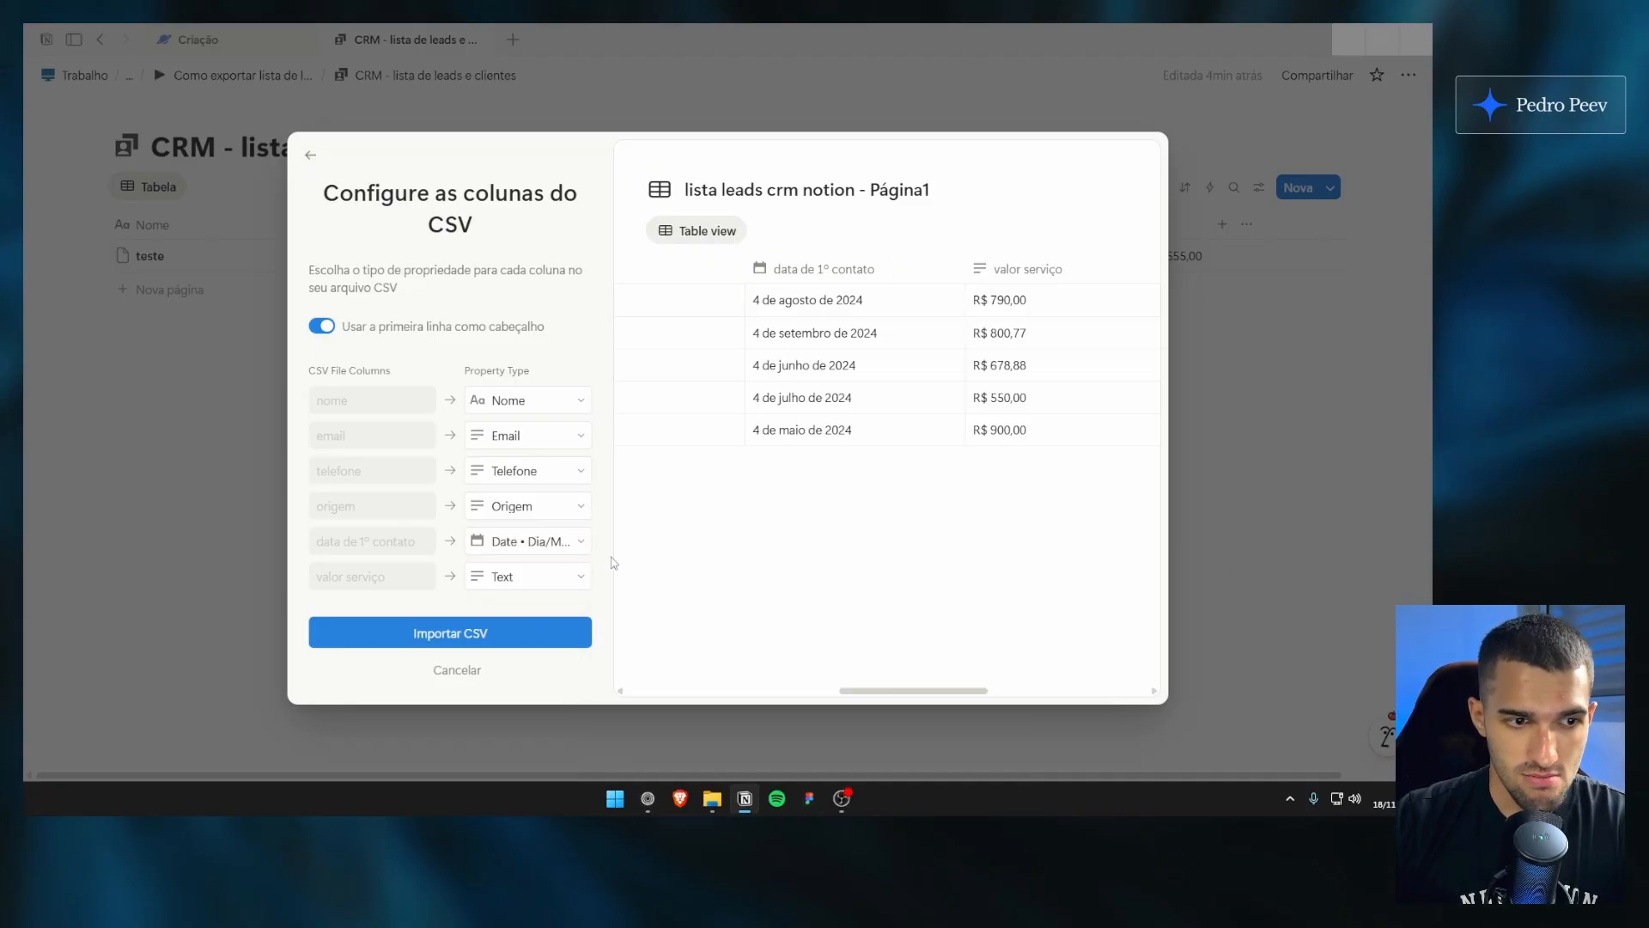
click(563, 544)
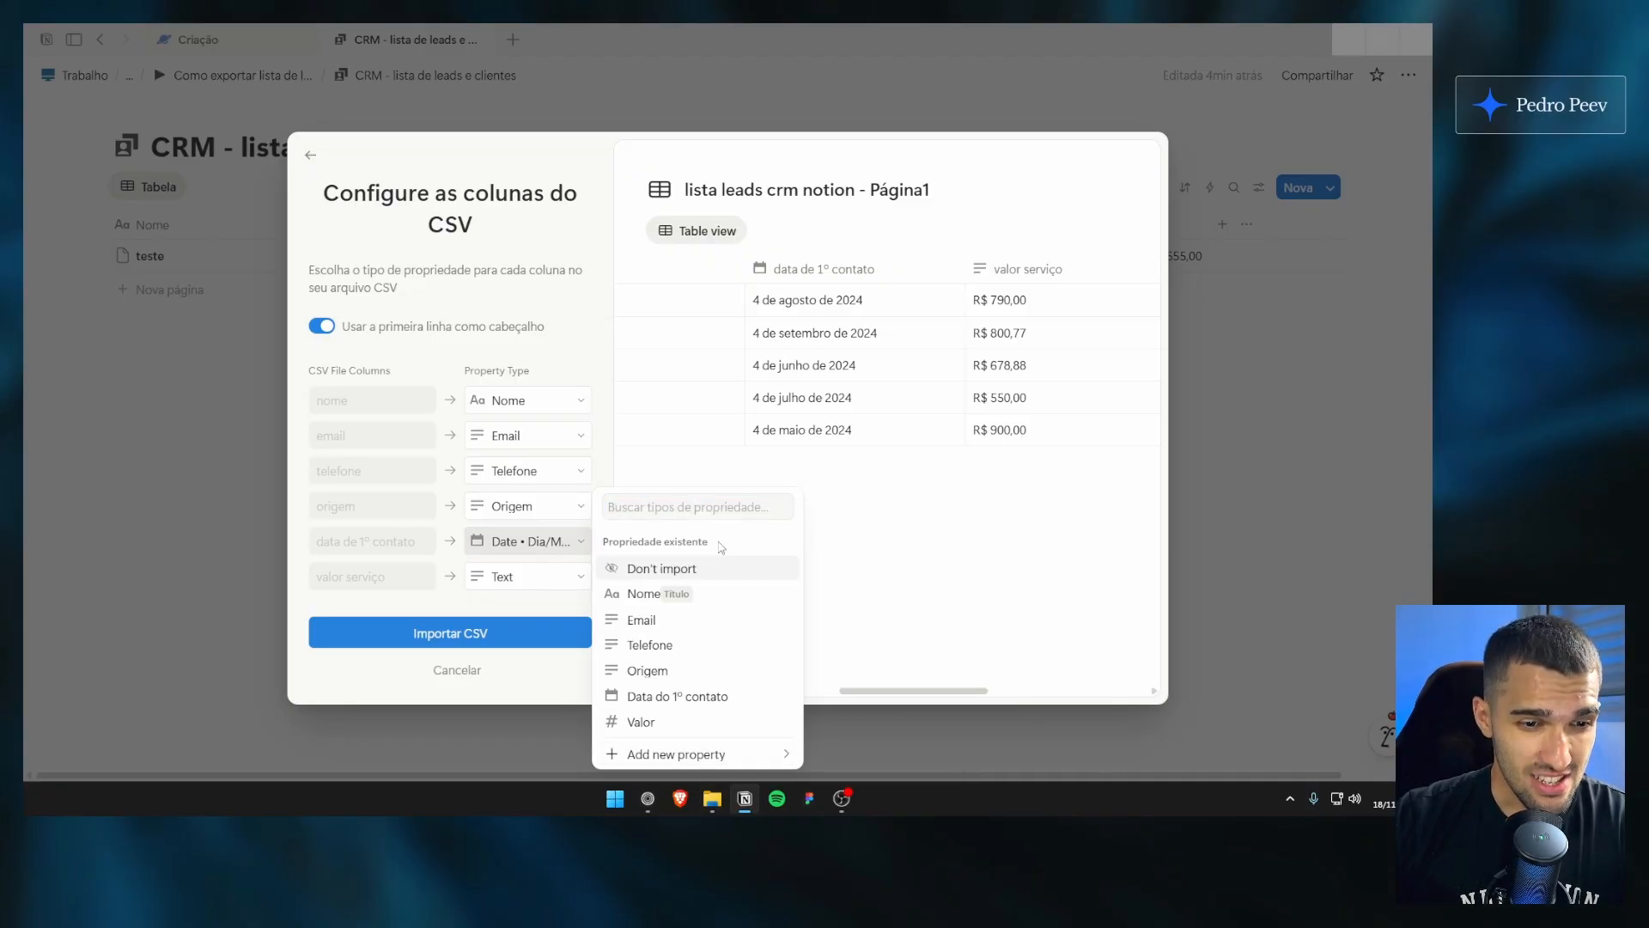
click(652, 806)
Step: Back in Notion, set data de 1º contato to import as Text, previewing dates like 08/04/2024
mouse_move(748, 808)
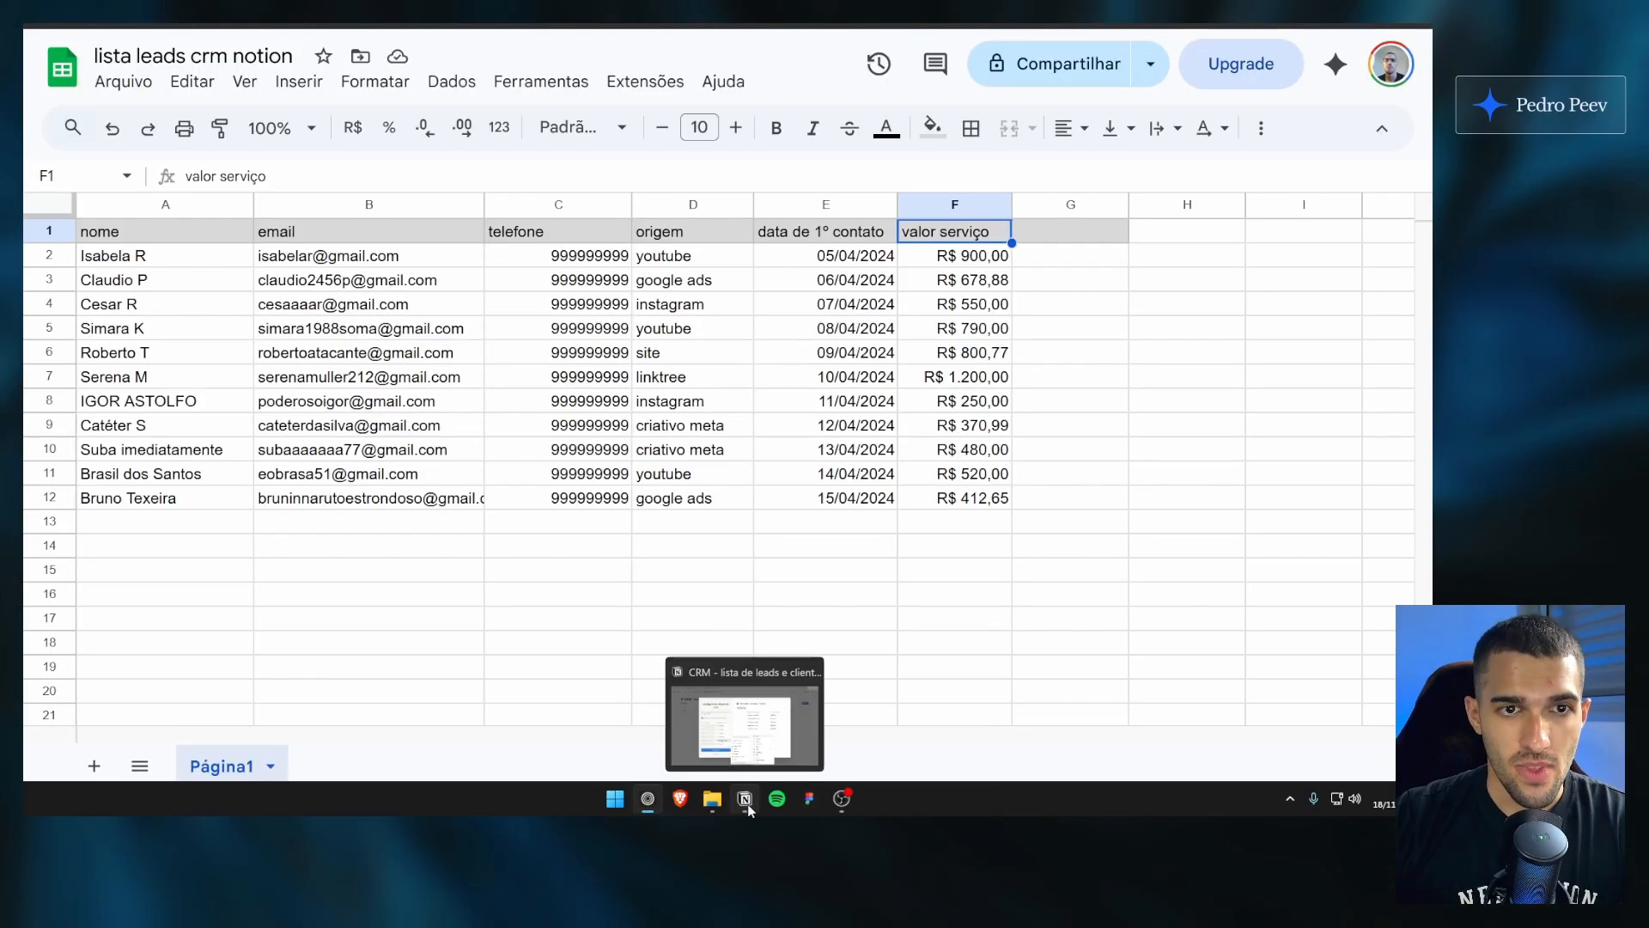
click(746, 803)
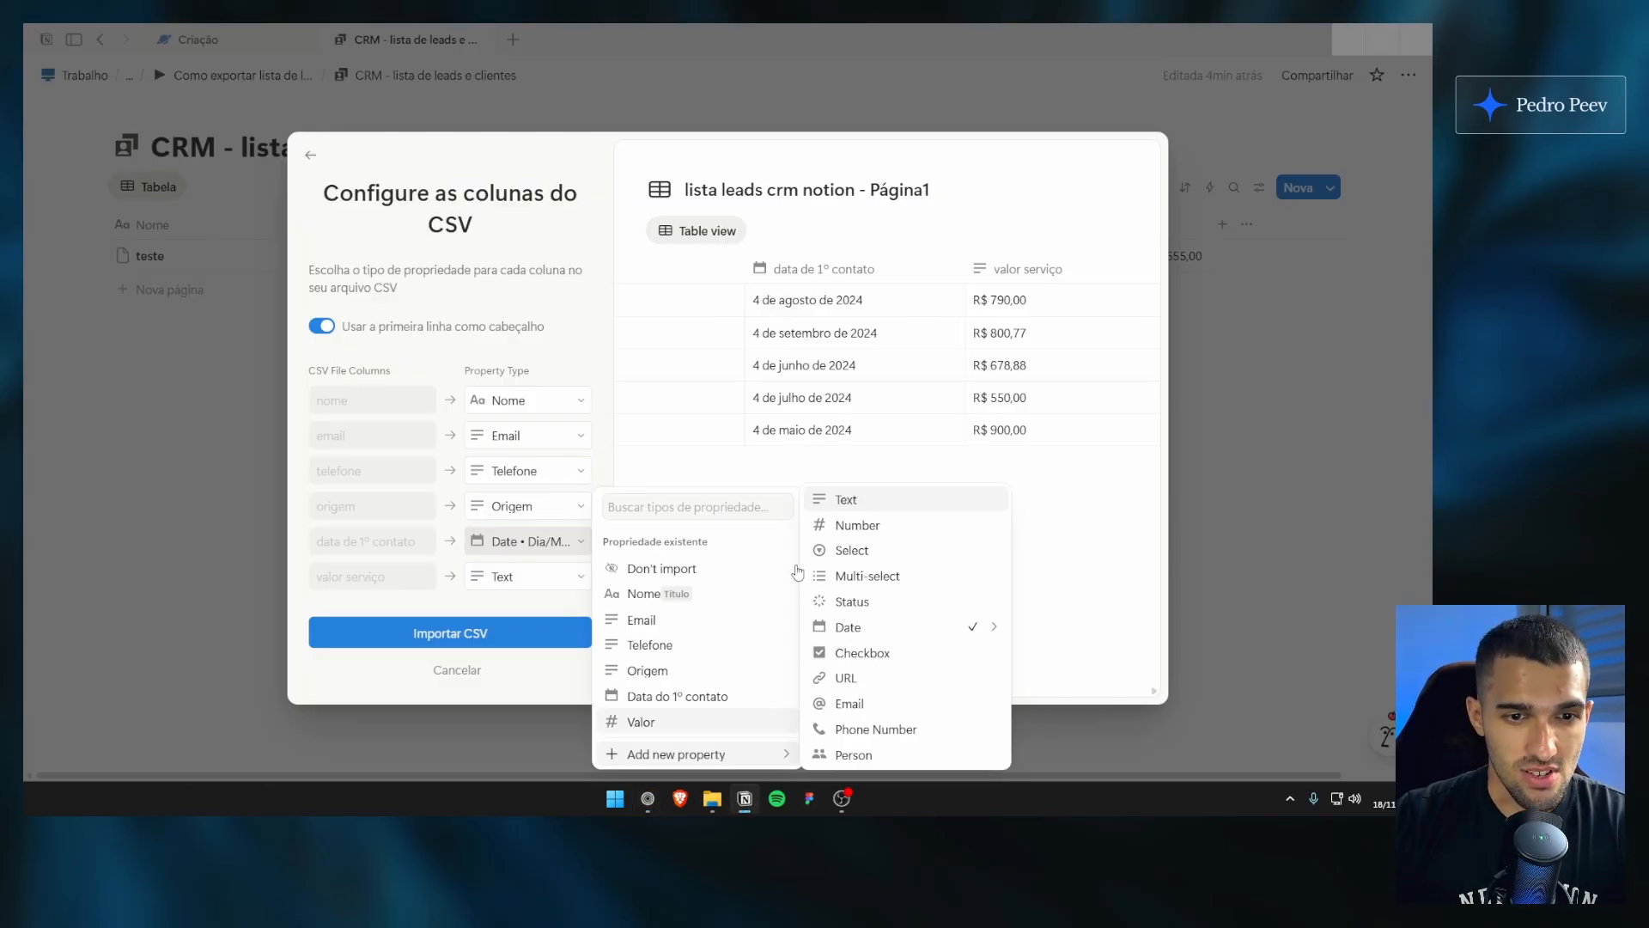
click(563, 538)
click(563, 538)
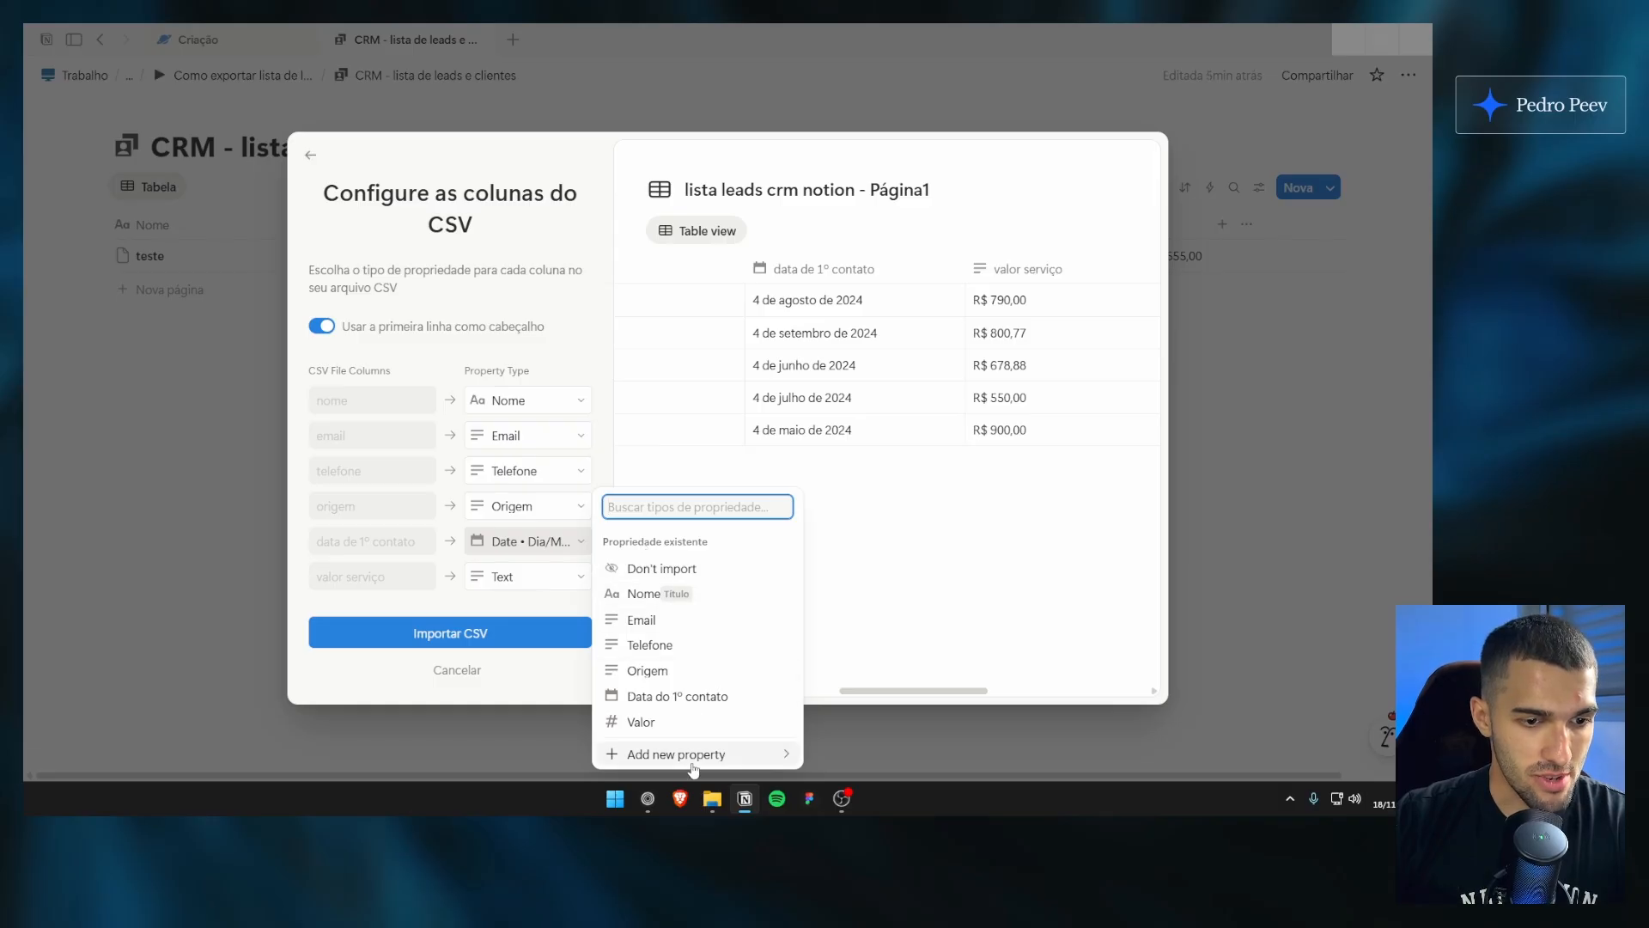
mouse_move(700, 756)
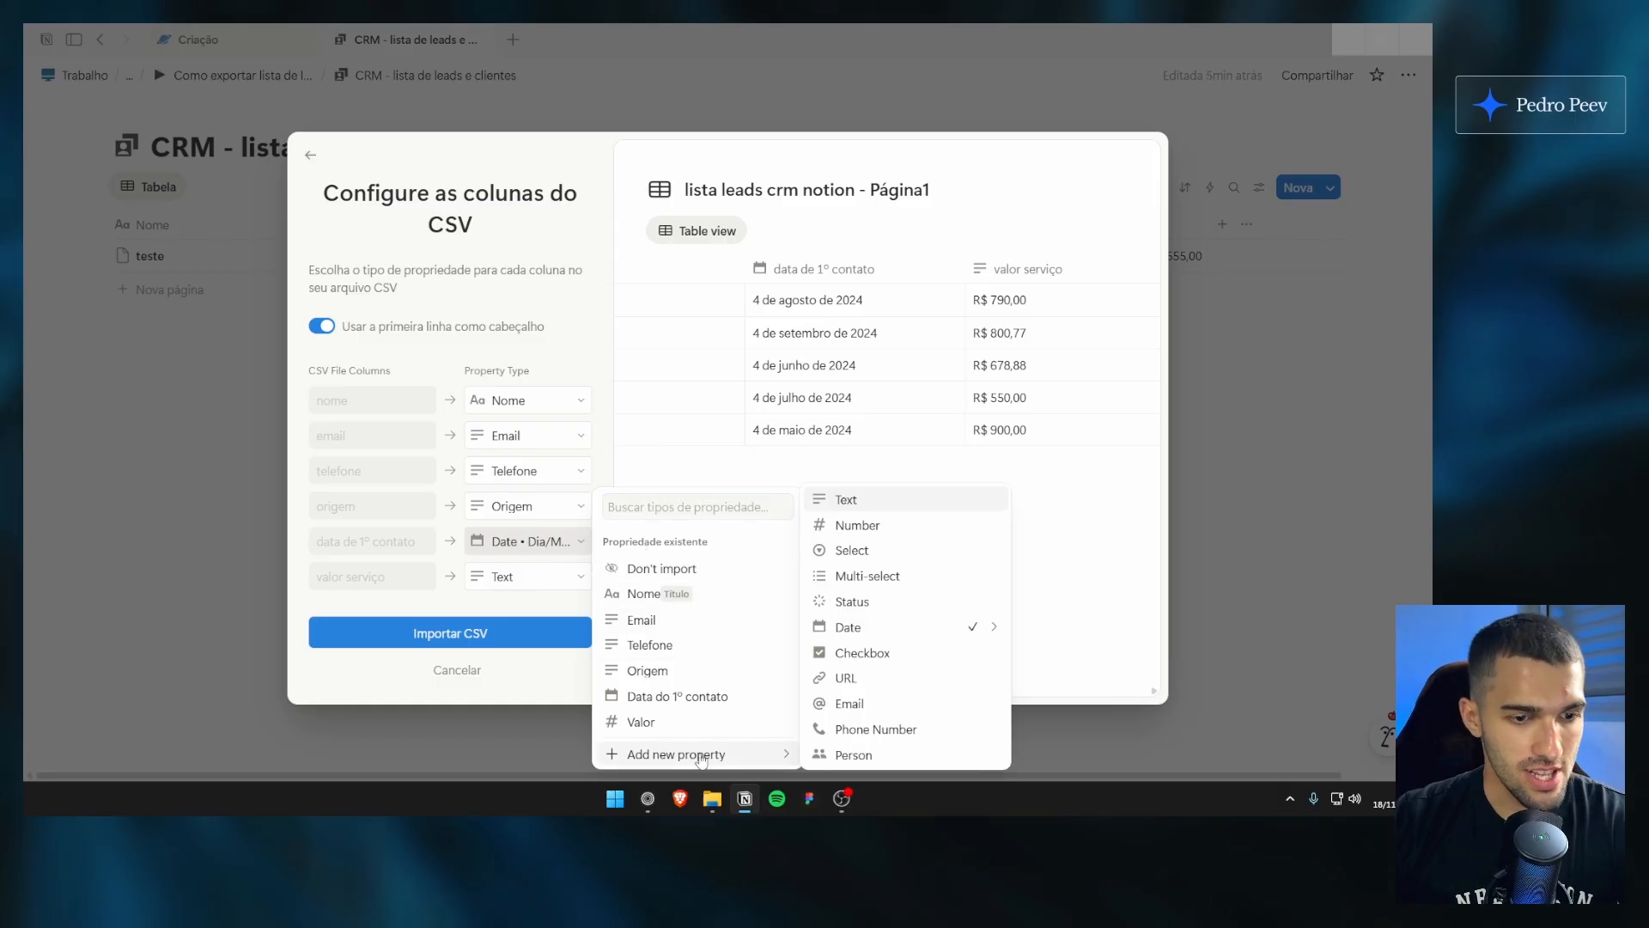
click(885, 499)
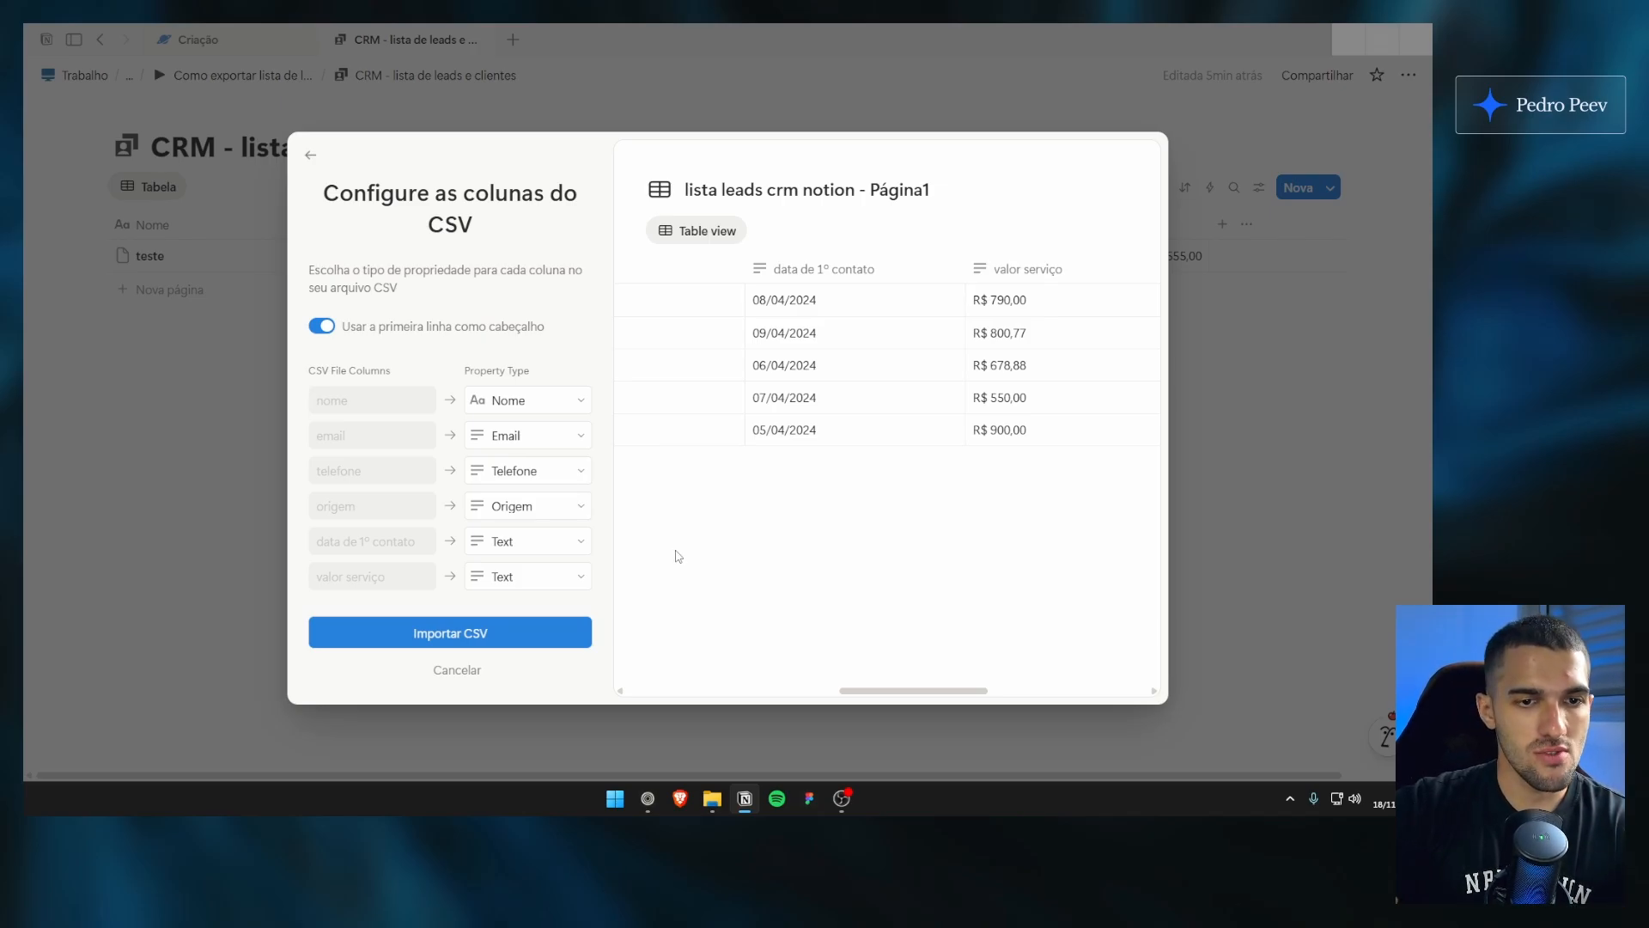
Step: Map valor serviço onto the existing Valor number property instead of Text
click(564, 543)
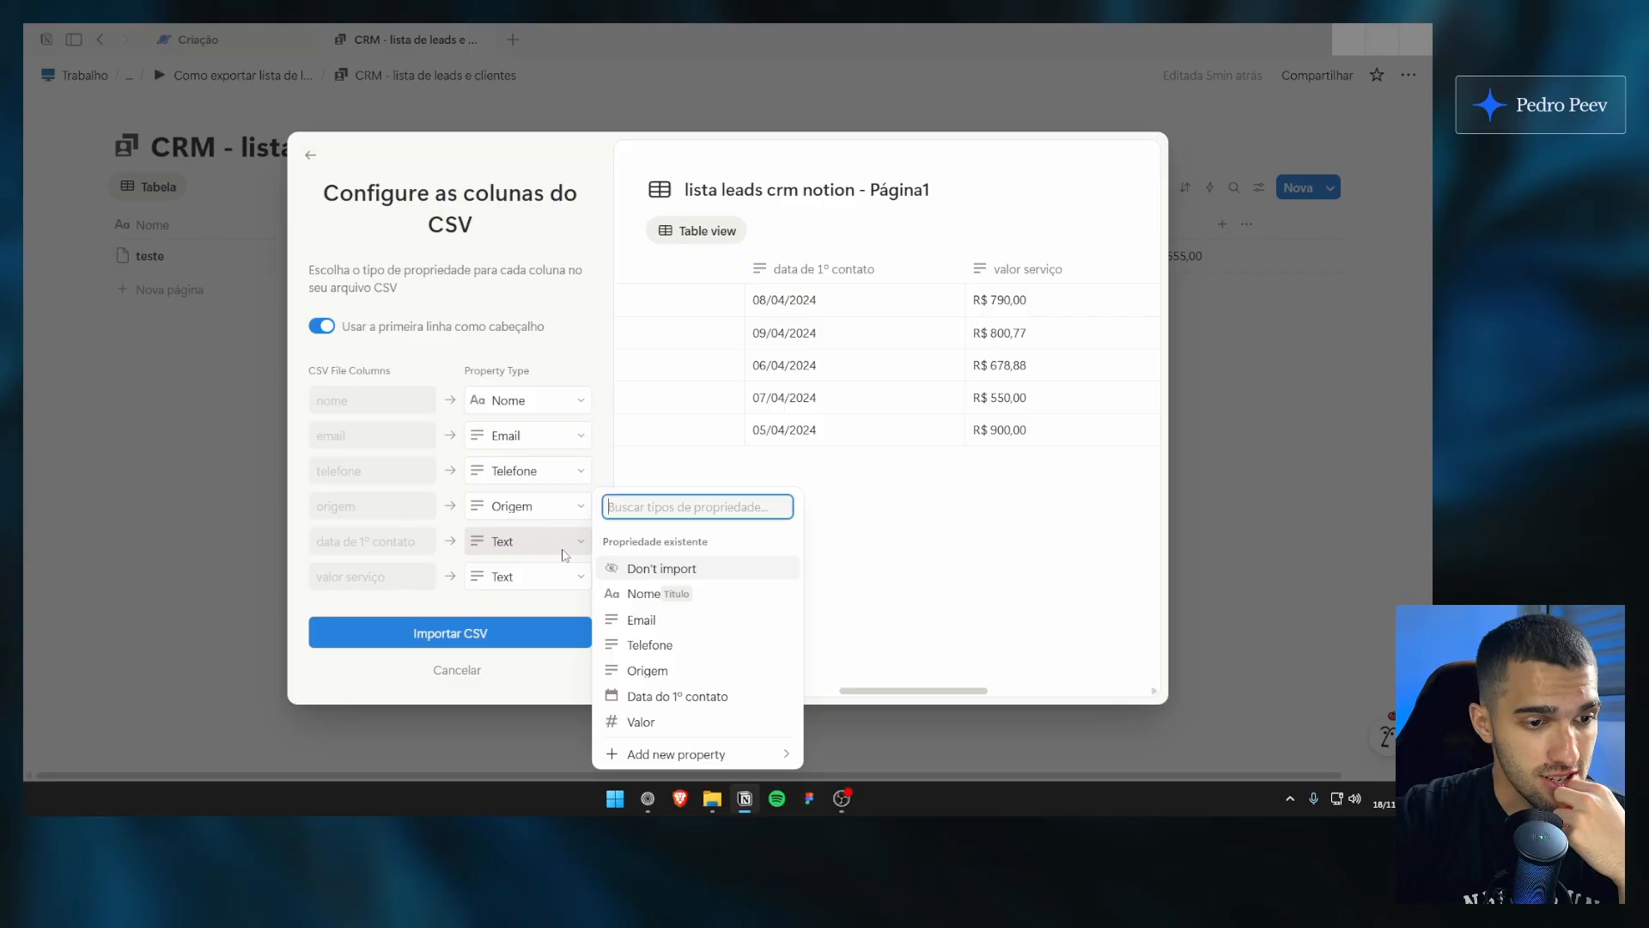
click(435, 555)
click(523, 578)
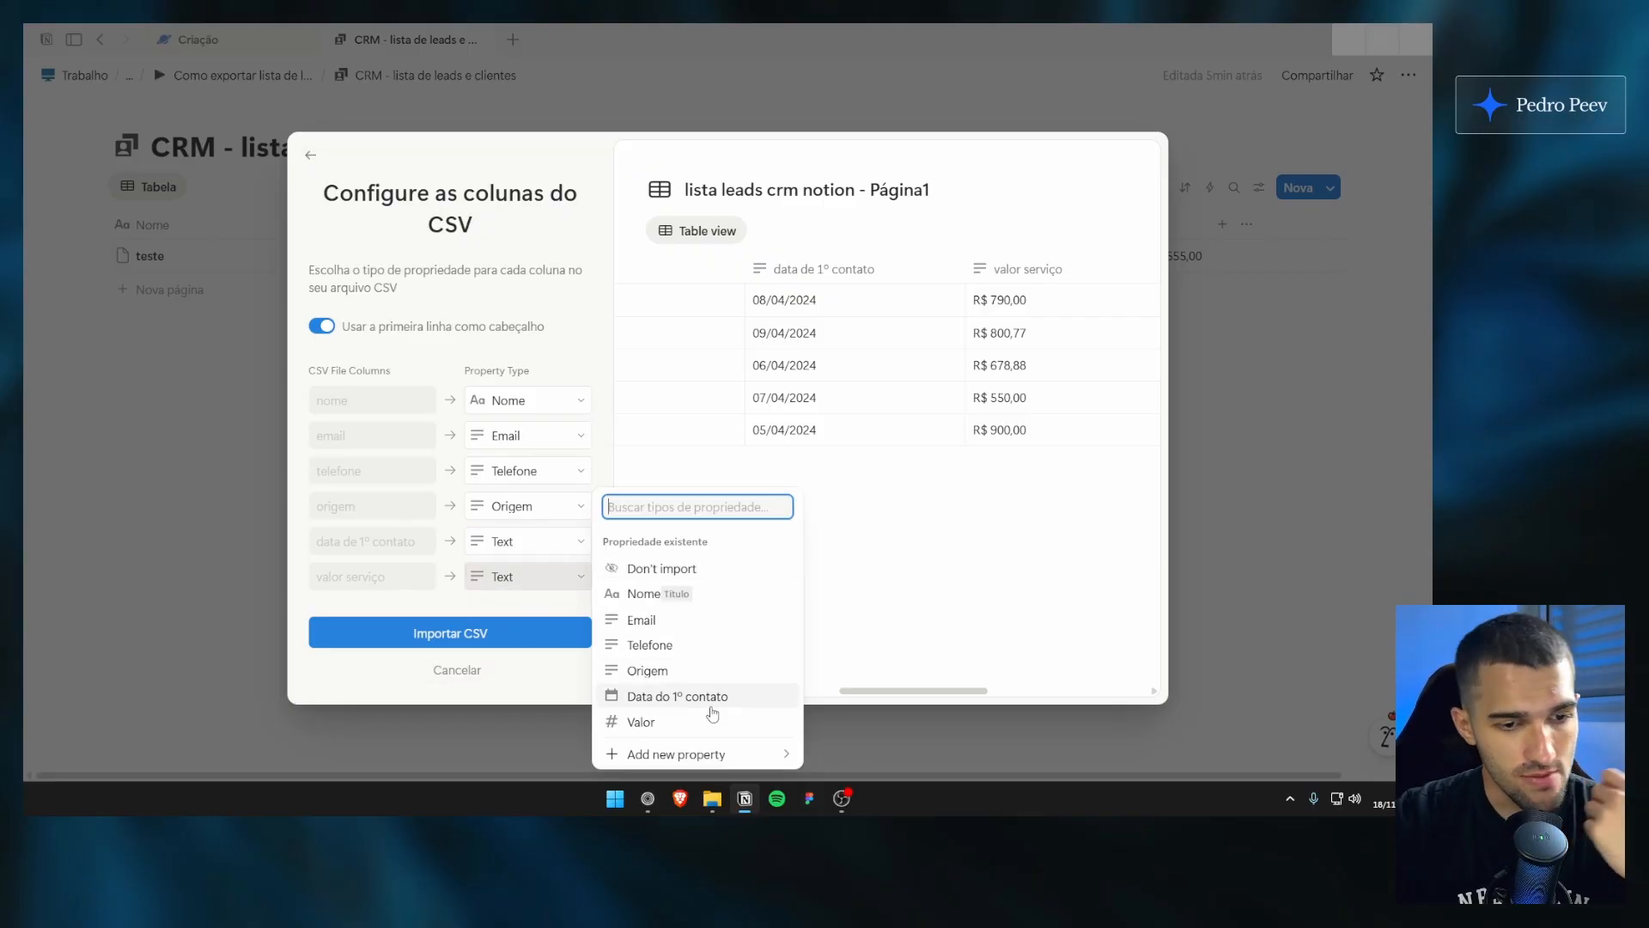
click(919, 578)
drag(896, 701, 967, 637)
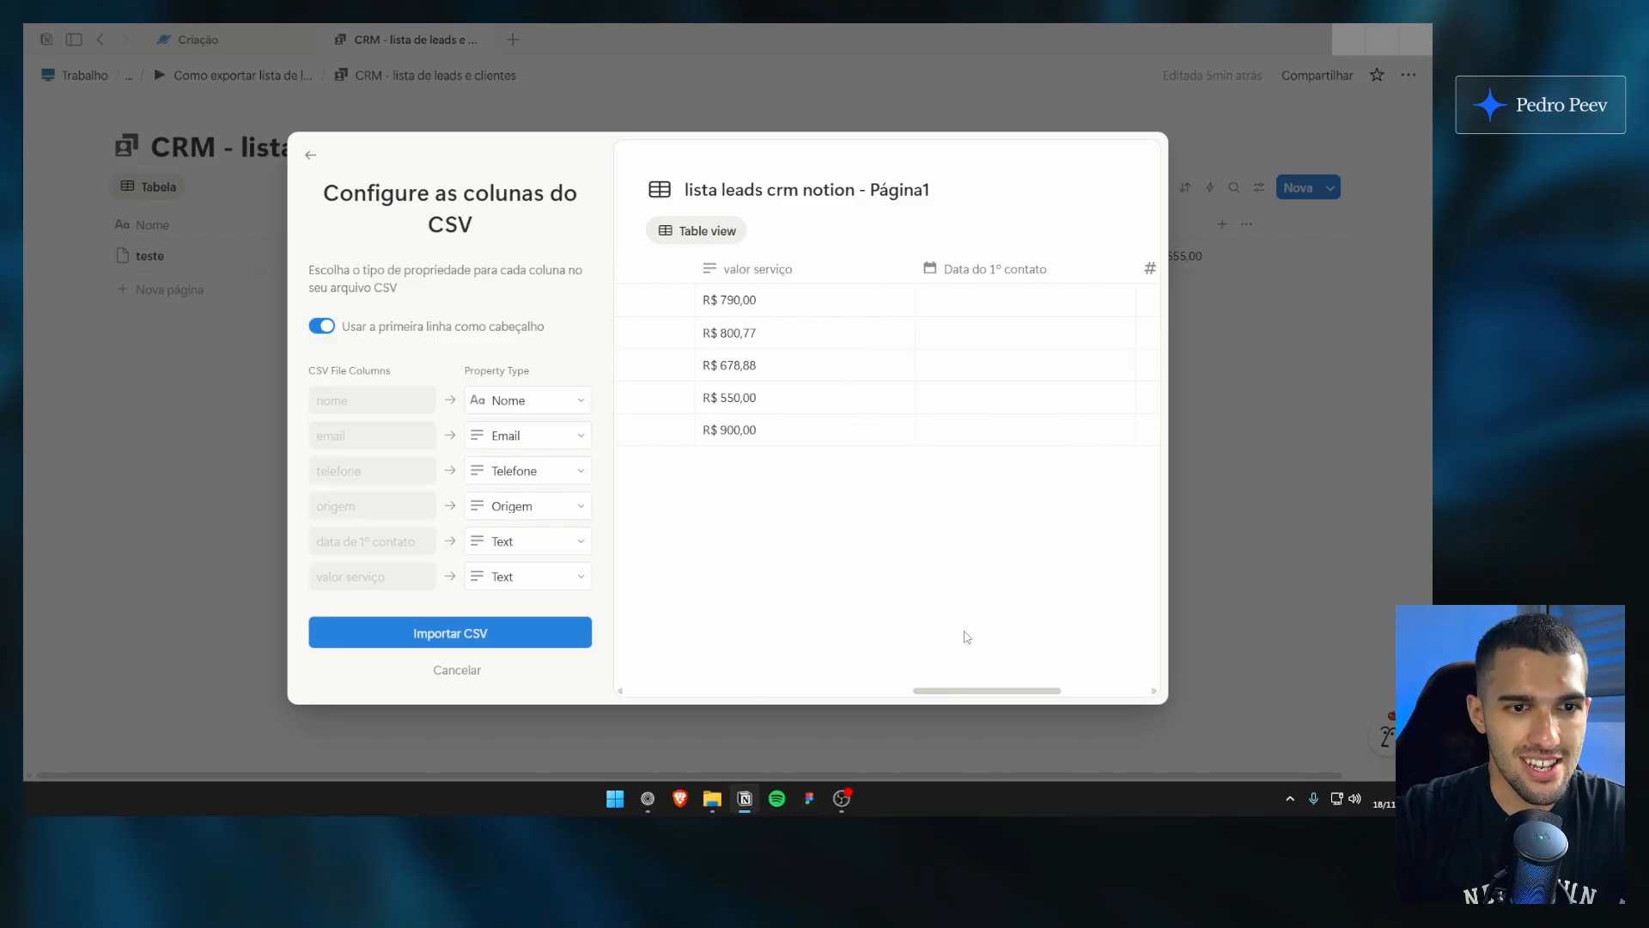
click(570, 578)
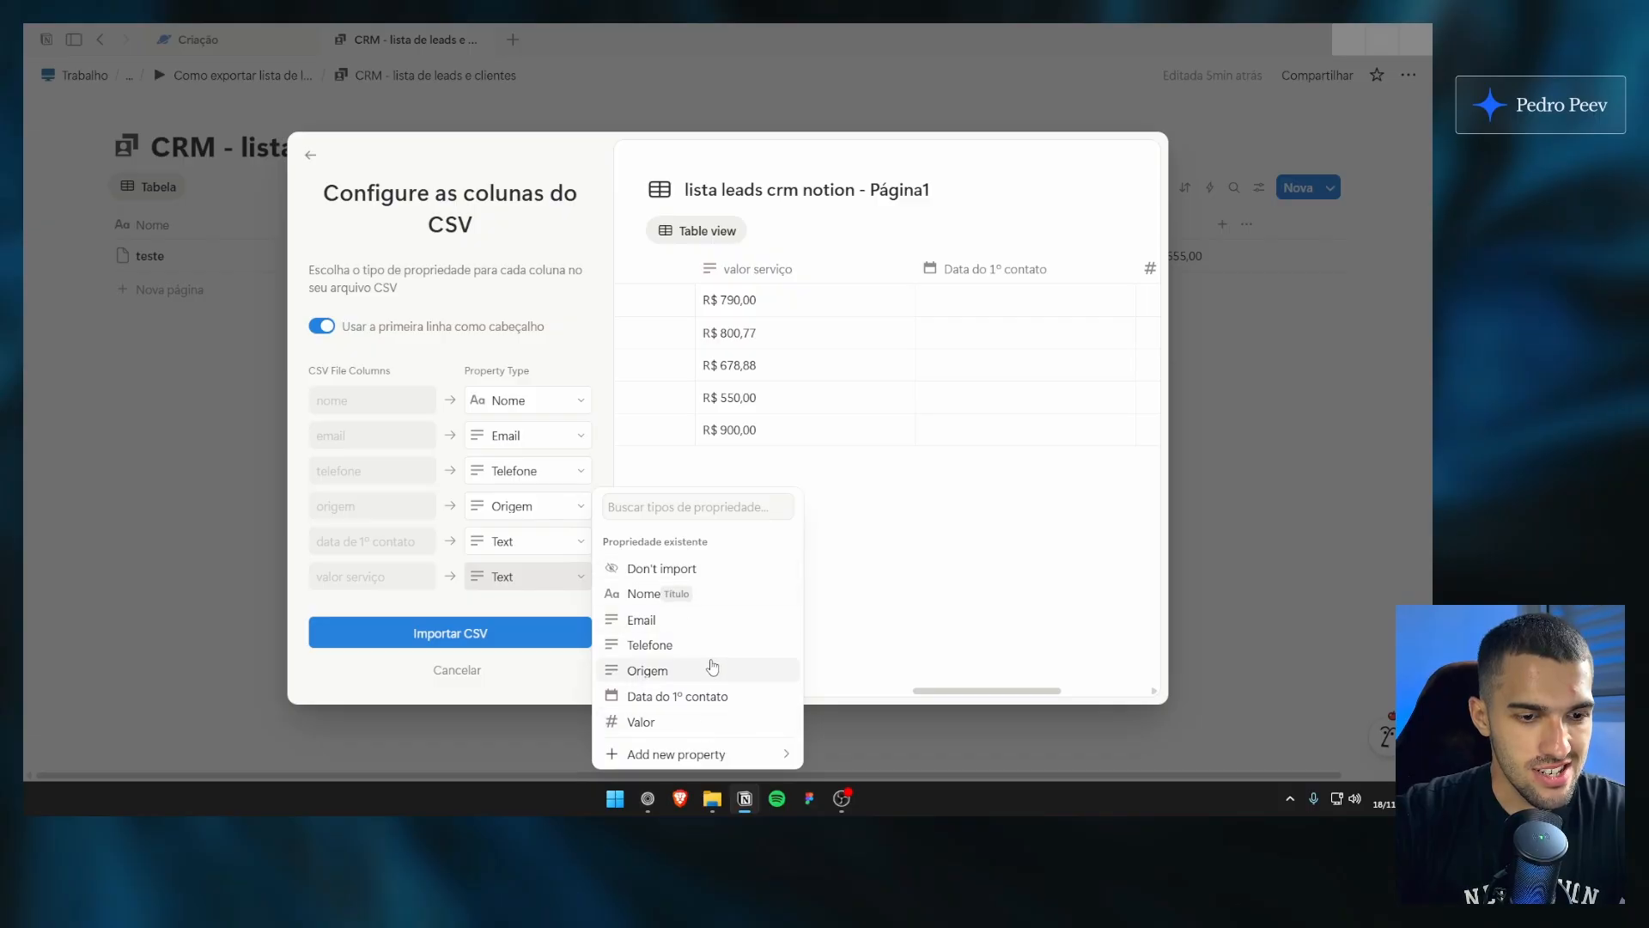
click(701, 724)
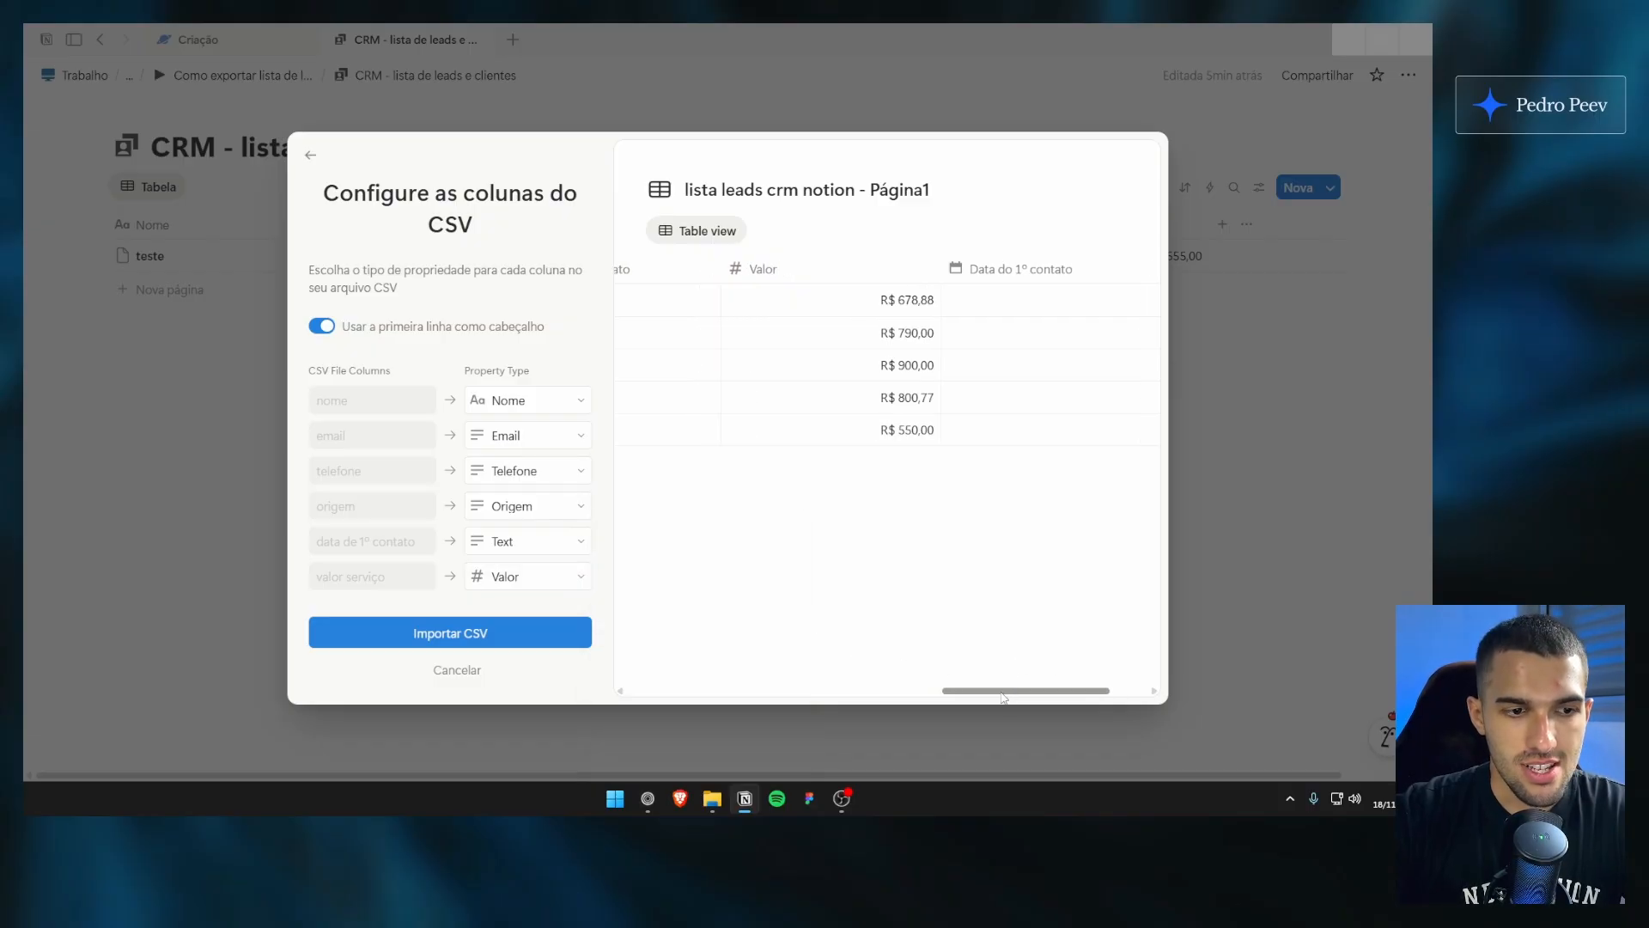
click(581, 577)
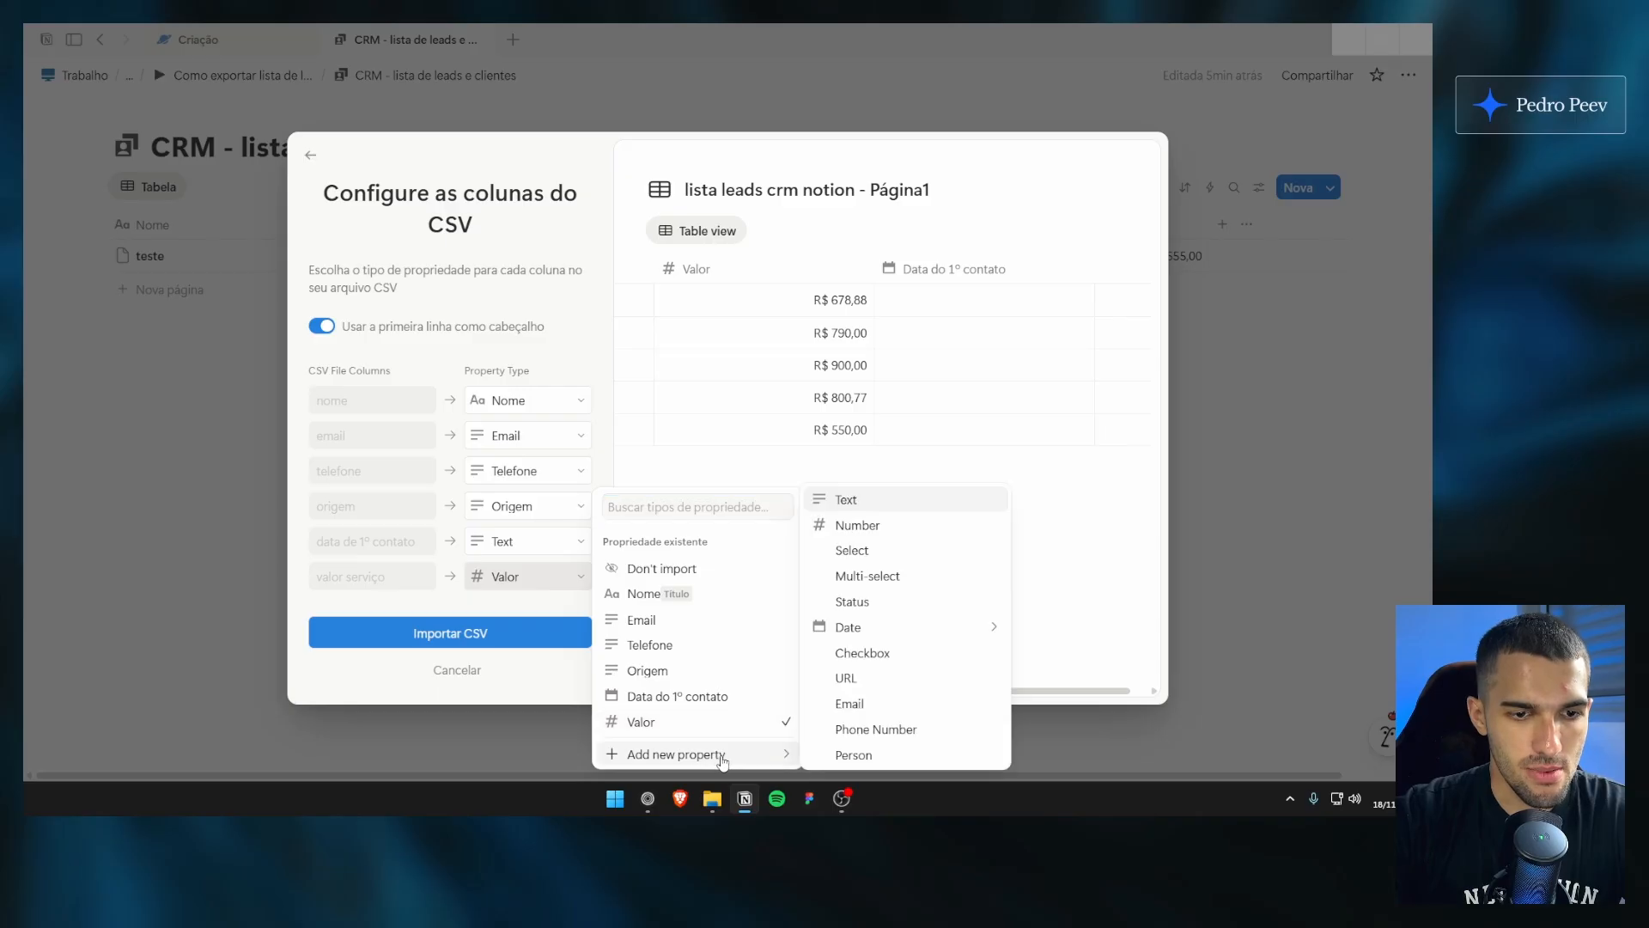
click(869, 301)
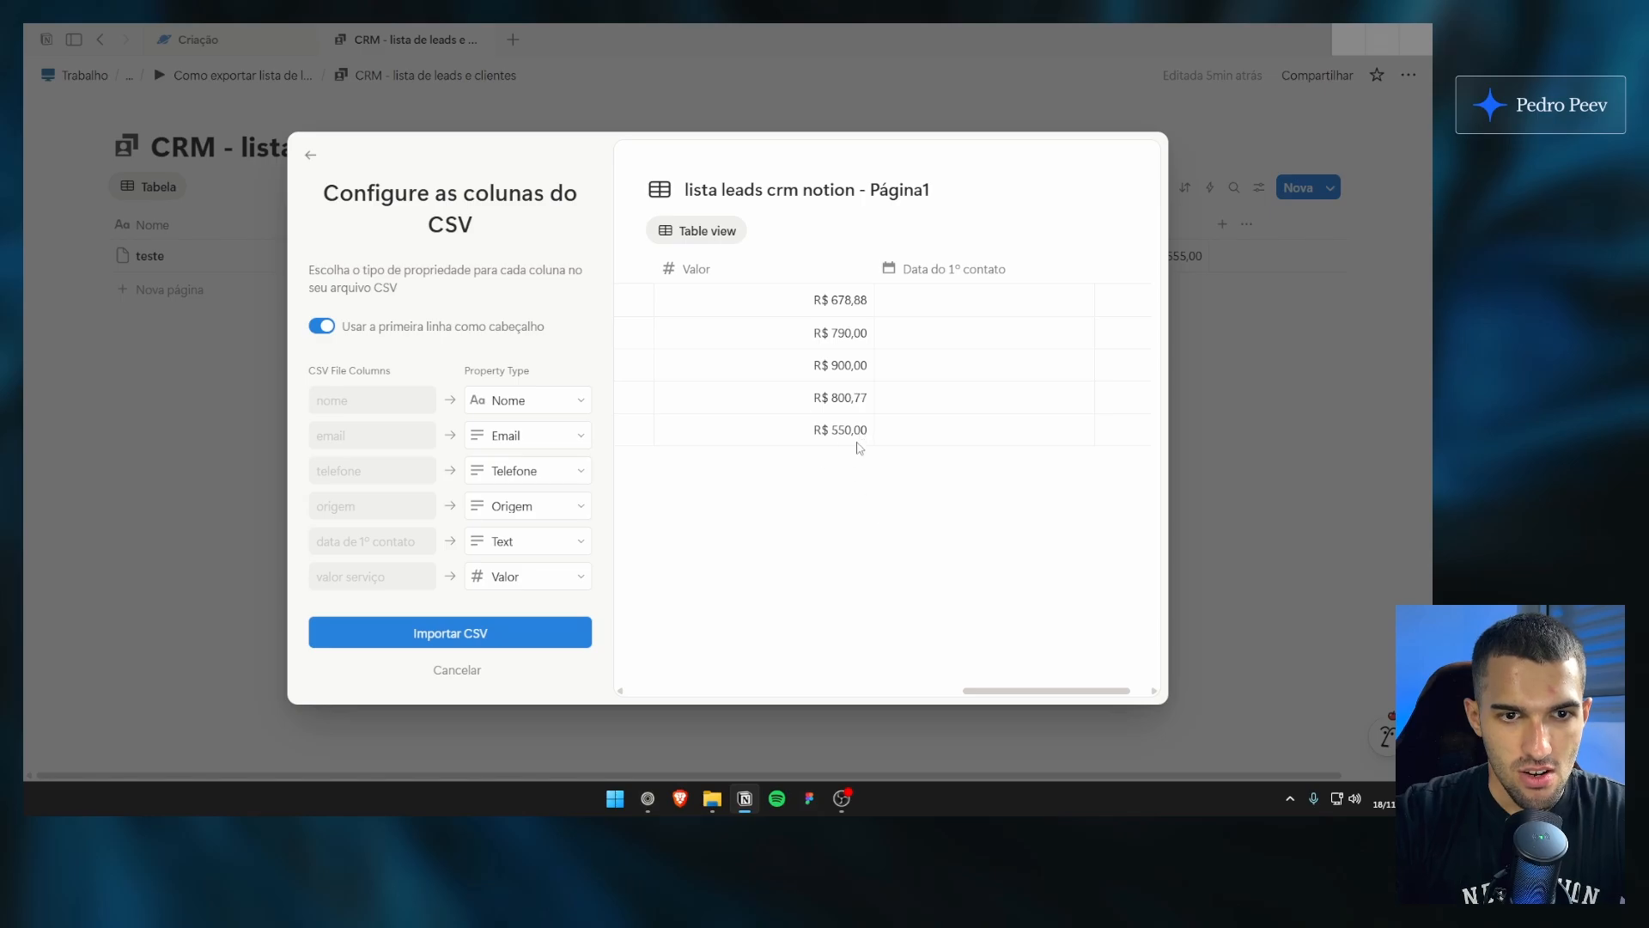
Step: Compare the value in Google Sheets cell F3 and scroll through the import preview
click(658, 799)
click(979, 288)
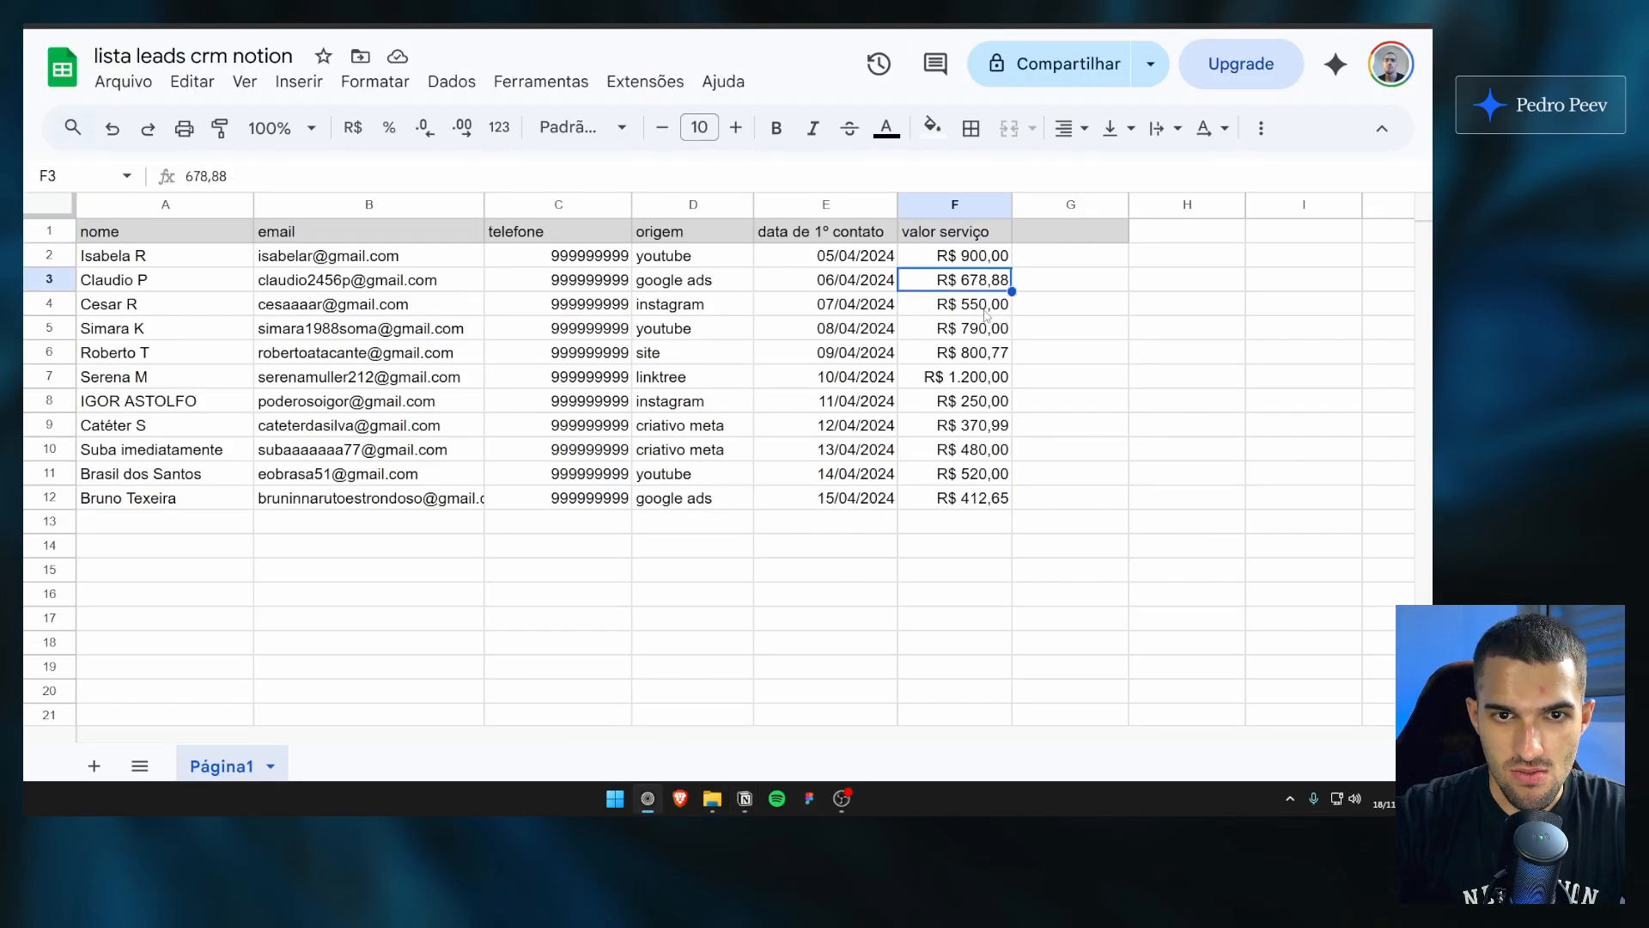
click(745, 799)
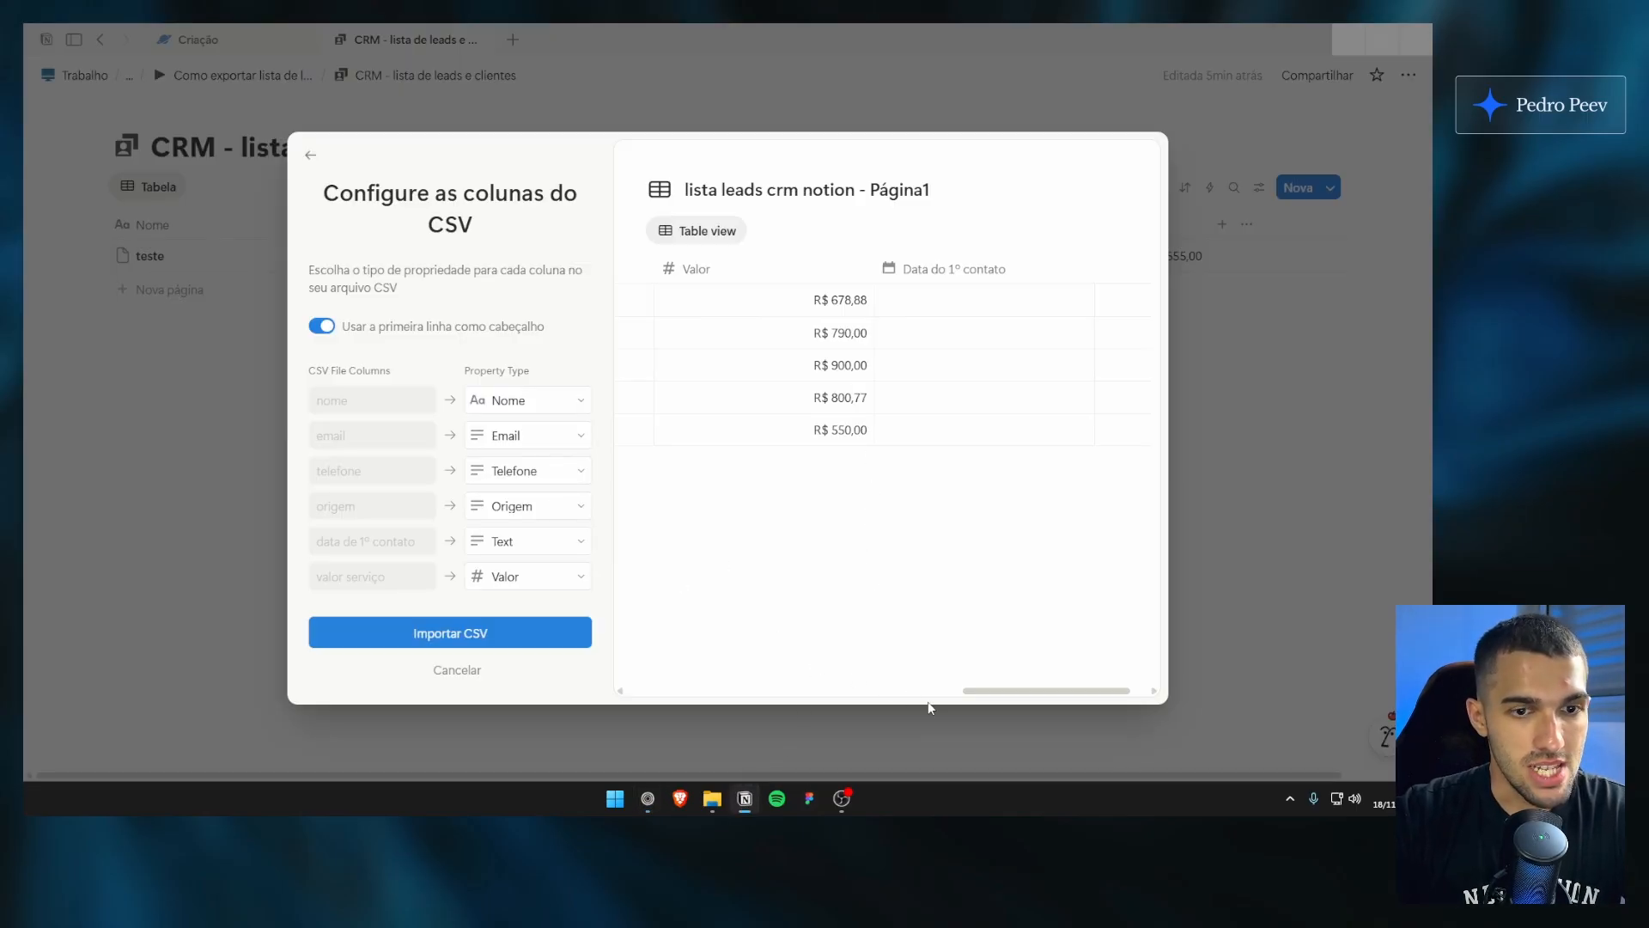
drag(1072, 687, 655, 690)
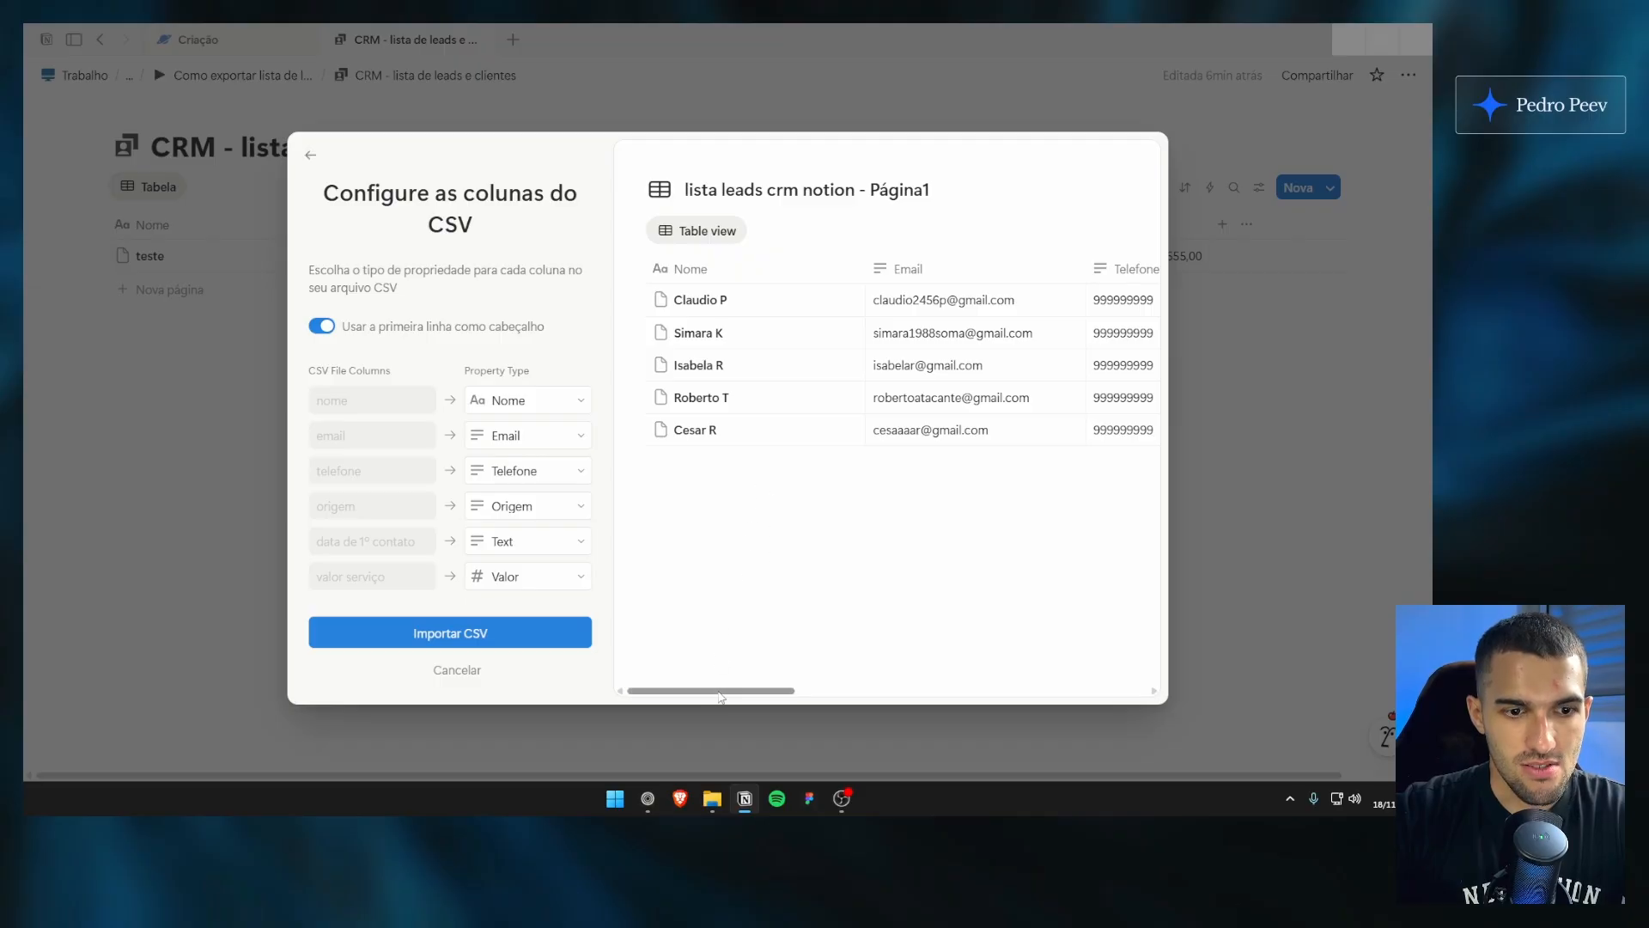
mouse_move(711, 690)
mouse_down()
mouse_move(1001, 642)
mouse_move(975, 649)
mouse_move(1030, 691)
mouse_move(701, 687)
mouse_up()
Step: Import the CSV leads, then turn off Envolver todo o conteúdo in the table layout
click(501, 641)
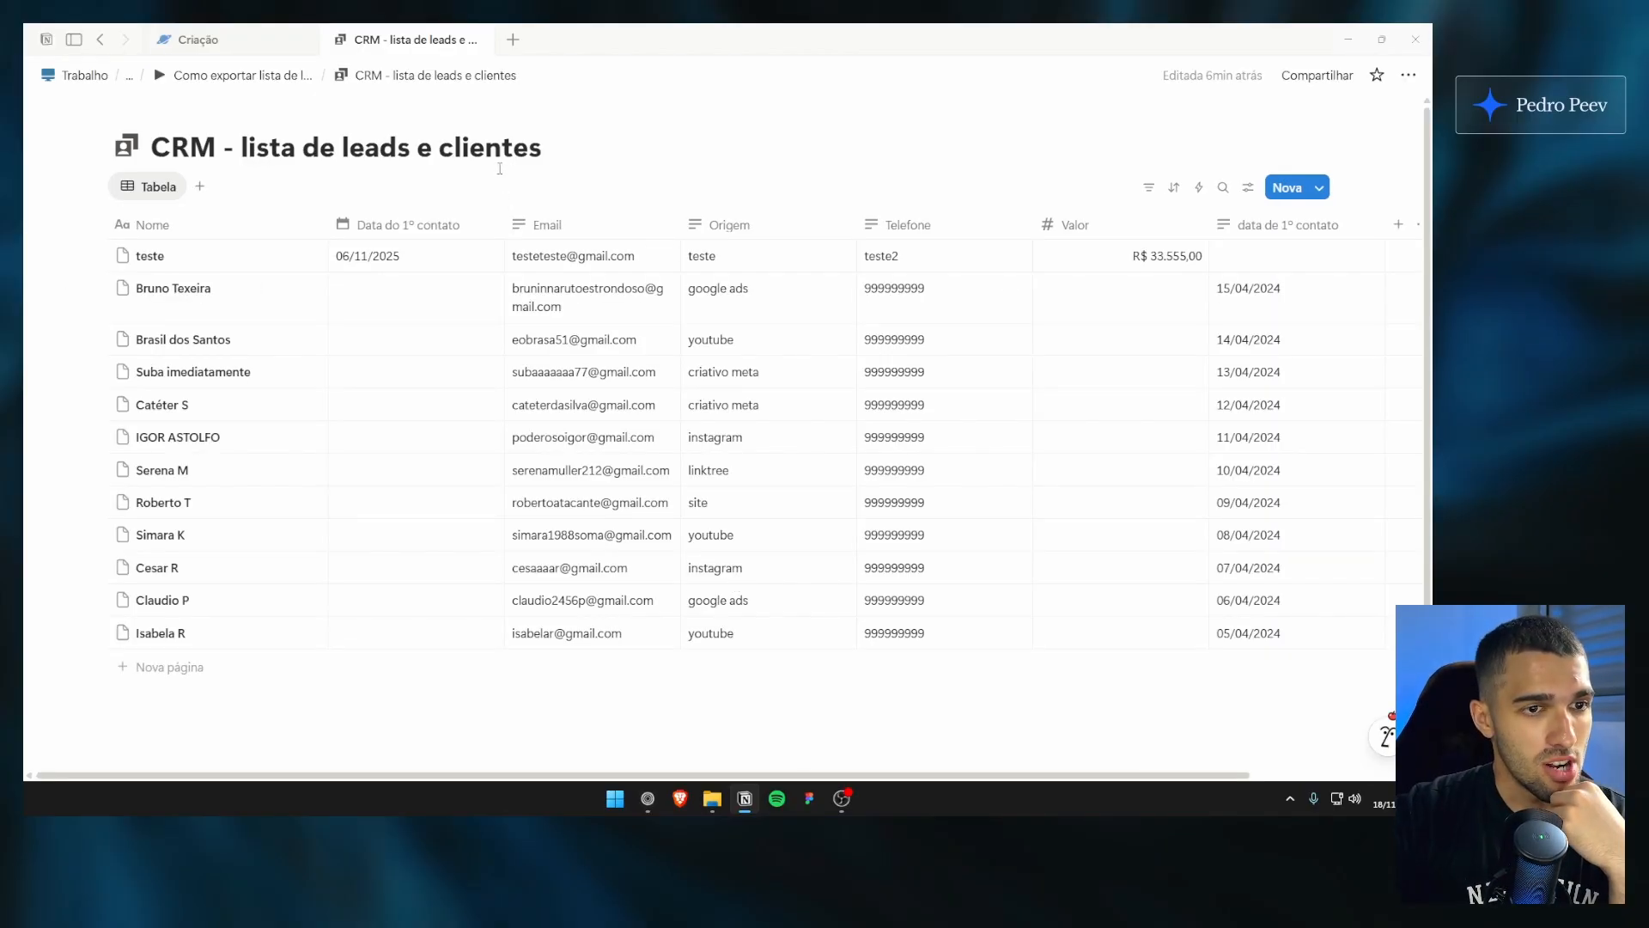
click(1248, 187)
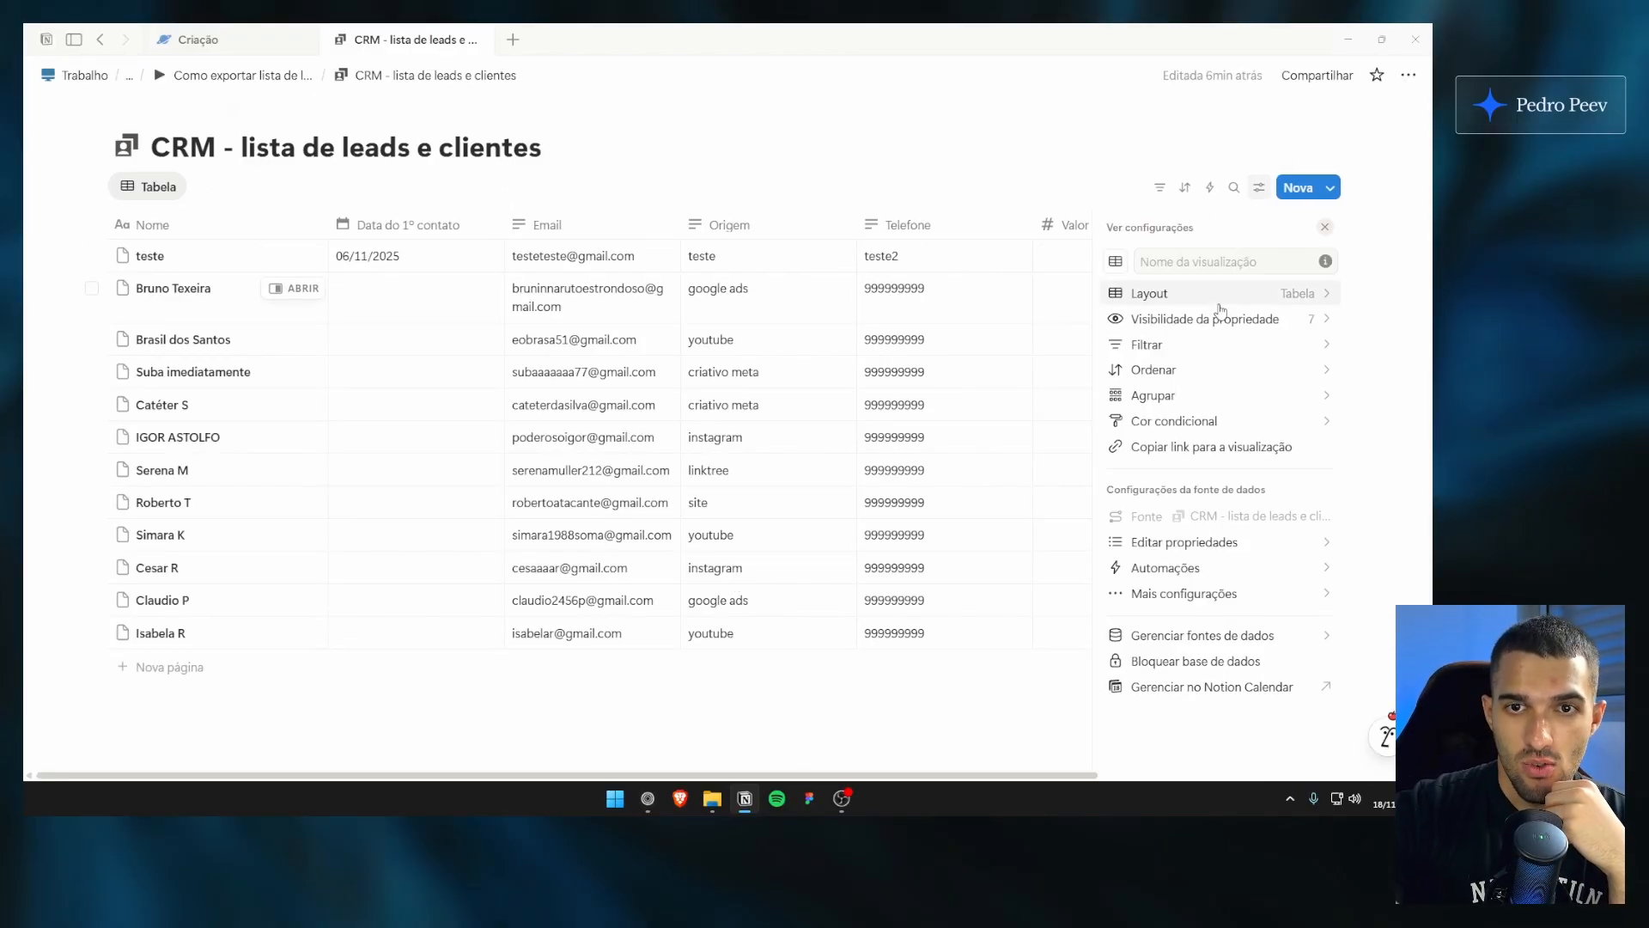
click(1151, 313)
click(1190, 490)
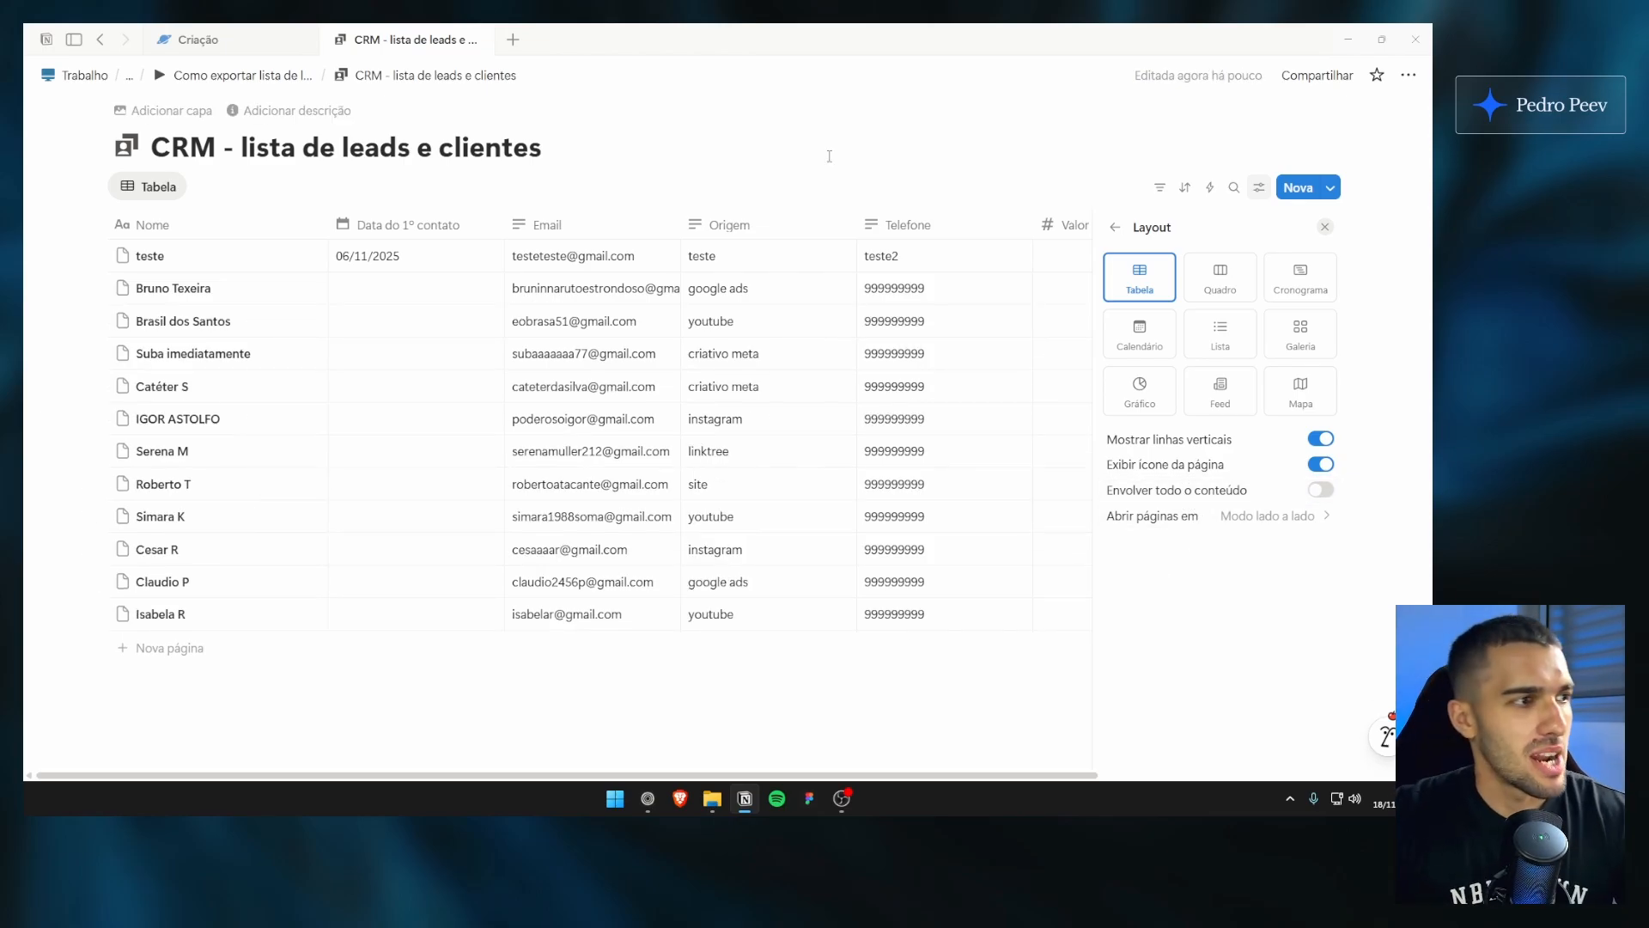
double_click(1177, 490)
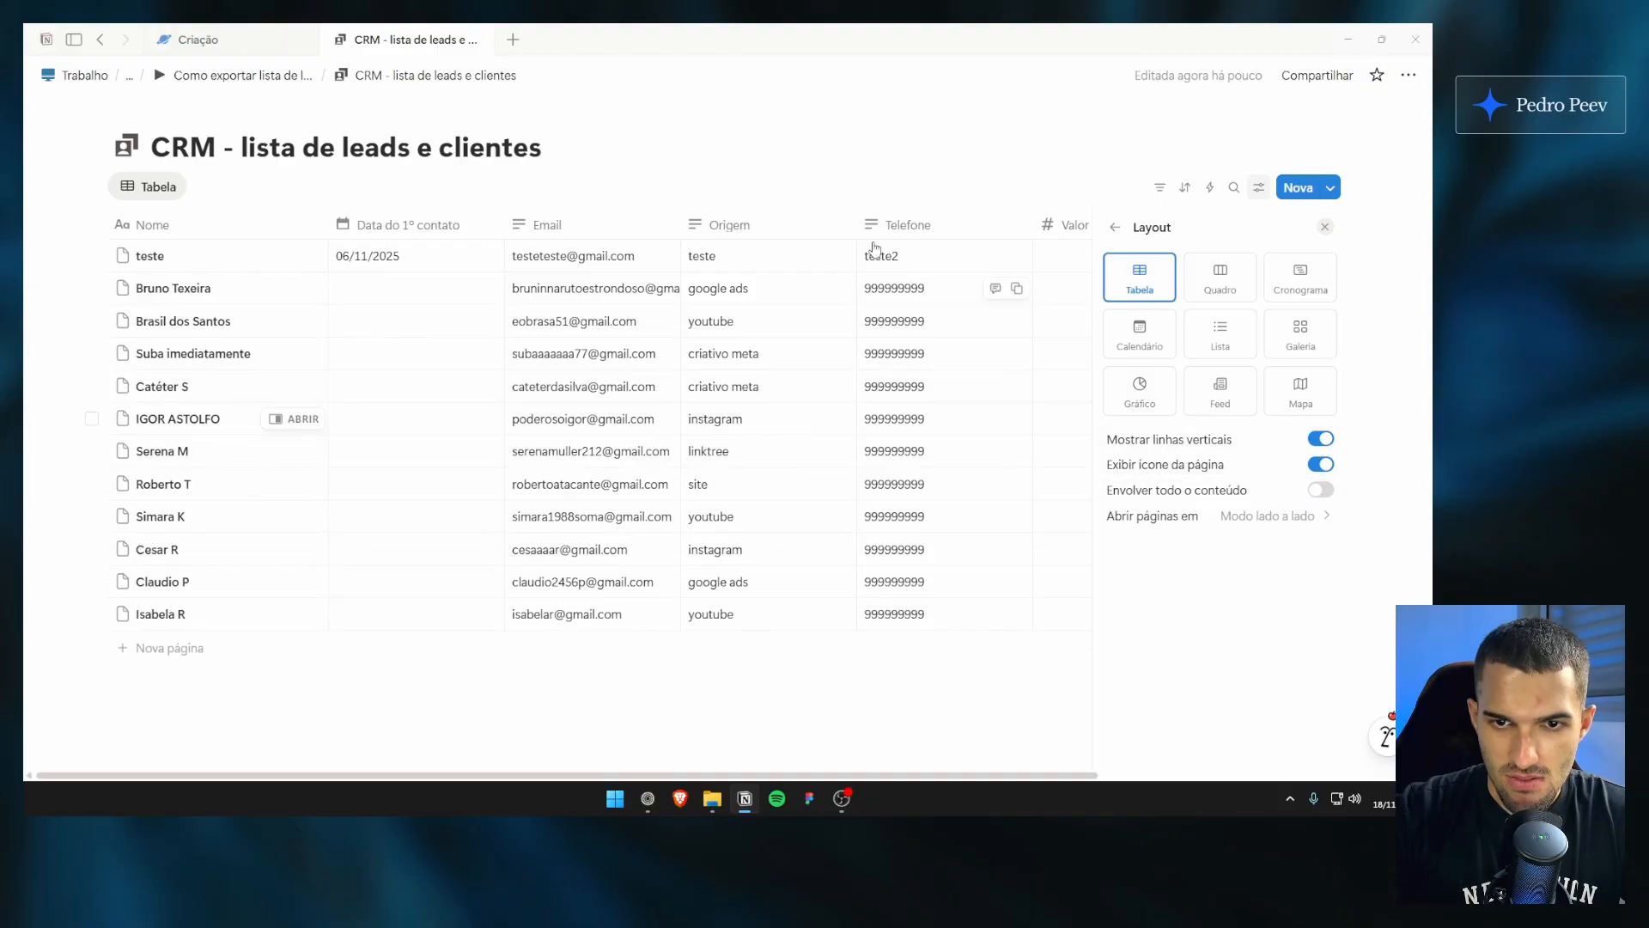
click(646, 146)
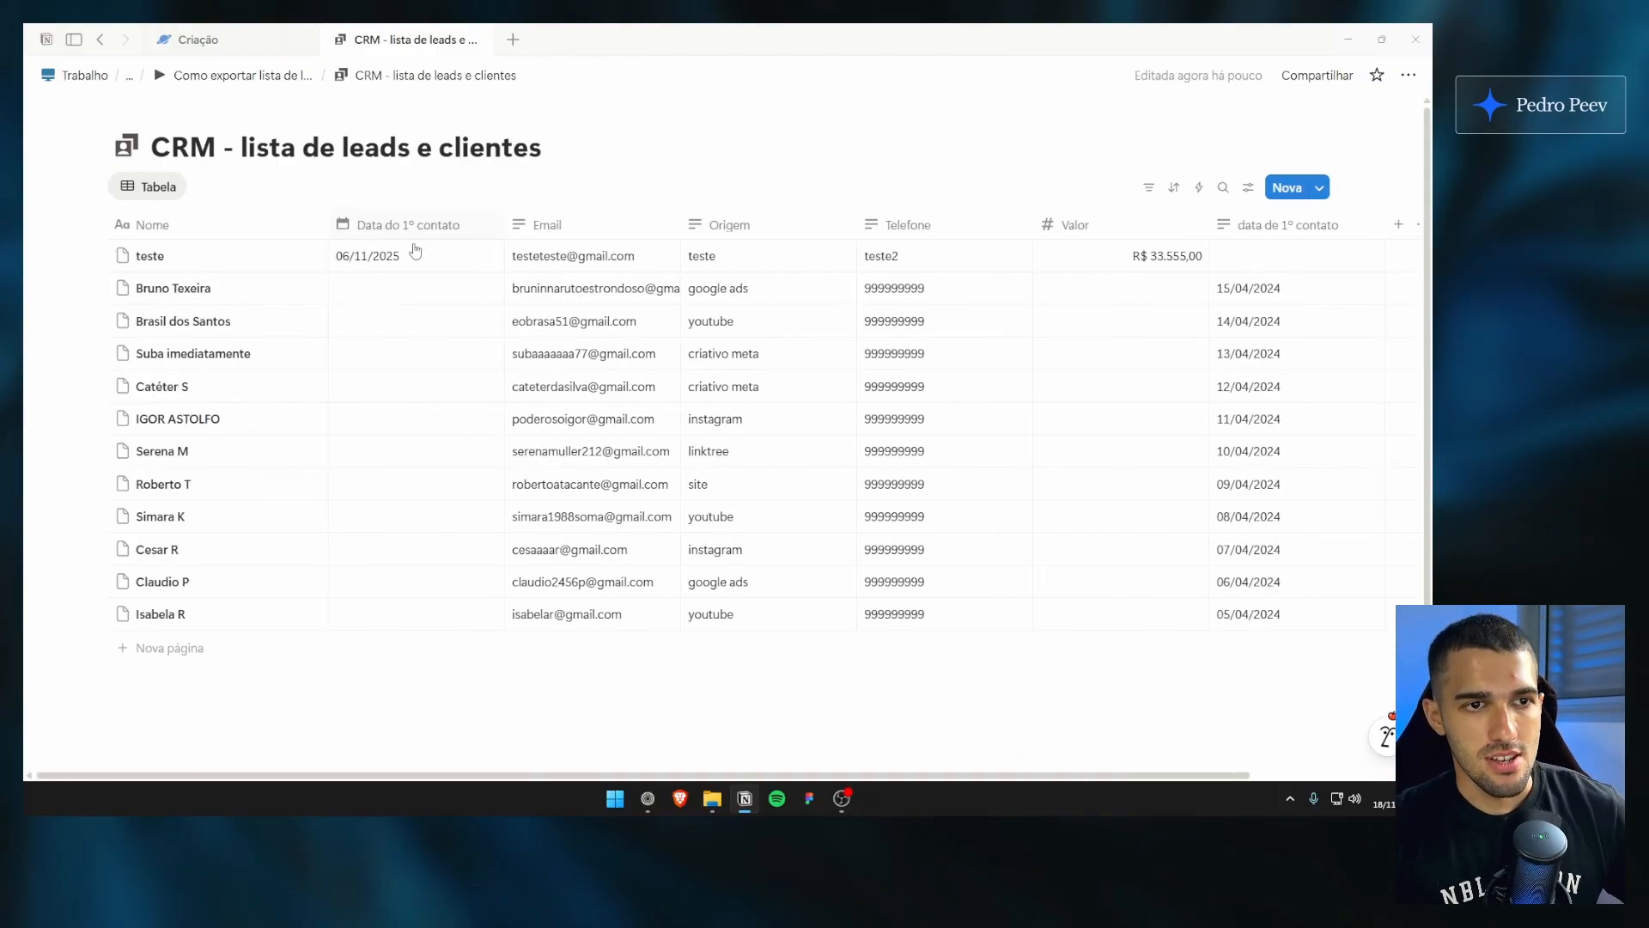
scroll(415, 249, right, 2)
drag(276, 229, 1189, 205)
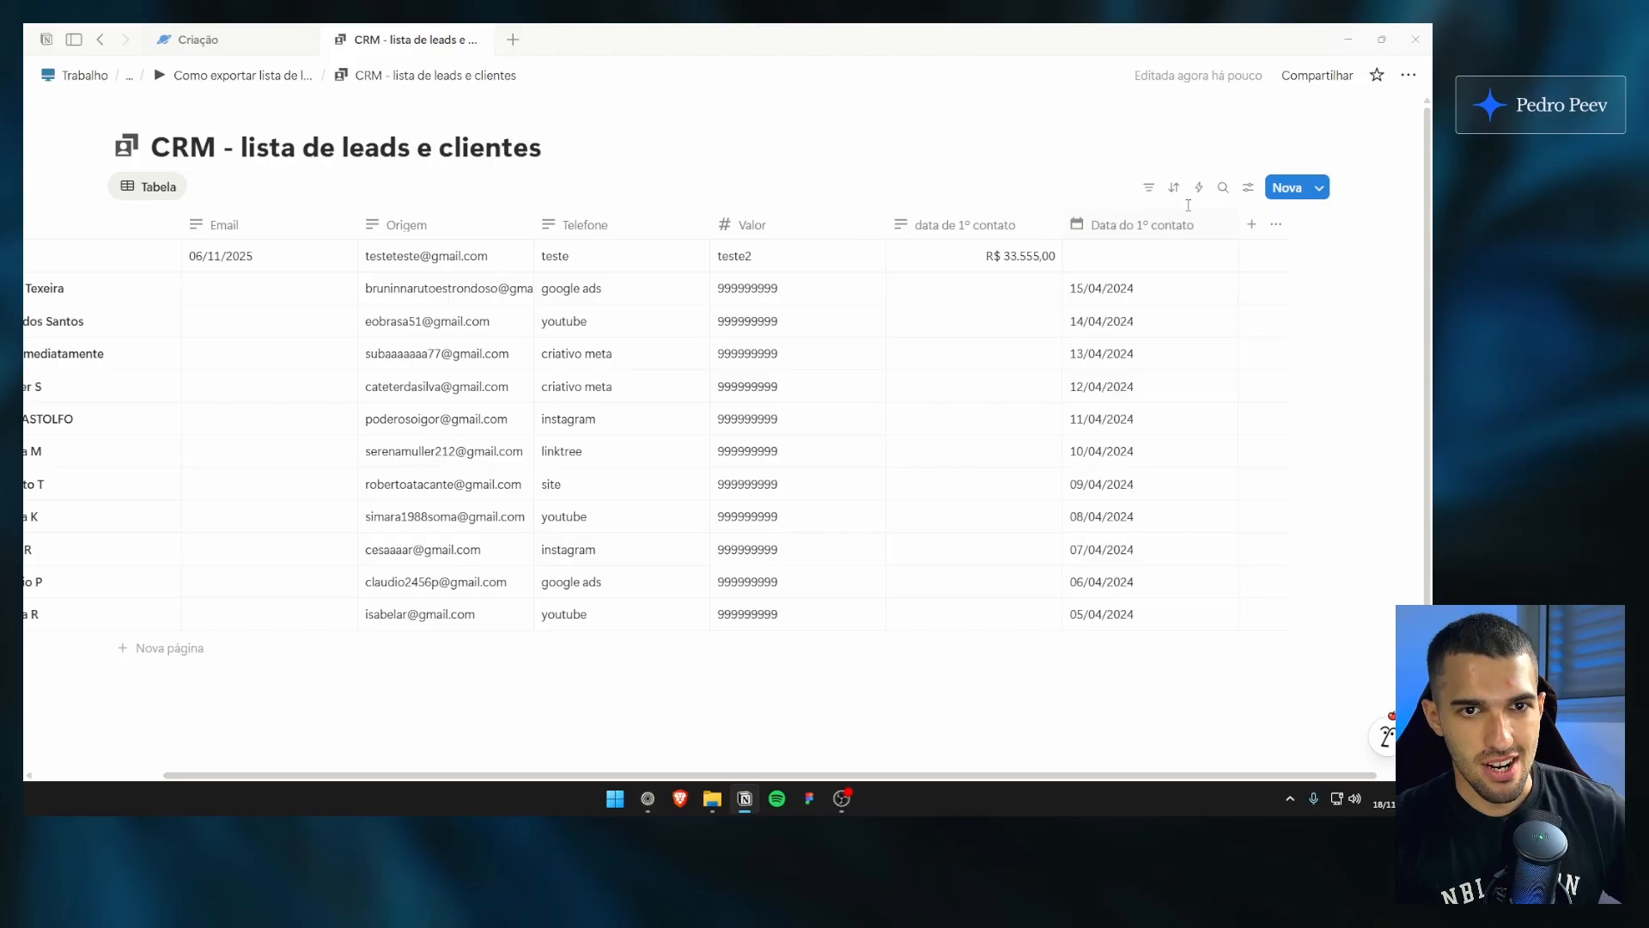
scroll(602, 375, left, 3)
click(921, 290)
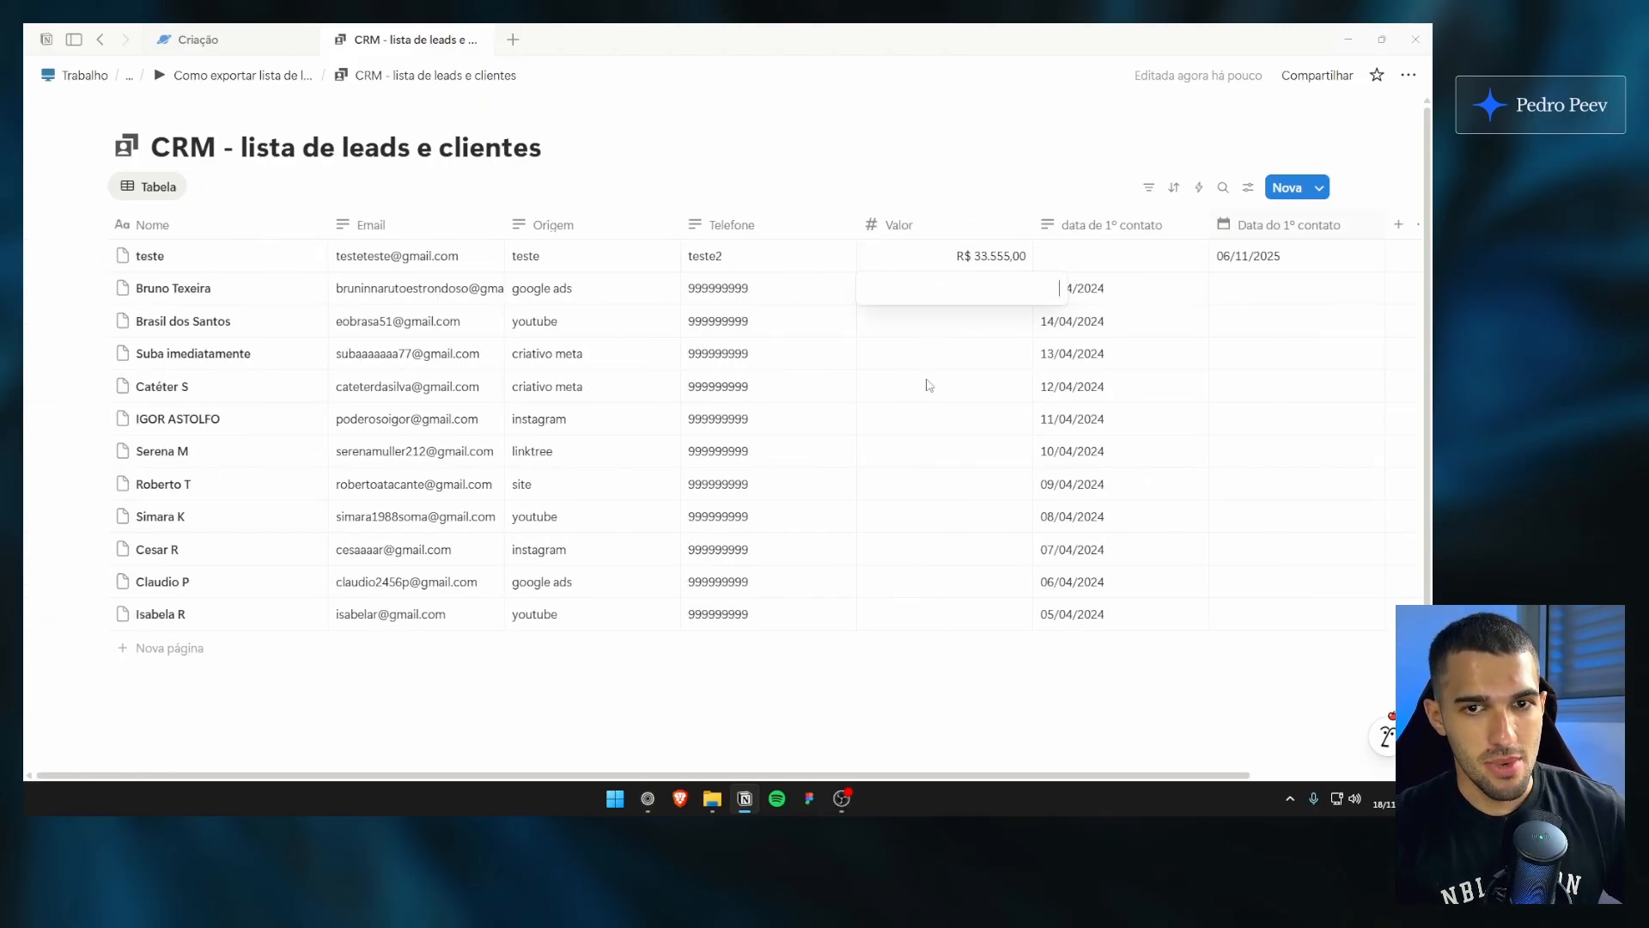
key(Escape)
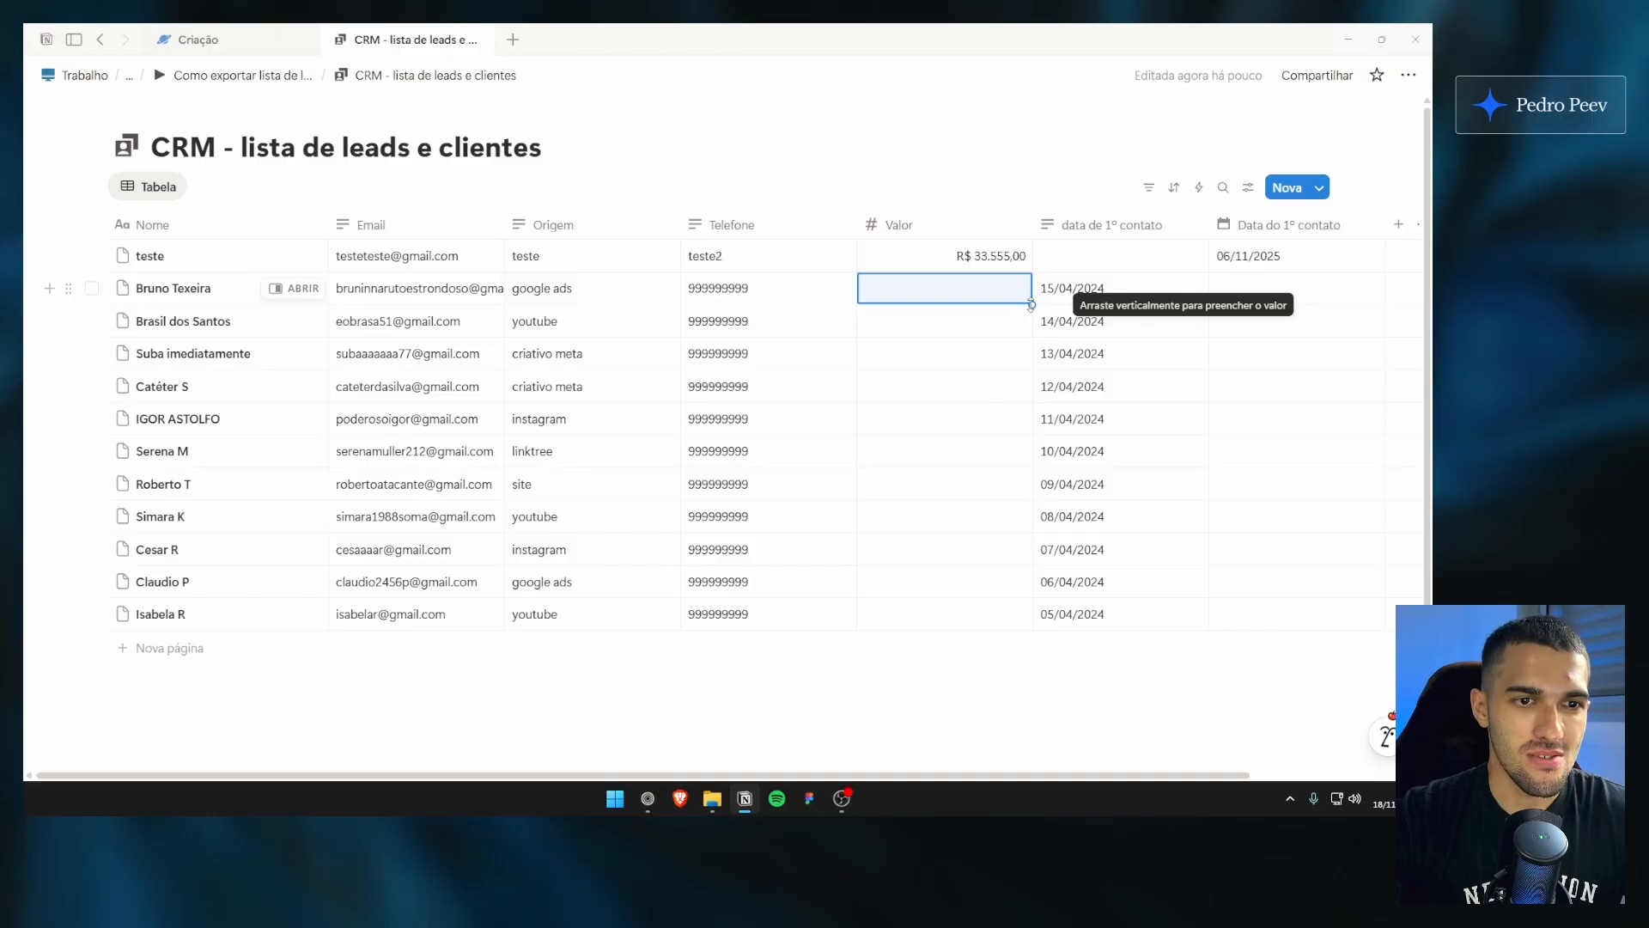
drag(1032, 305, 1001, 613)
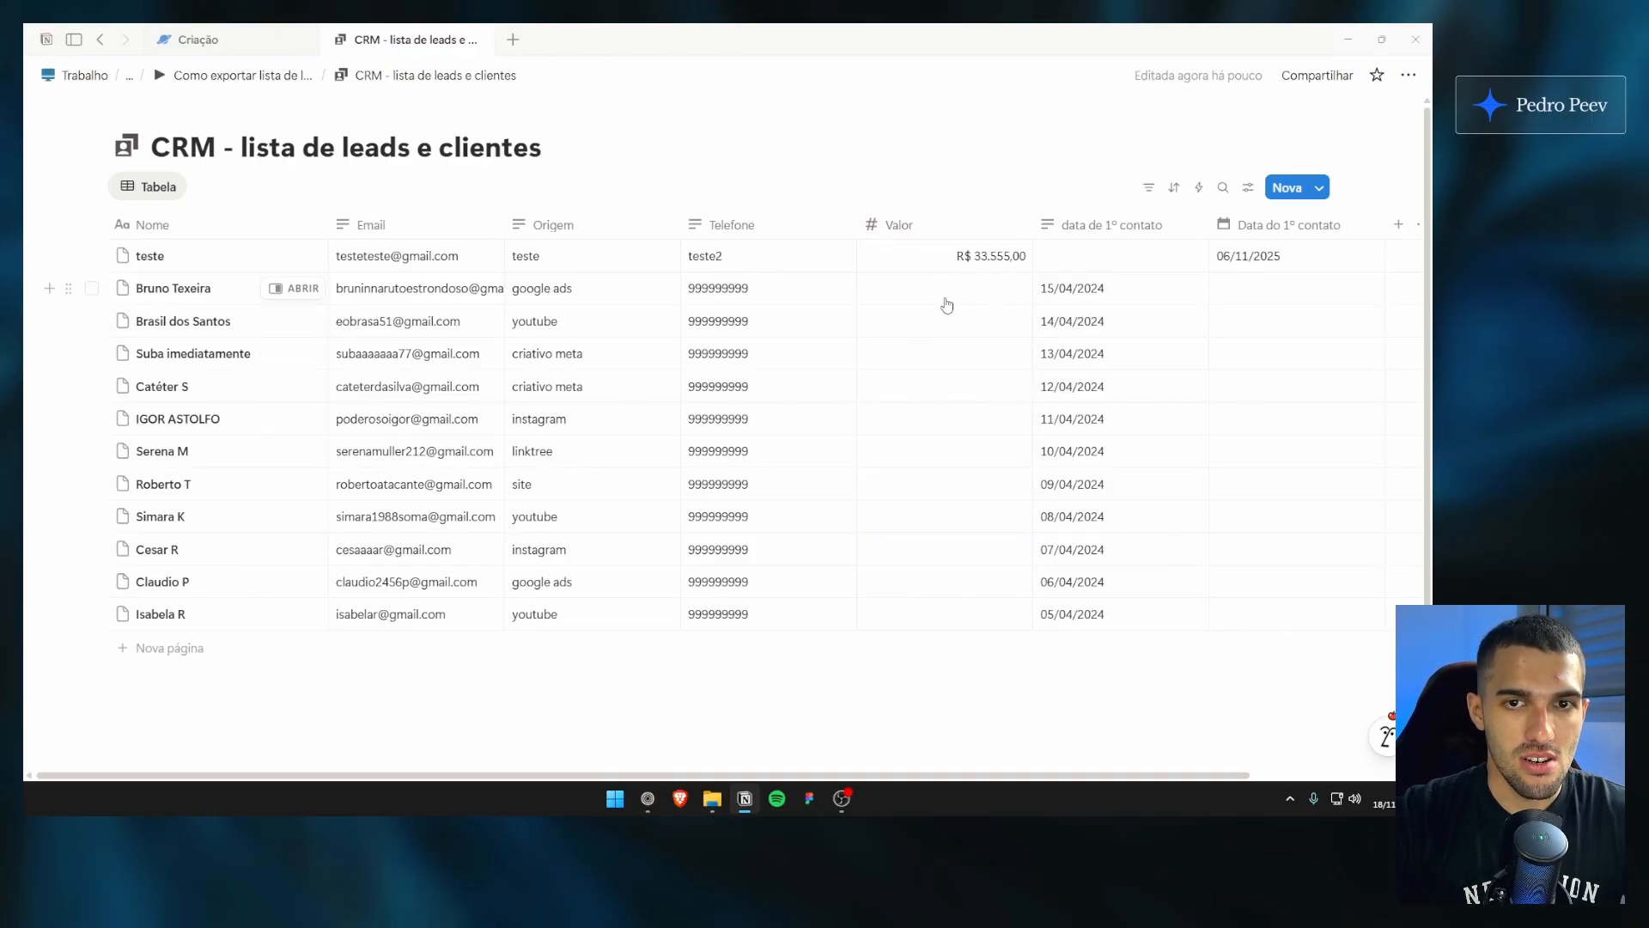
Step: Narrow the Nome column and check the 15/04/2024 date cell without changing it
scroll(948, 304, right, 3)
scroll(837, 306, left, 3)
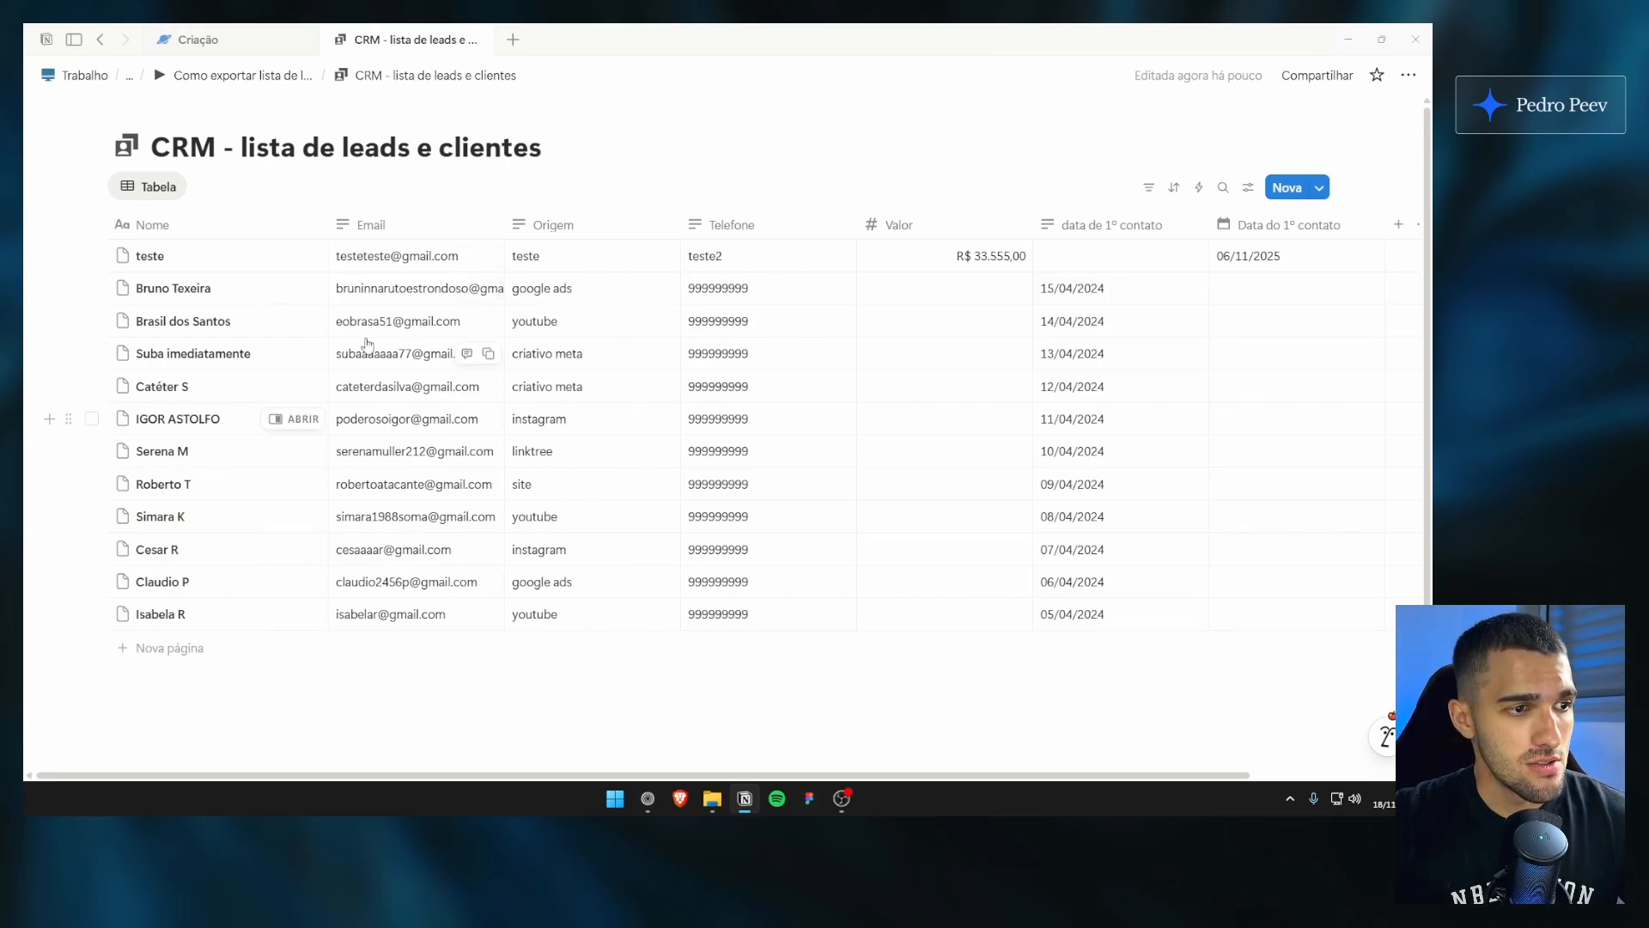
drag(326, 224, 307, 224)
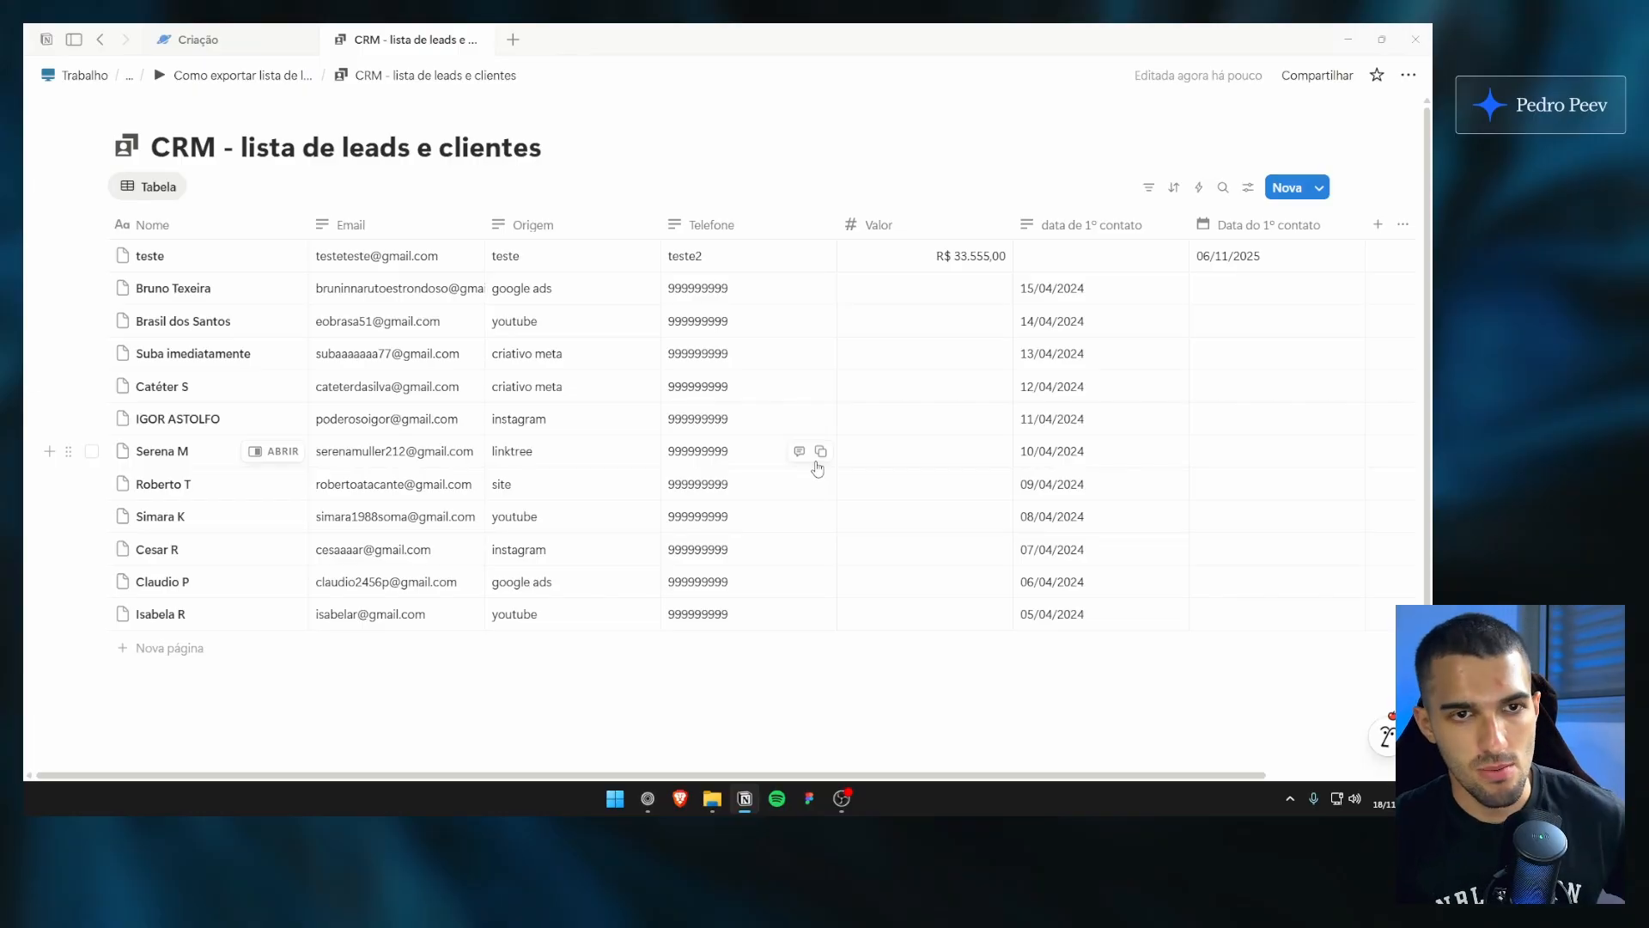
scroll(818, 424, right, 4)
click(936, 292)
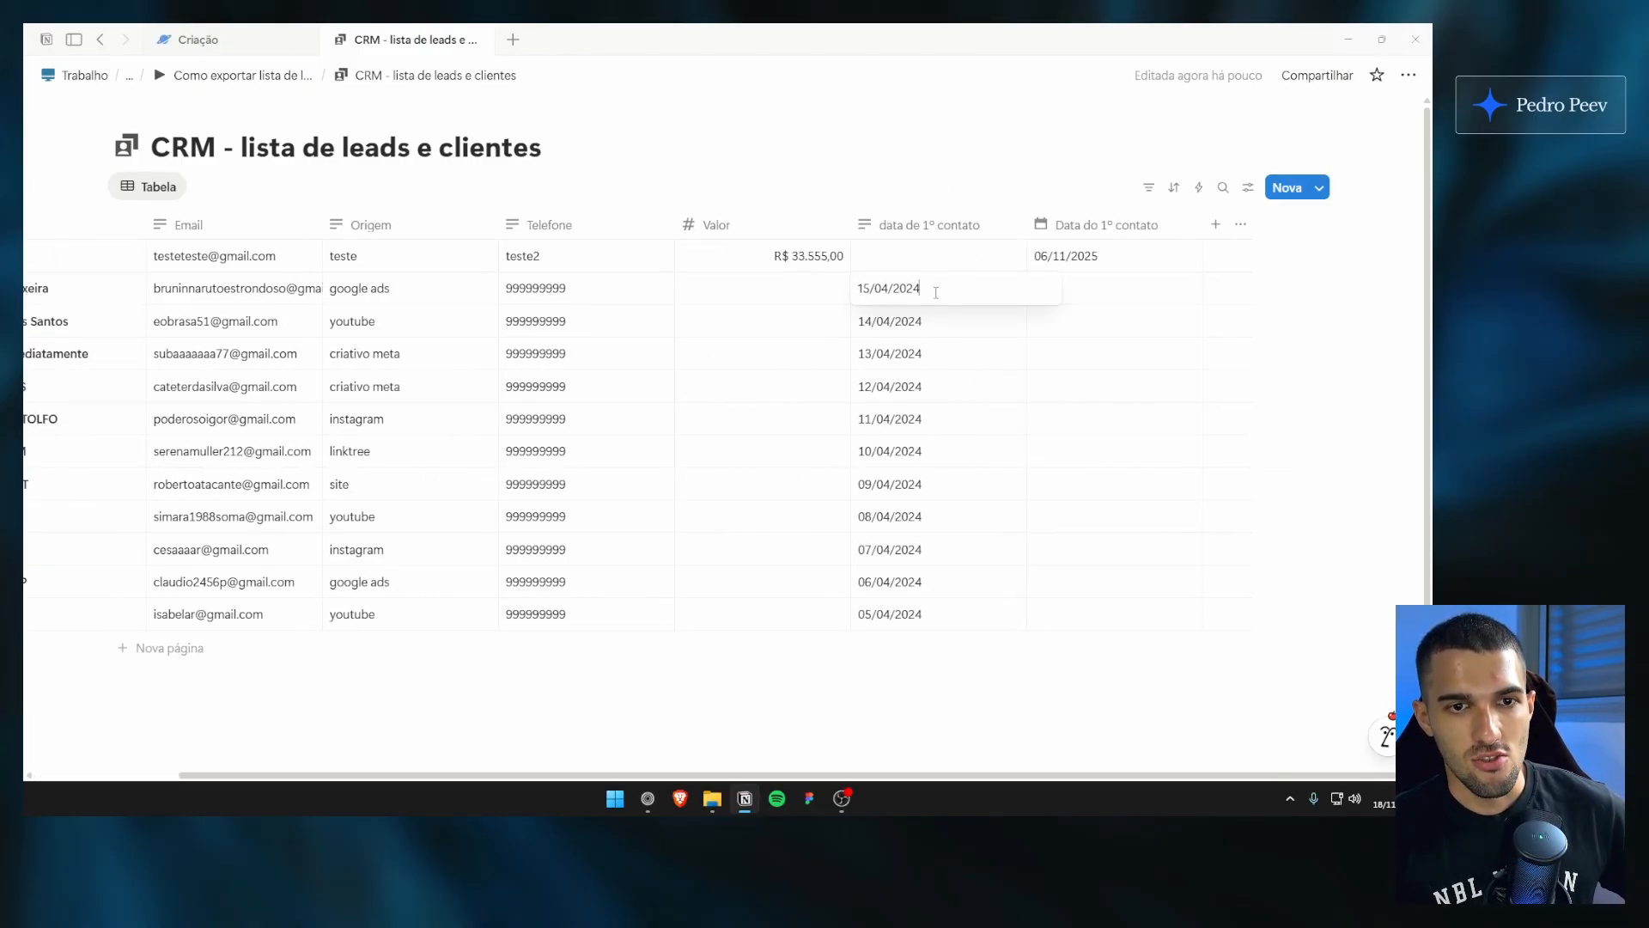
key(Escape)
scroll(827, 578, left, 4)
click(871, 668)
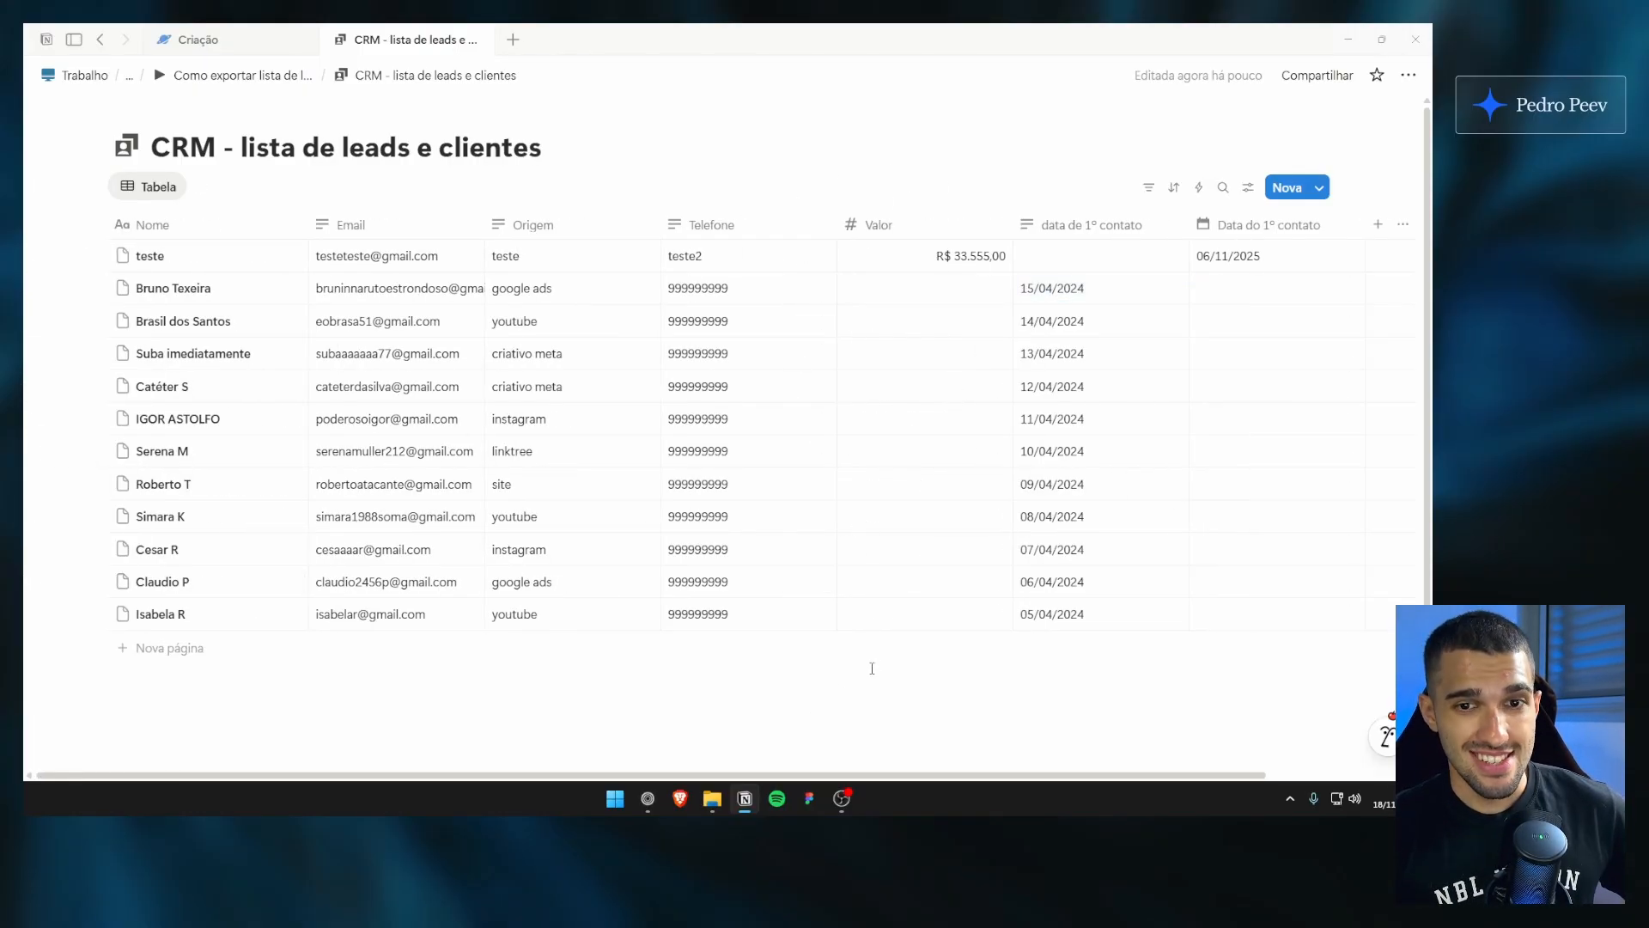
Step: Delete the eleven imported lead rows, leaving only teste
click(1409, 75)
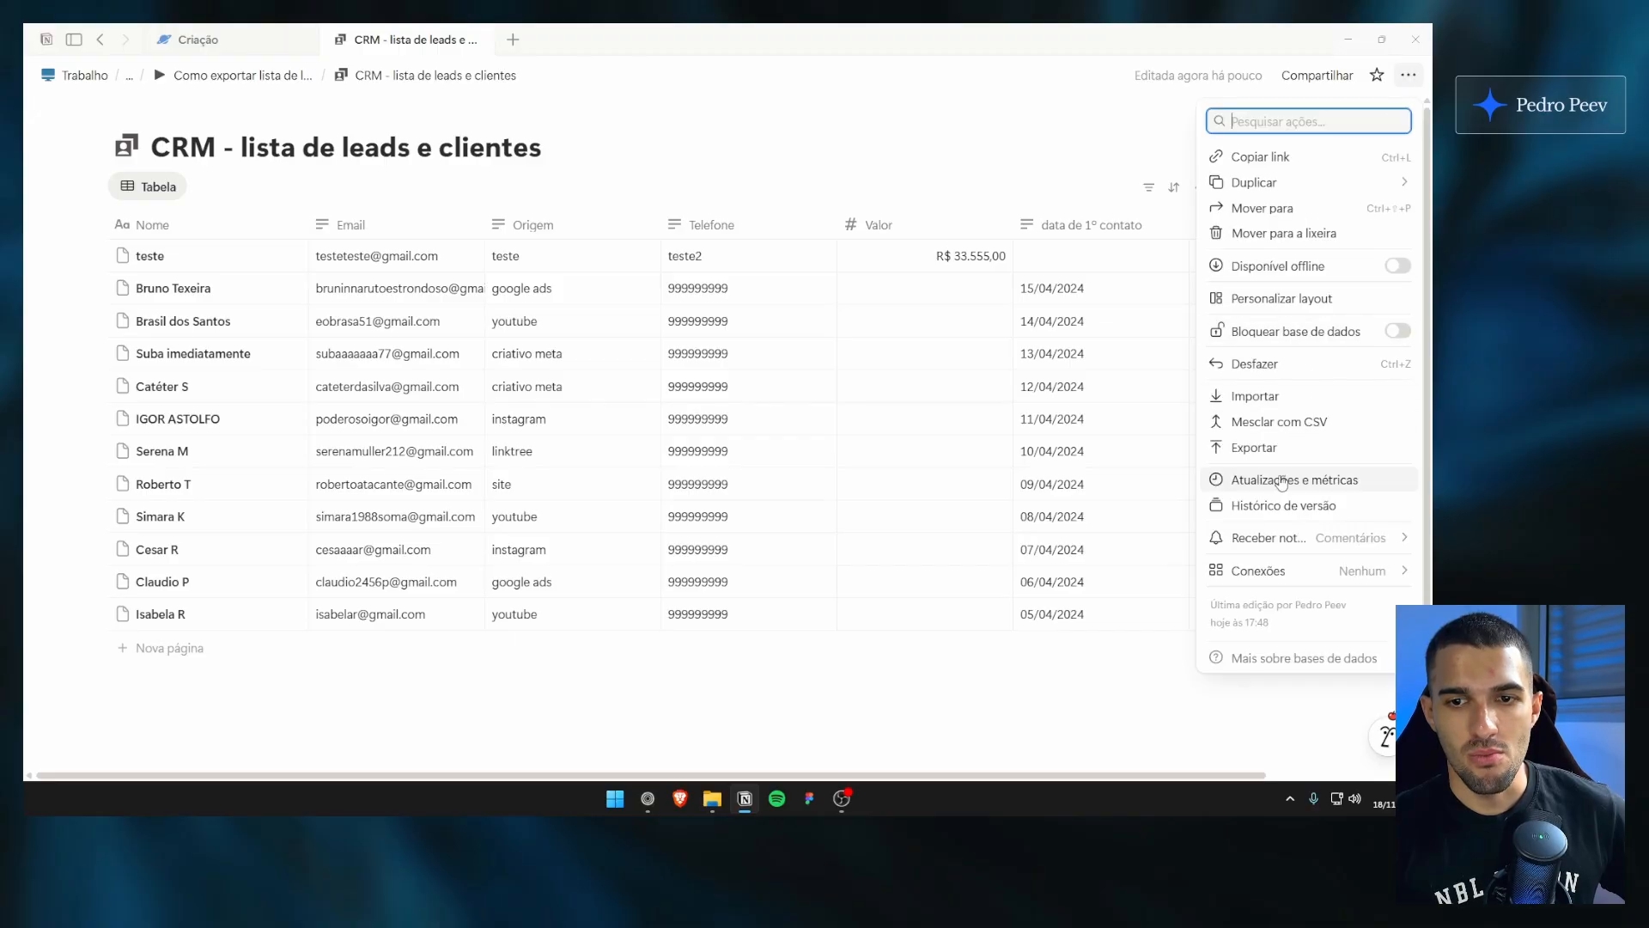
drag(918, 672, 773, 297)
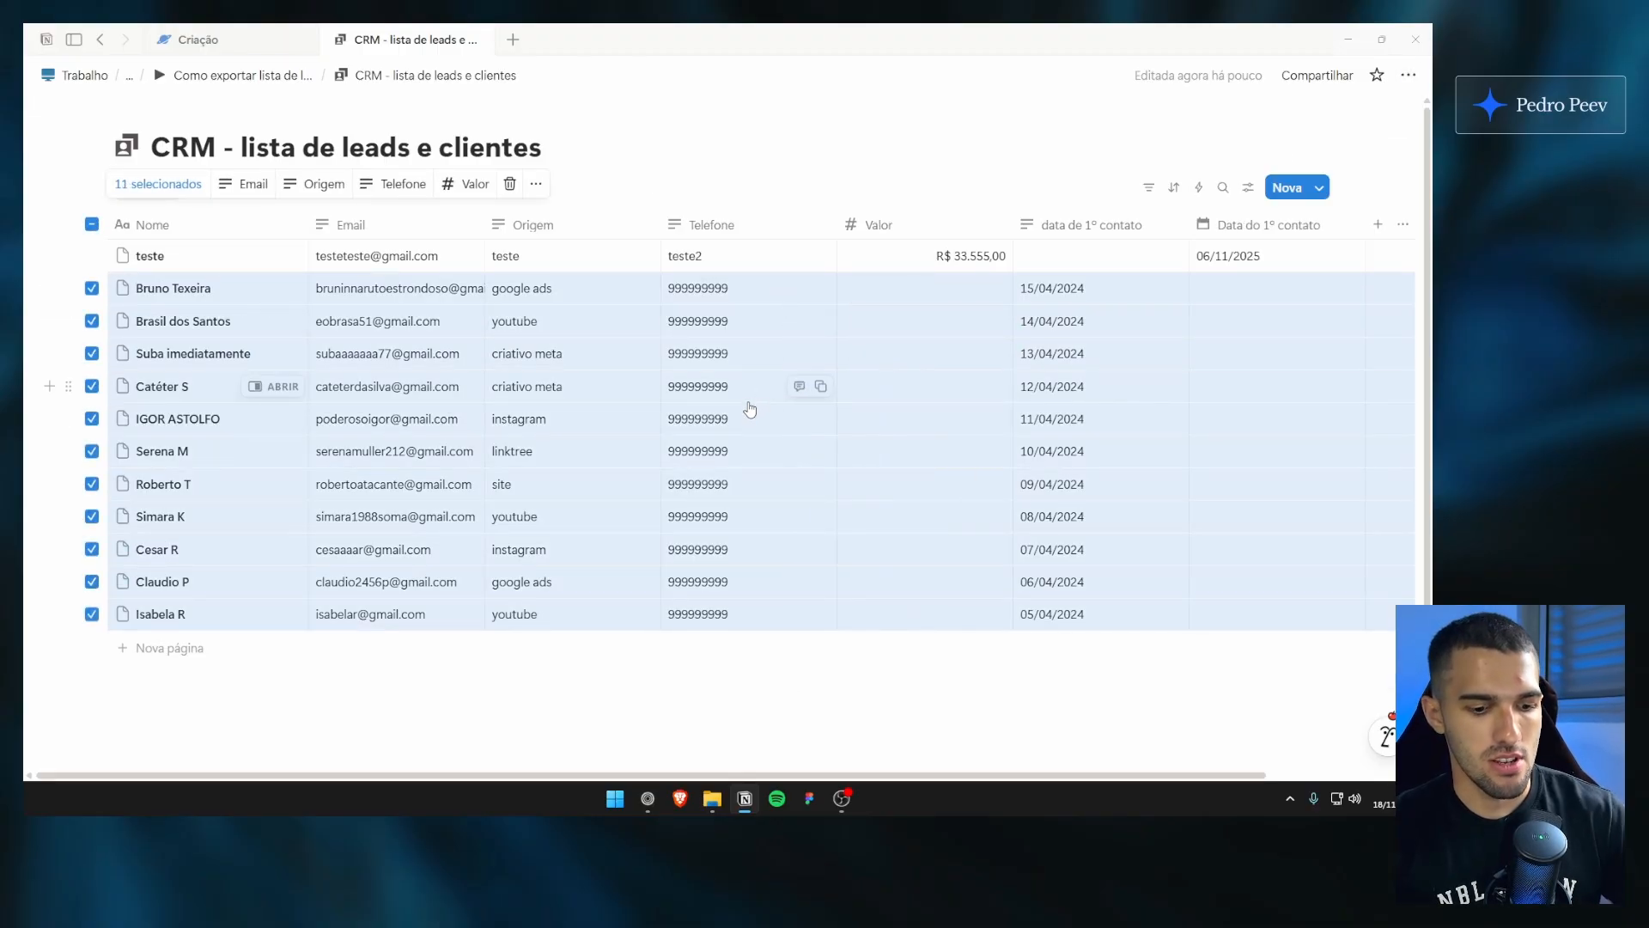
key(Delete)
Step: Merge the leads CSV and review the data de 1º contato and valor serviço column types
click(1409, 75)
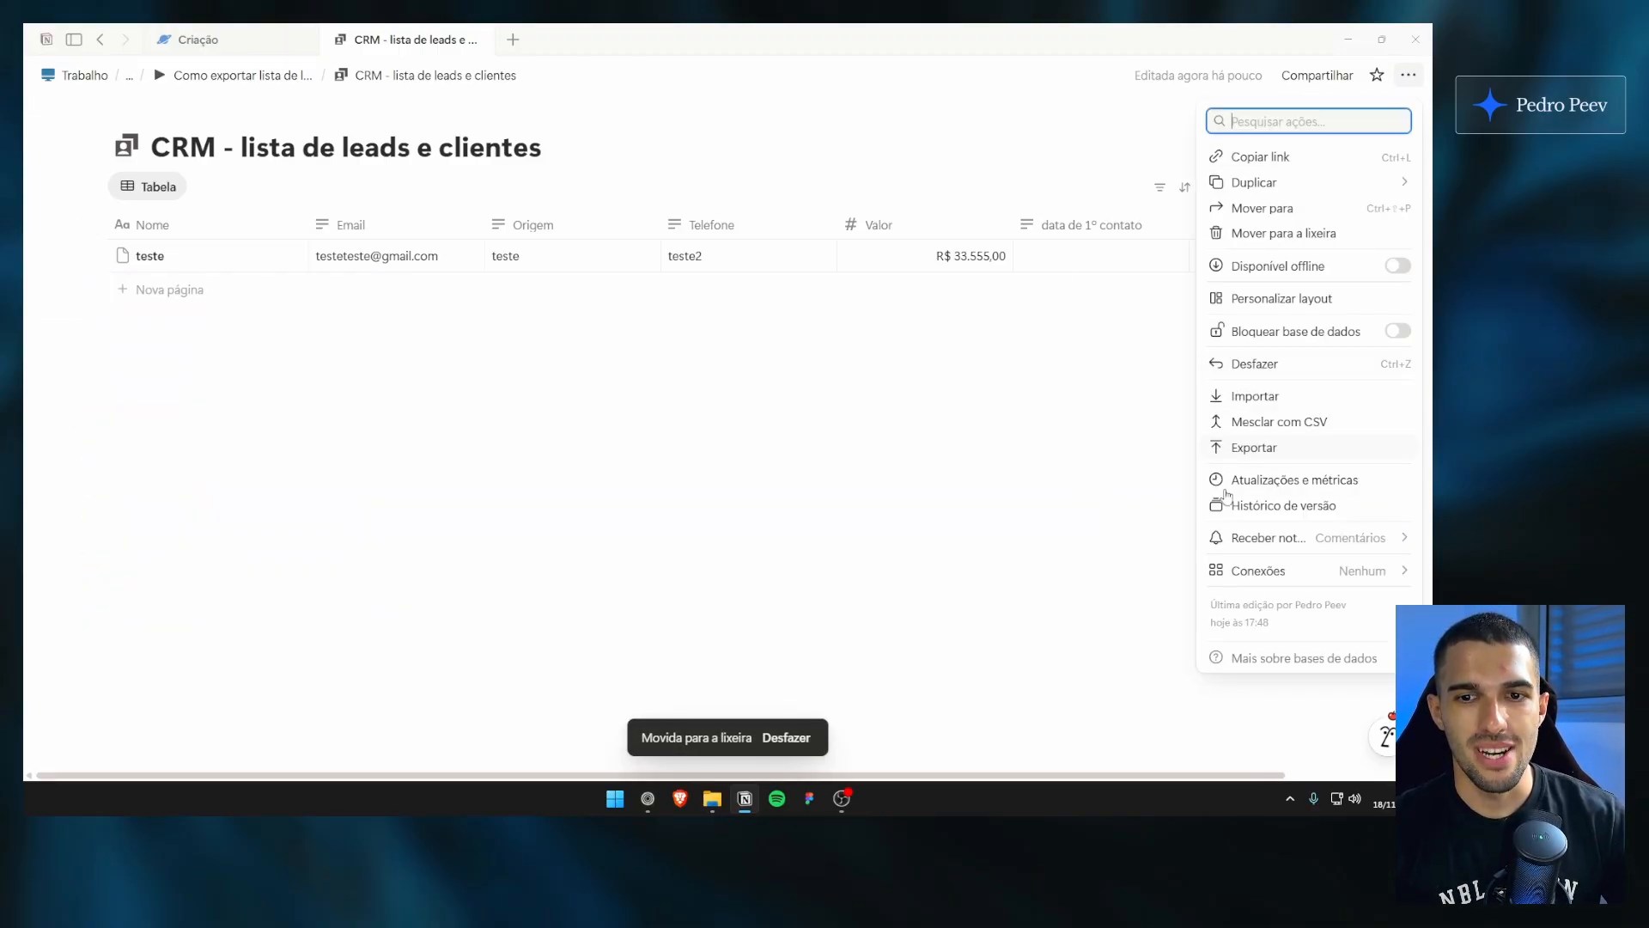
click(1251, 423)
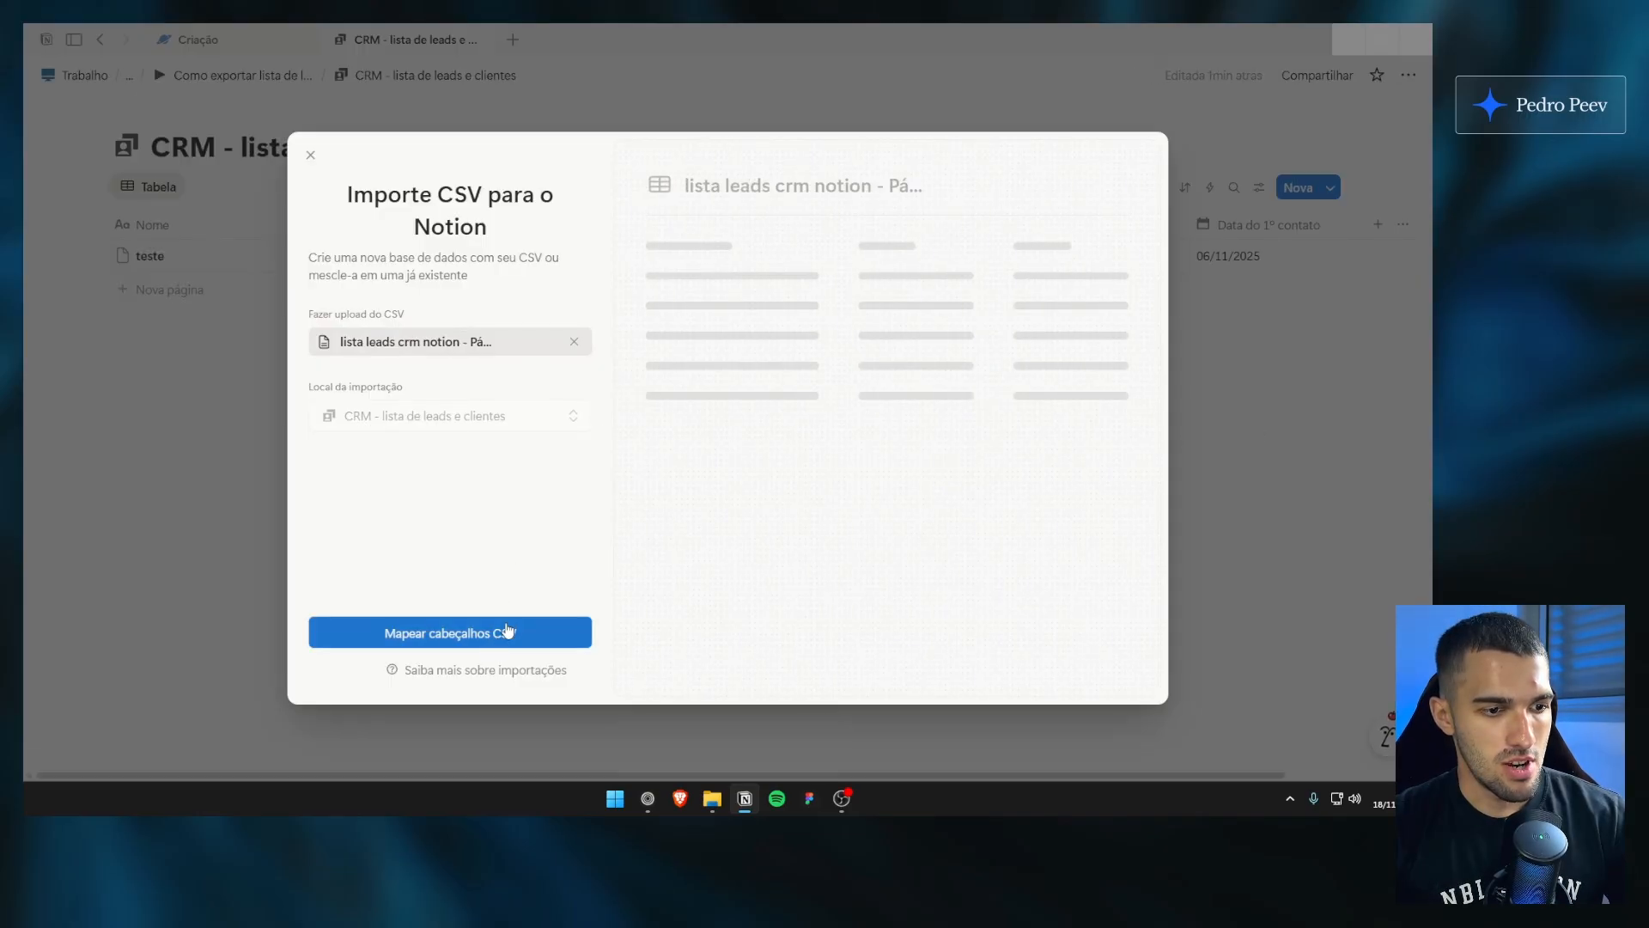
click(508, 631)
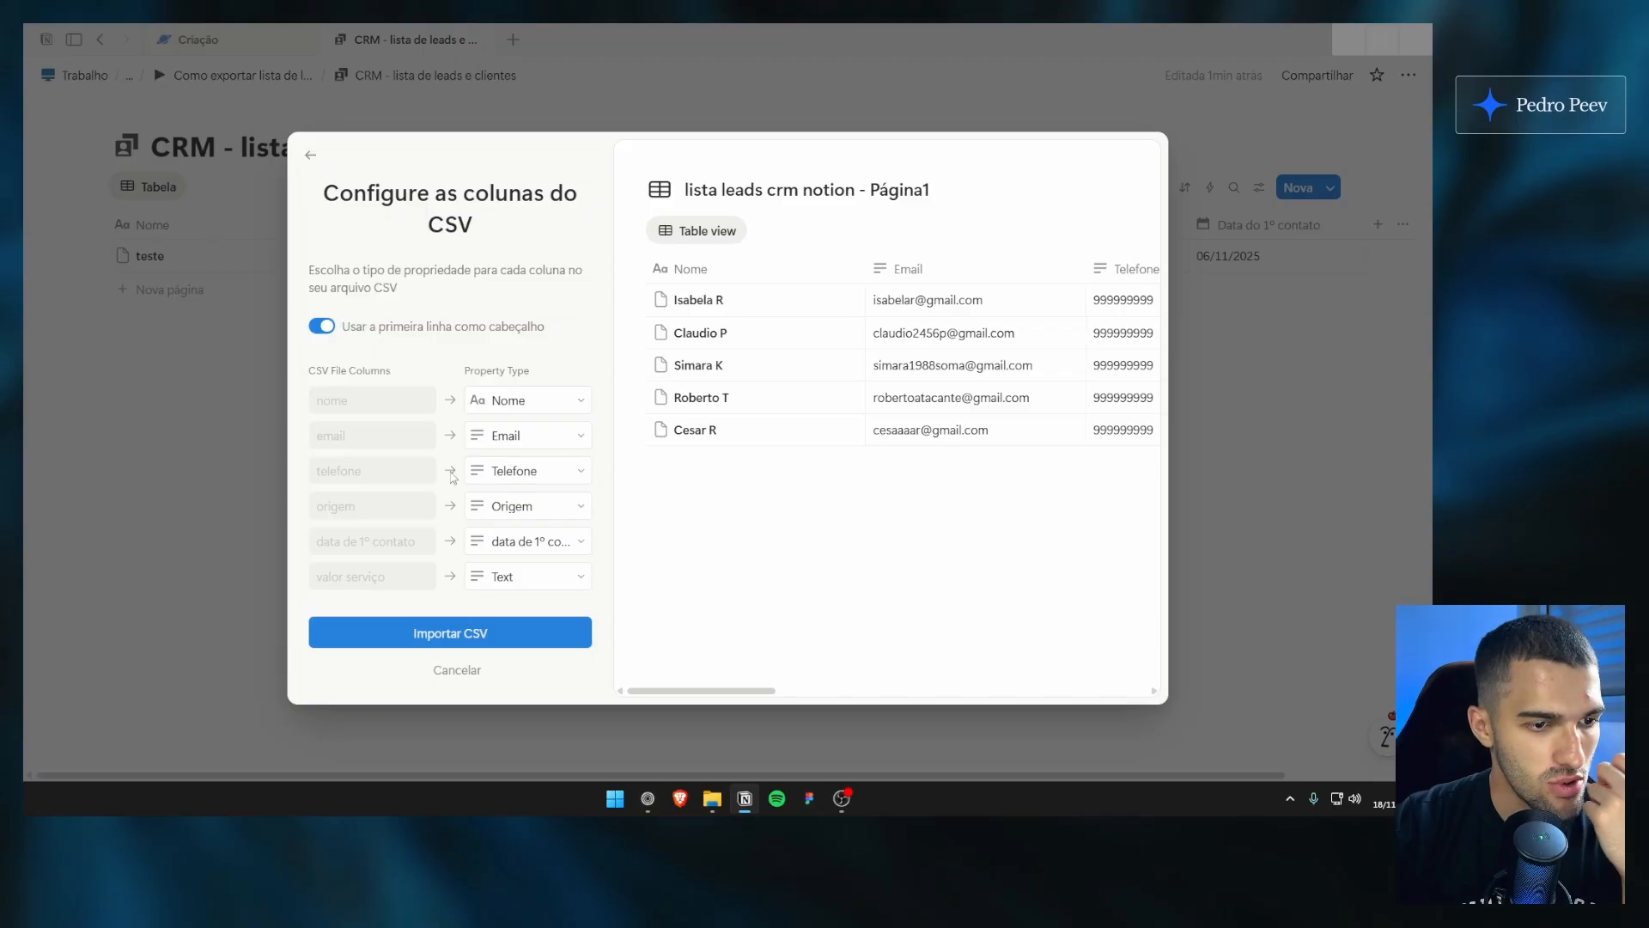
click(502, 547)
click(412, 533)
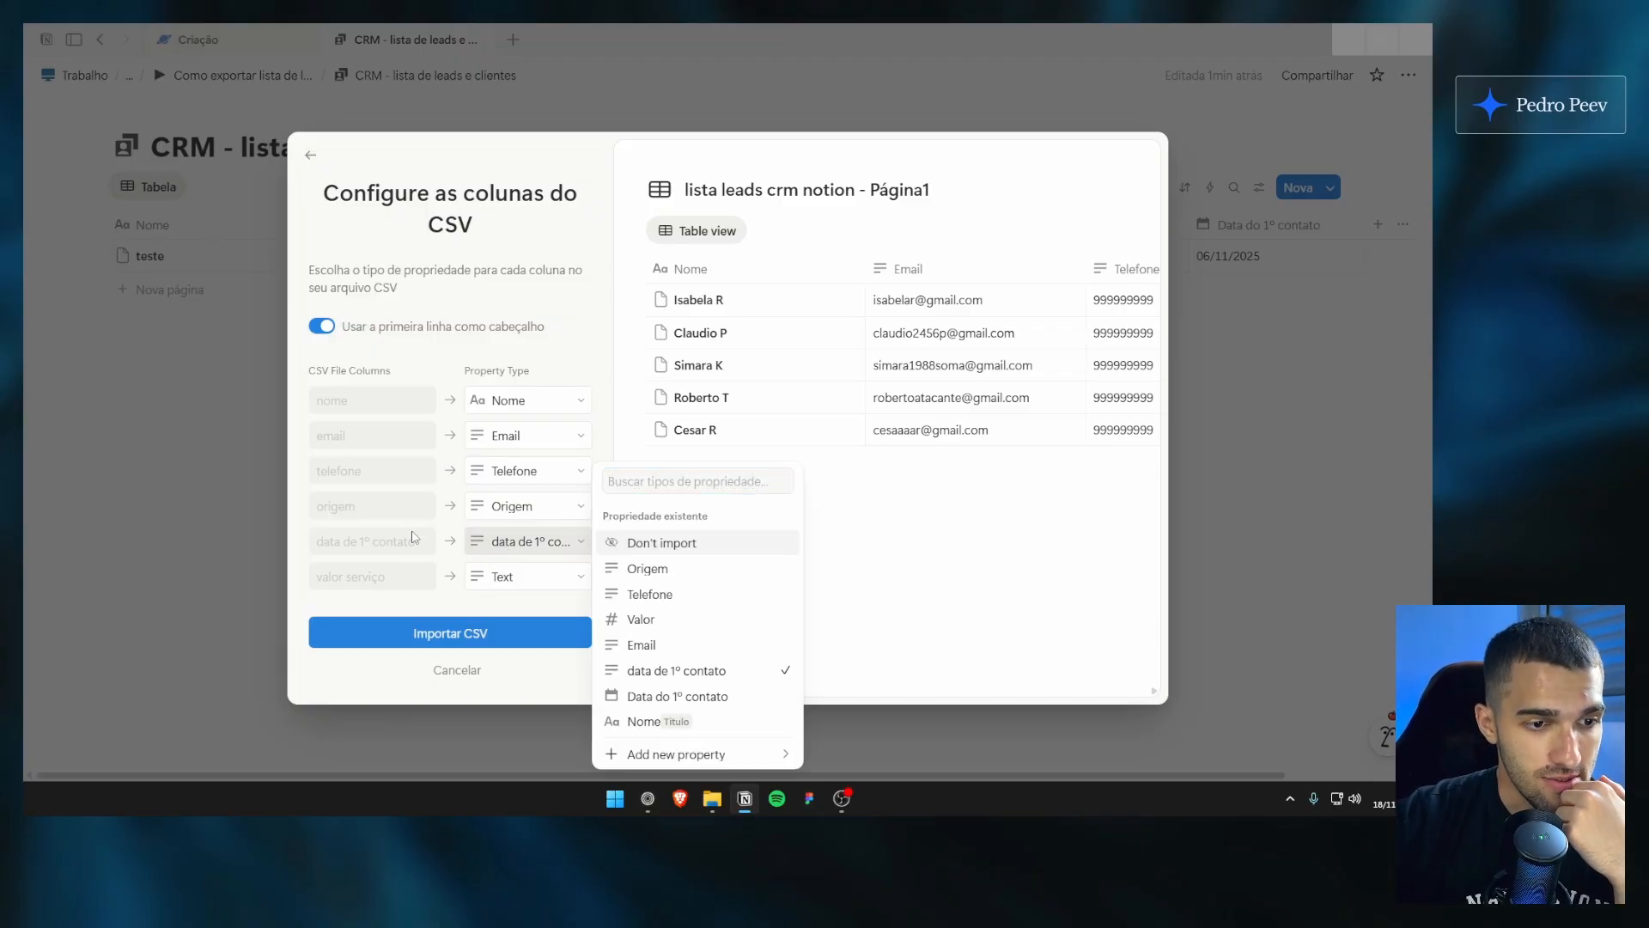
click(542, 588)
click(882, 511)
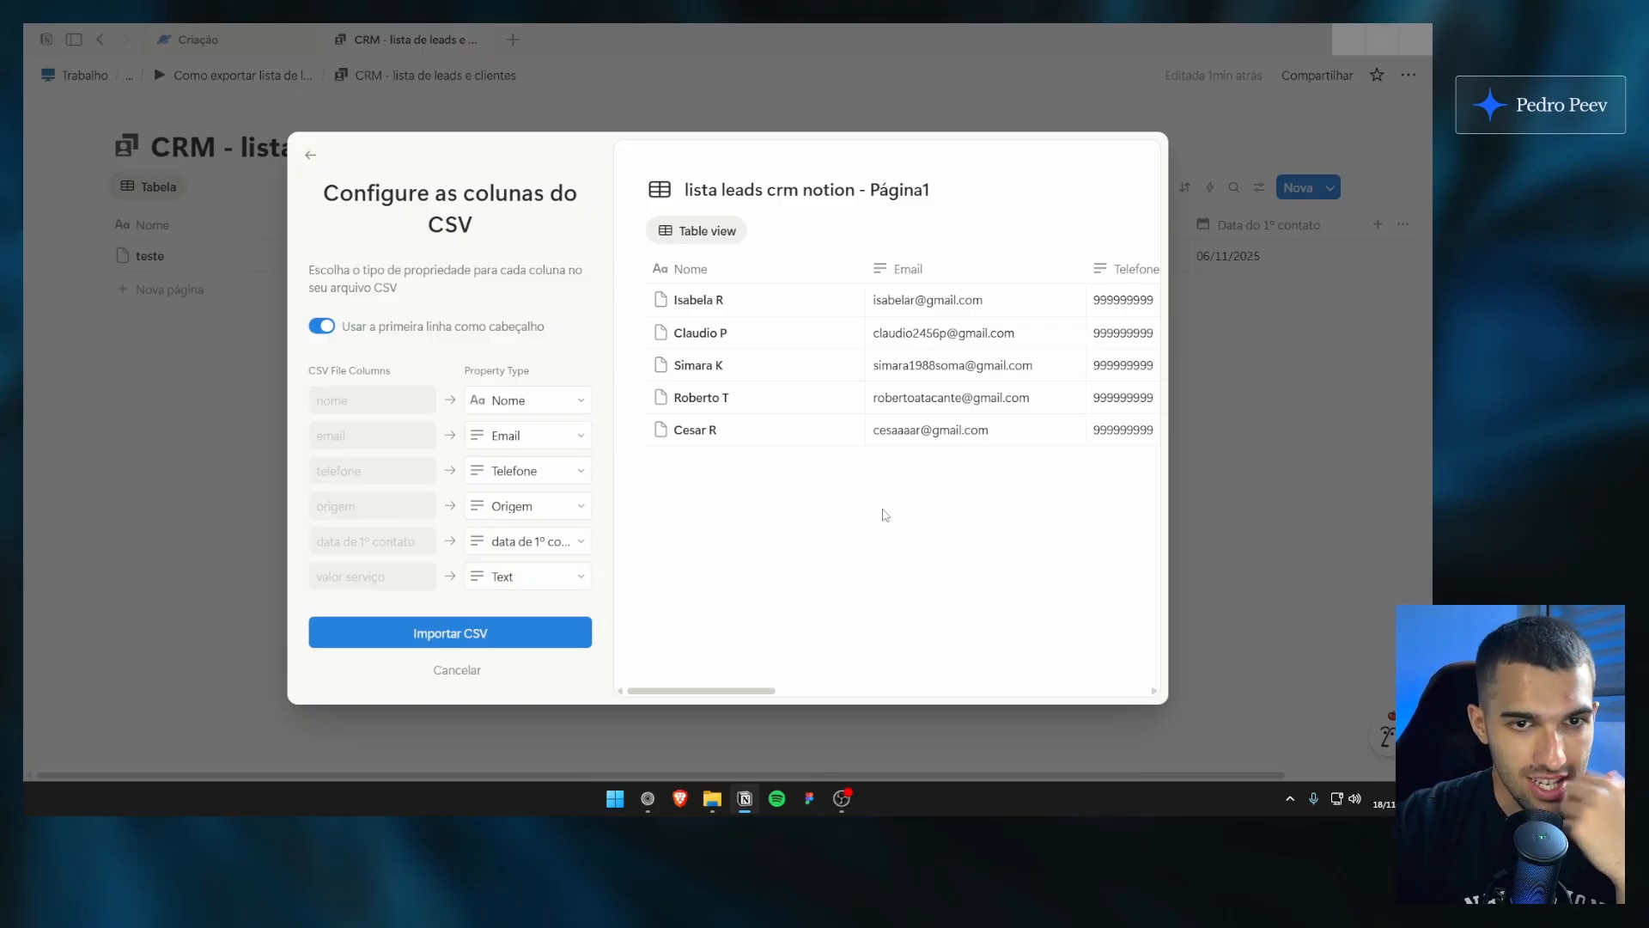
drag(764, 690, 990, 653)
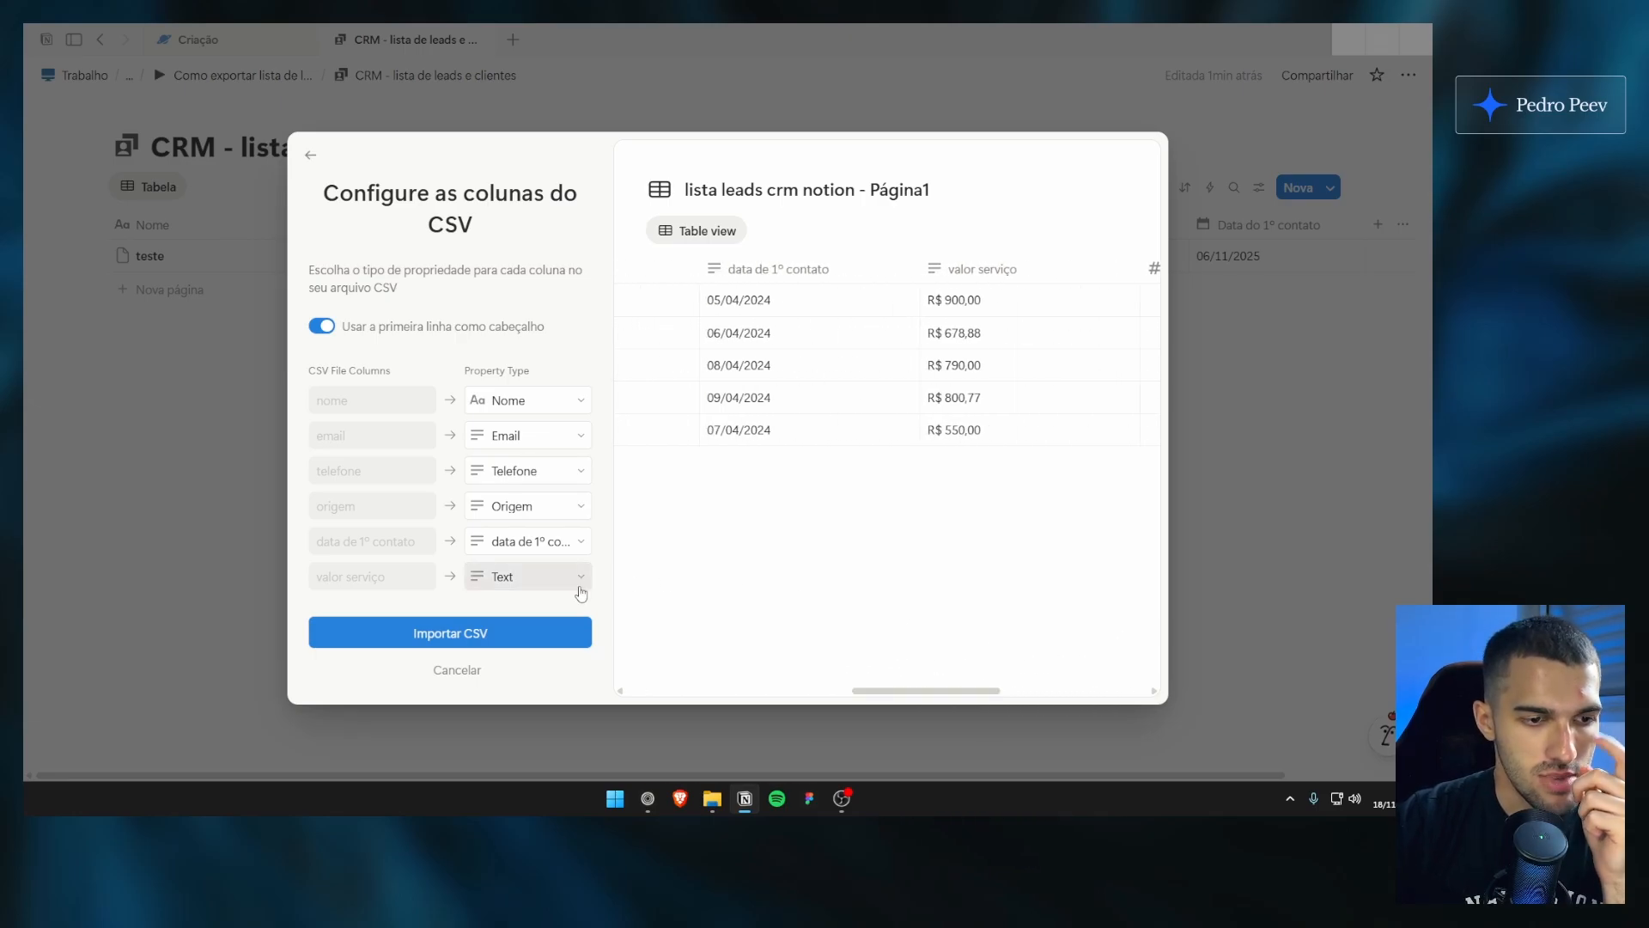
Step: Import the CSV rows, moving Valor to the end and valor serviço before data de 1º contato
click(556, 638)
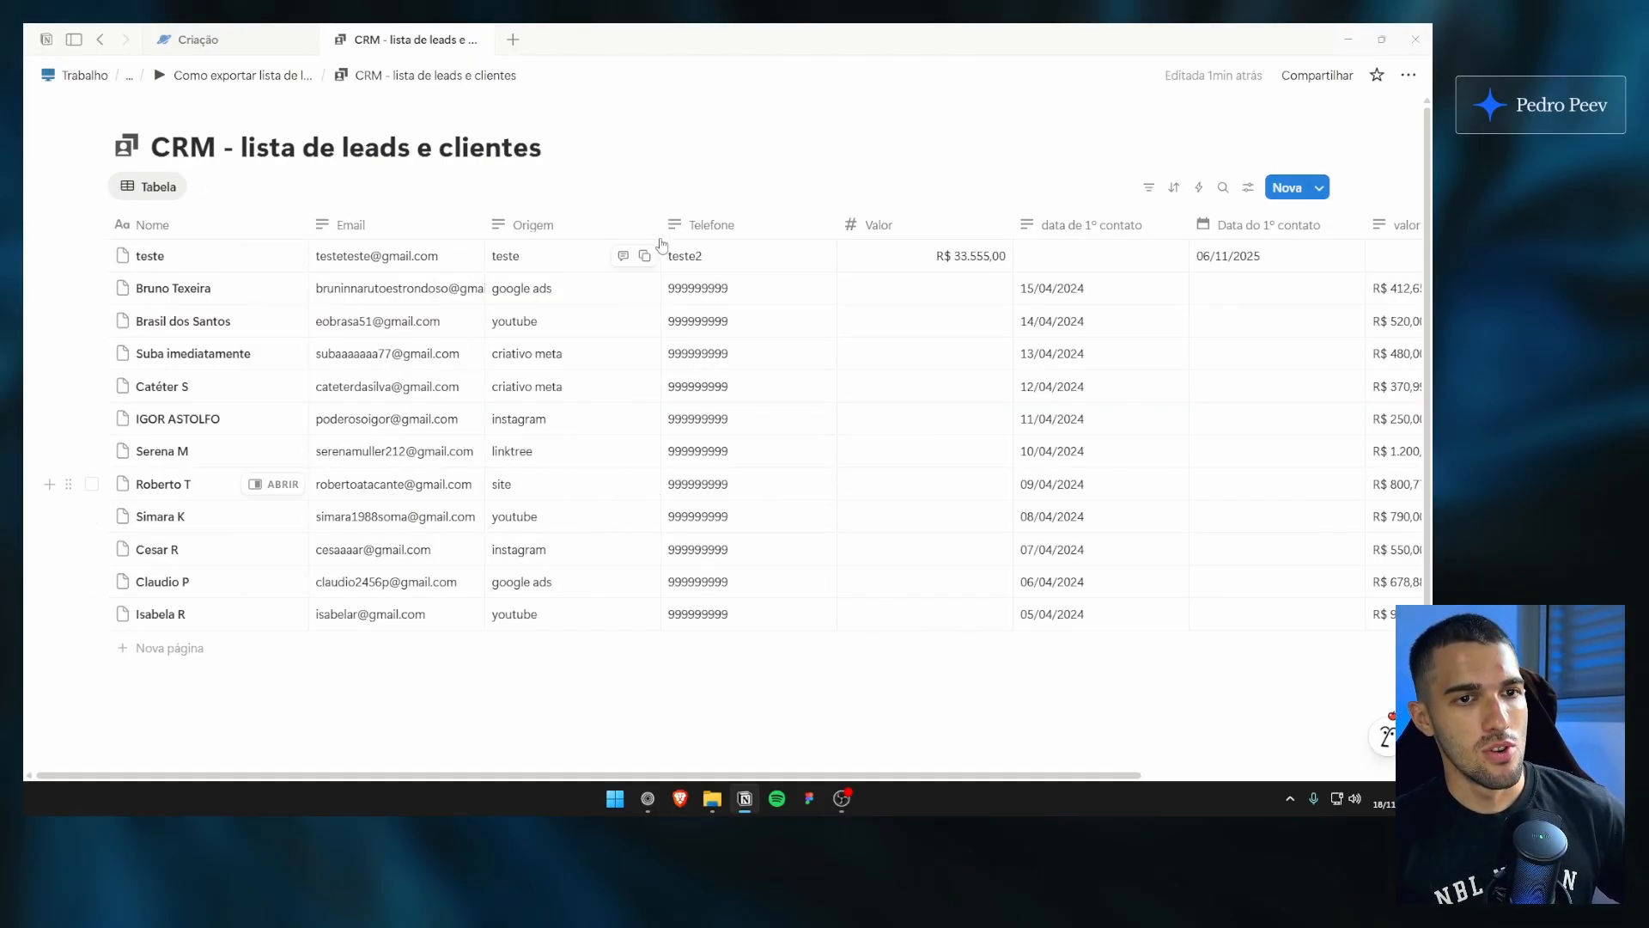
scroll(818, 240, right, 2)
scroll(782, 244, right, 3)
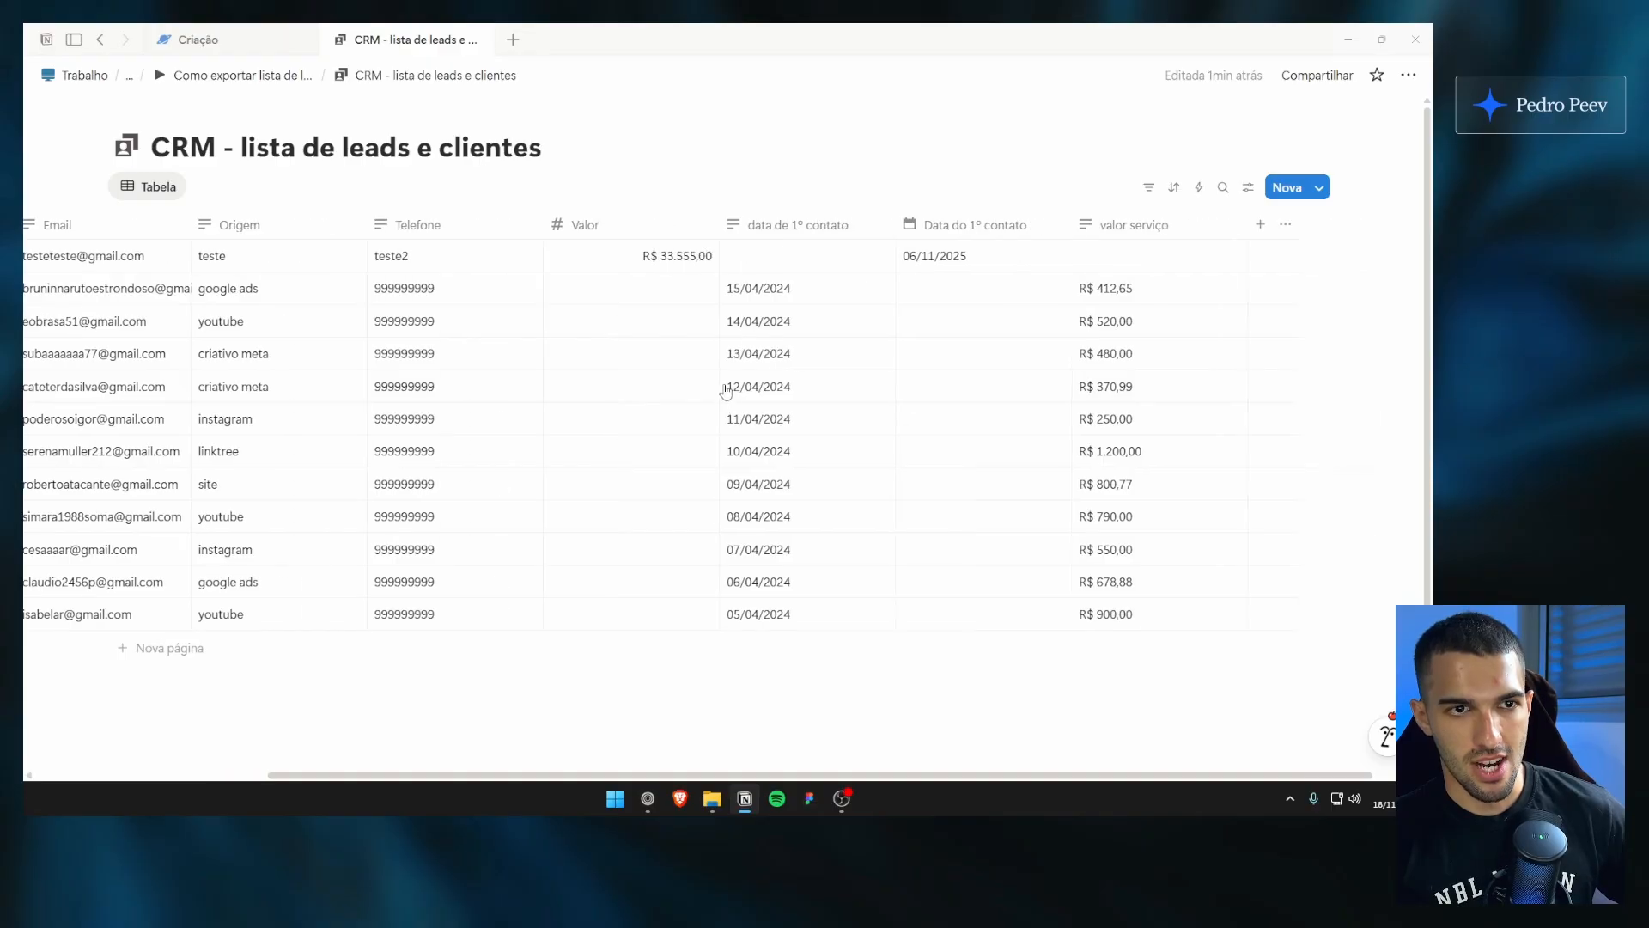
drag(592, 225, 1117, 227)
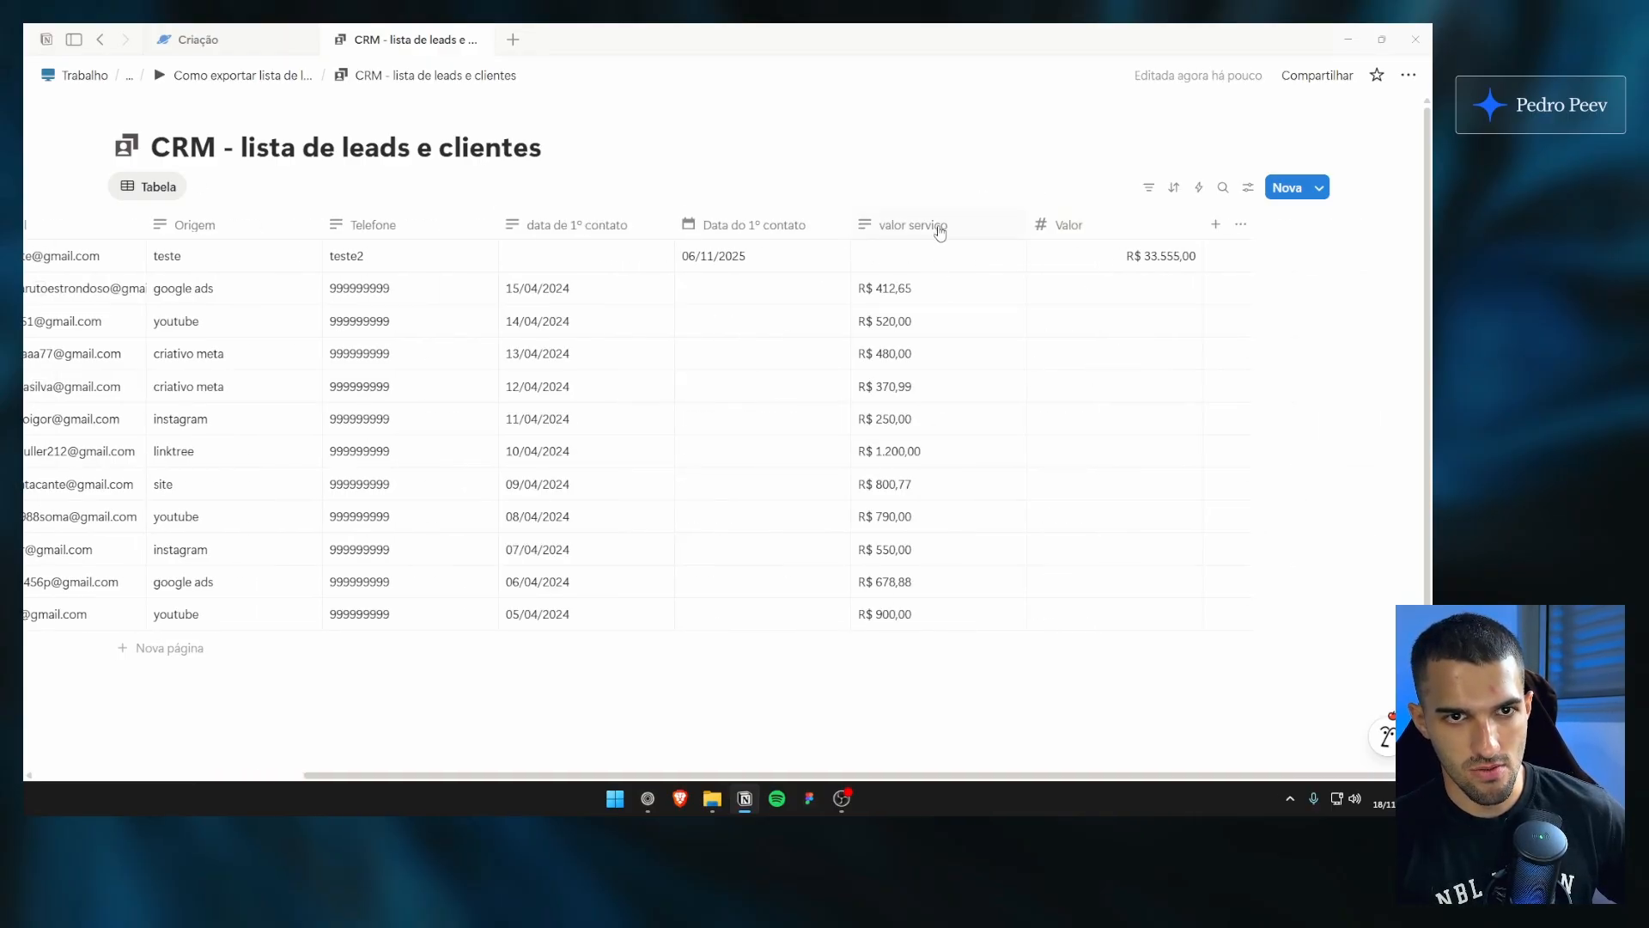
drag(940, 232, 756, 228)
scroll(910, 371, left, 2)
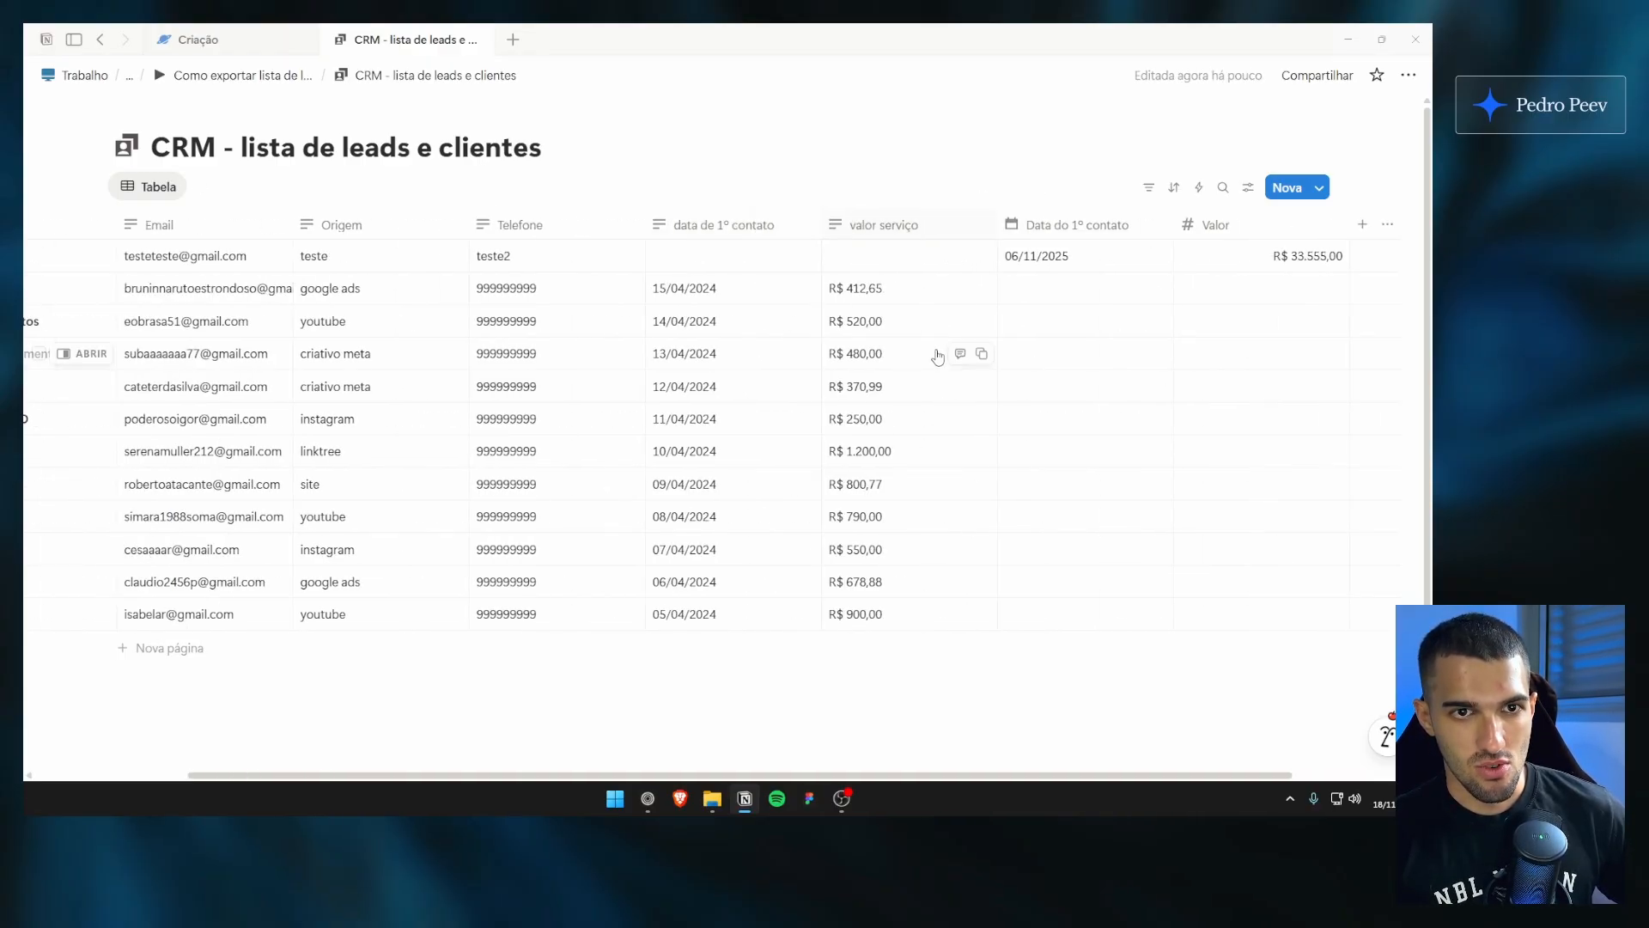
scroll(937, 357, left, 2)
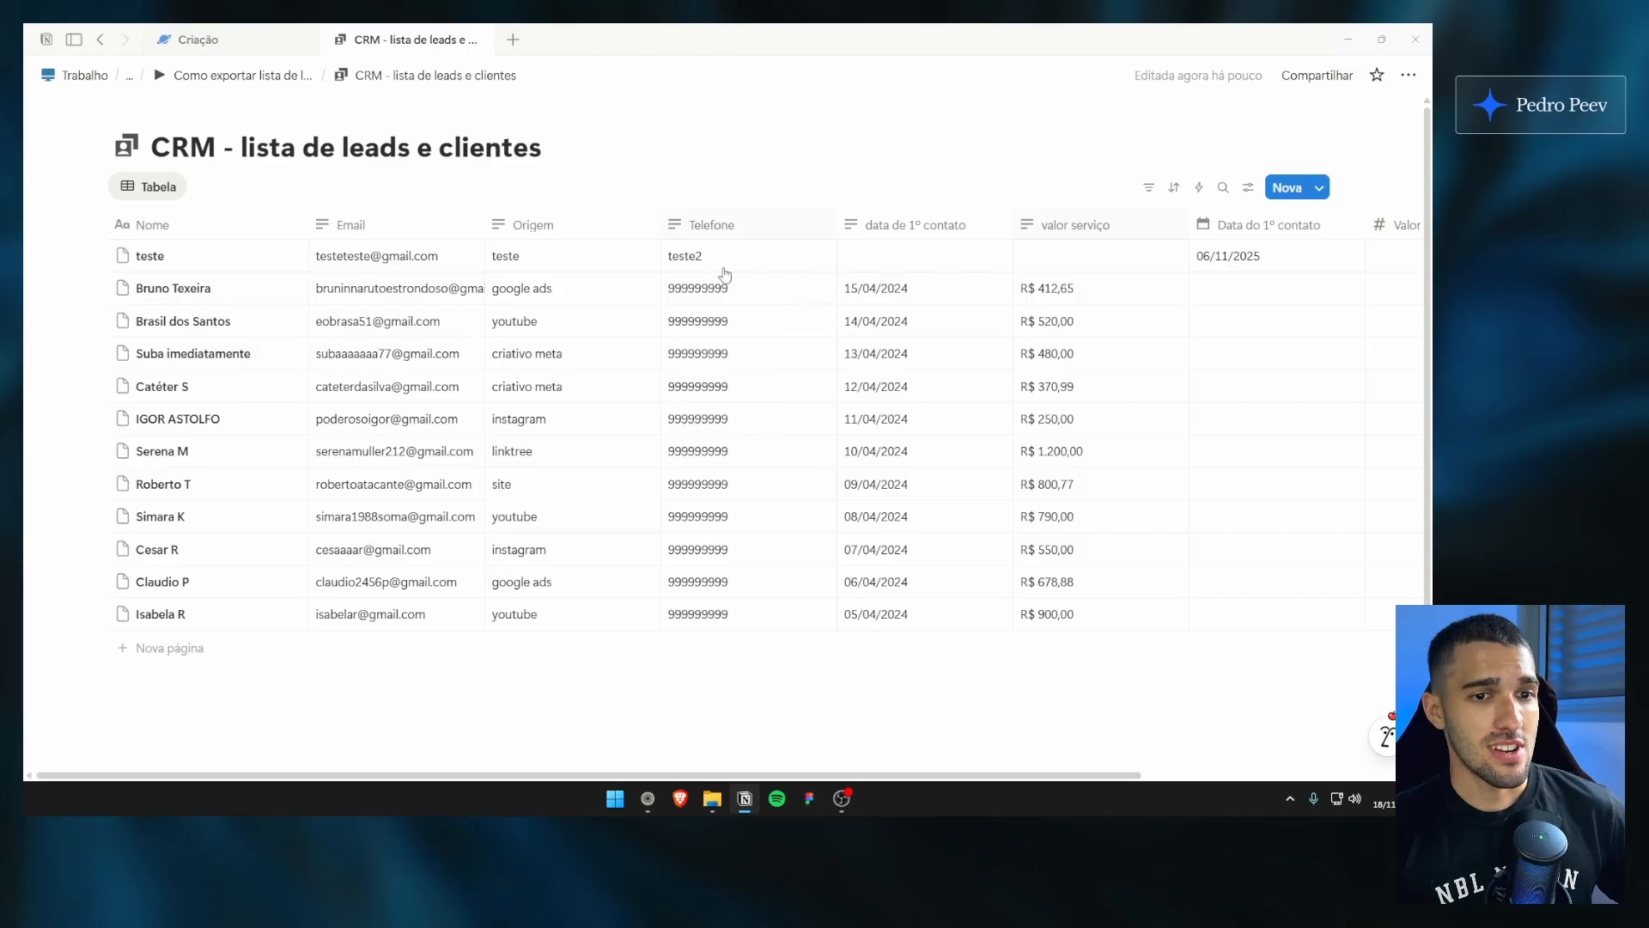
scroll(790, 309, right, 3)
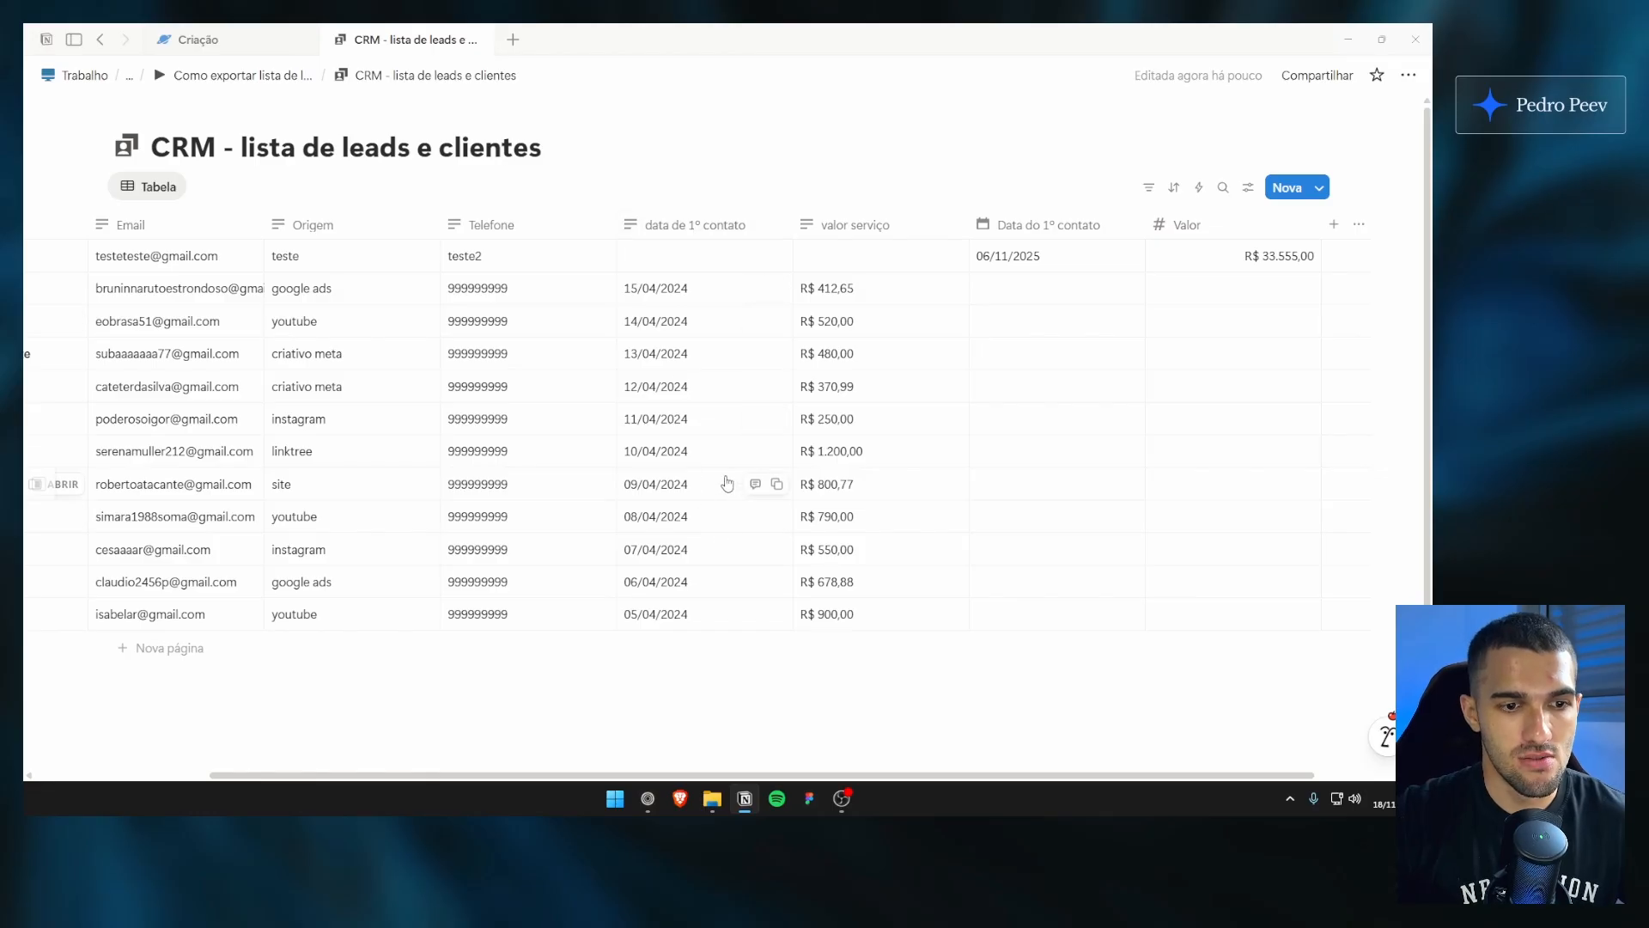
scroll(738, 490, right, 1)
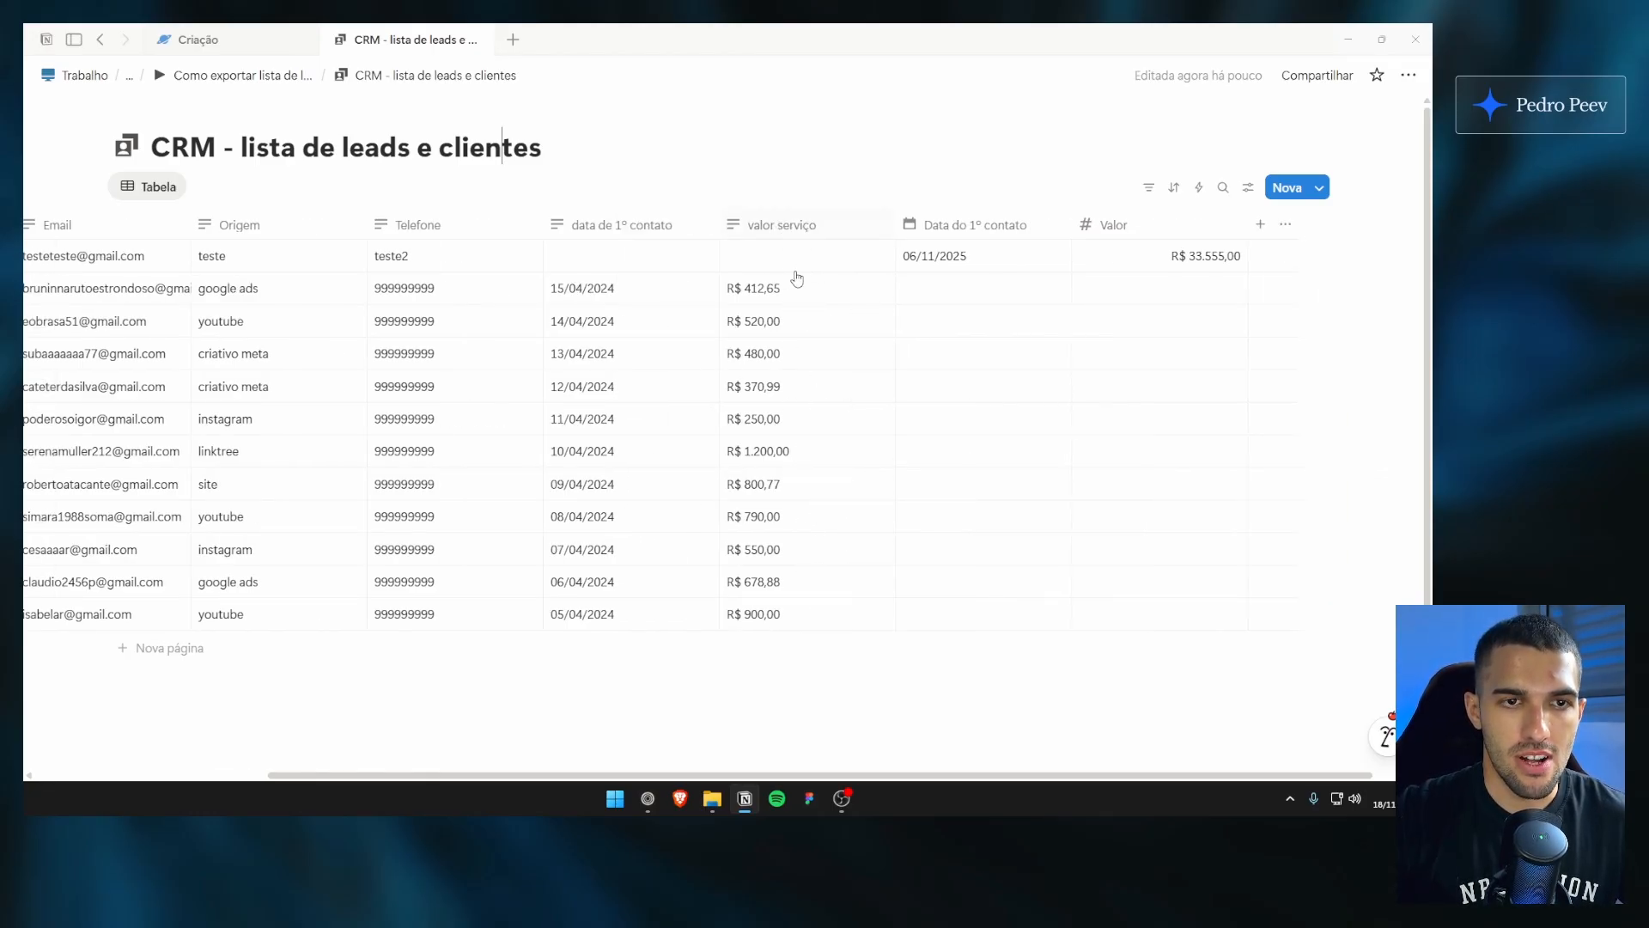
scroll(859, 592, left, 4)
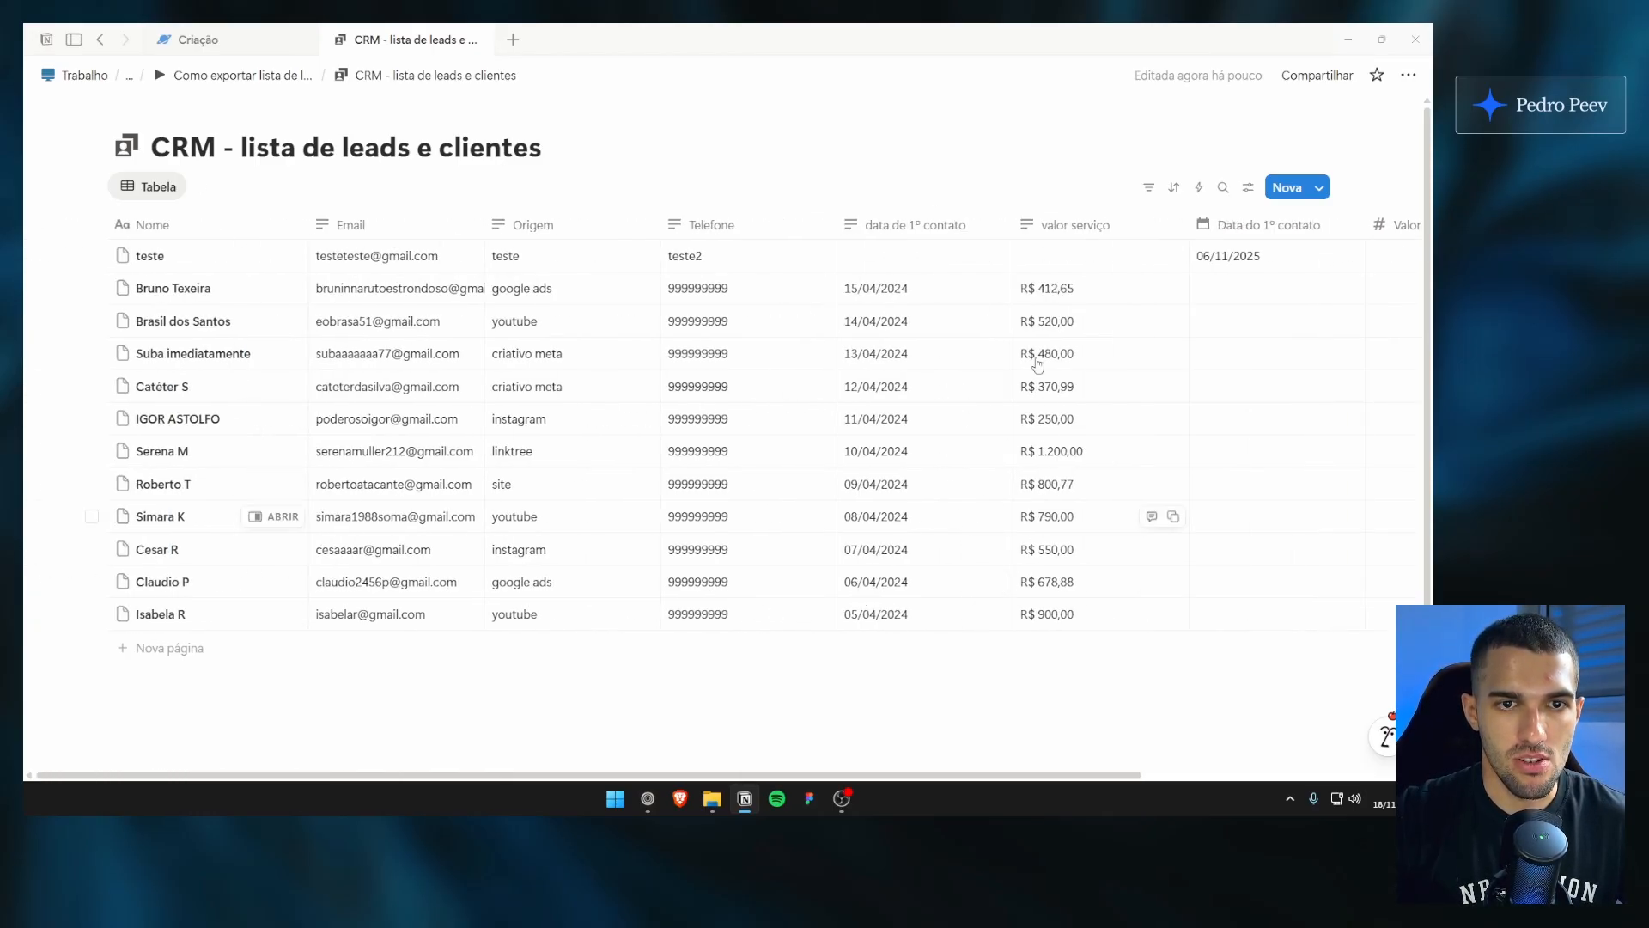
Step: Compare against the source sheet in Google Sheets, then return to the data de 1º contato column
click(648, 799)
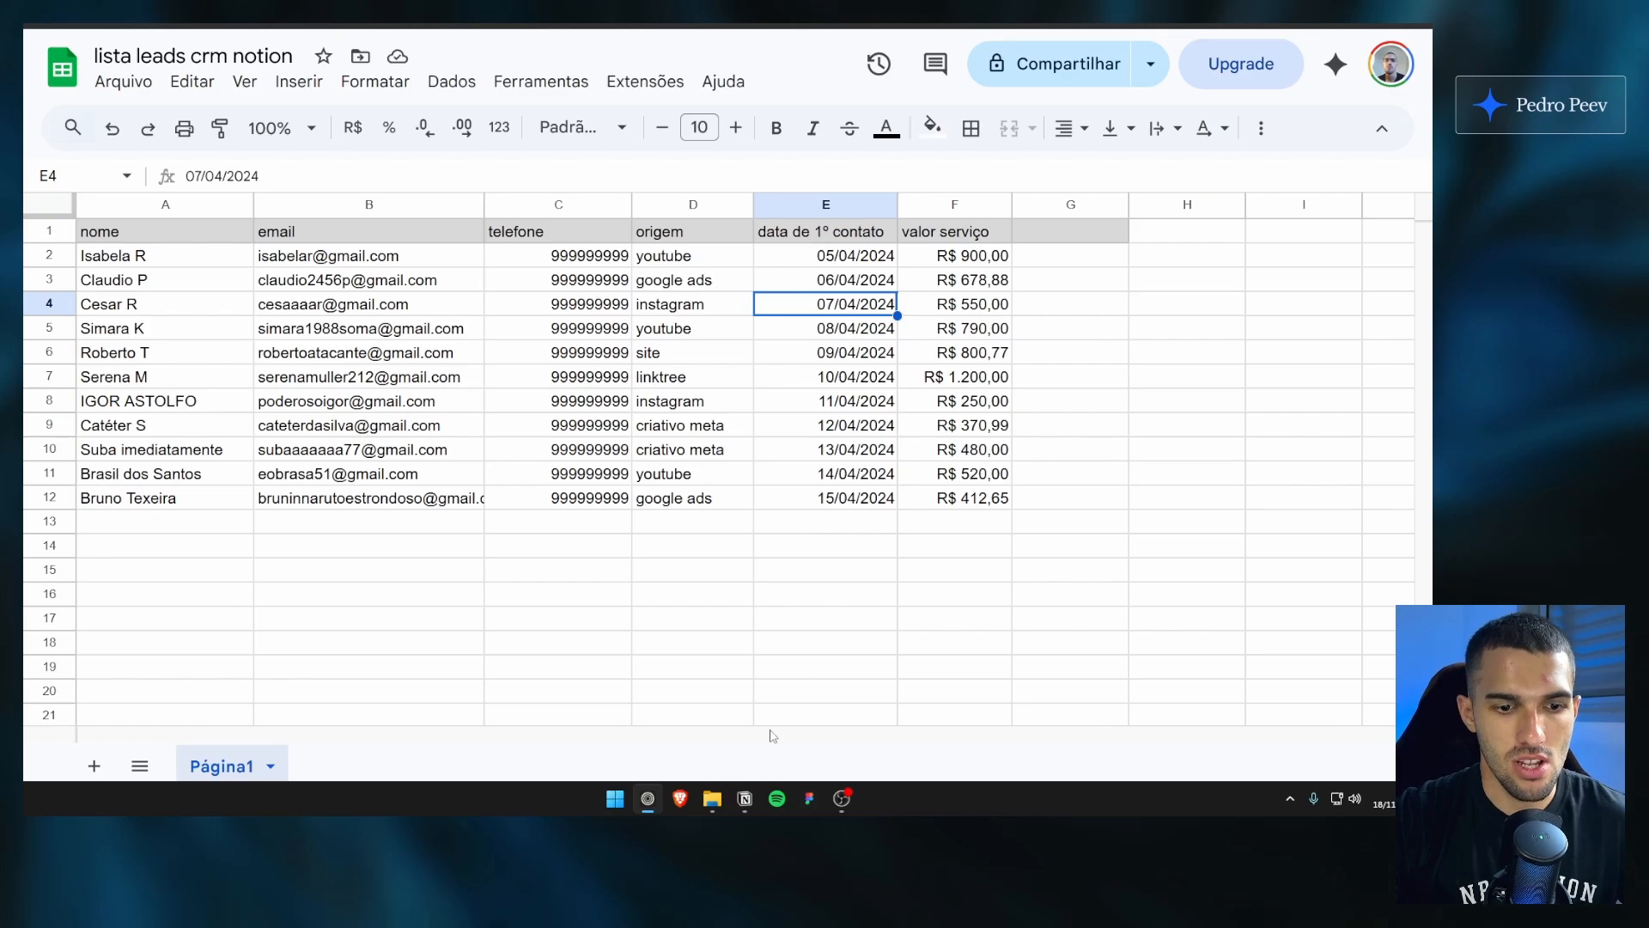
key(alt+Tab)
scroll(858, 296, right, 3)
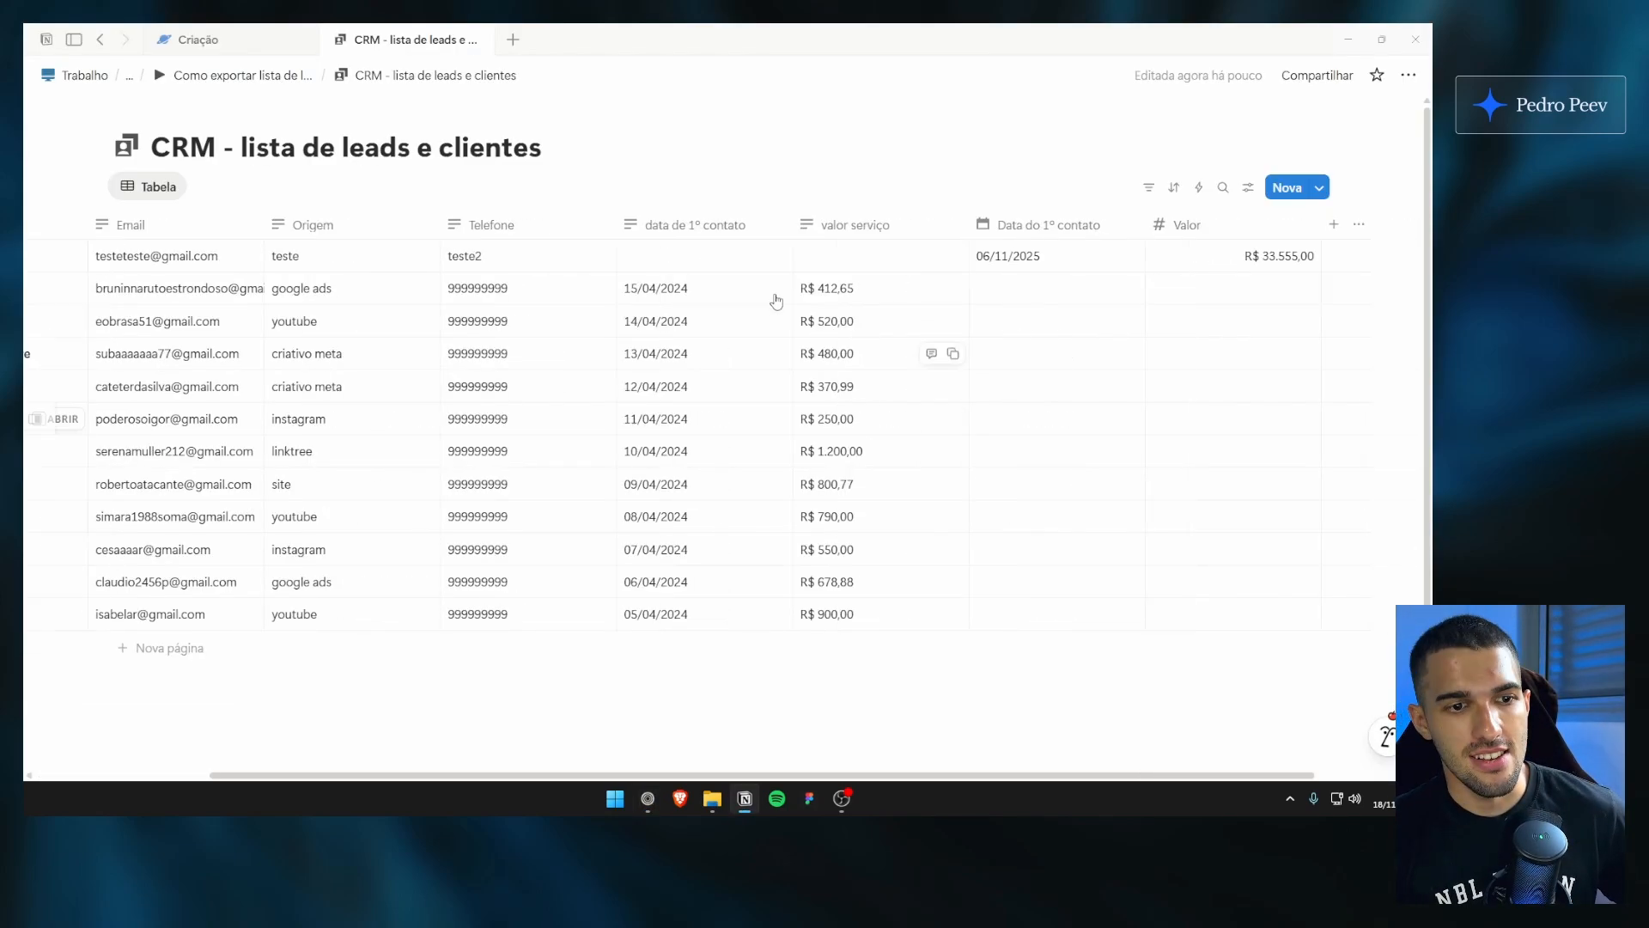
click(673, 225)
Step: Change the data de 1º contato column to the Date property type
key(Escape)
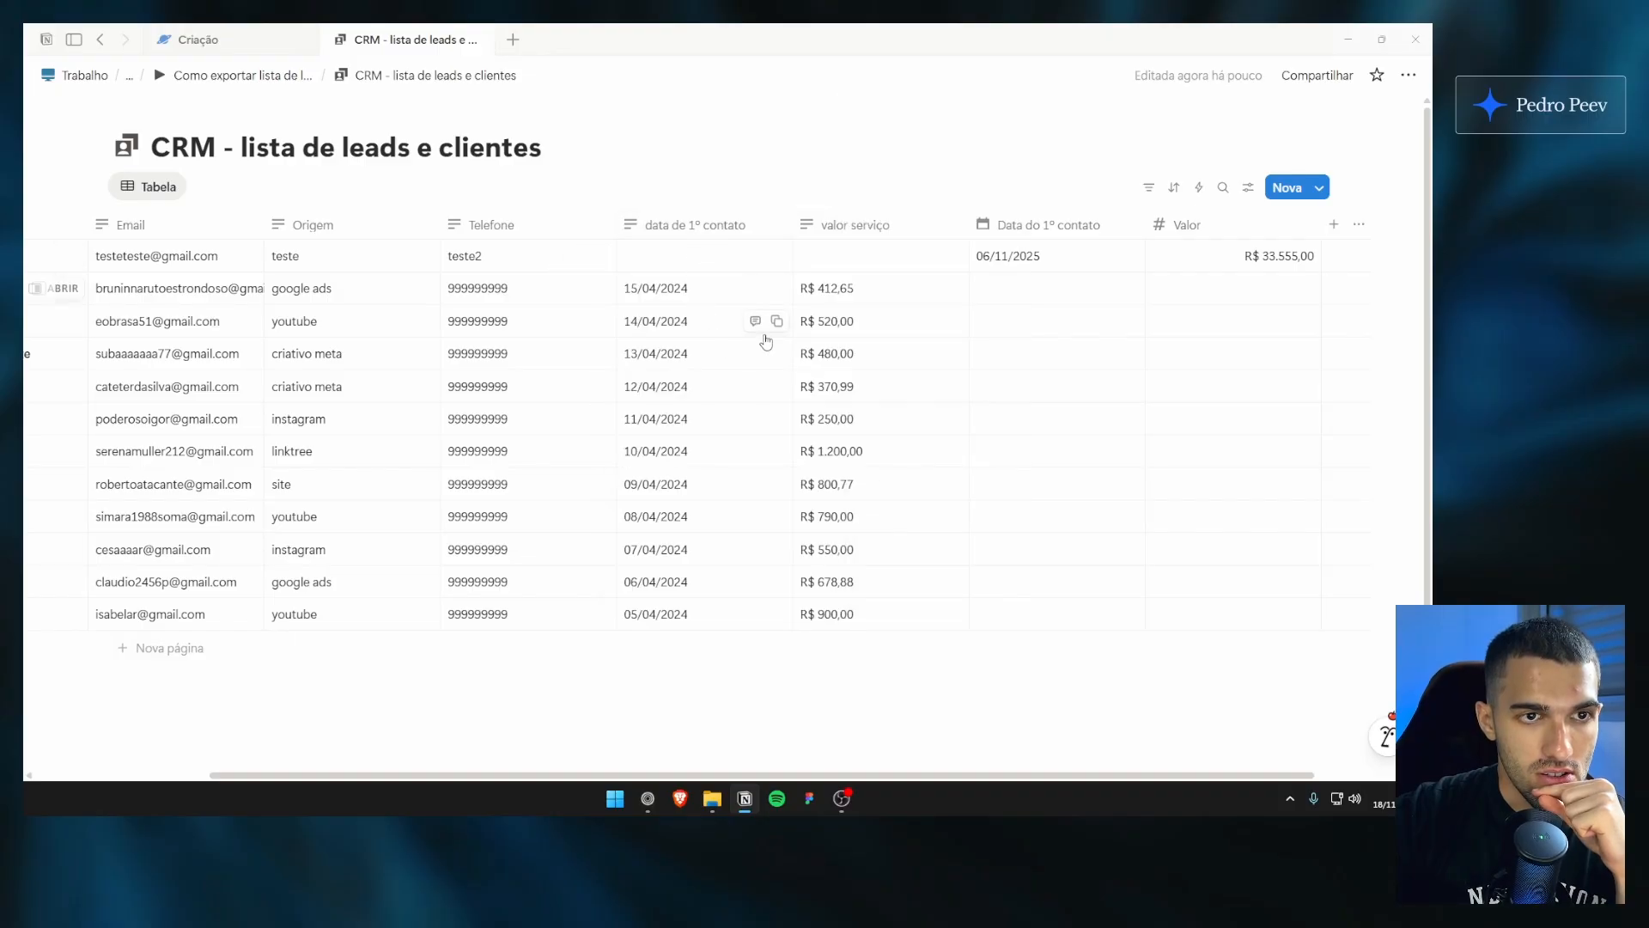
click(704, 225)
mouse_move(737, 298)
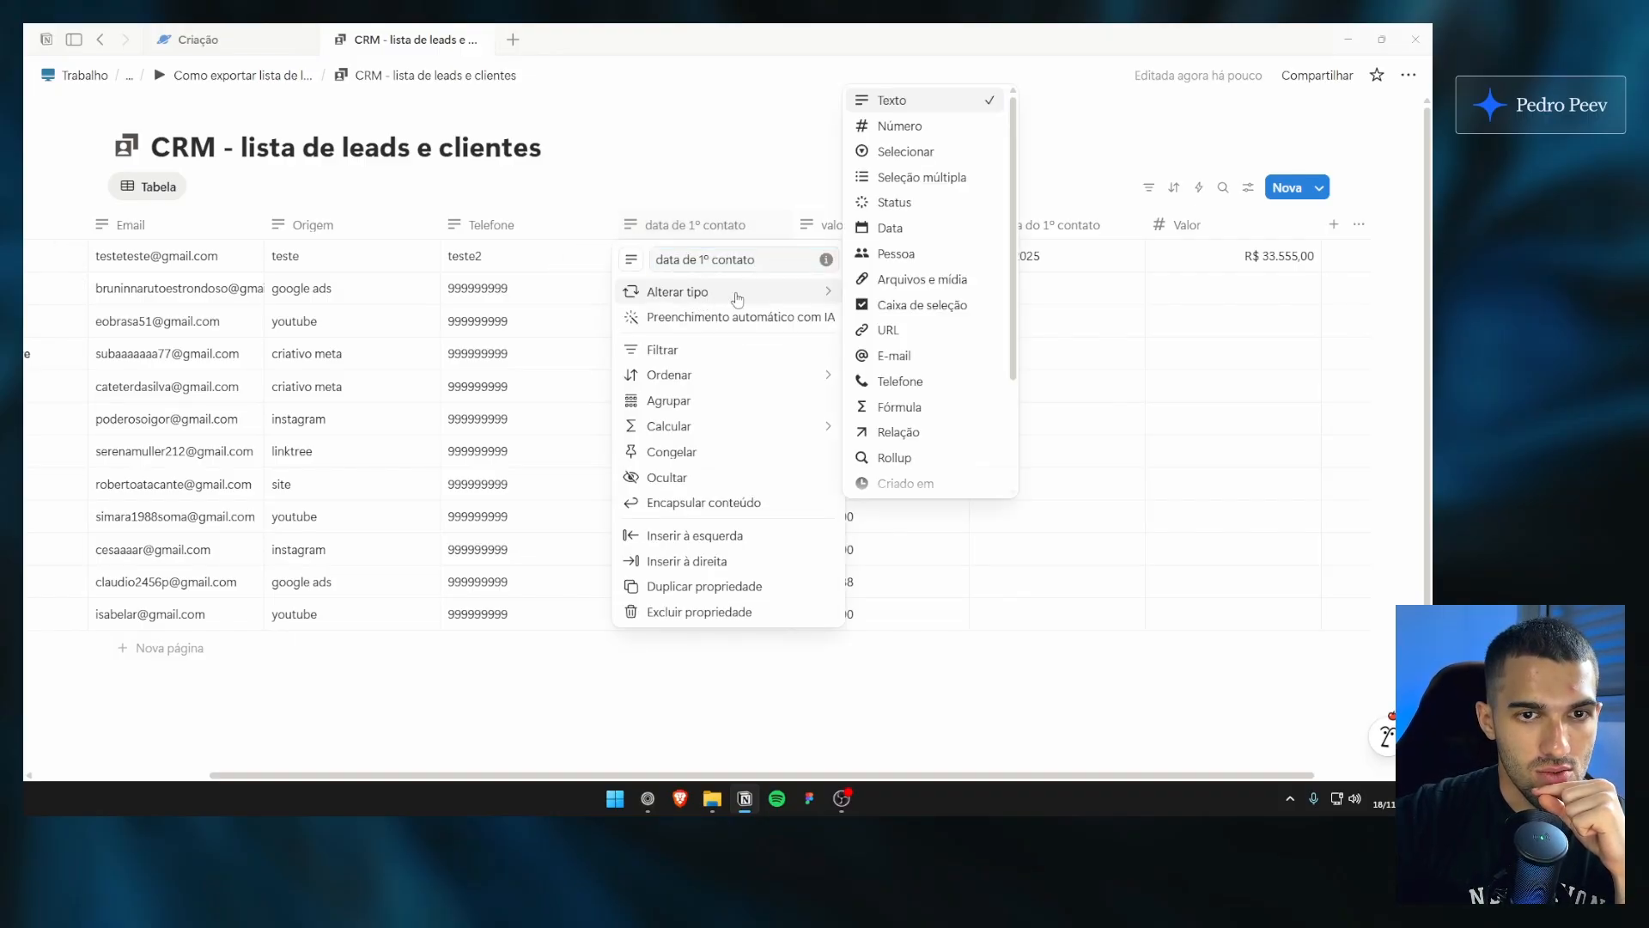
scroll(885, 172, down, 2)
scroll(894, 220, up, 2)
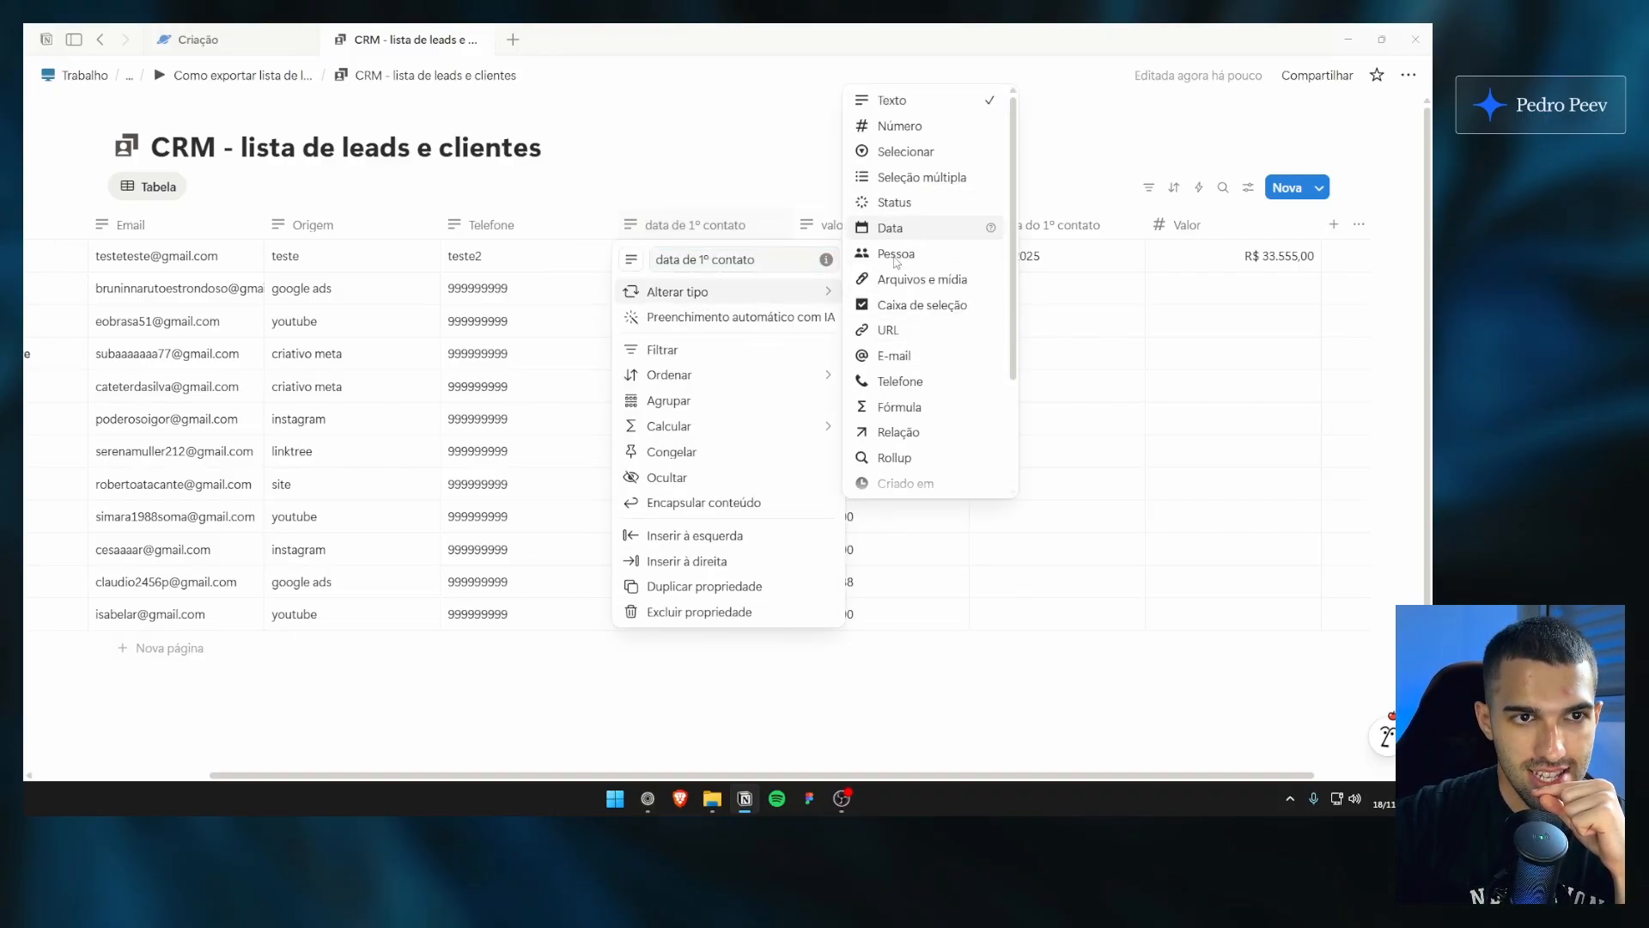
click(890, 228)
key(Escape)
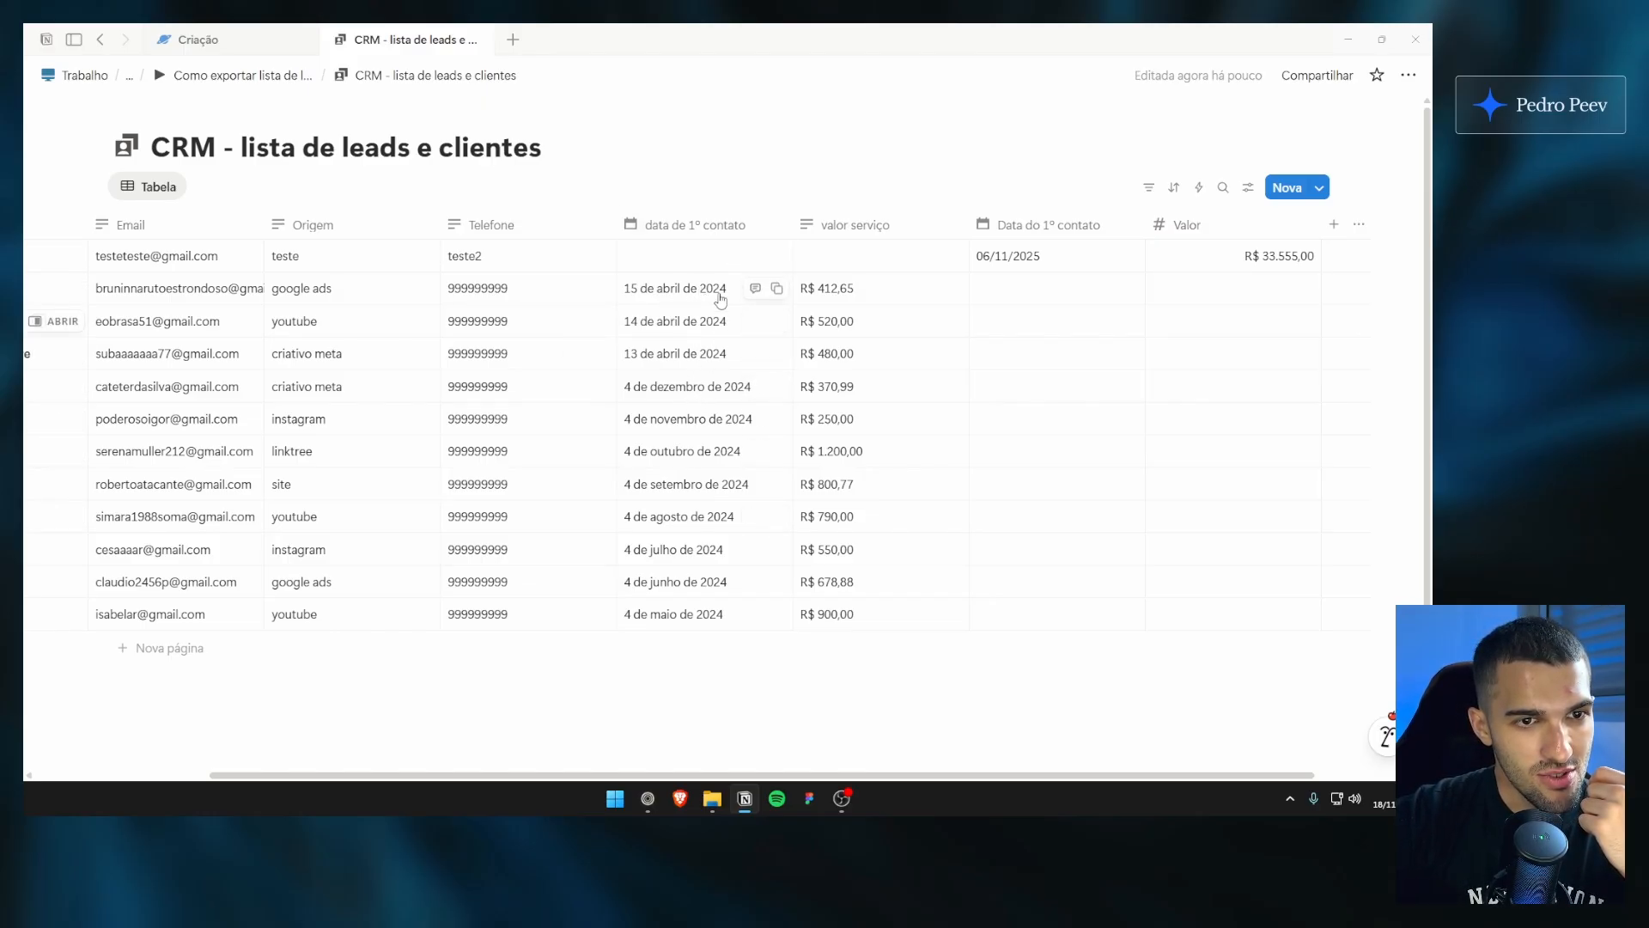
Step: Set the column's date format to Dia/Mês/Ano
click(718, 226)
mouse_move(726, 292)
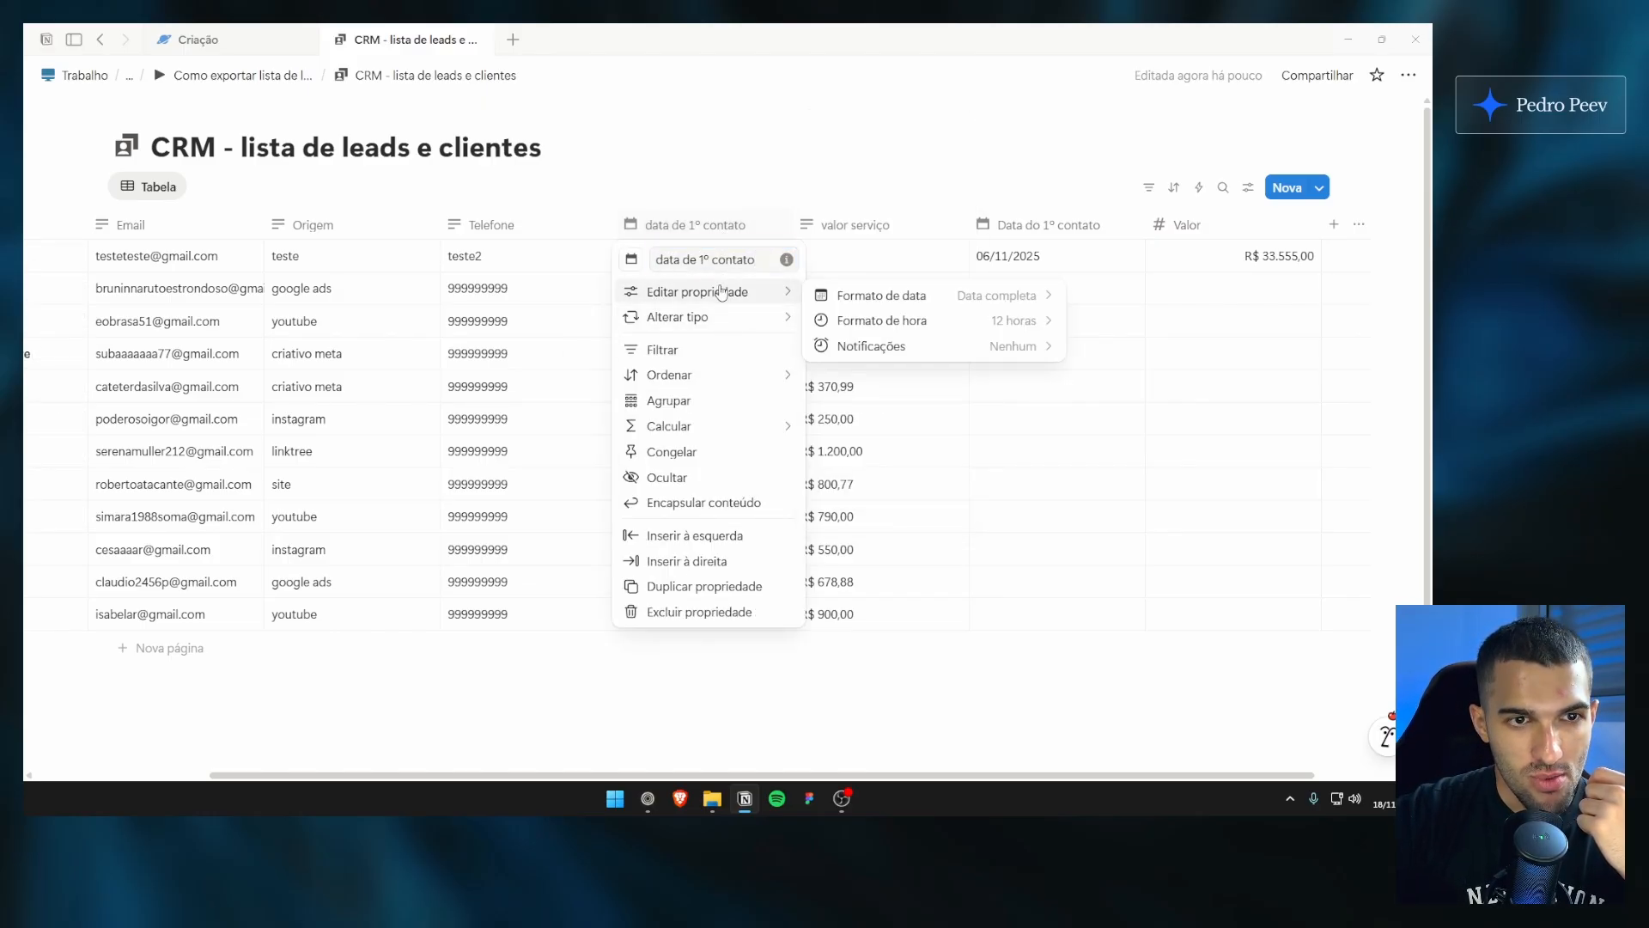
click(936, 320)
click(909, 296)
click(910, 296)
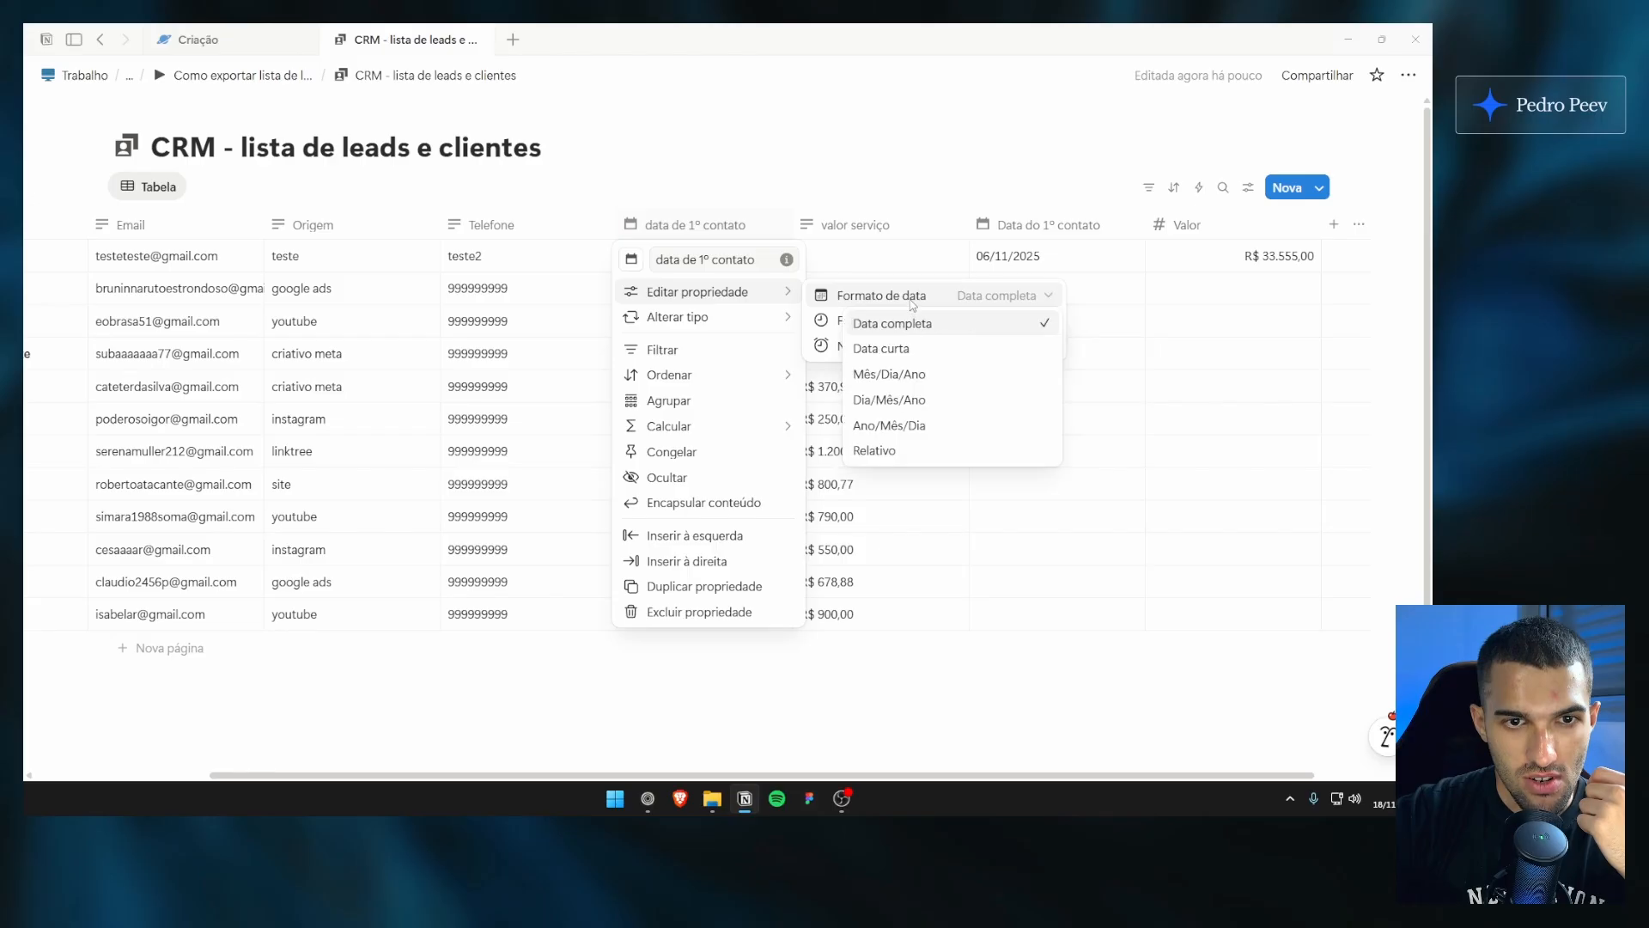
click(908, 398)
click(894, 677)
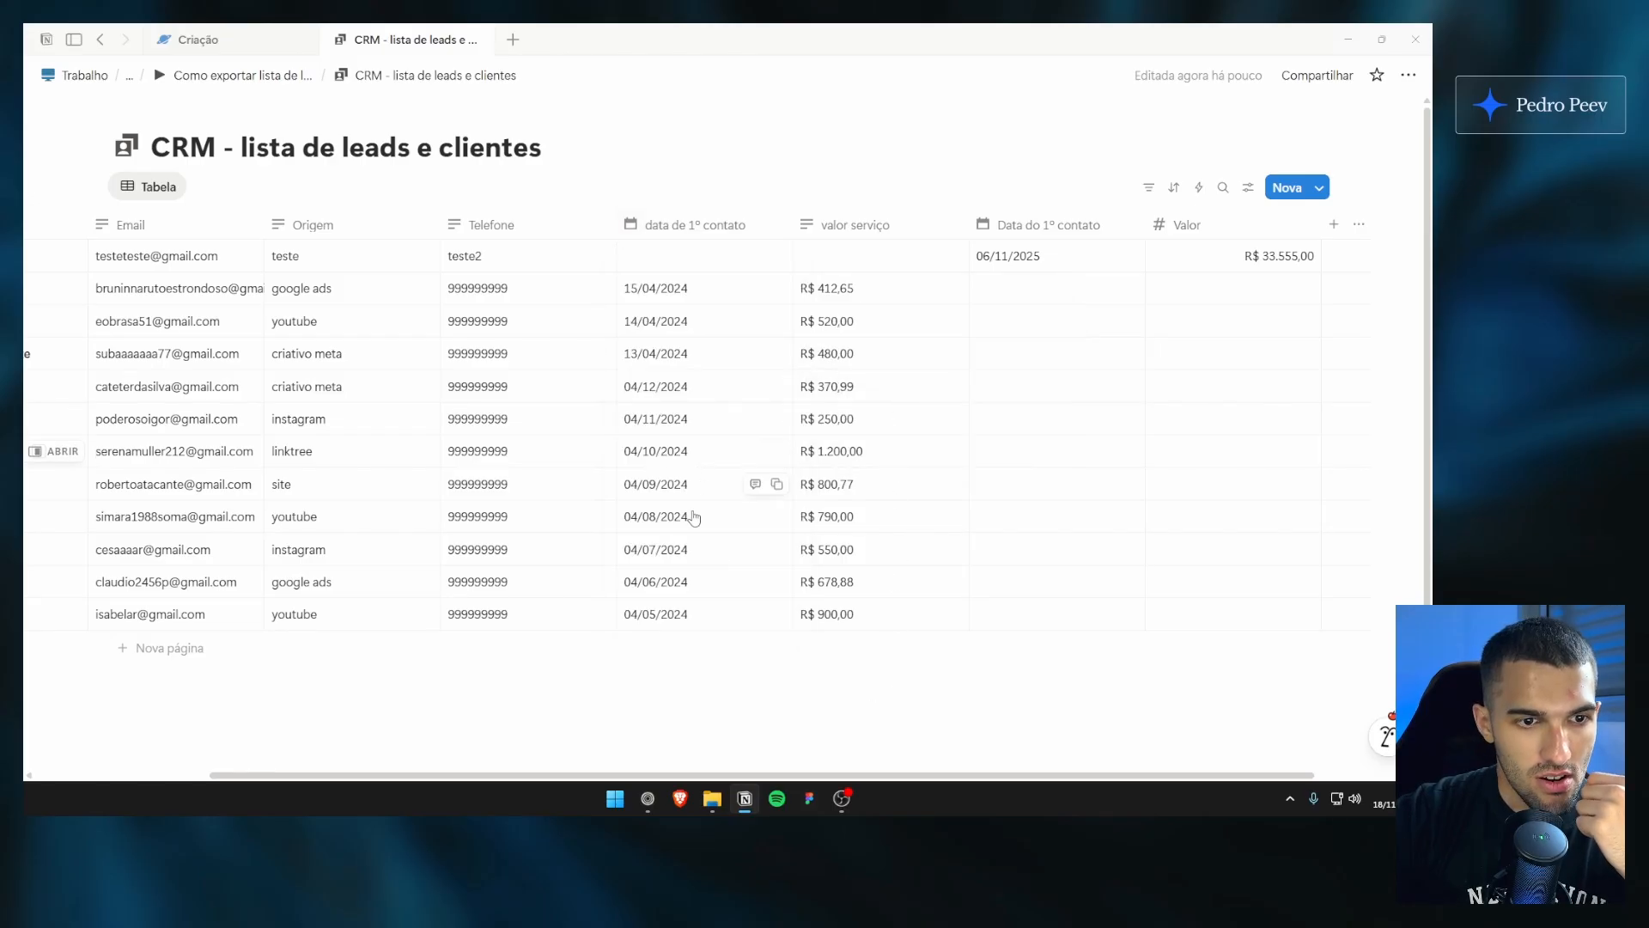
Step: Select the eight rows with misread dates, then clear the selection
drag(712, 703, 698, 394)
scroll(698, 394, right, 2)
click(779, 683)
scroll(678, 352, left, 3)
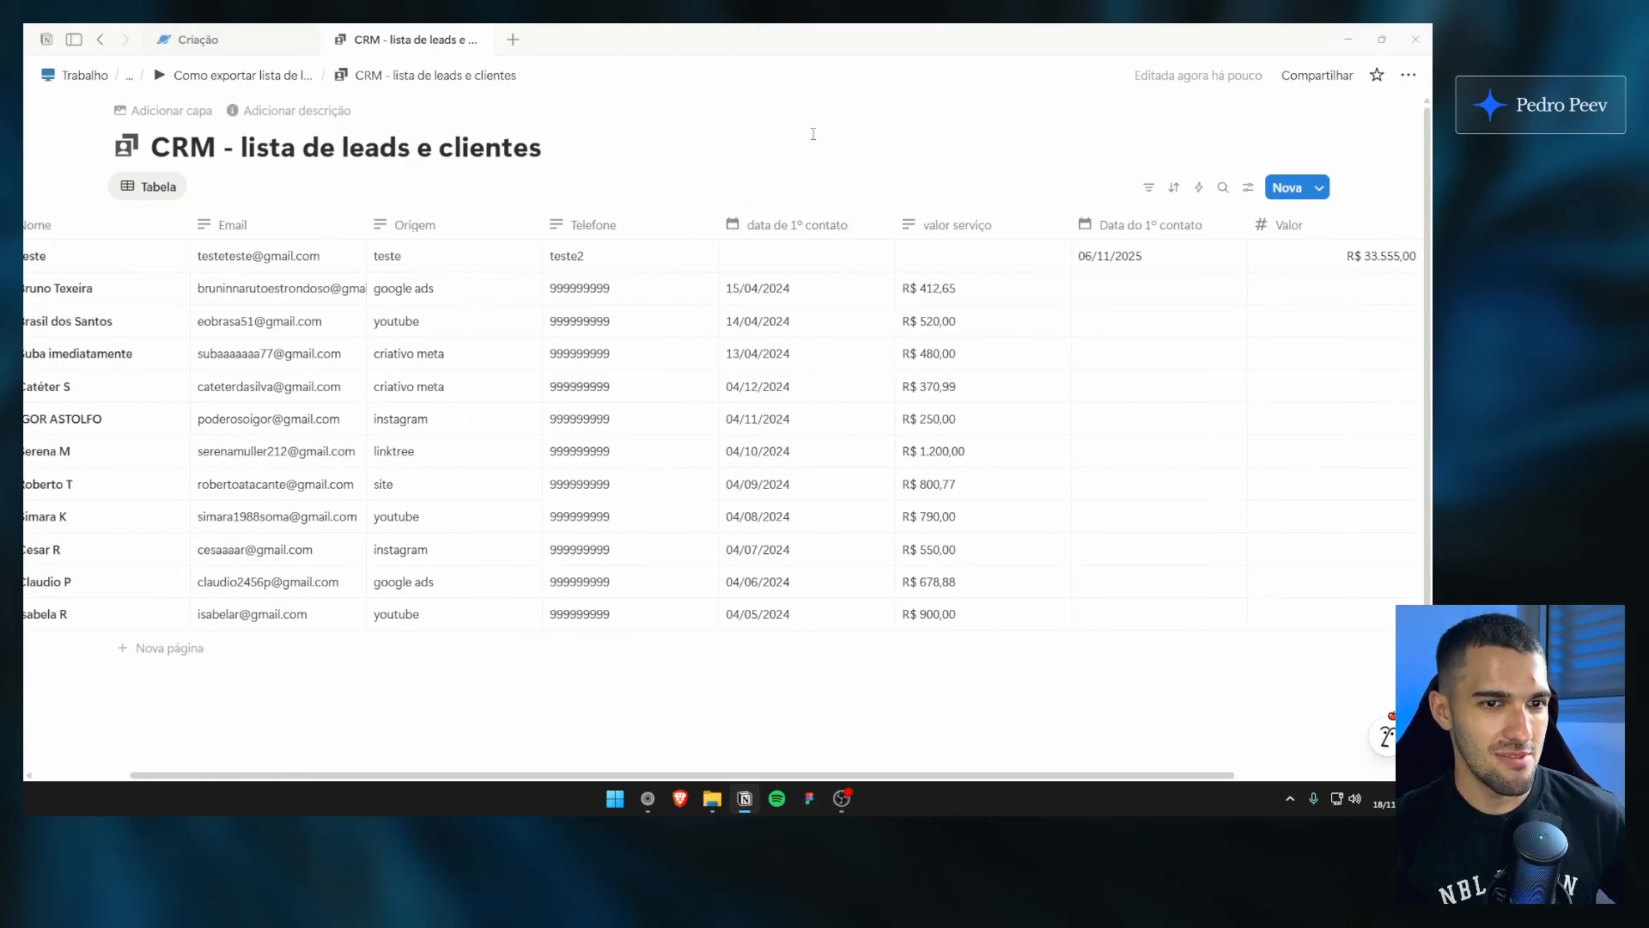
drag(822, 130, 841, 191)
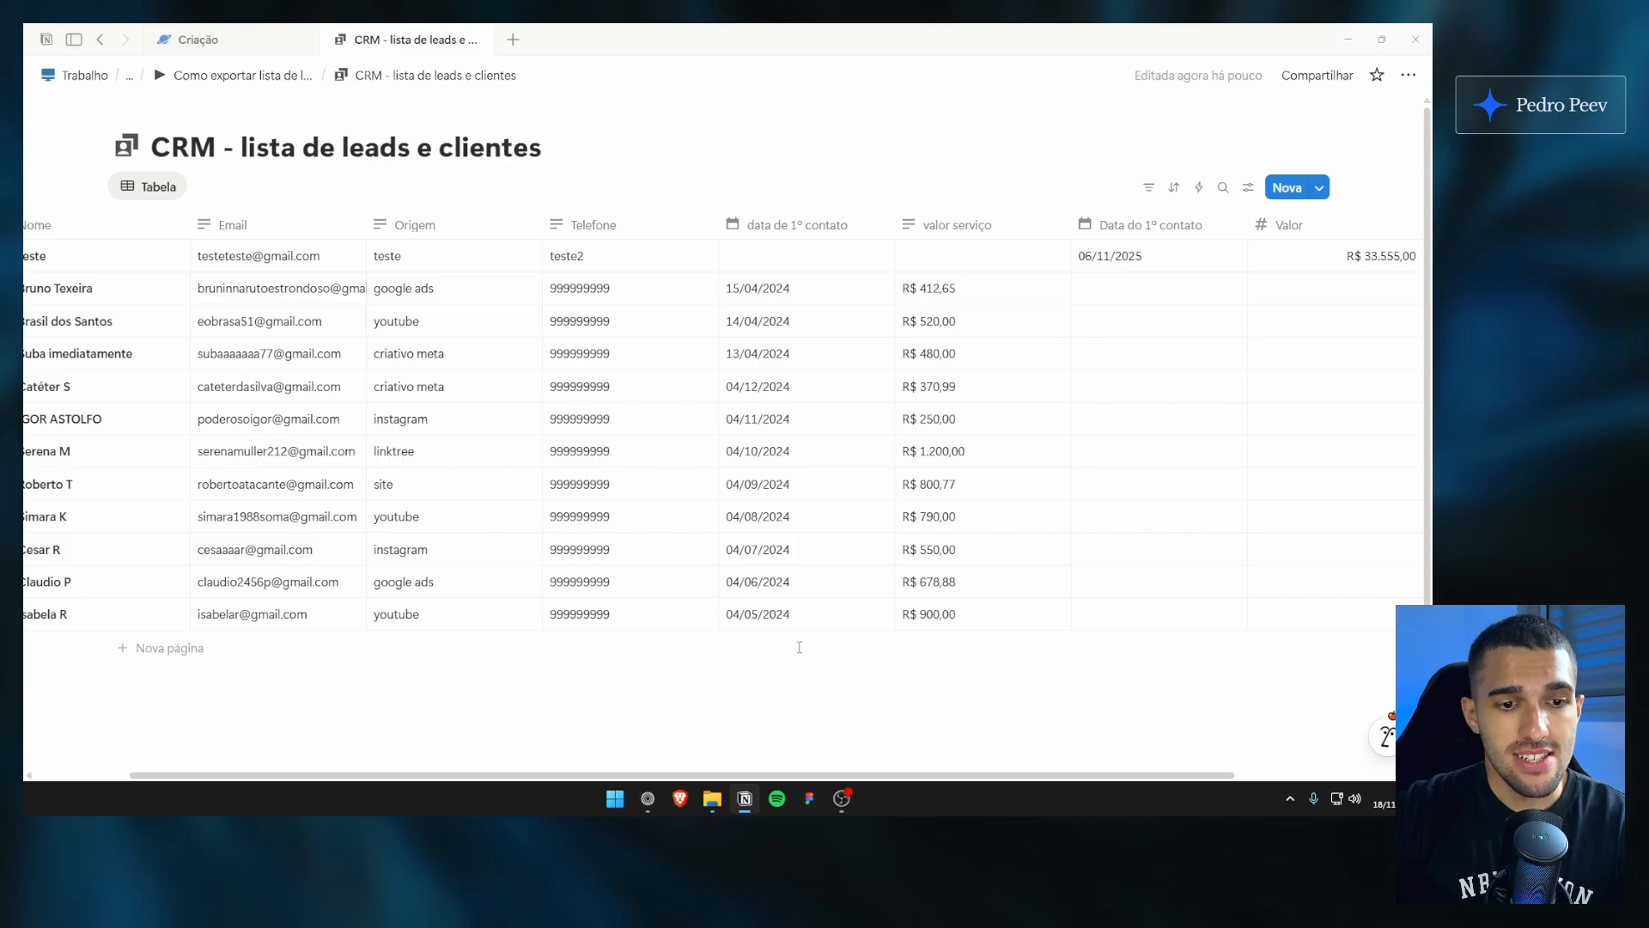
Step: In Google Sheets, confirm cell E2 of the first-contact column holds a real date
drag(783, 694, 769, 663)
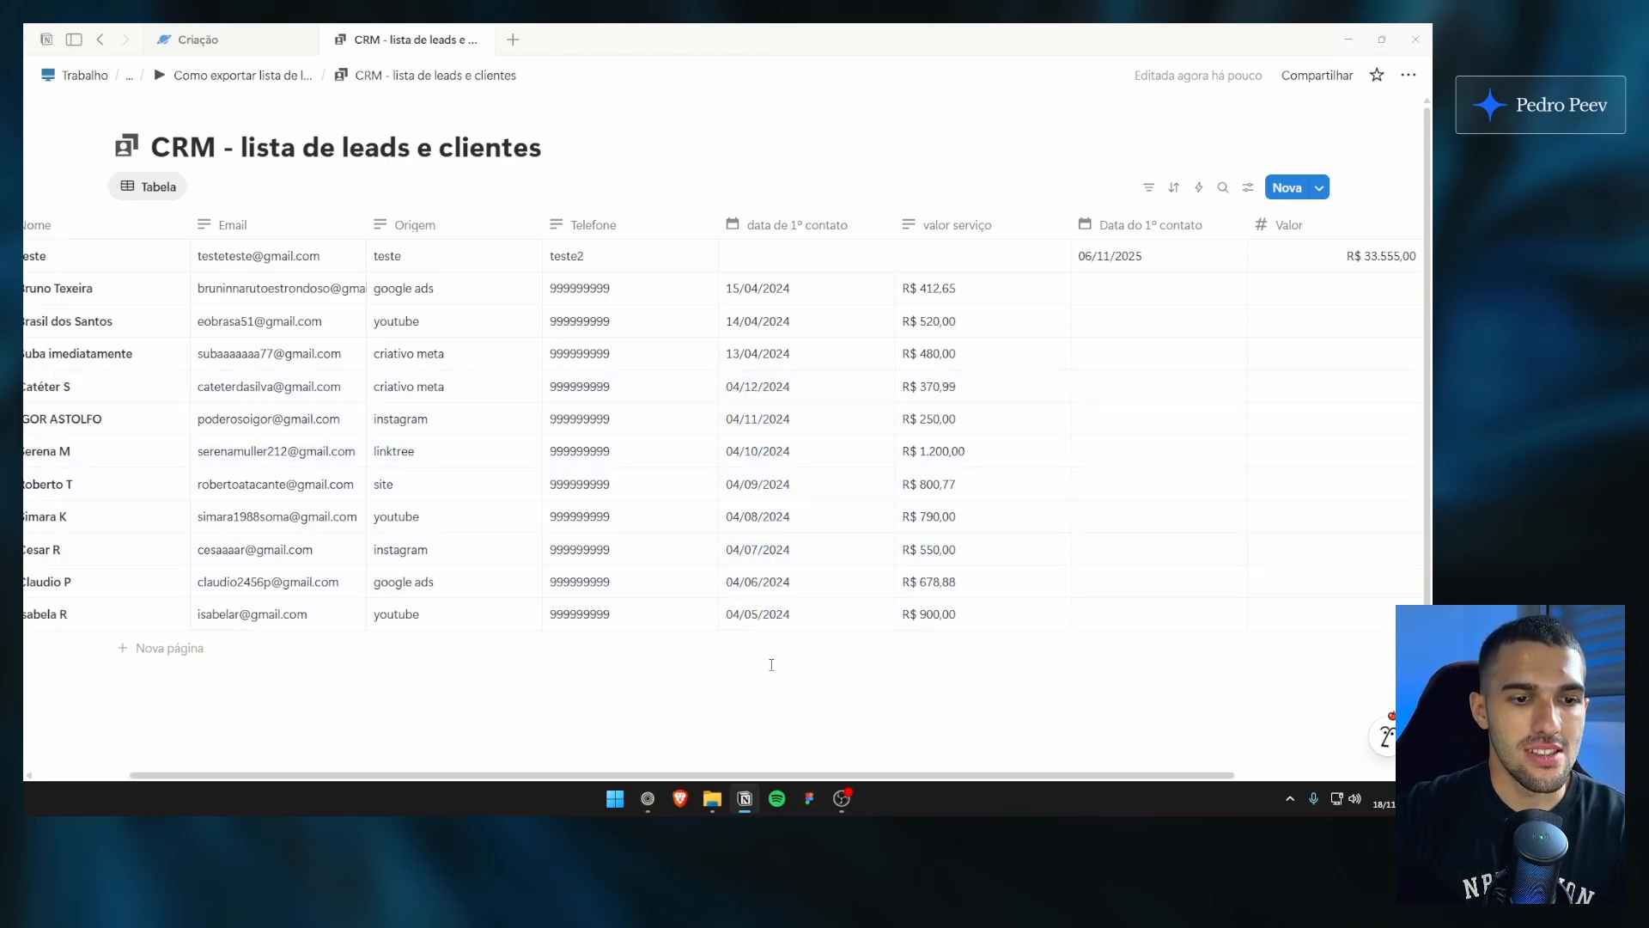
click(648, 798)
key(Down)
key(Down)
key(Down)
key(Down)
key(Down)
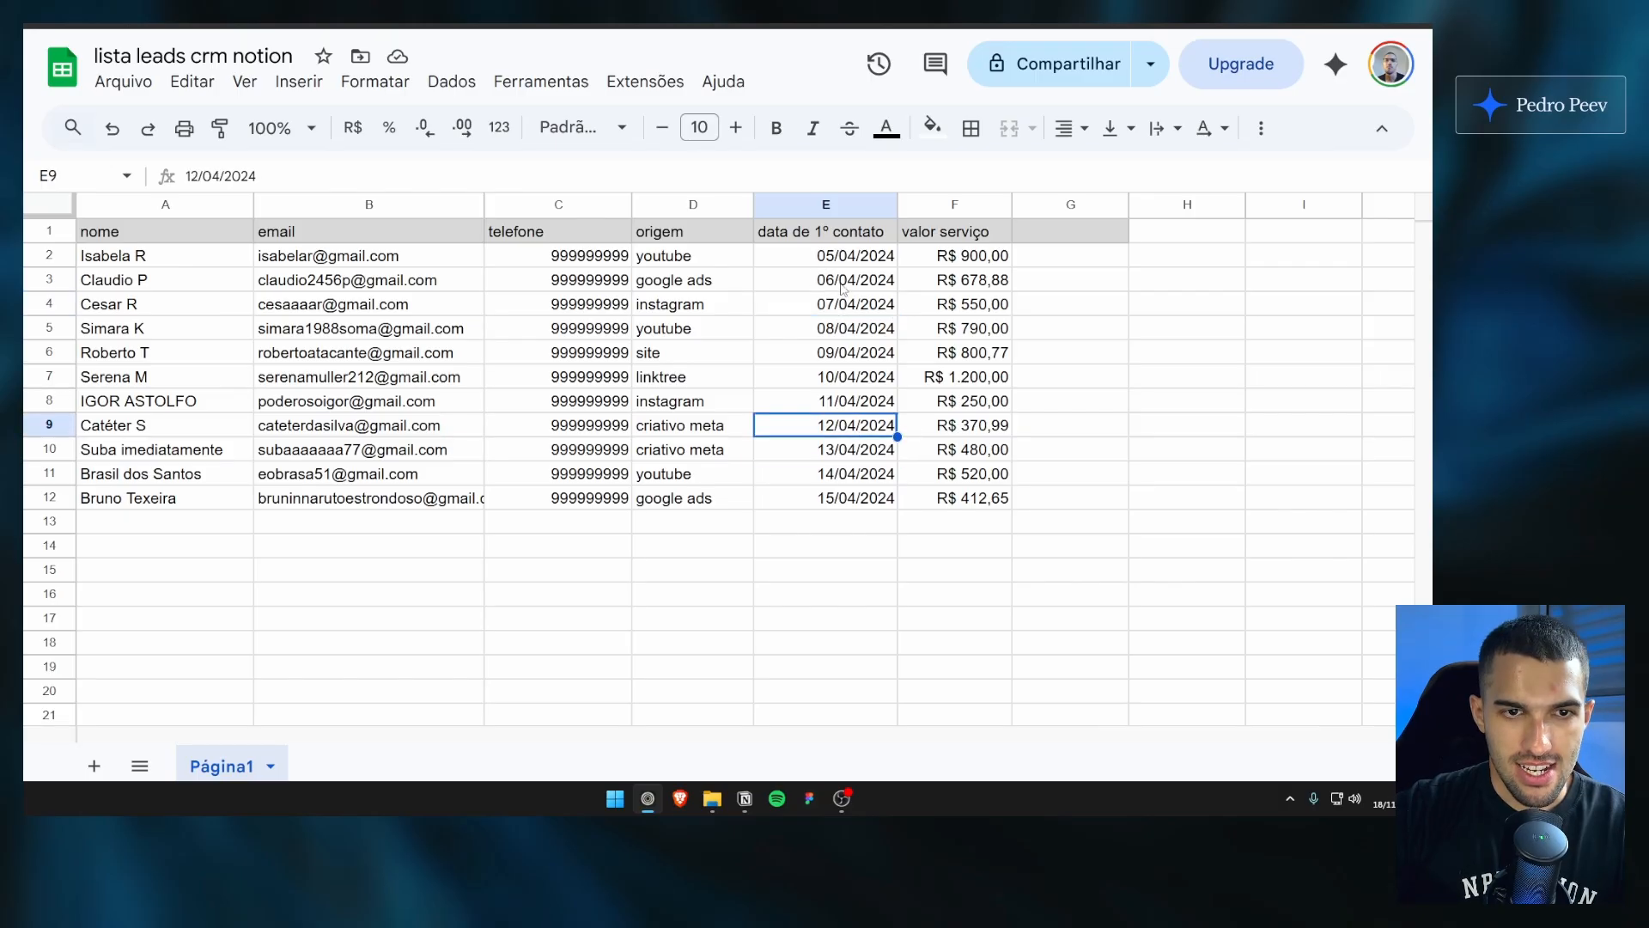
drag(854, 259, 851, 434)
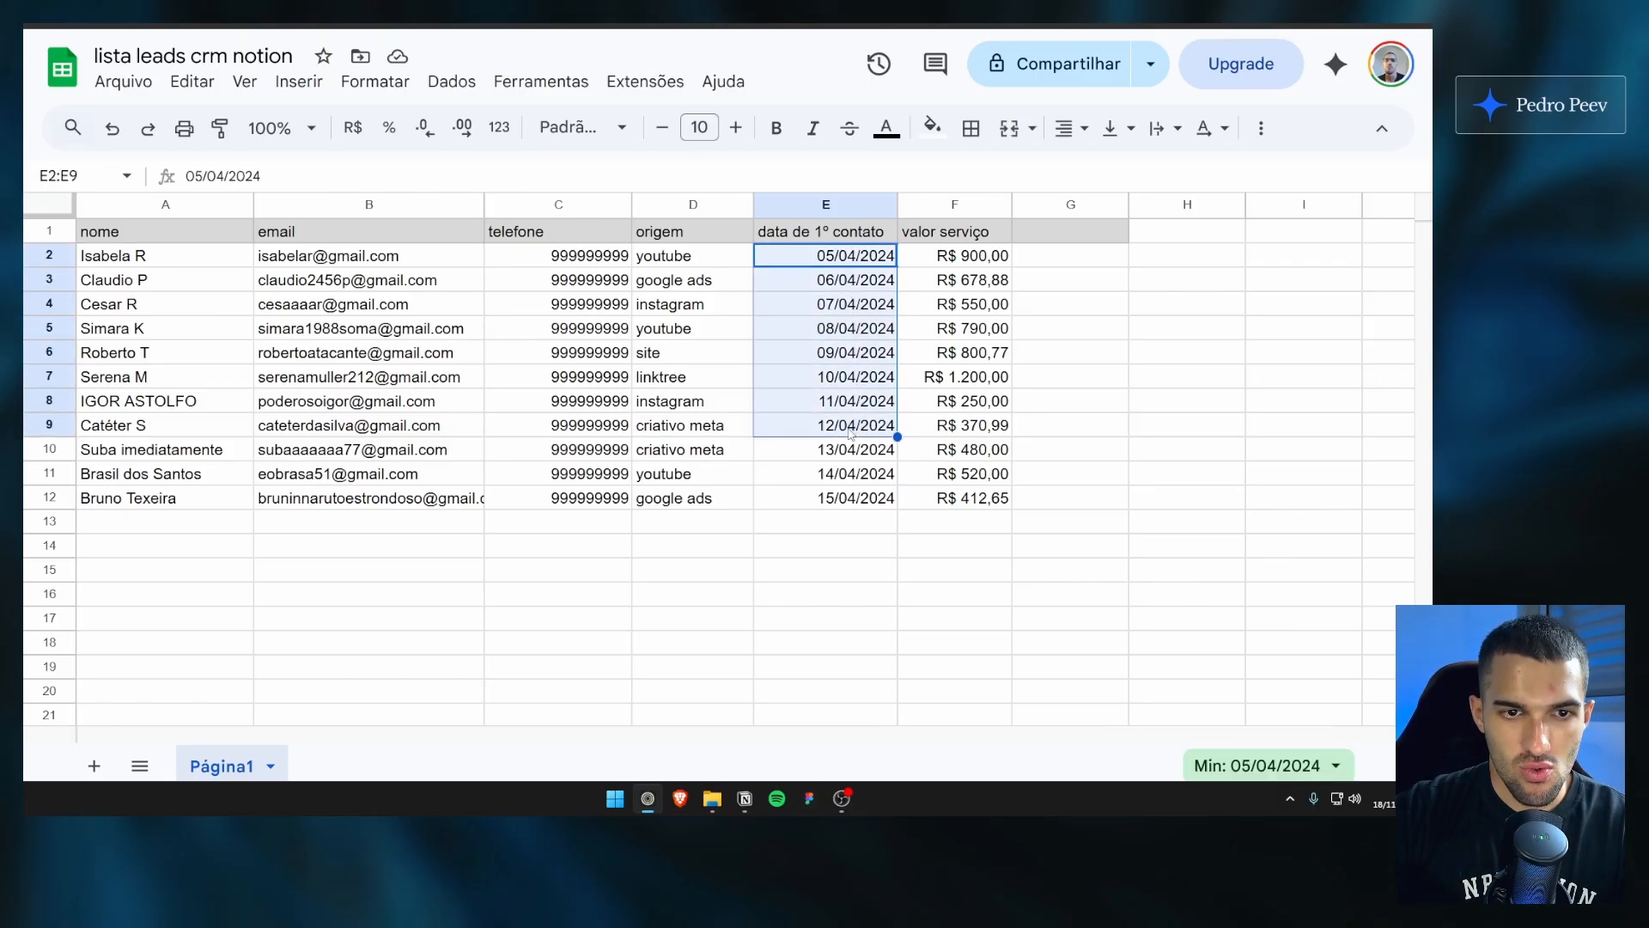
click(842, 259)
double_click(826, 256)
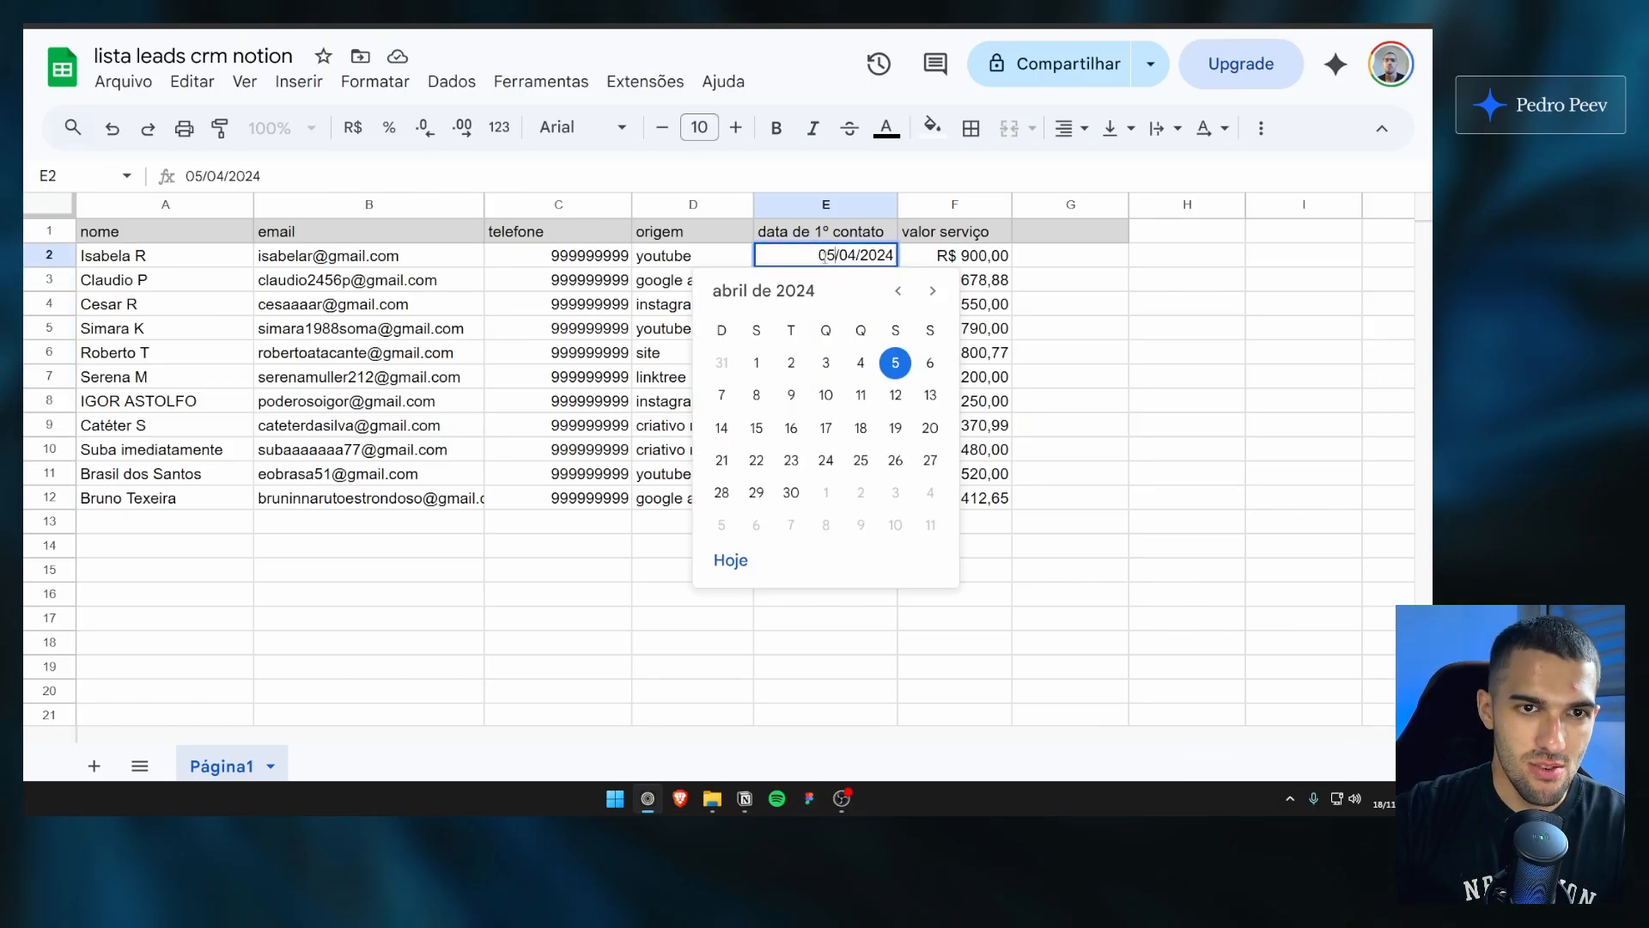
click(654, 289)
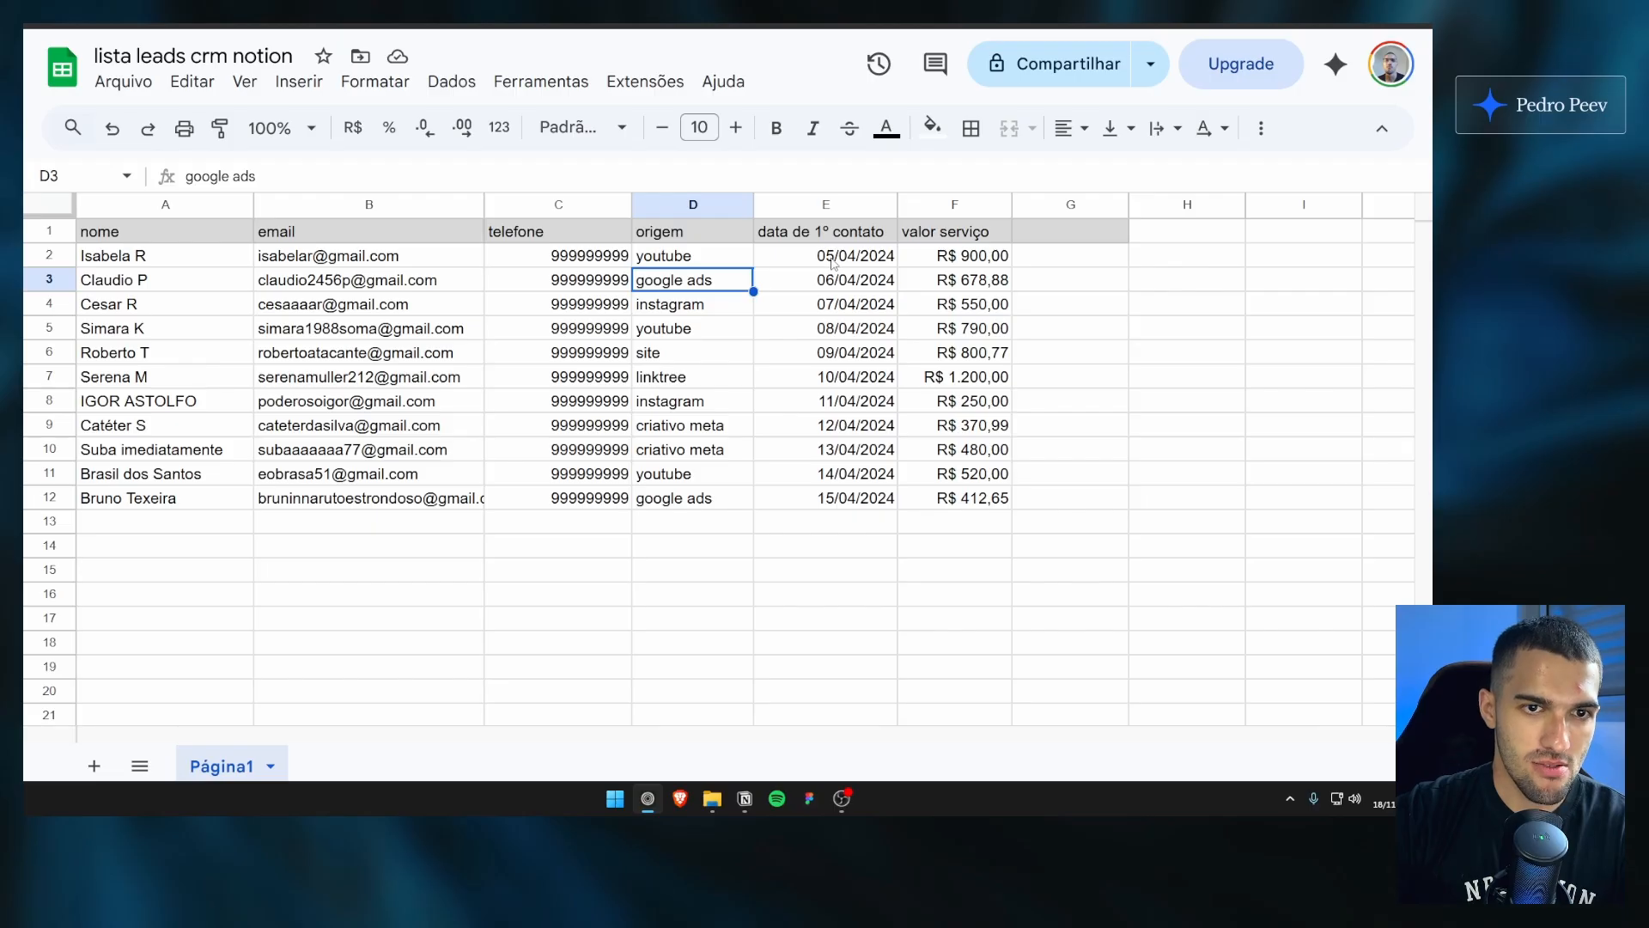
Step: Confirm cells E9 and E10 also hold real dates, leaving them unchanged
click(856, 426)
double_click(845, 426)
click(846, 381)
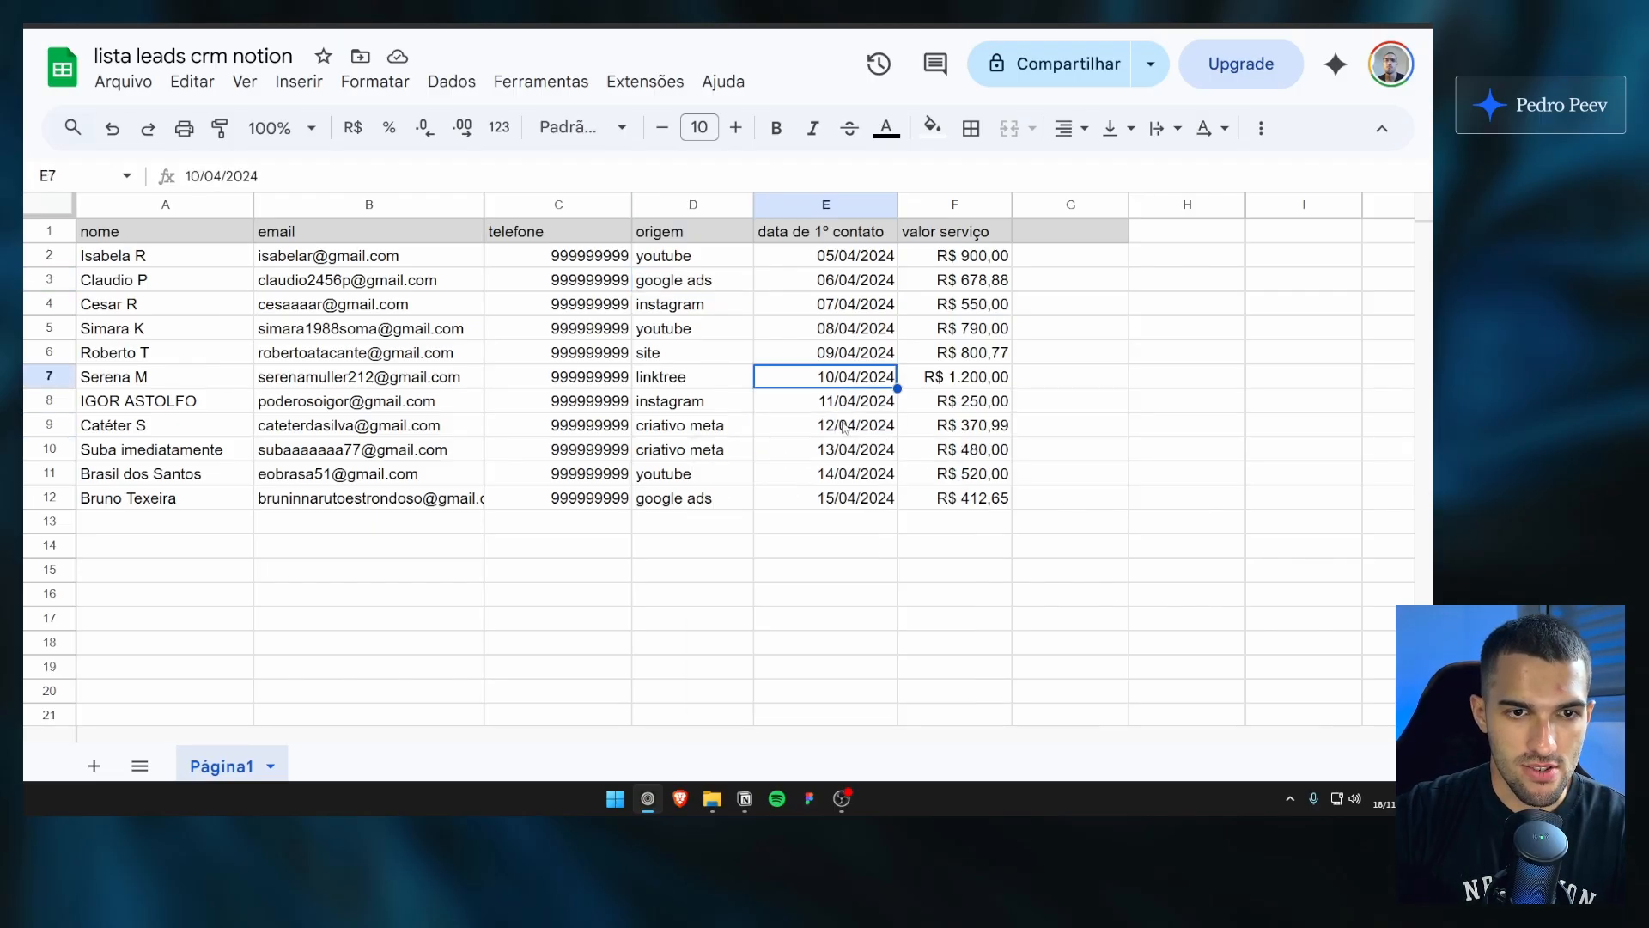
click(843, 423)
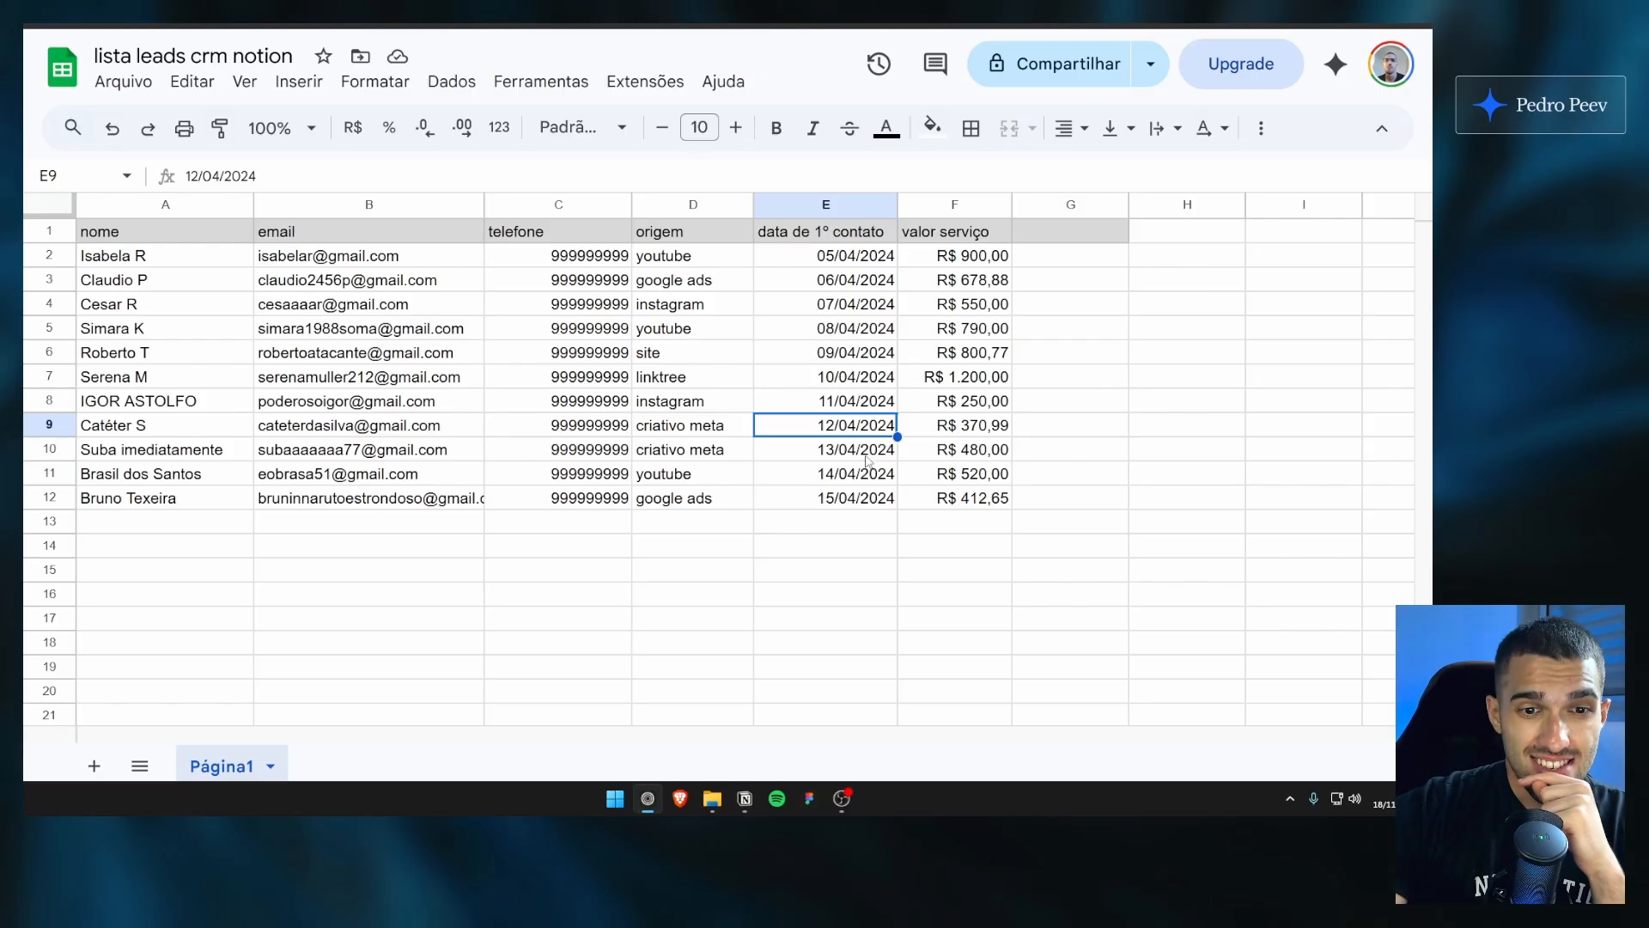
click(866, 455)
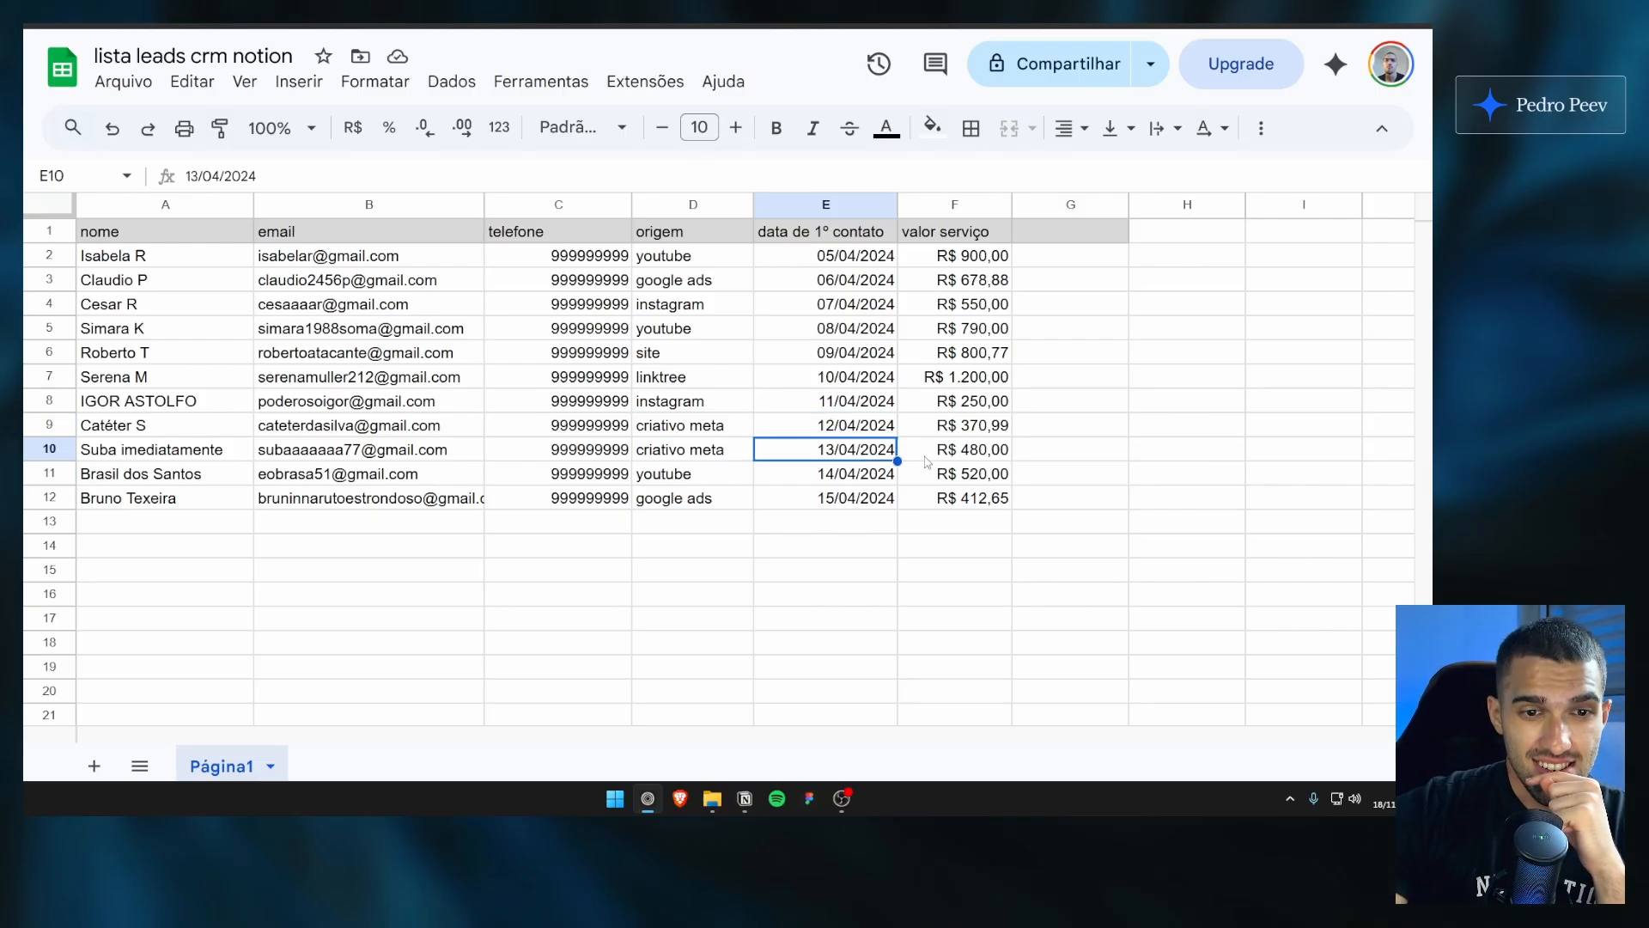
double_click(815, 455)
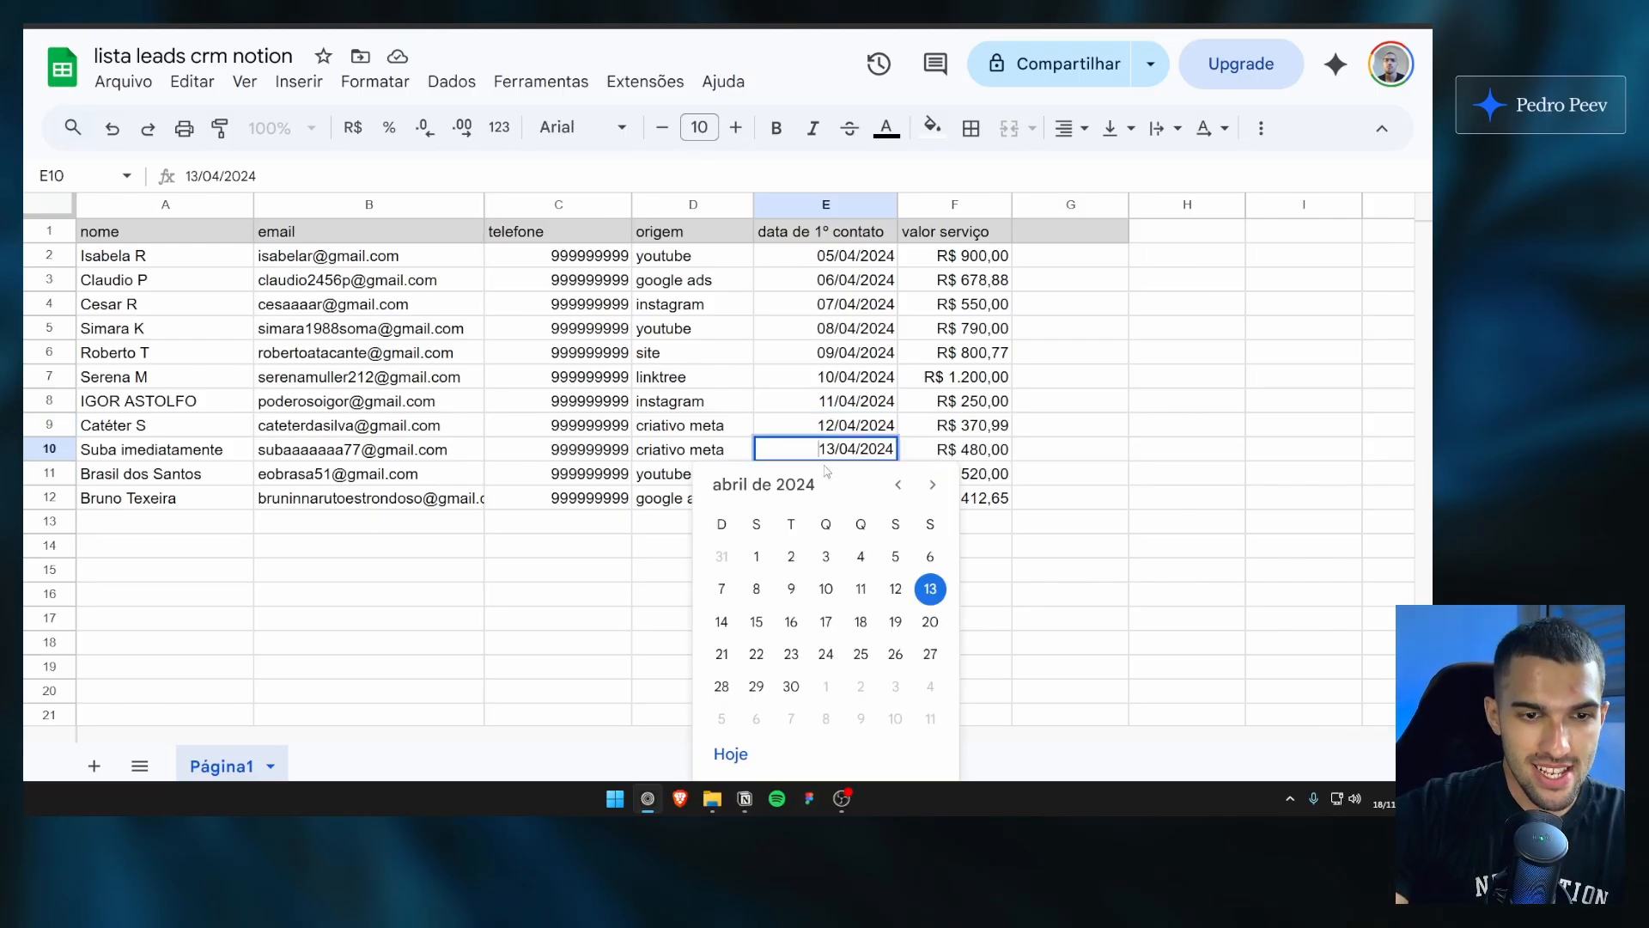
key(Escape)
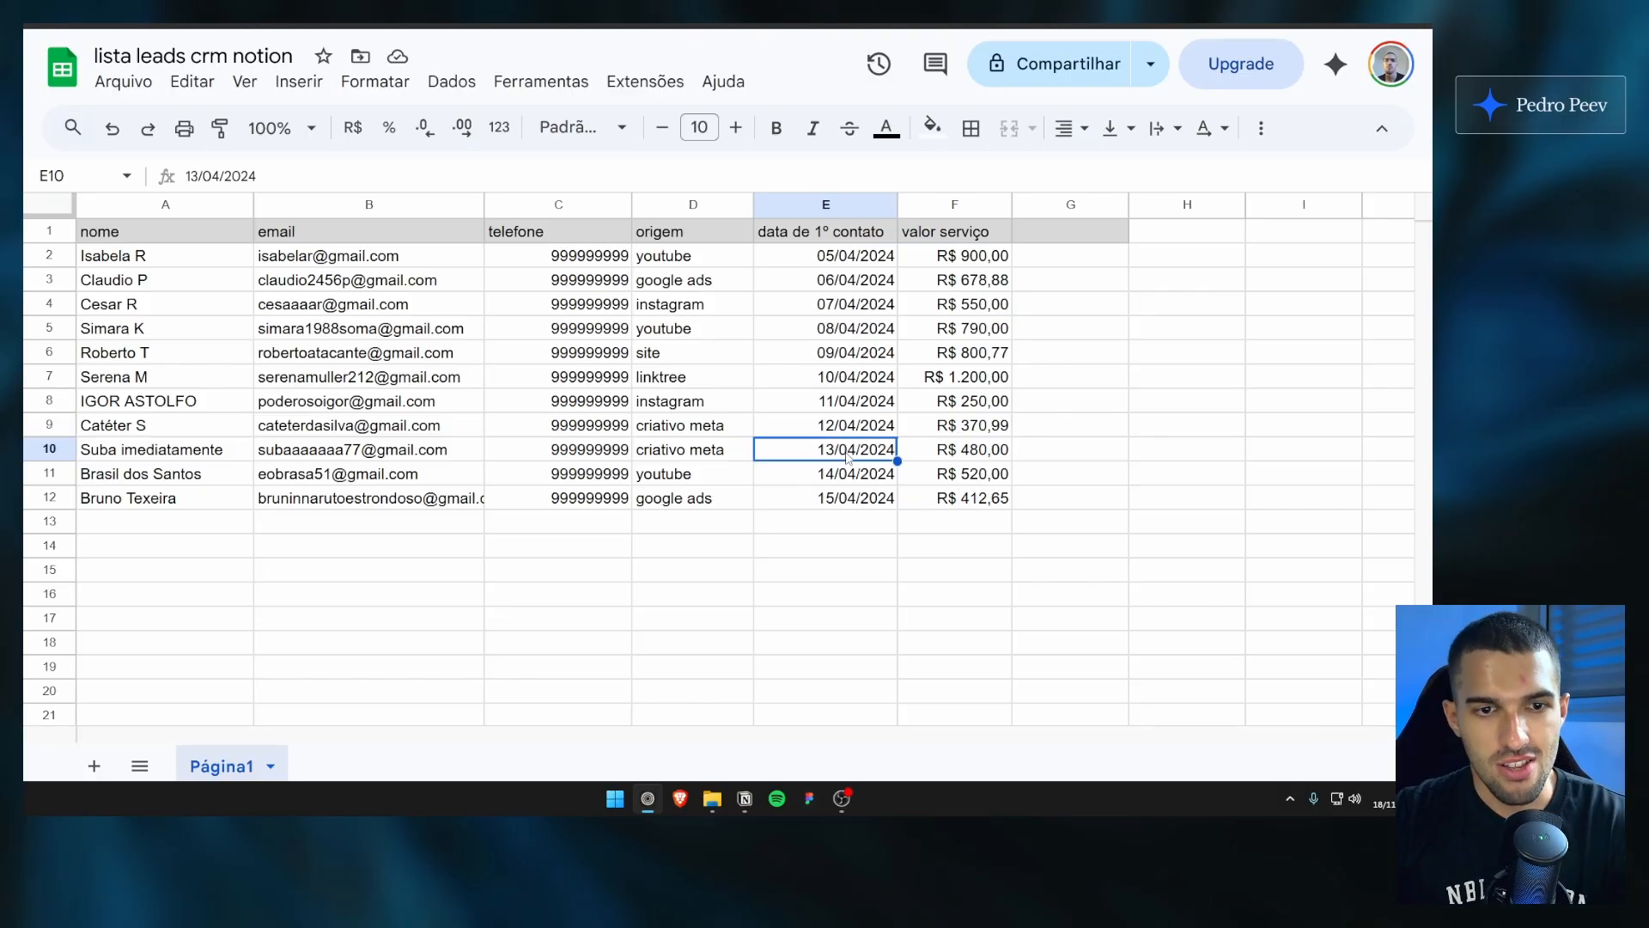
click(744, 798)
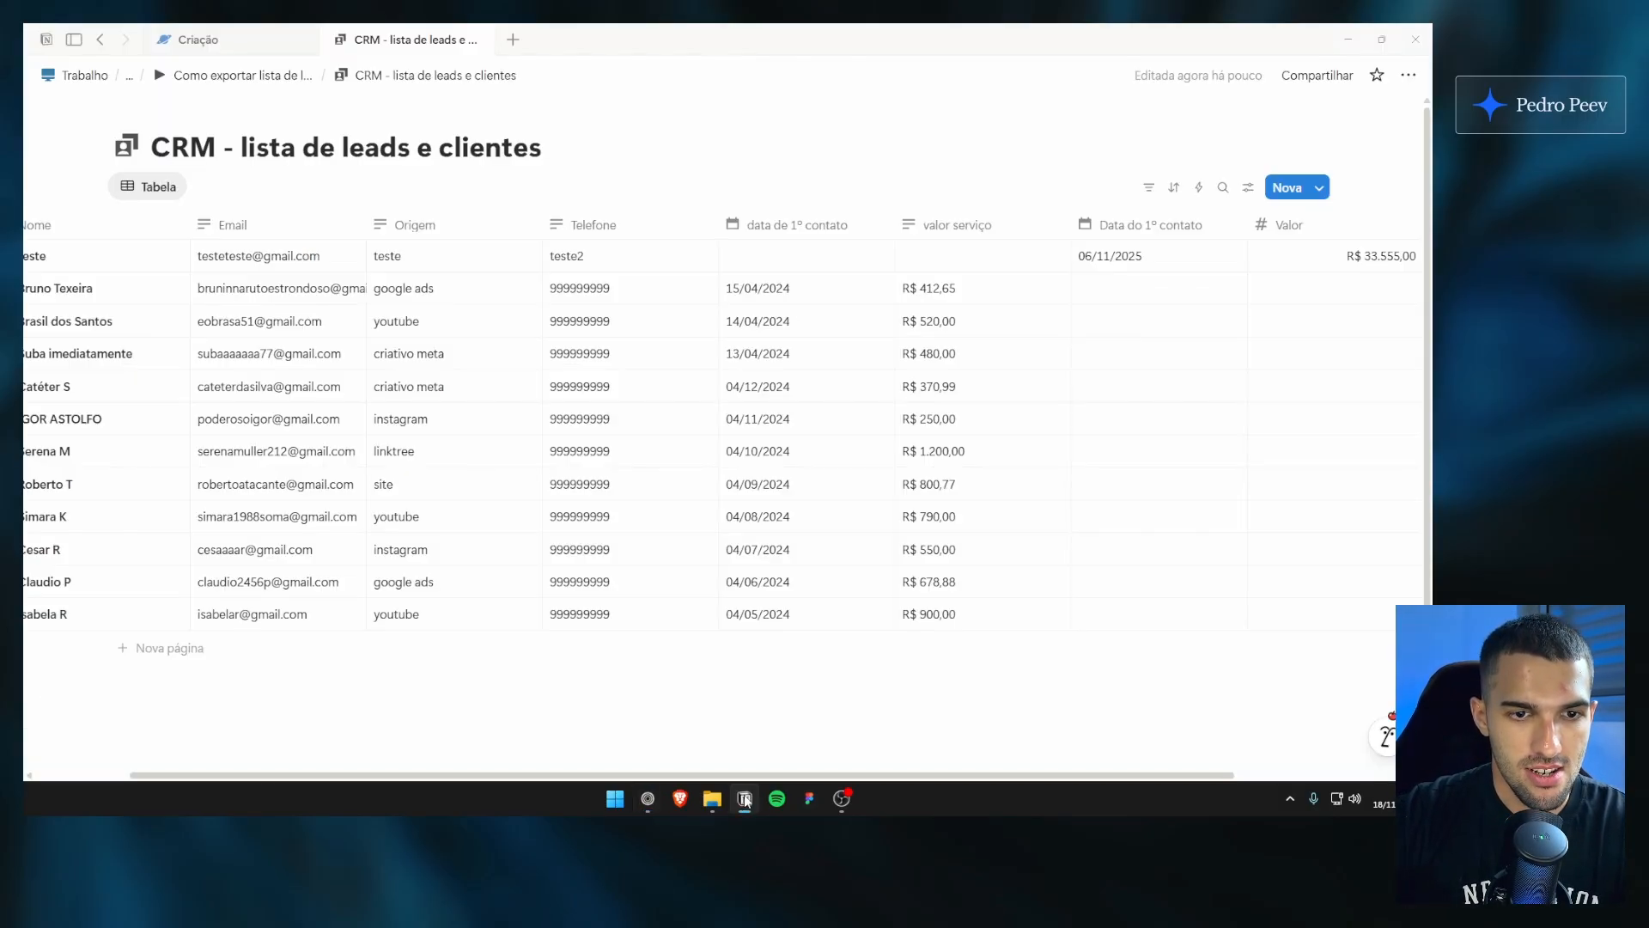
click(807, 224)
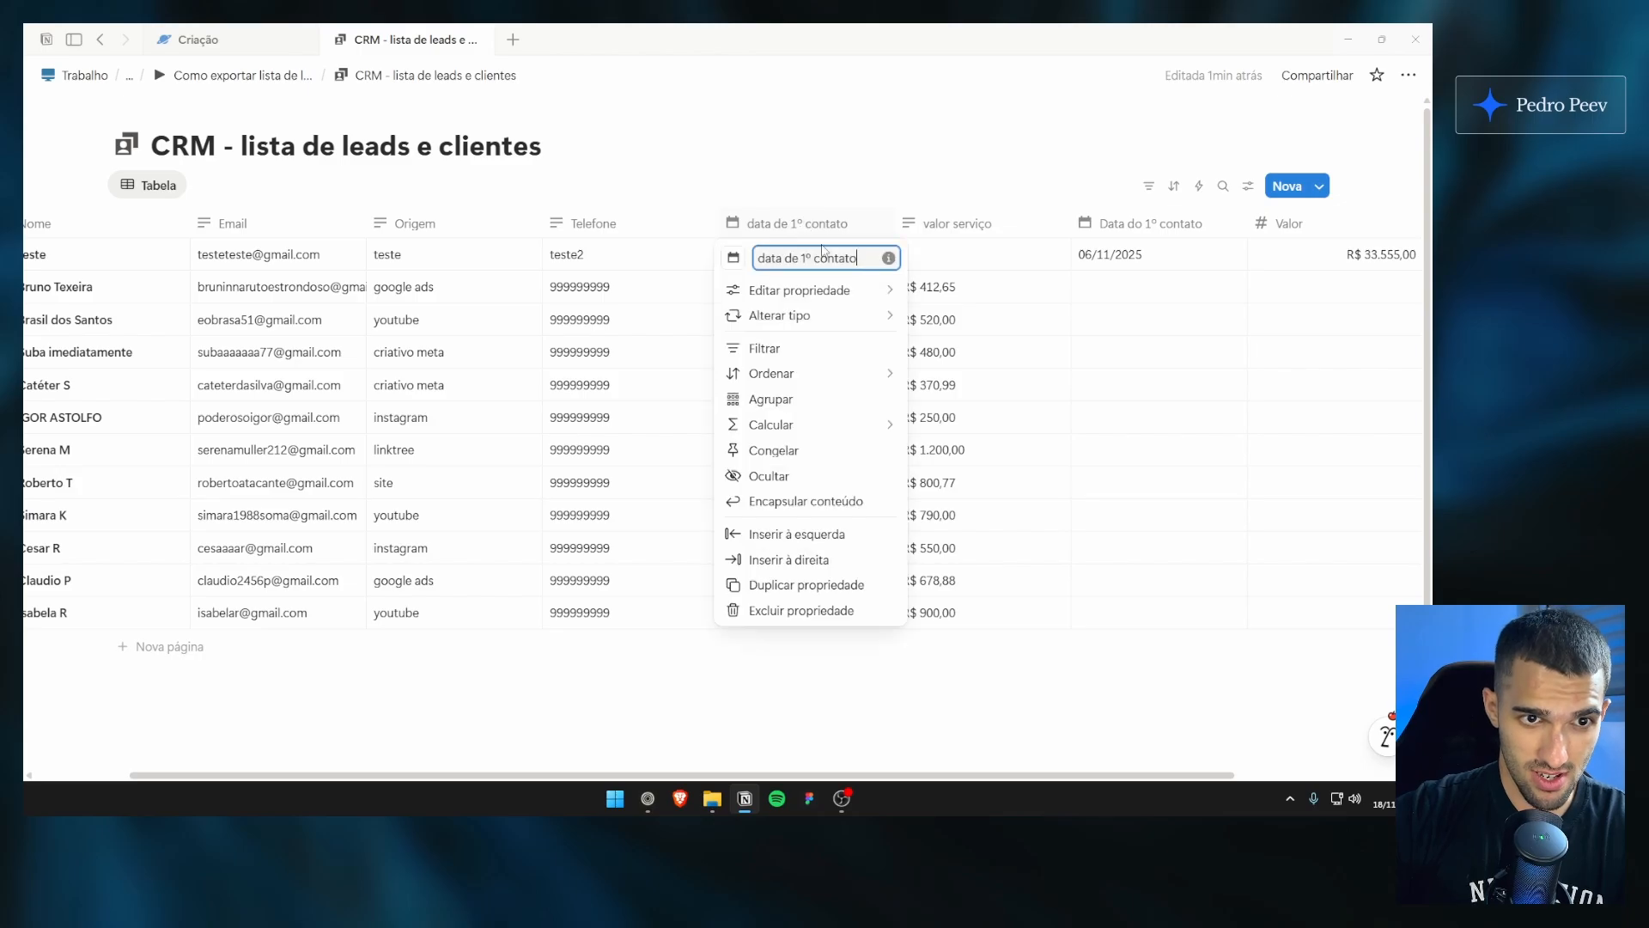
mouse_move(857, 317)
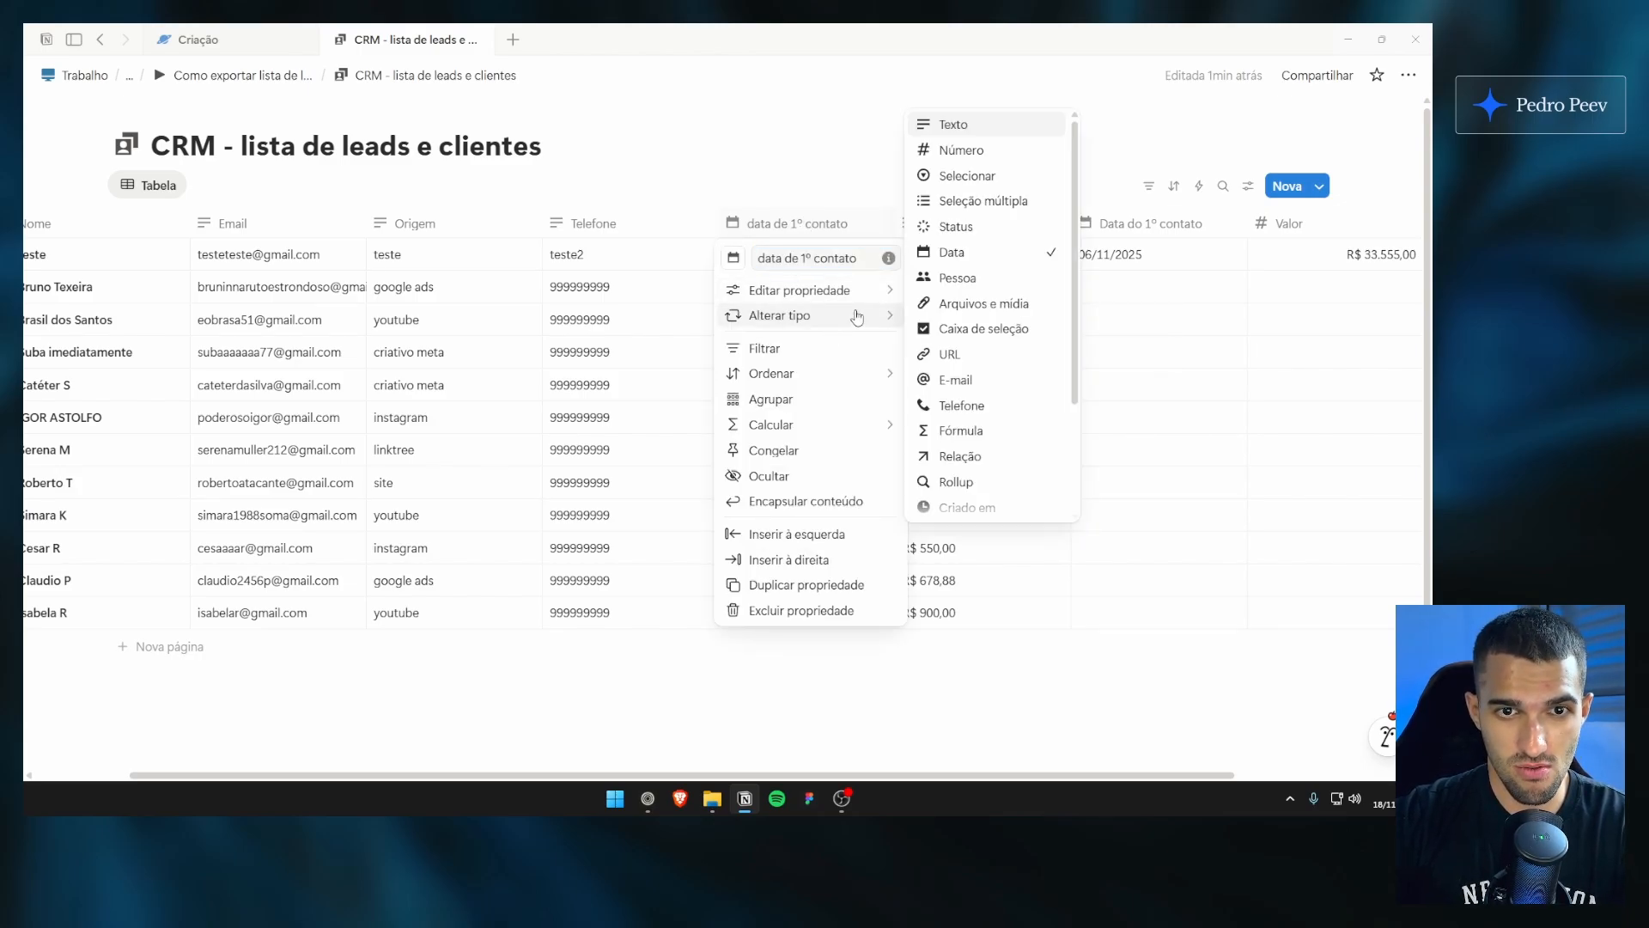
click(1008, 131)
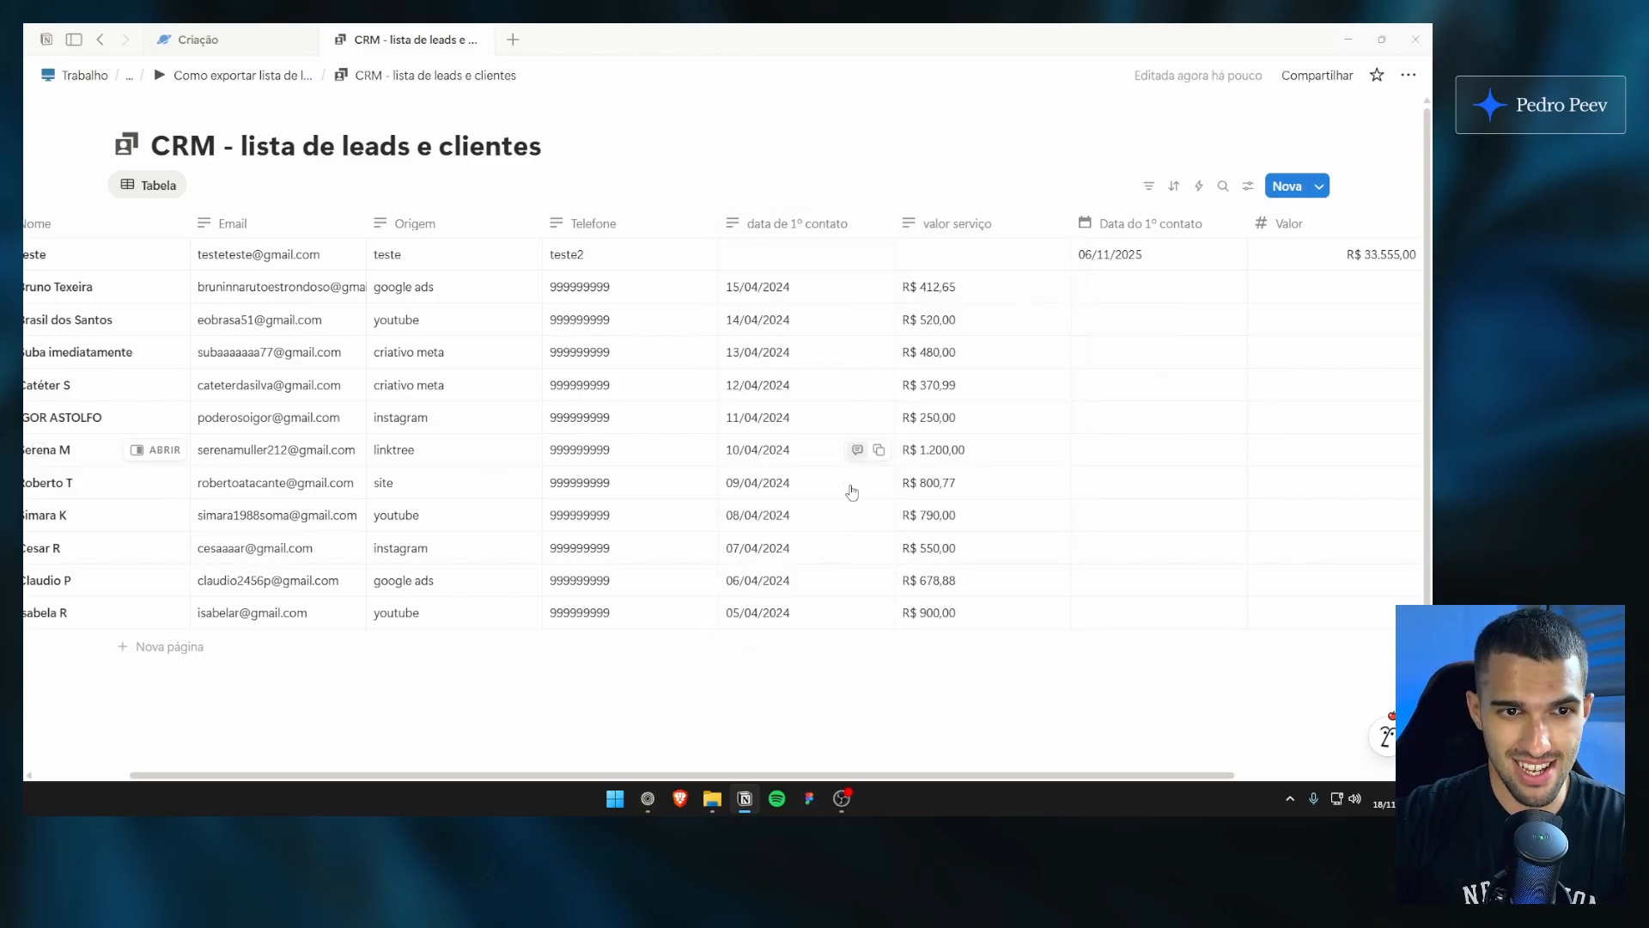
click(807, 223)
mouse_move(825, 290)
scroll(1029, 379, up, 3)
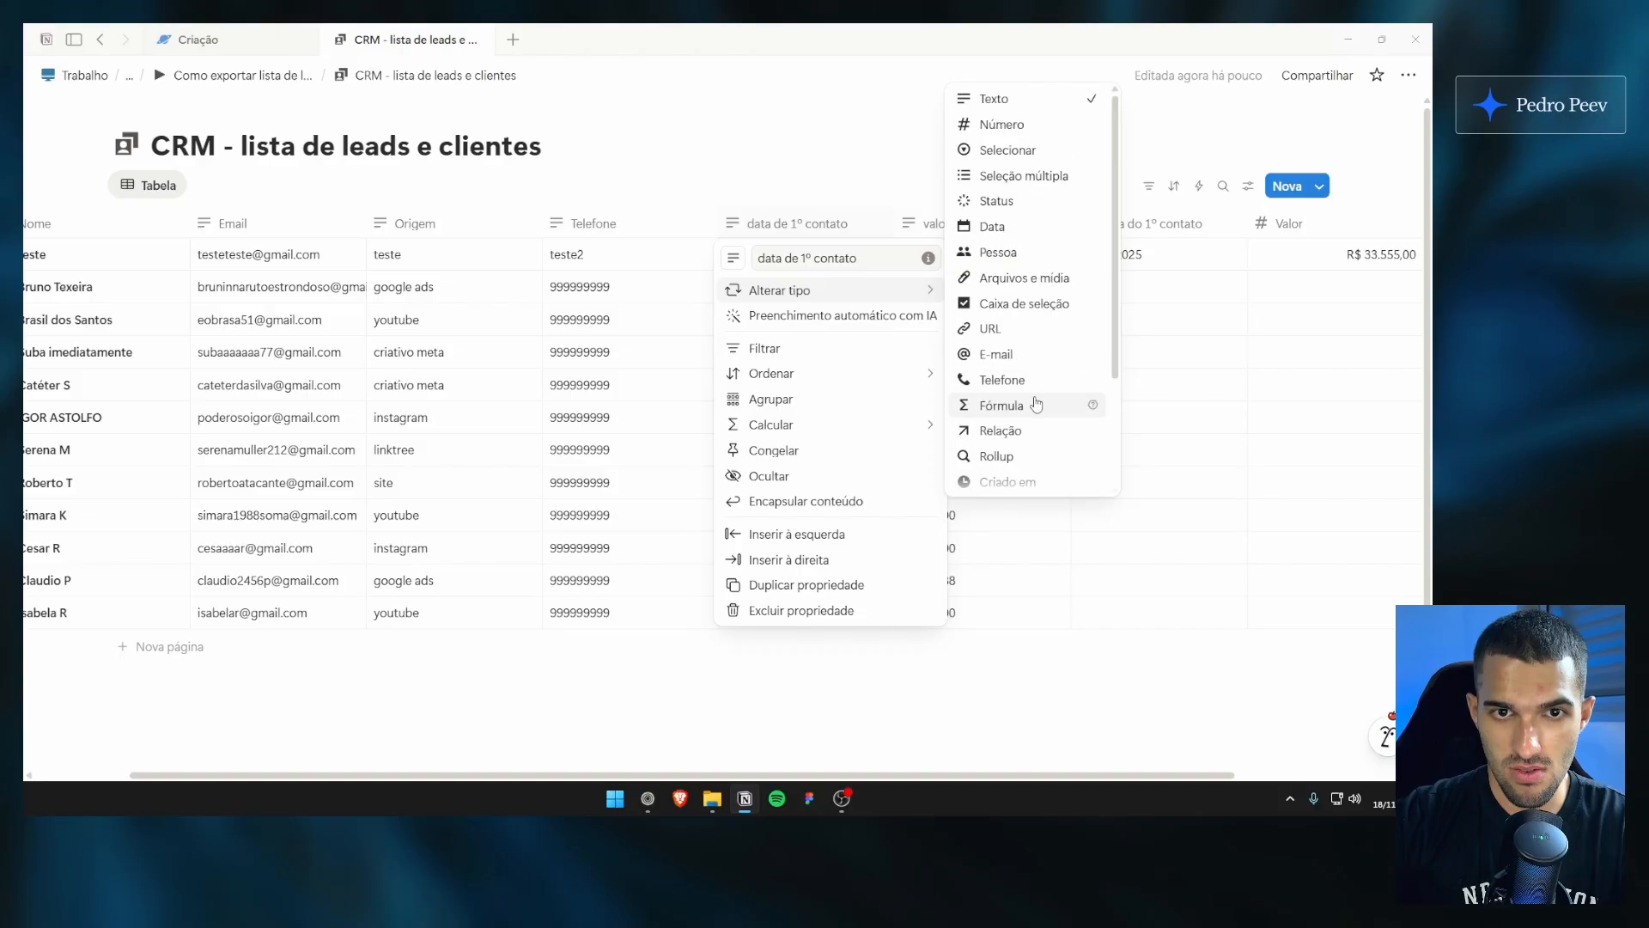
click(1030, 226)
click(799, 224)
mouse_move(807, 292)
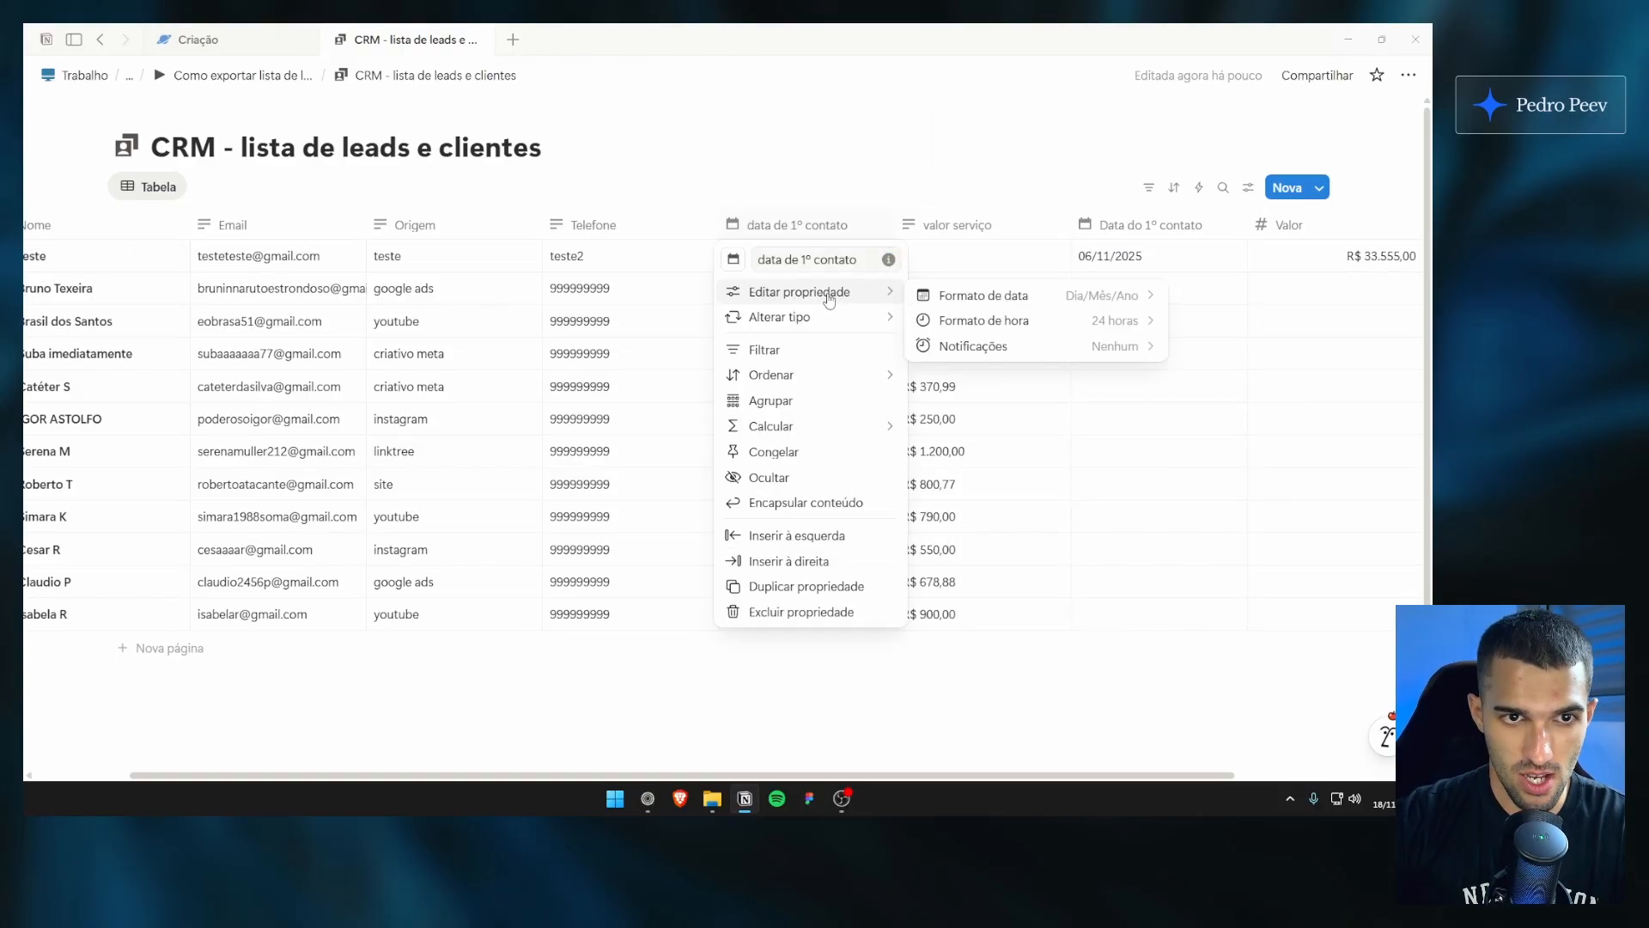
click(1049, 296)
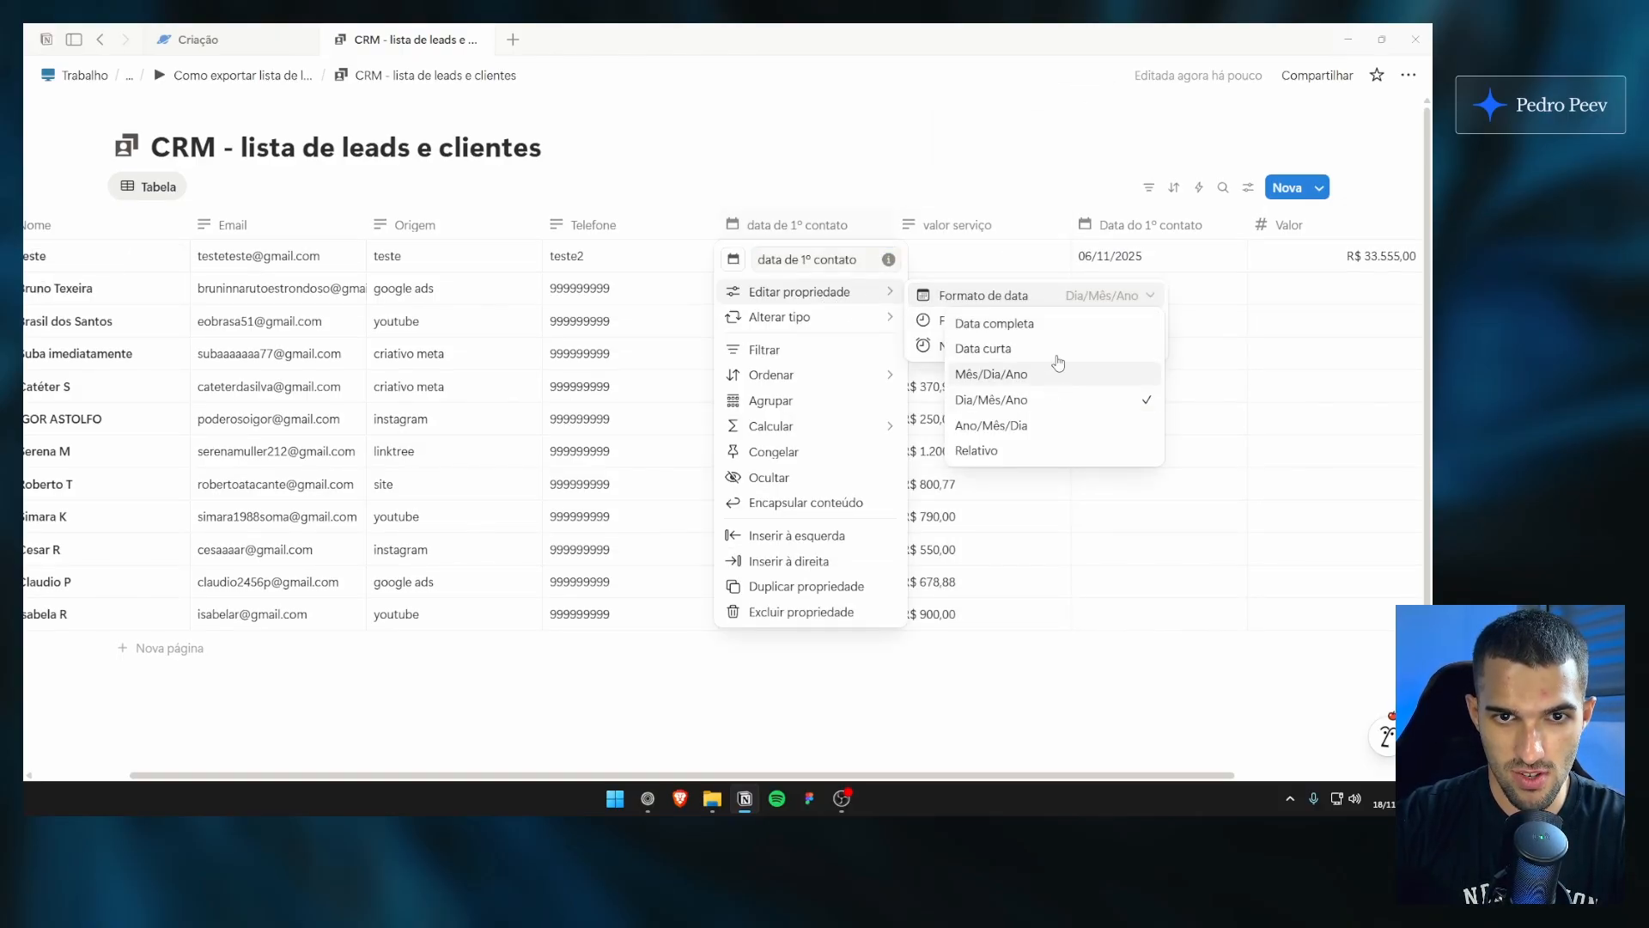
click(1061, 375)
click(1028, 671)
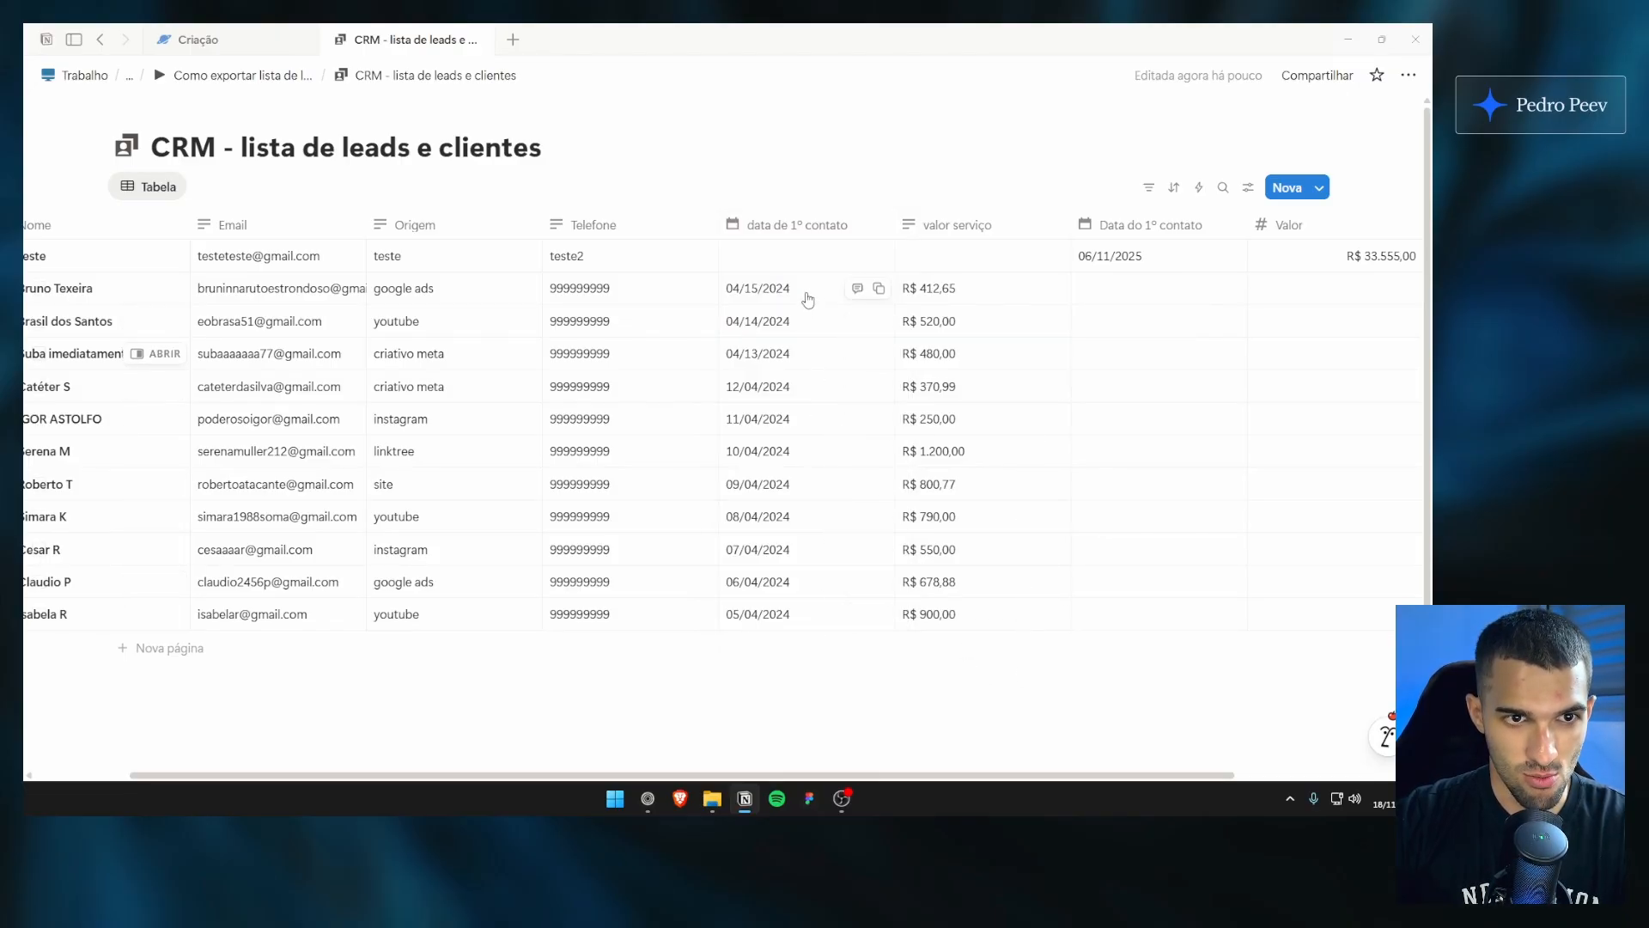
click(804, 227)
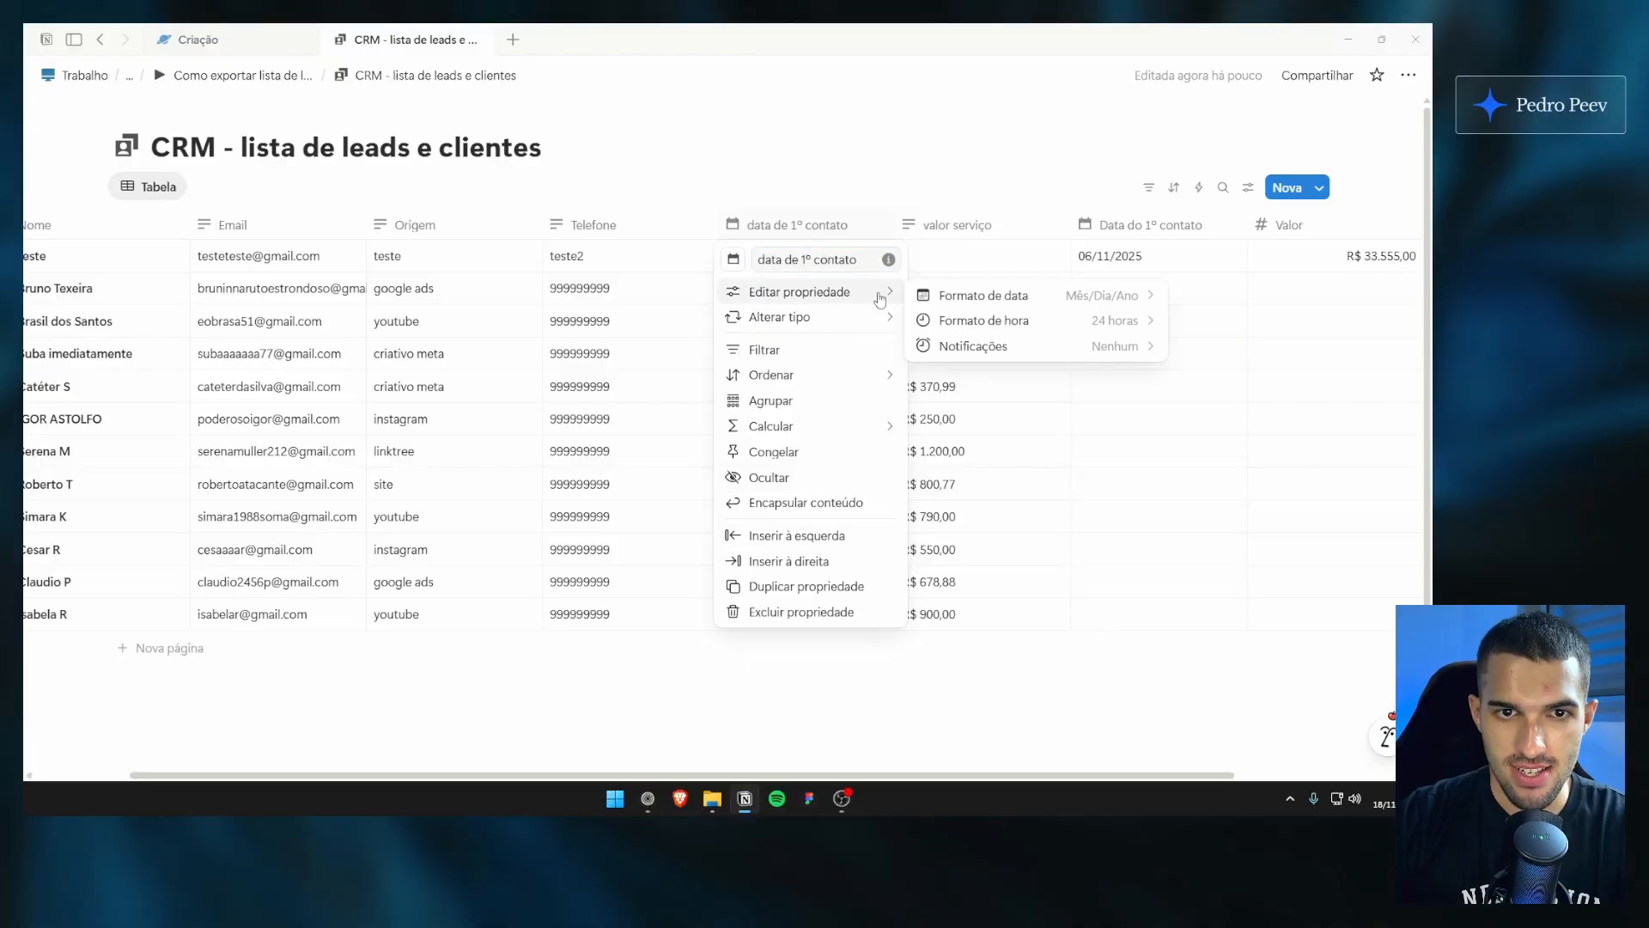
mouse_move(822, 329)
click(986, 132)
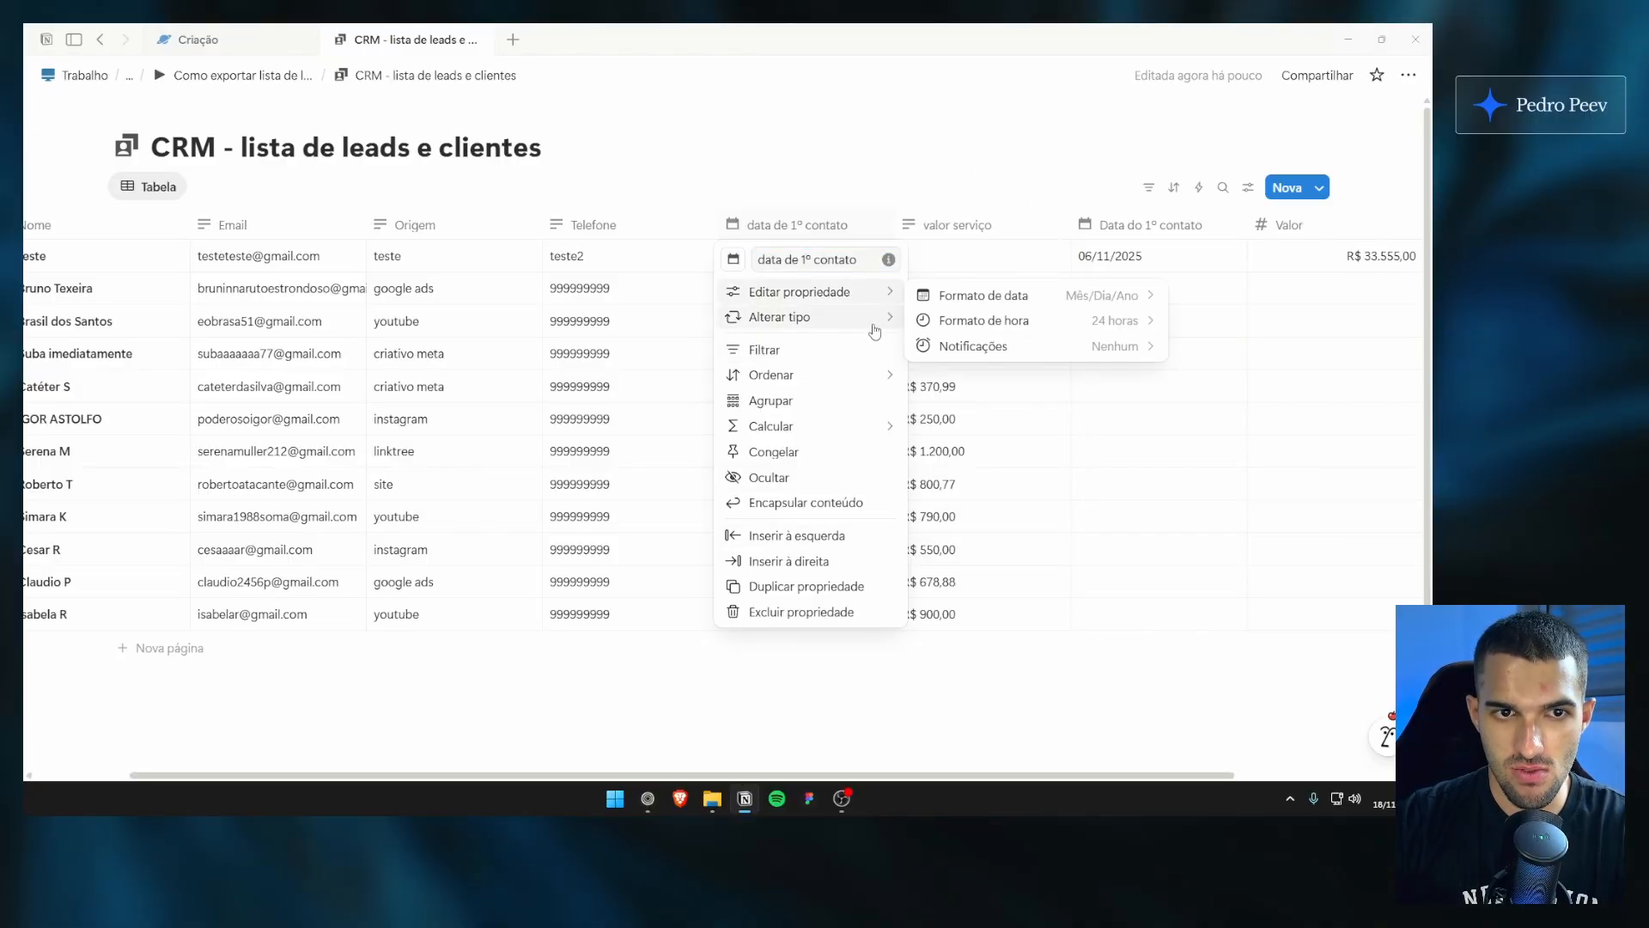
click(828, 233)
mouse_move(824, 292)
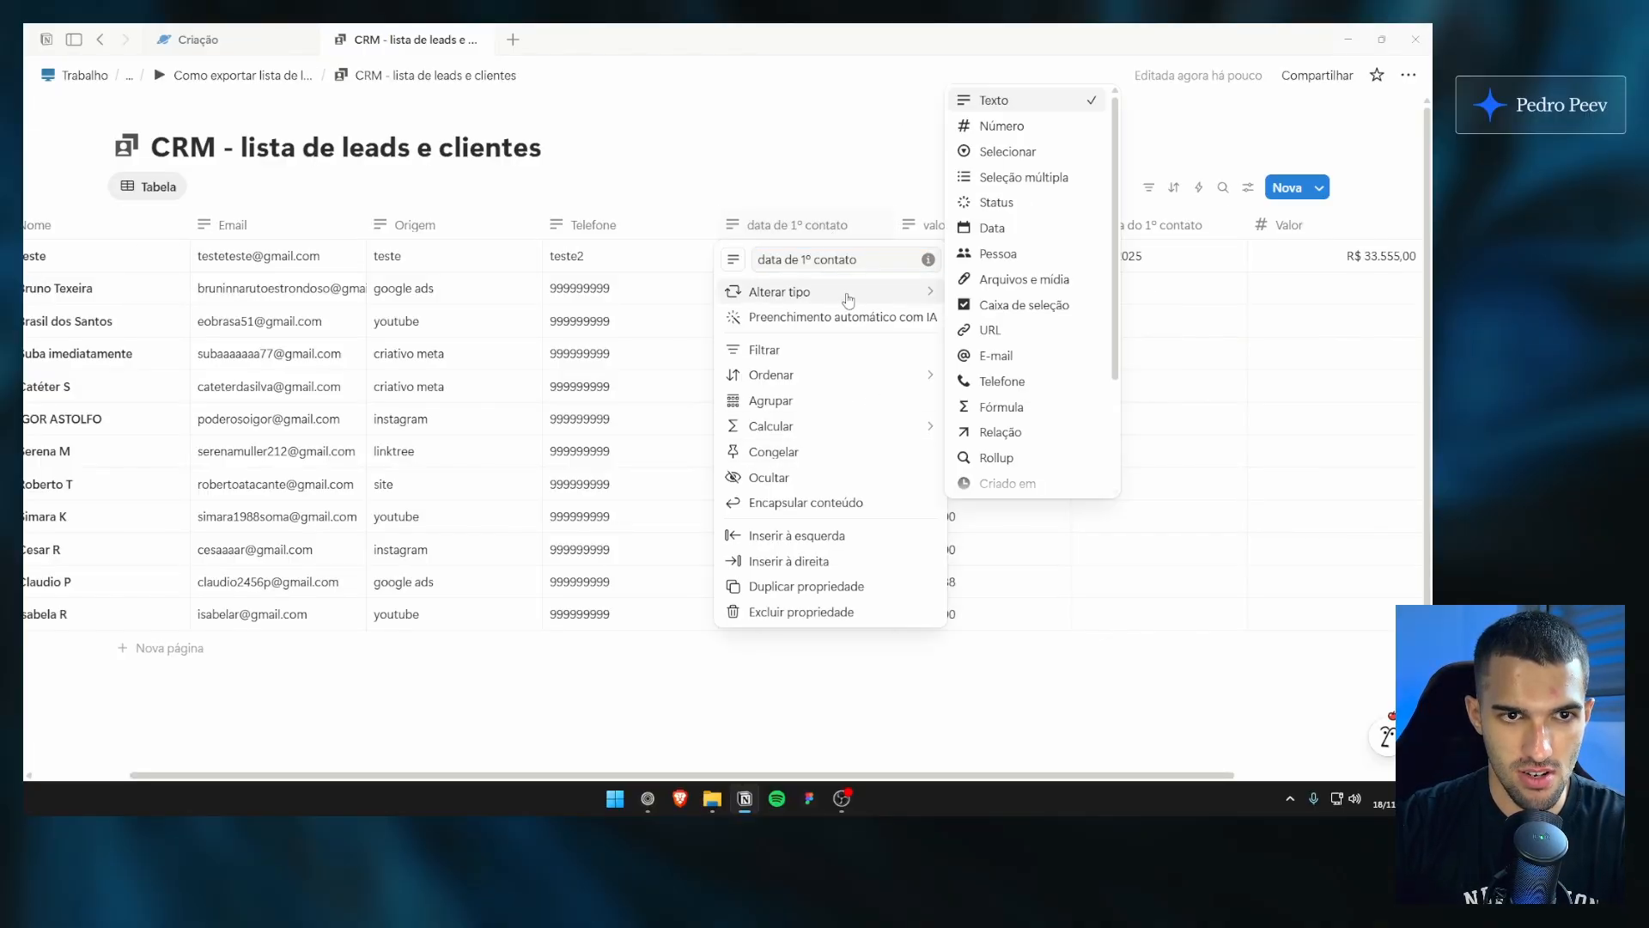
click(988, 227)
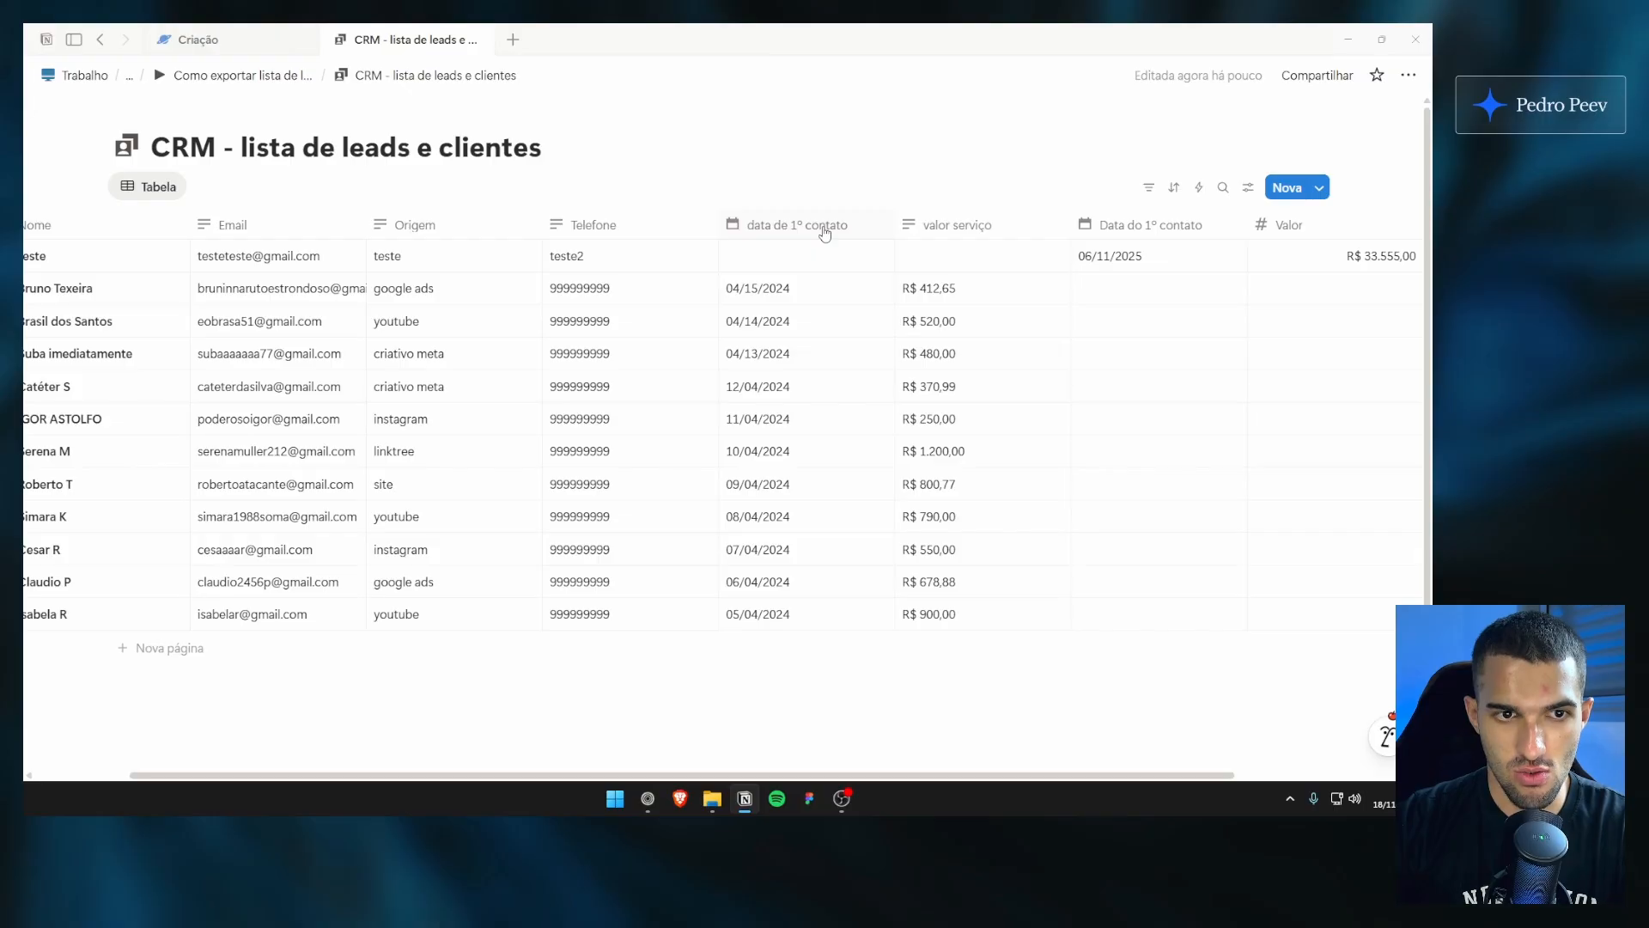
click(825, 232)
key(Escape)
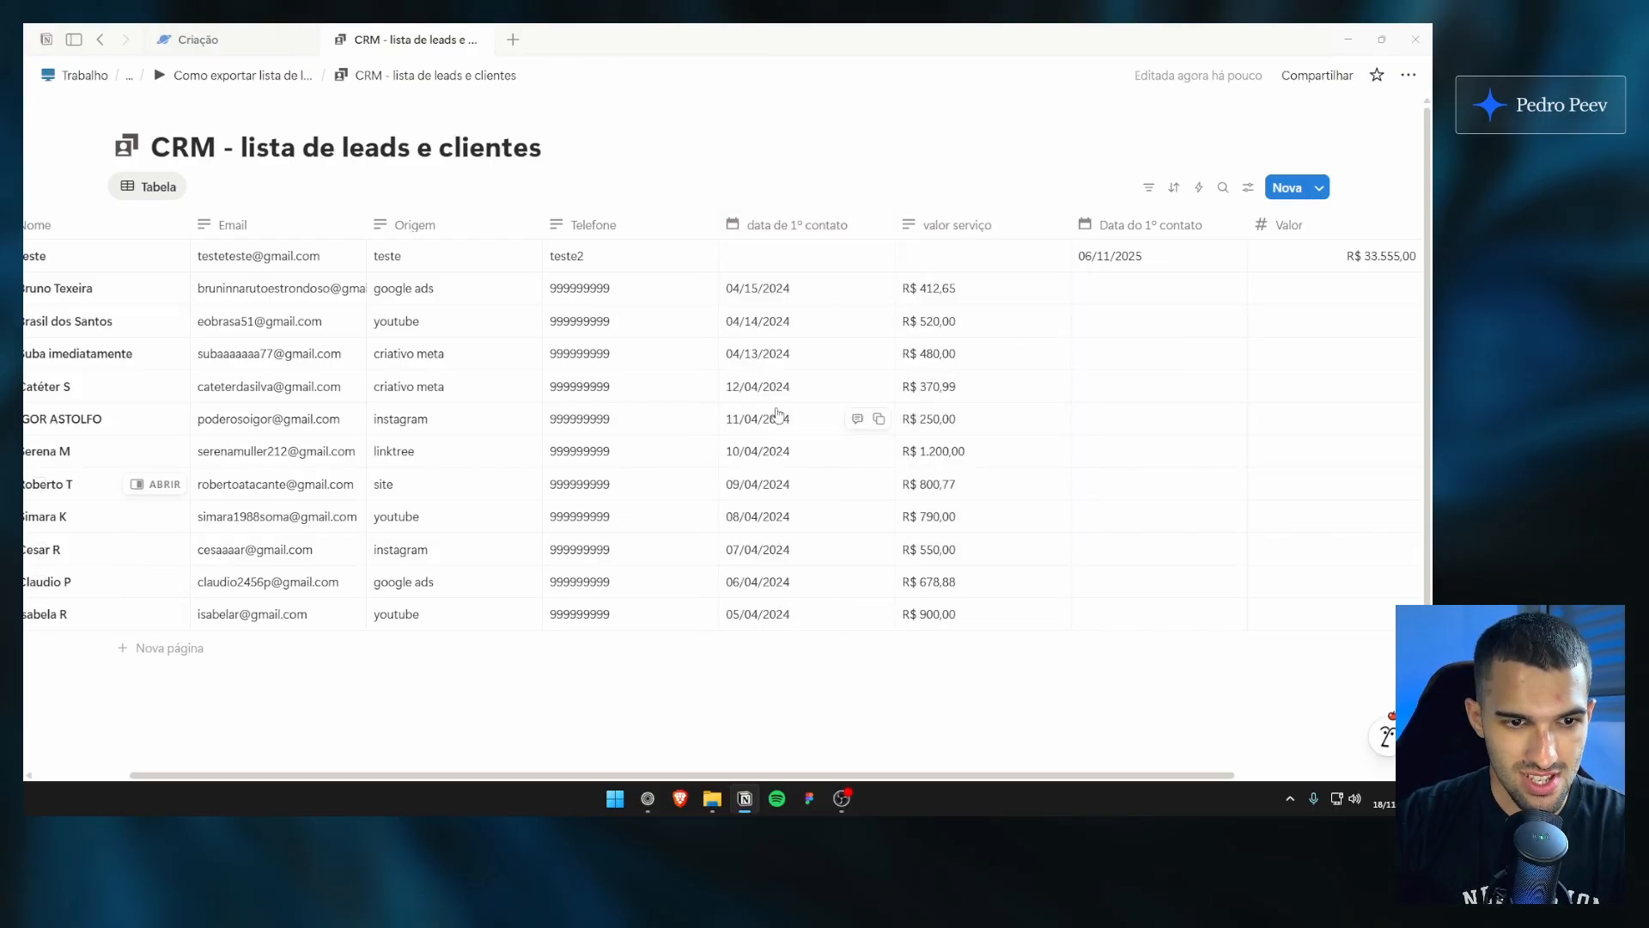
drag(817, 703, 808, 395)
mouse_move(804, 156)
mouse_down()
mouse_move(811, 353)
mouse_move(820, 144)
mouse_up()
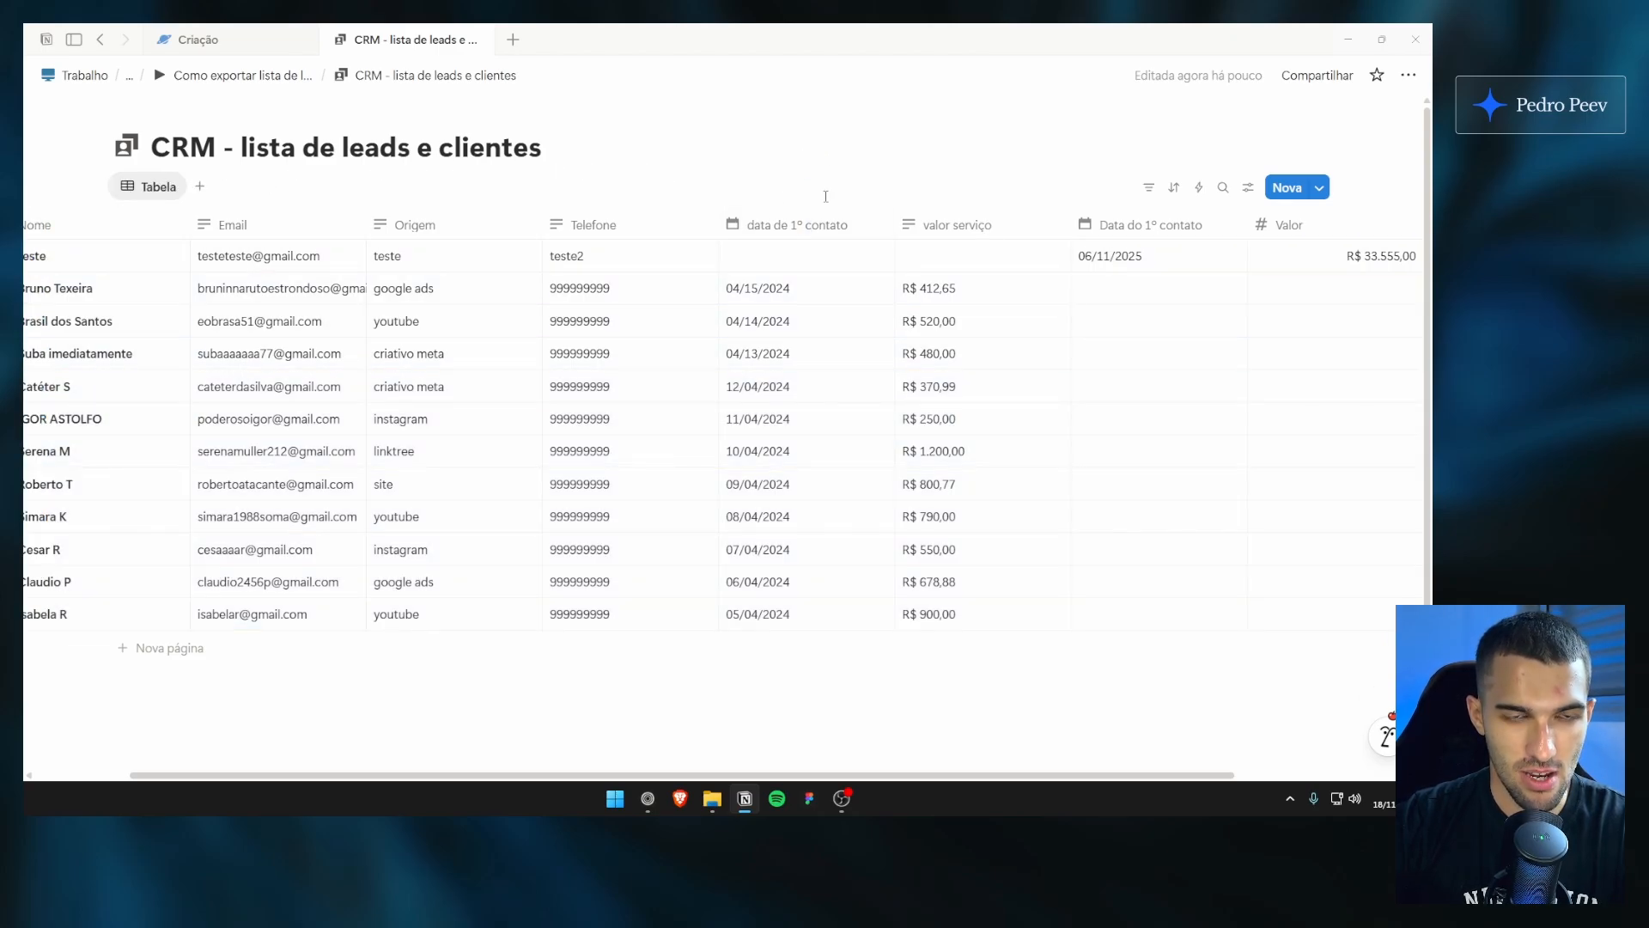
click(797, 224)
mouse_move(846, 292)
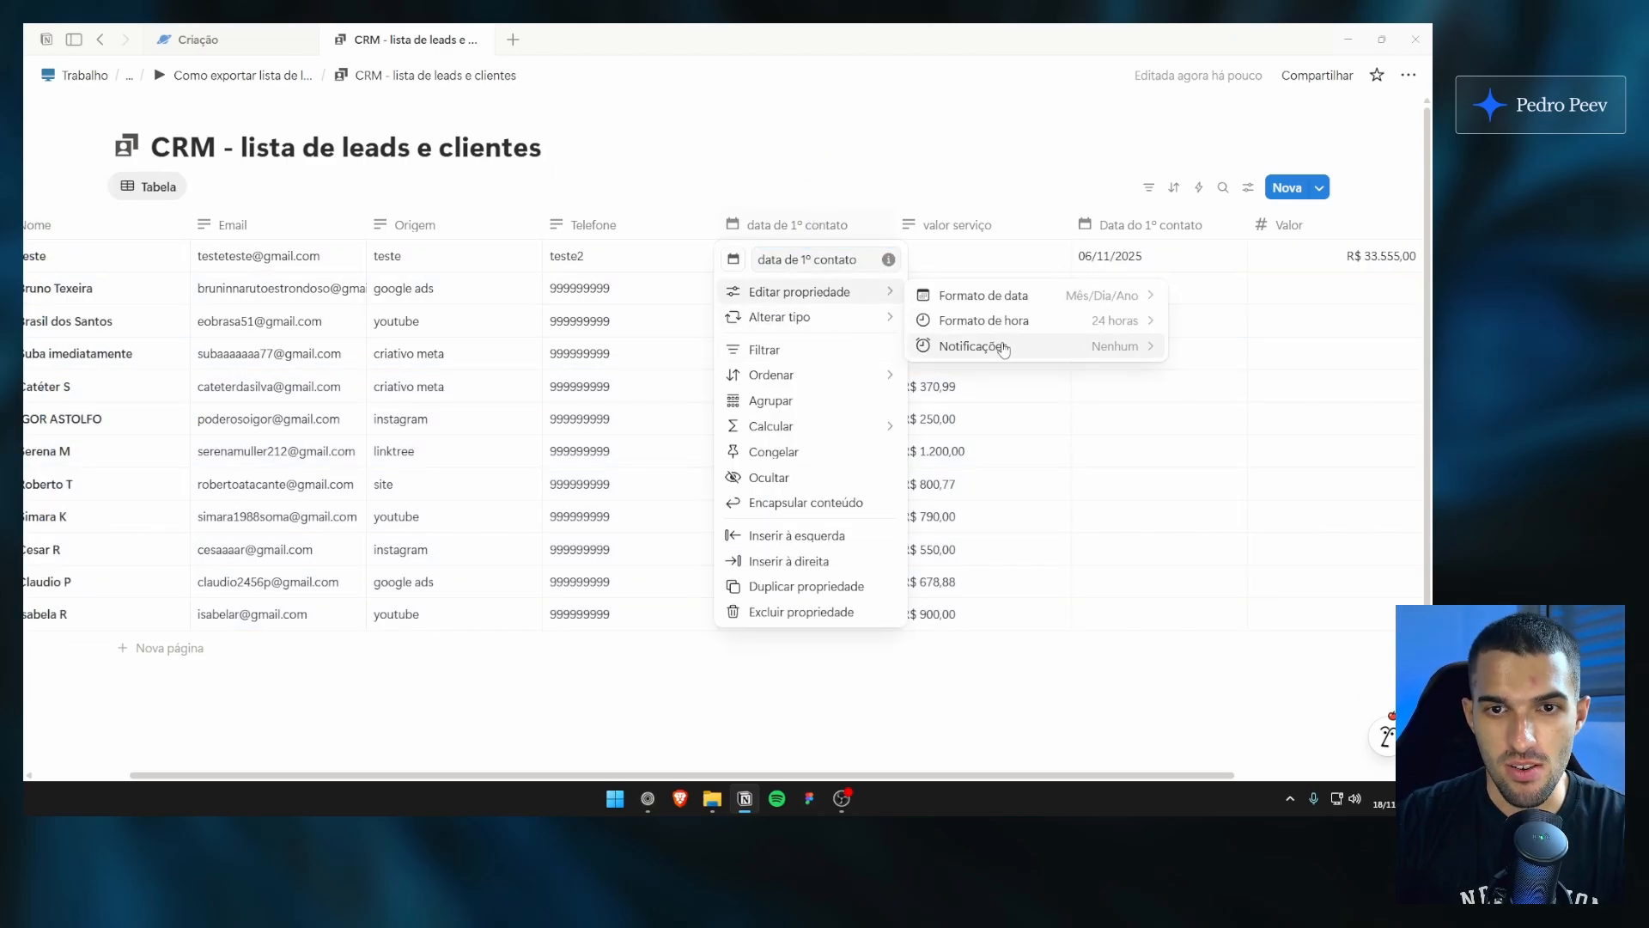
click(984, 294)
click(1003, 404)
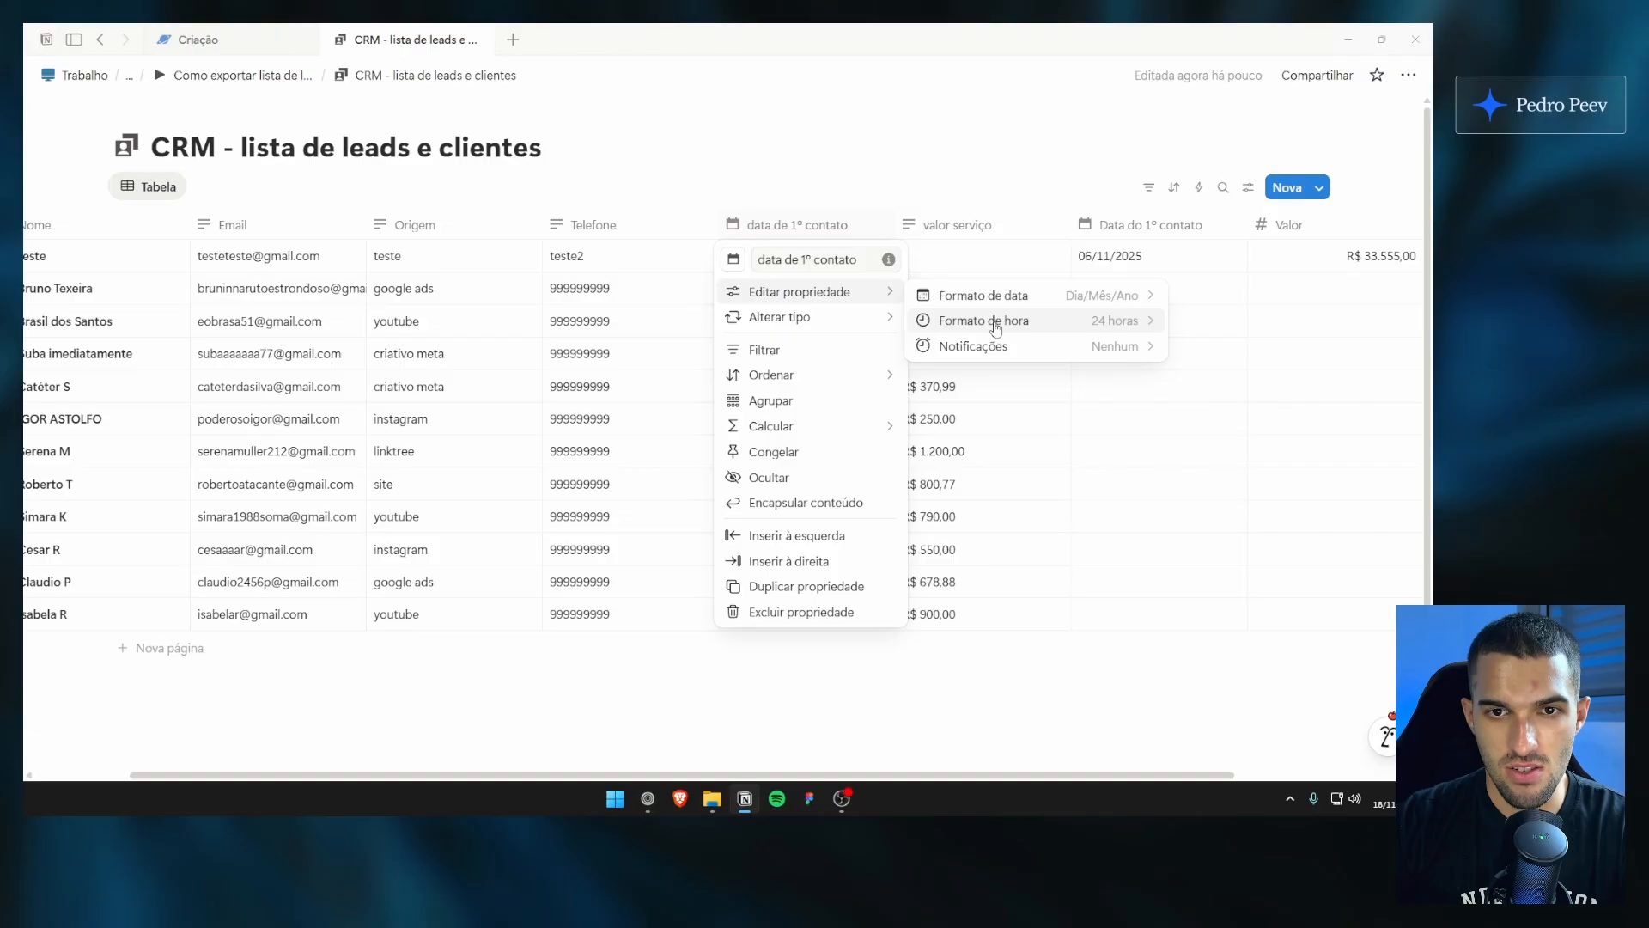
key(Escape)
drag(823, 703, 787, 722)
scroll(787, 724, down, 1)
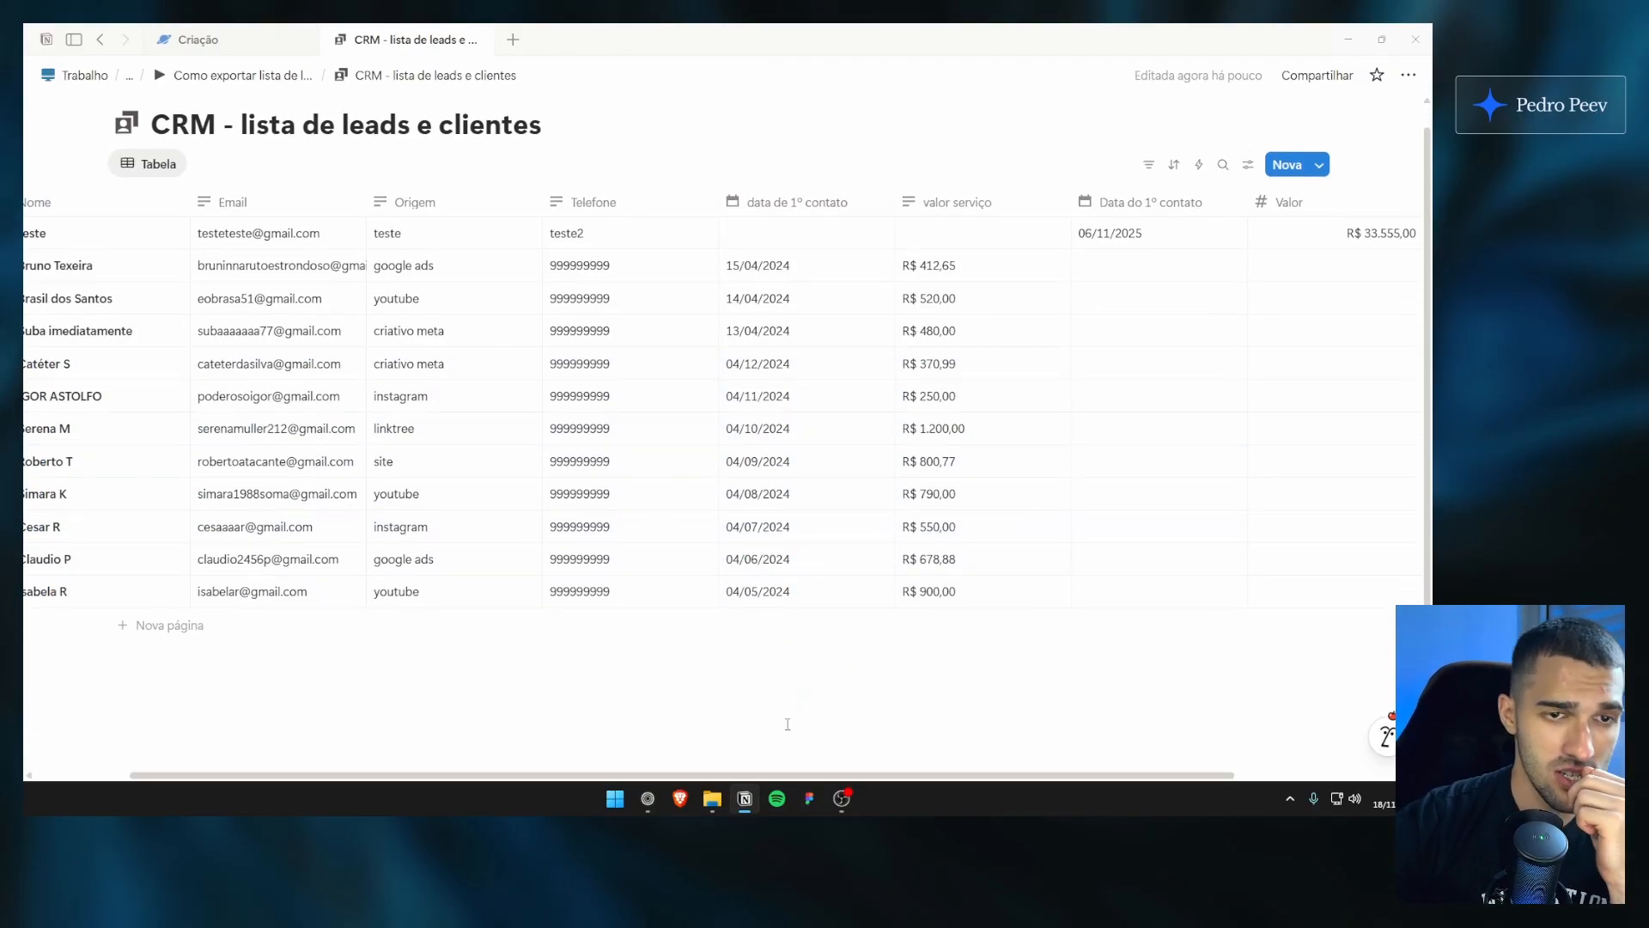
mouse_move(821, 125)
mouse_down()
mouse_move(849, 297)
mouse_move(830, 303)
mouse_move(821, 146)
mouse_up()
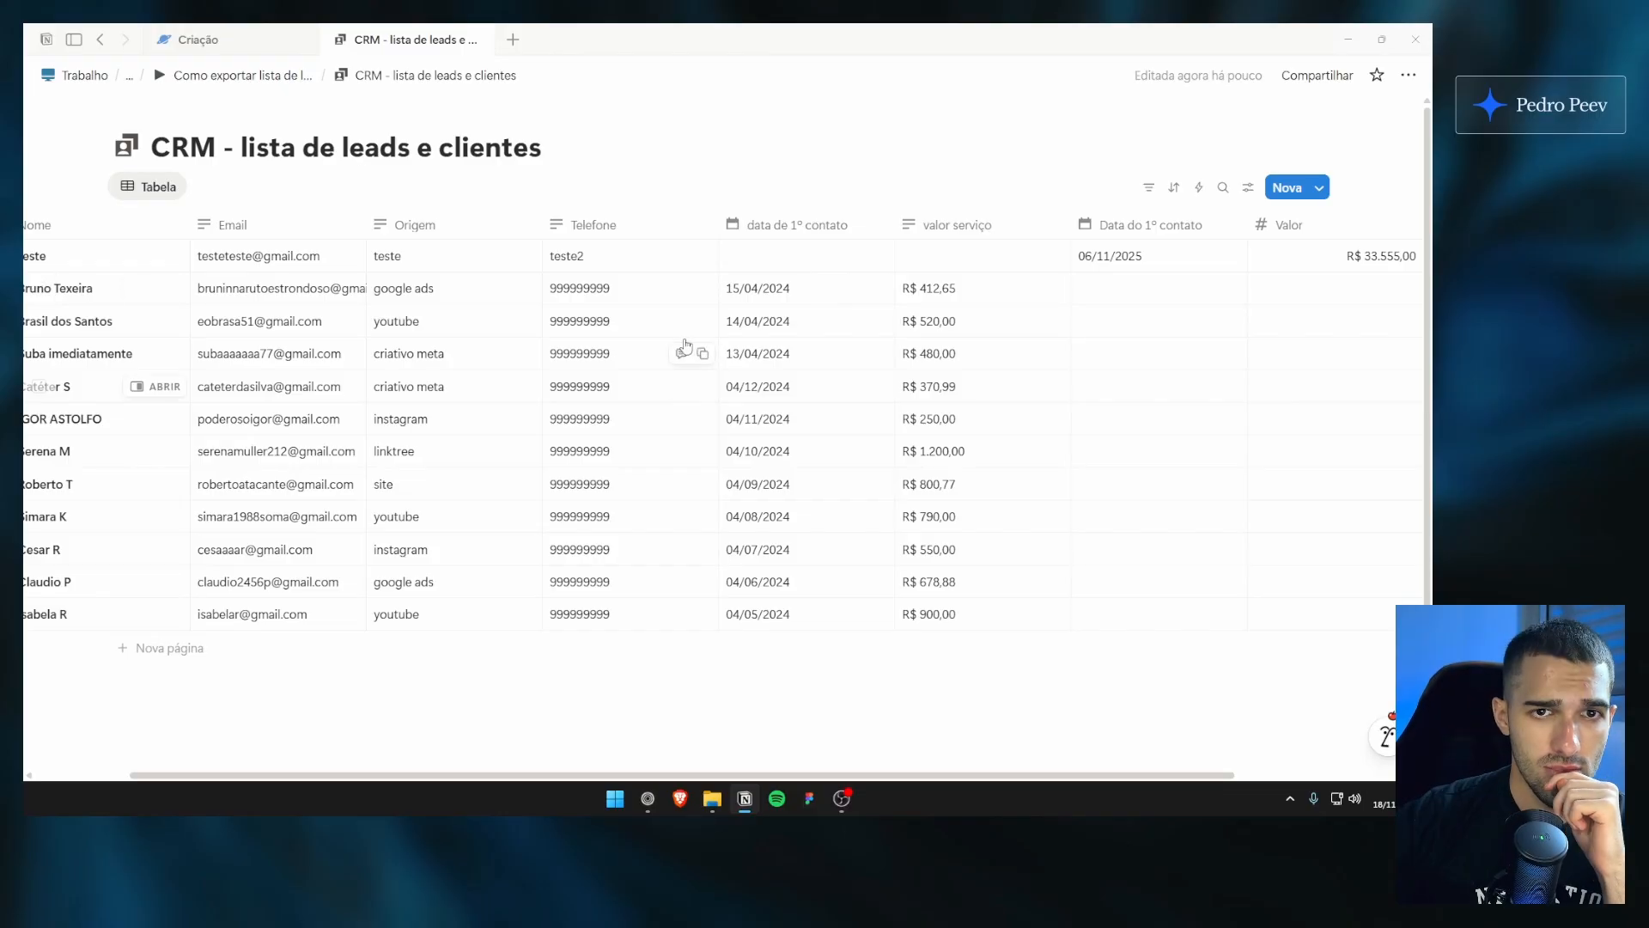
Step: Delete the 11 imported lead rows and load the leads CSV for merging
drag(719, 704, 678, 294)
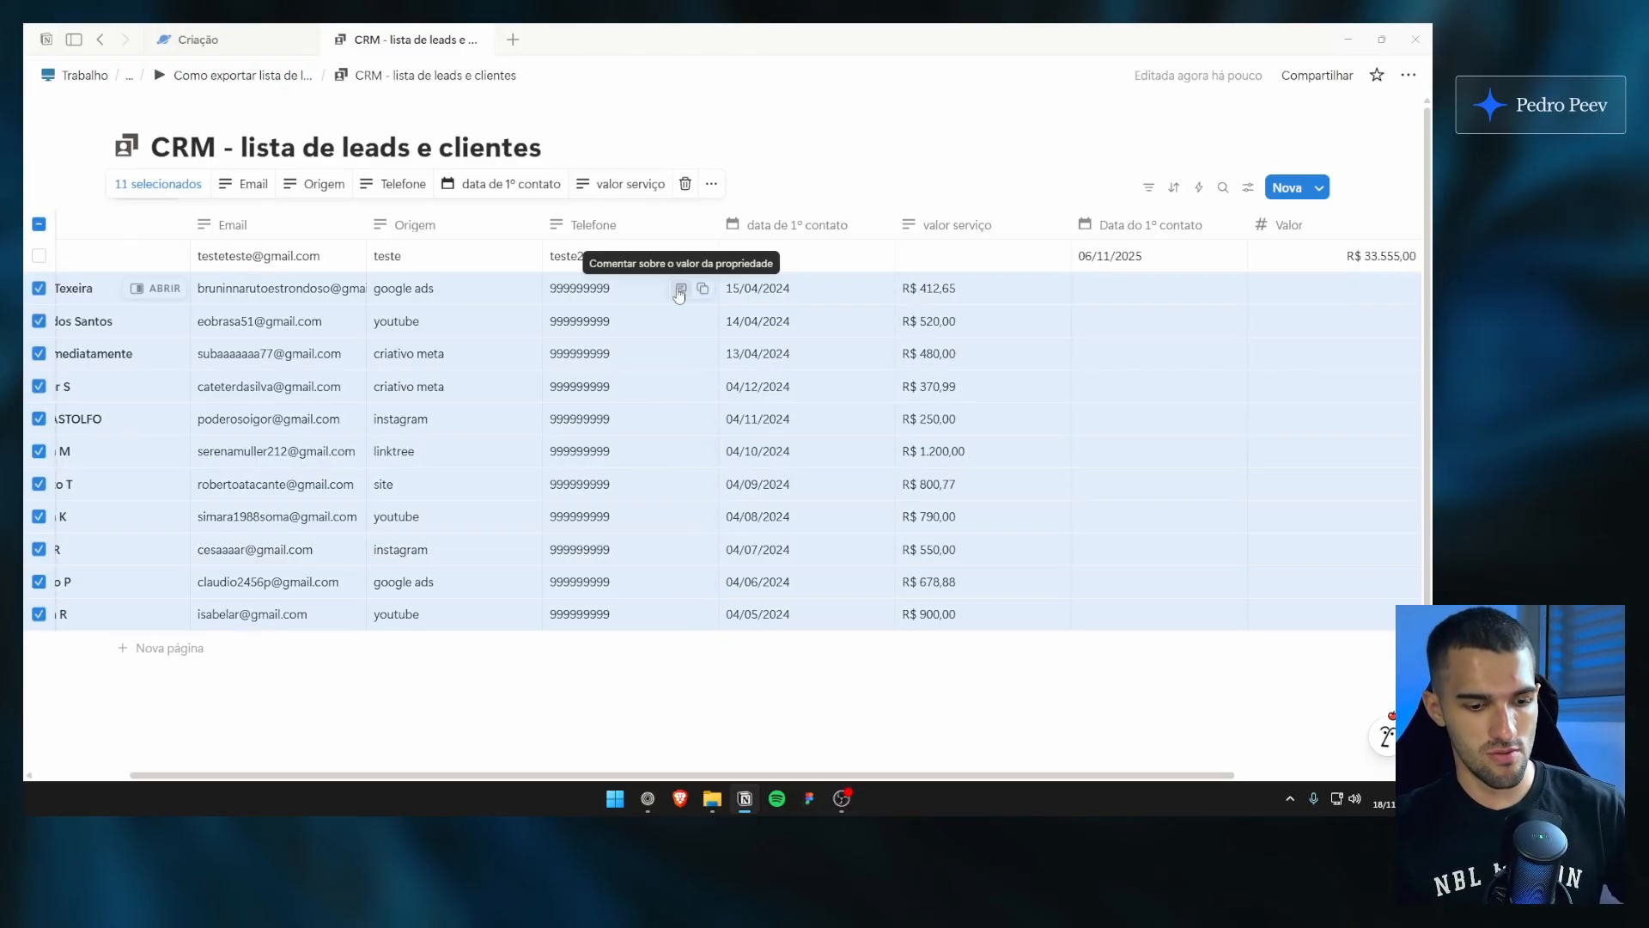
click(684, 183)
click(1408, 75)
click(1271, 421)
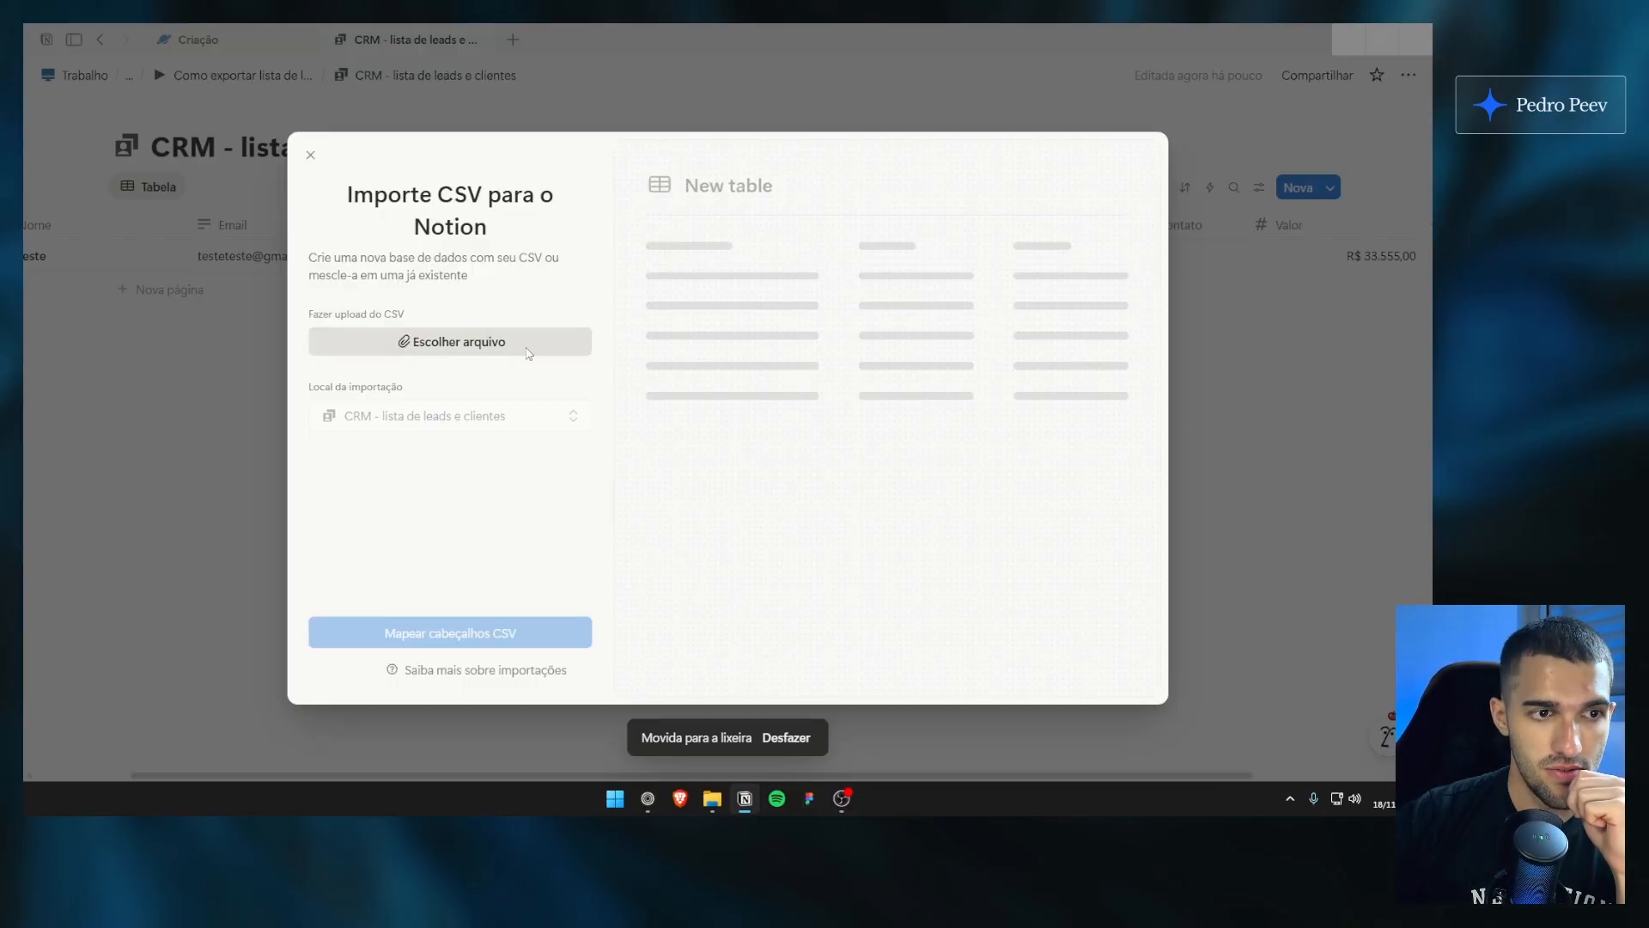
click(528, 353)
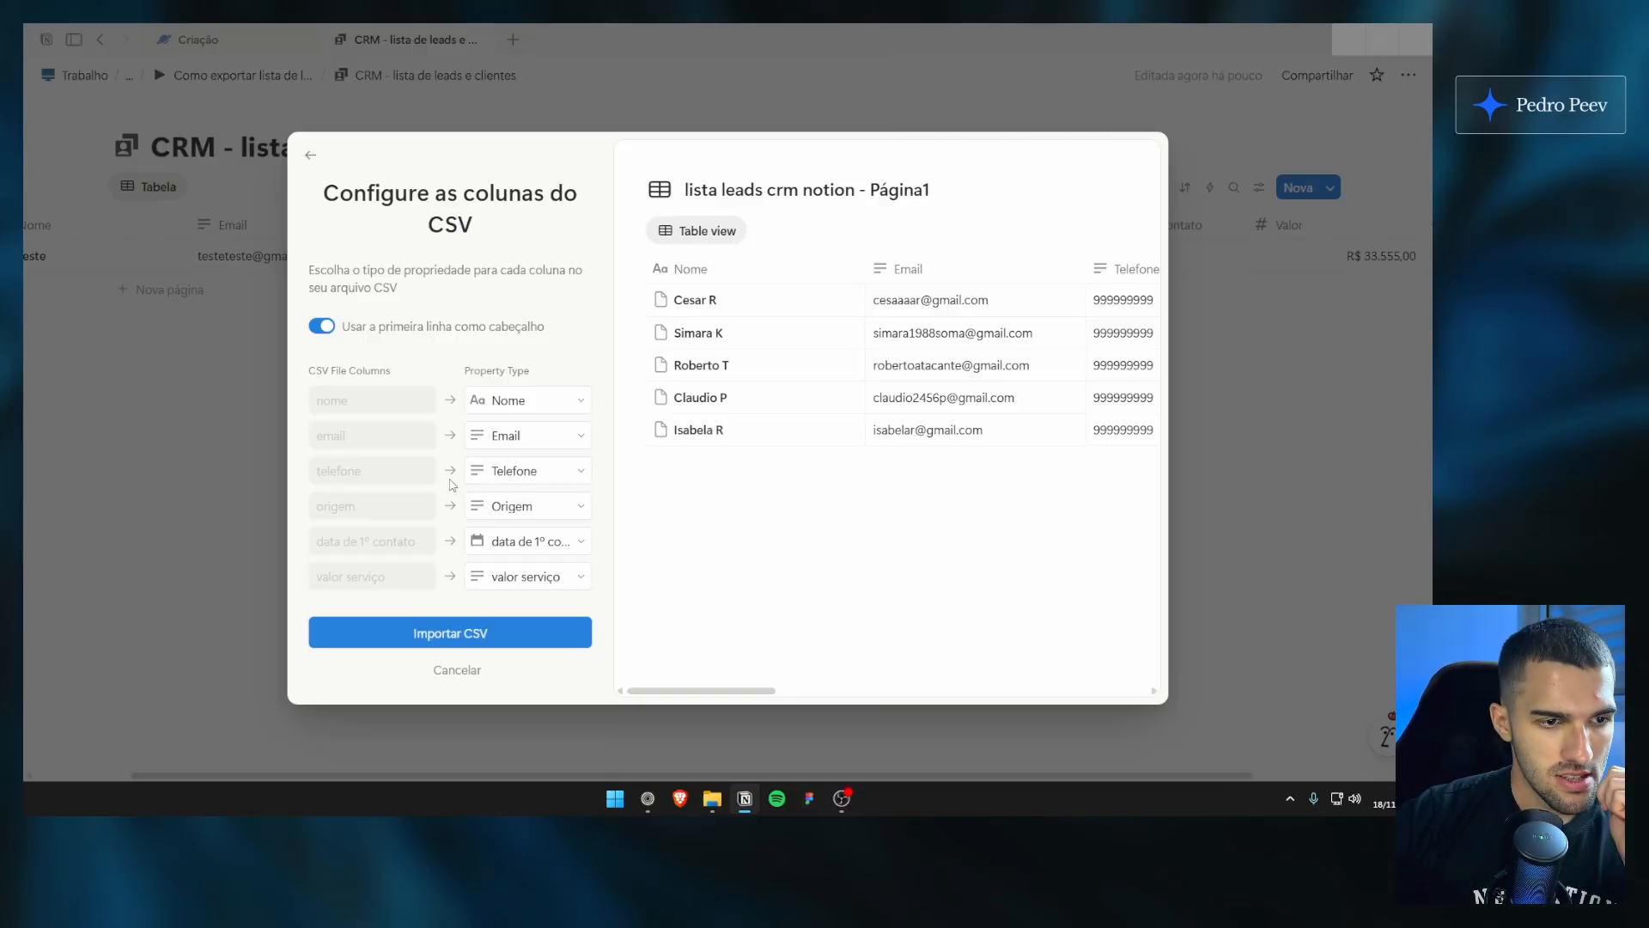
Step: Map data de 1º contato as Number and import the CSV leads
click(578, 543)
mouse_move(720, 760)
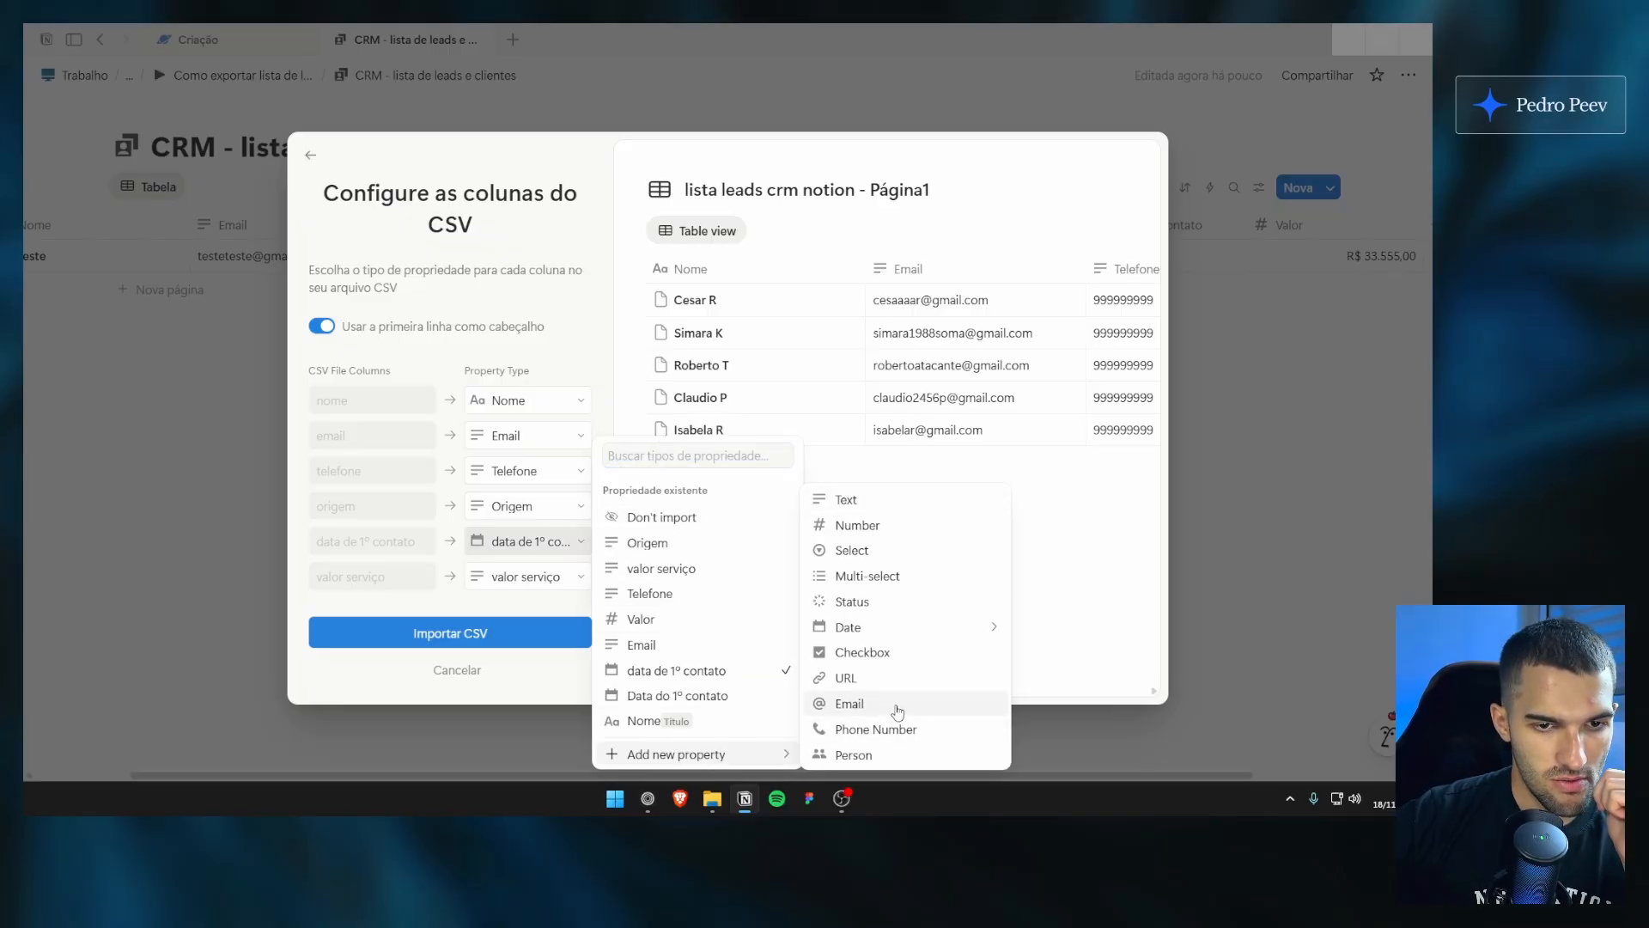
click(857, 525)
scroll(934, 669, right, 8)
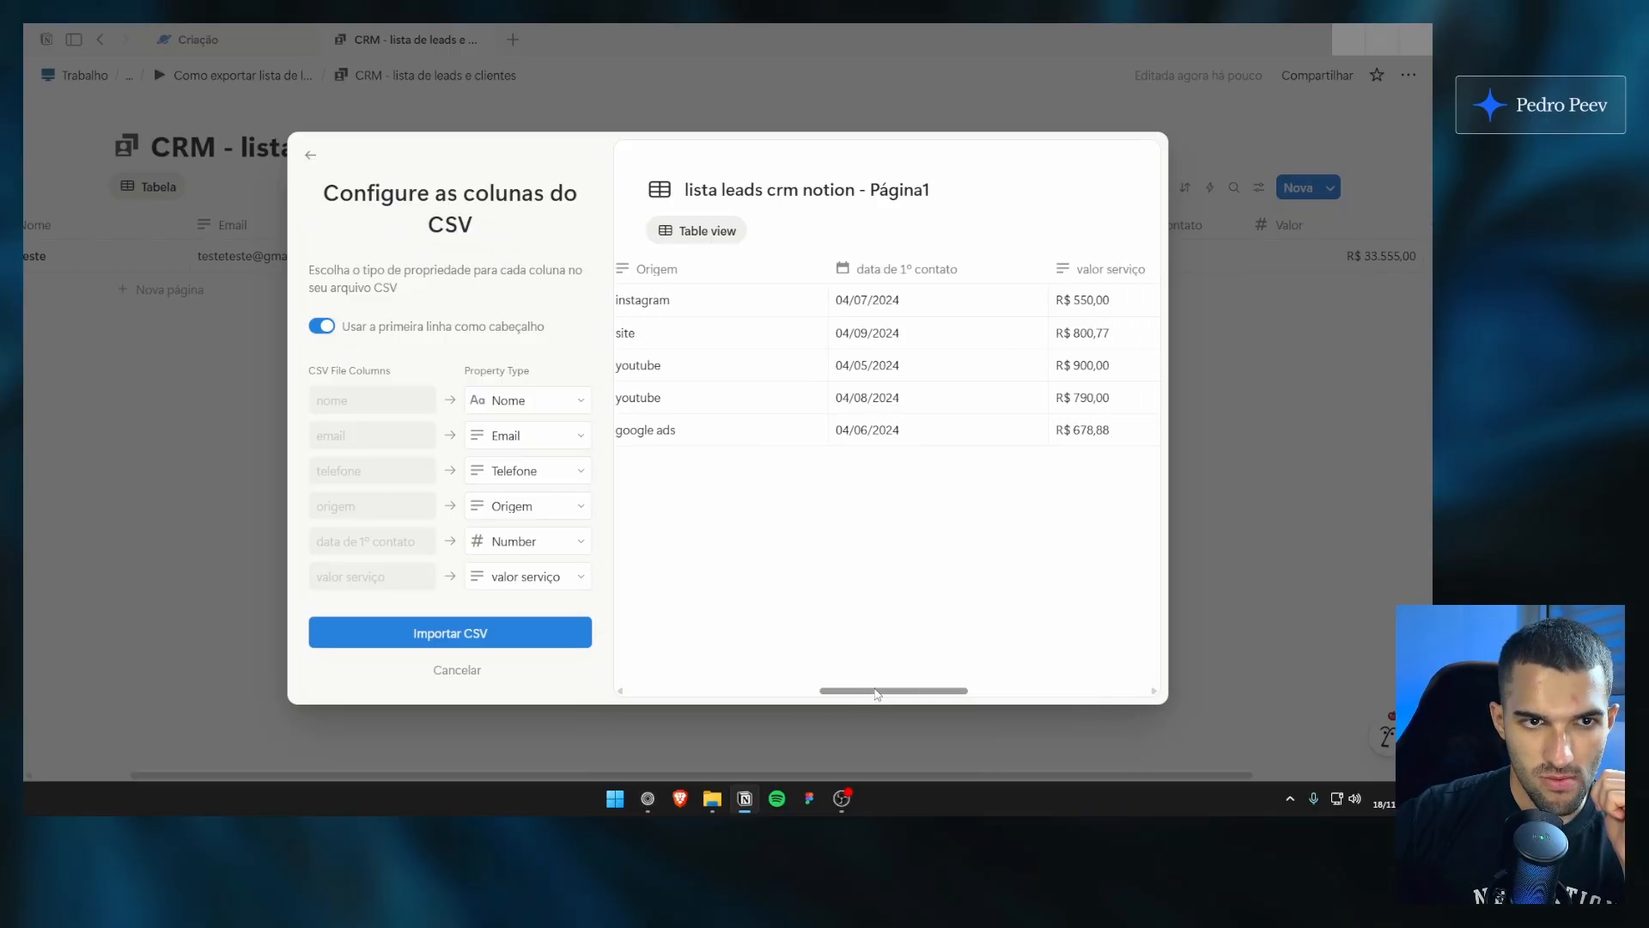
scroll(887, 667, left, 10)
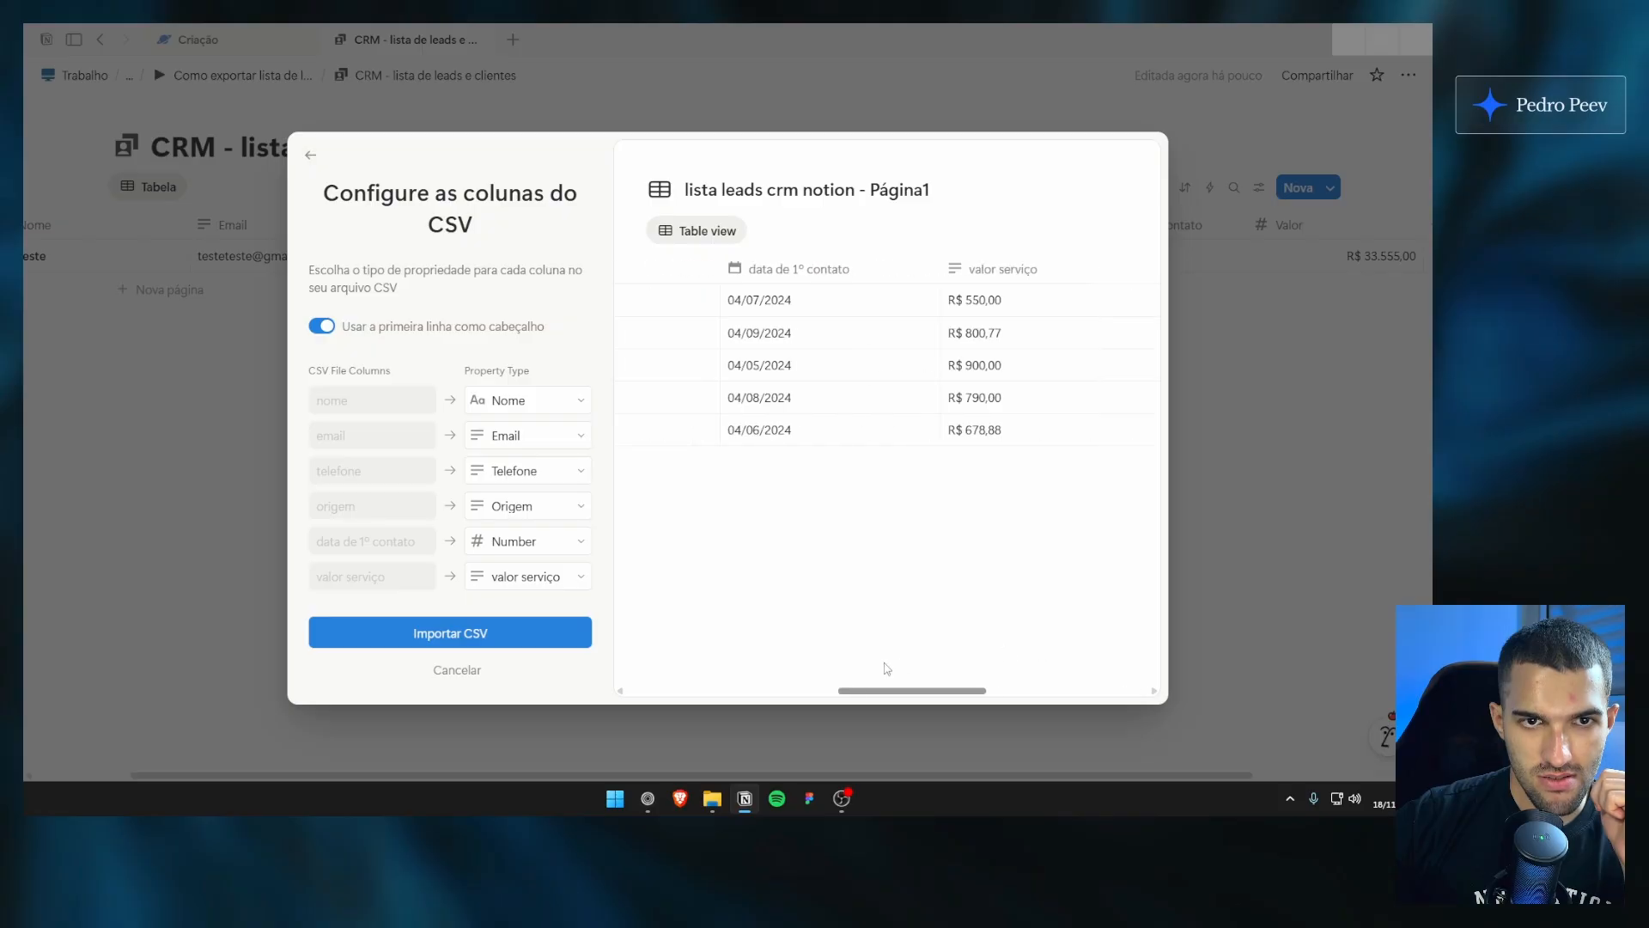
click(567, 547)
key(Escape)
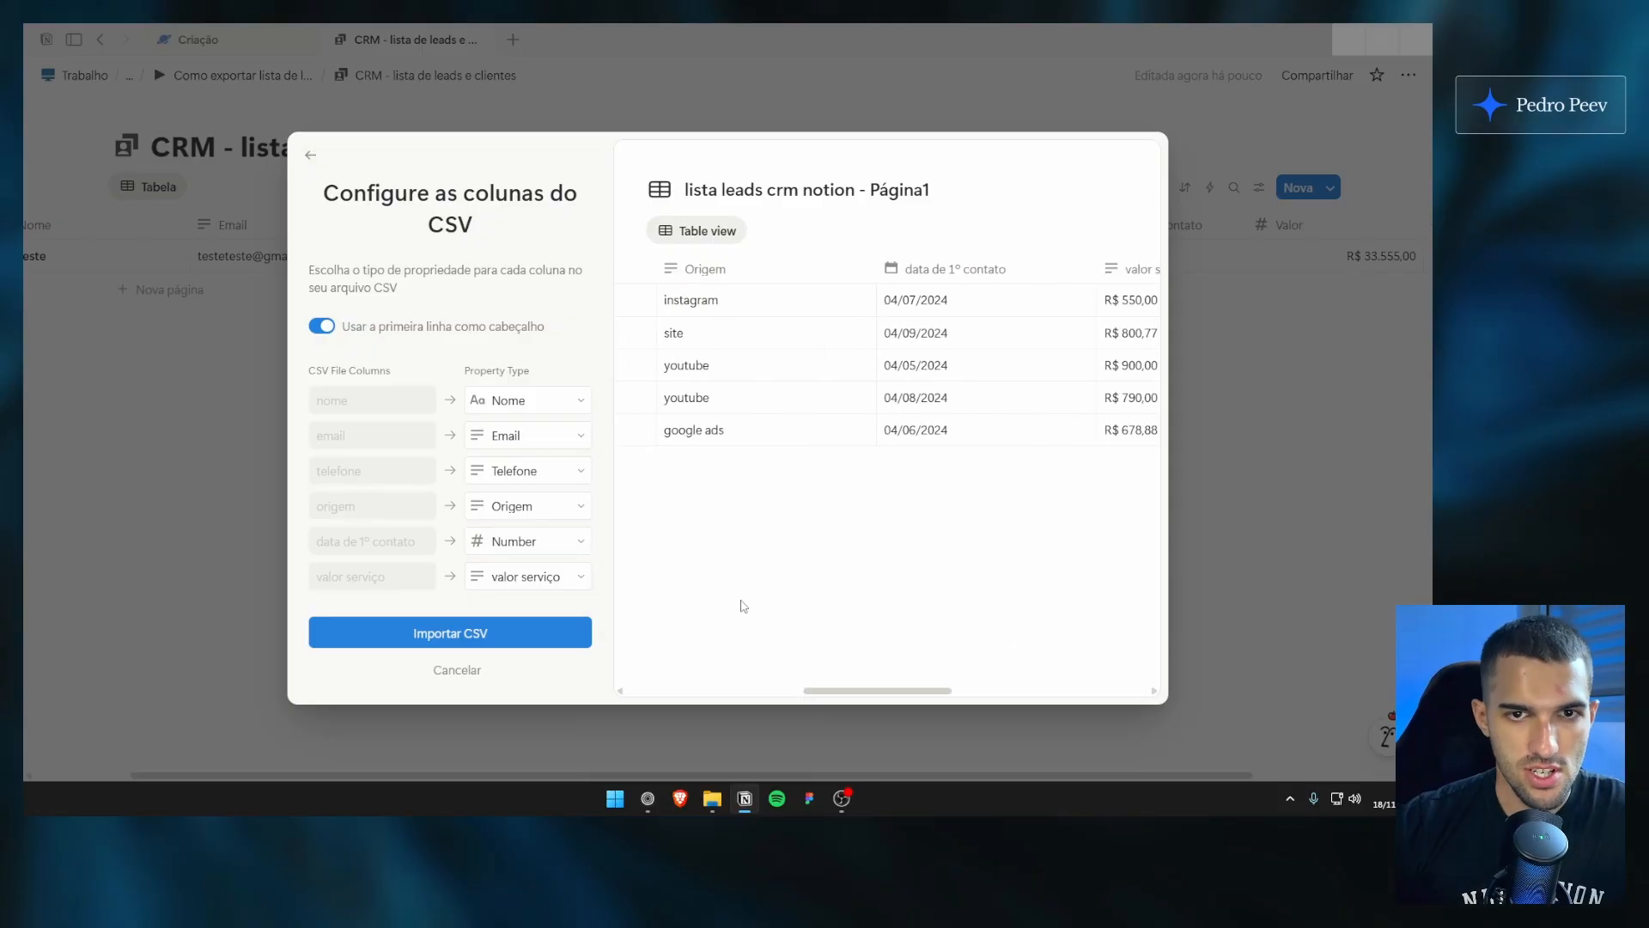
scroll(767, 526, right, 3)
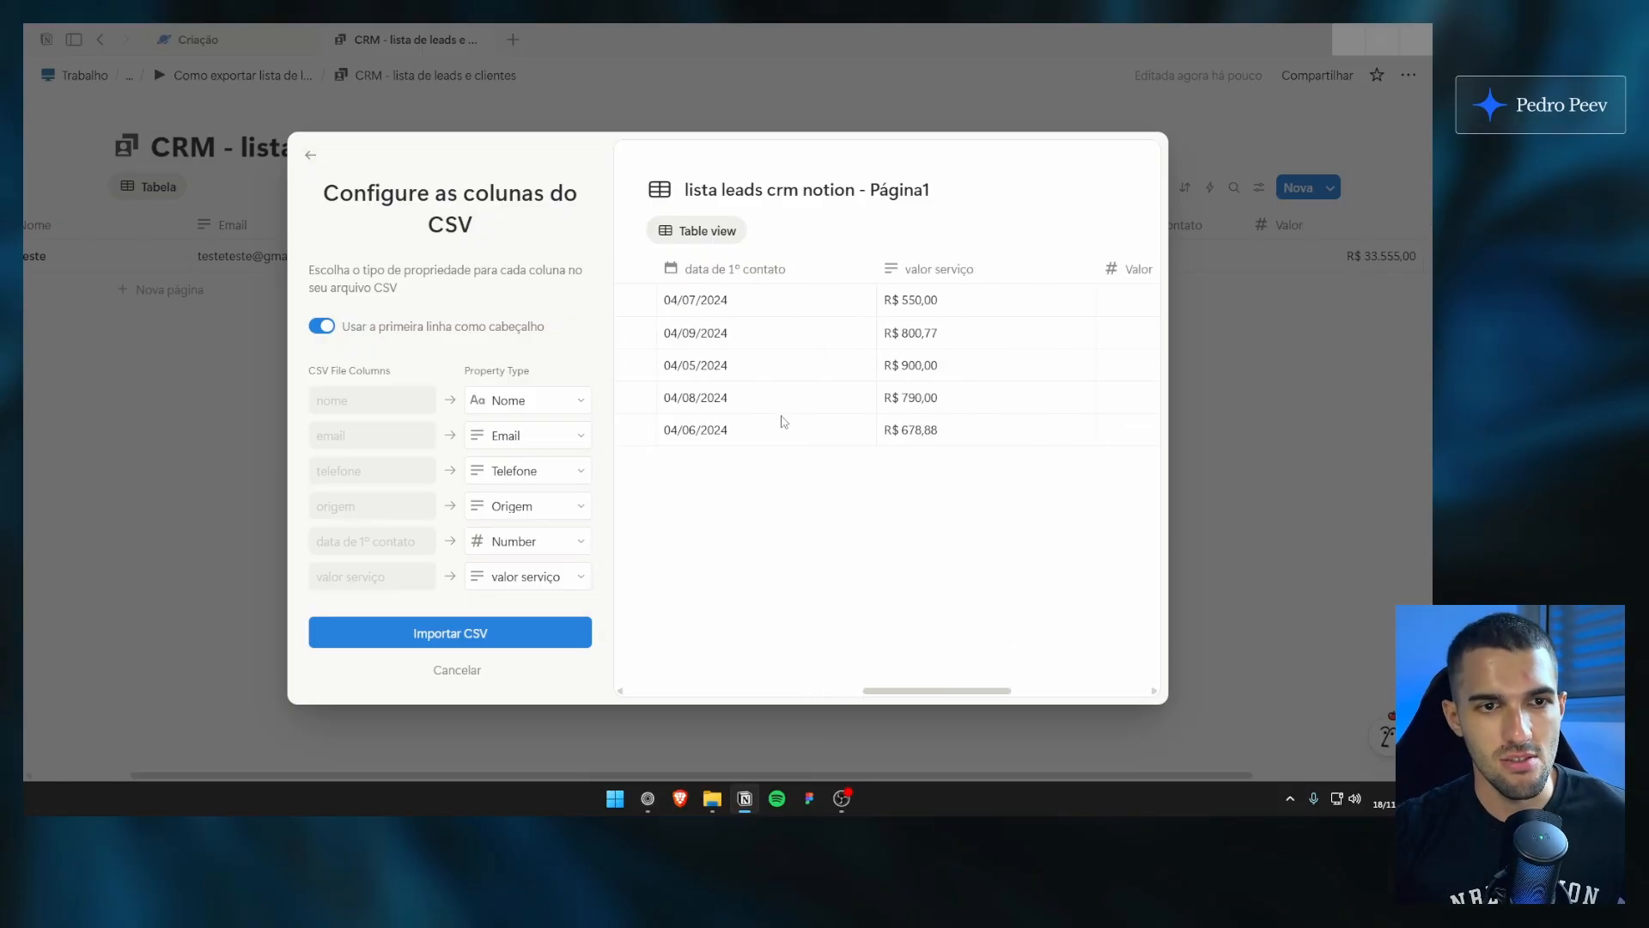
click(569, 632)
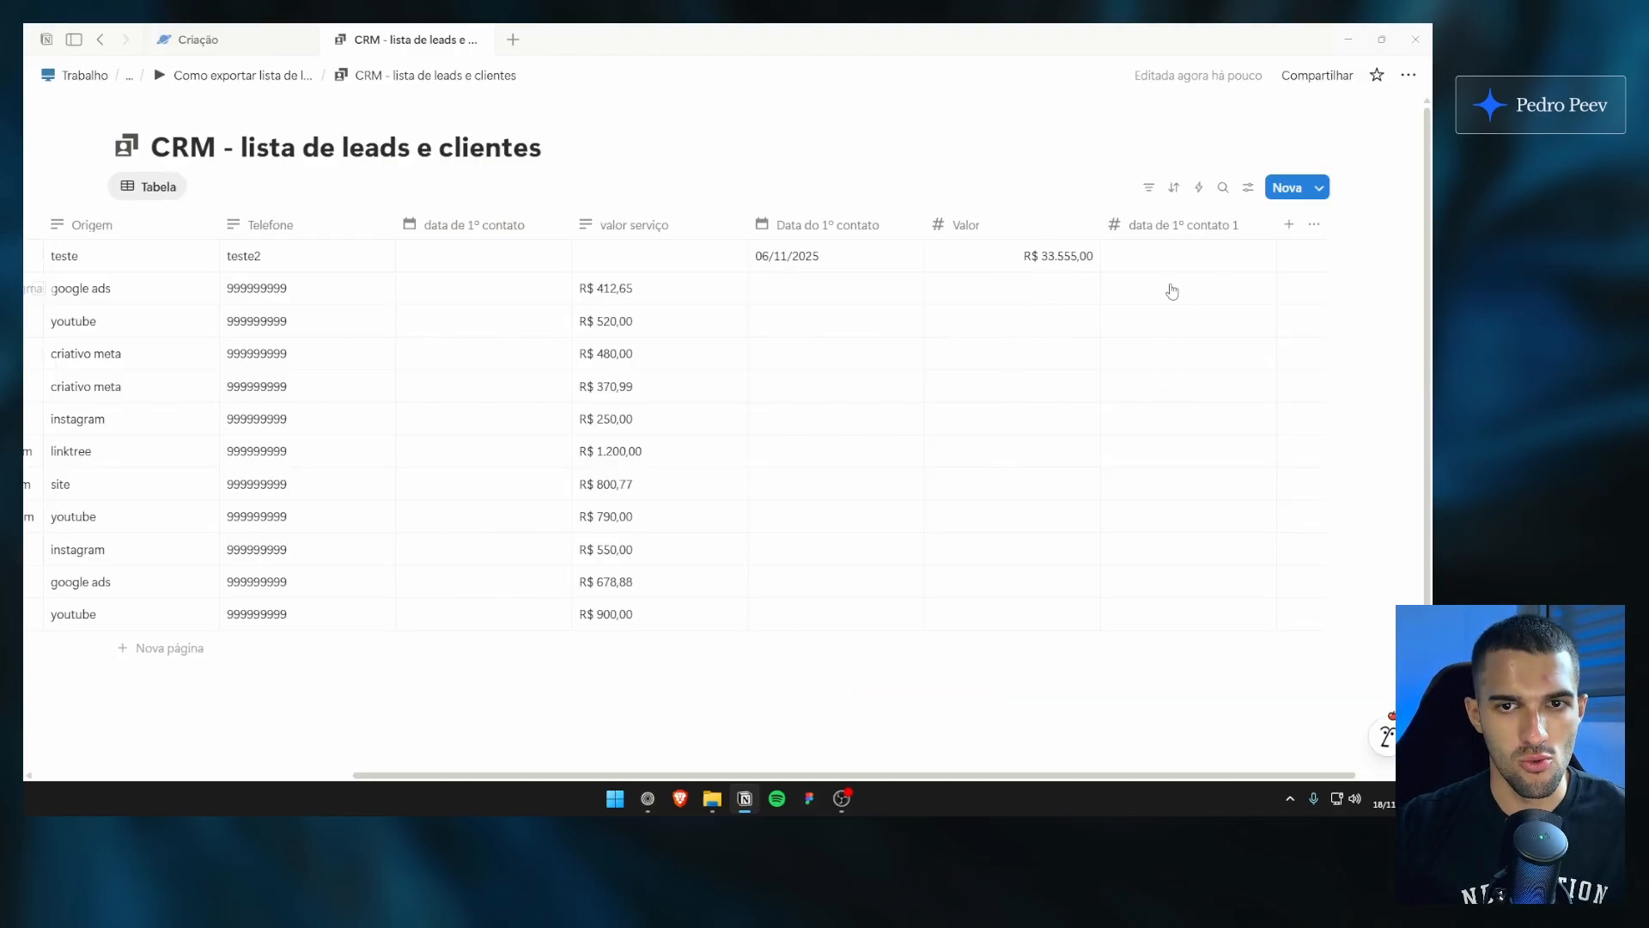
Step: Inspect the empty data de 1º contato 1 column and delete it
click(1171, 289)
click(931, 304)
drag(1195, 295, 1165, 631)
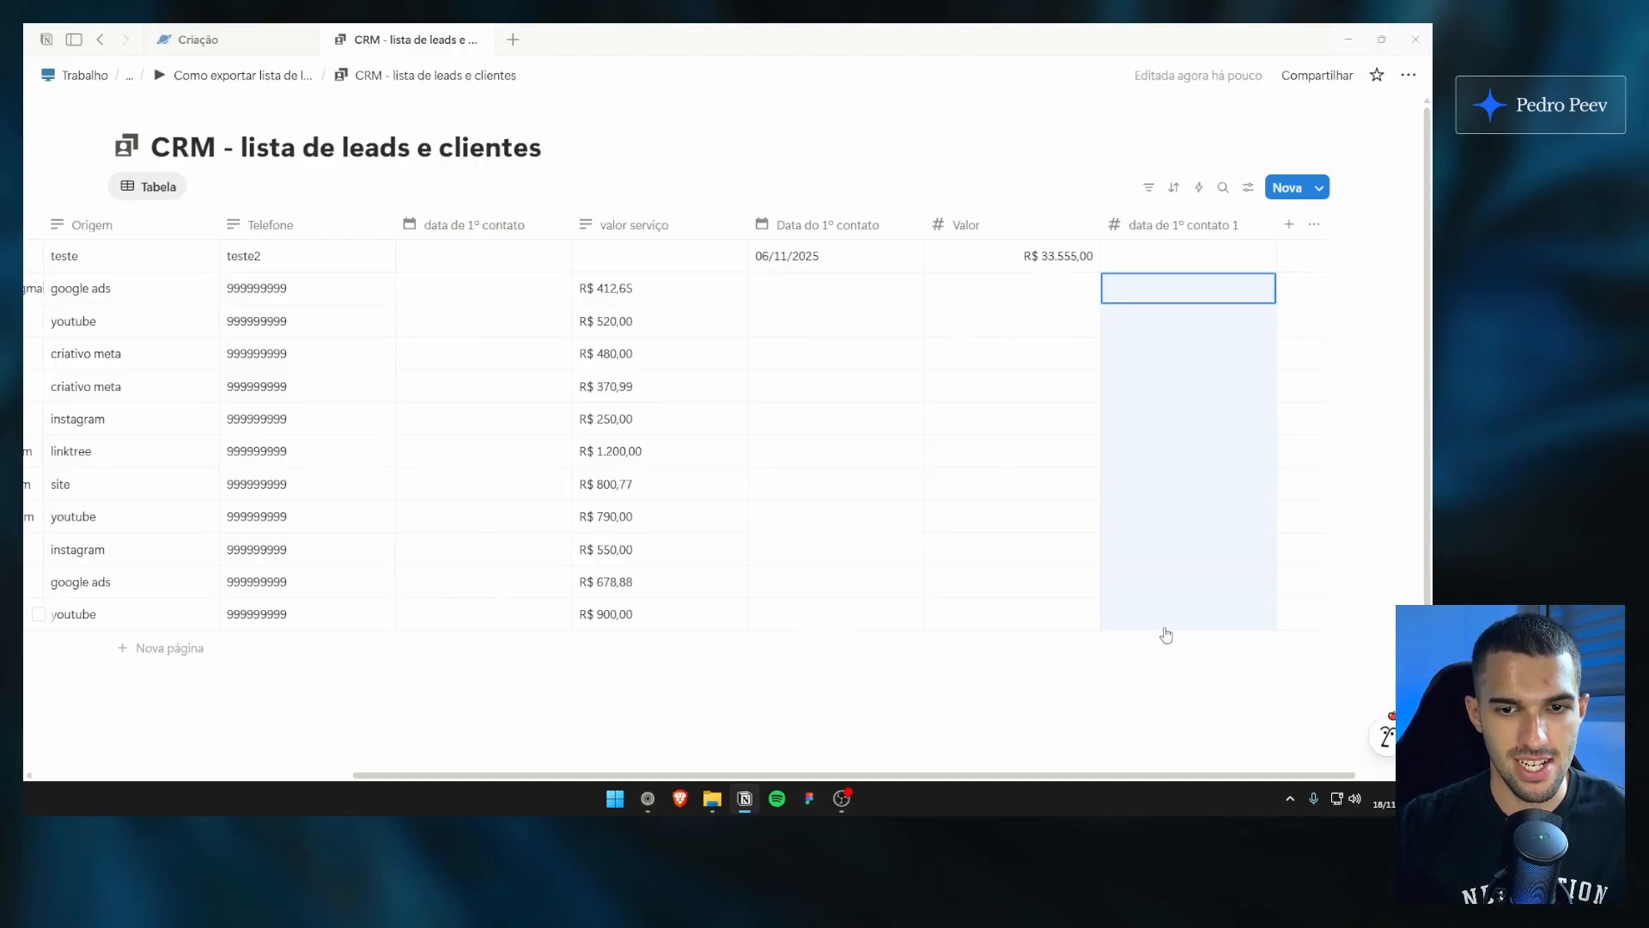
drag(1146, 698, 1100, 713)
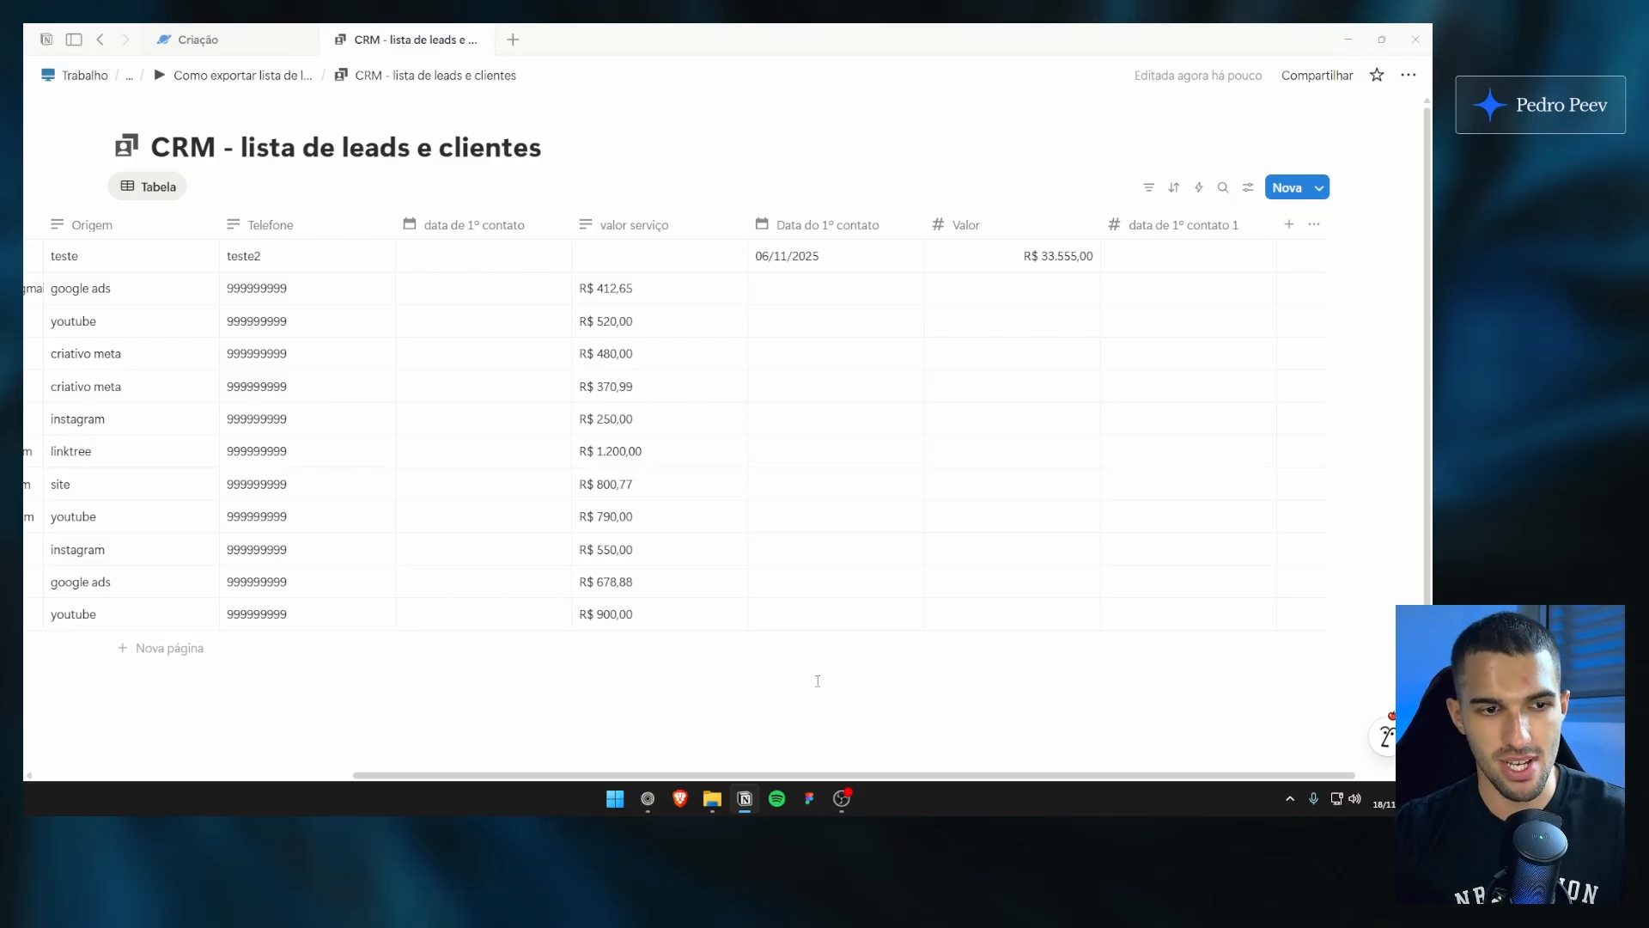
click(1133, 228)
click(1080, 188)
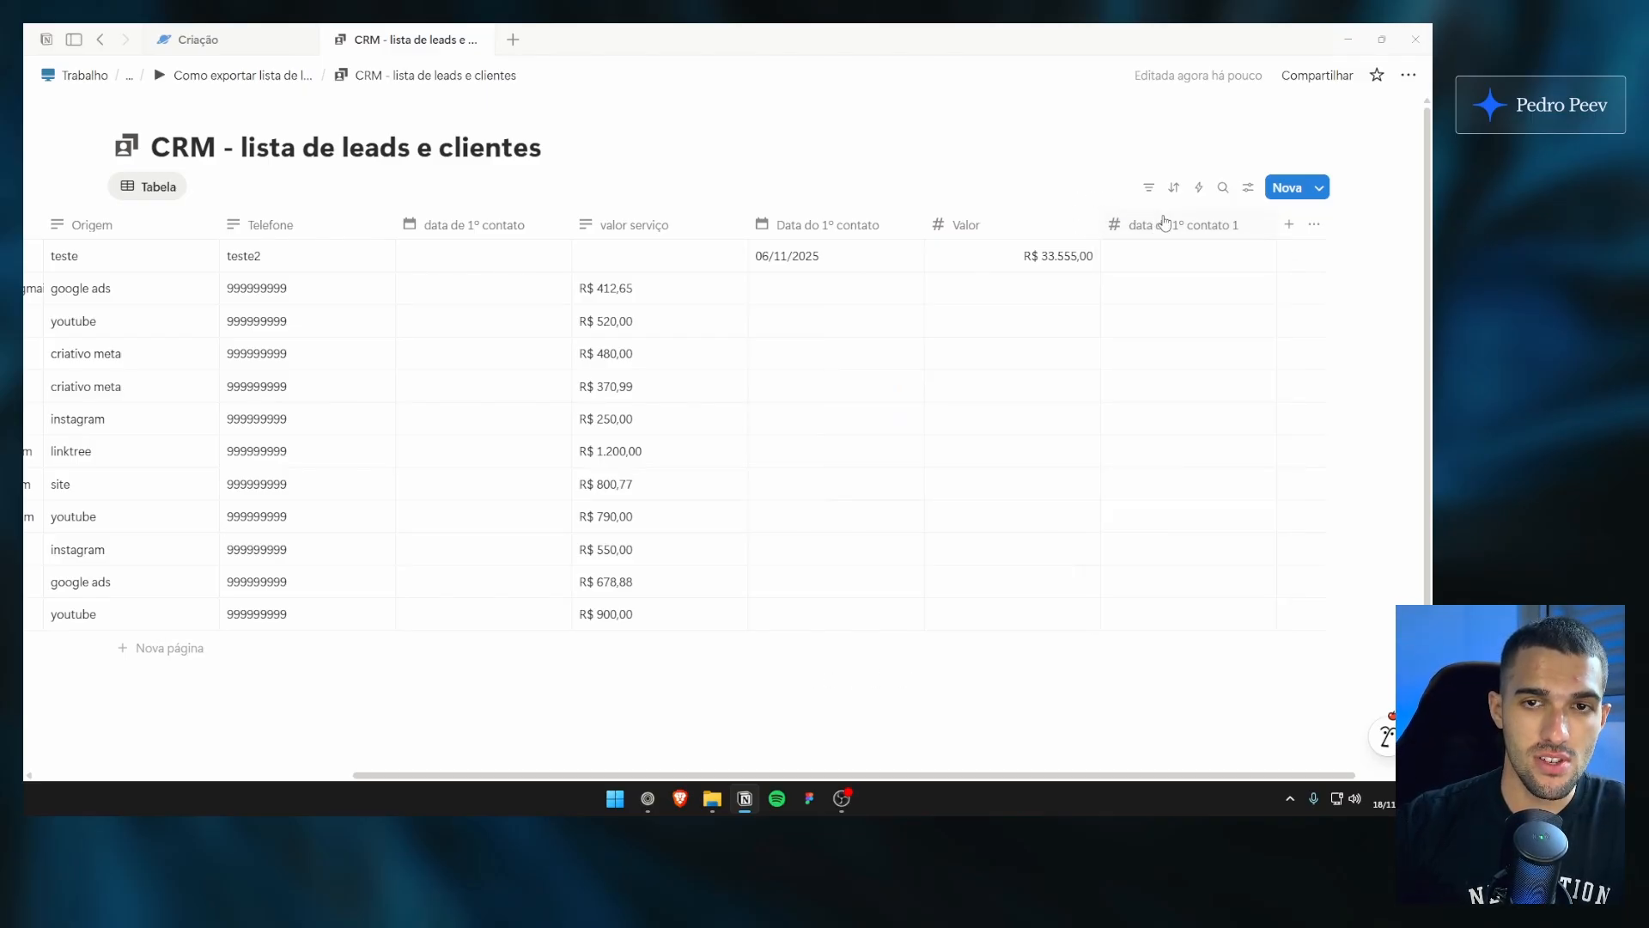
click(1161, 225)
click(1155, 612)
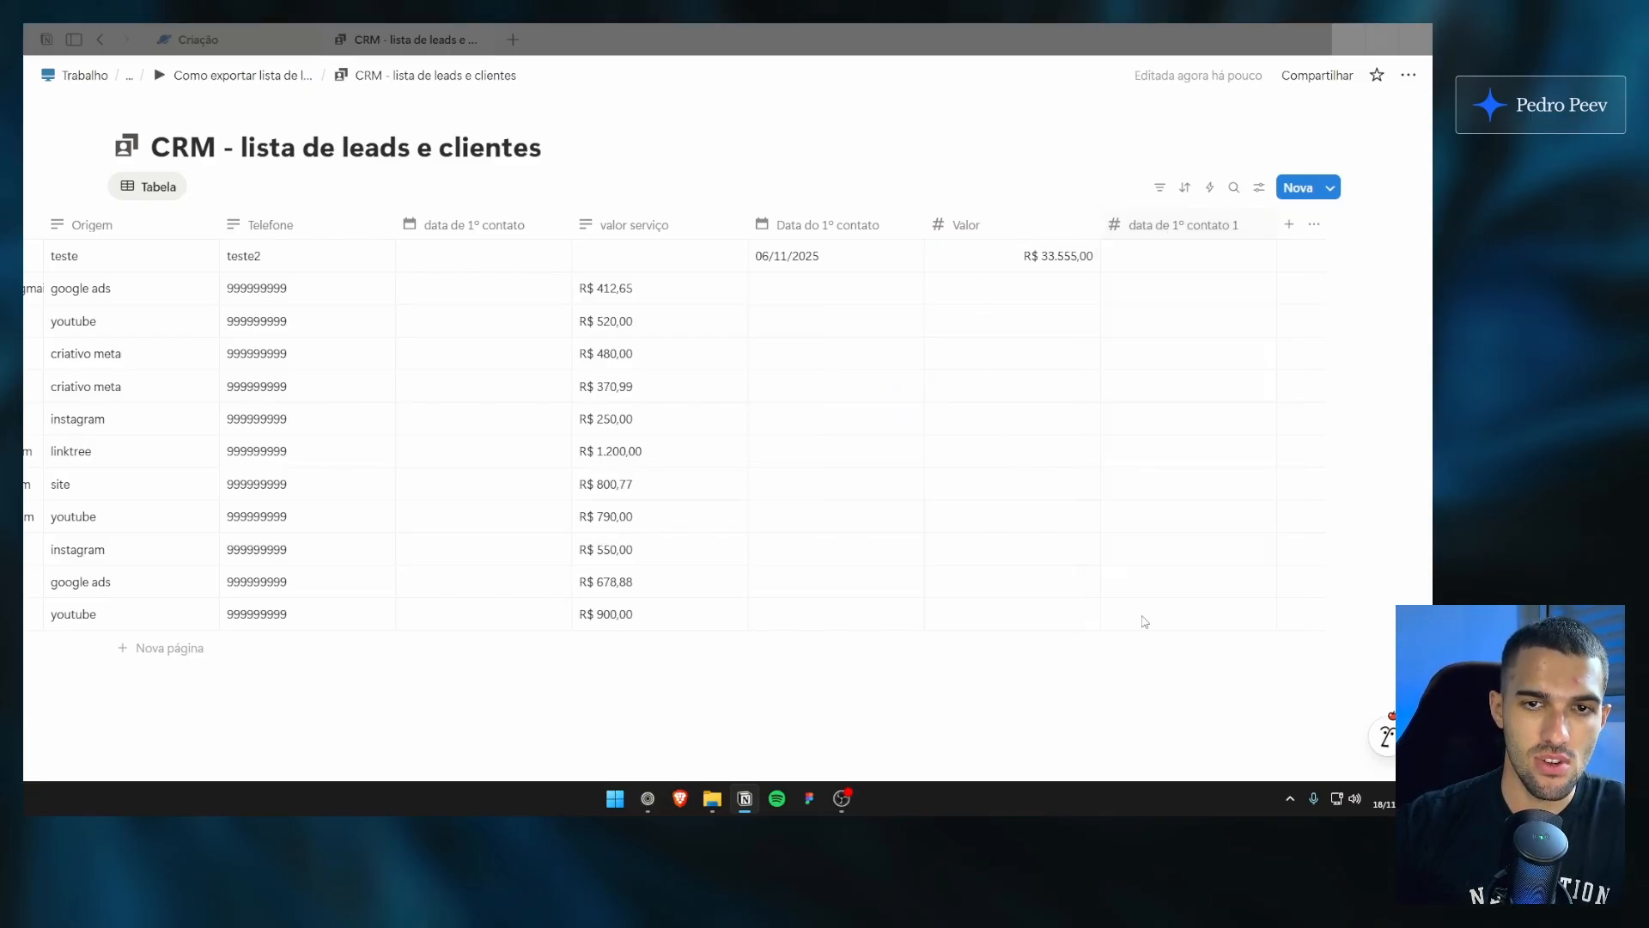
click(824, 436)
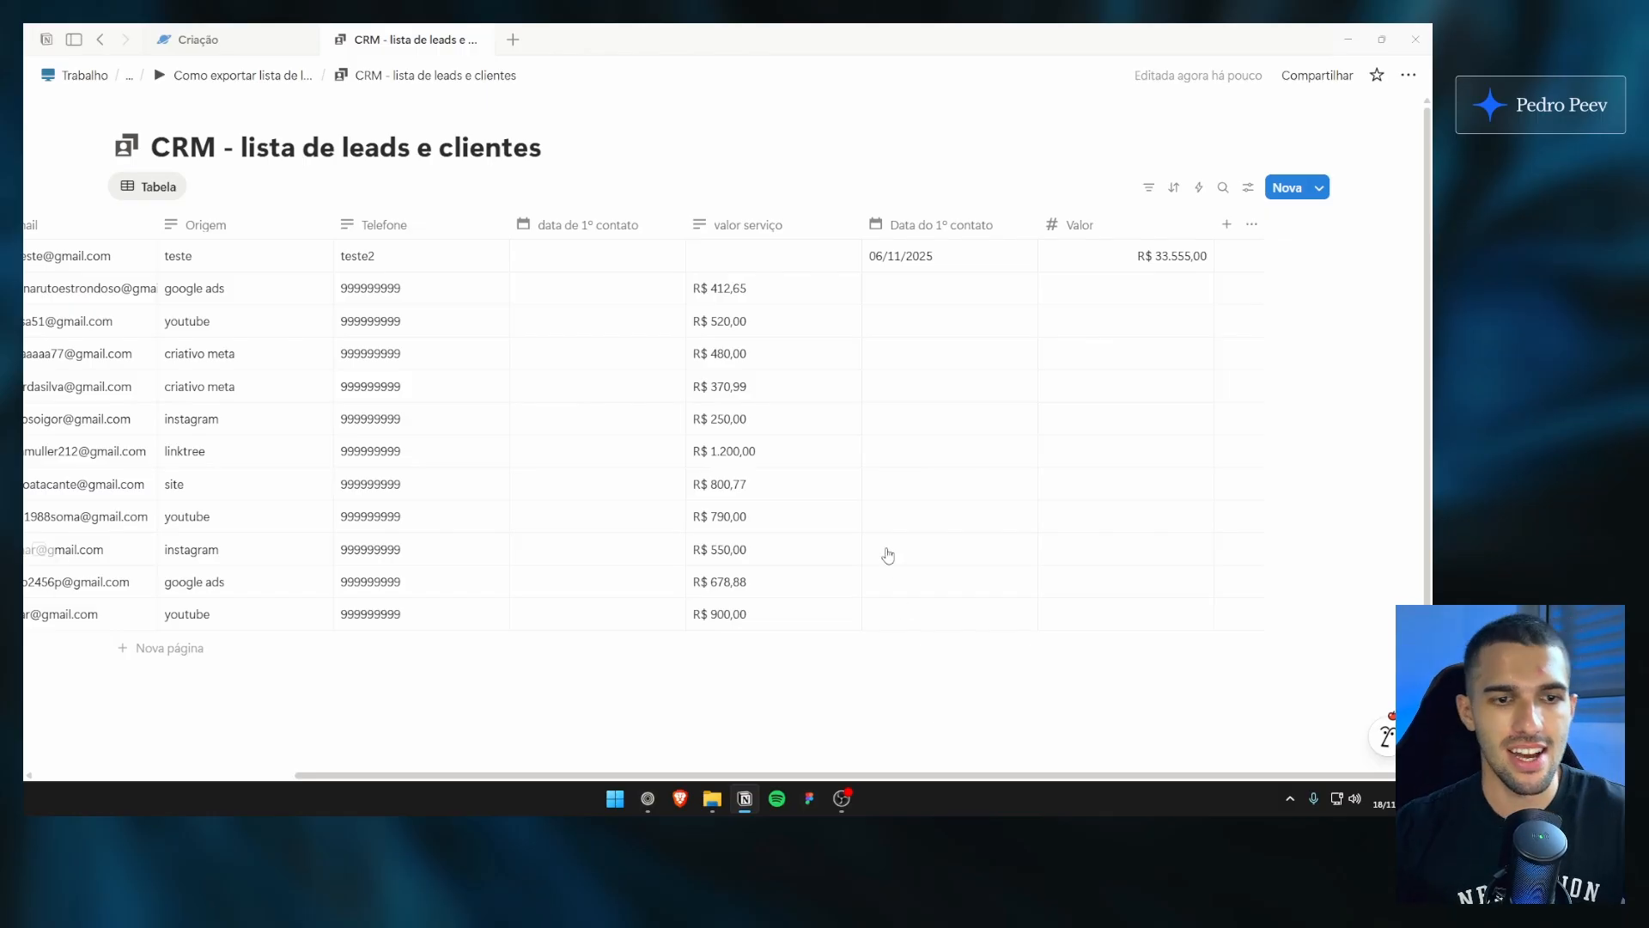
scroll(888, 555, left, 4)
Step: Select the first-contact dates E2:E12 and browse the Formatar > Número options without changing them
click(647, 799)
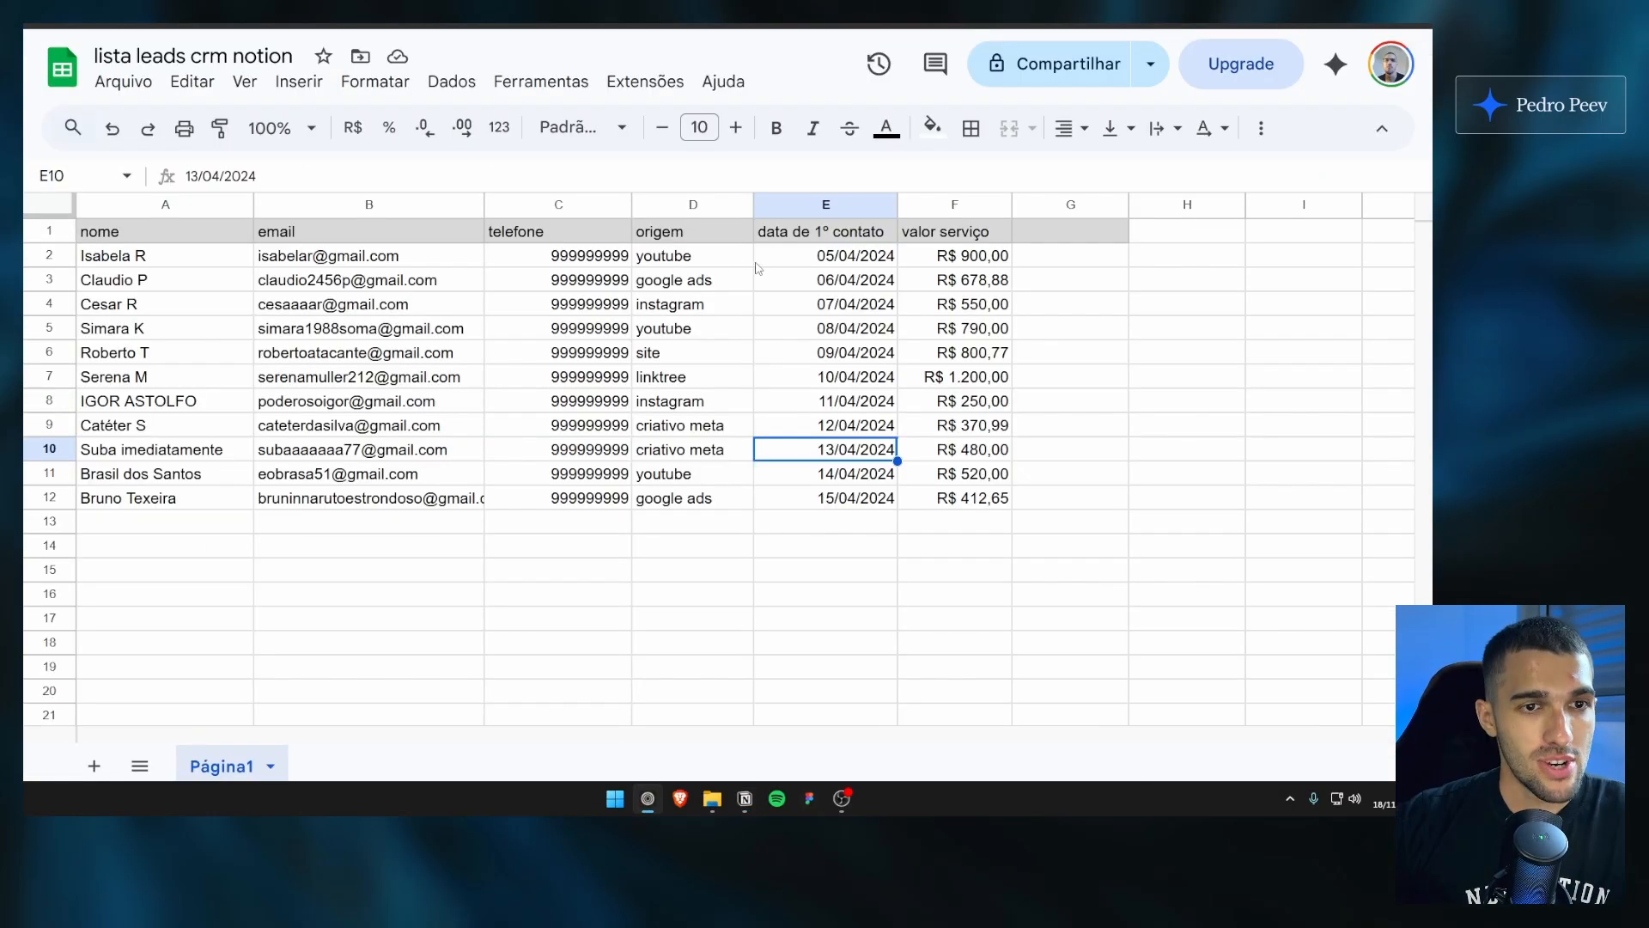
drag(829, 258, 817, 497)
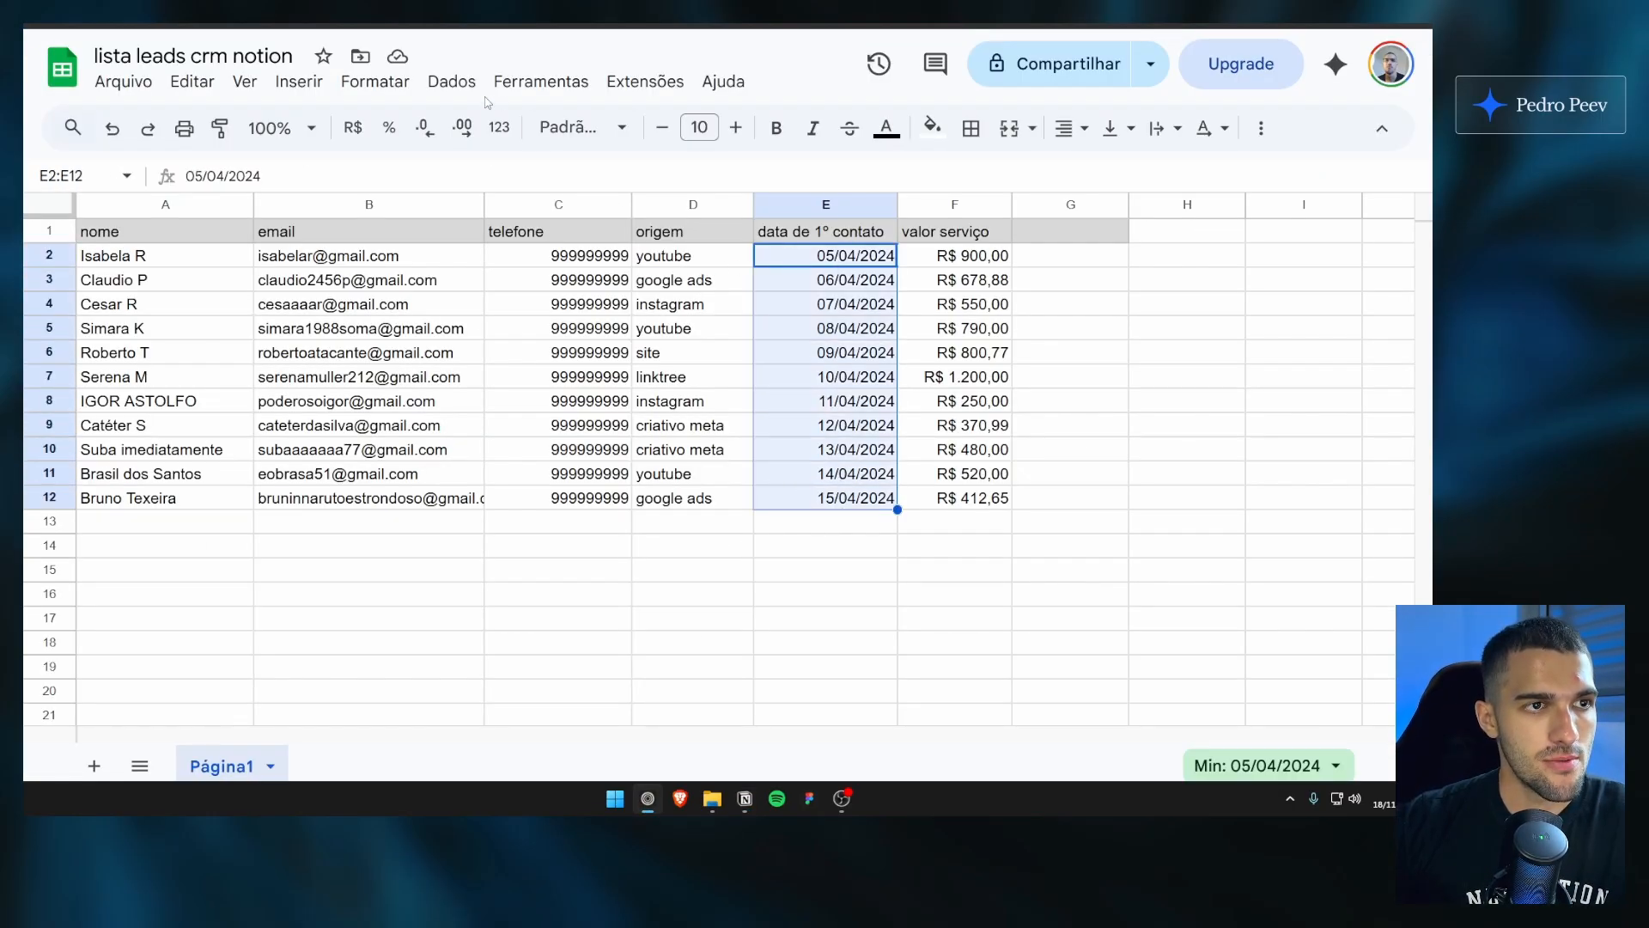
click(375, 81)
mouse_move(429, 176)
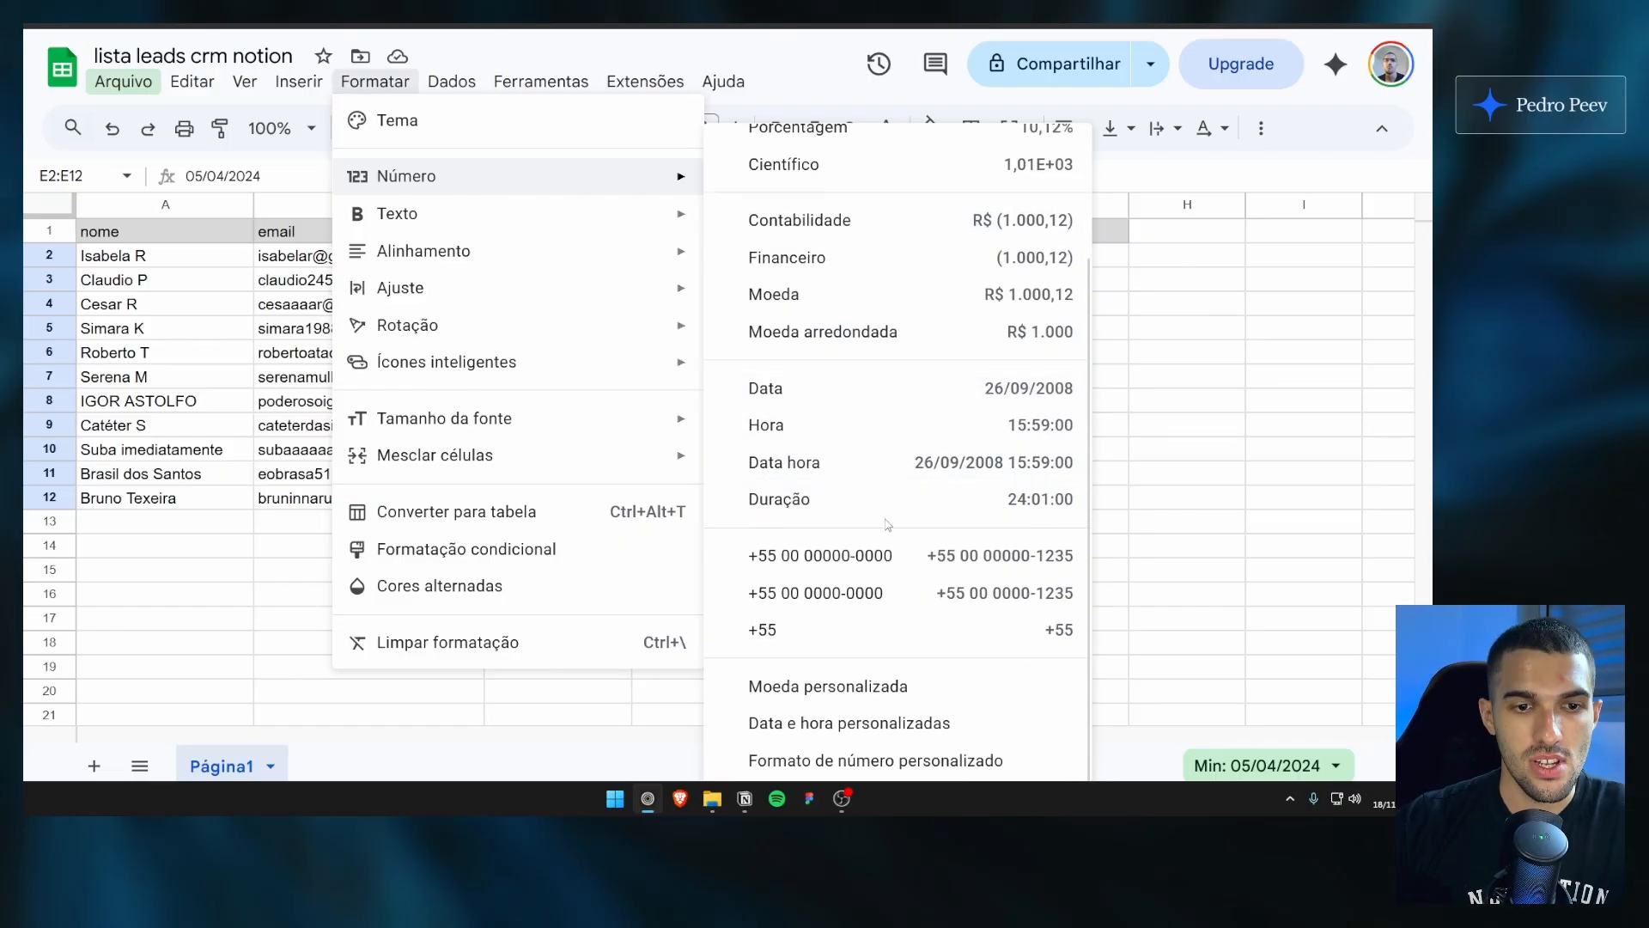
scroll(912, 555, up, 2)
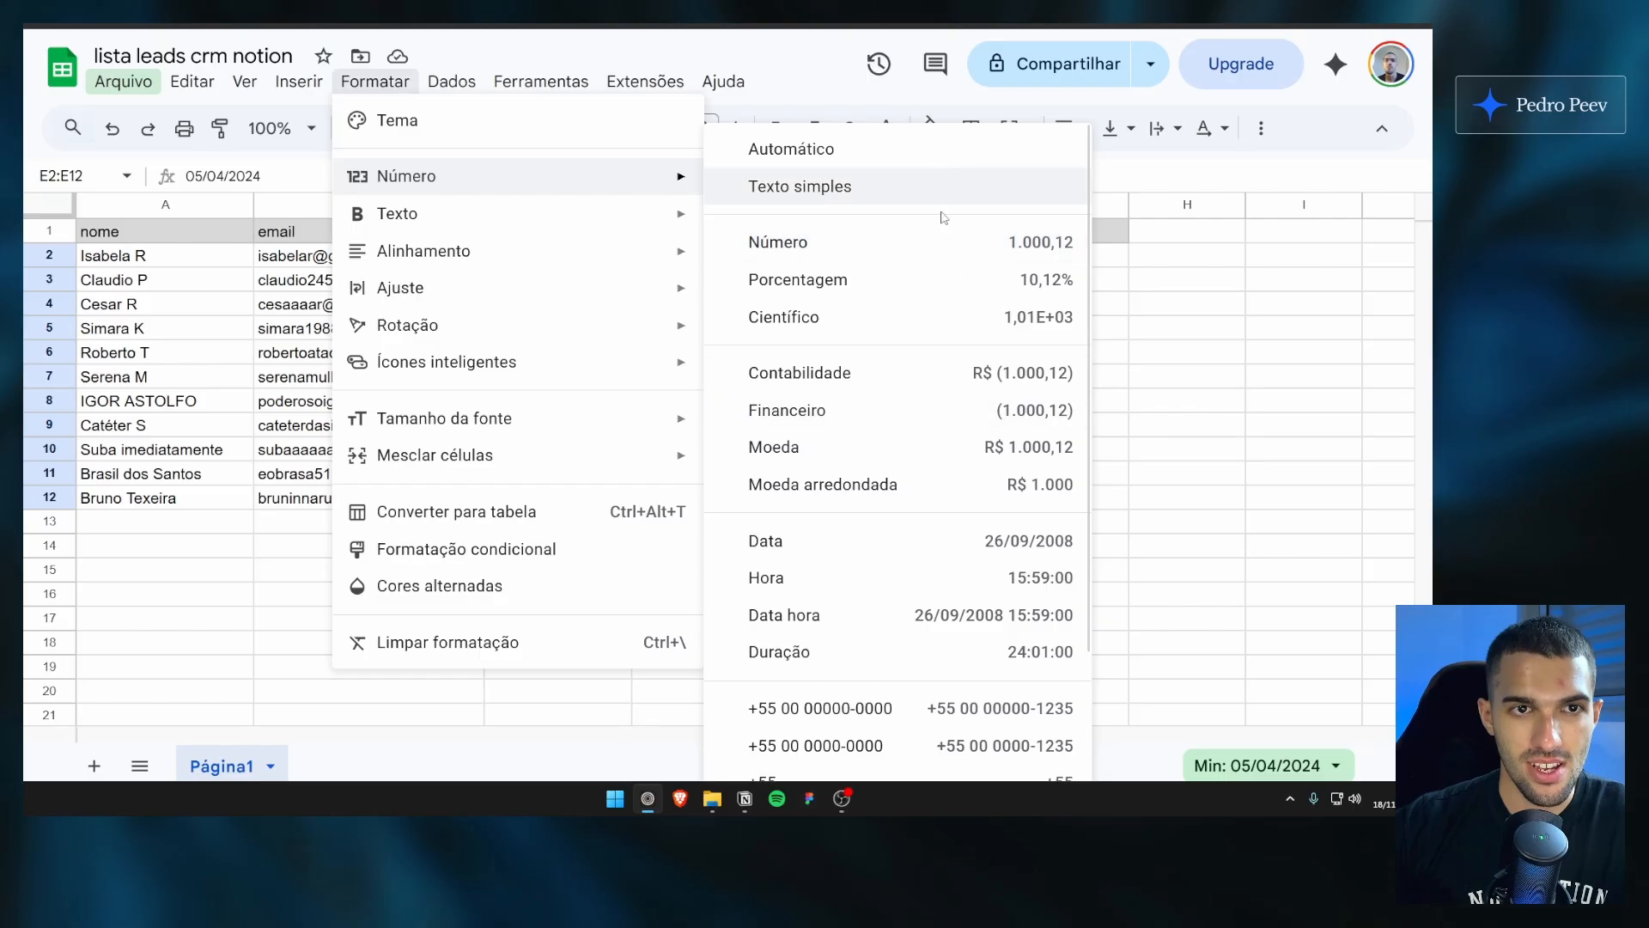
scroll(927, 504, down, 2)
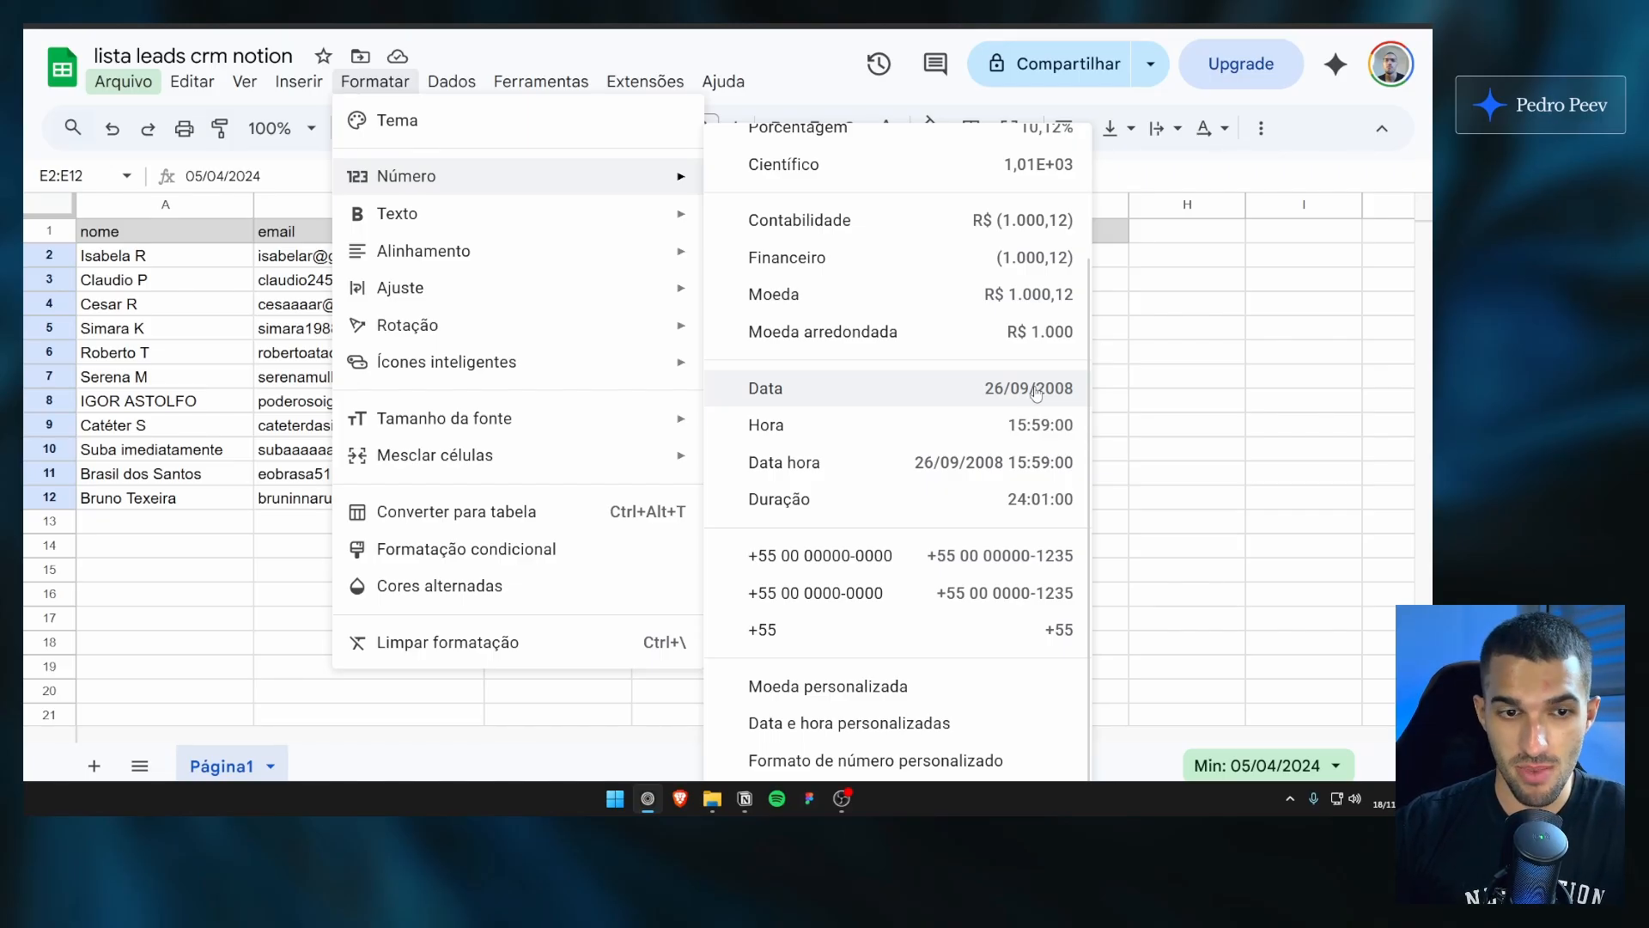
scroll(1082, 472, up, 3)
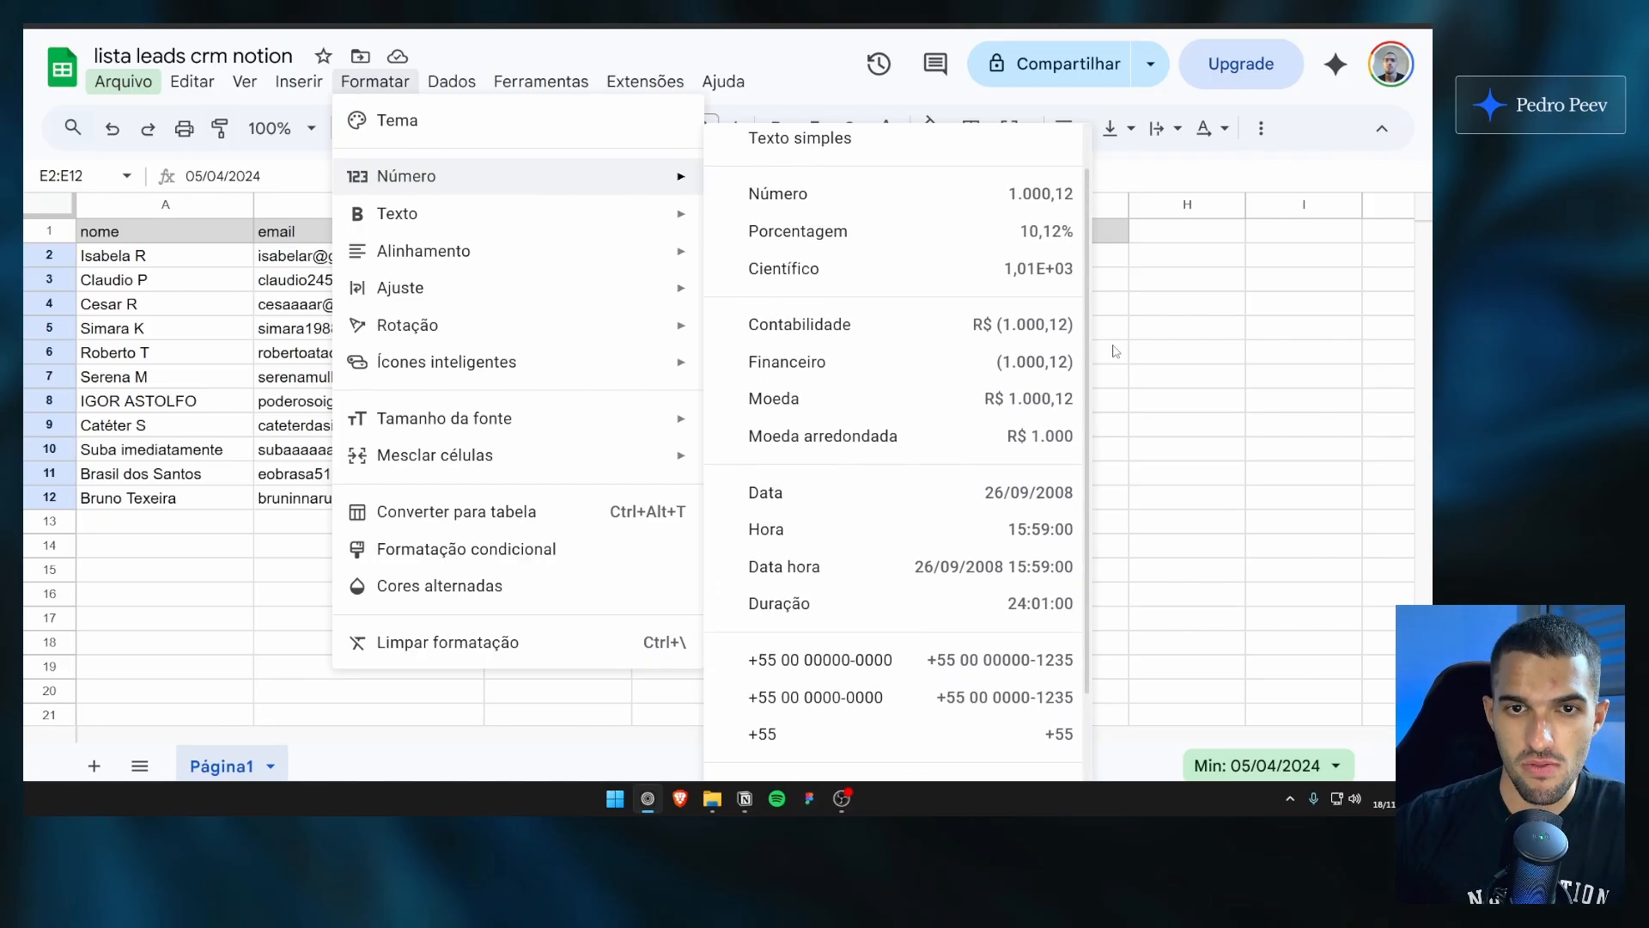
scroll(1084, 475, down, 3)
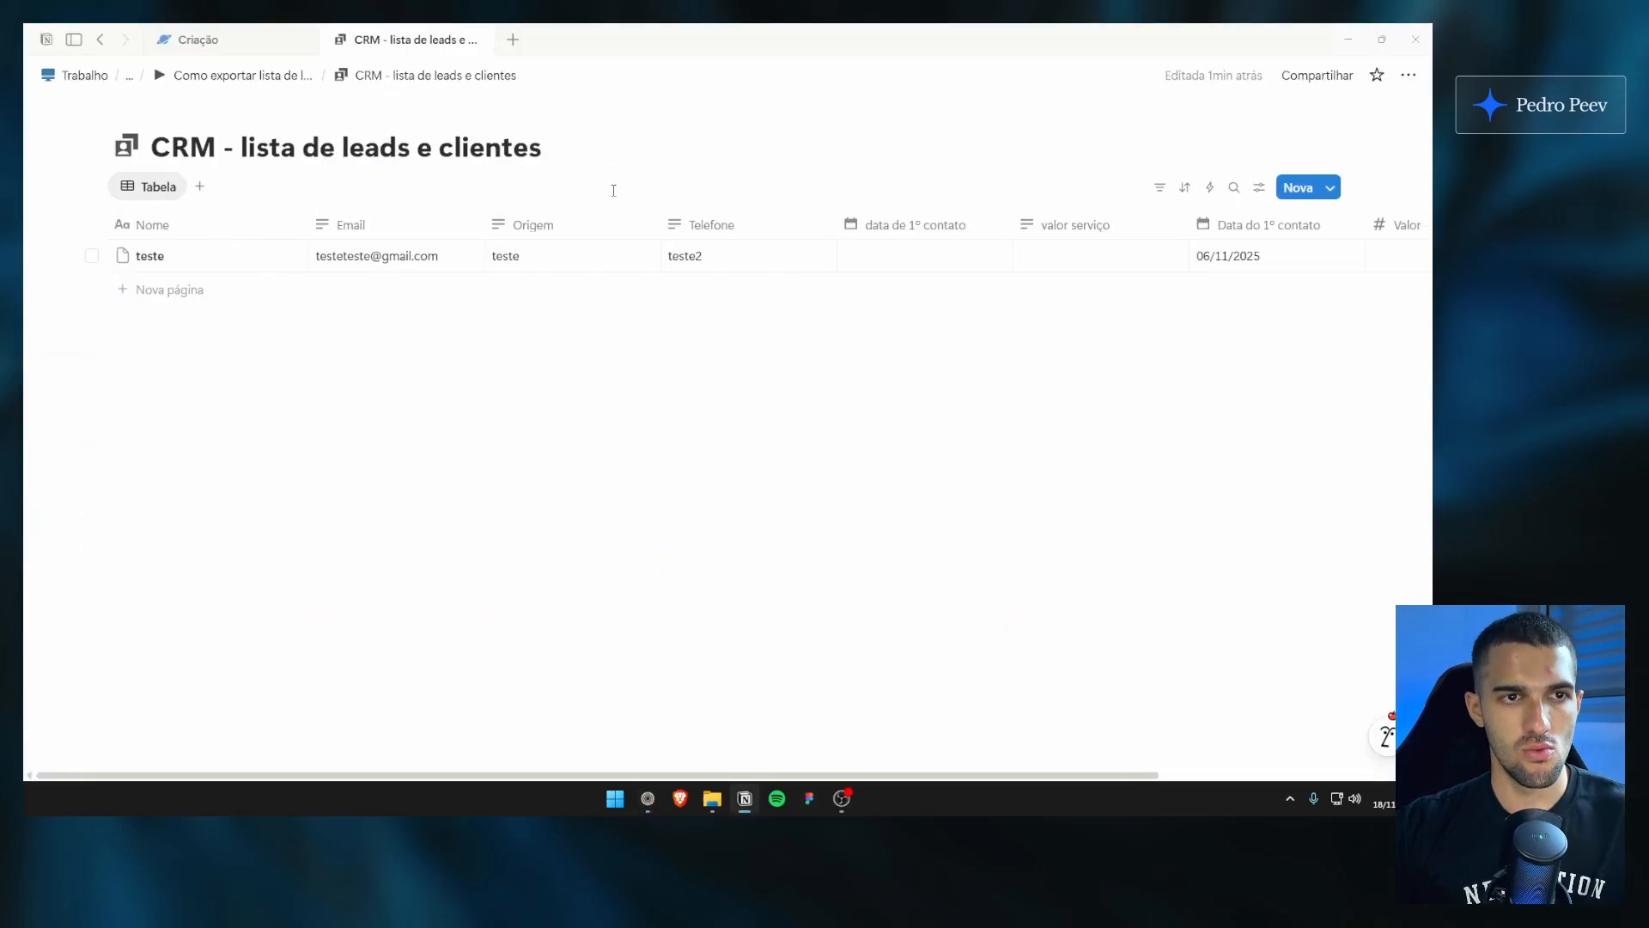
Step: Start a CSV merge and map data de 1º contato as Text
click(1409, 75)
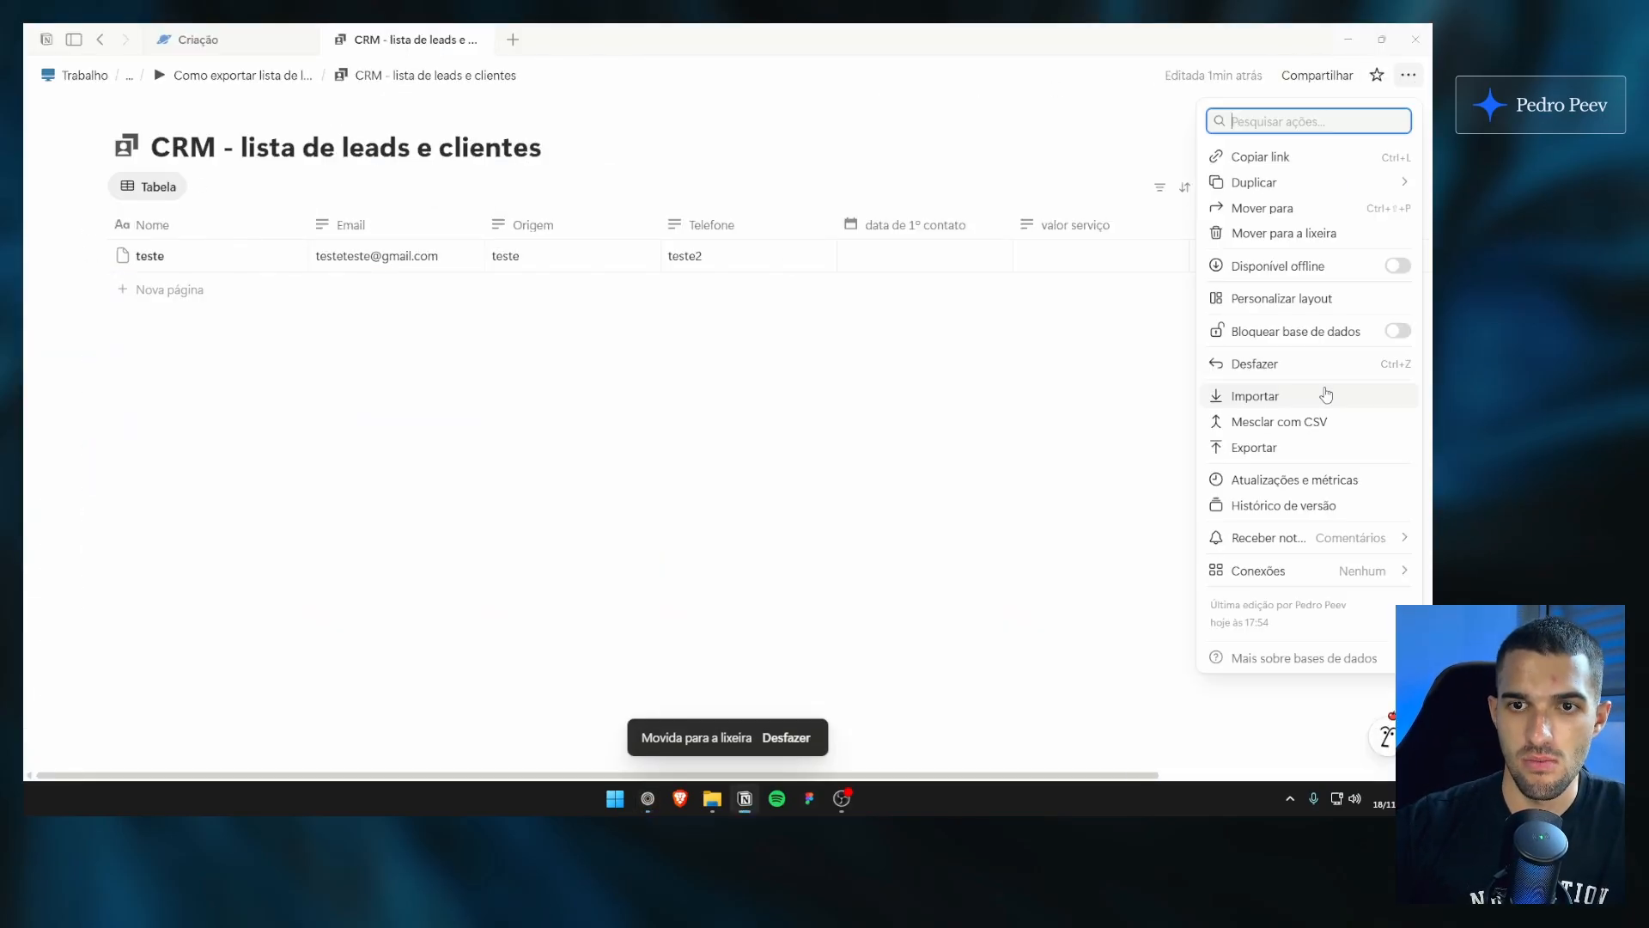
click(1235, 423)
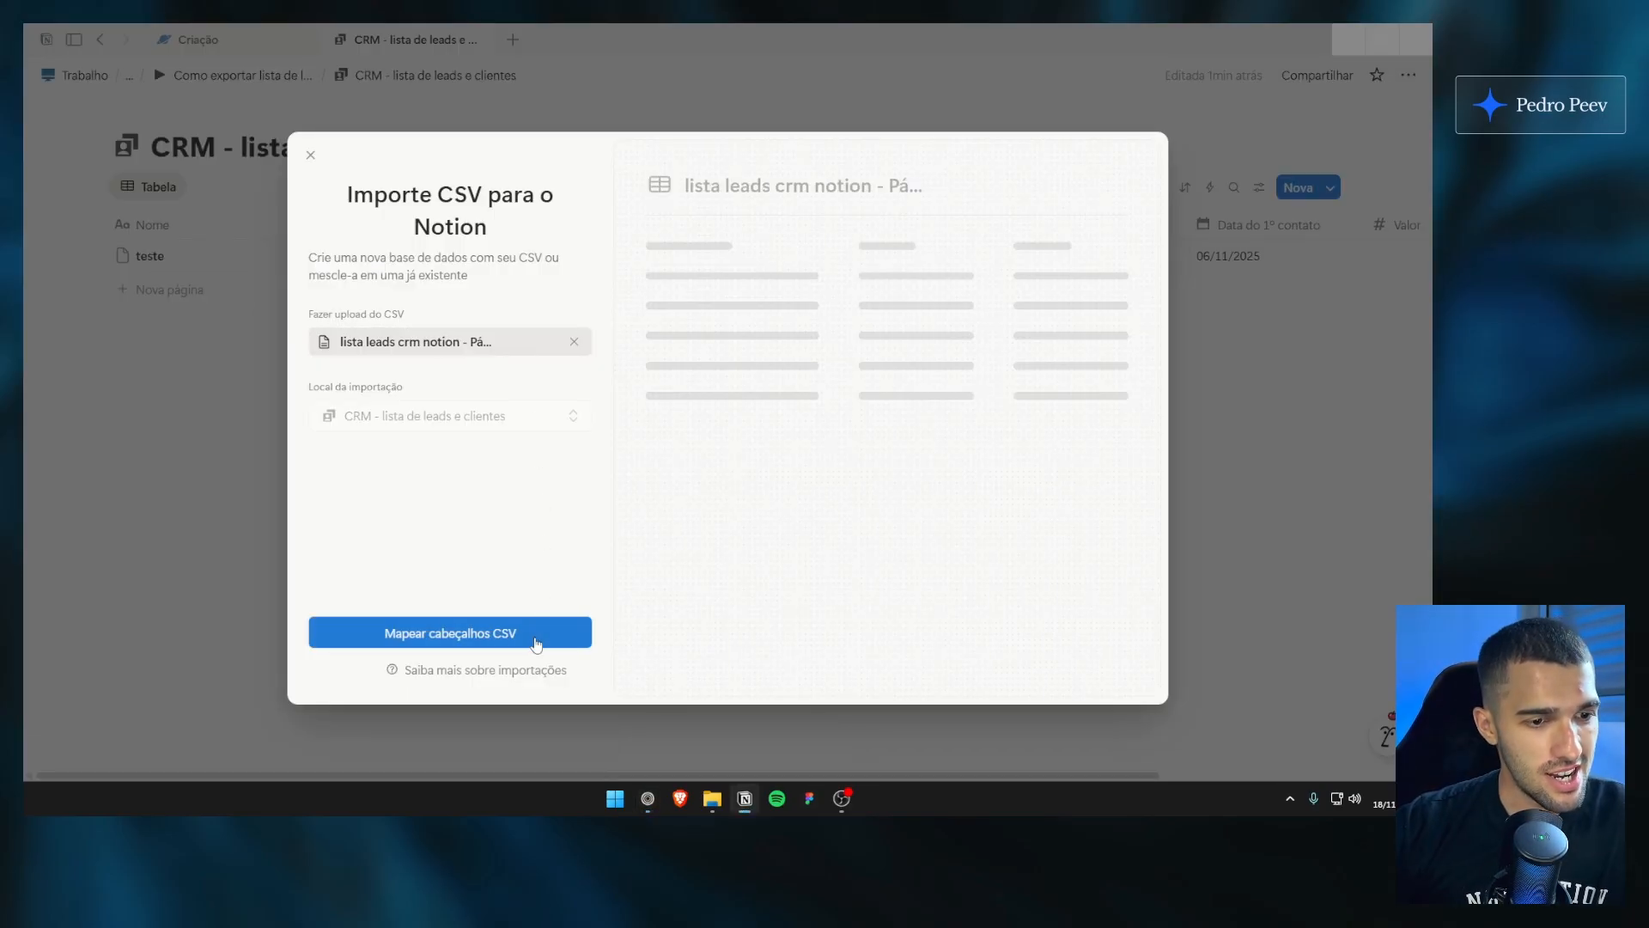
click(536, 635)
click(525, 541)
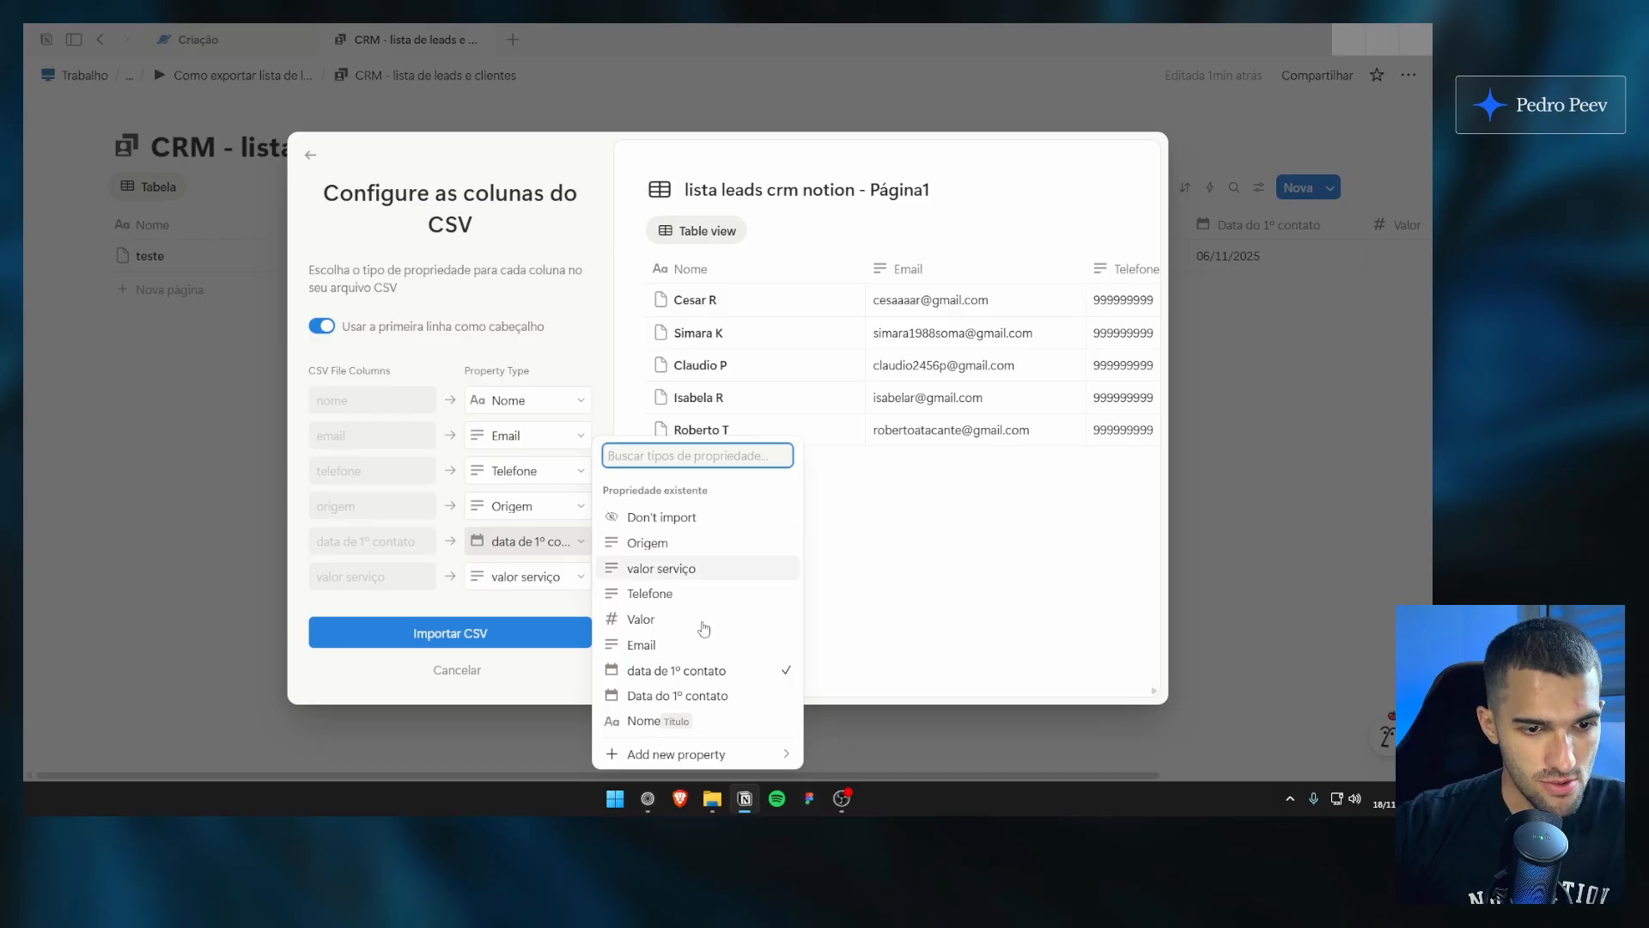
mouse_move(715, 753)
click(868, 499)
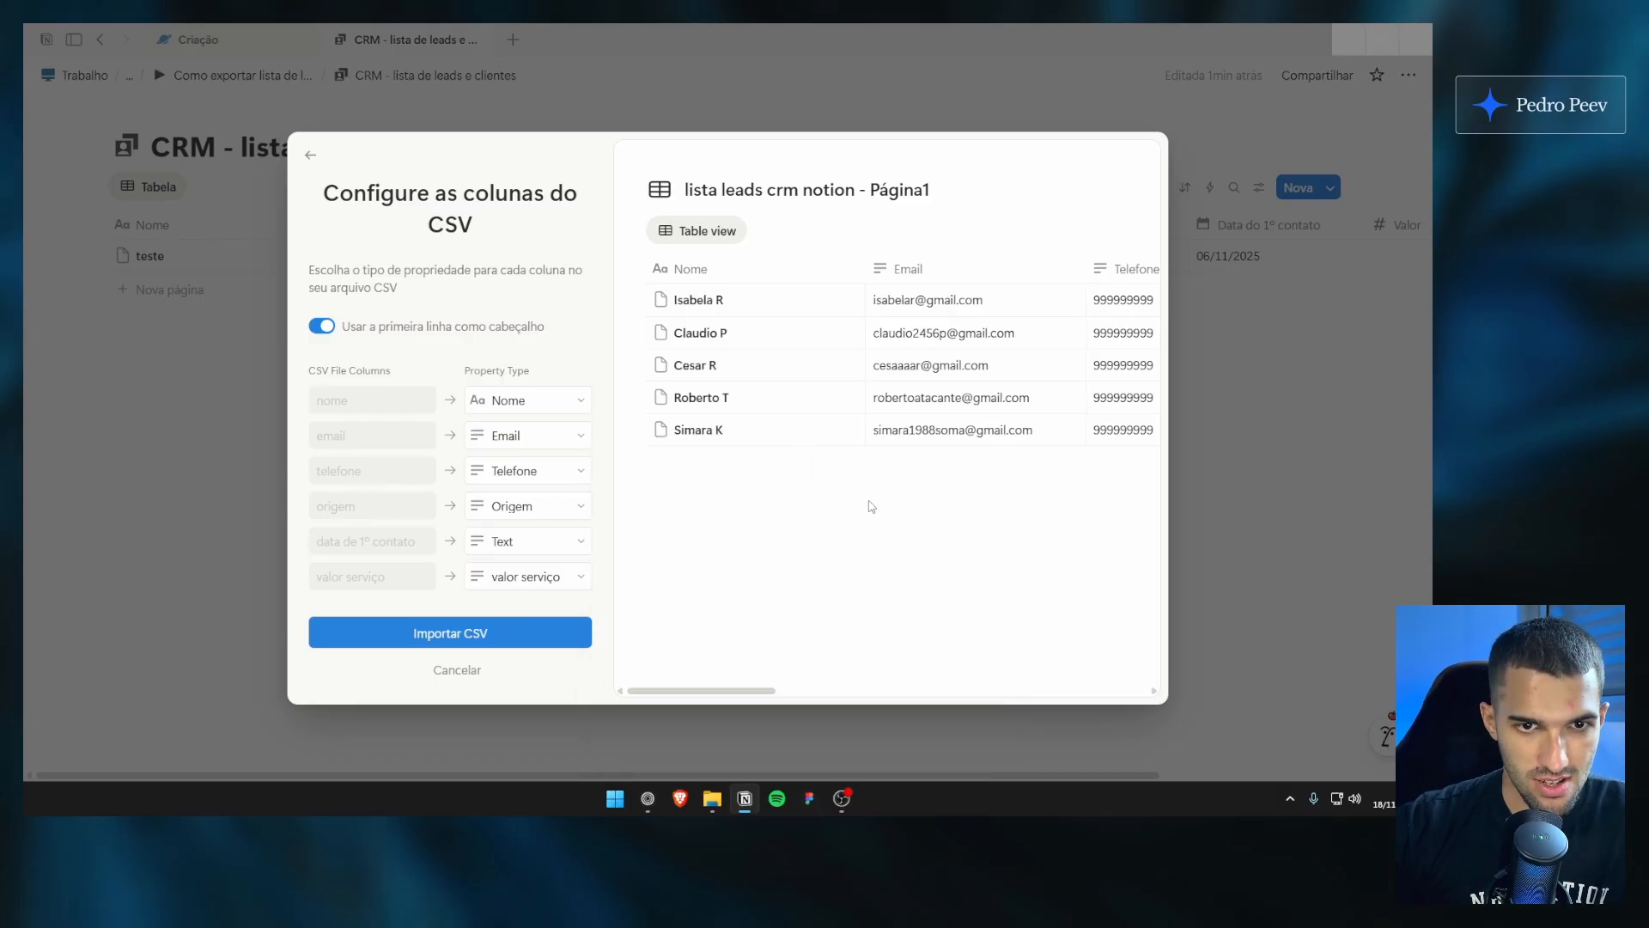
click(853, 690)
mouse_move(853, 690)
mouse_down()
mouse_move(1061, 679)
mouse_move(880, 679)
mouse_up()
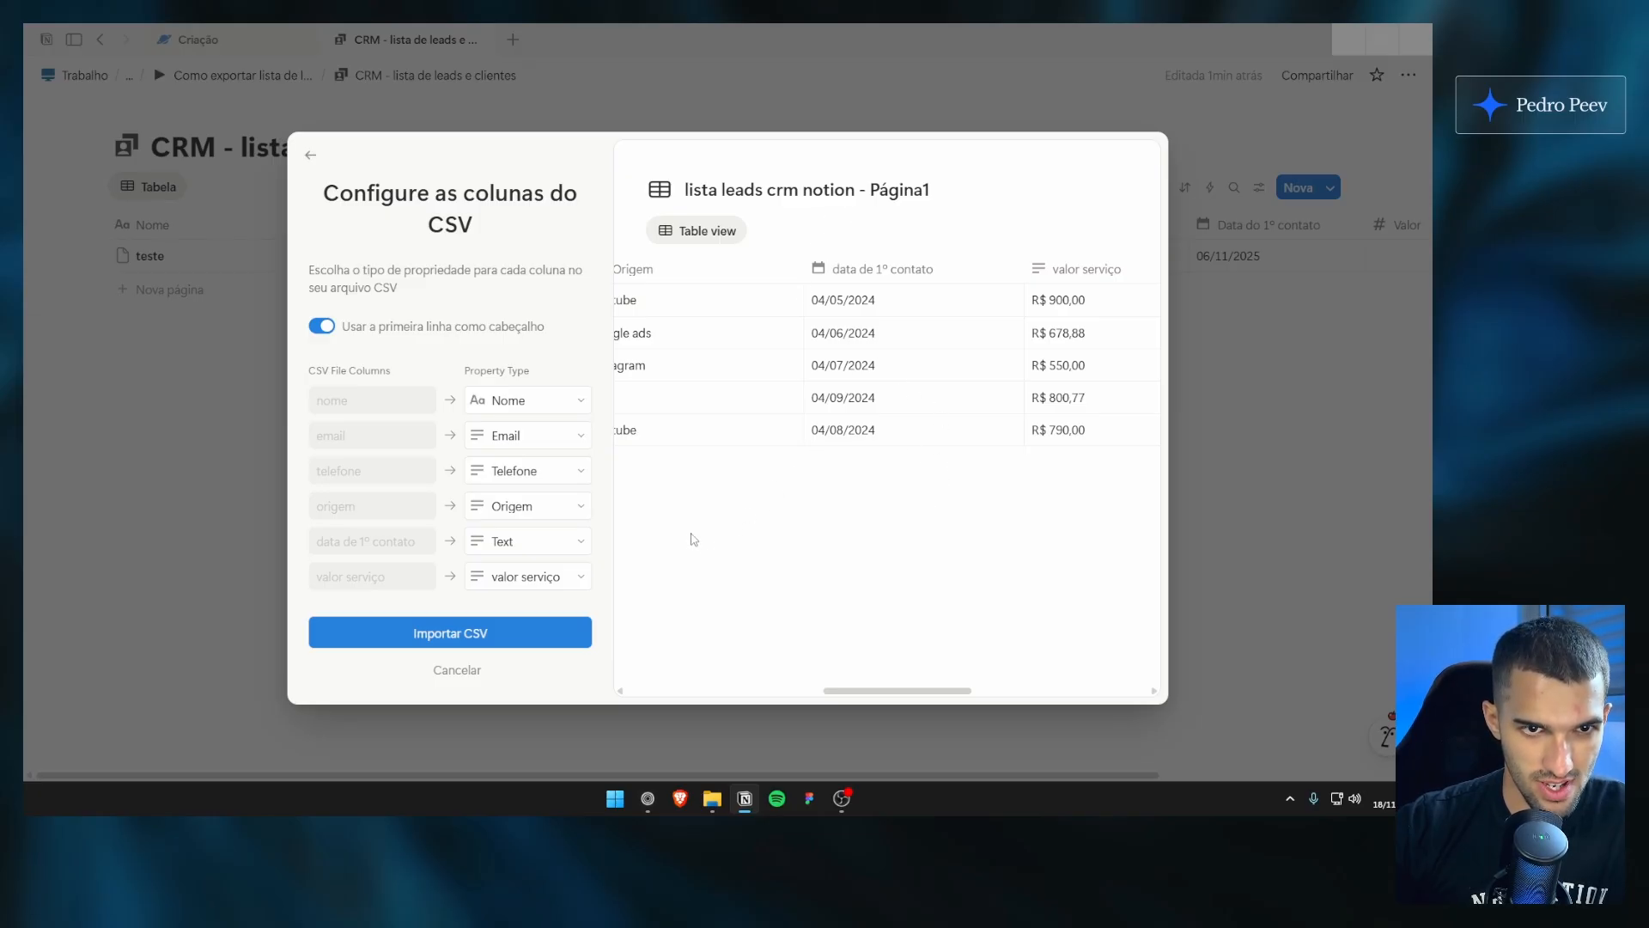
Step: Remap data de 1º contato to a Date property in Dia/Mês/Ano and run the import
click(575, 543)
click(575, 542)
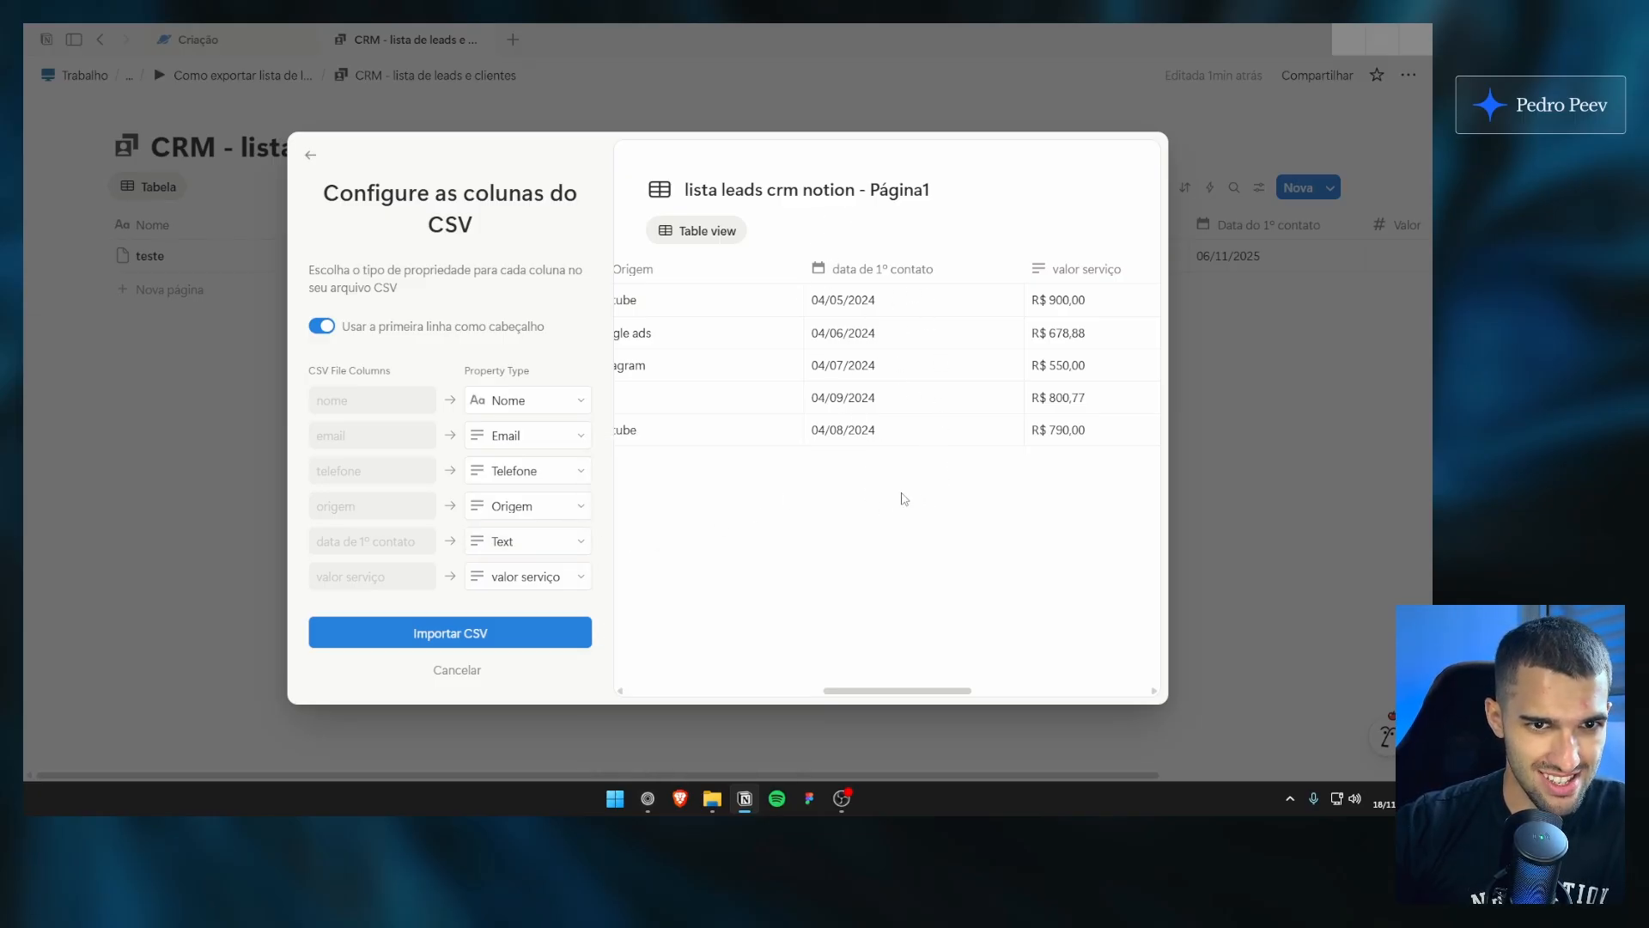
click(579, 546)
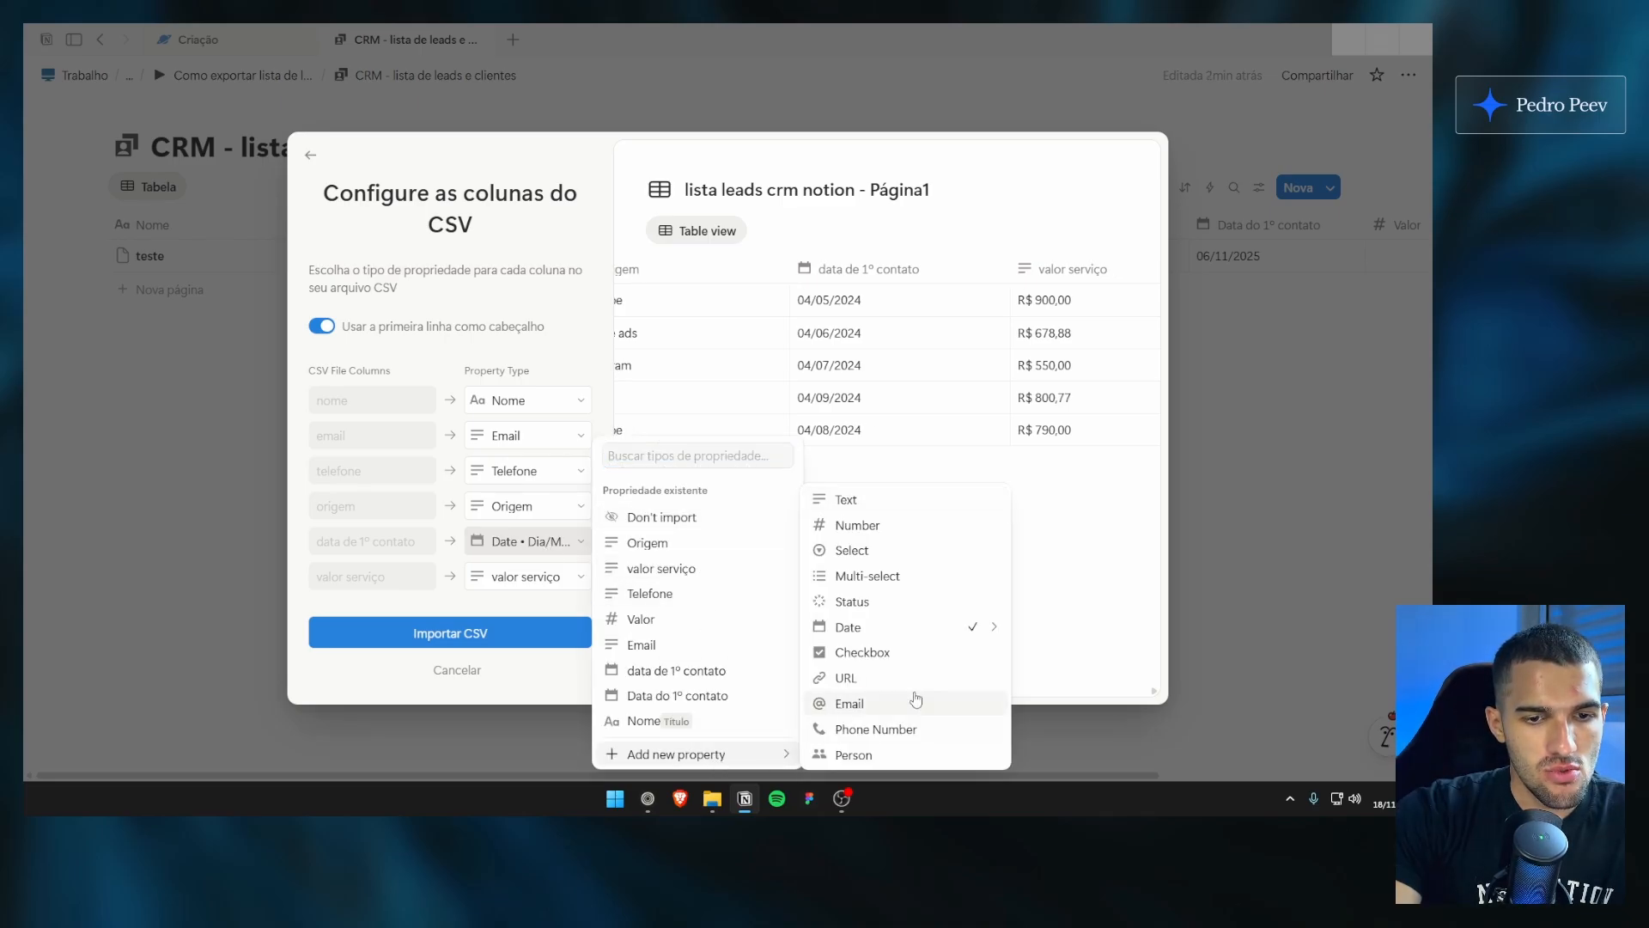
mouse_move(939, 629)
click(1121, 663)
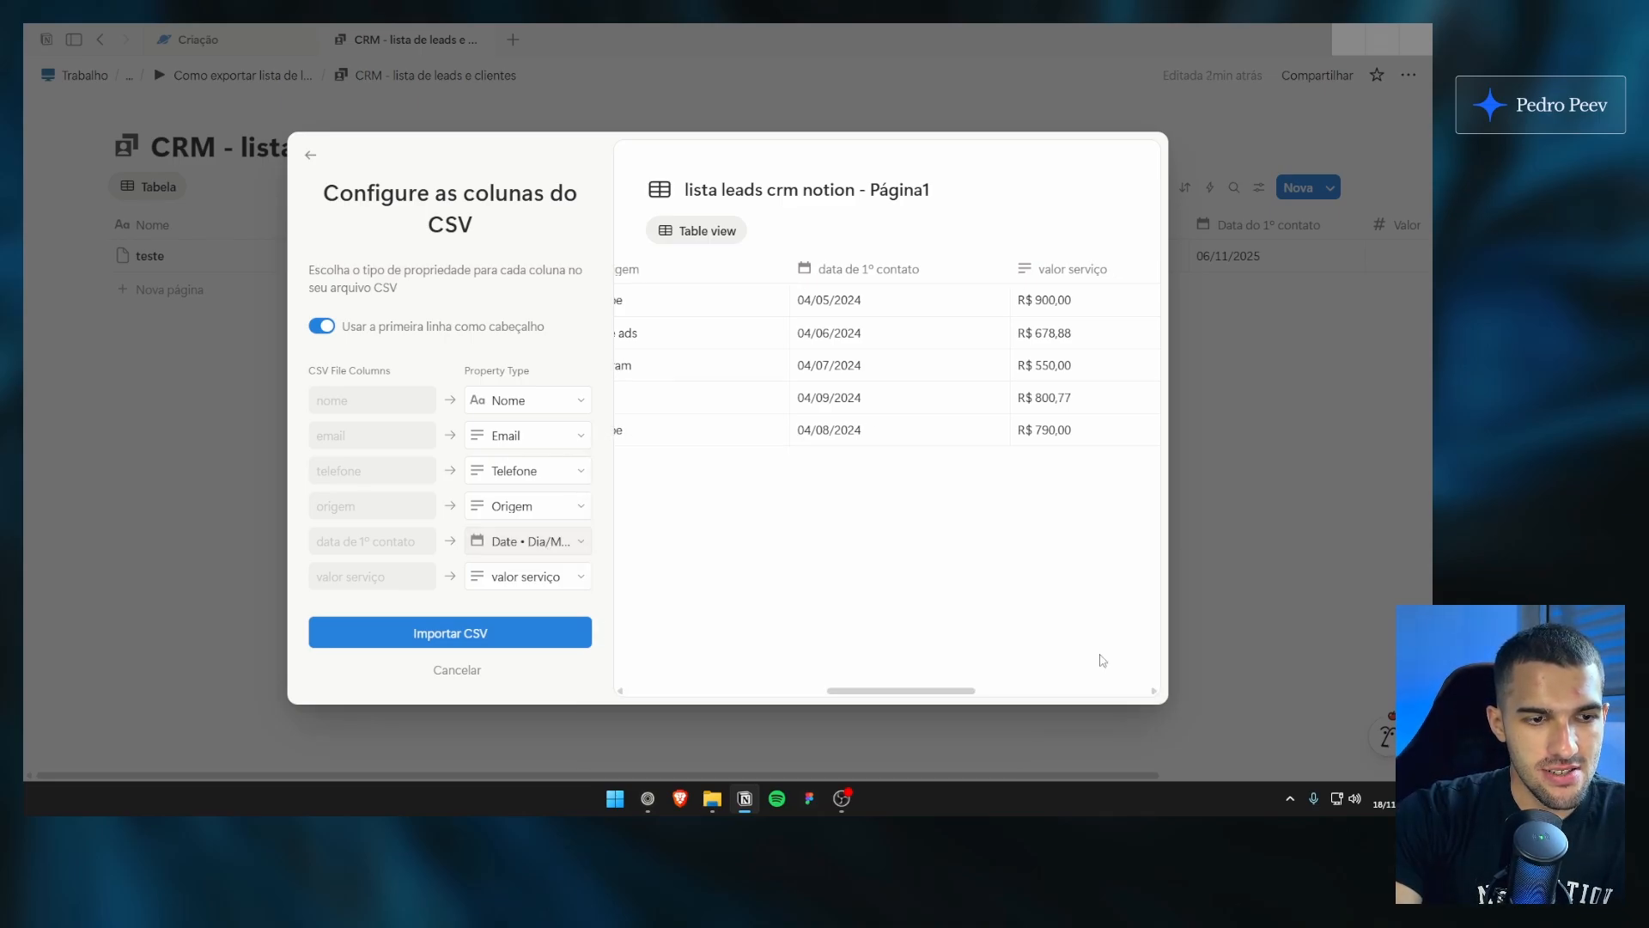
click(549, 637)
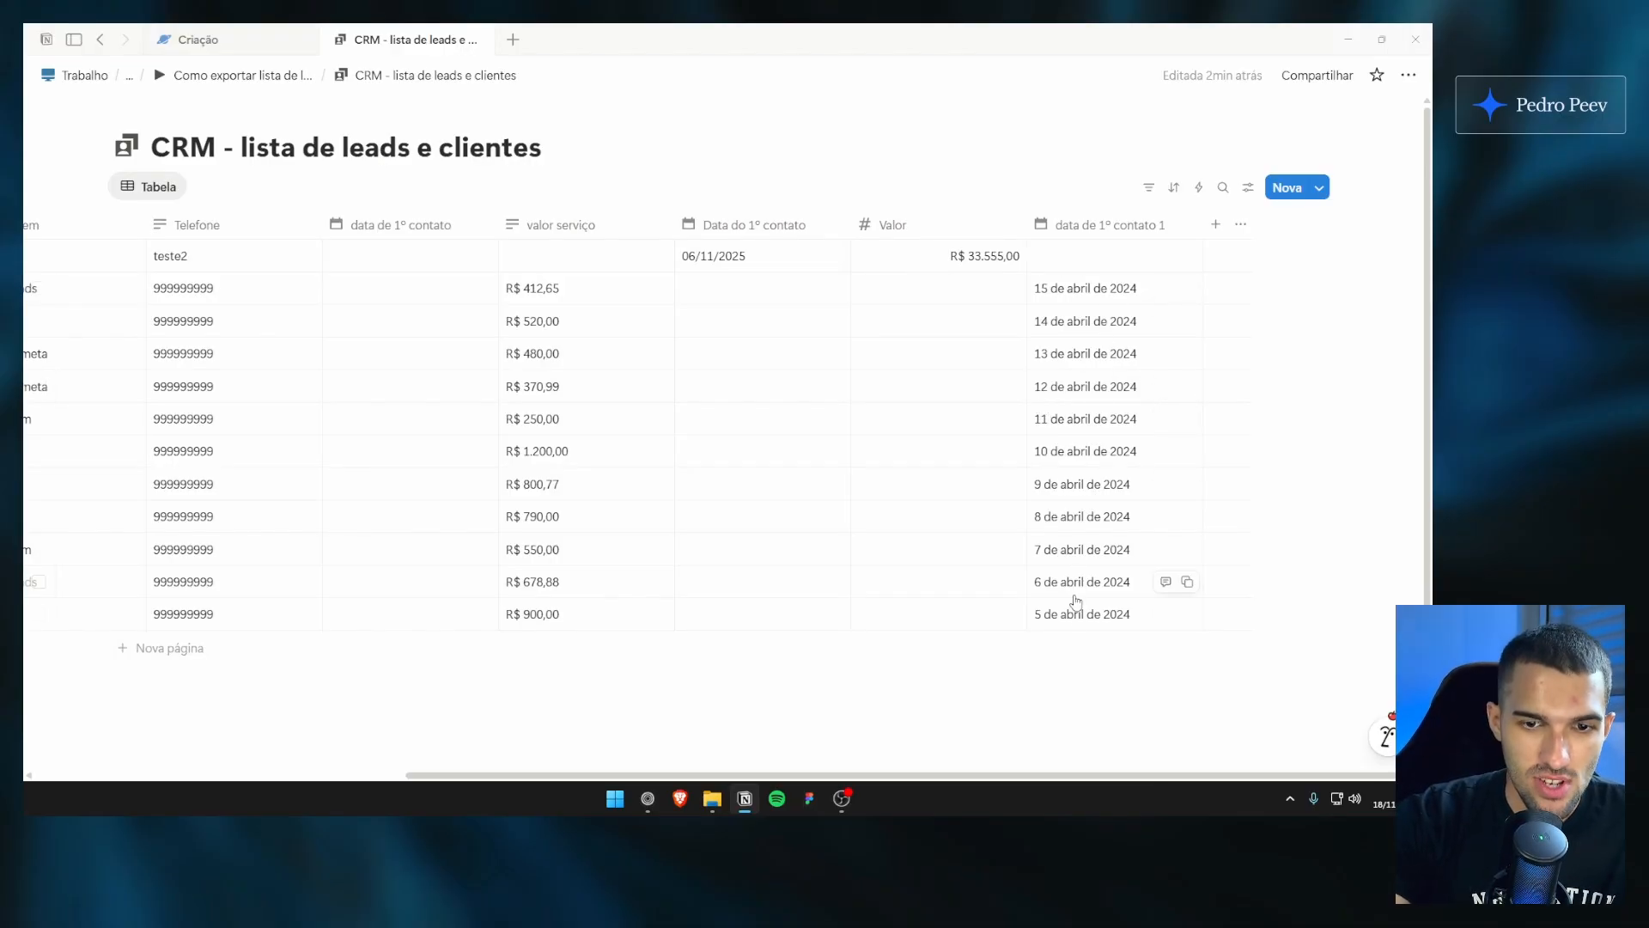
Step: Set the new date column's time format to 24-hour
scroll(1082, 688, down, 1)
scroll(1082, 686, up, 1)
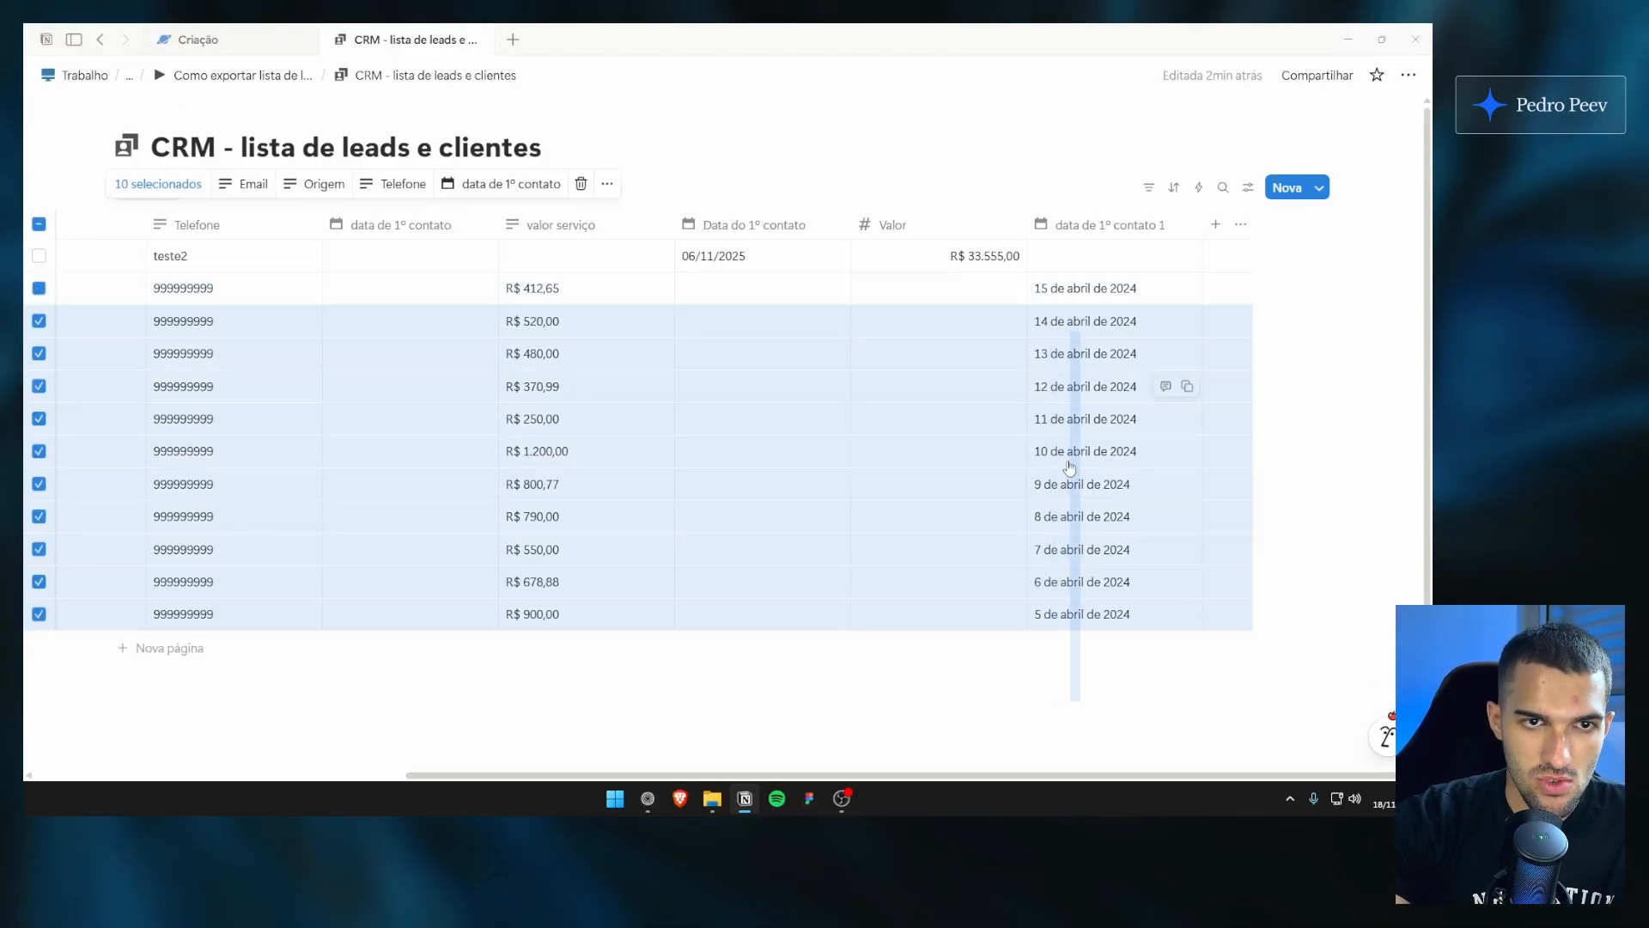
scroll(1084, 690, down, 1)
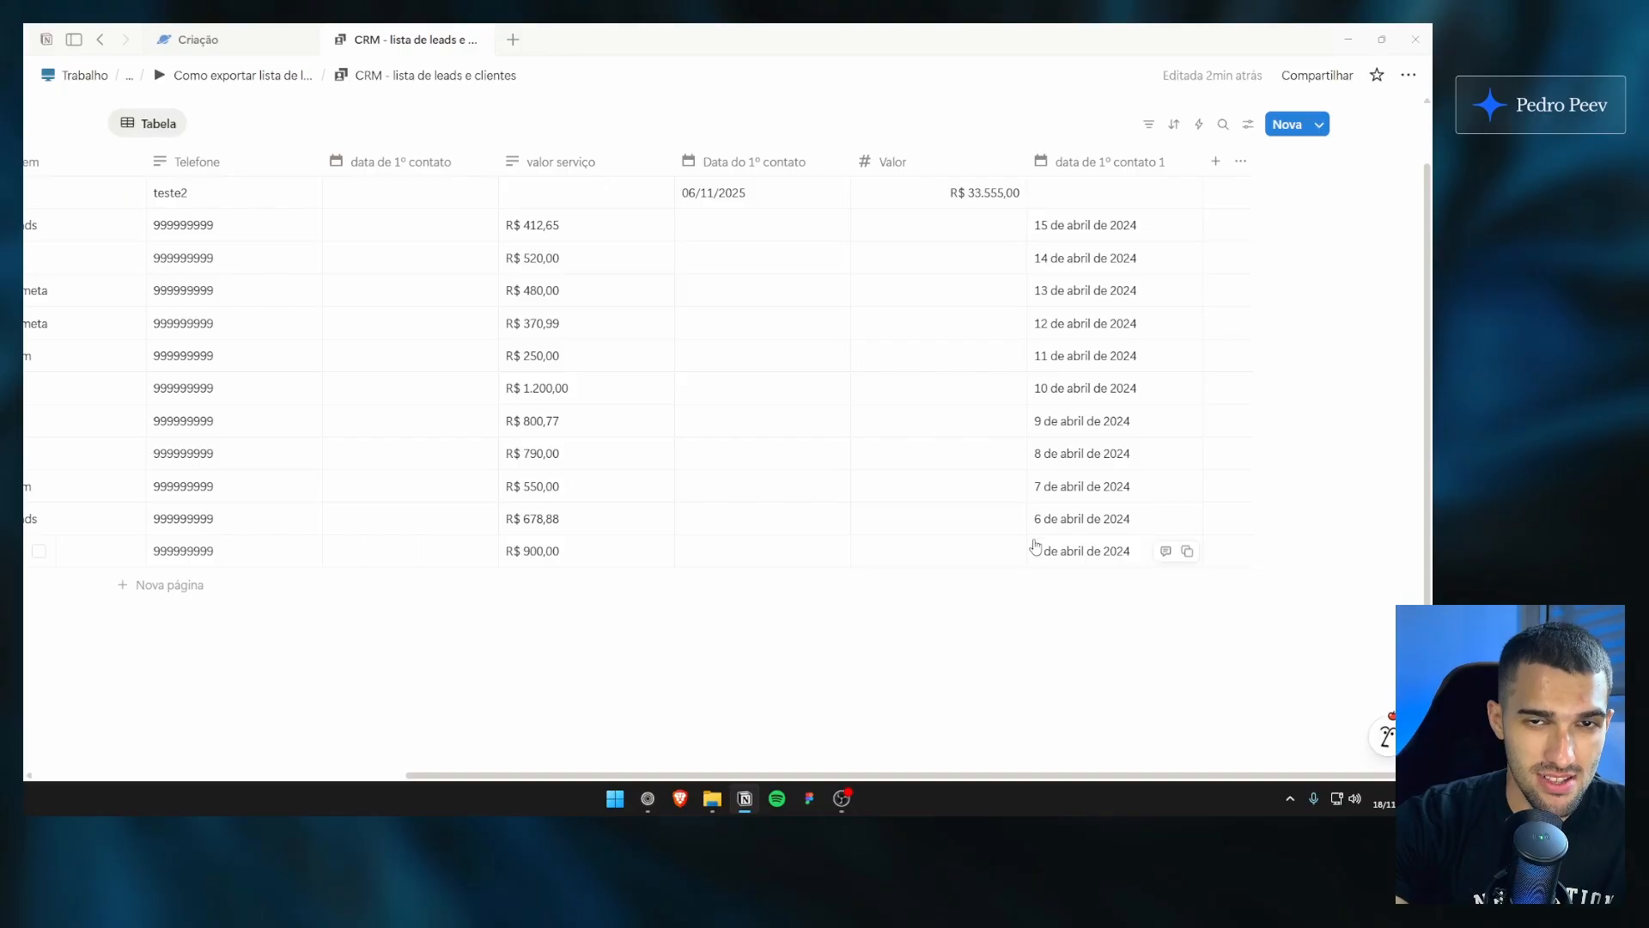
click(1104, 162)
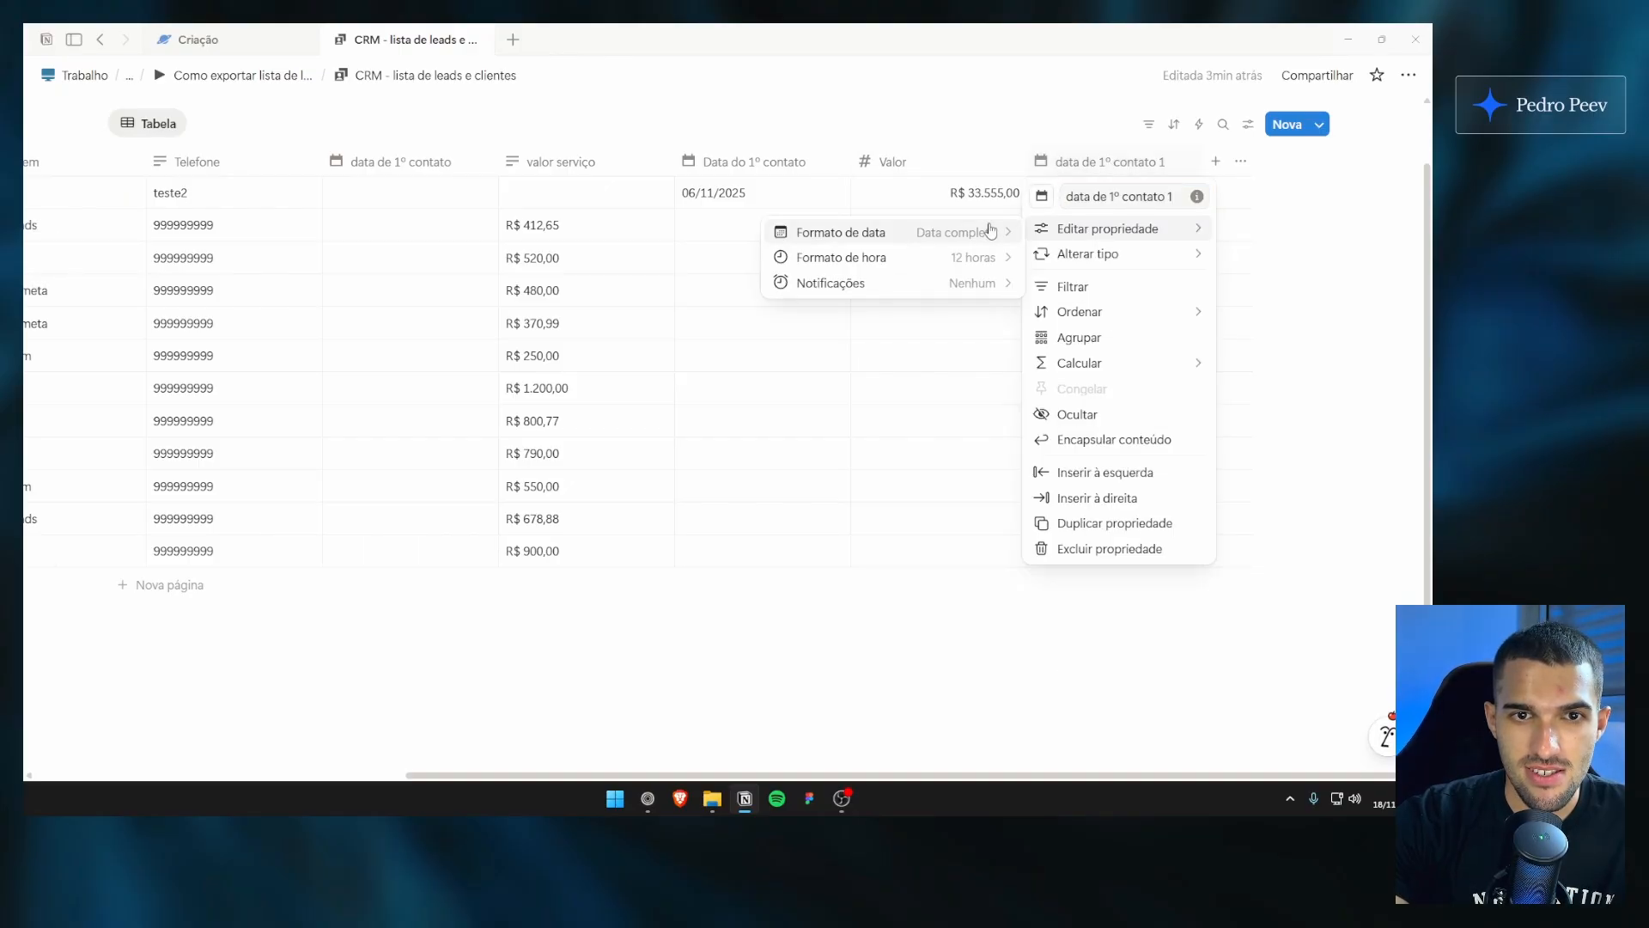
click(979, 258)
click(872, 337)
click(935, 702)
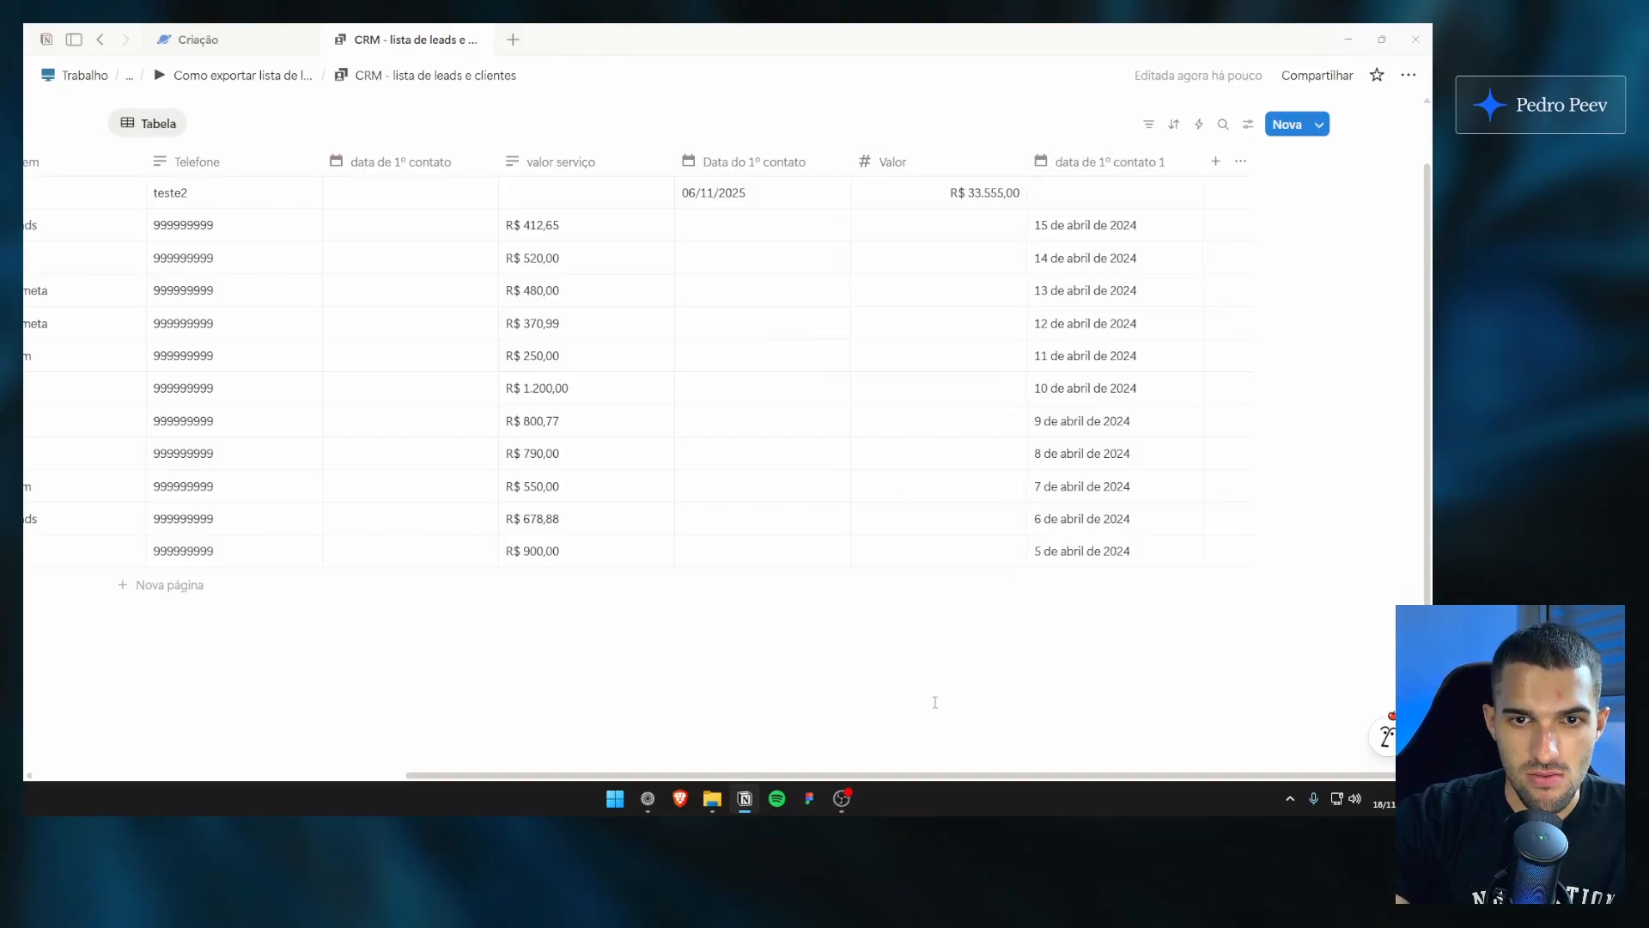
click(1065, 175)
click(943, 233)
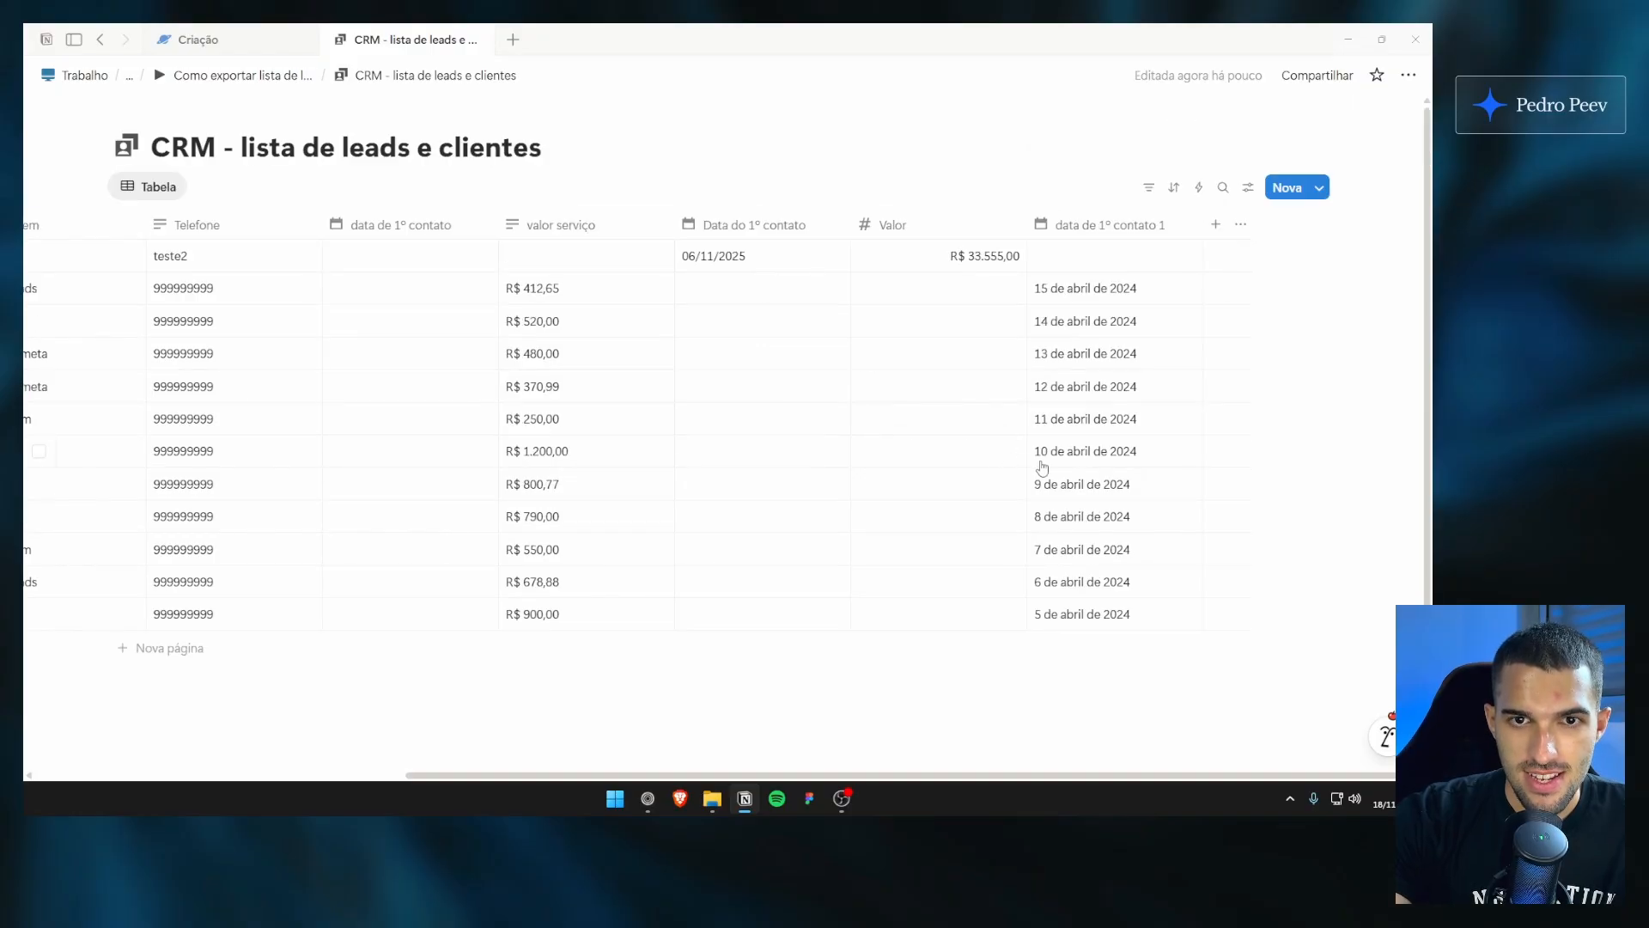
drag(1090, 697, 1136, 687)
Step: Show the data de 1º contato 1 dates as Dia/Mês/Ano
click(1125, 216)
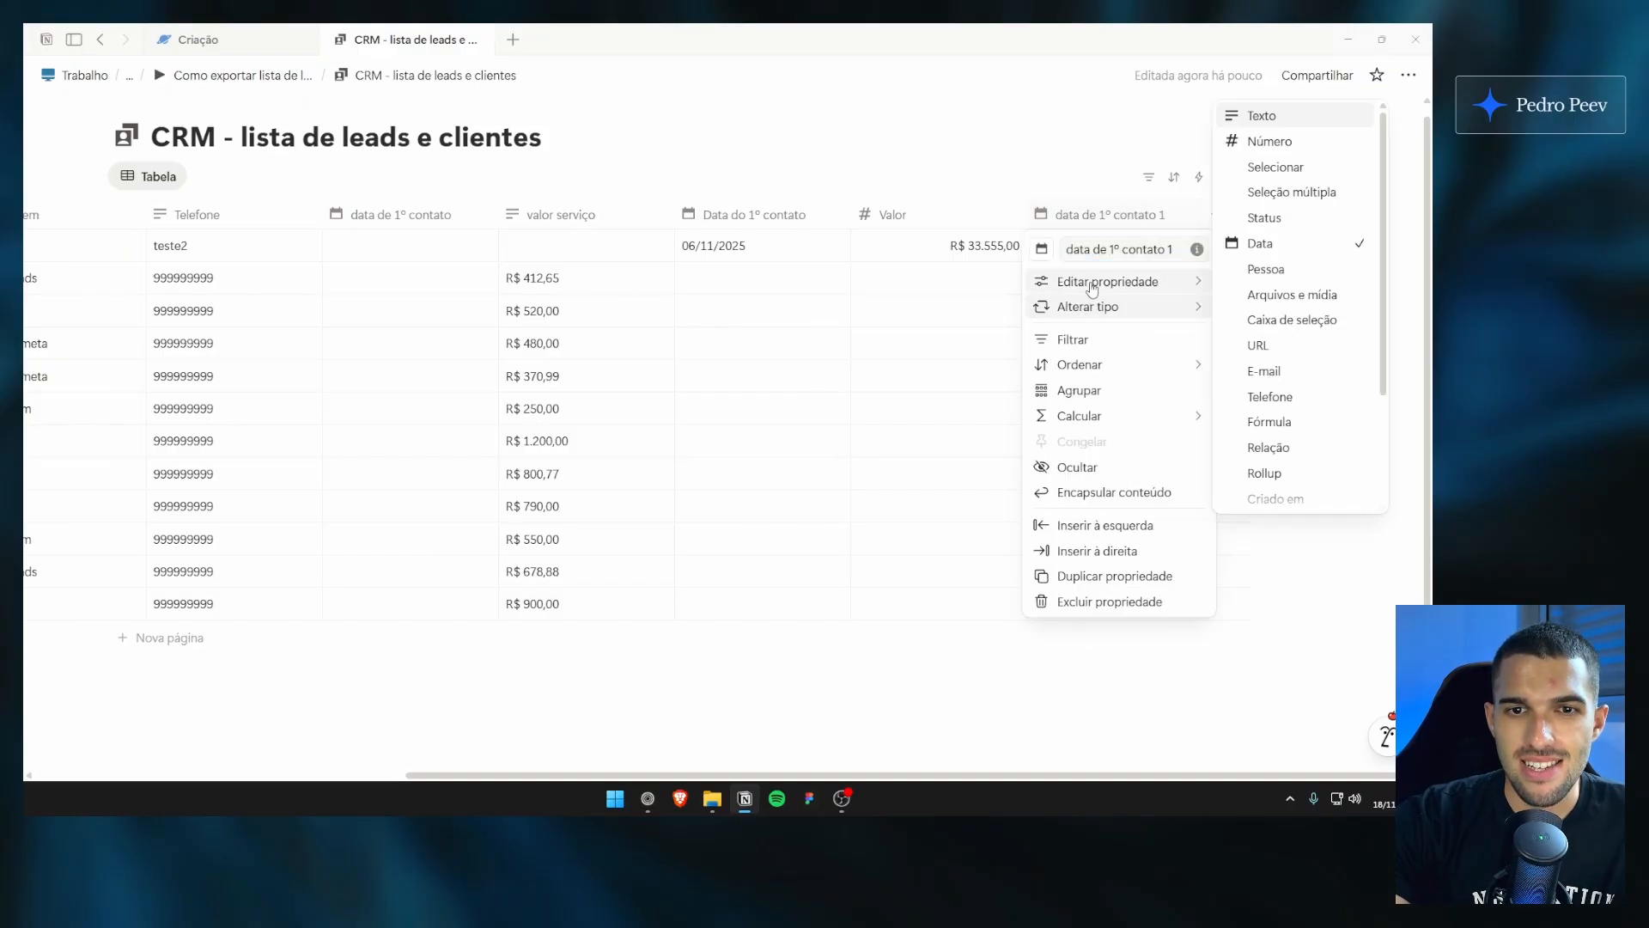
mouse_move(1073, 281)
click(987, 288)
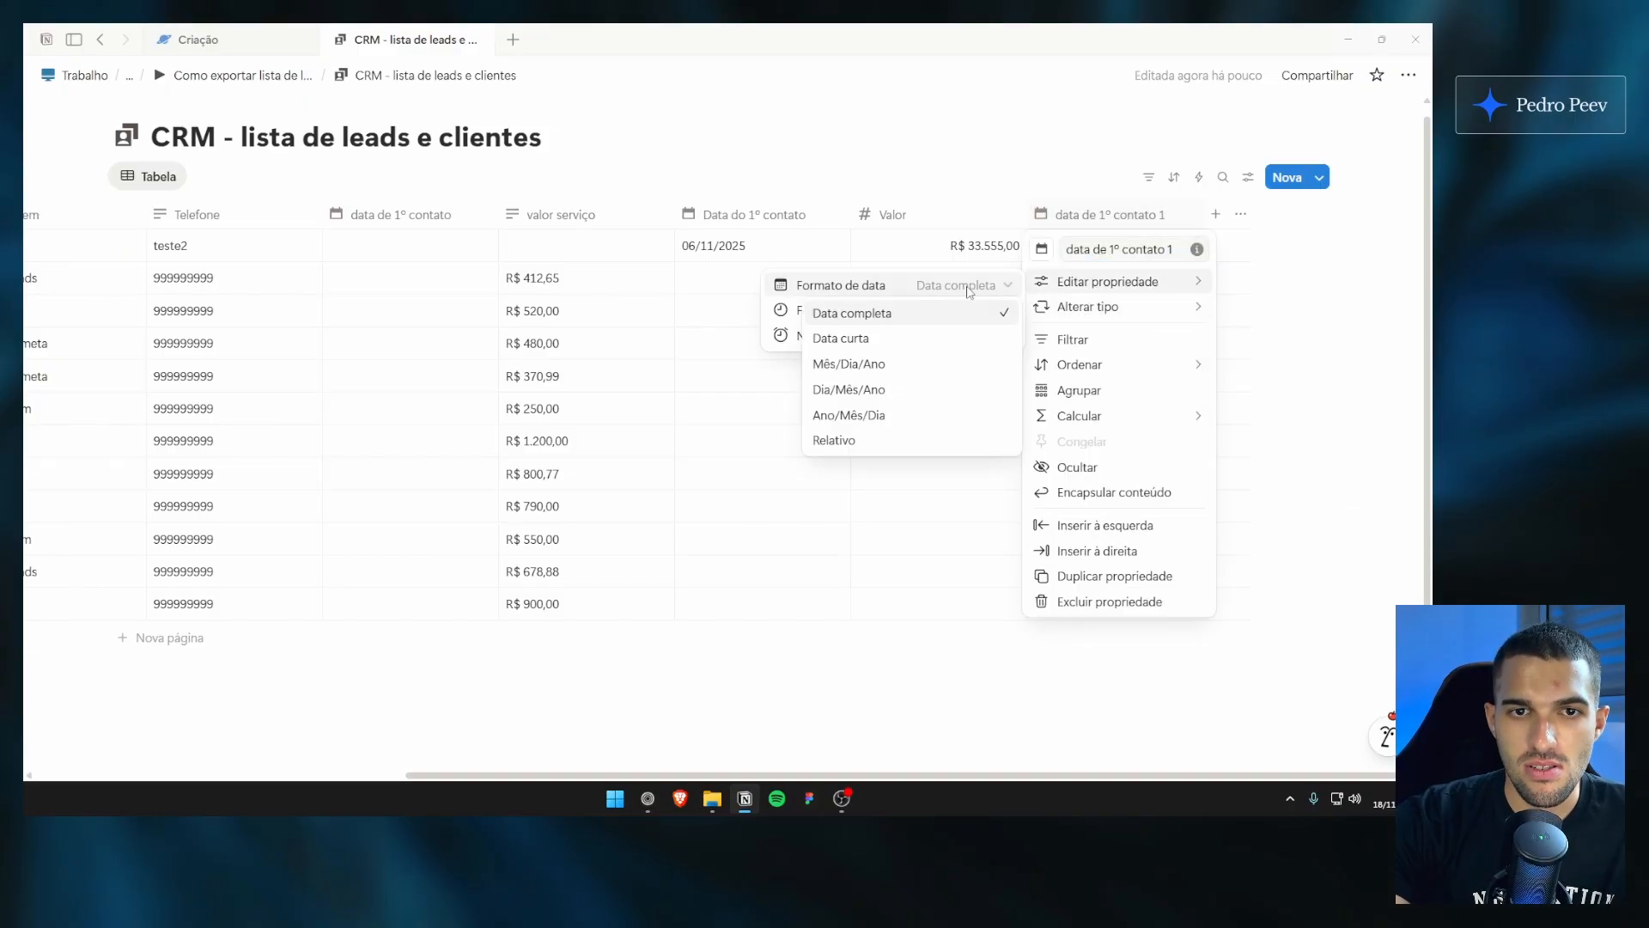
click(850, 391)
click(901, 672)
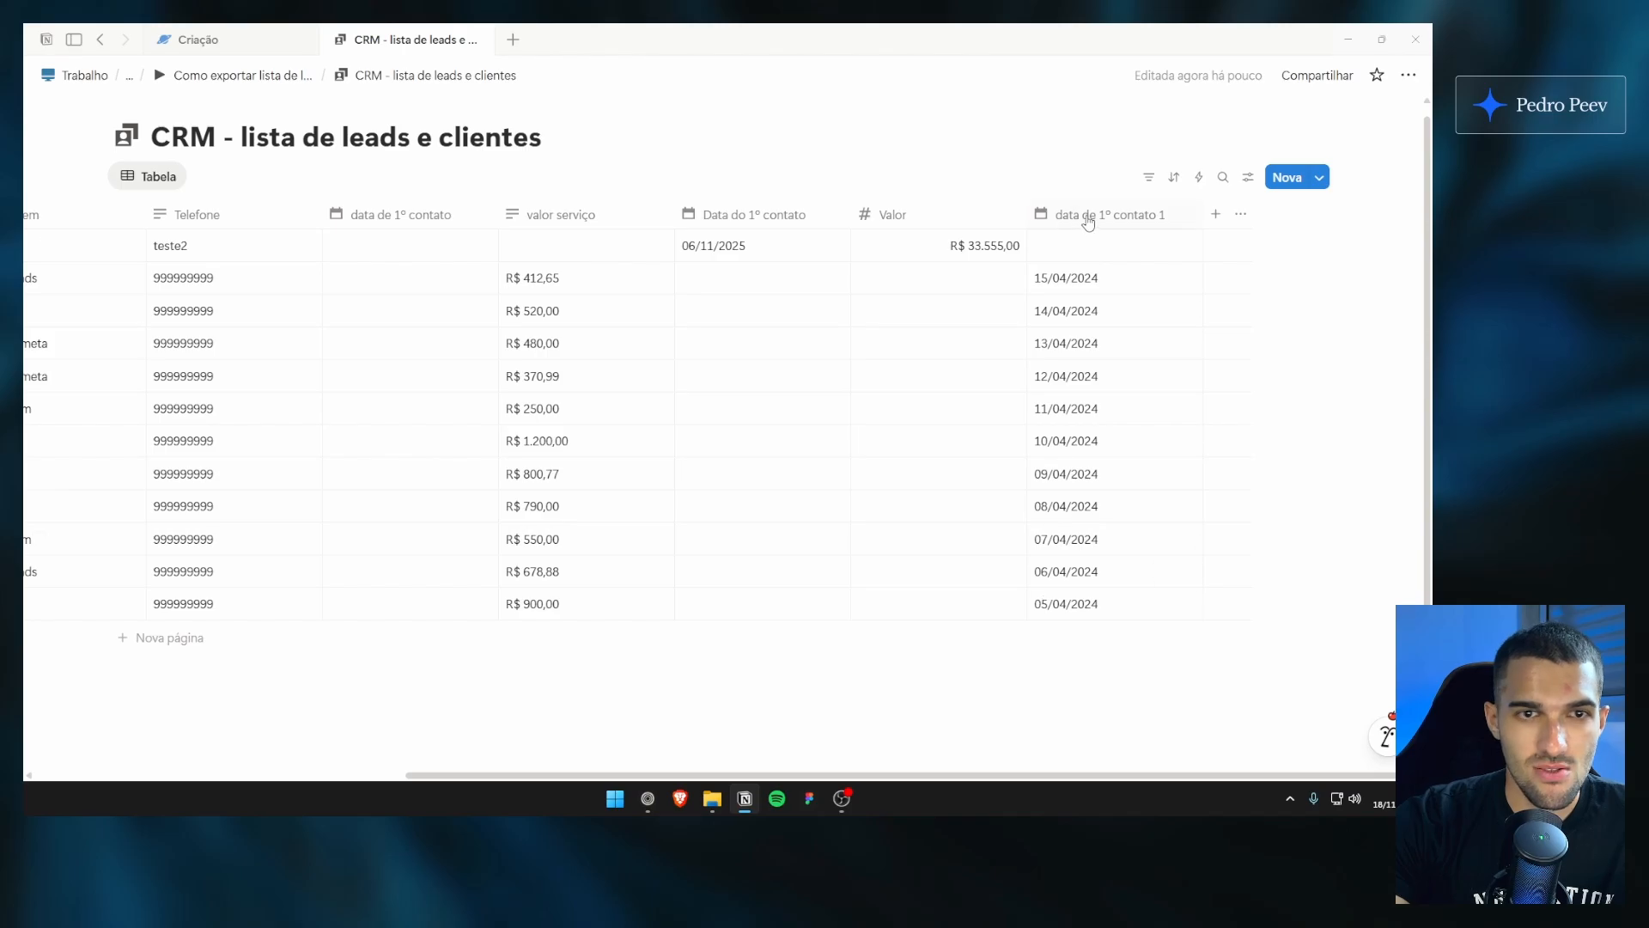
Step: Move data de 1º contato 1 right after Telefone and narrow Telefone slightly
drag(1088, 223, 404, 217)
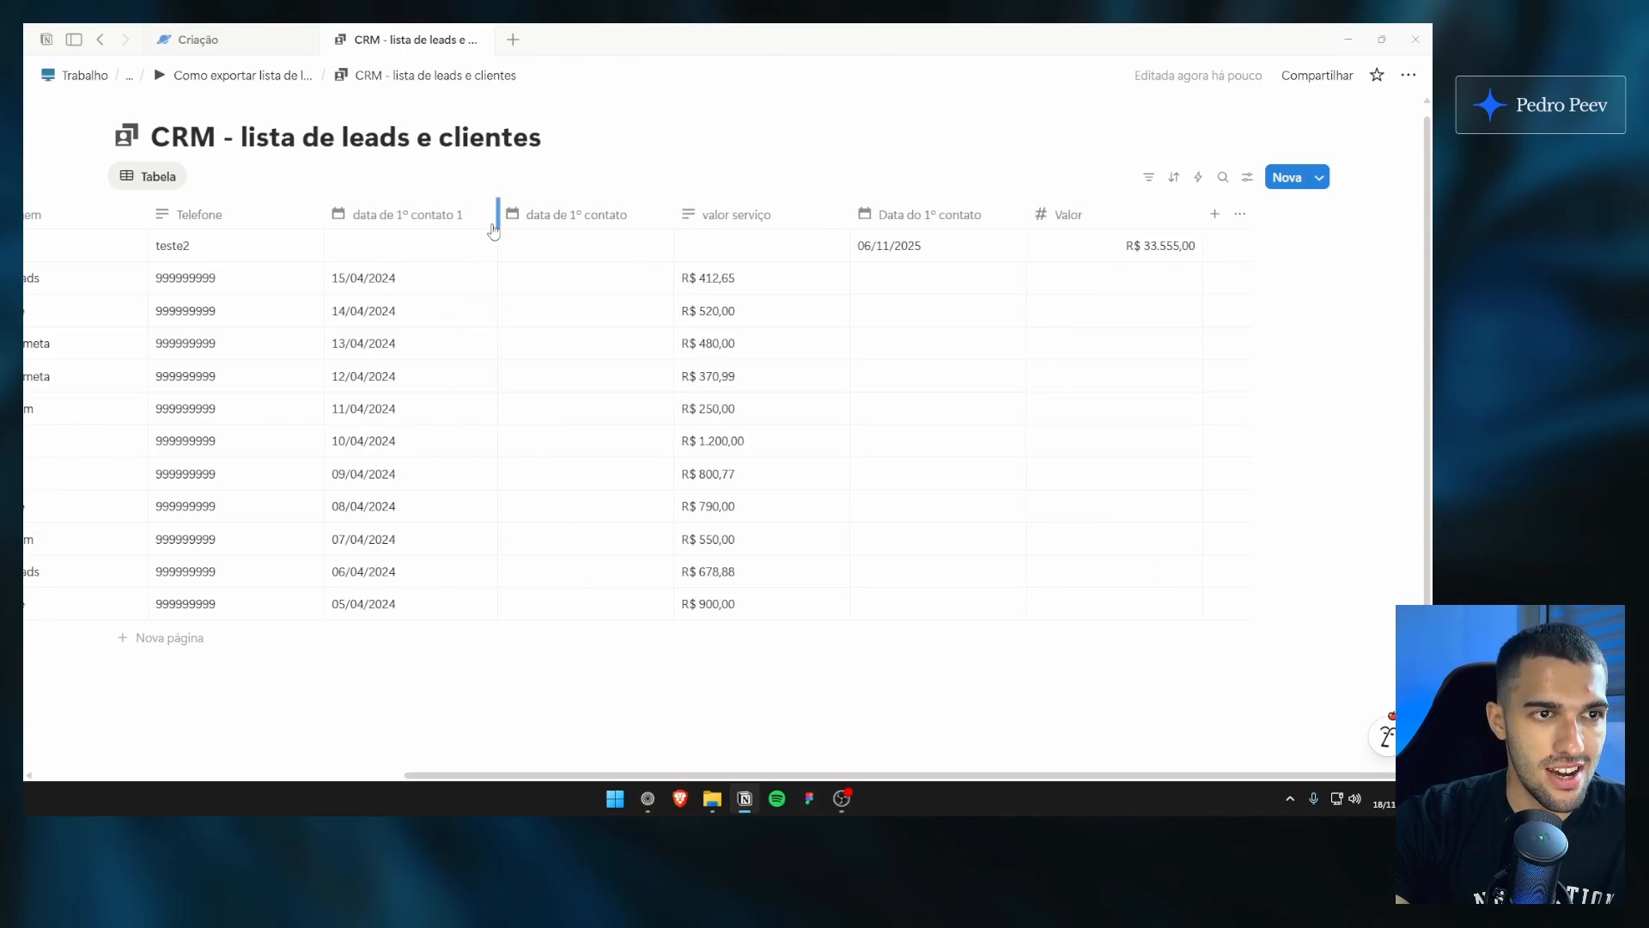
scroll(601, 635, left, 5)
scroll(620, 587, right, 5)
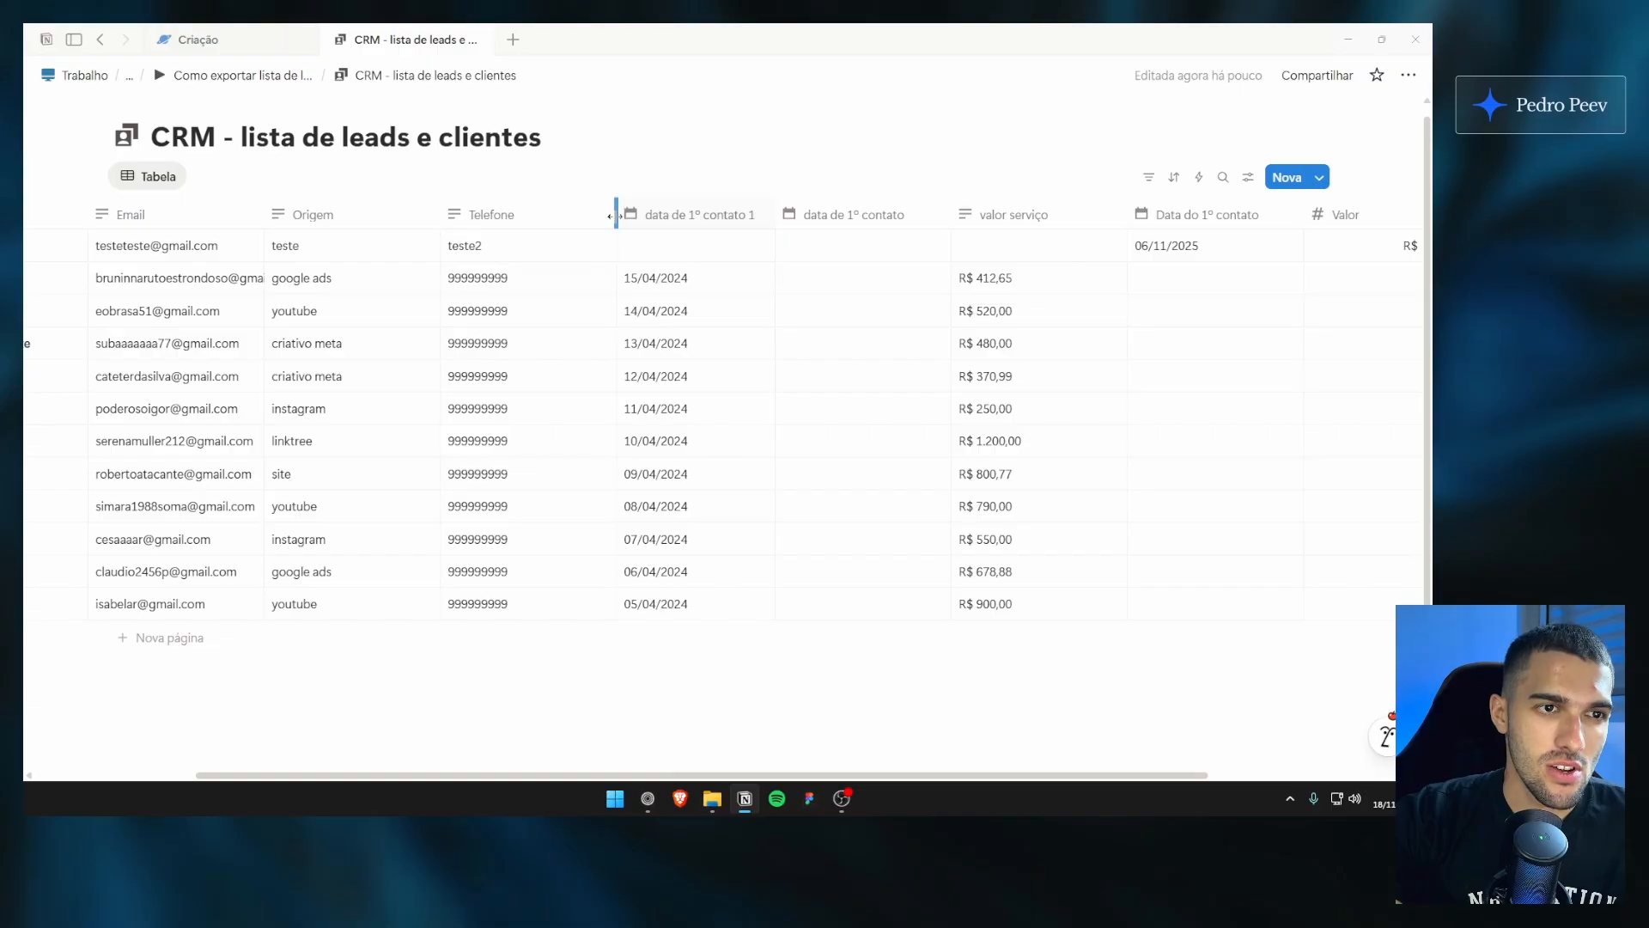
drag(615, 214, 592, 215)
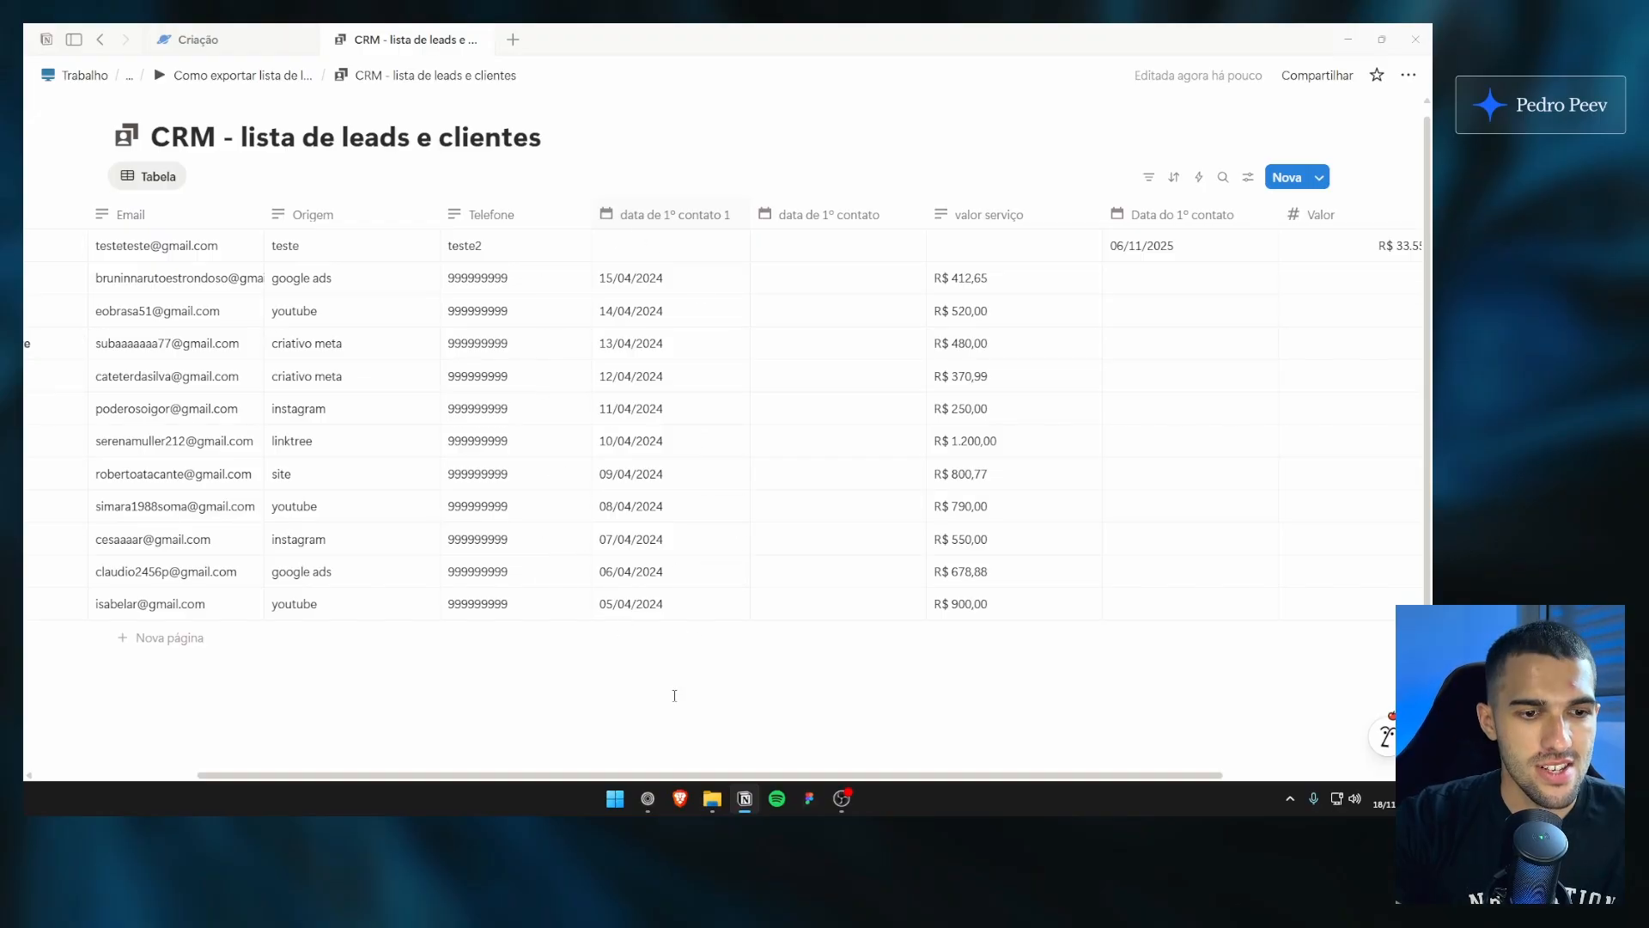
scroll(672, 644, up, 1)
scroll(670, 610, left, 3)
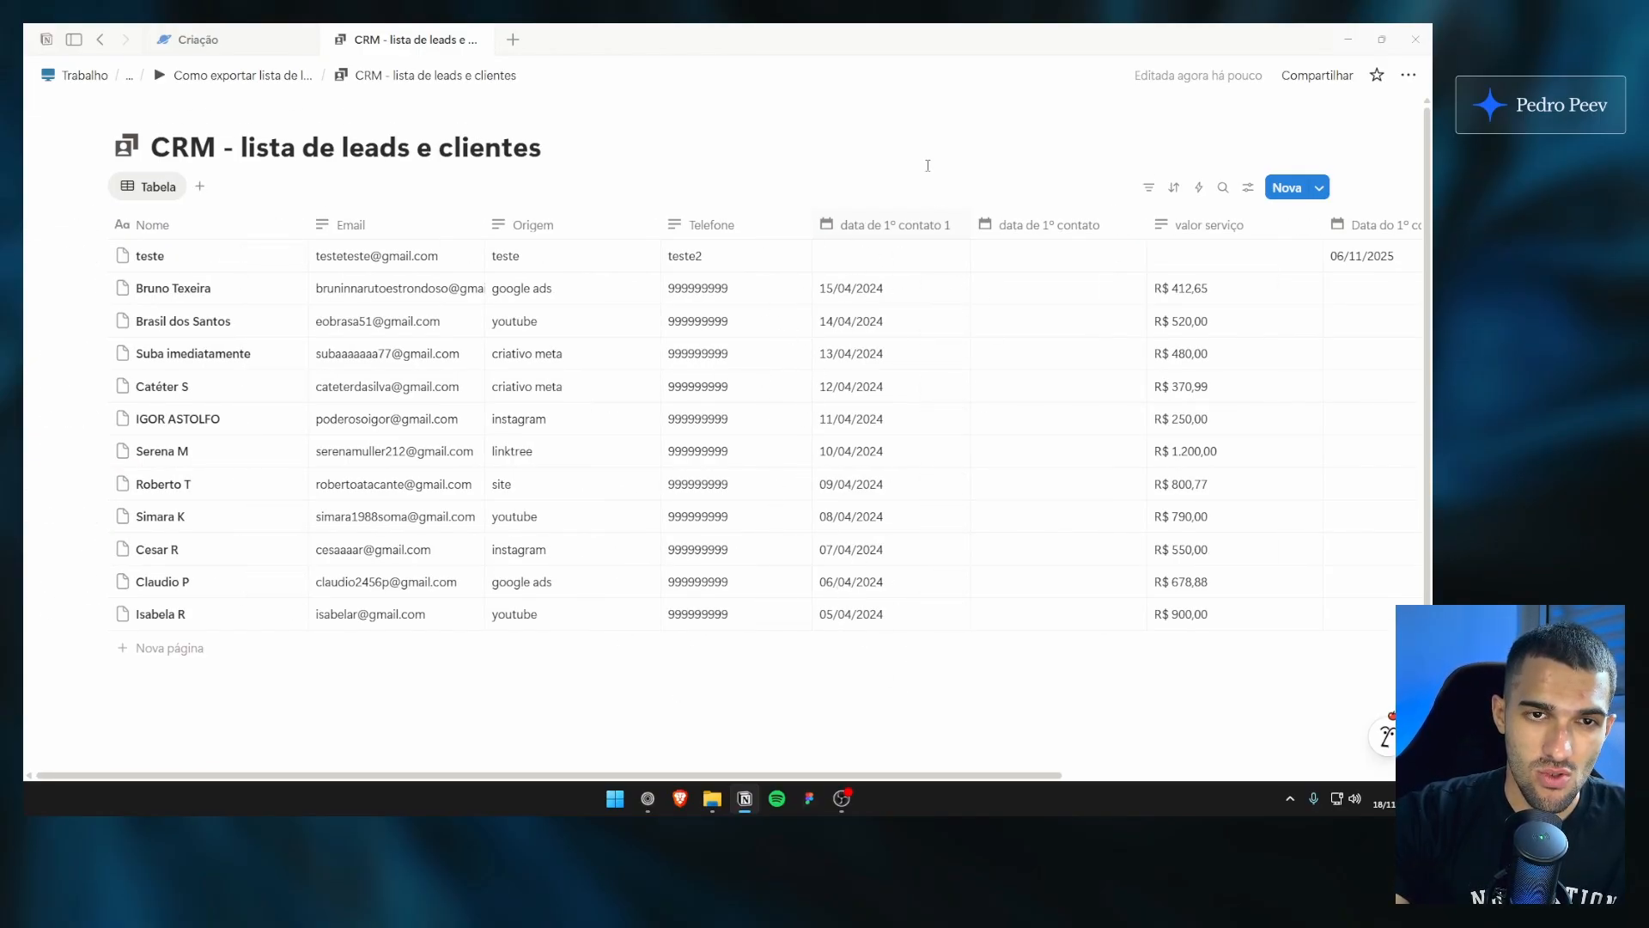
Step: Check that the 'data de 1º contato 1' column uses the Dia/Mês/Ano date format
click(885, 224)
click(927, 127)
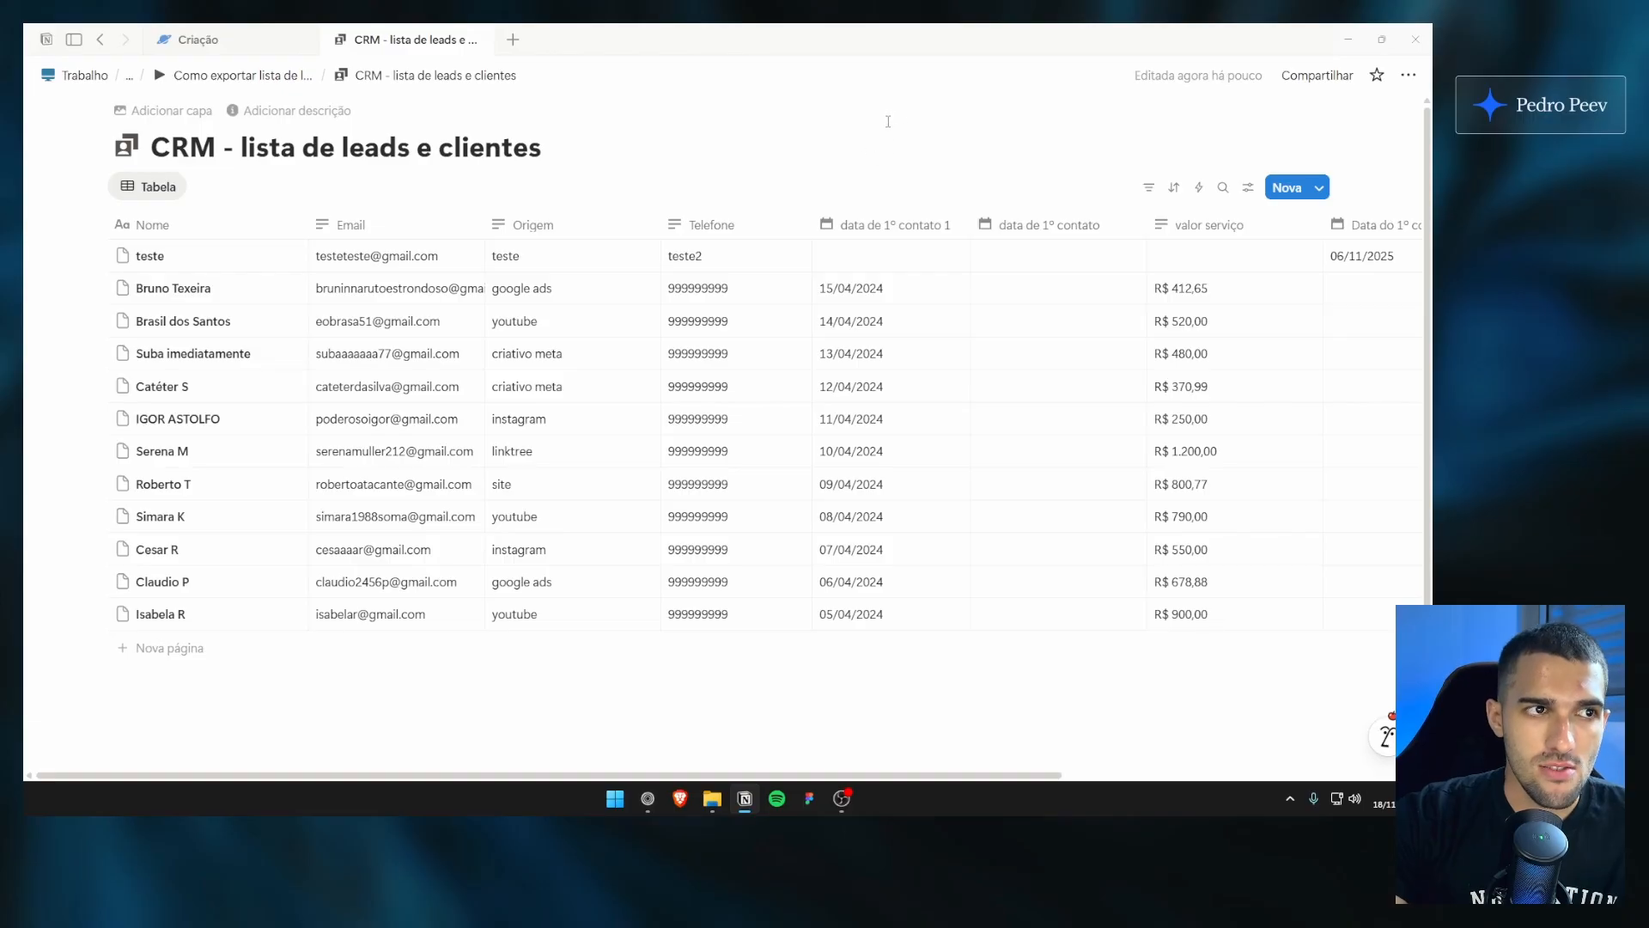
click(1408, 76)
click(1003, 284)
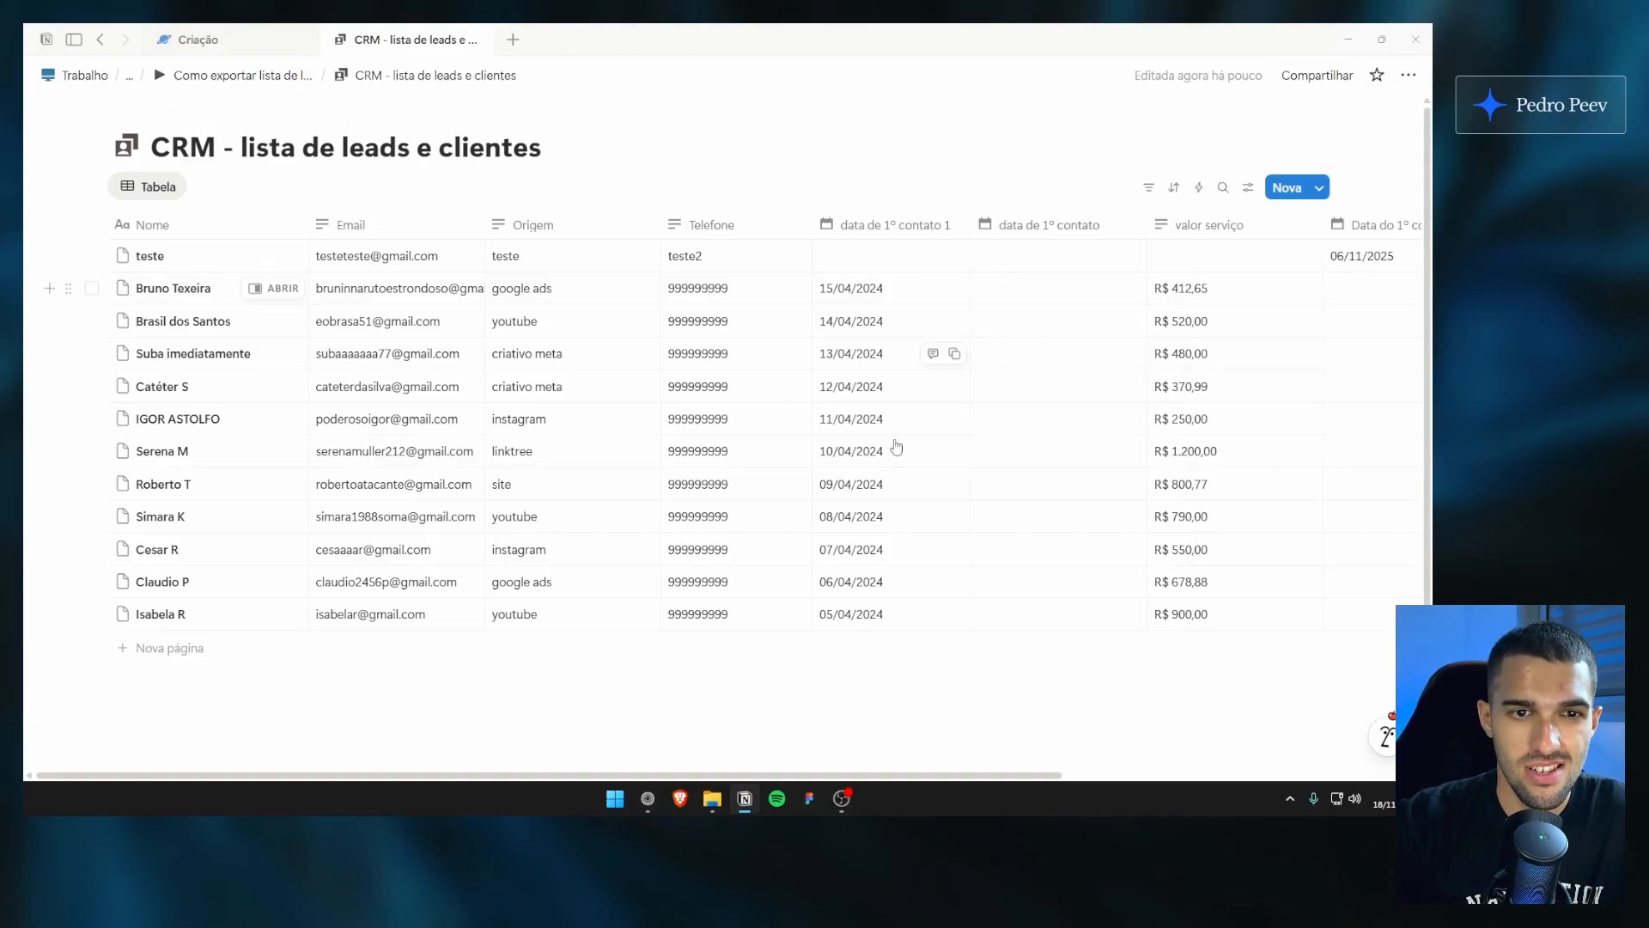
click(931, 226)
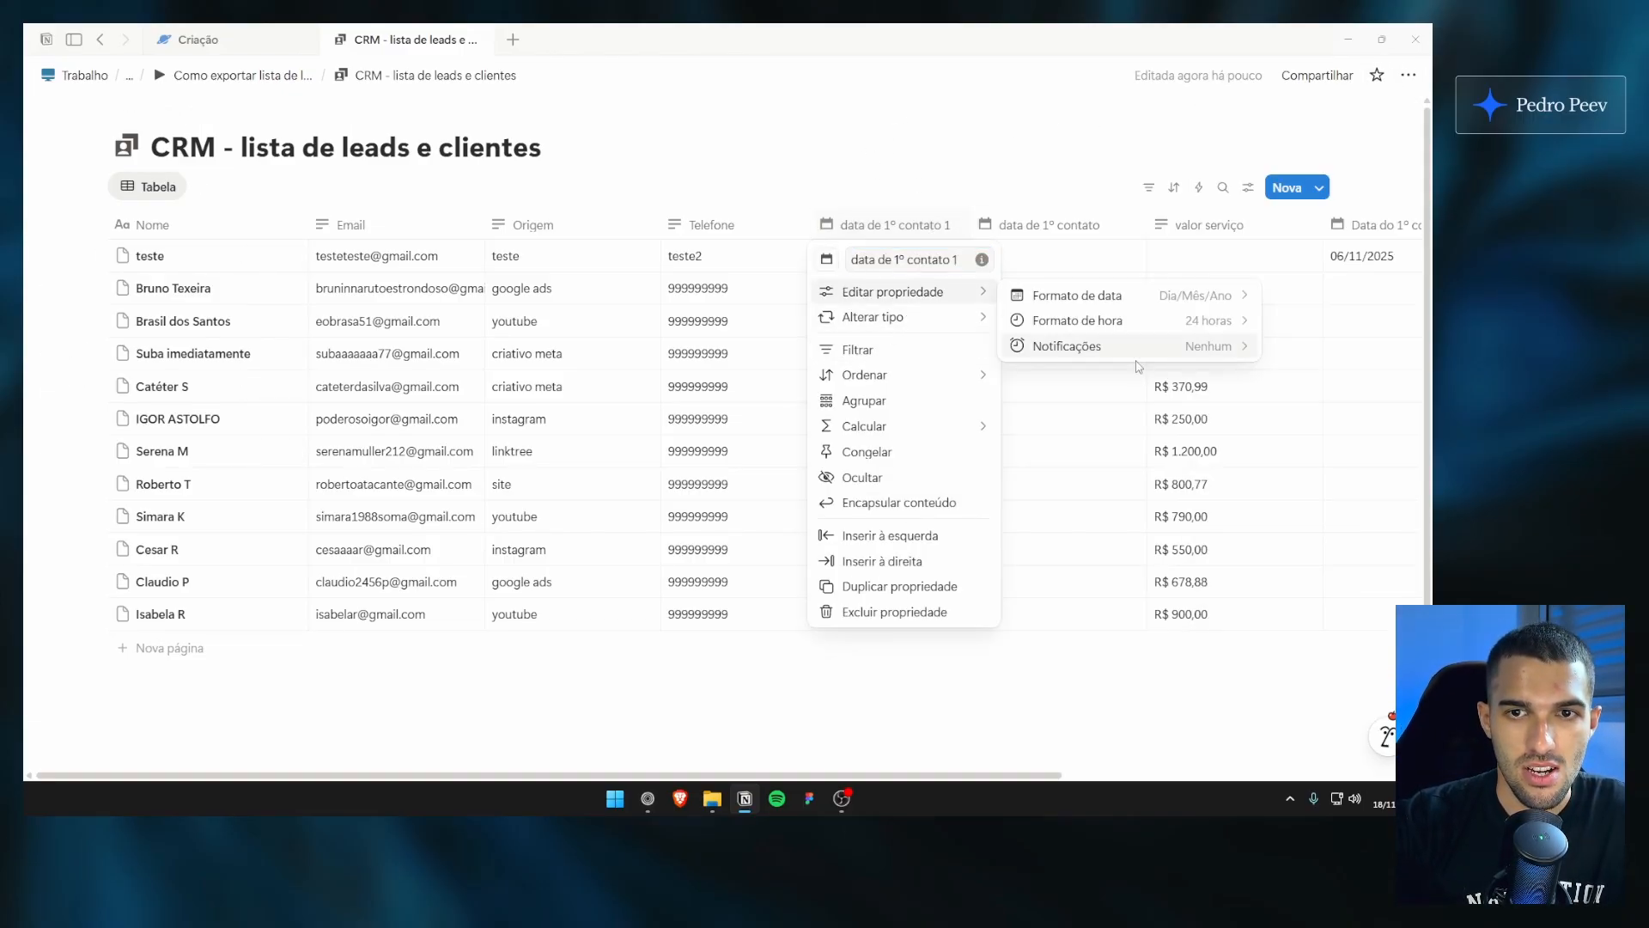
click(978, 192)
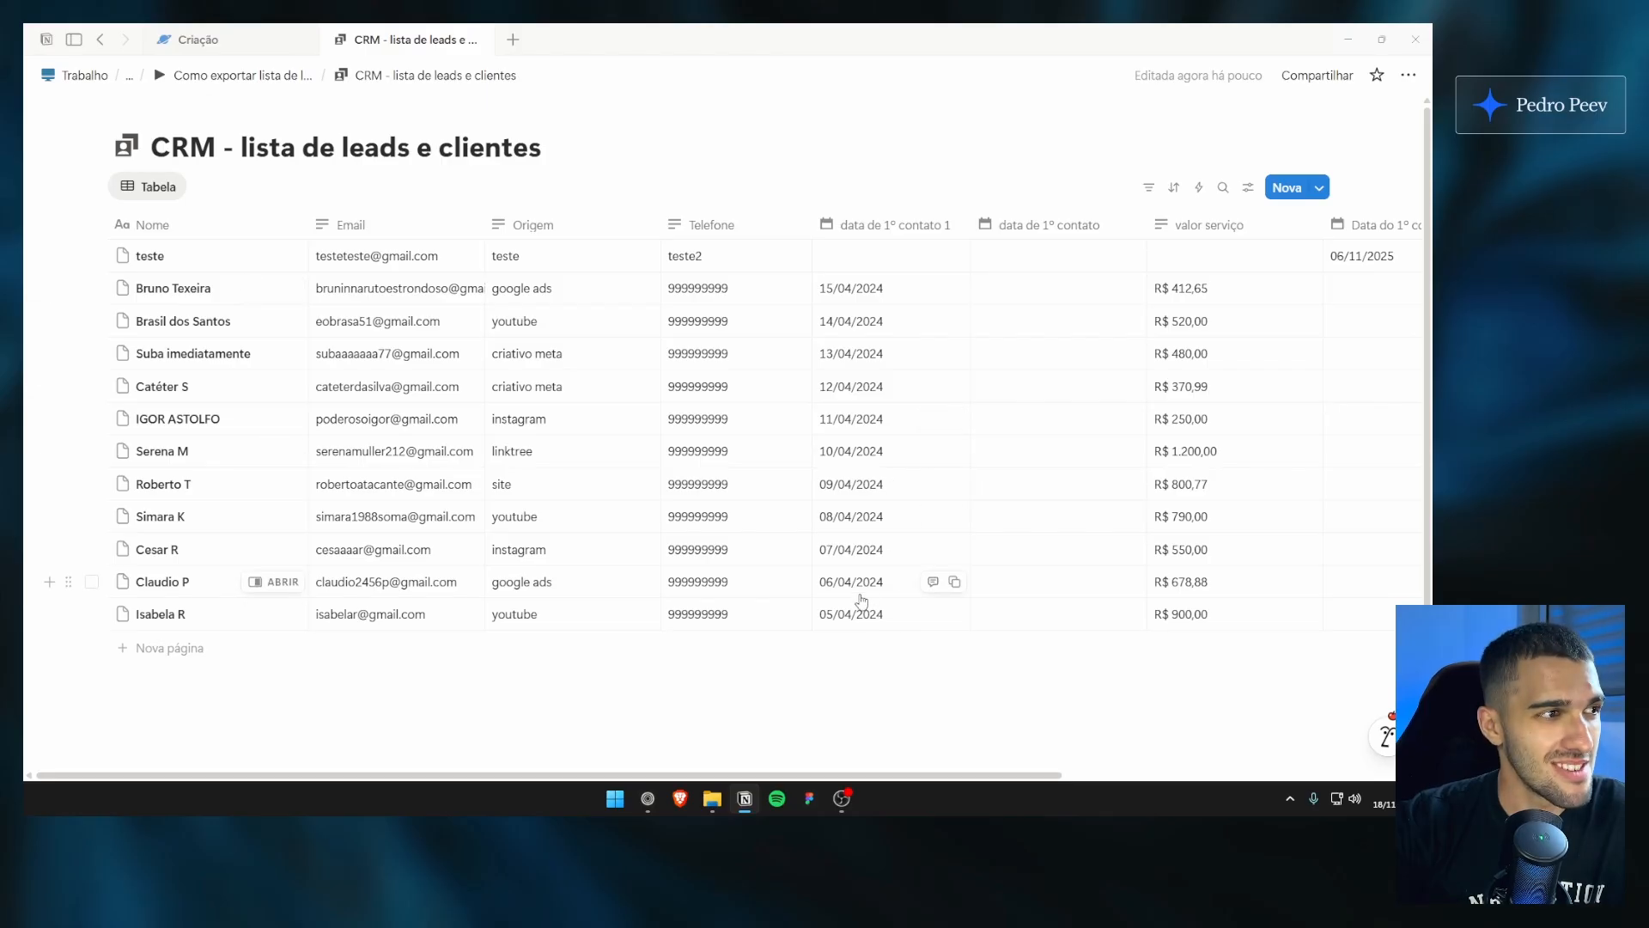
drag(893, 723, 870, 371)
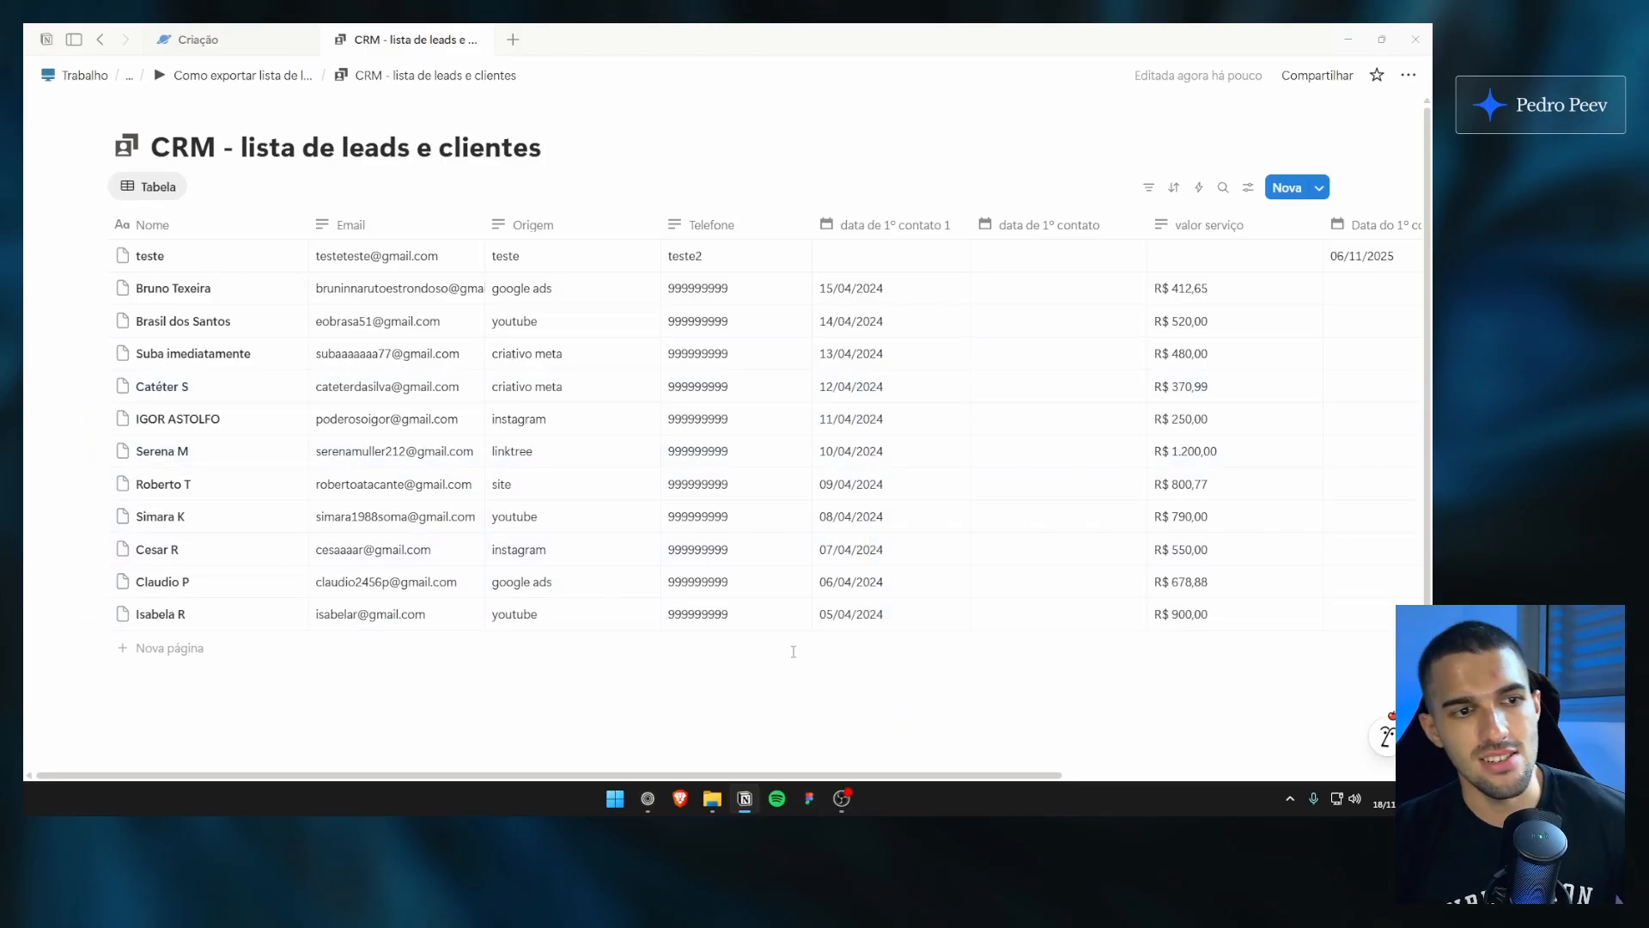
scroll(765, 673, right, 5)
scroll(799, 688, left, 5)
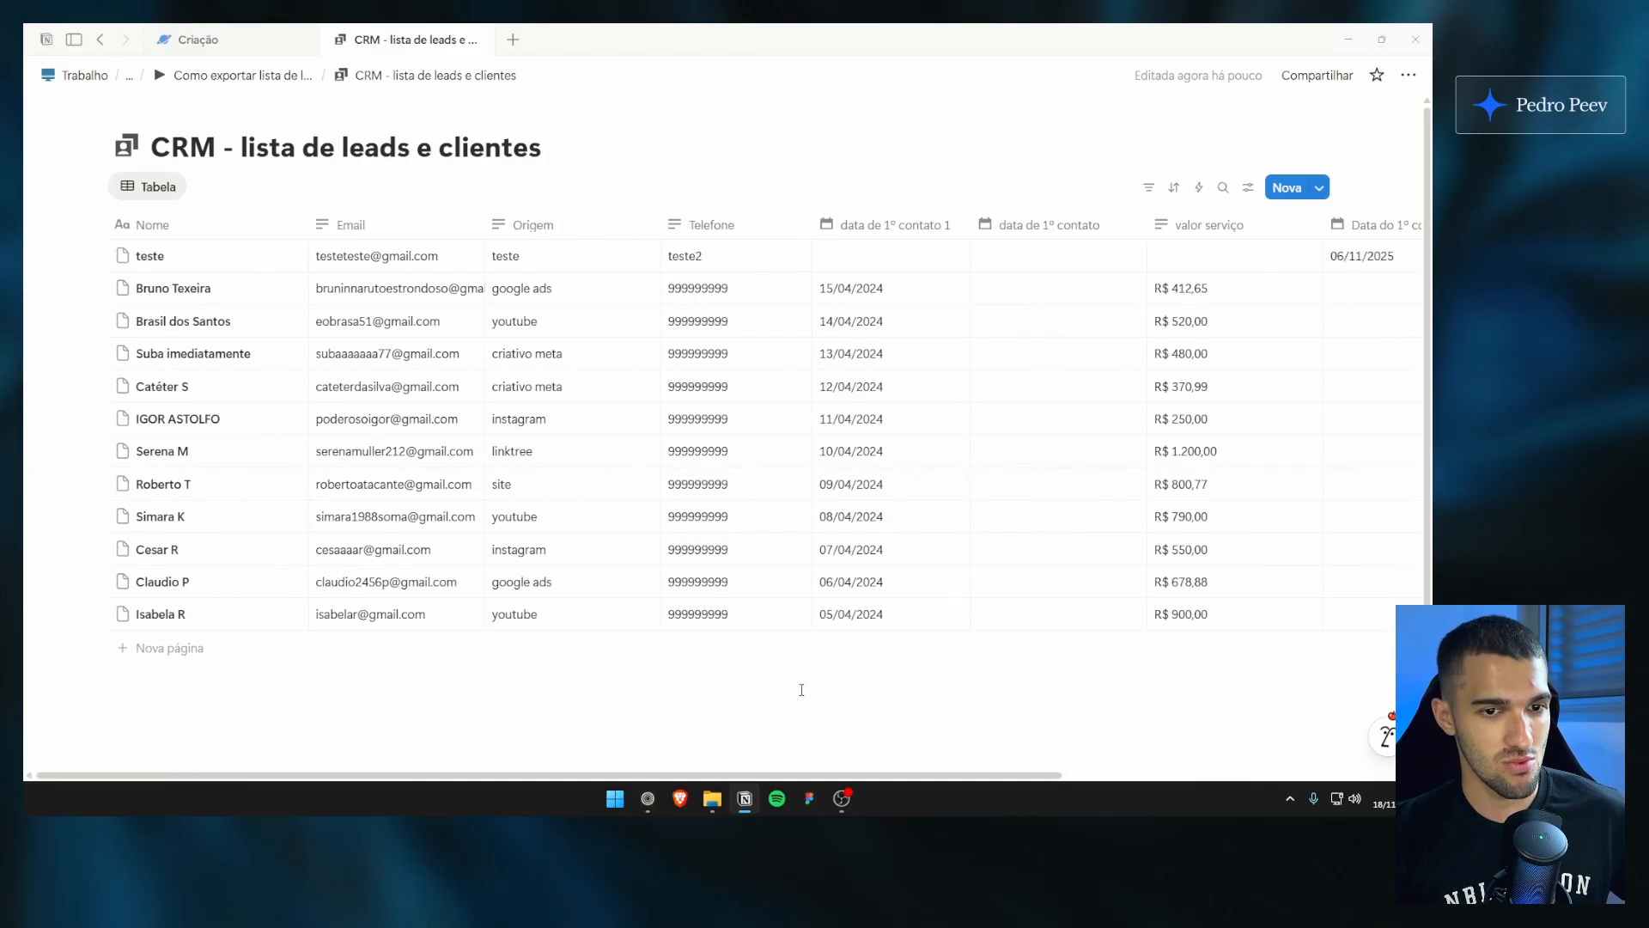
drag(791, 709, 656, 717)
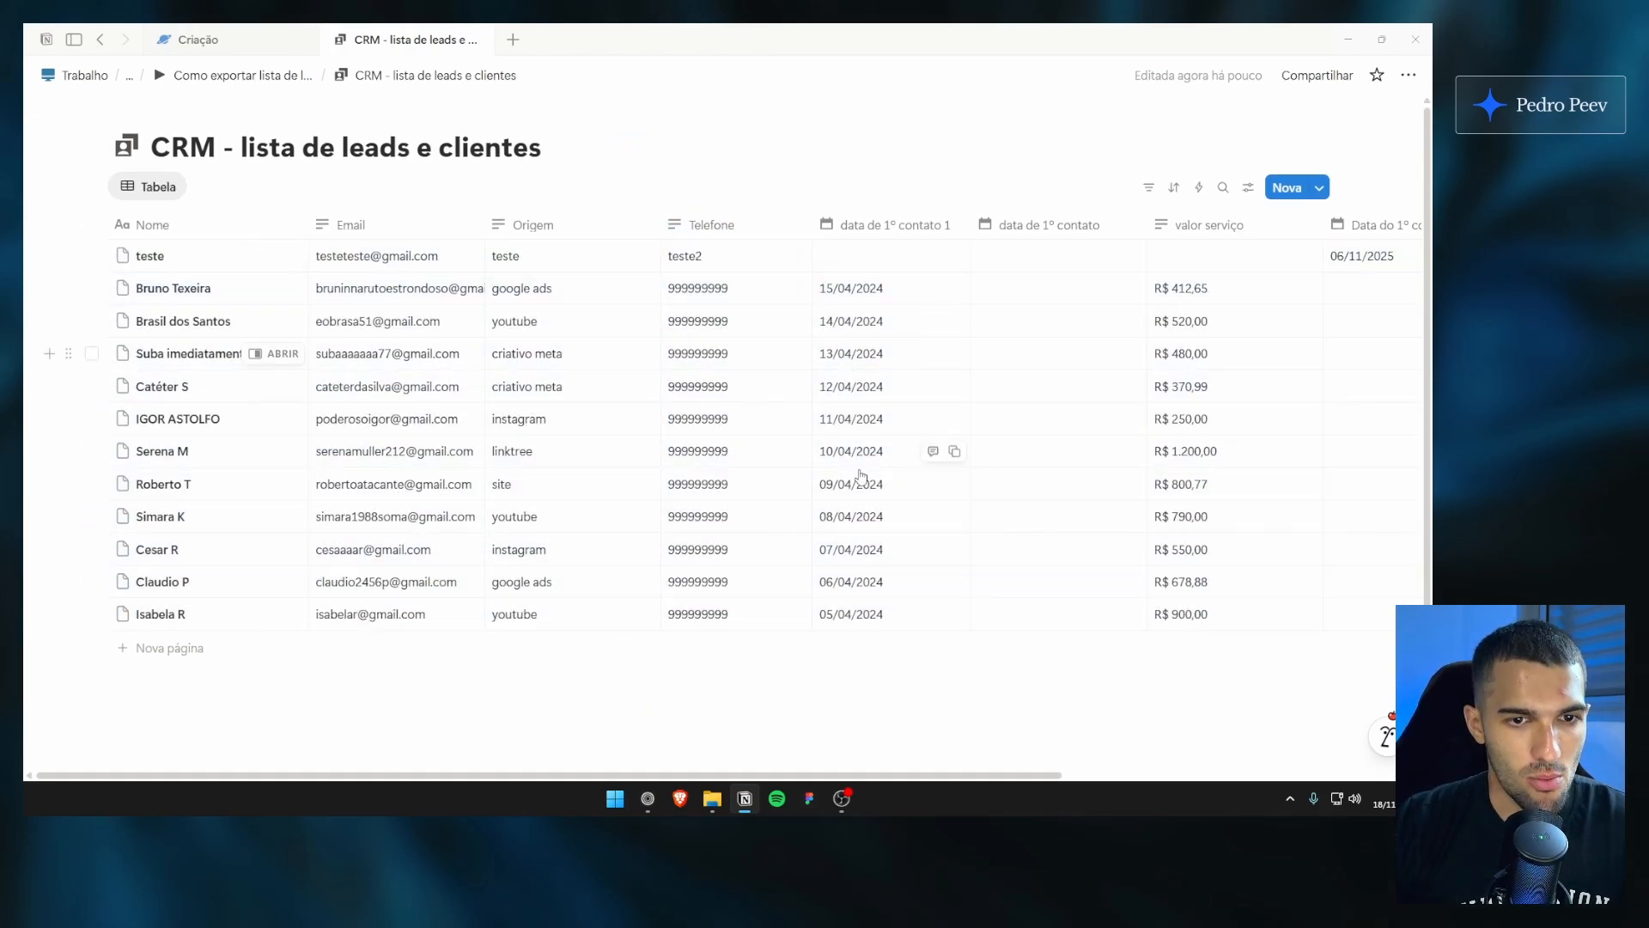
scroll(682, 645, down, 1)
scroll(683, 645, up, 1)
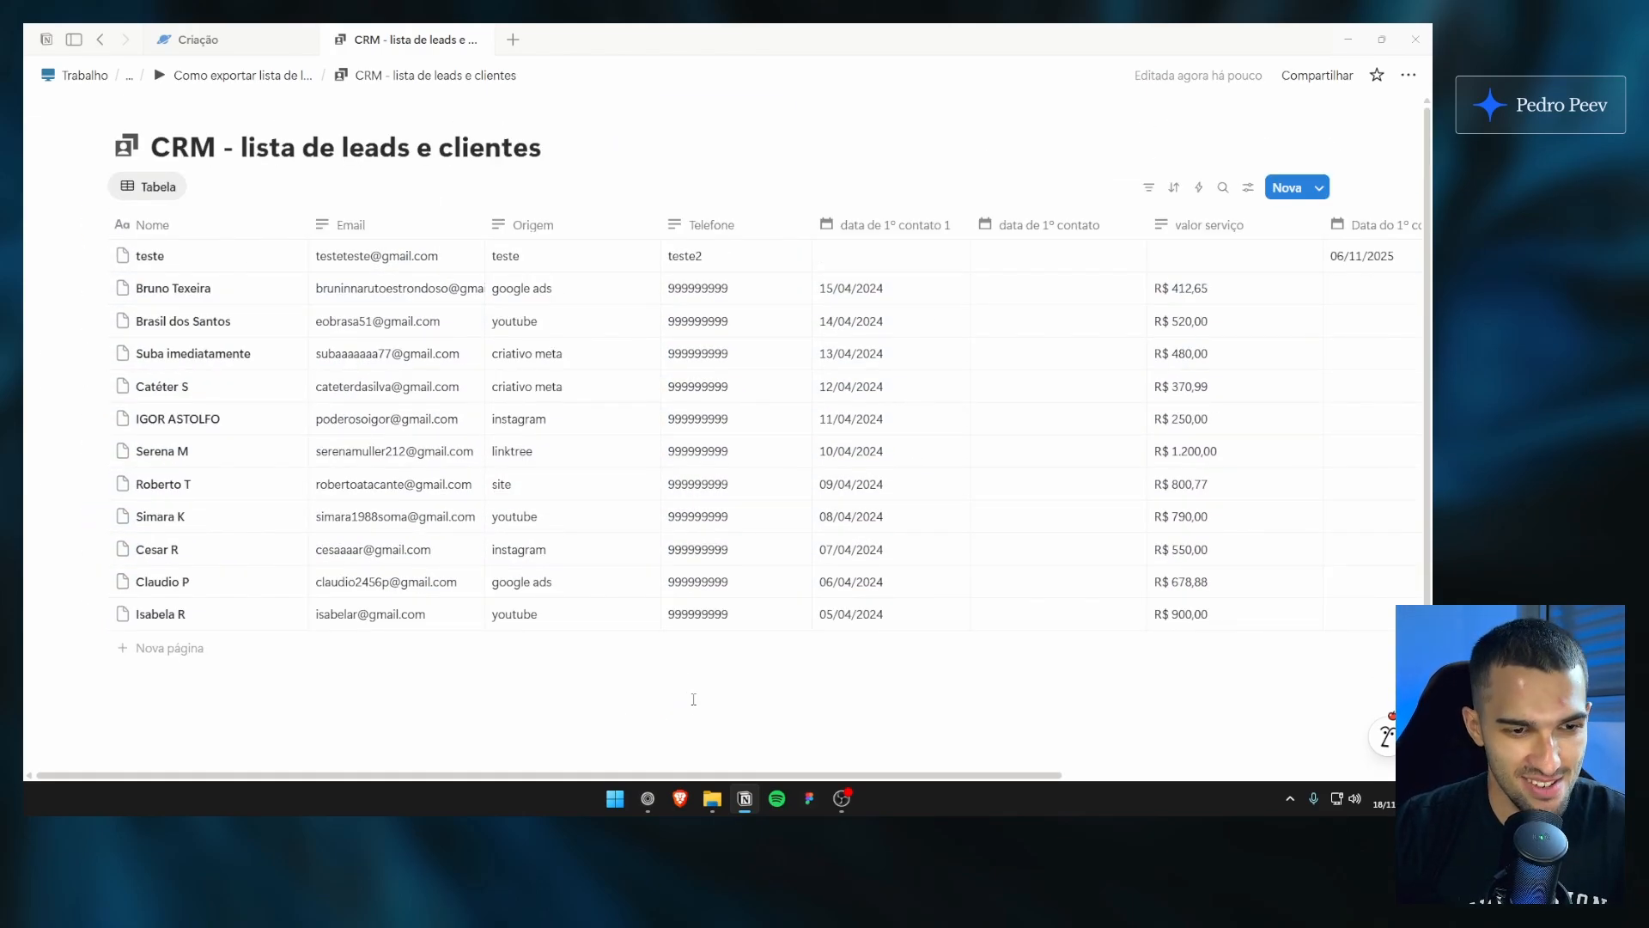
scroll(704, 721, down, 1)
scroll(705, 721, up, 1)
Step: In 'lista leads crm notion', select the first-contact dates in column E to compare with Notion
click(647, 797)
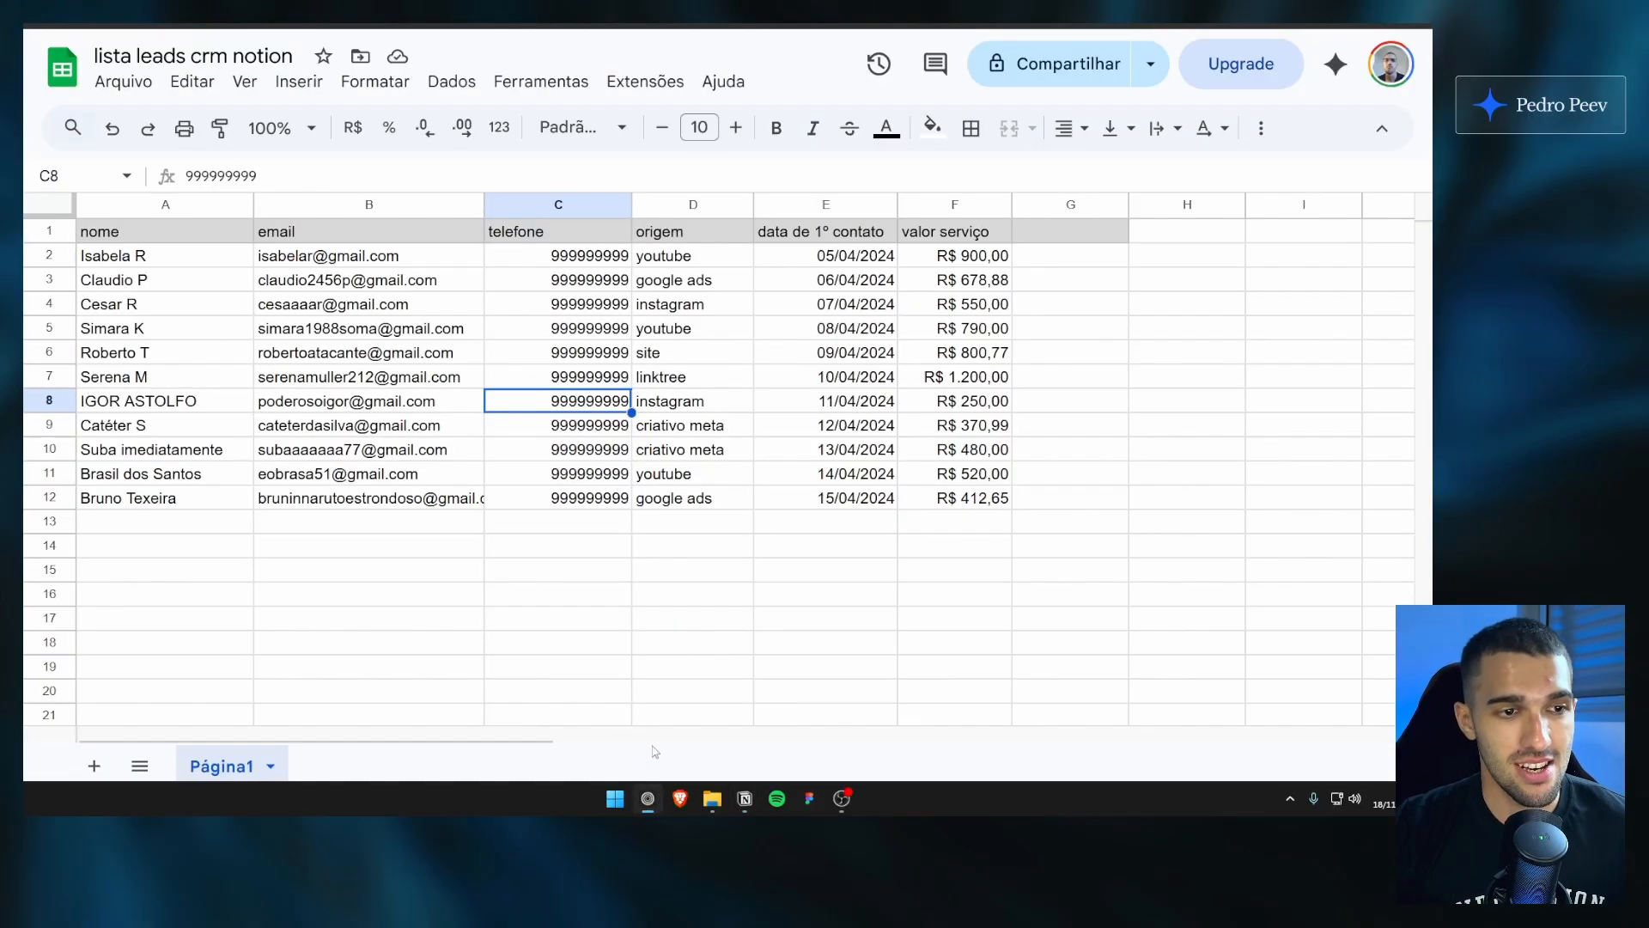
drag(835, 258, 829, 495)
click(831, 498)
drag(826, 258, 816, 354)
click(816, 354)
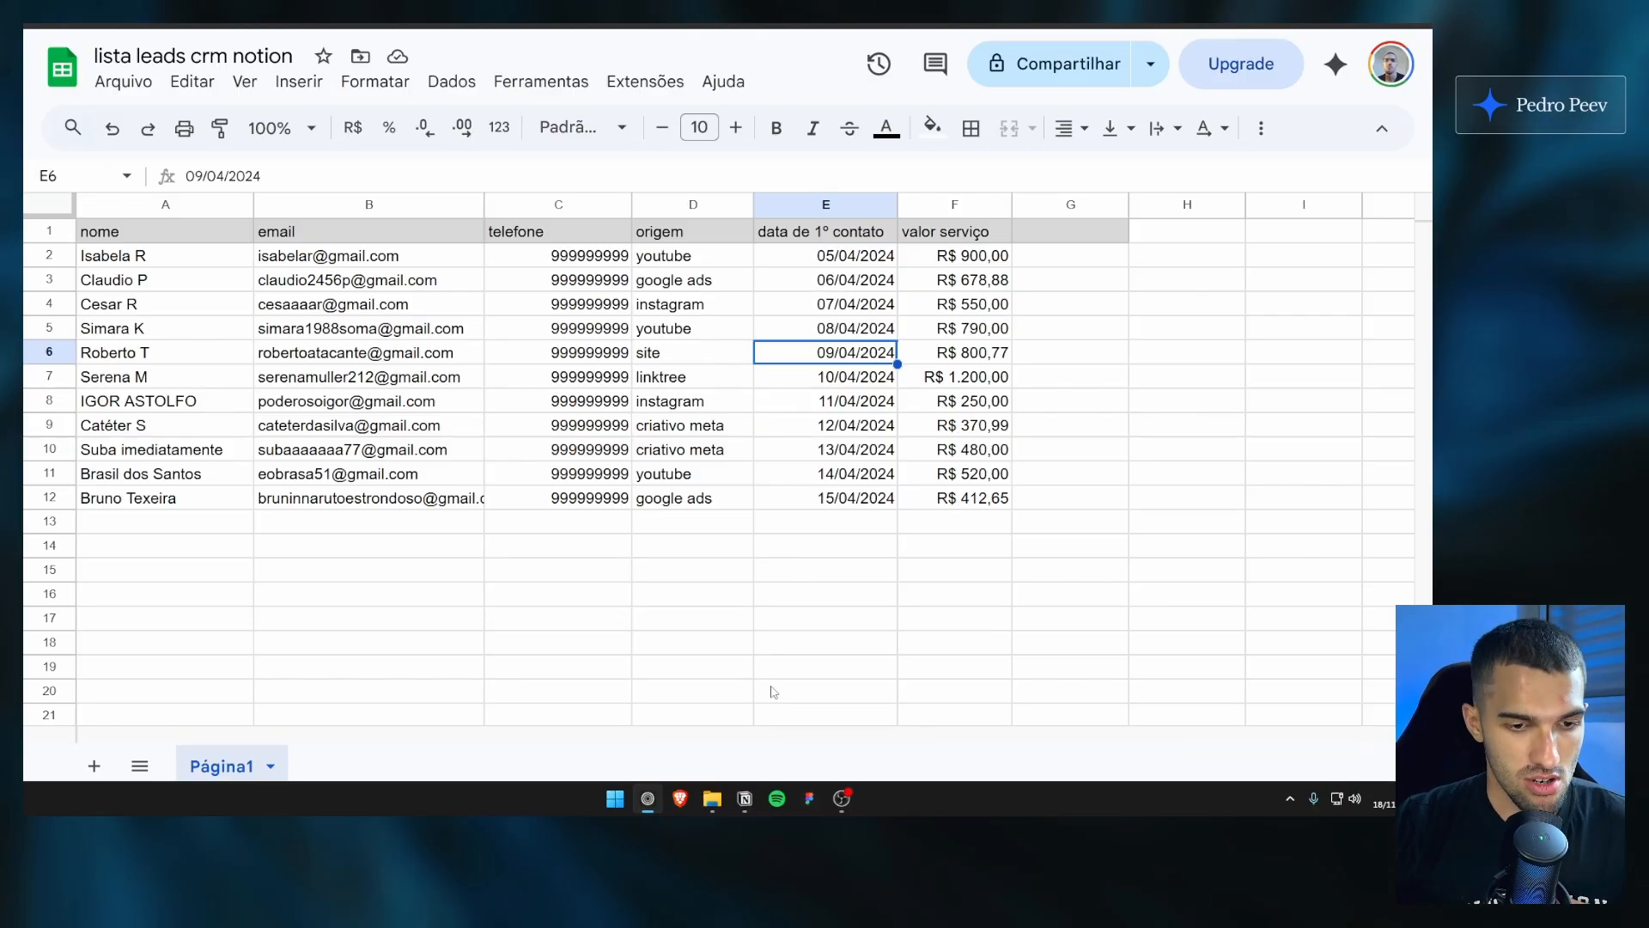
Step: Back in the Notion CRM table, delete the empty 'data de 1º contato' property
click(745, 798)
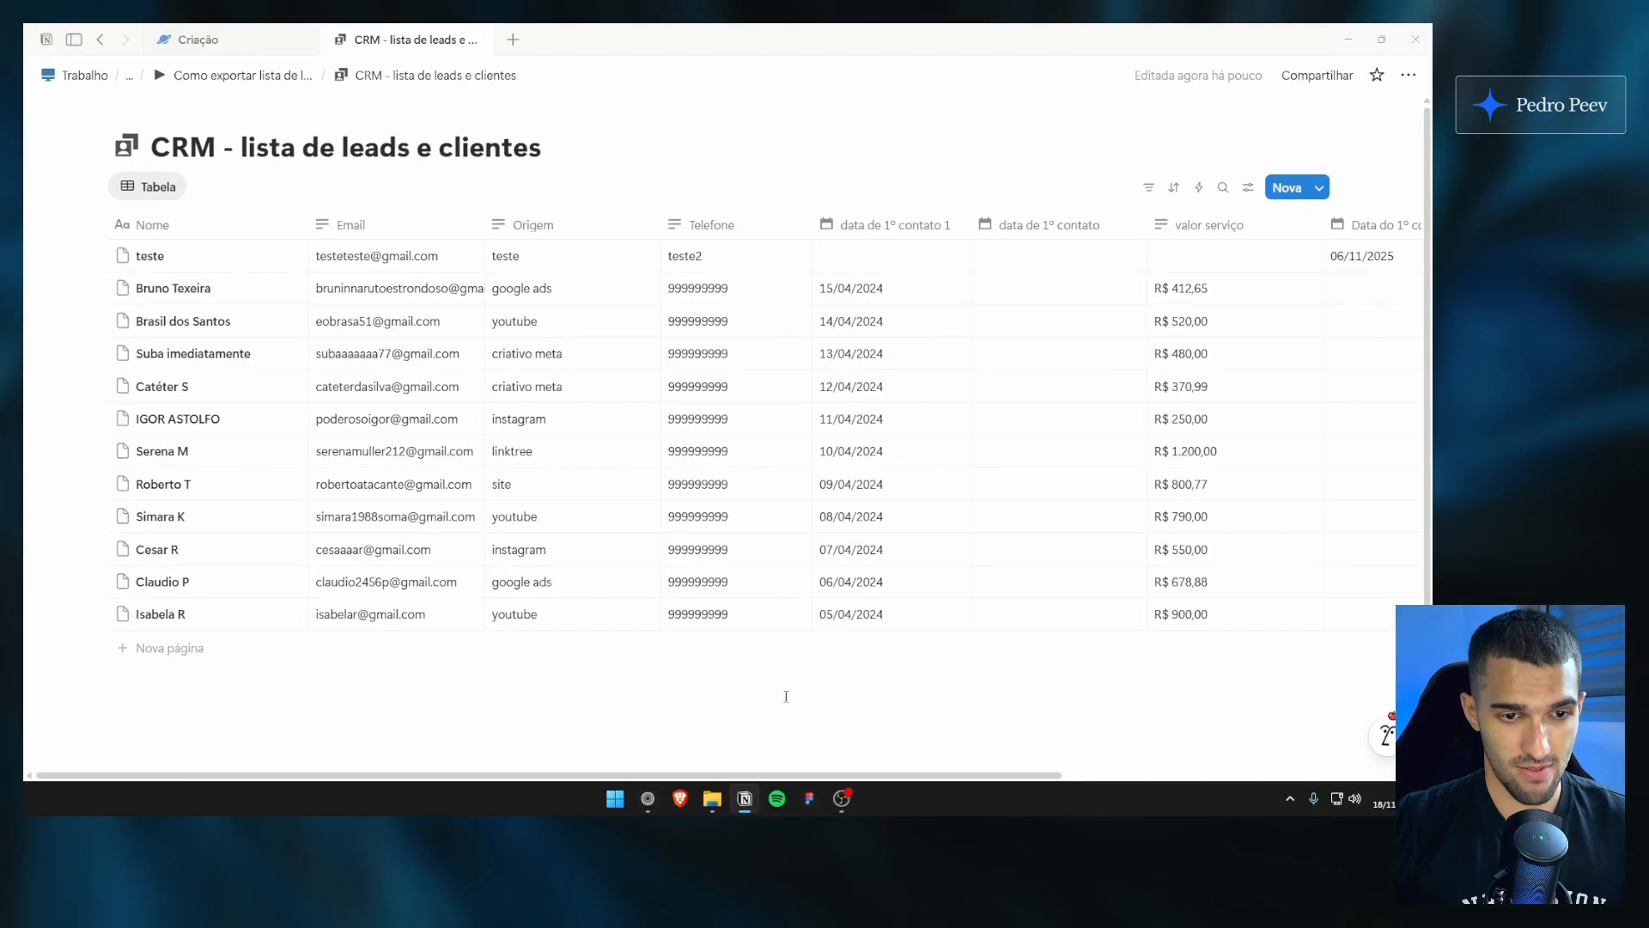
mouse_move(814, 695)
mouse_down()
mouse_move(813, 626)
mouse_move(829, 670)
mouse_up()
scroll(851, 636, down, 1)
scroll(795, 558, up, 1)
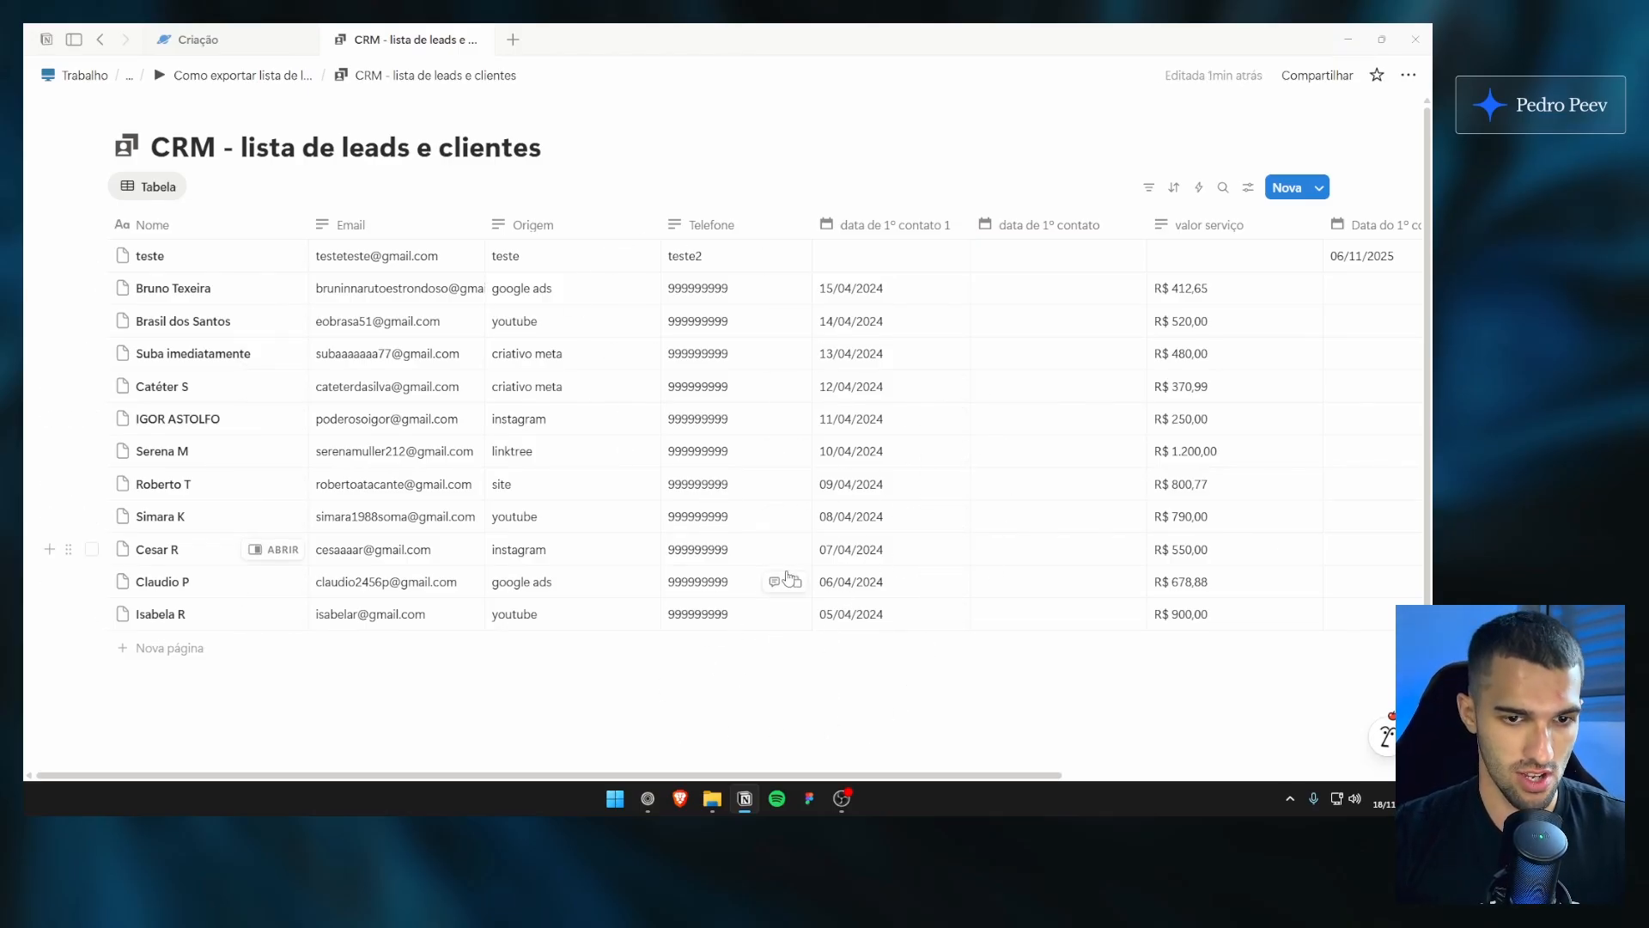
scroll(859, 386, right, 3)
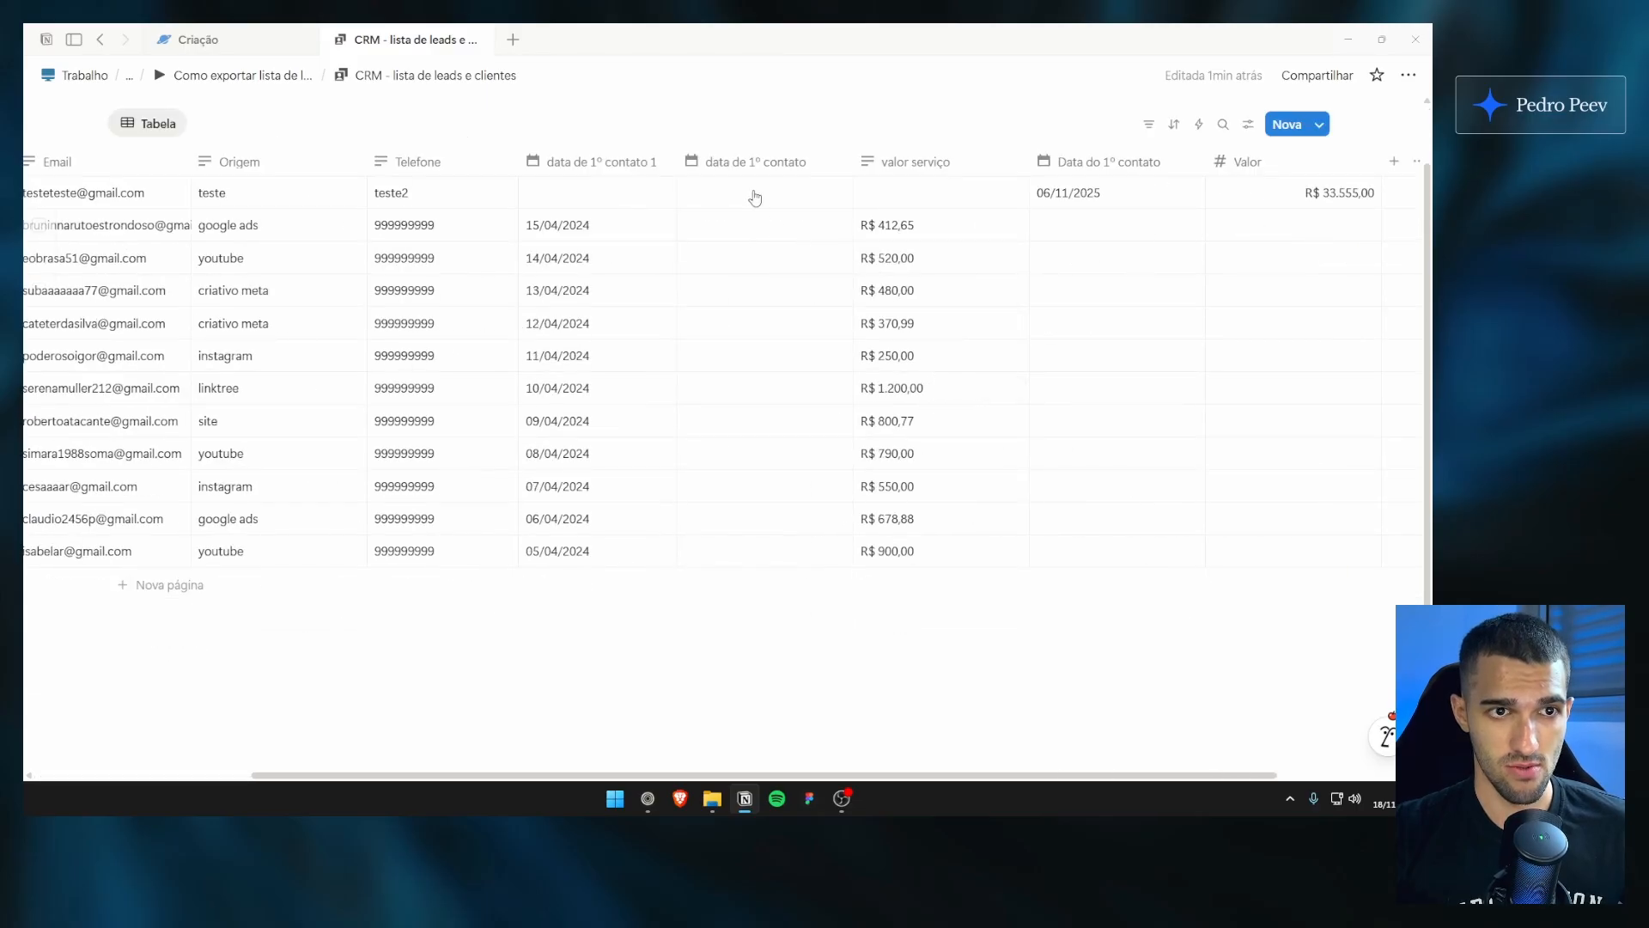
click(756, 225)
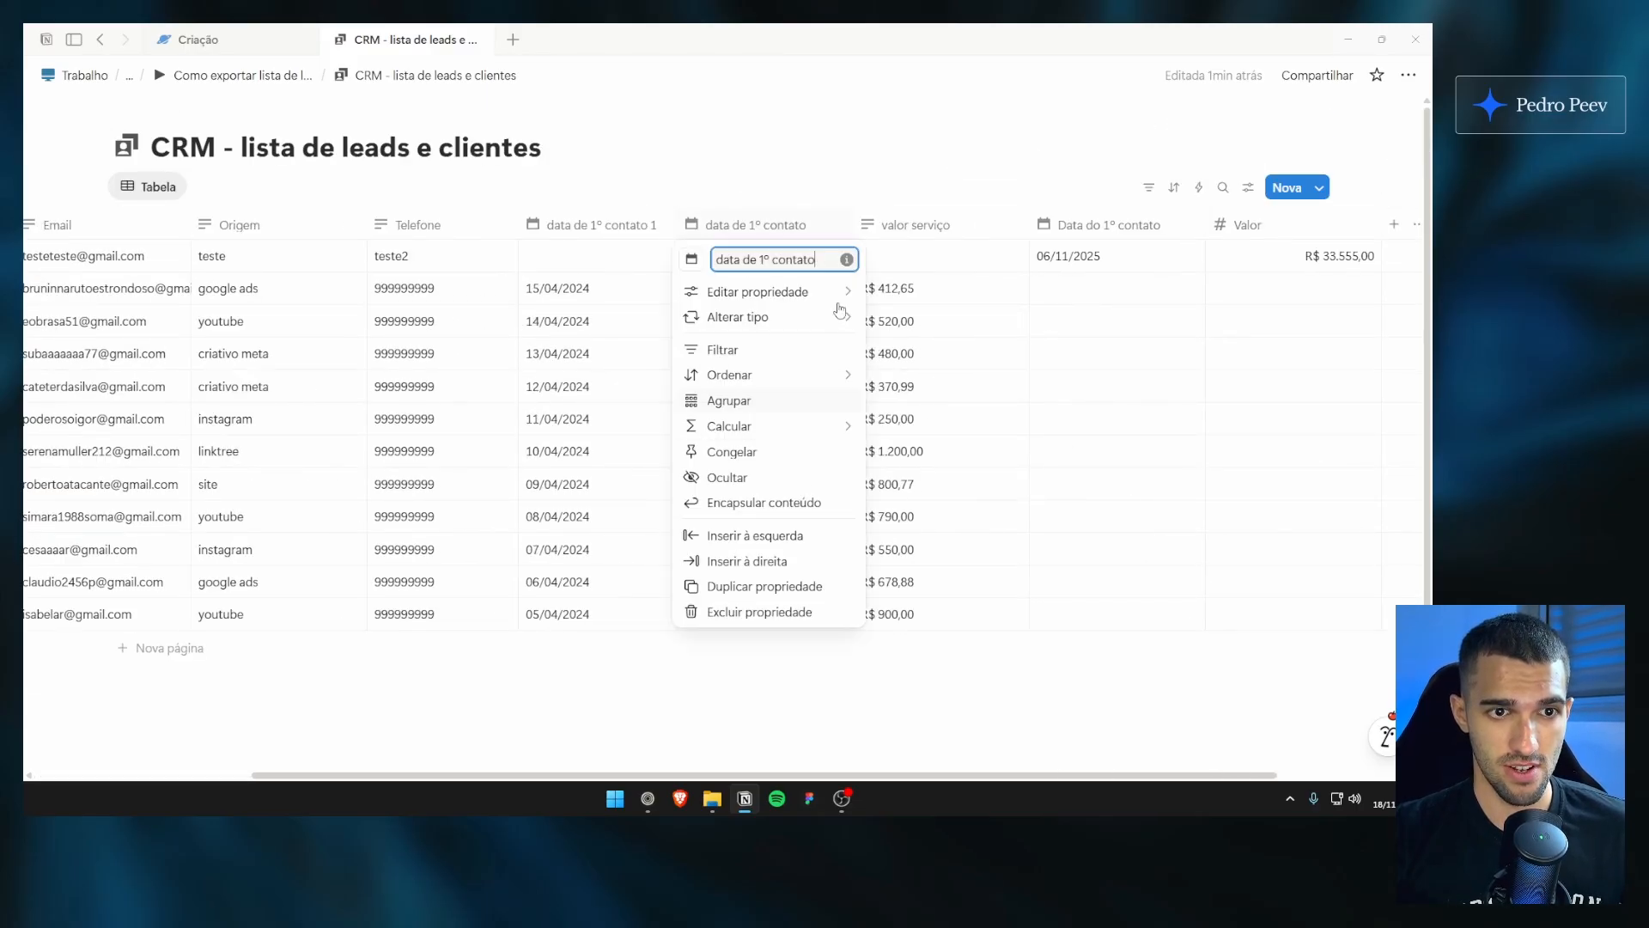
click(771, 612)
click(820, 434)
Step: Delete the 'Data do 1º contato' and 'Valor' properties as well
click(978, 227)
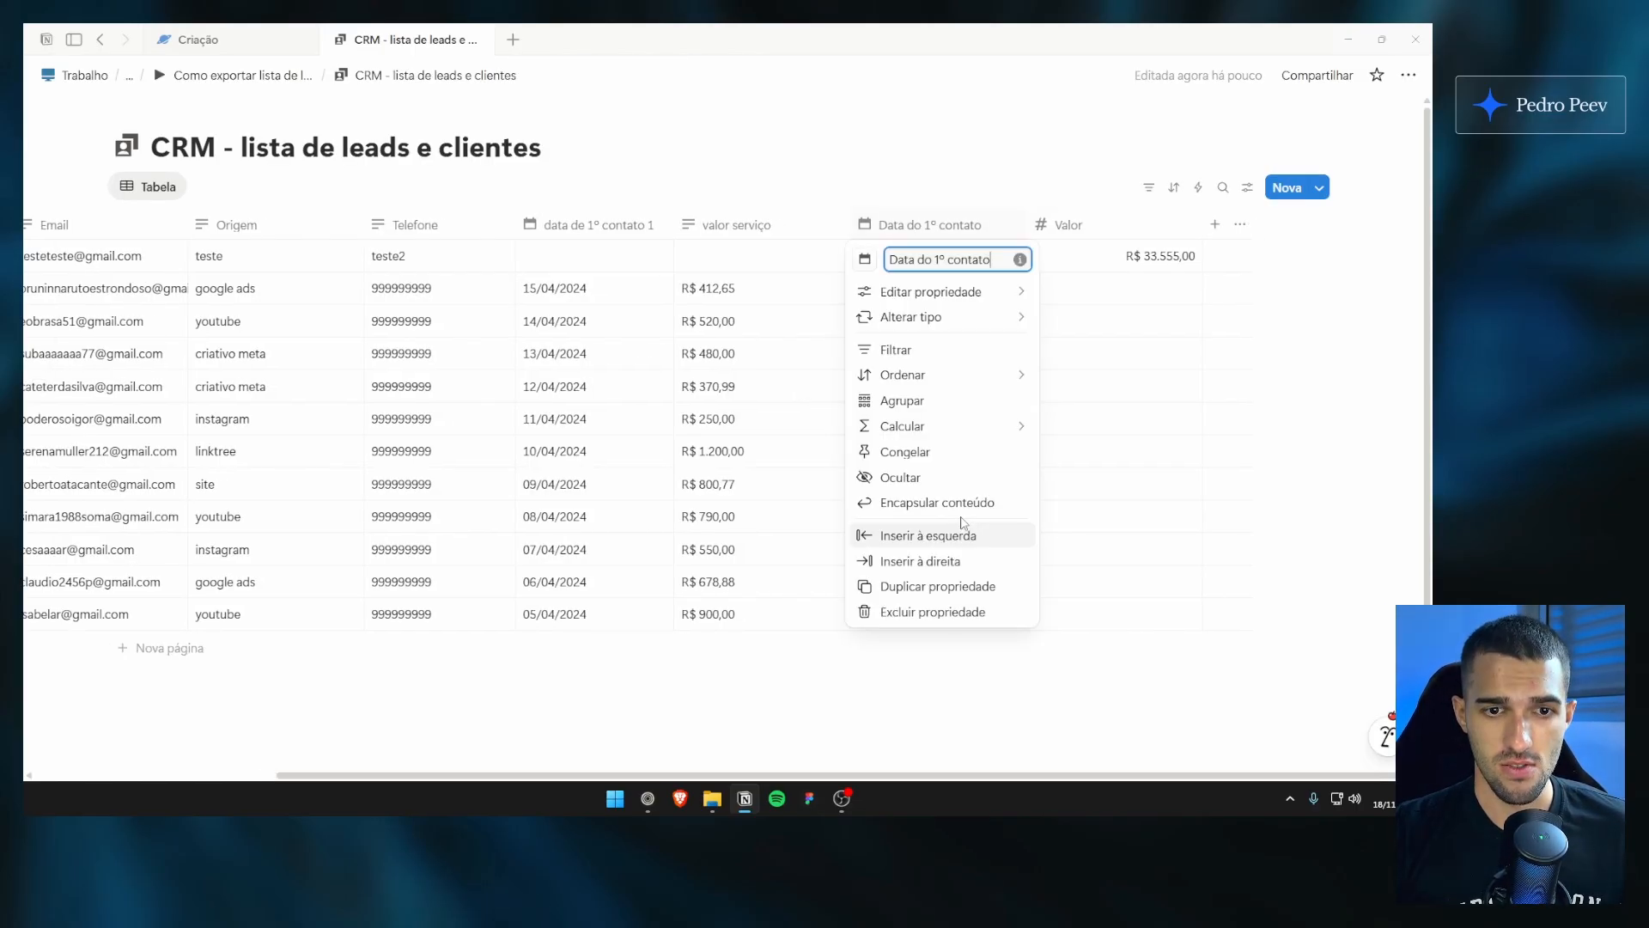
click(927, 612)
click(858, 435)
click(1101, 227)
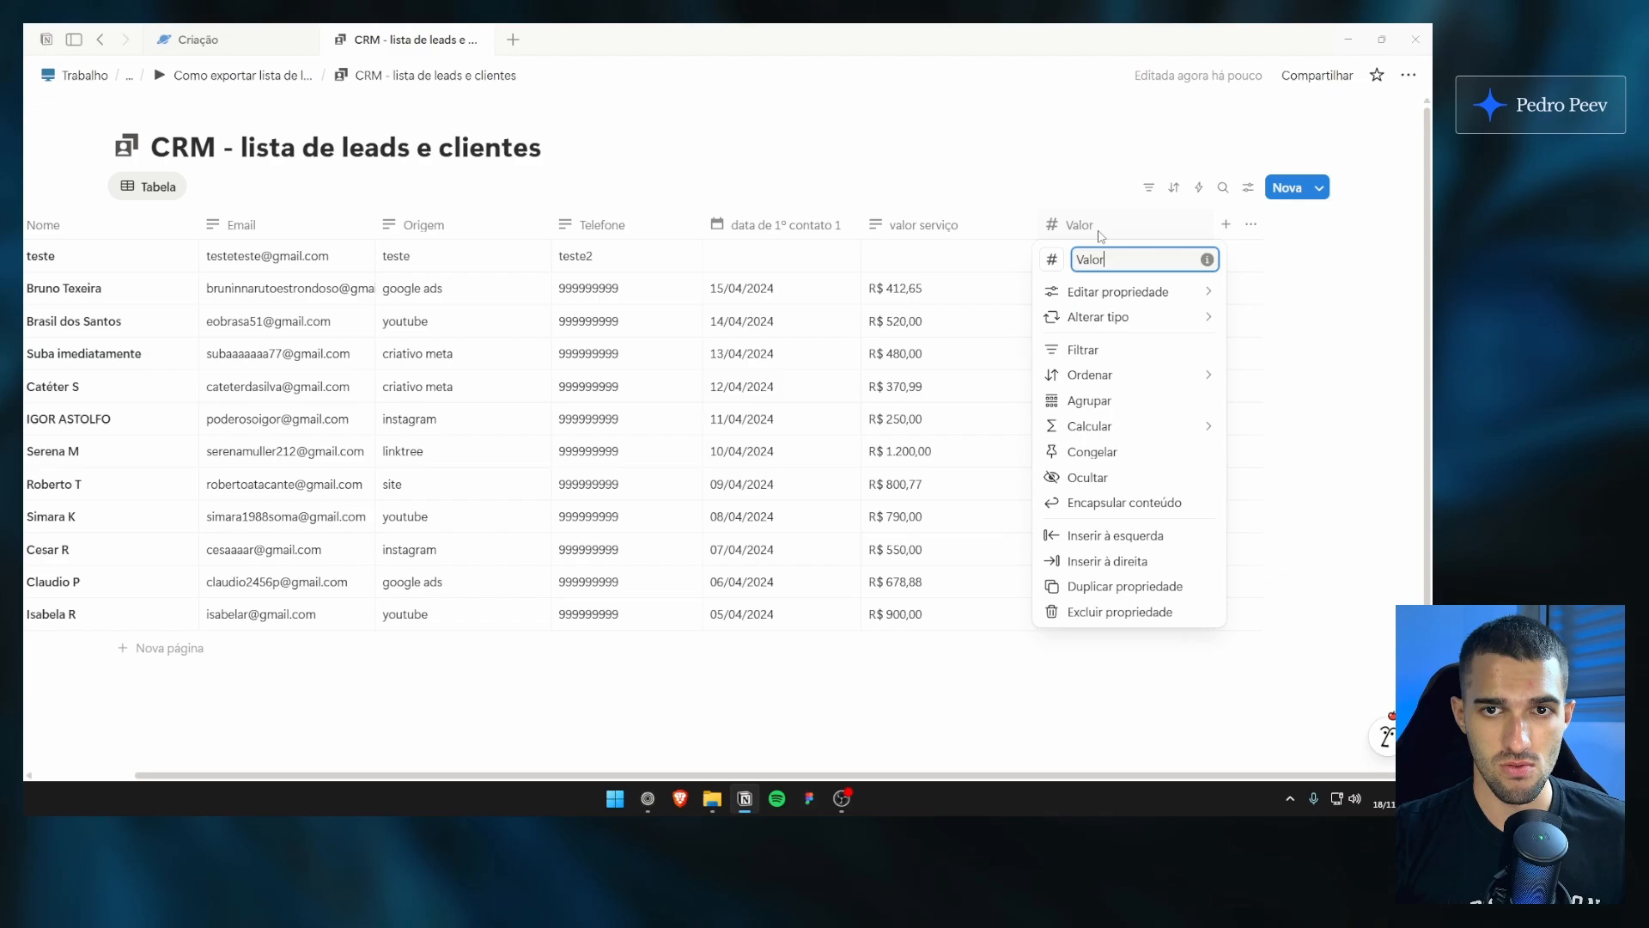
click(1120, 612)
click(850, 435)
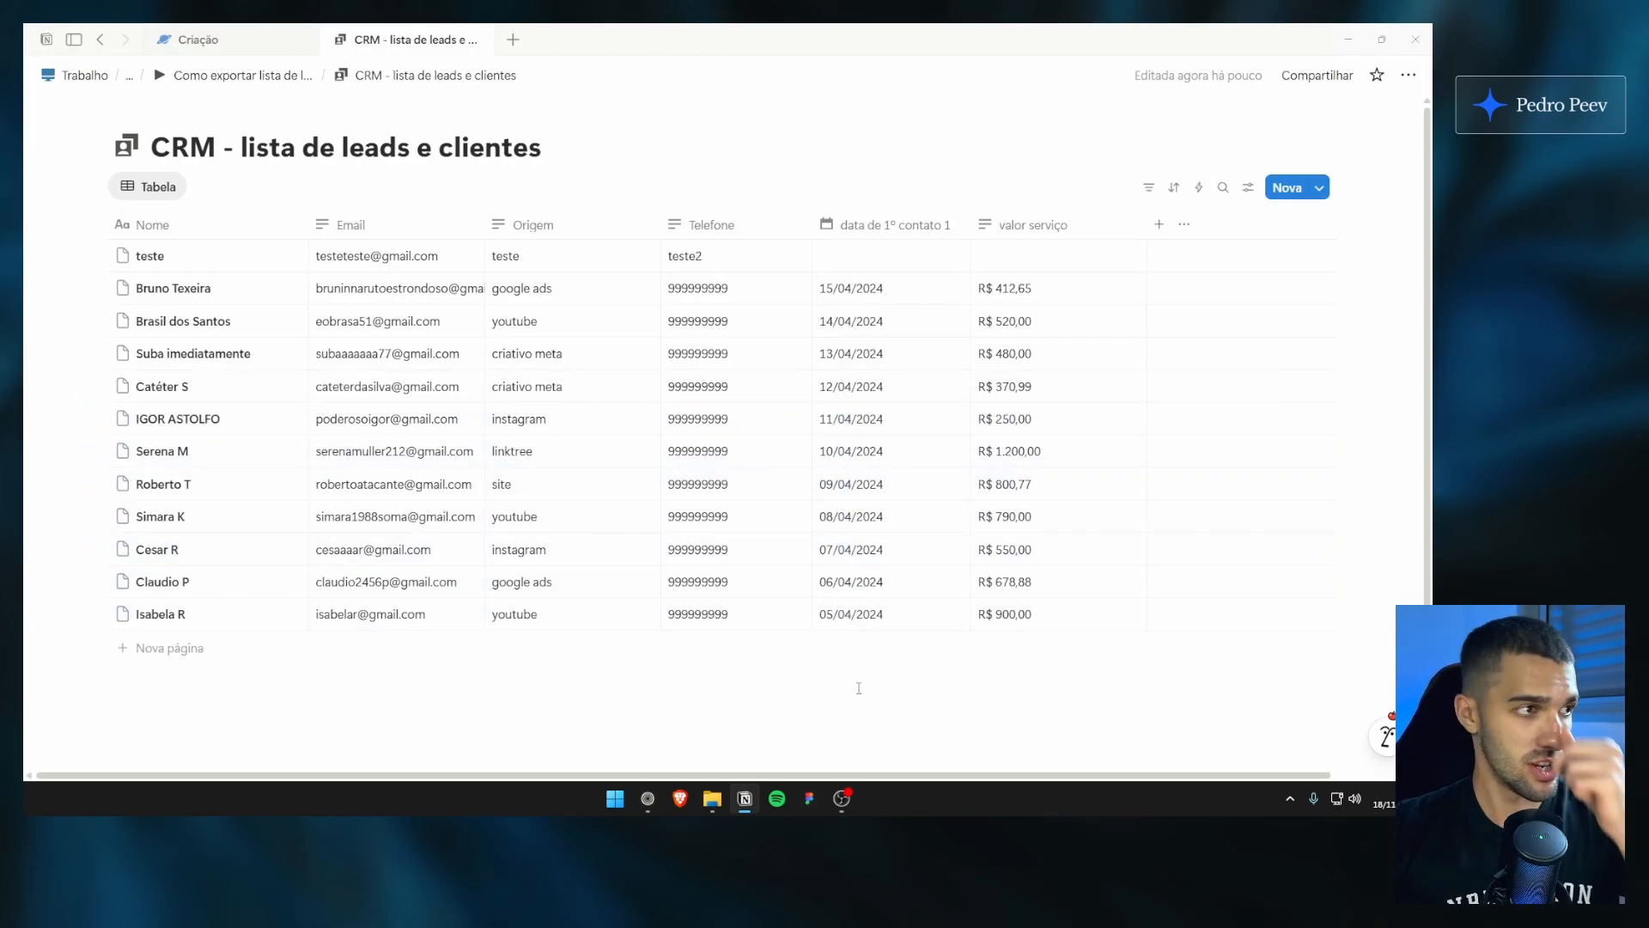
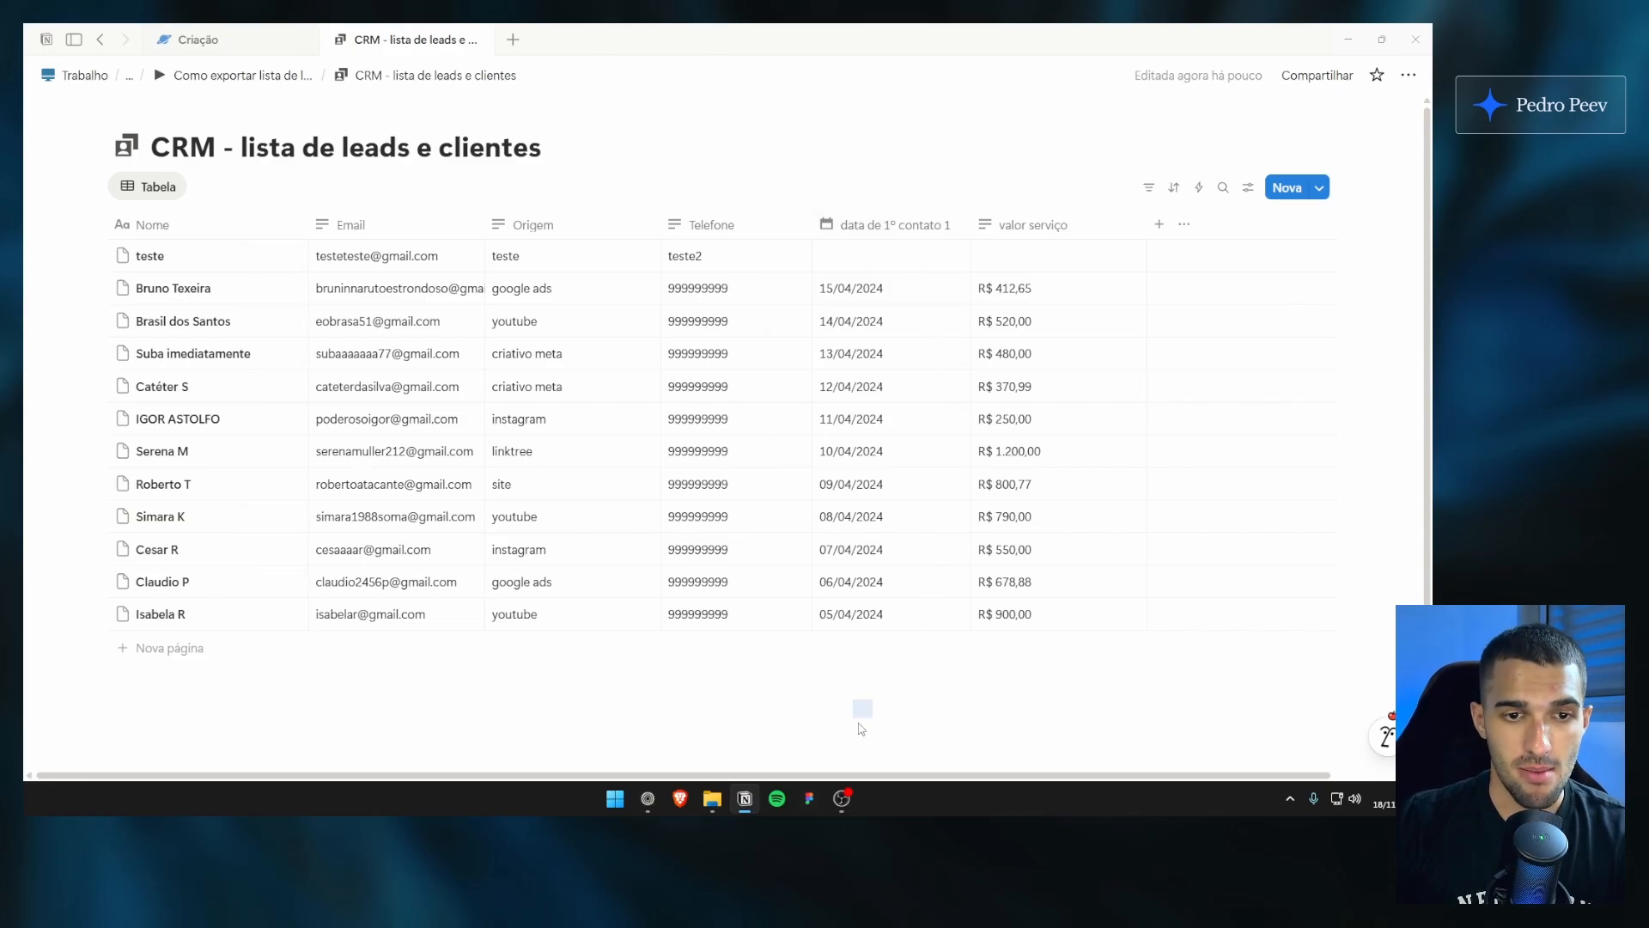
Step: Open the database page options and dismiss them without changes
mouse_move(858, 723)
mouse_down()
mouse_move(842, 529)
mouse_move(870, 703)
mouse_up()
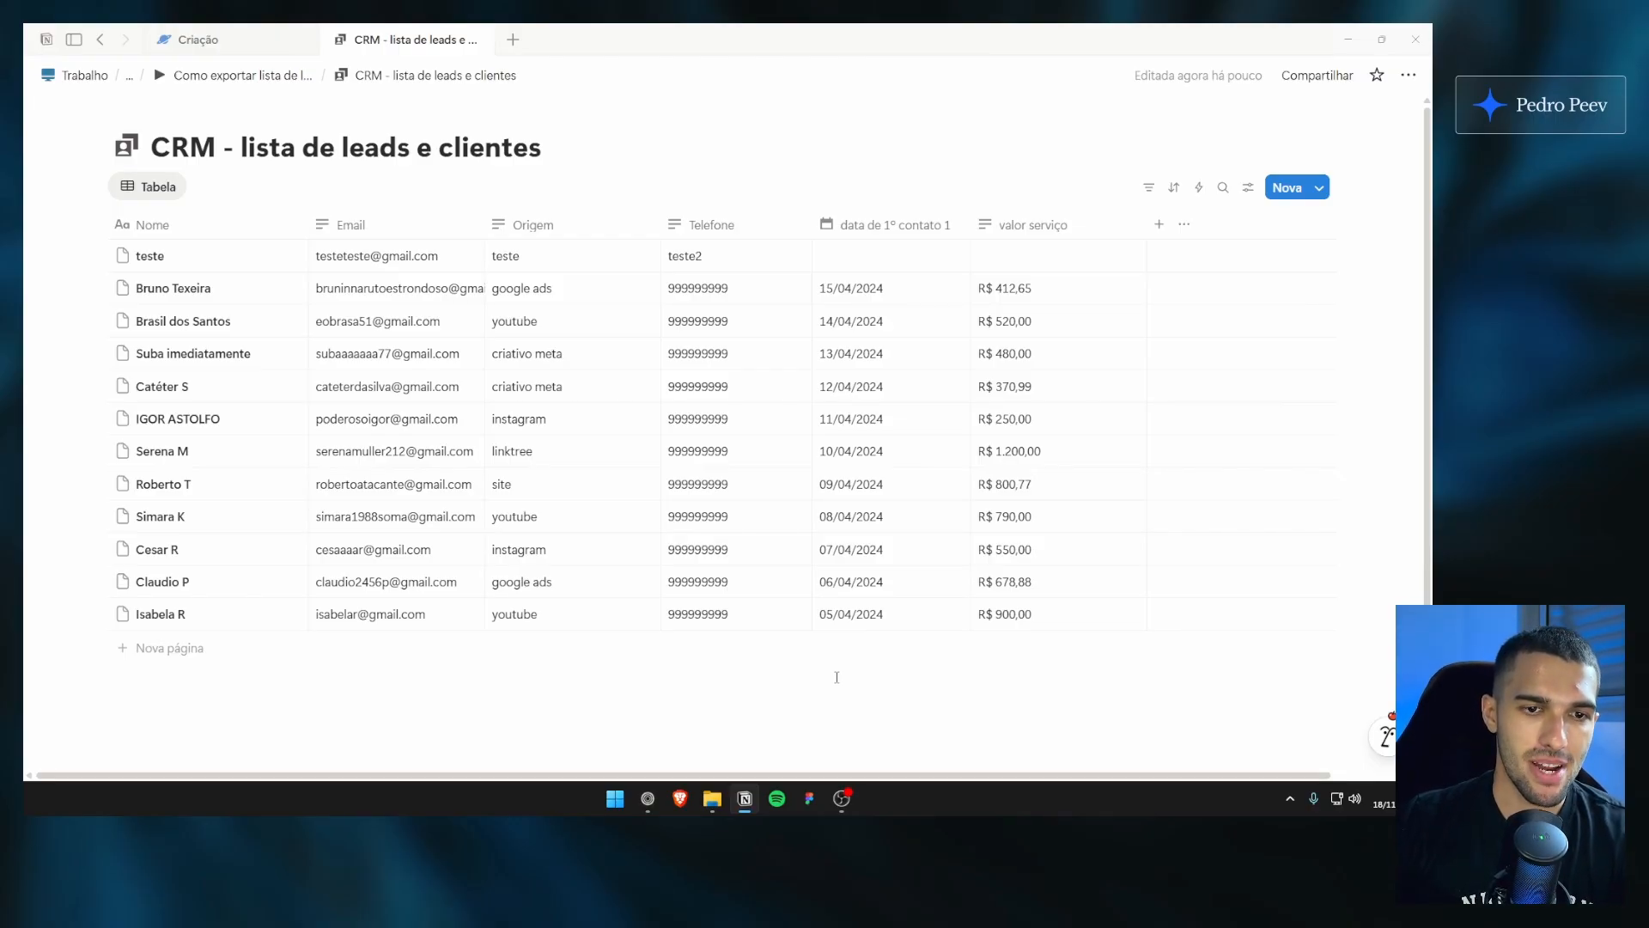
click(1409, 75)
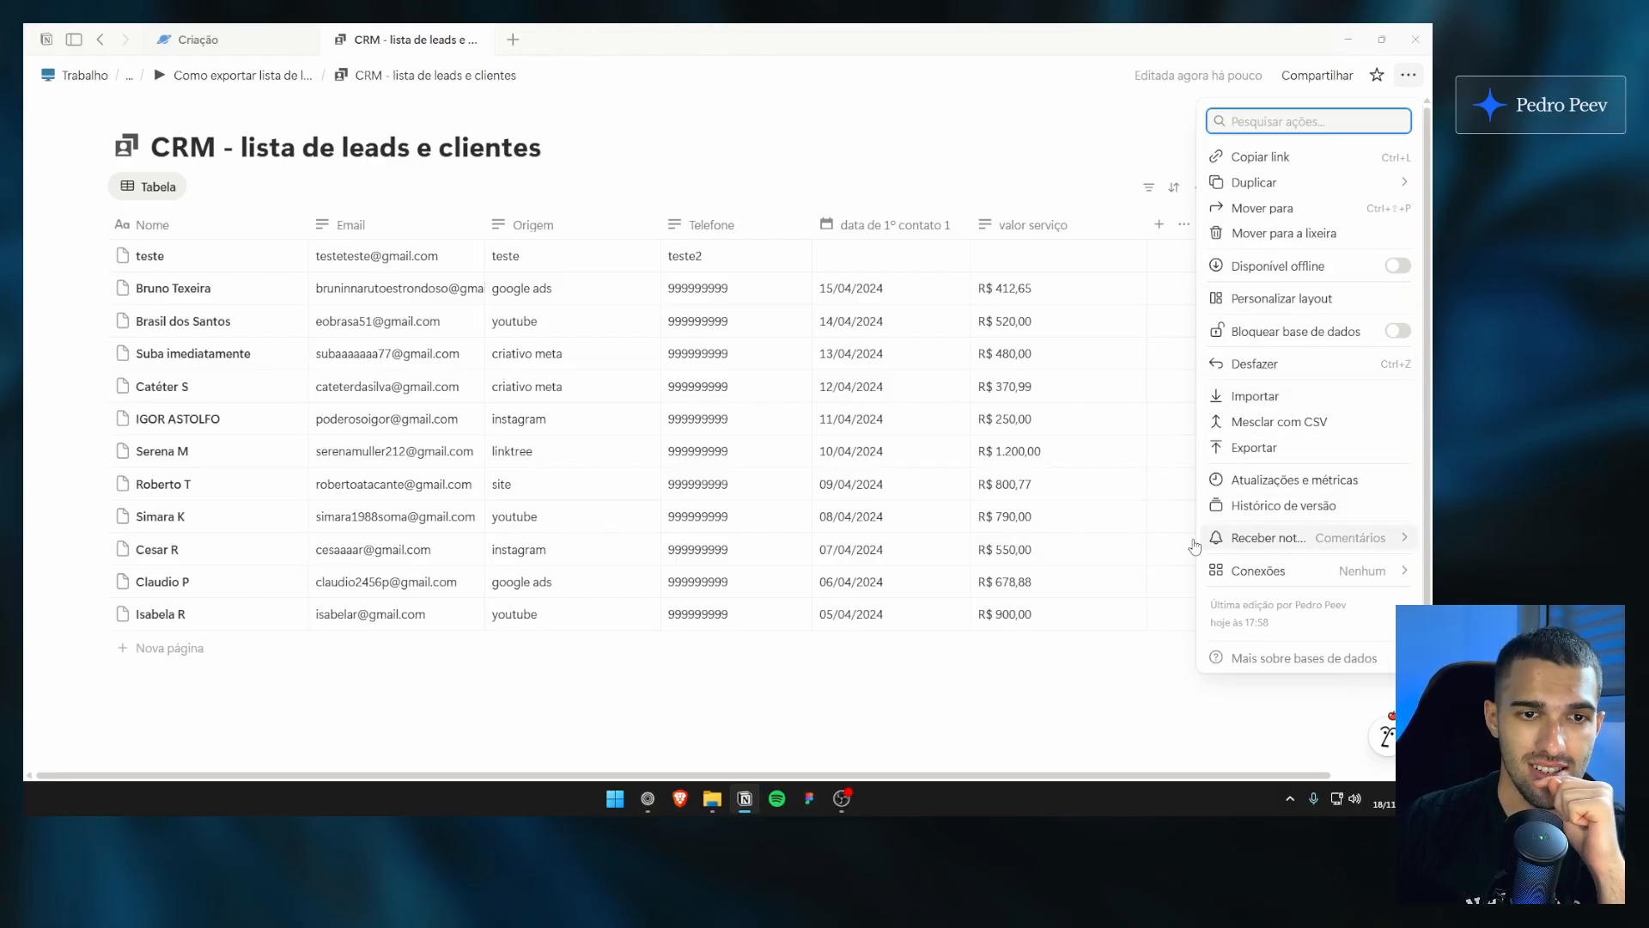
click(969, 654)
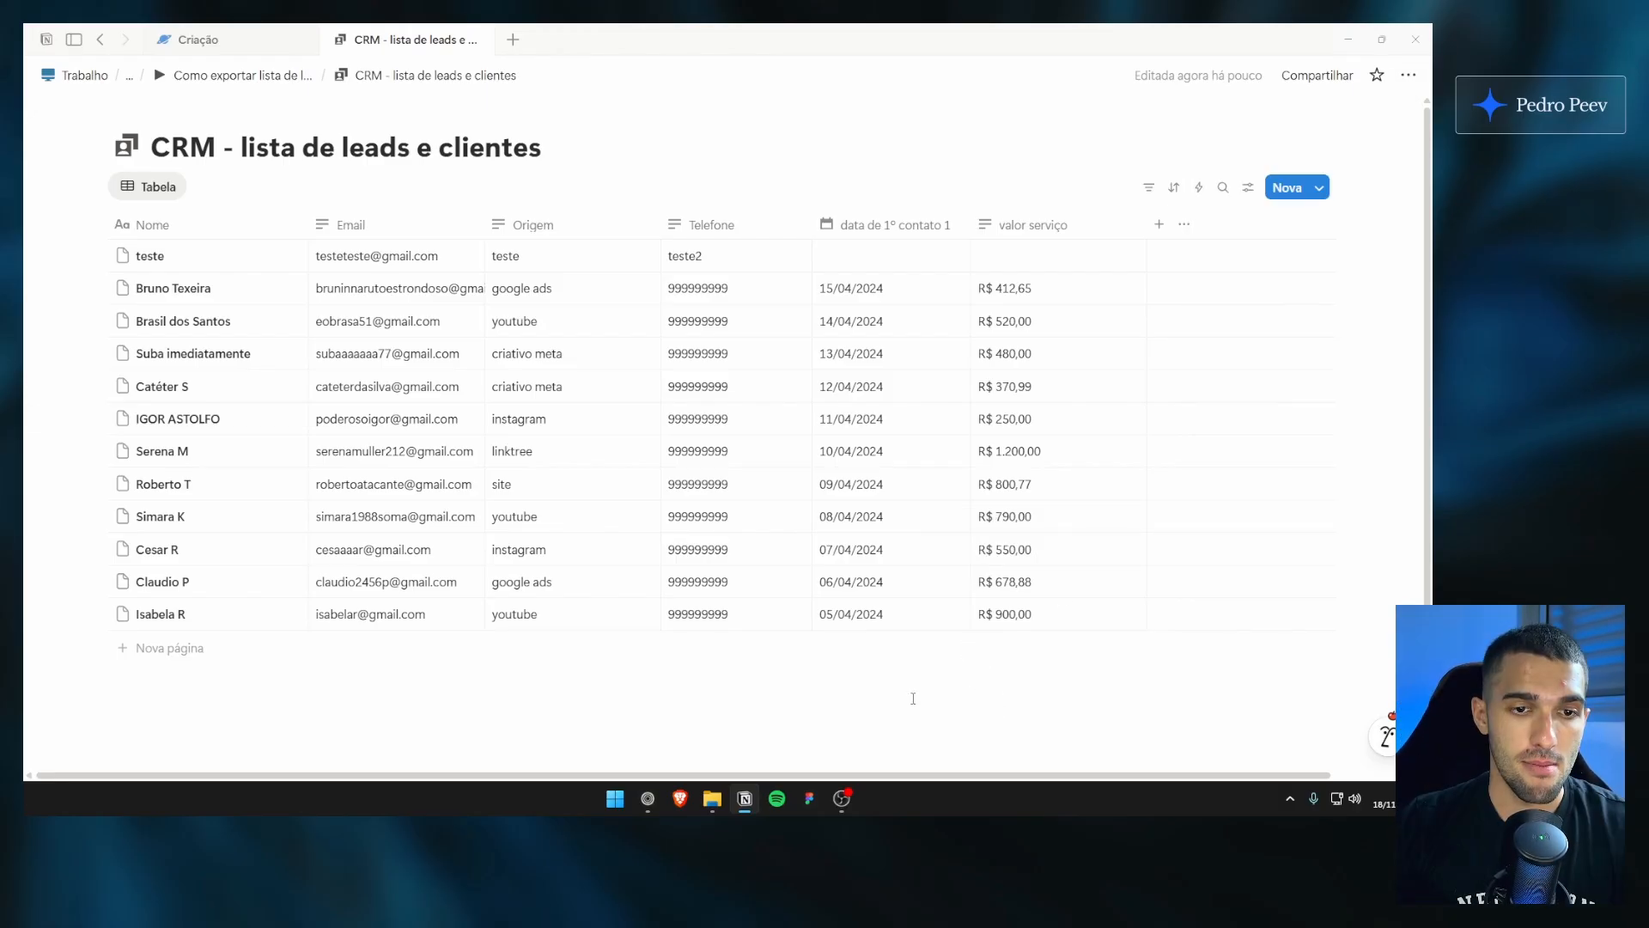
drag(913, 698, 866, 693)
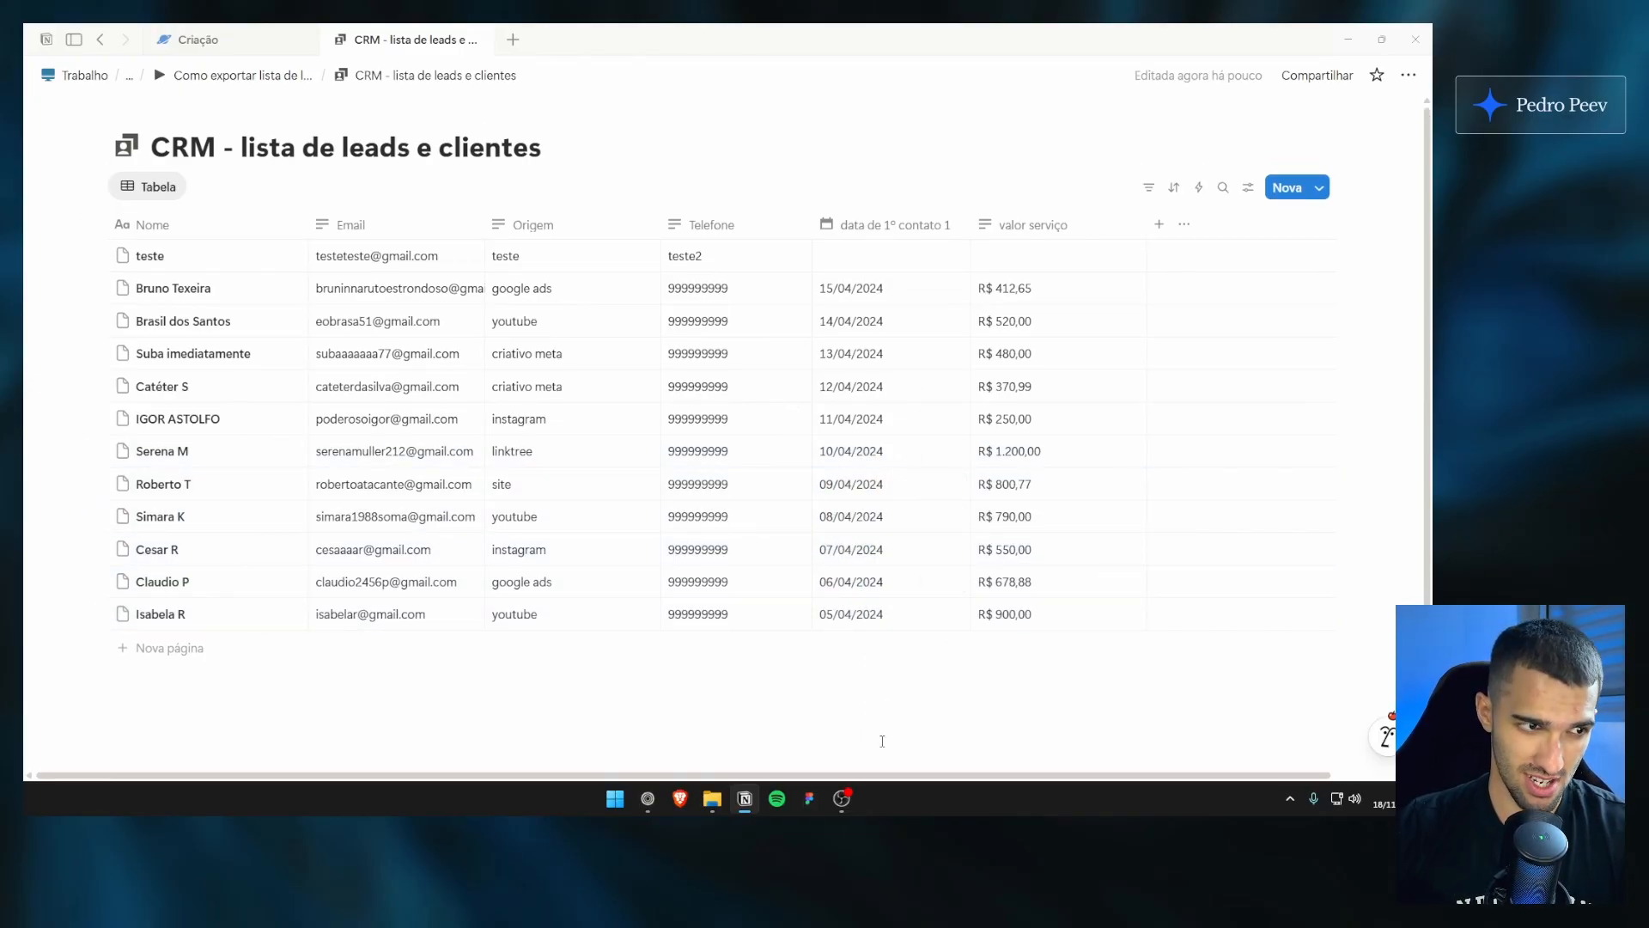
Step: Make 'valor serviço' a Number property in Real (R$) format, then briefly check the spreadsheet
click(894, 225)
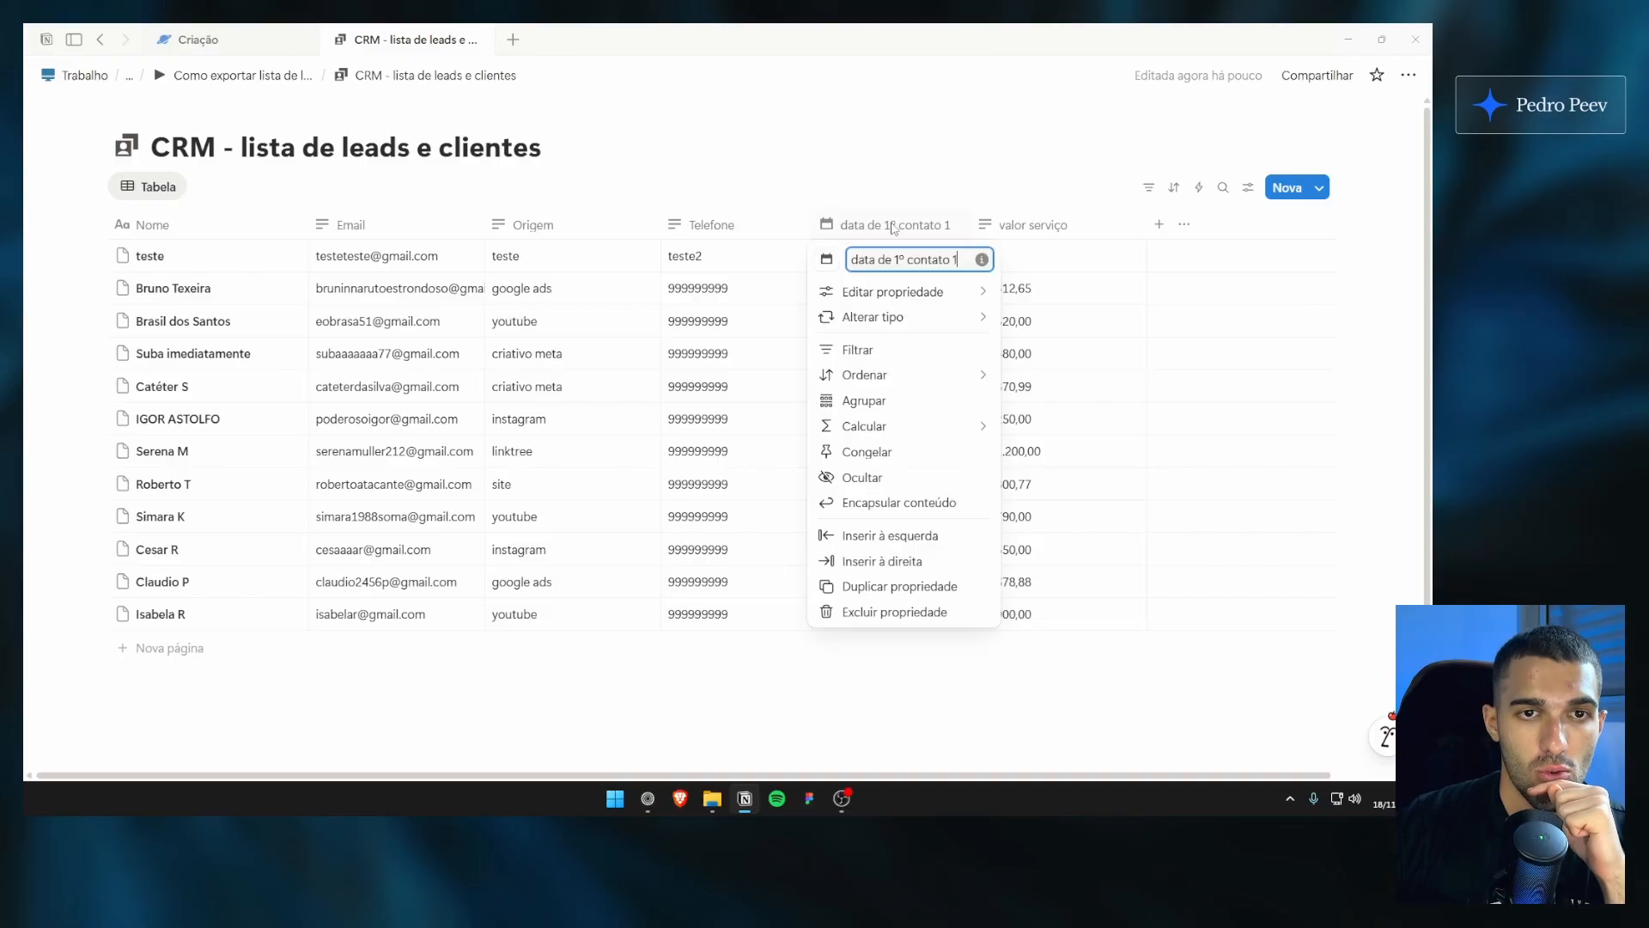
click(1053, 225)
click(1053, 225)
mouse_move(1117, 289)
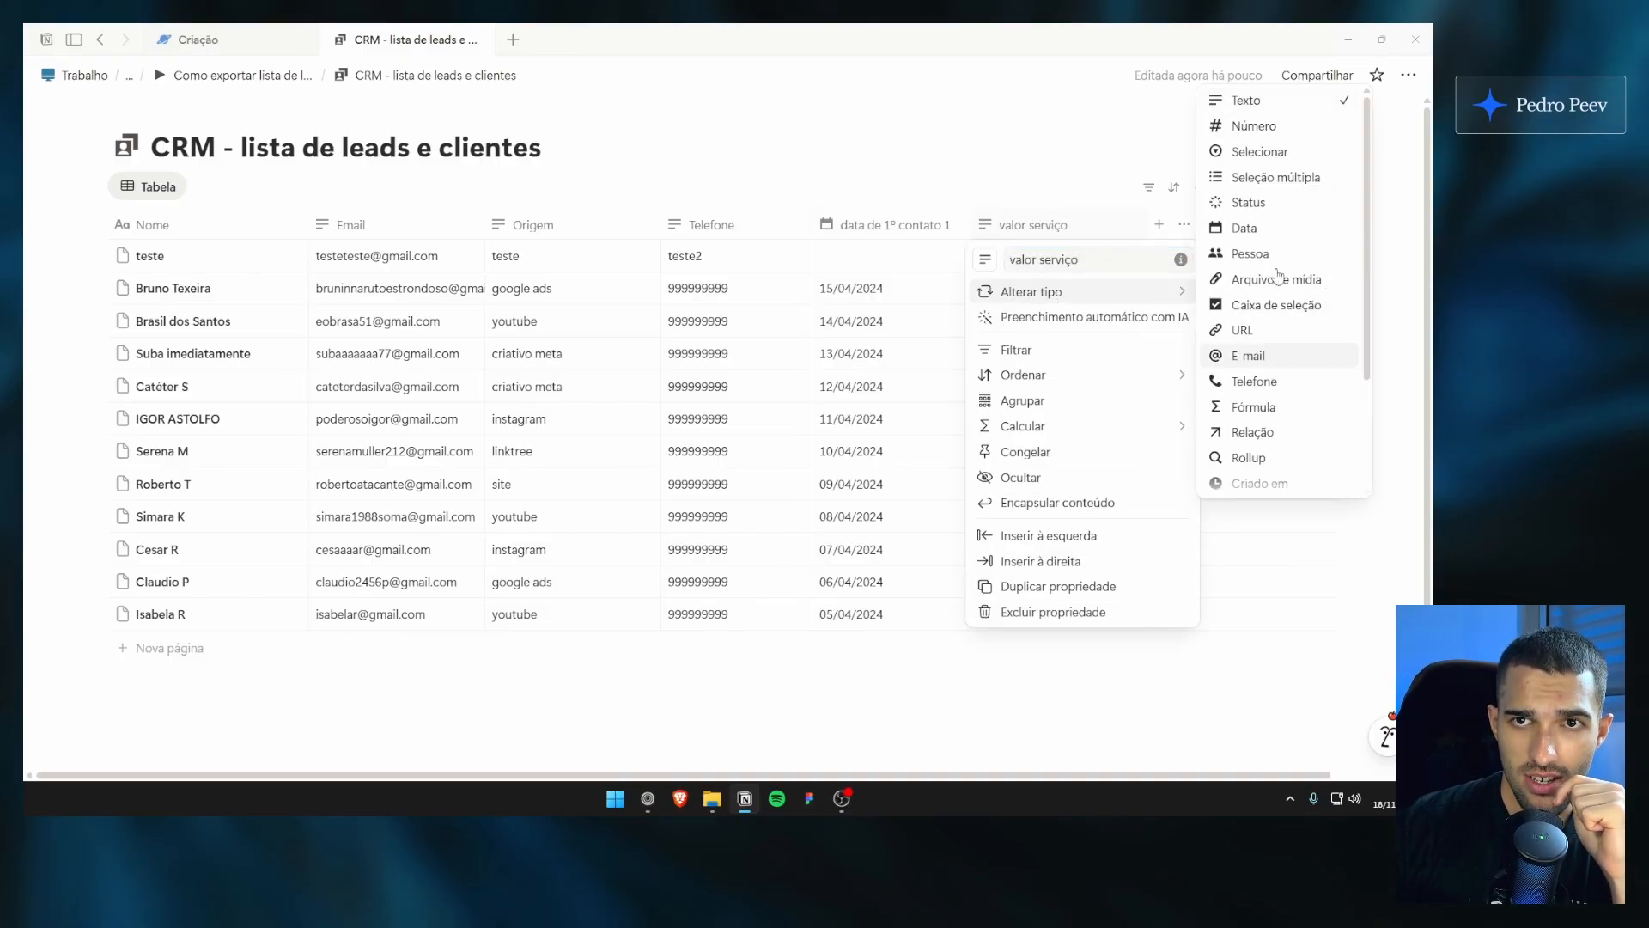
click(1263, 127)
click(1091, 227)
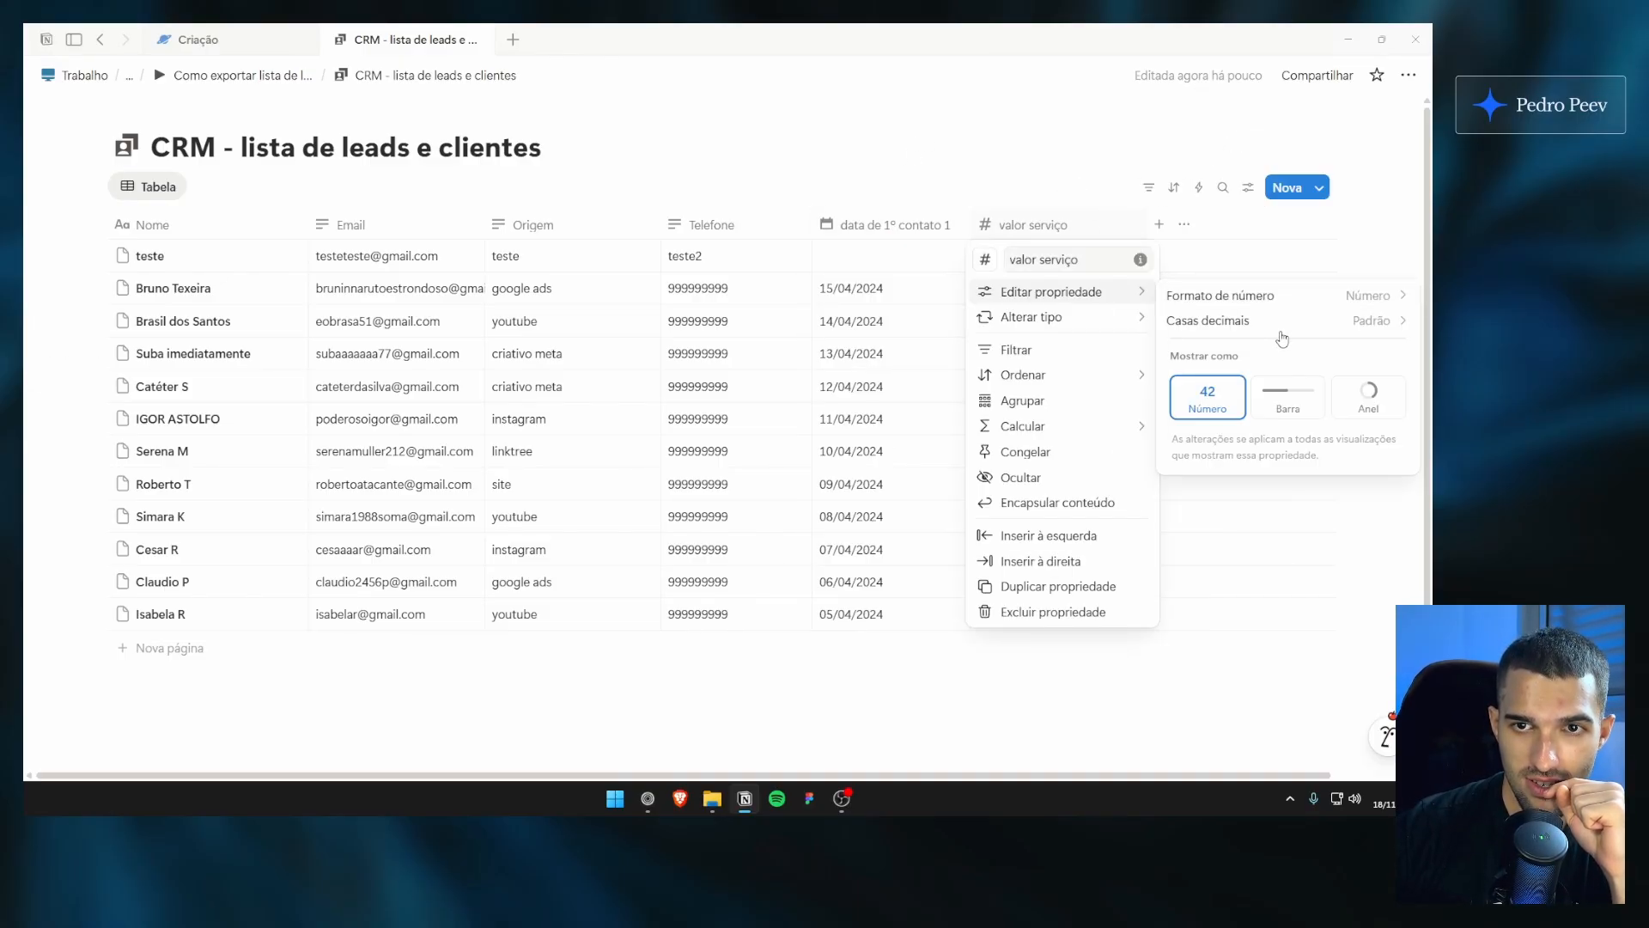
click(1323, 295)
click(1274, 398)
key(Escape)
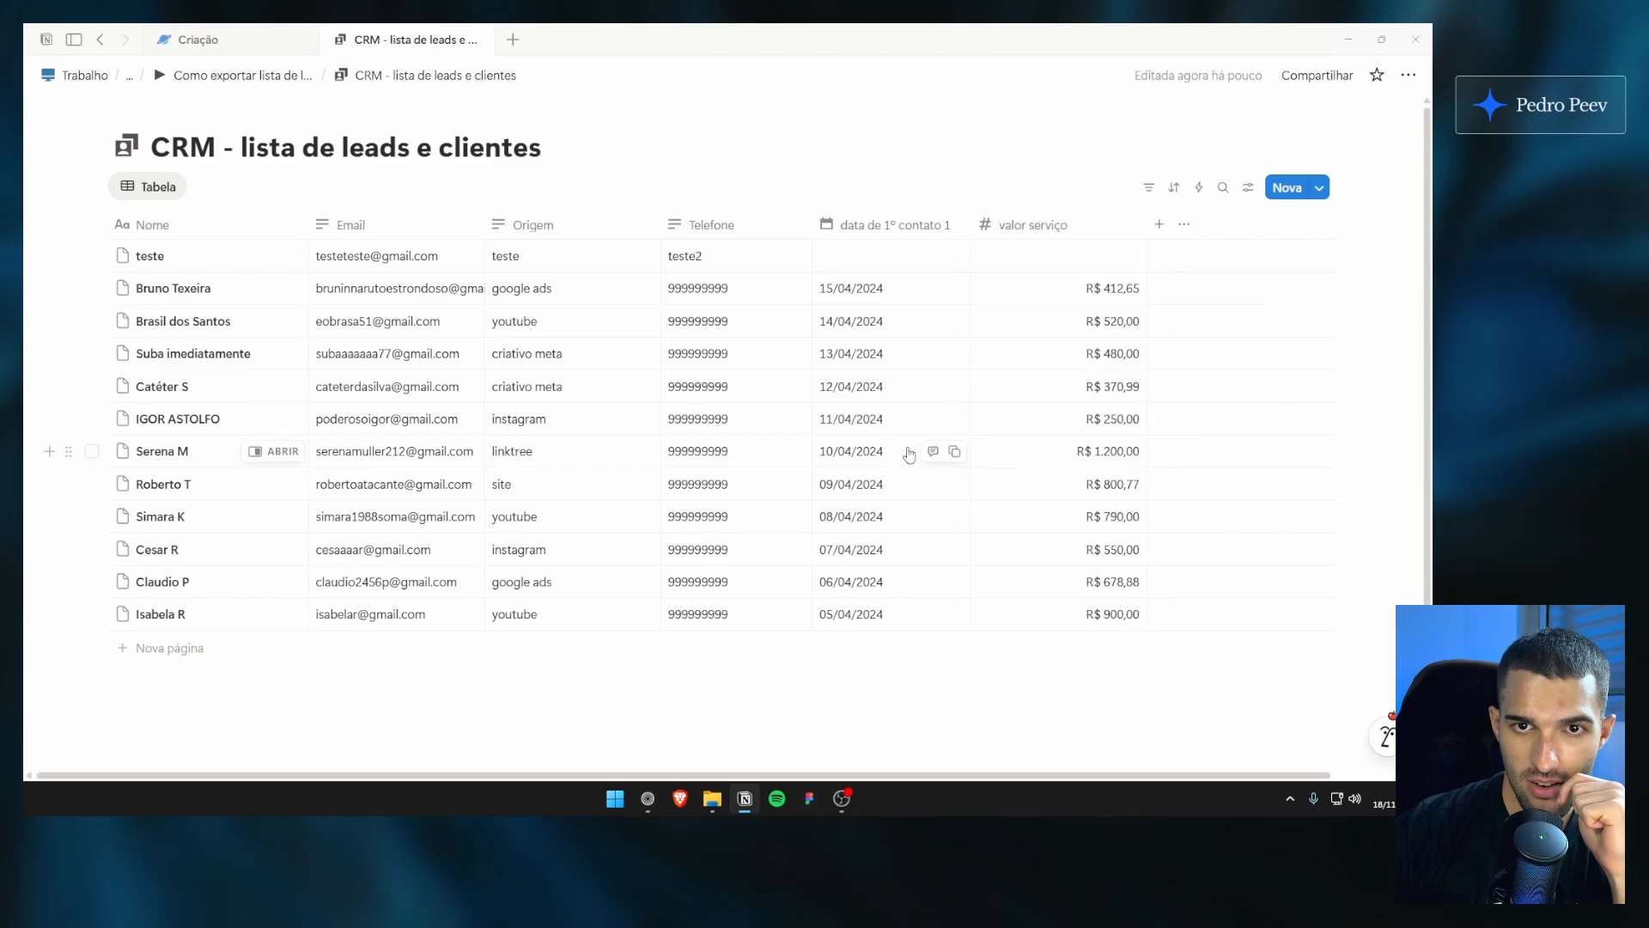
click(649, 799)
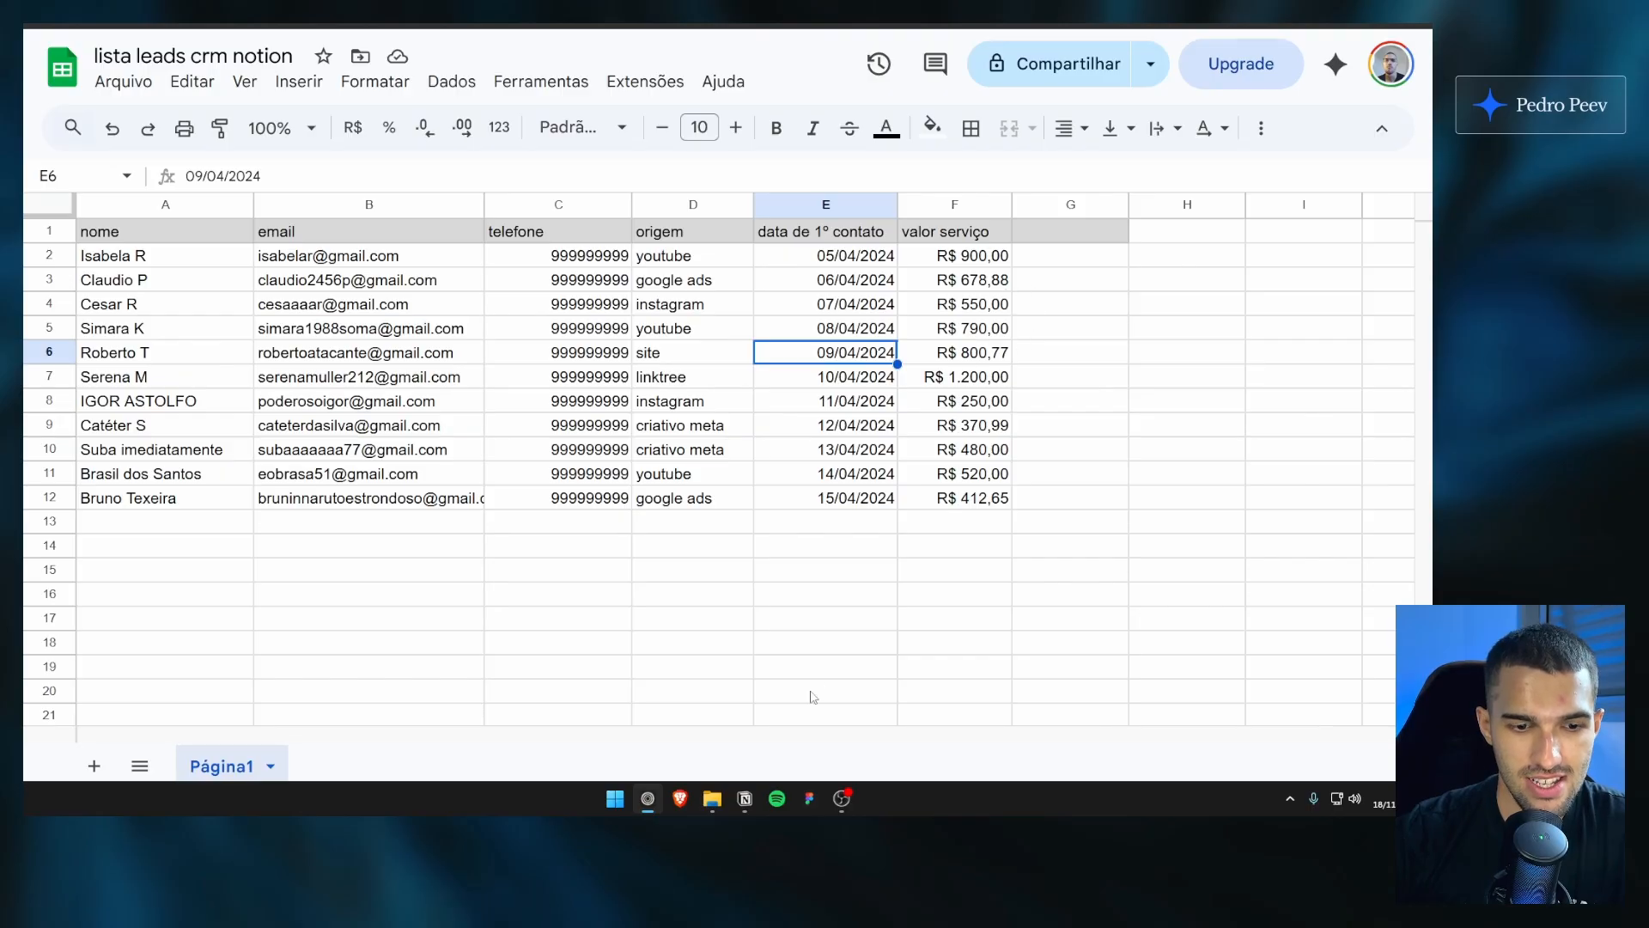
click(745, 799)
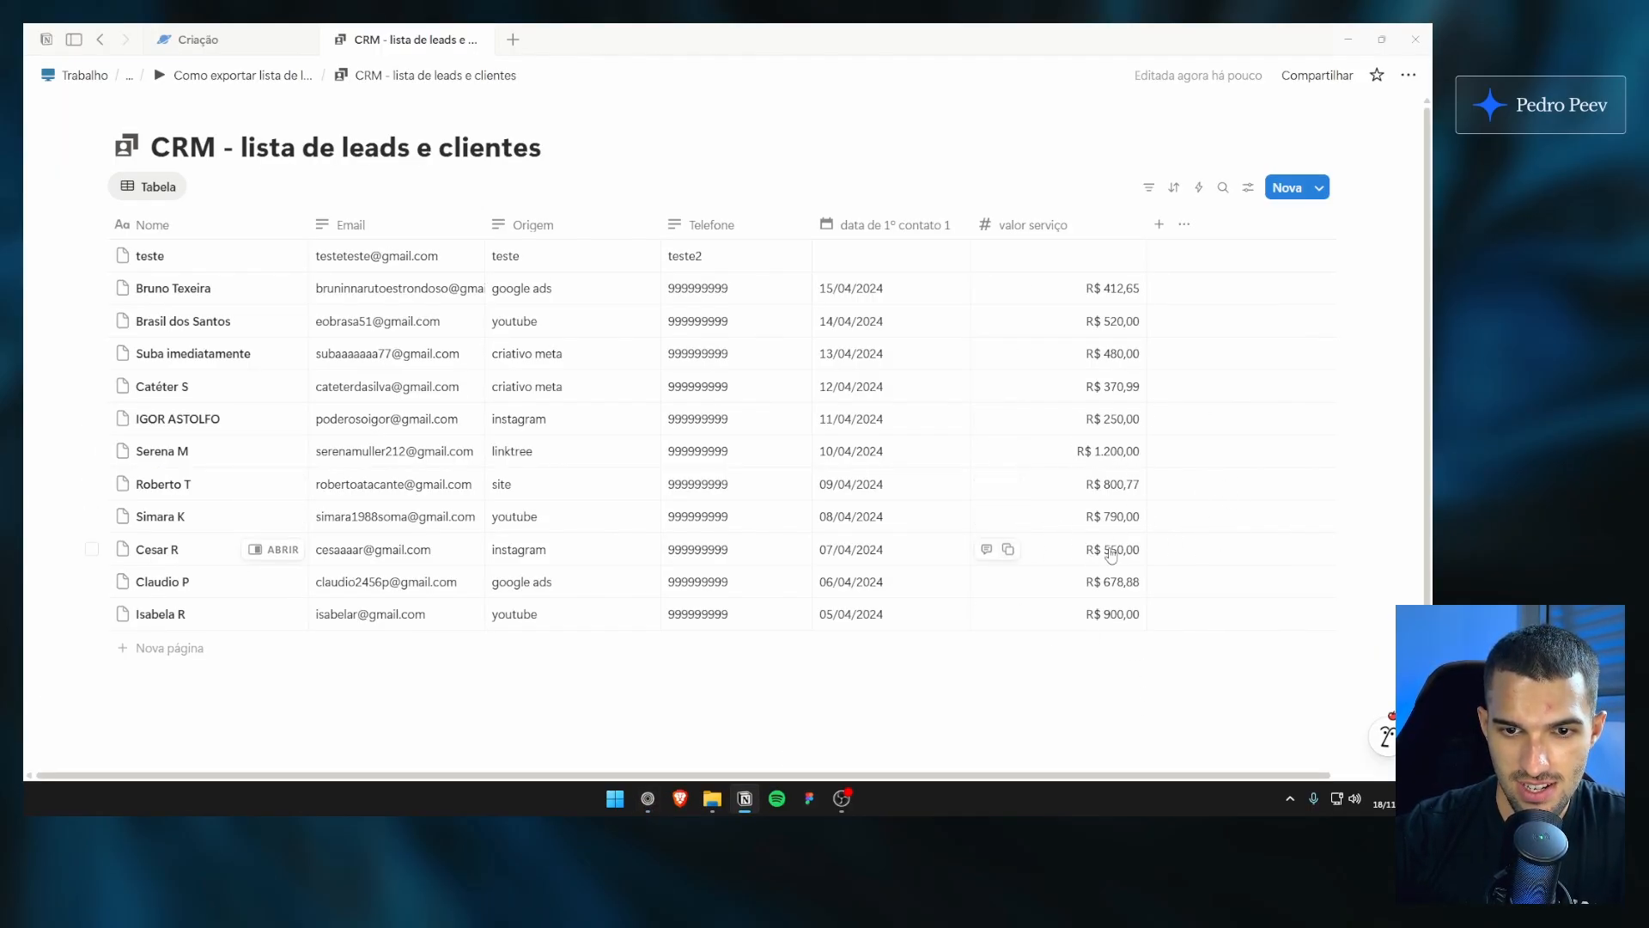
Step: Rename the date column to 'Data de 1º contato' and 'valor serviço' to 'Valor'
click(958, 224)
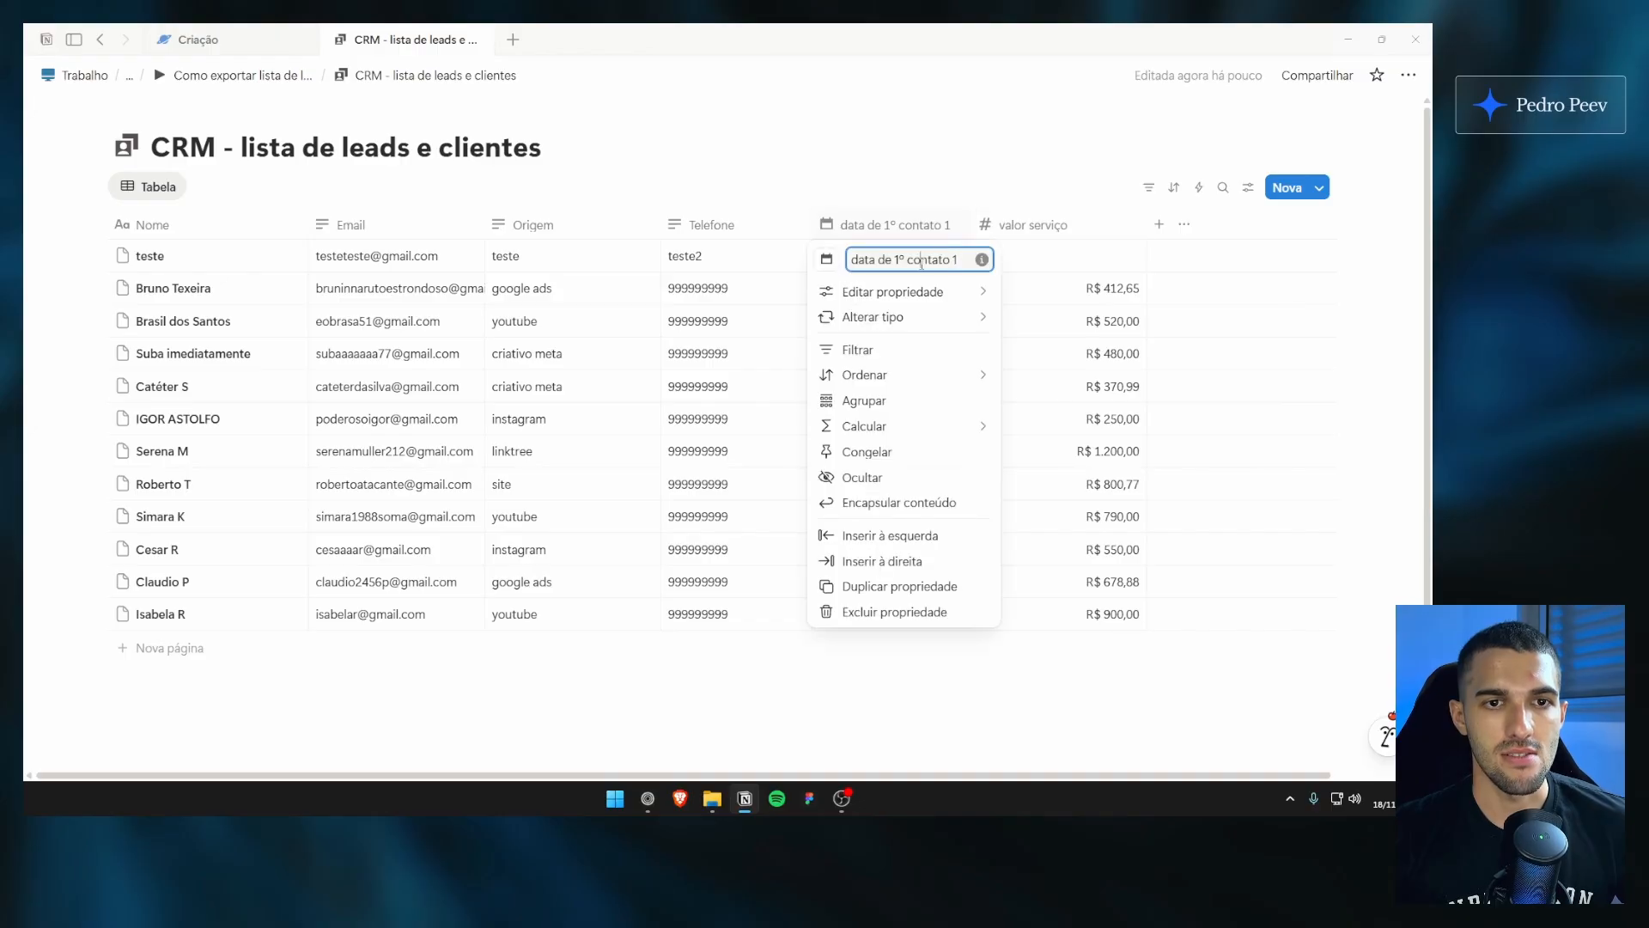
text(D)
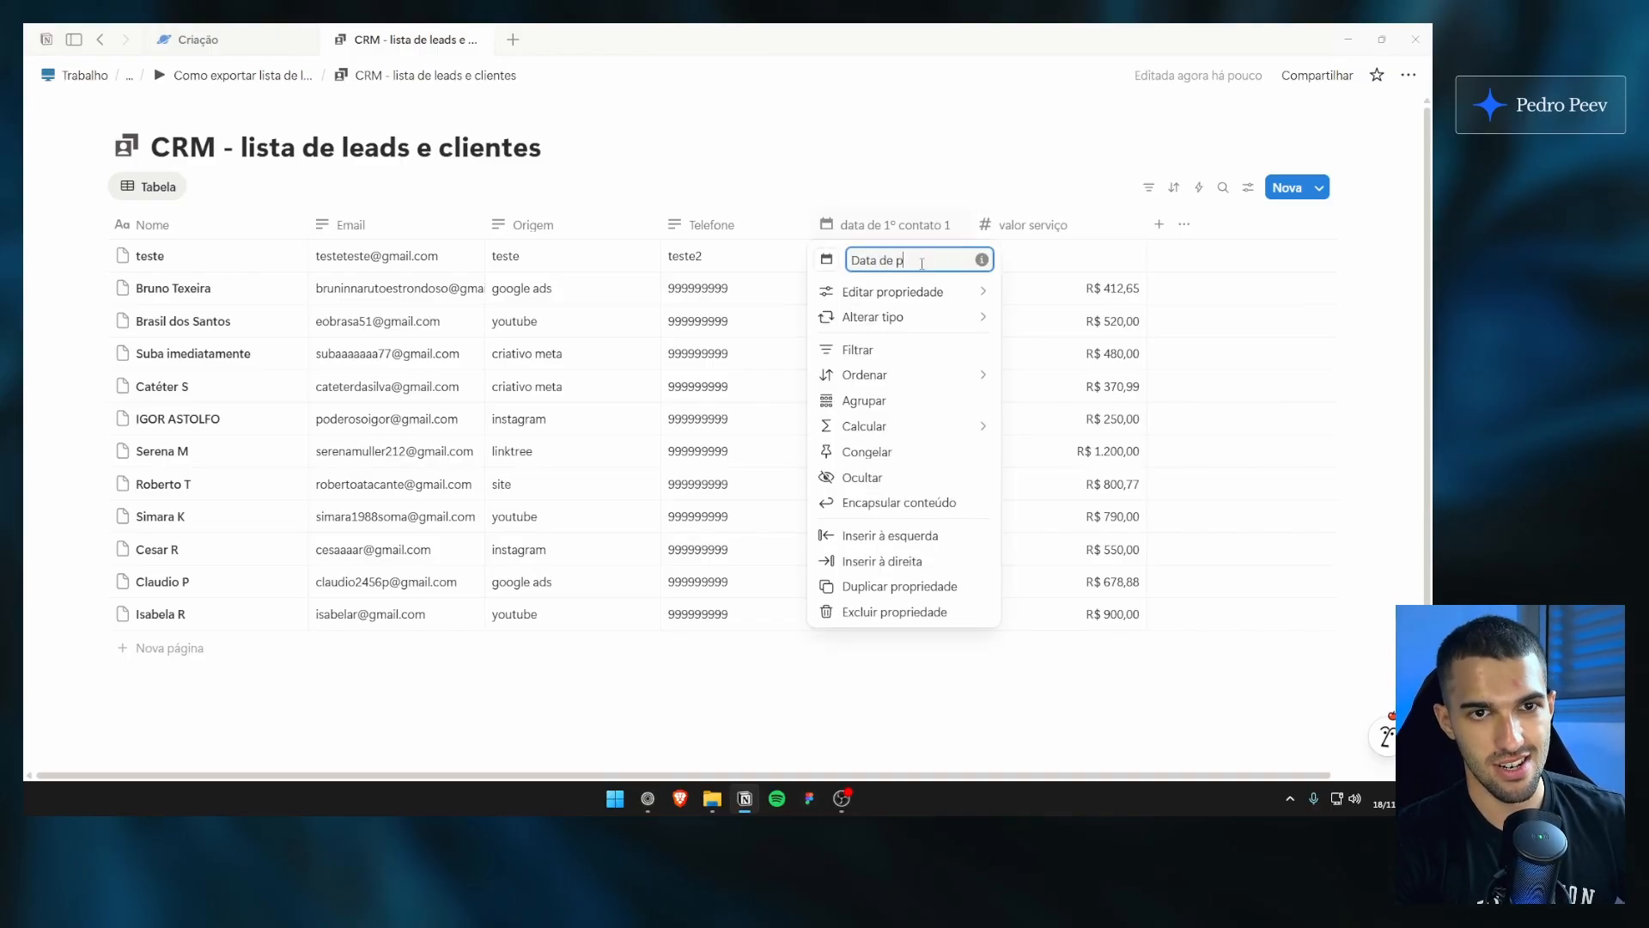
text(ata de 1º contato)
key(Return)
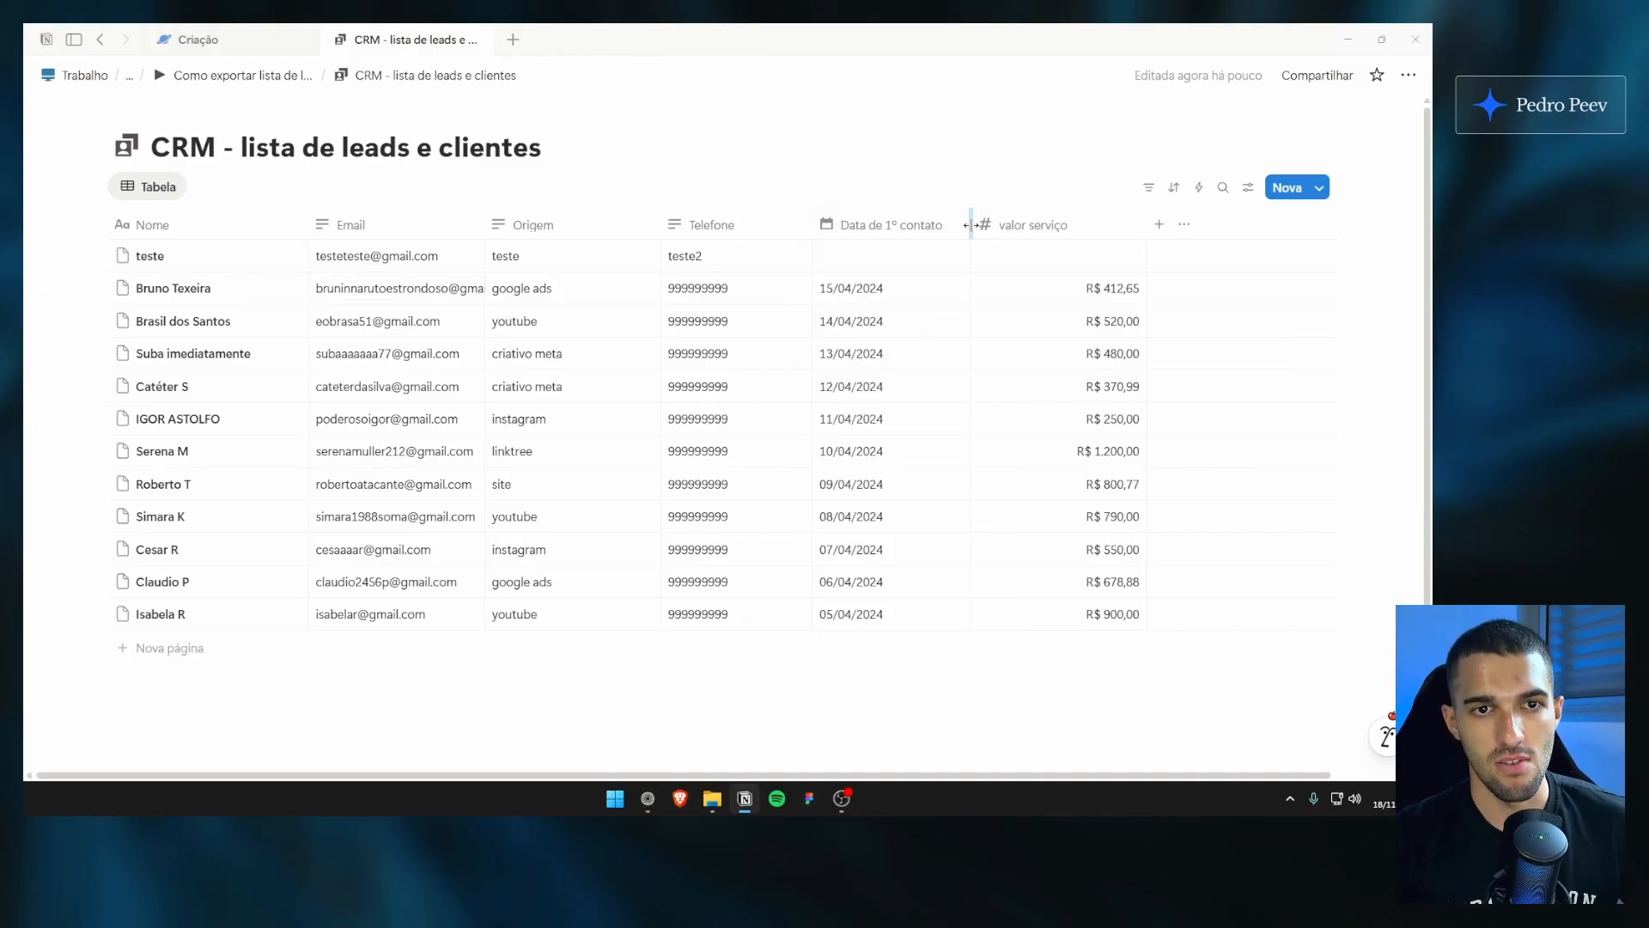
click(974, 226)
text(Valor)
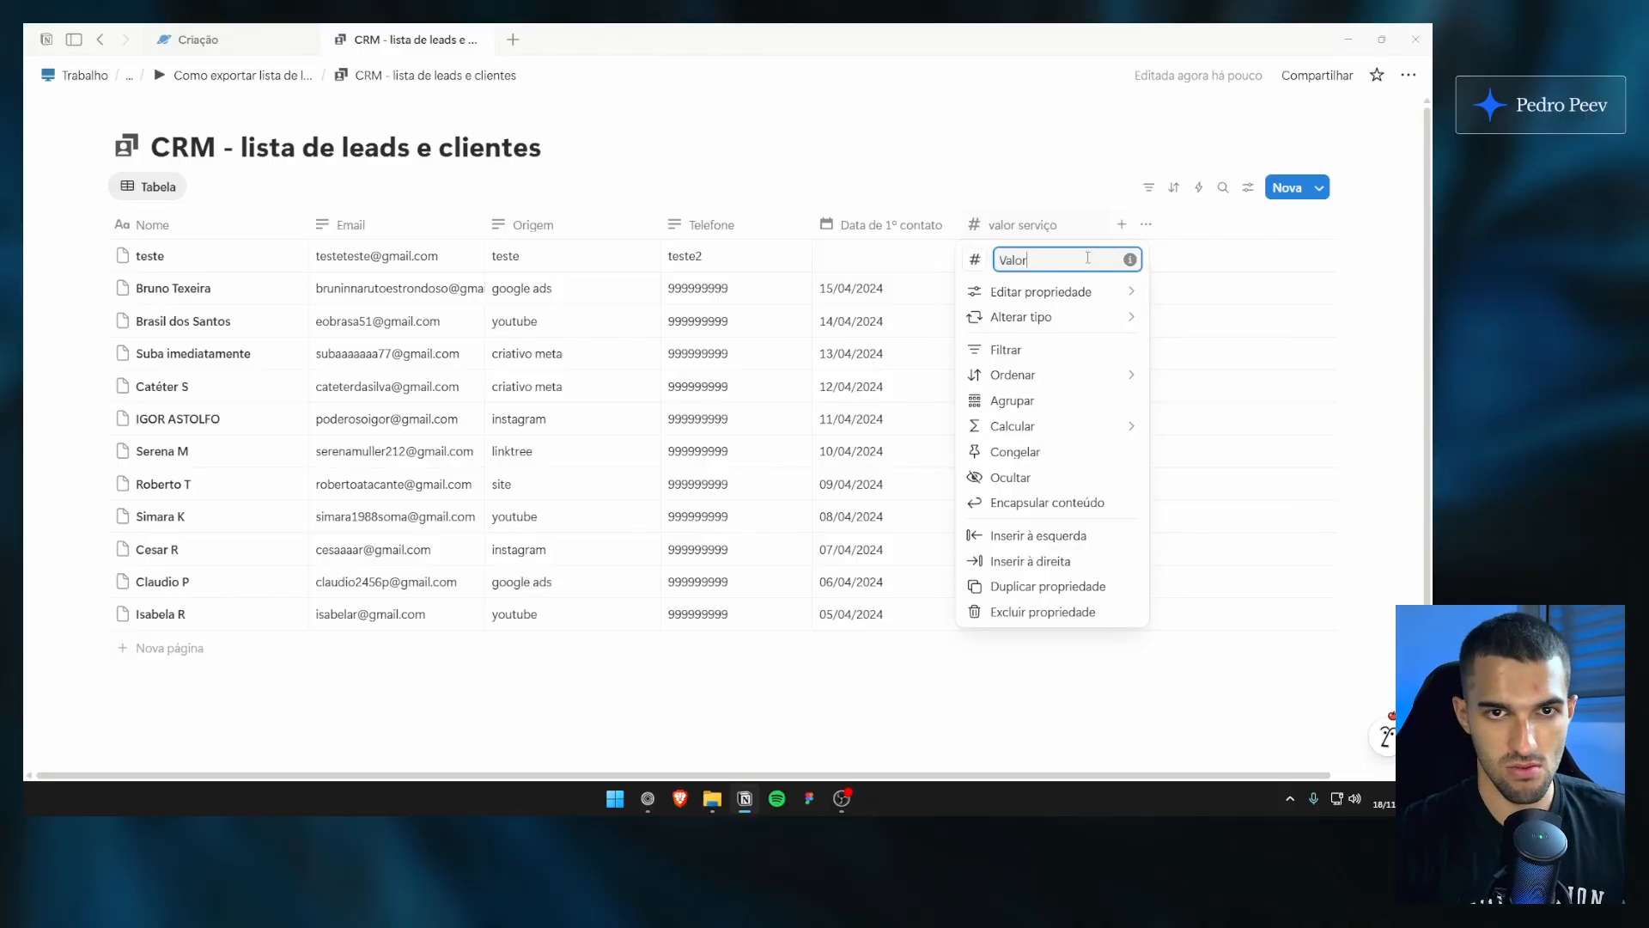
key(Return)
Step: Add a blank lead row to the table and delete the surplus empty row
scroll(537, 674, down, 2)
scroll(538, 687, up, 2)
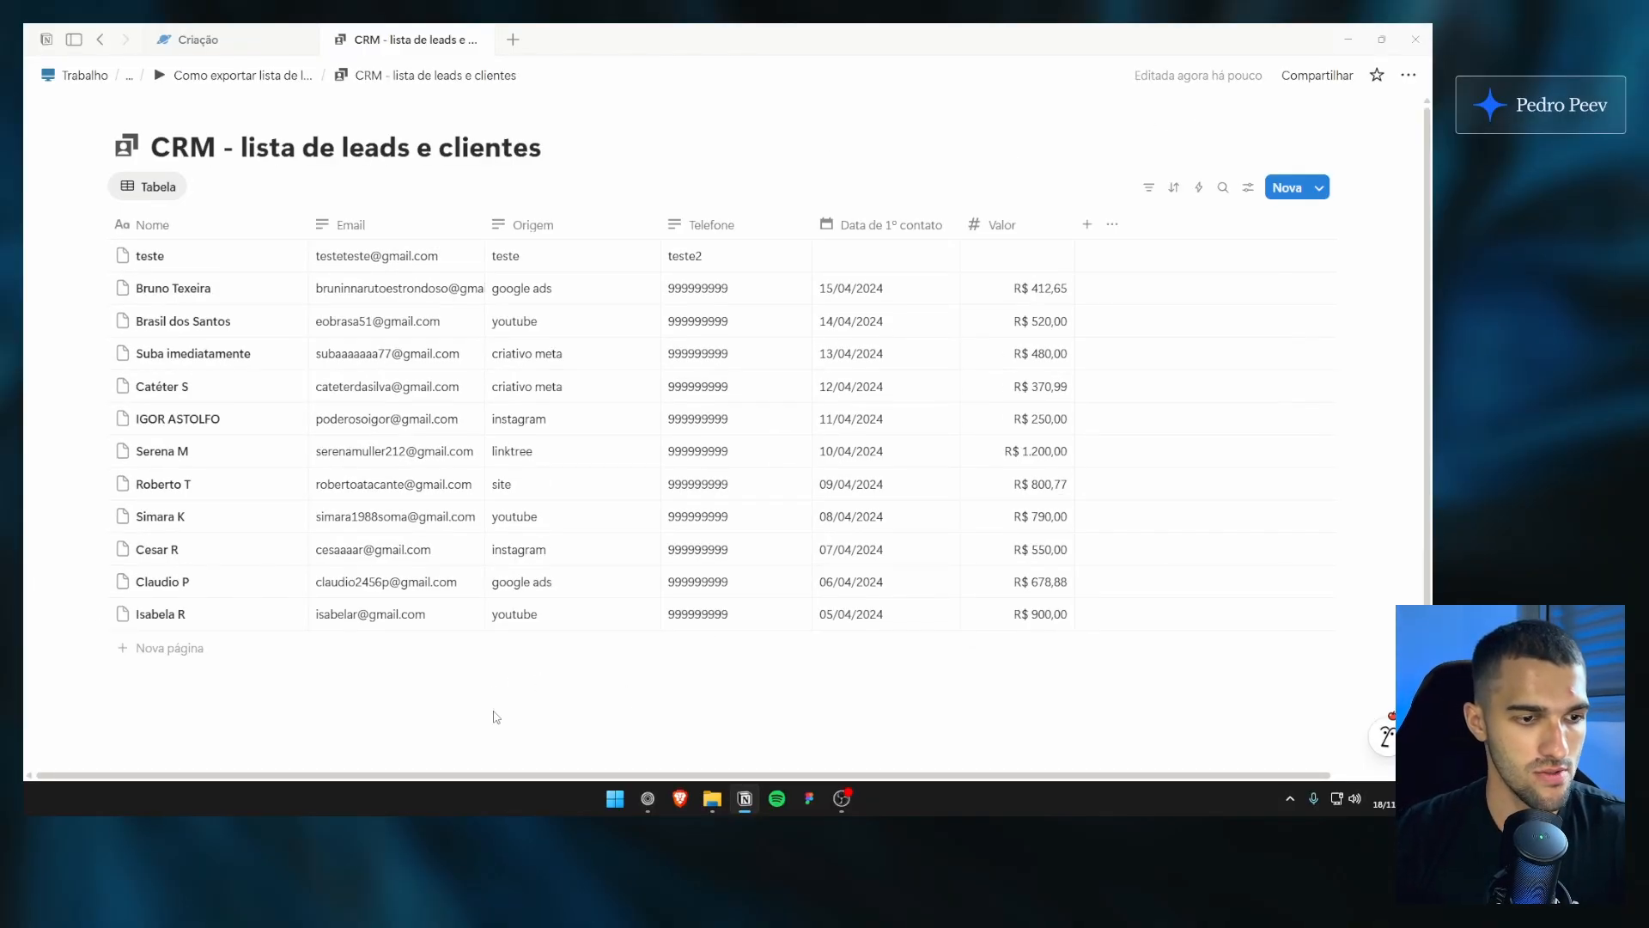
click(203, 653)
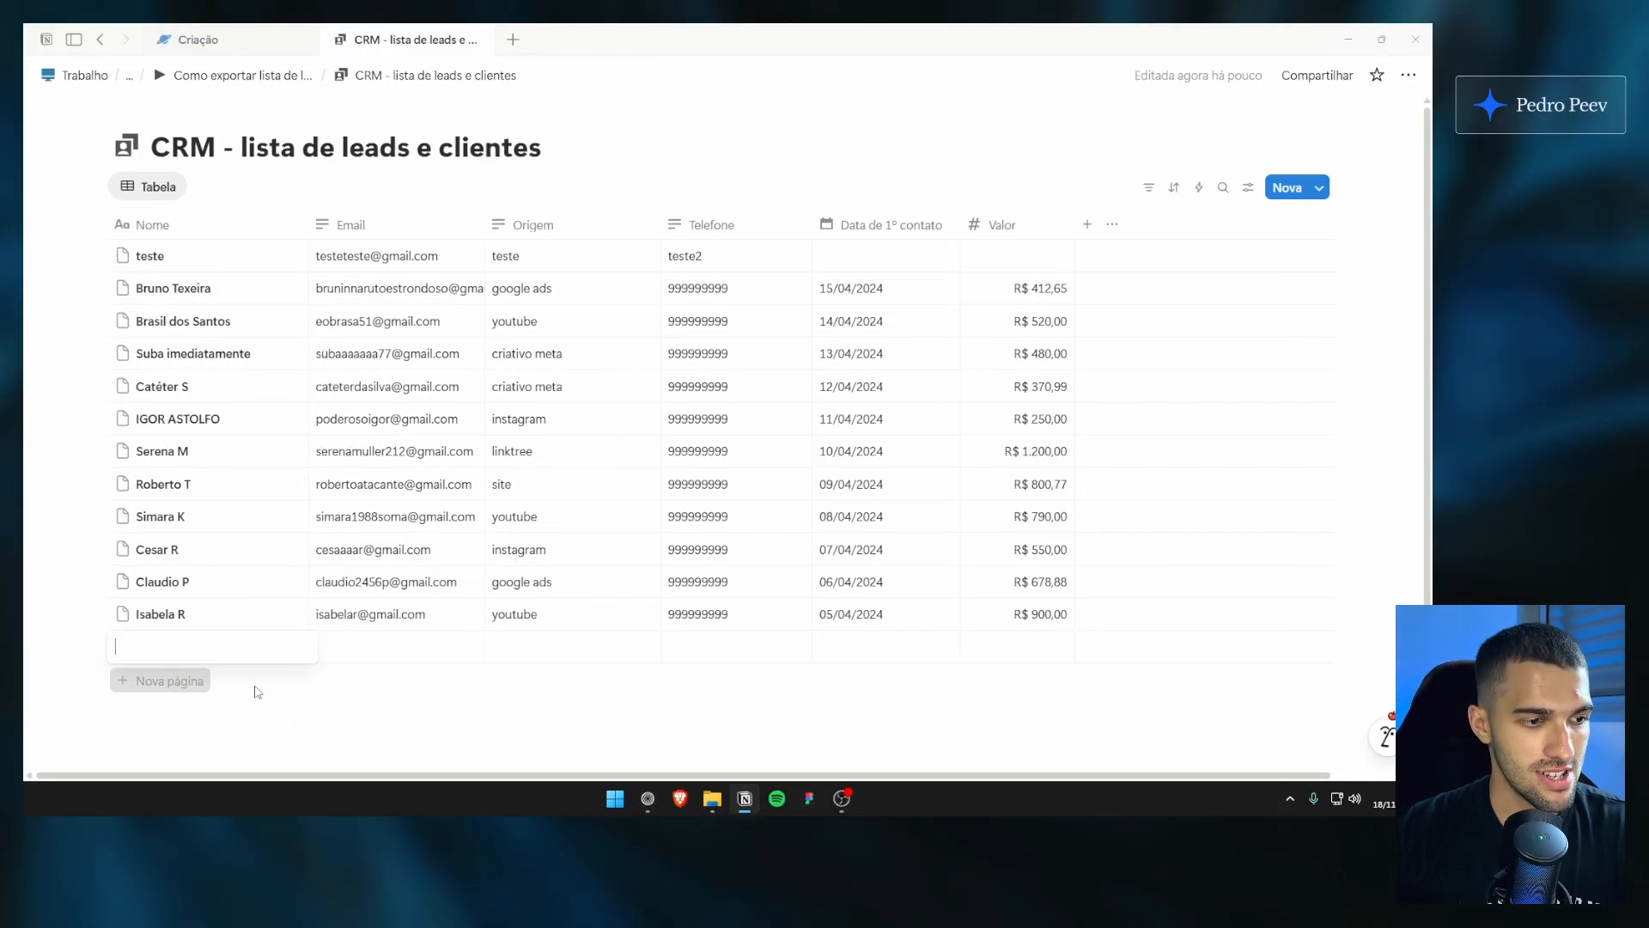
click(258, 690)
scroll(255, 628, down, 2)
click(176, 585)
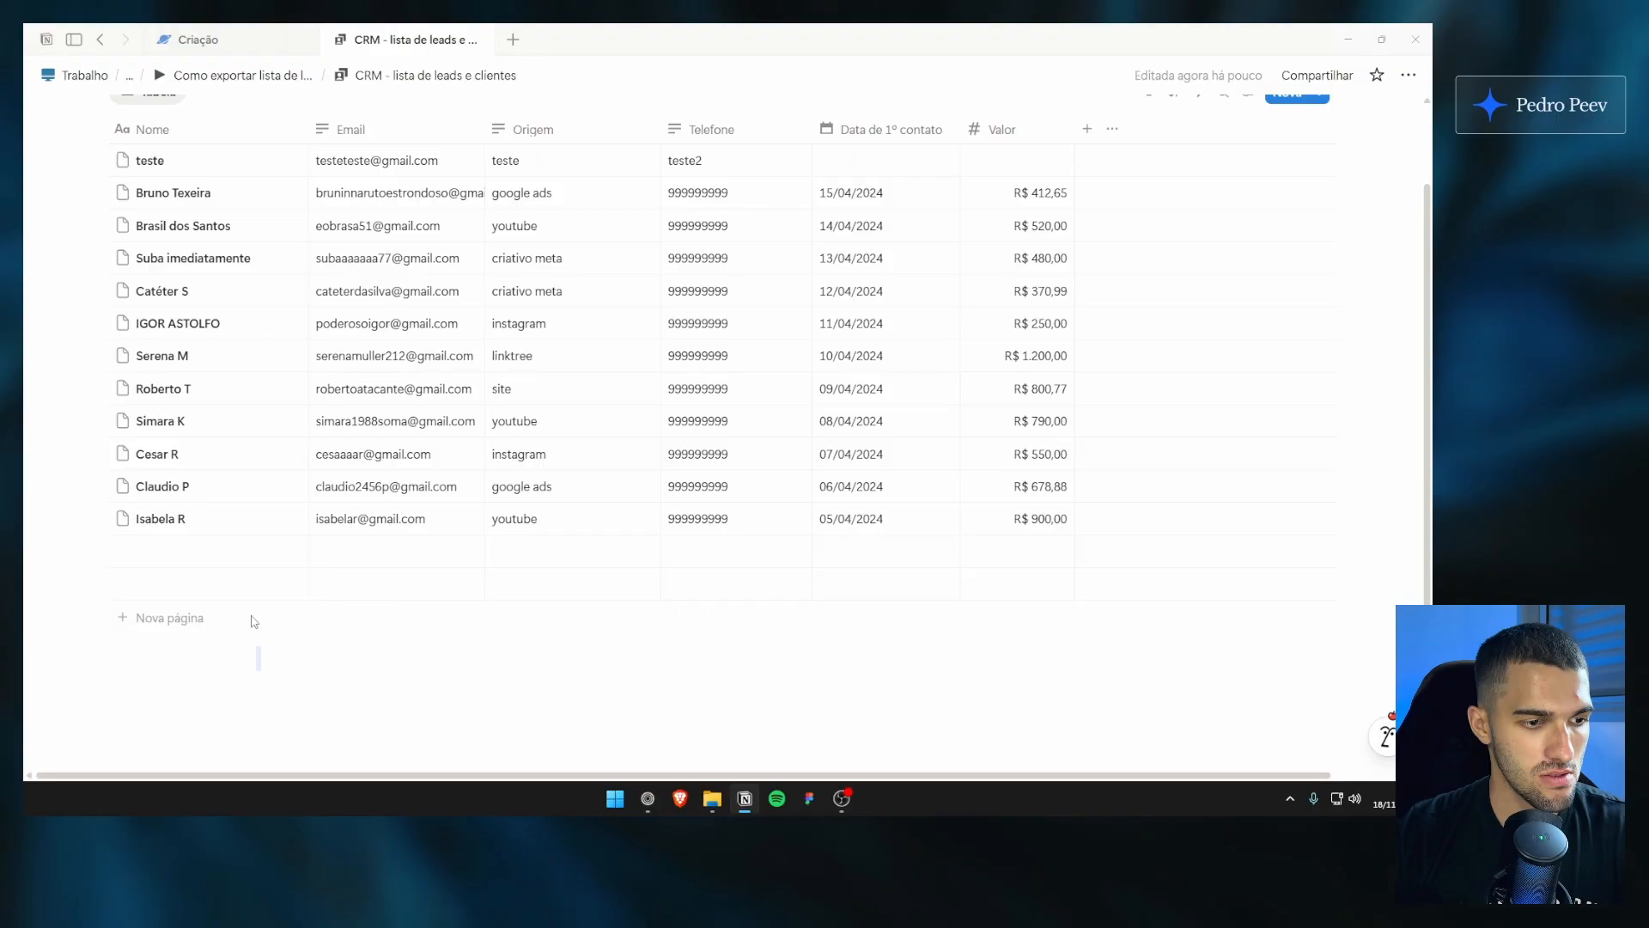
key(Escape)
key(Delete)
key(Delete)
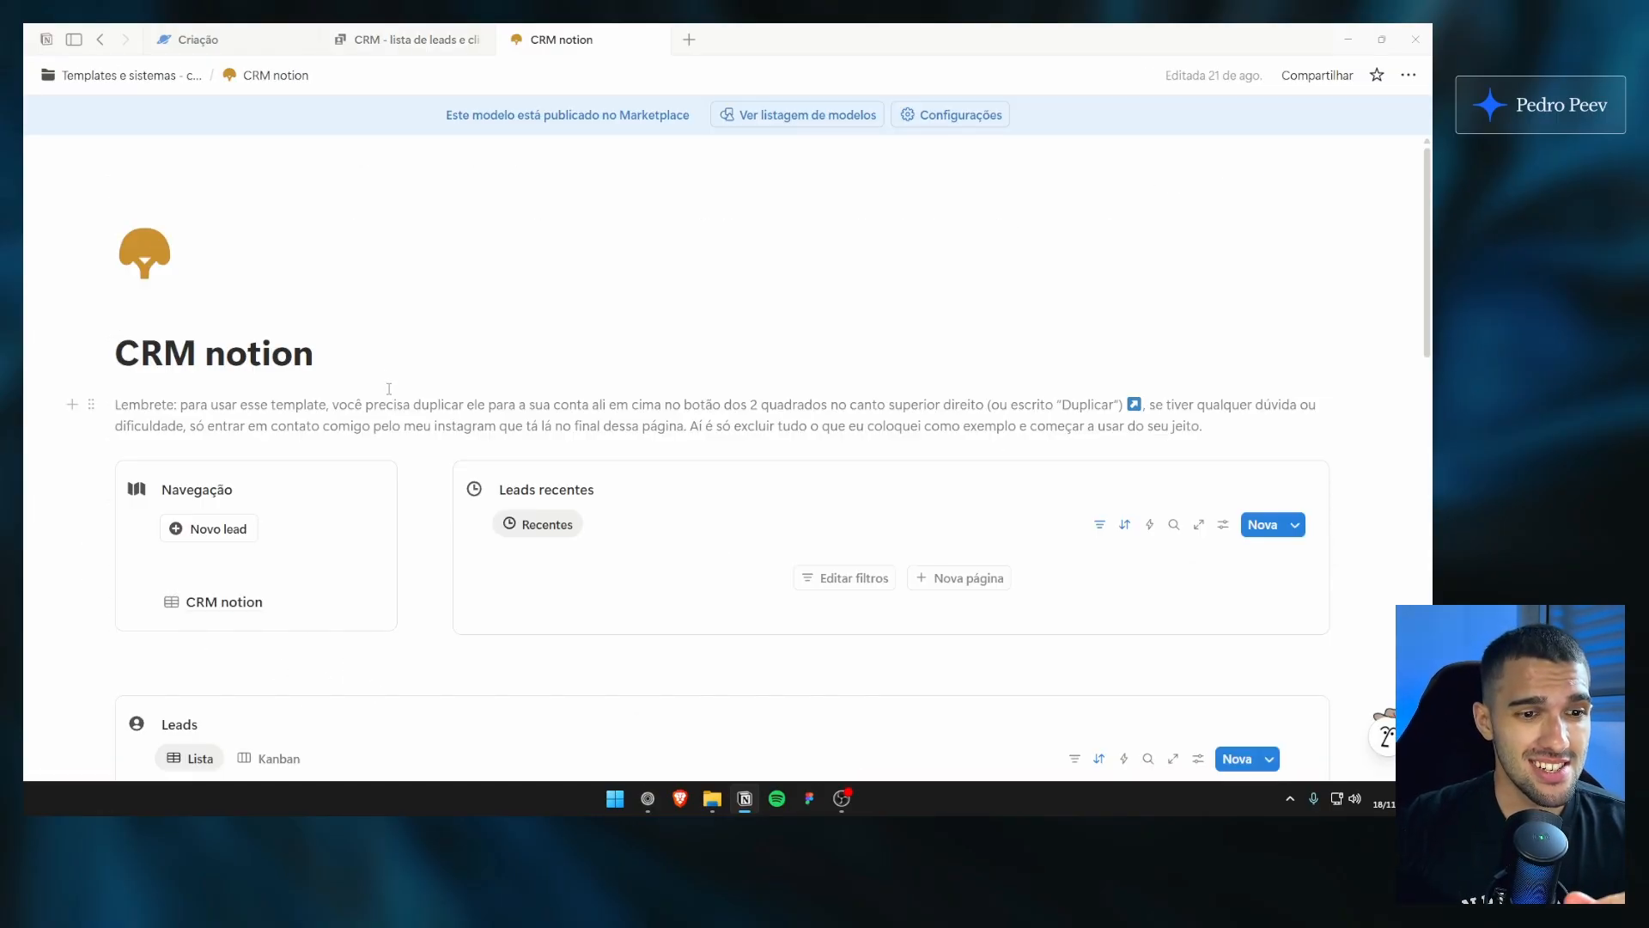
Step: Scroll to the Leads section and open the Lista view's source database as its own page
scroll(389, 388, down, 3)
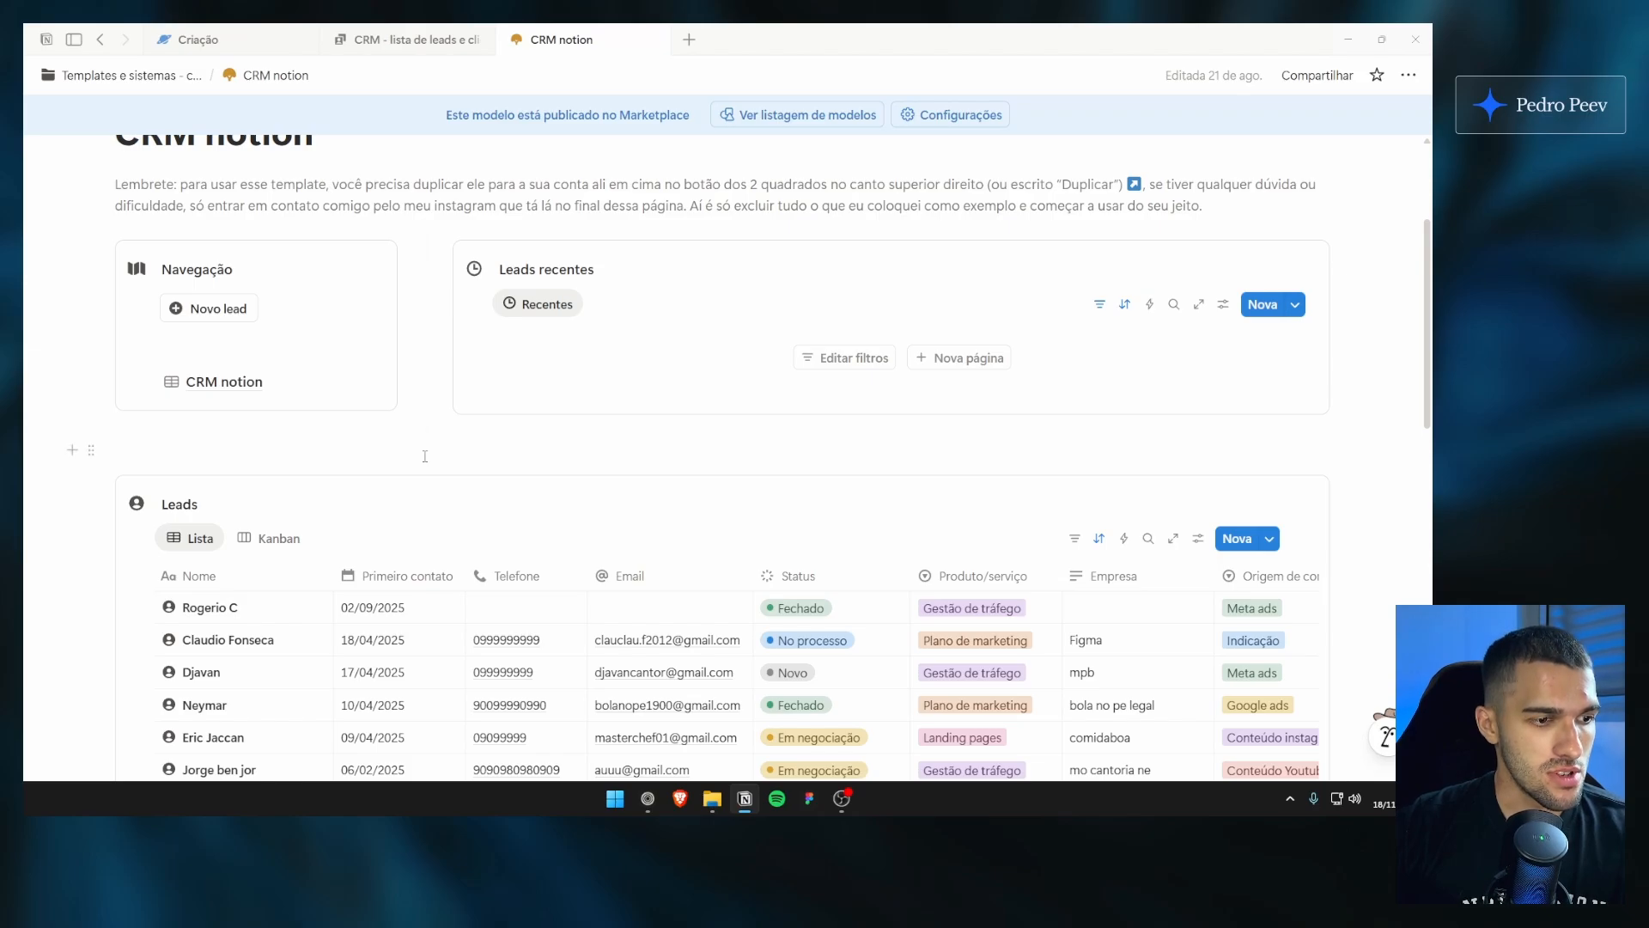
scroll(420, 429, down, 3)
click(216, 320)
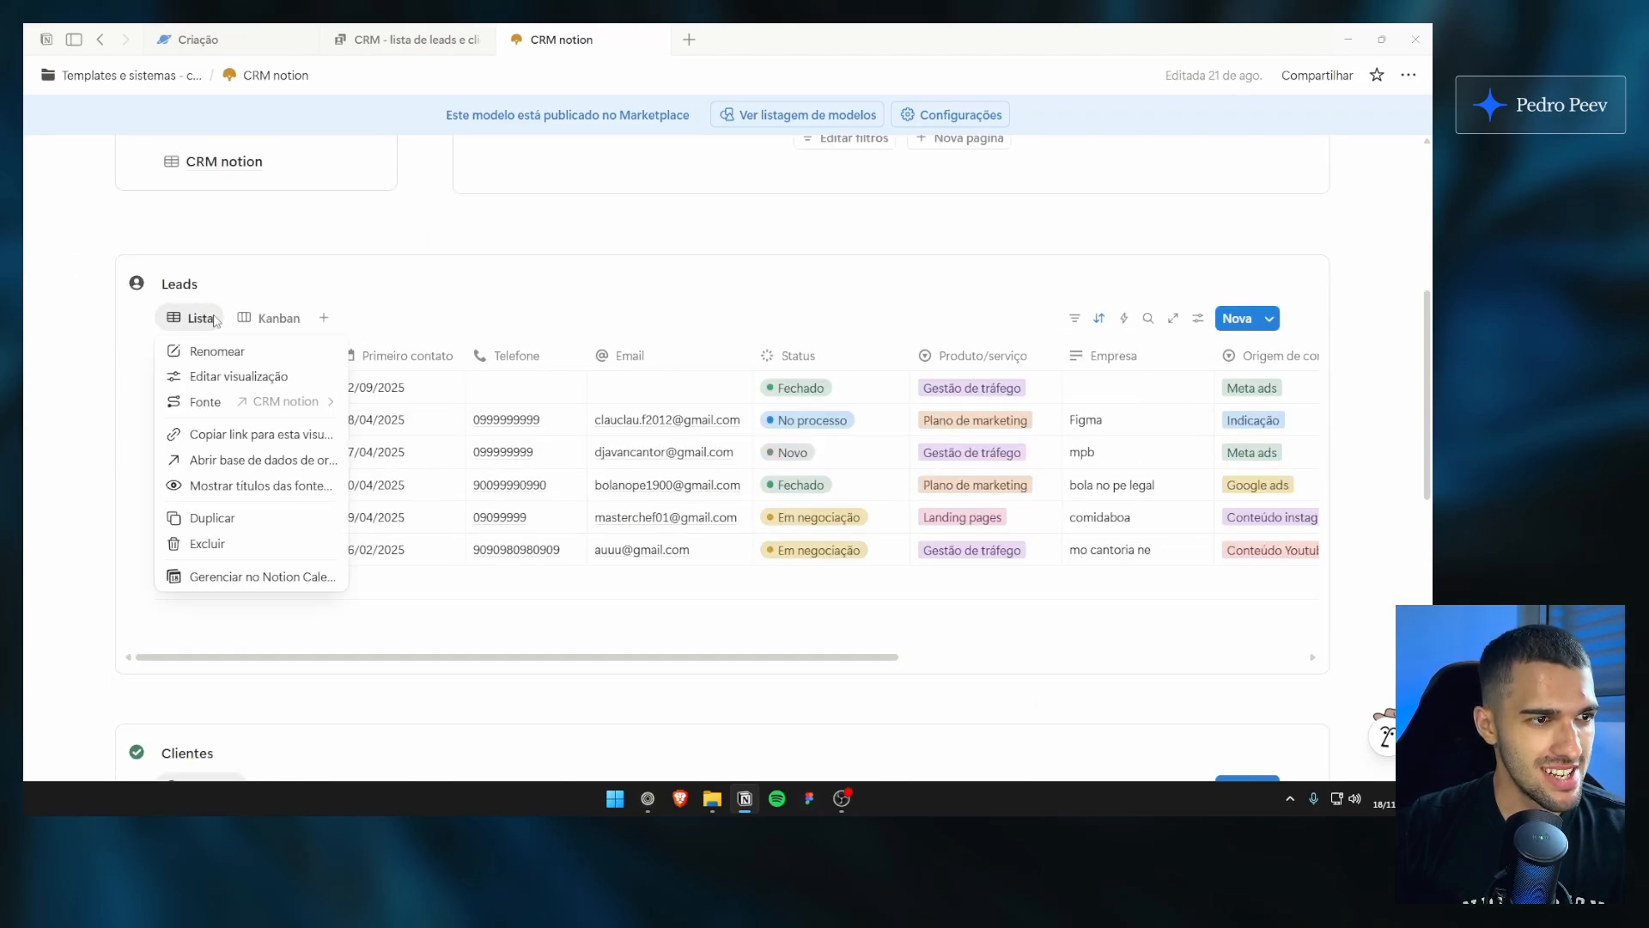
click(271, 464)
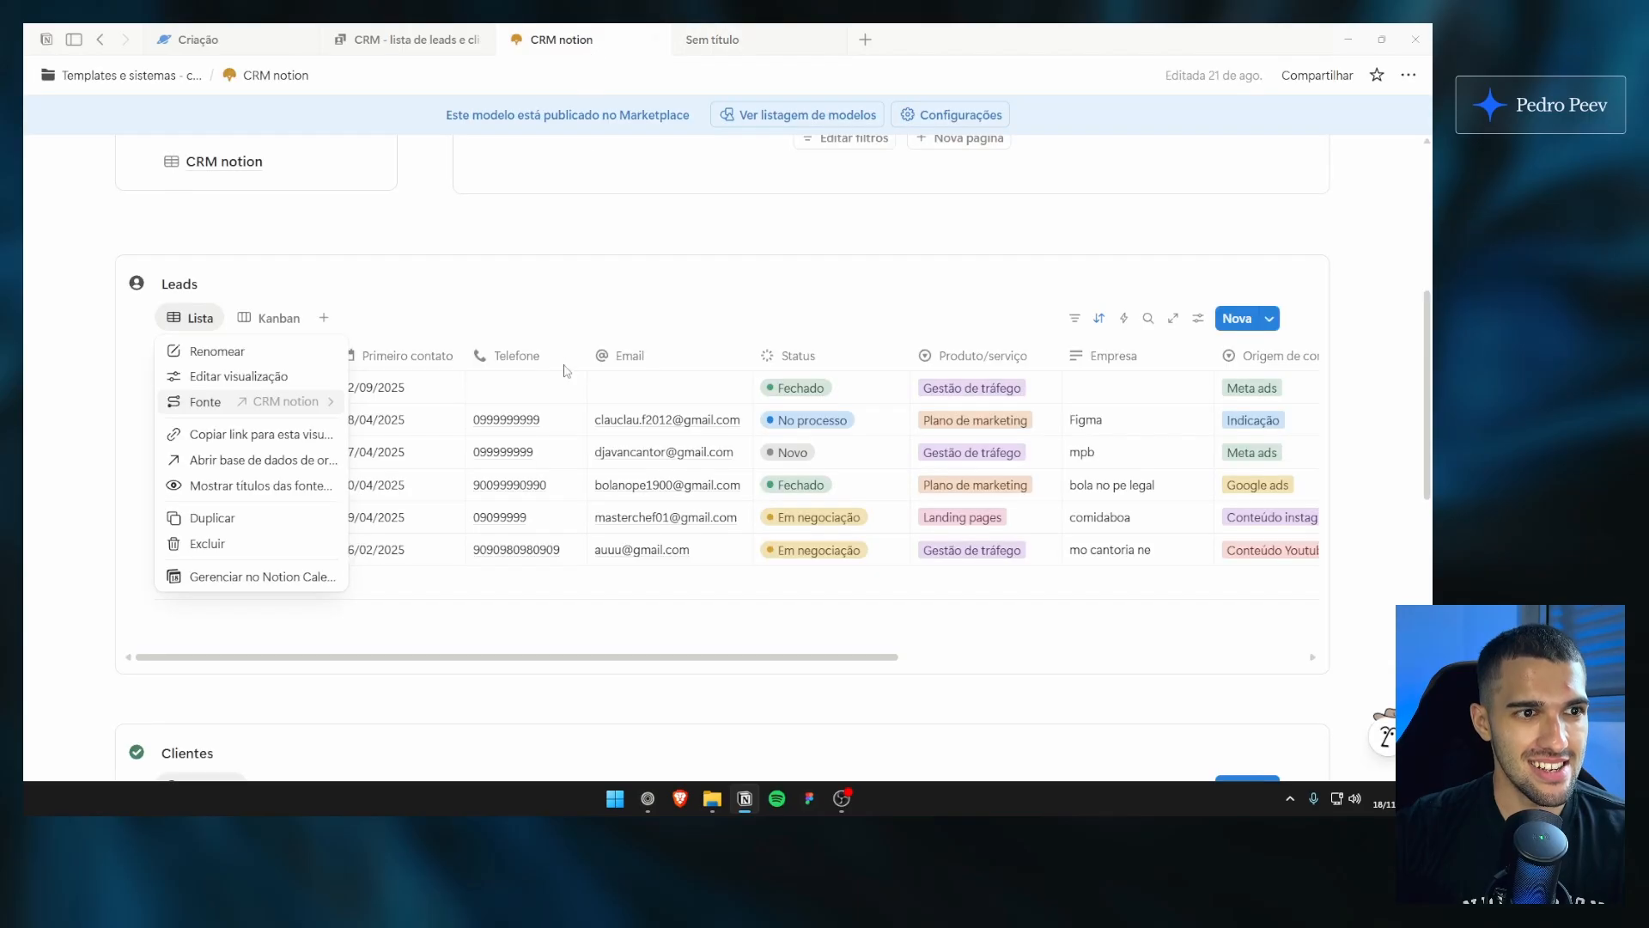
click(564, 357)
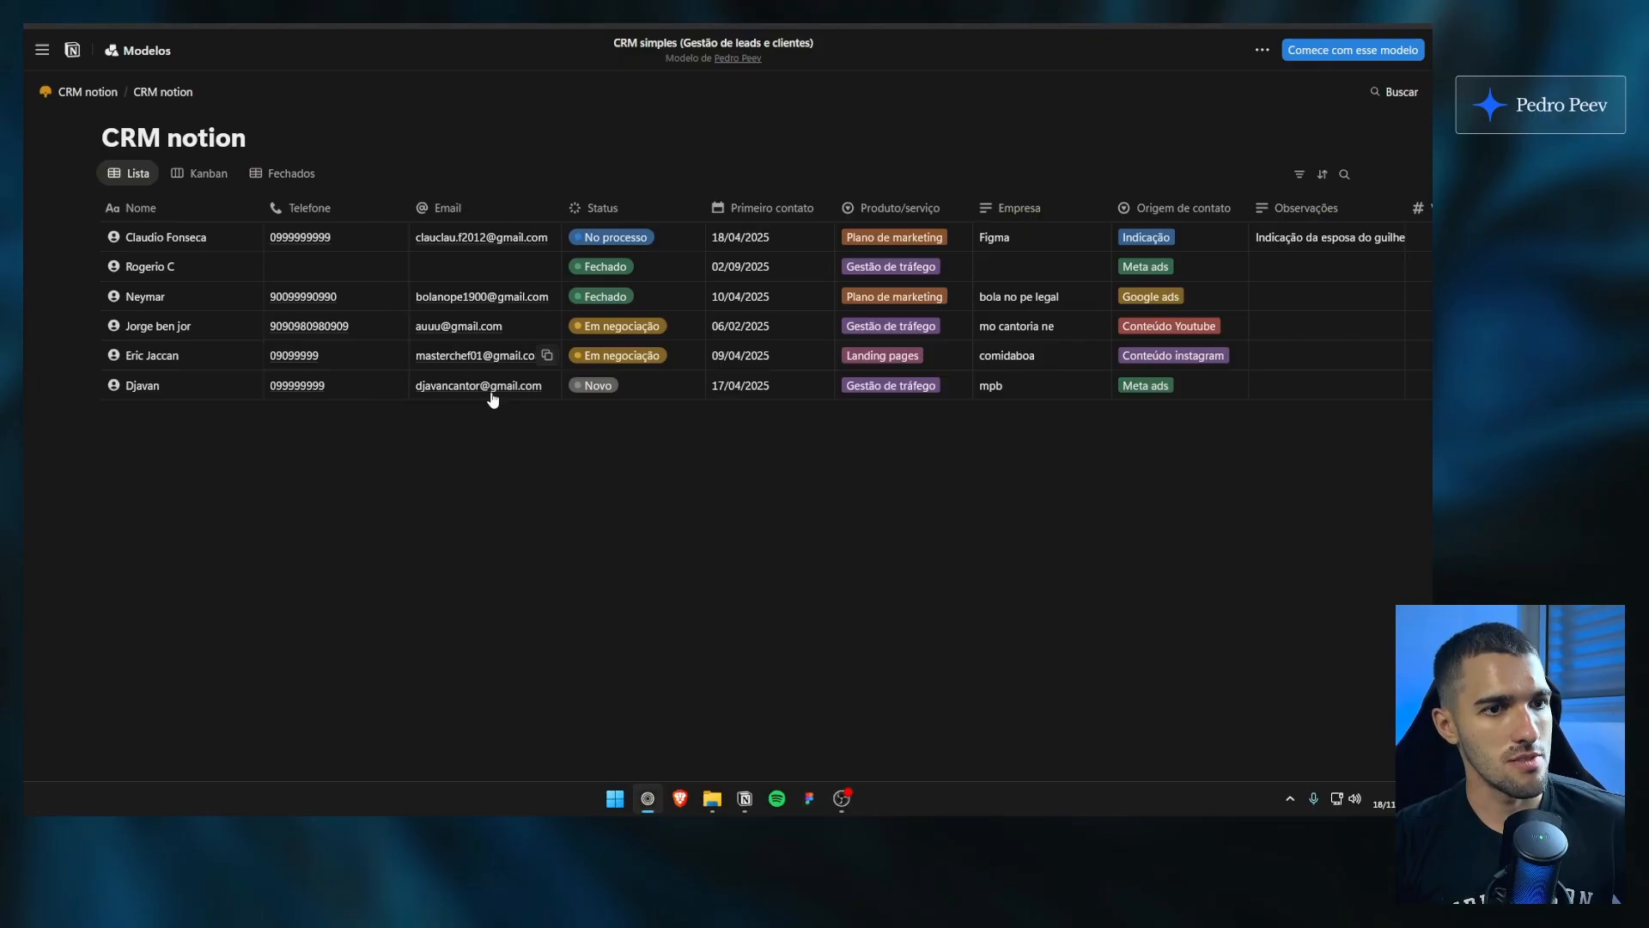
Step: Scroll sideways through the template table to review all its columns
scroll(605, 326, right, 10)
scroll(730, 378, left, 7)
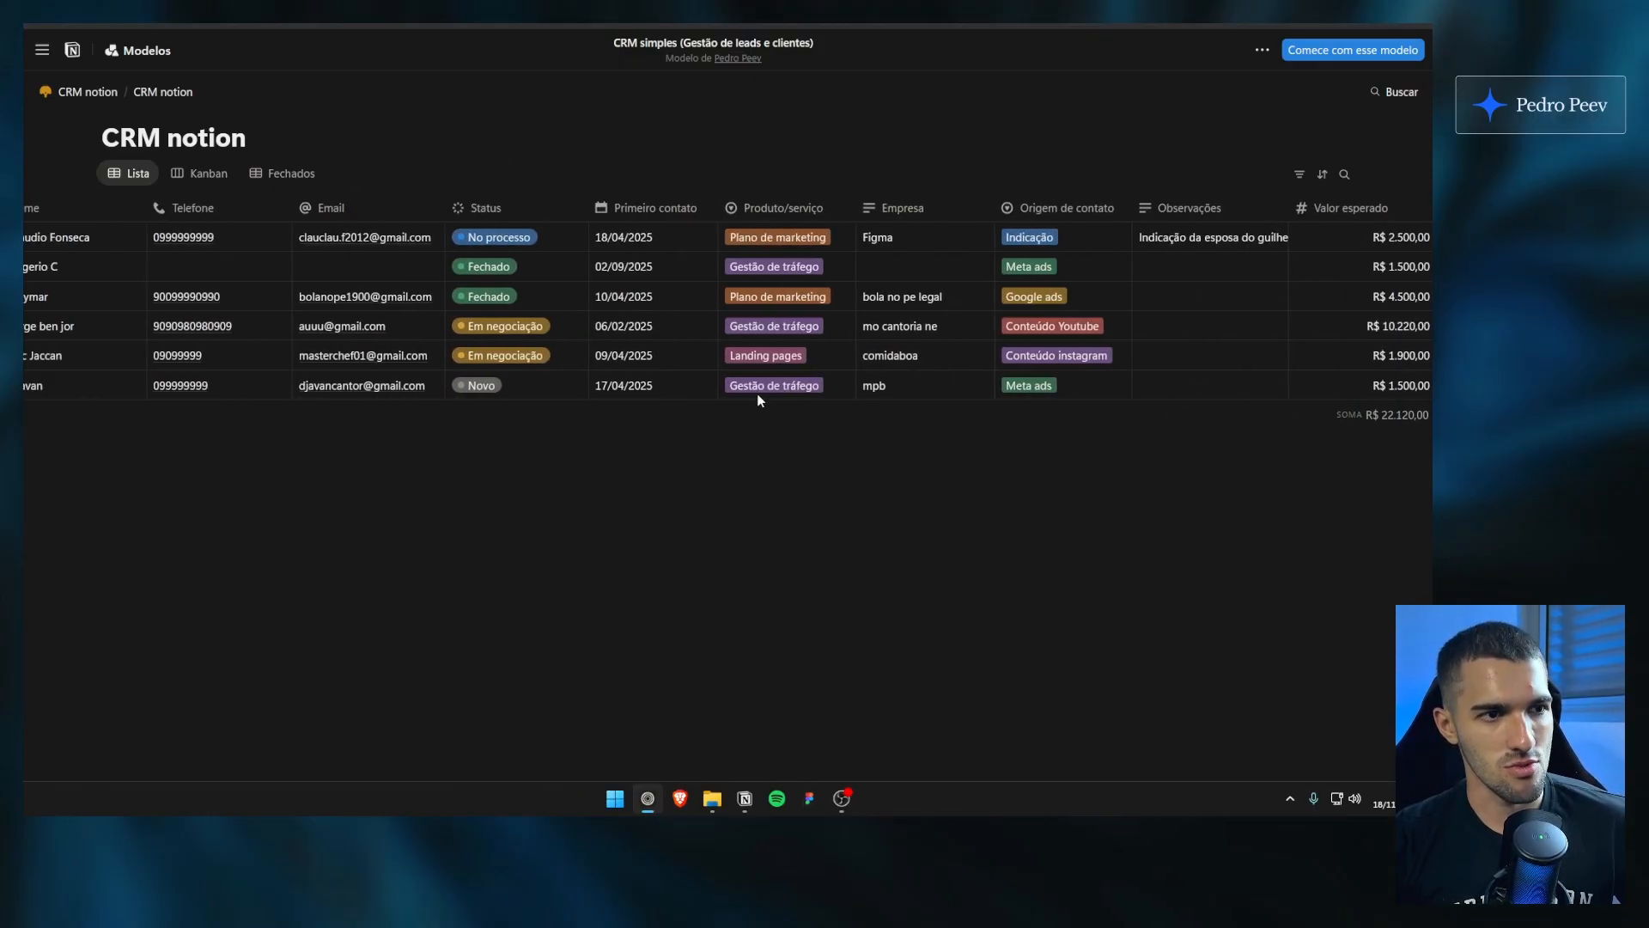
scroll(764, 446, left, 1)
scroll(747, 429, right, 5)
scroll(735, 393, right, 5)
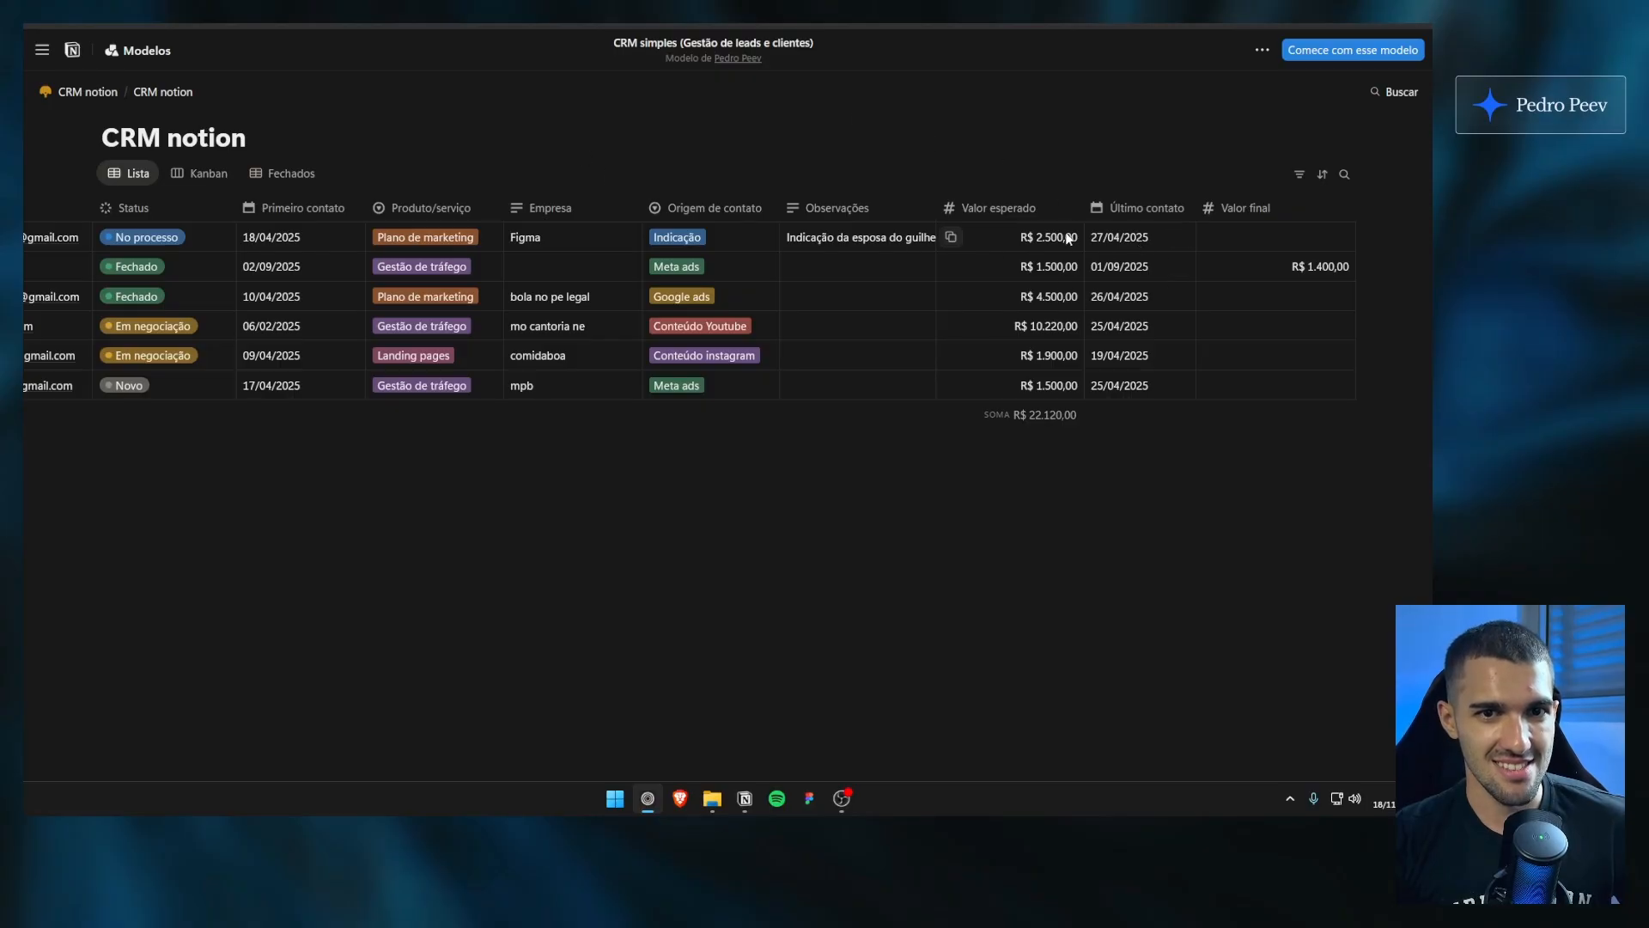
scroll(1177, 334, left, 5)
scroll(1215, 402, left, 3)
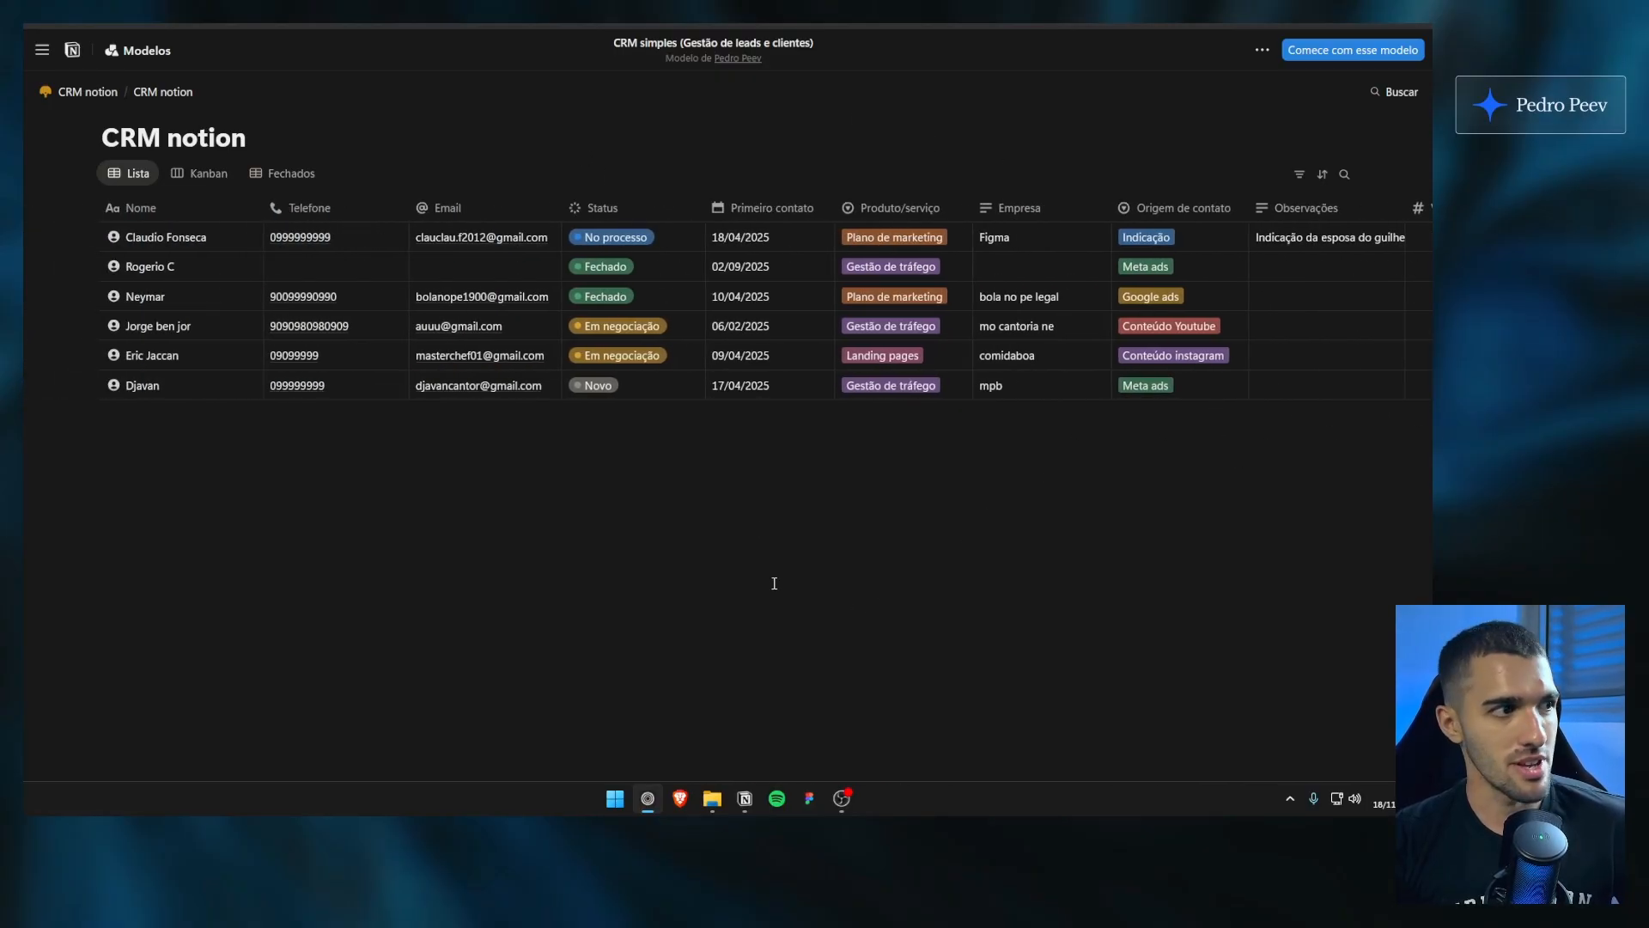
Step: Browse the desktop CRM notion page's leads and inspect one lead's empty Telefone cell
click(745, 798)
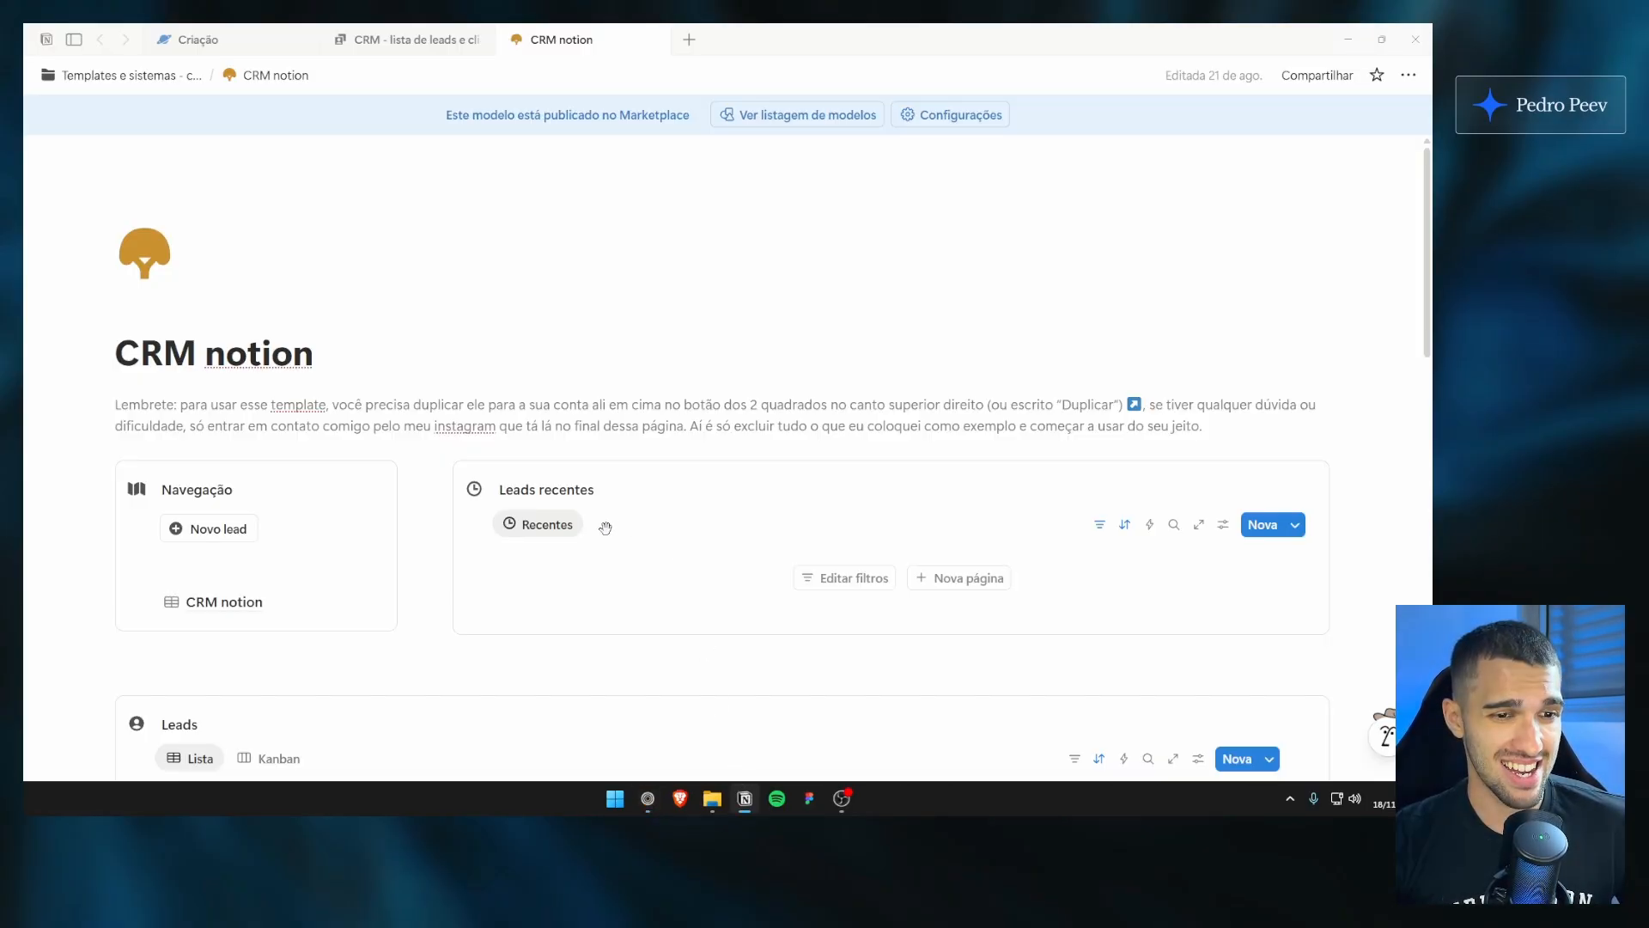
scroll(614, 419, down, 4)
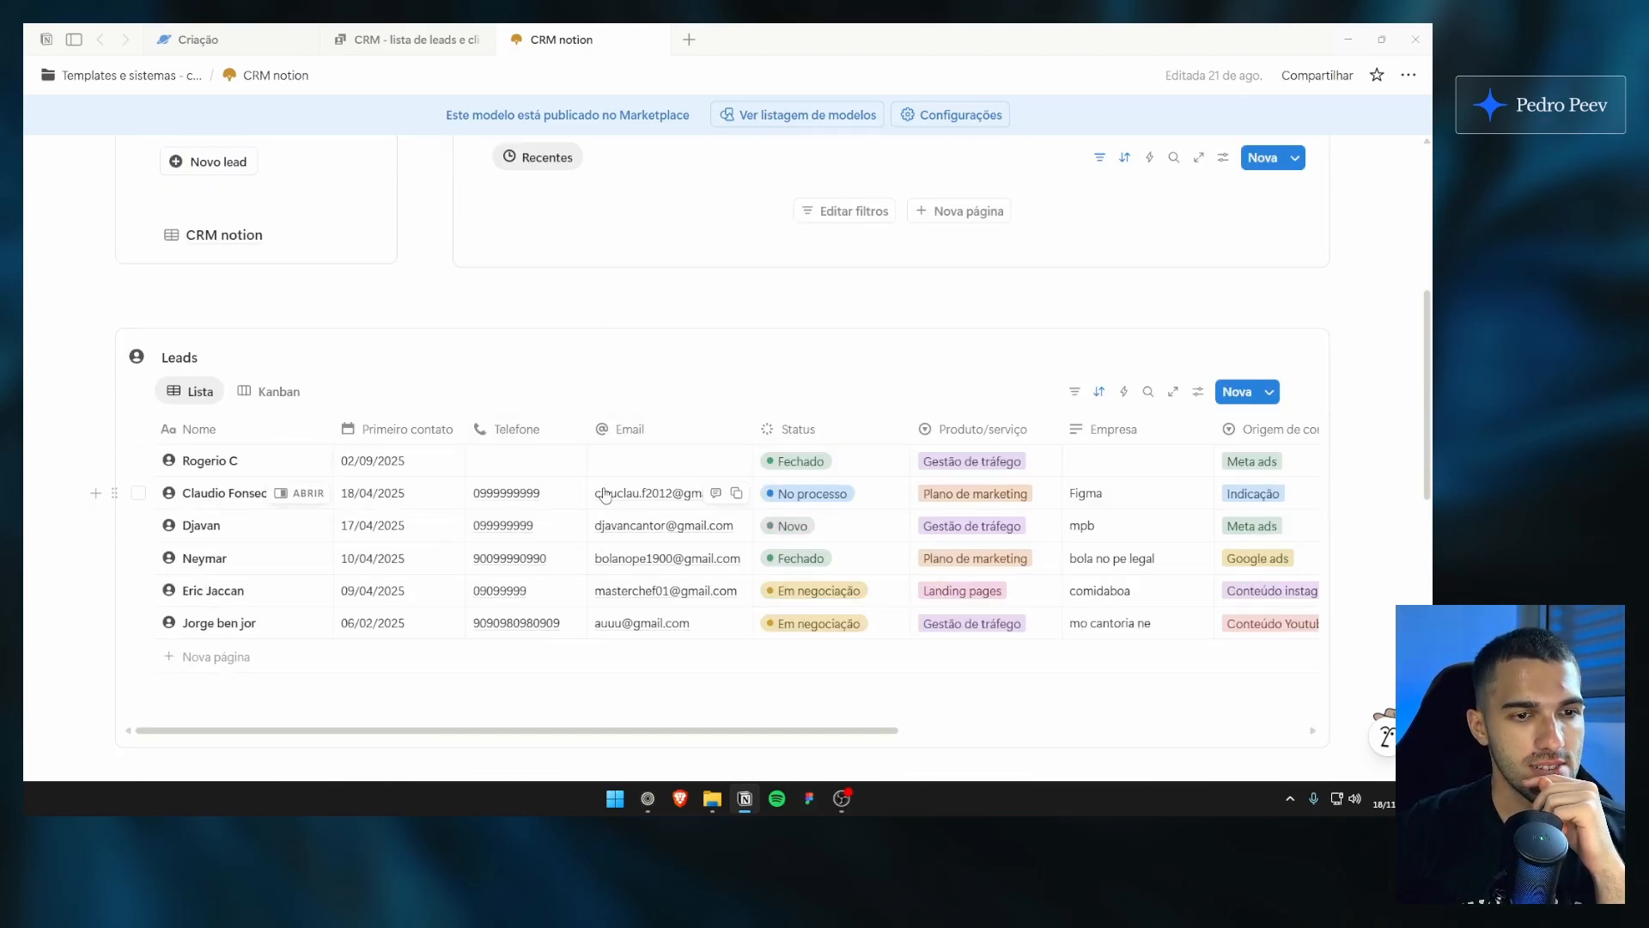
scroll(565, 374, down, 1)
click(550, 395)
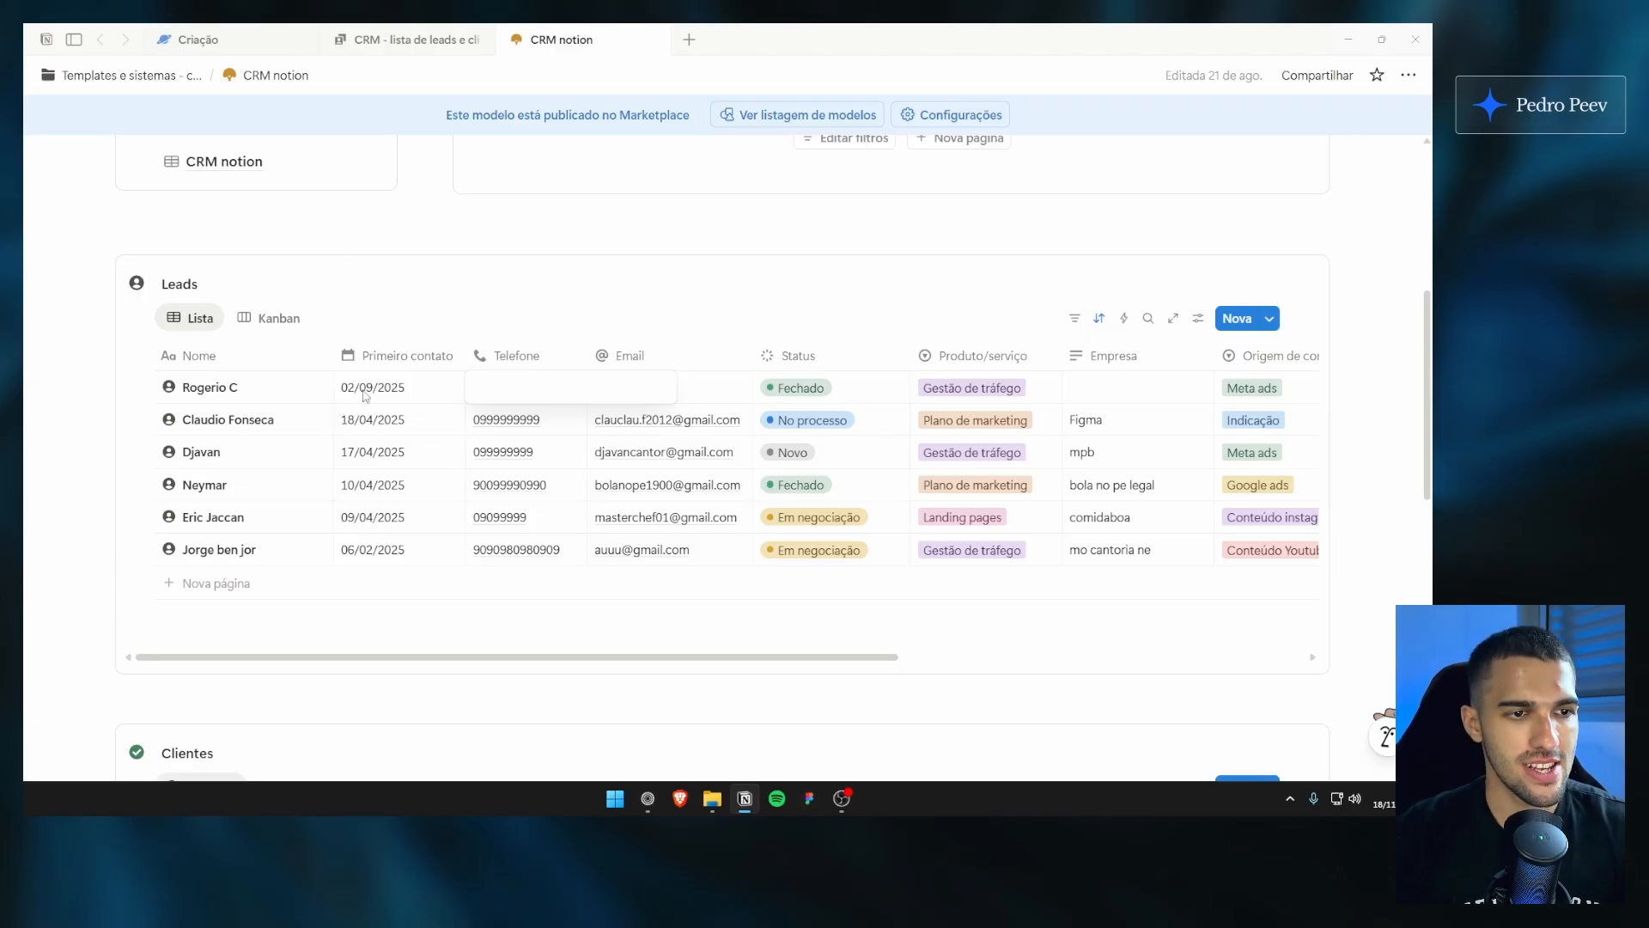
key(Escape)
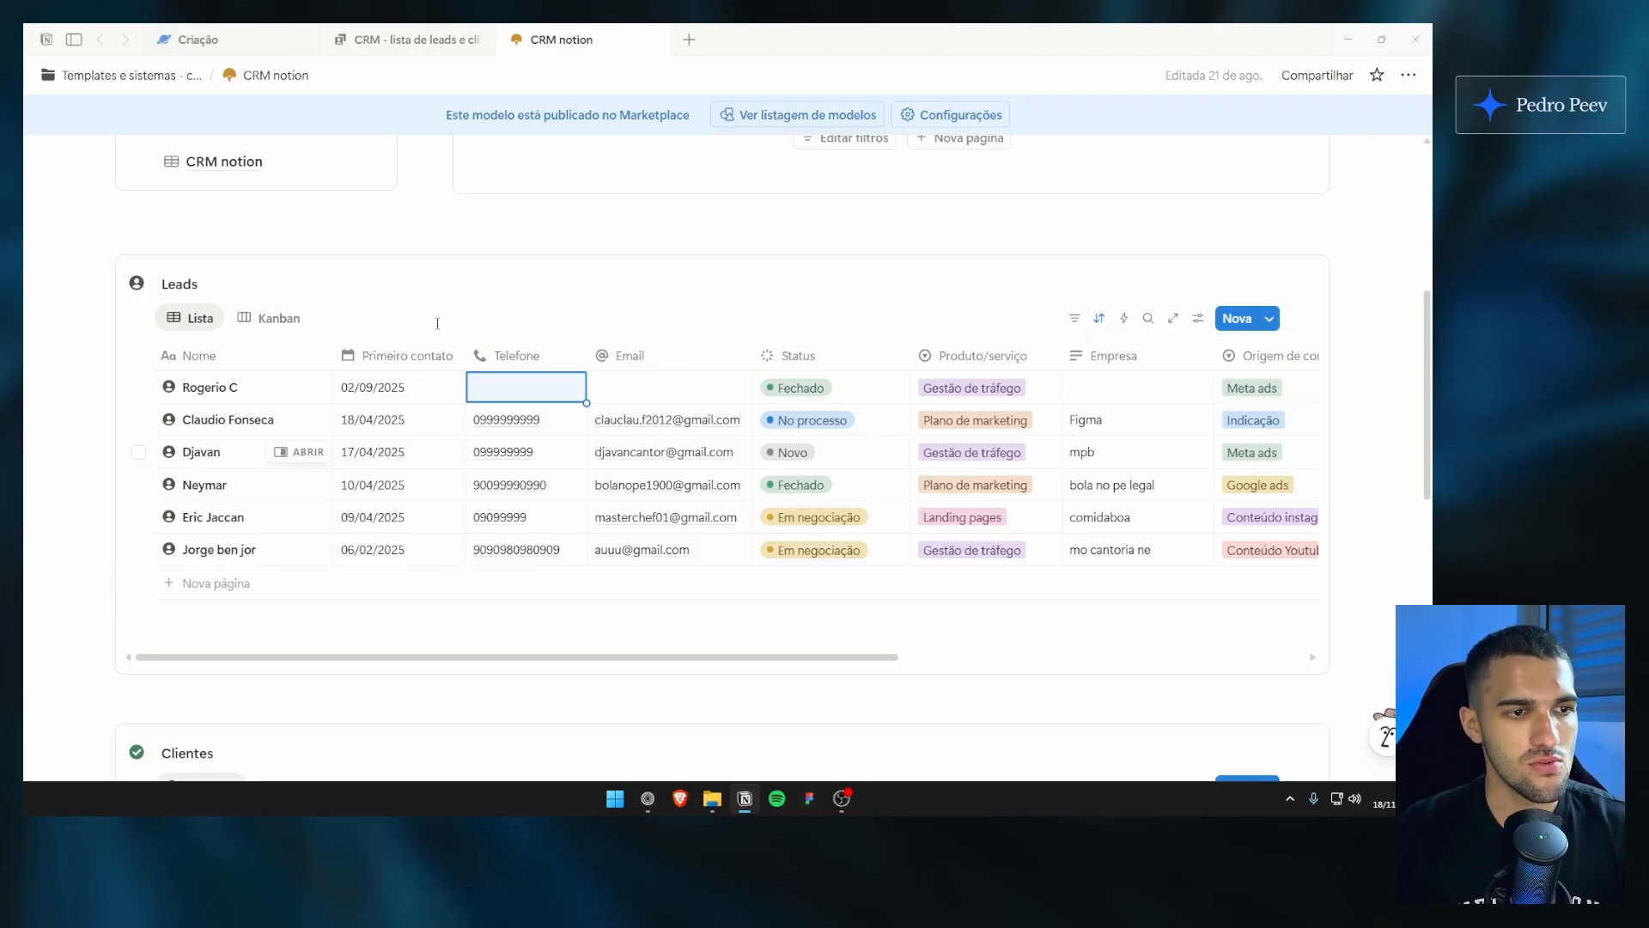
click(409, 281)
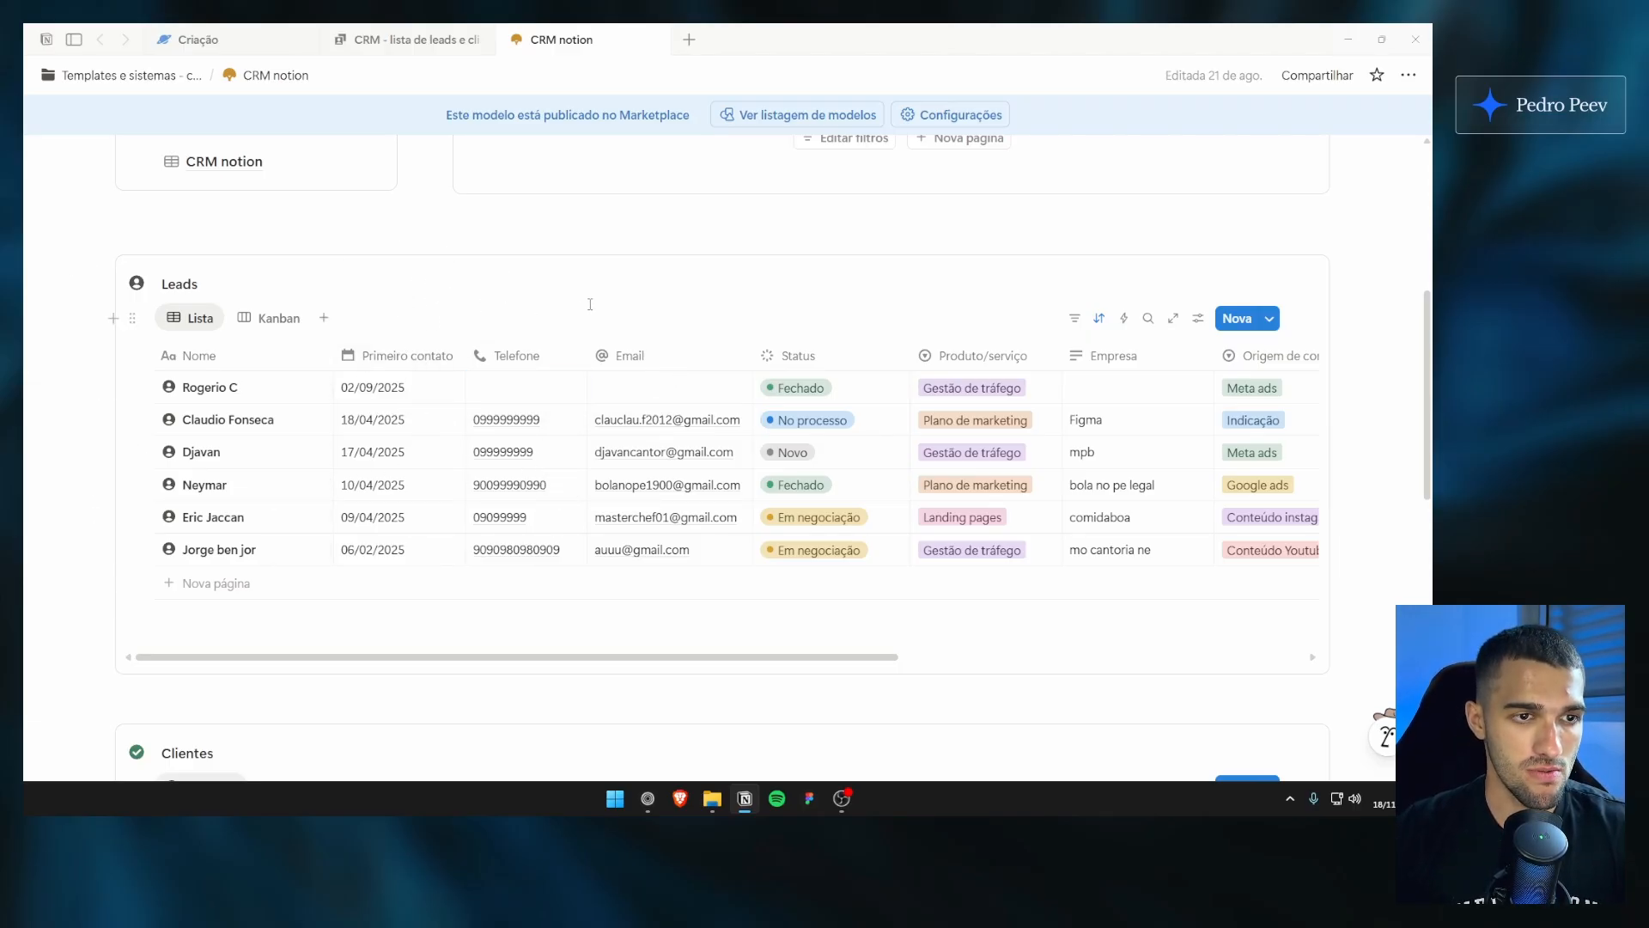
scroll(636, 386, up, 1)
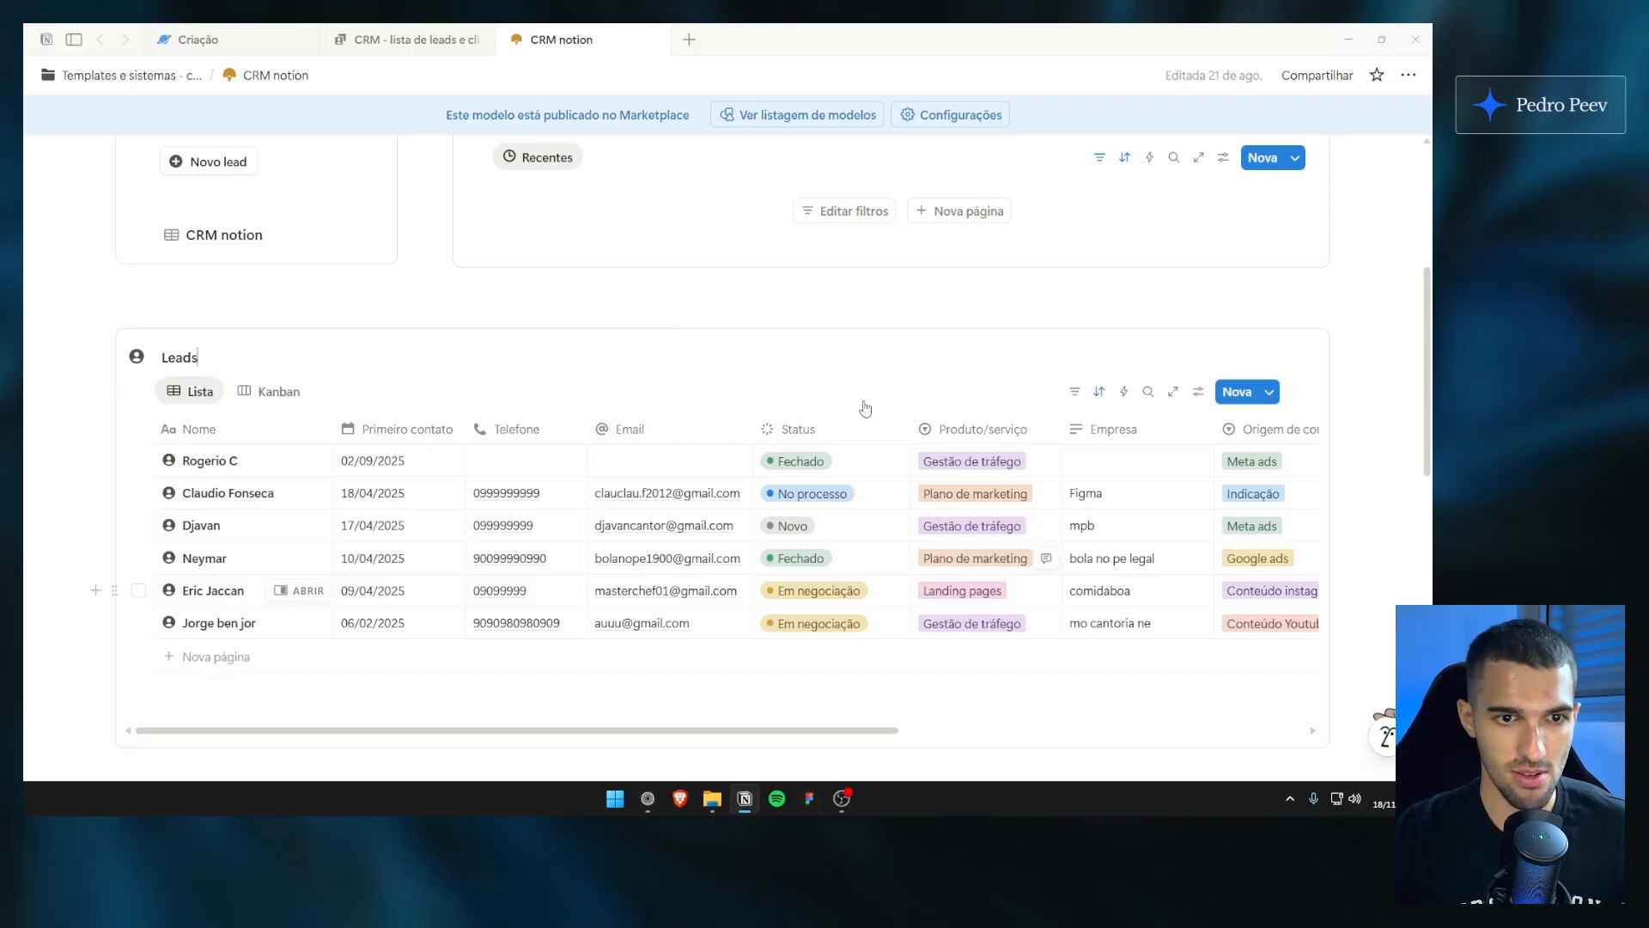
scroll(633, 412, right, 3)
scroll(633, 412, left, 3)
scroll(634, 421, up, 5)
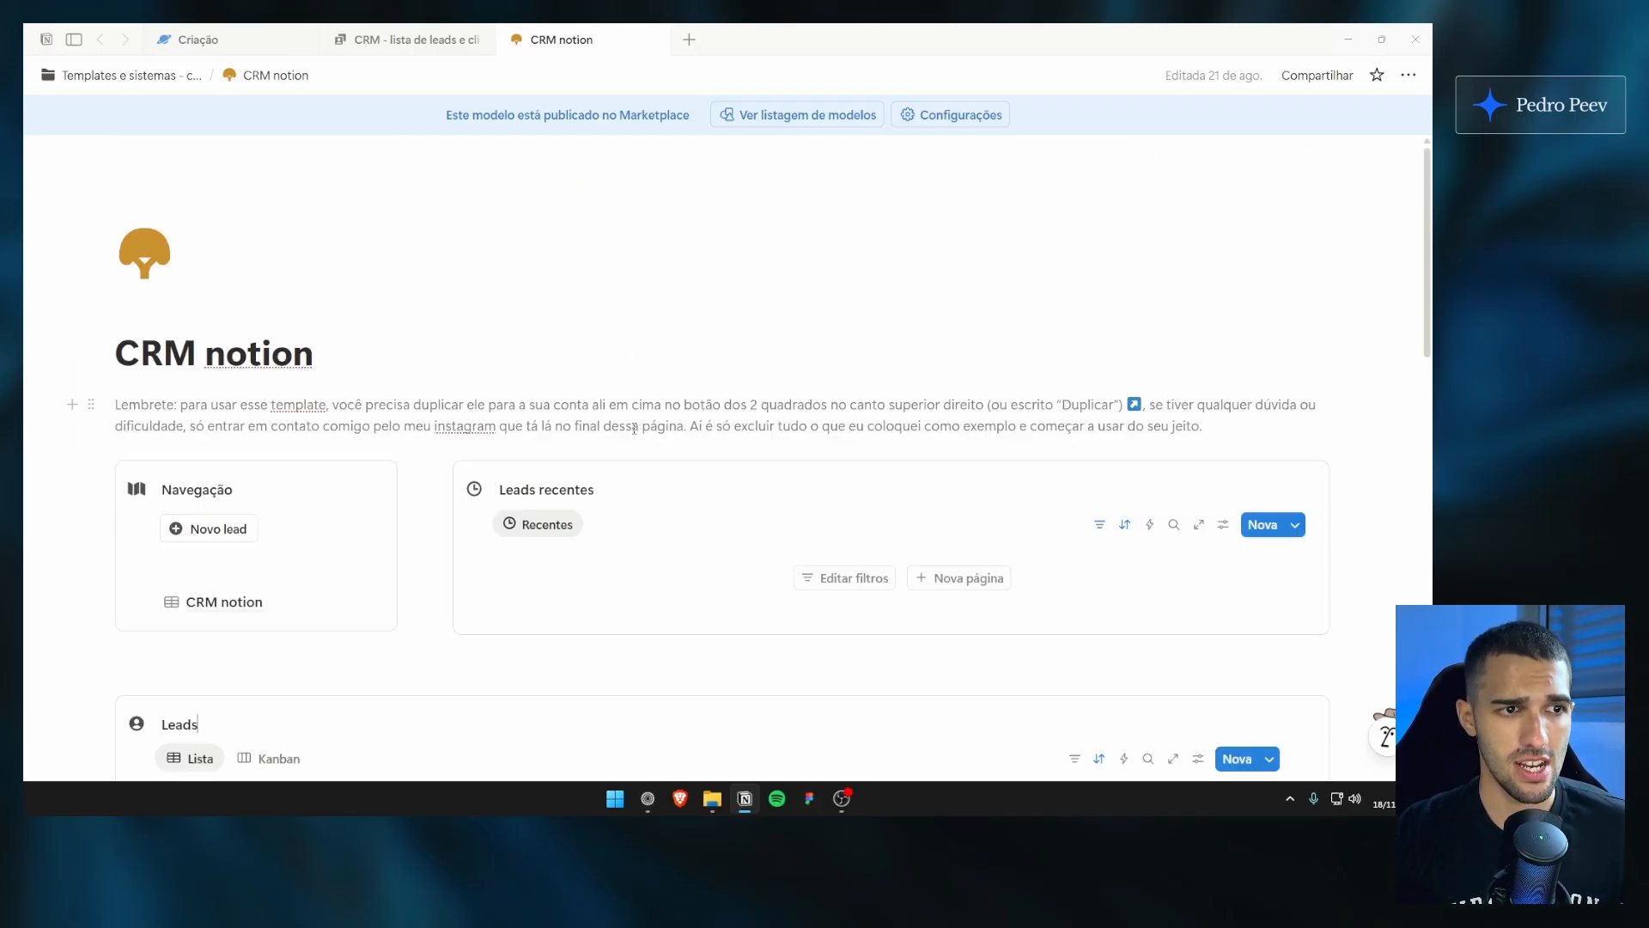
Step: Close the CRM notion tab and open the Email column's options in 'CRM - lista de leads e clientes'
click(408, 39)
click(654, 39)
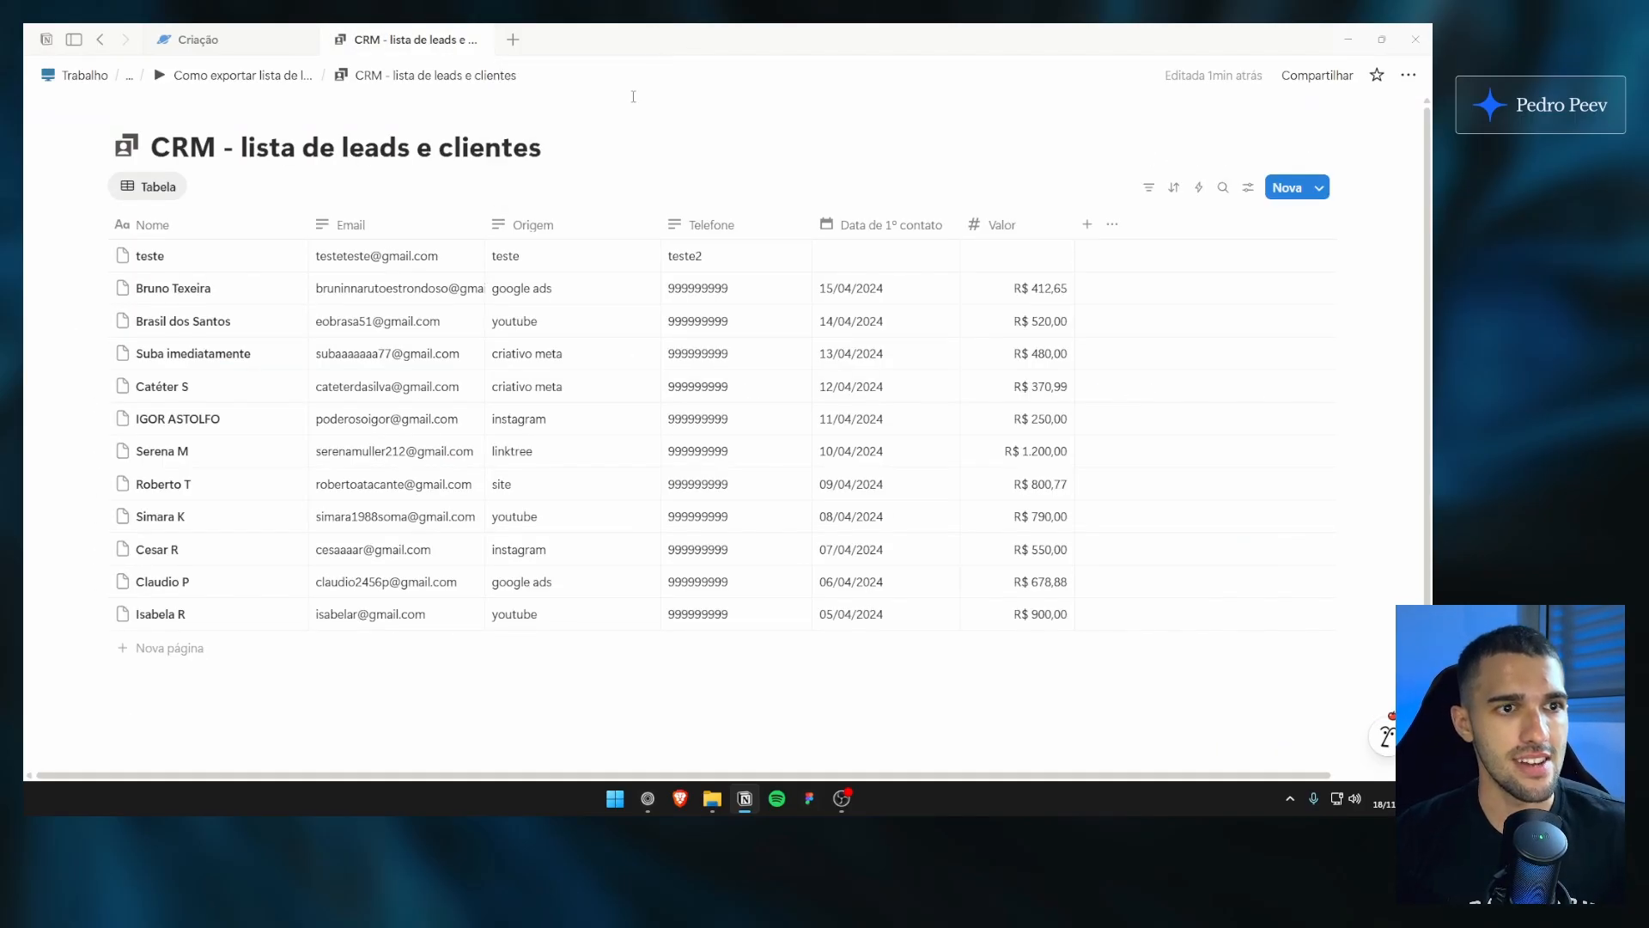
click(425, 226)
Step: Change the Email column's type to E-mail and widen the column slightly
mouse_move(405, 291)
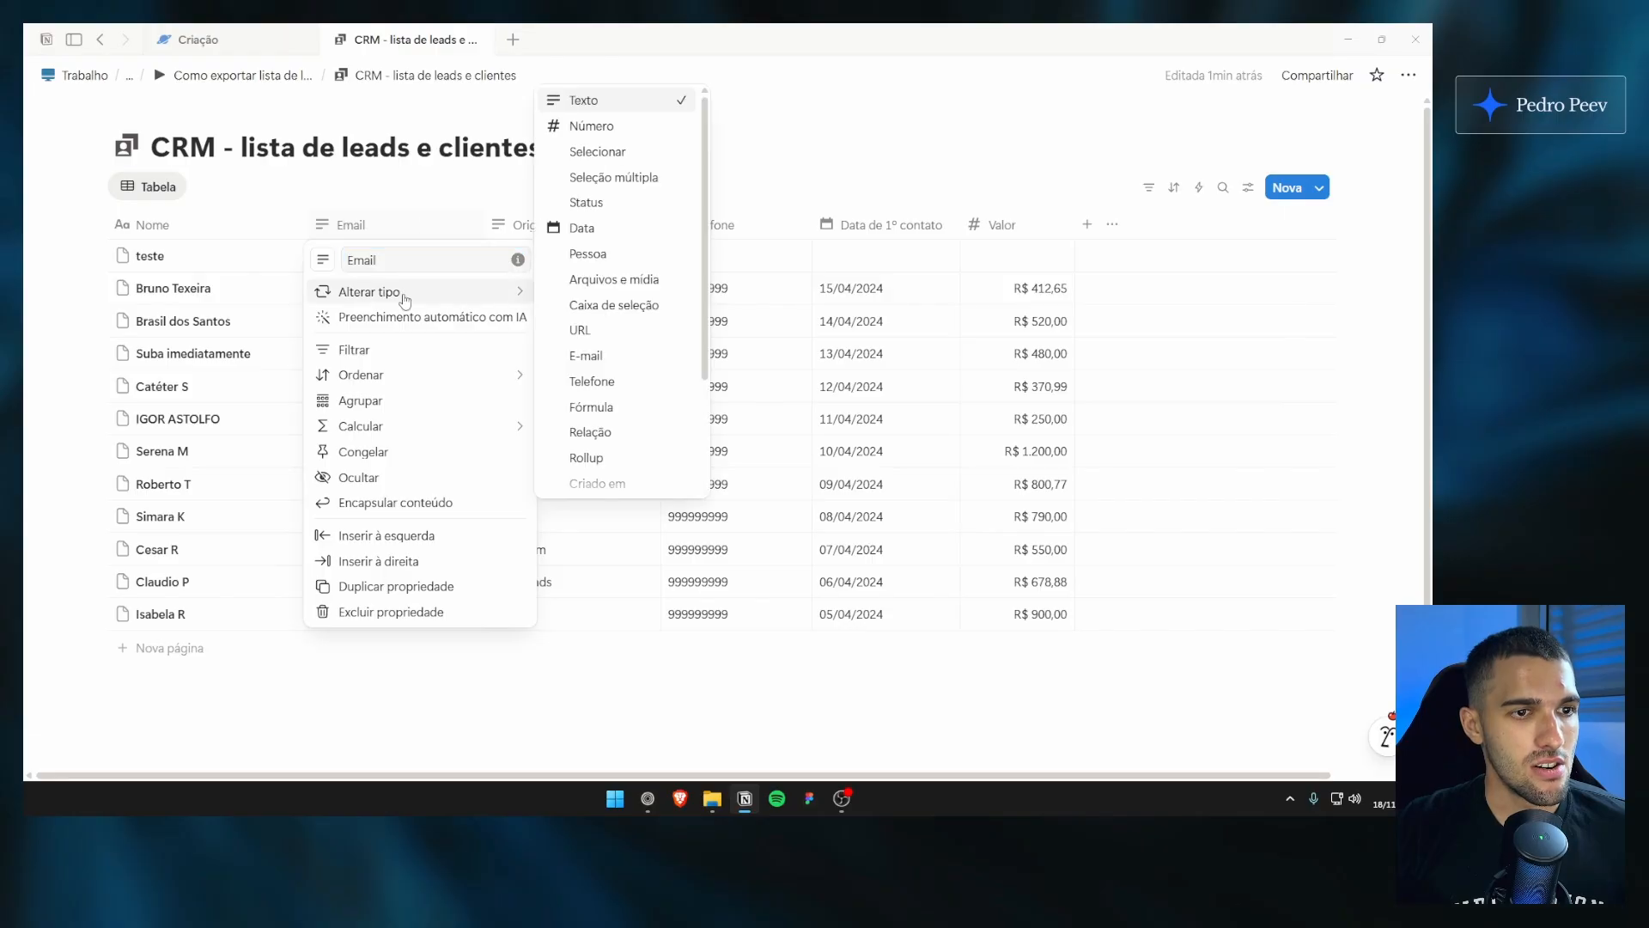
scroll(627, 361, down, 2)
scroll(633, 412, up, 1)
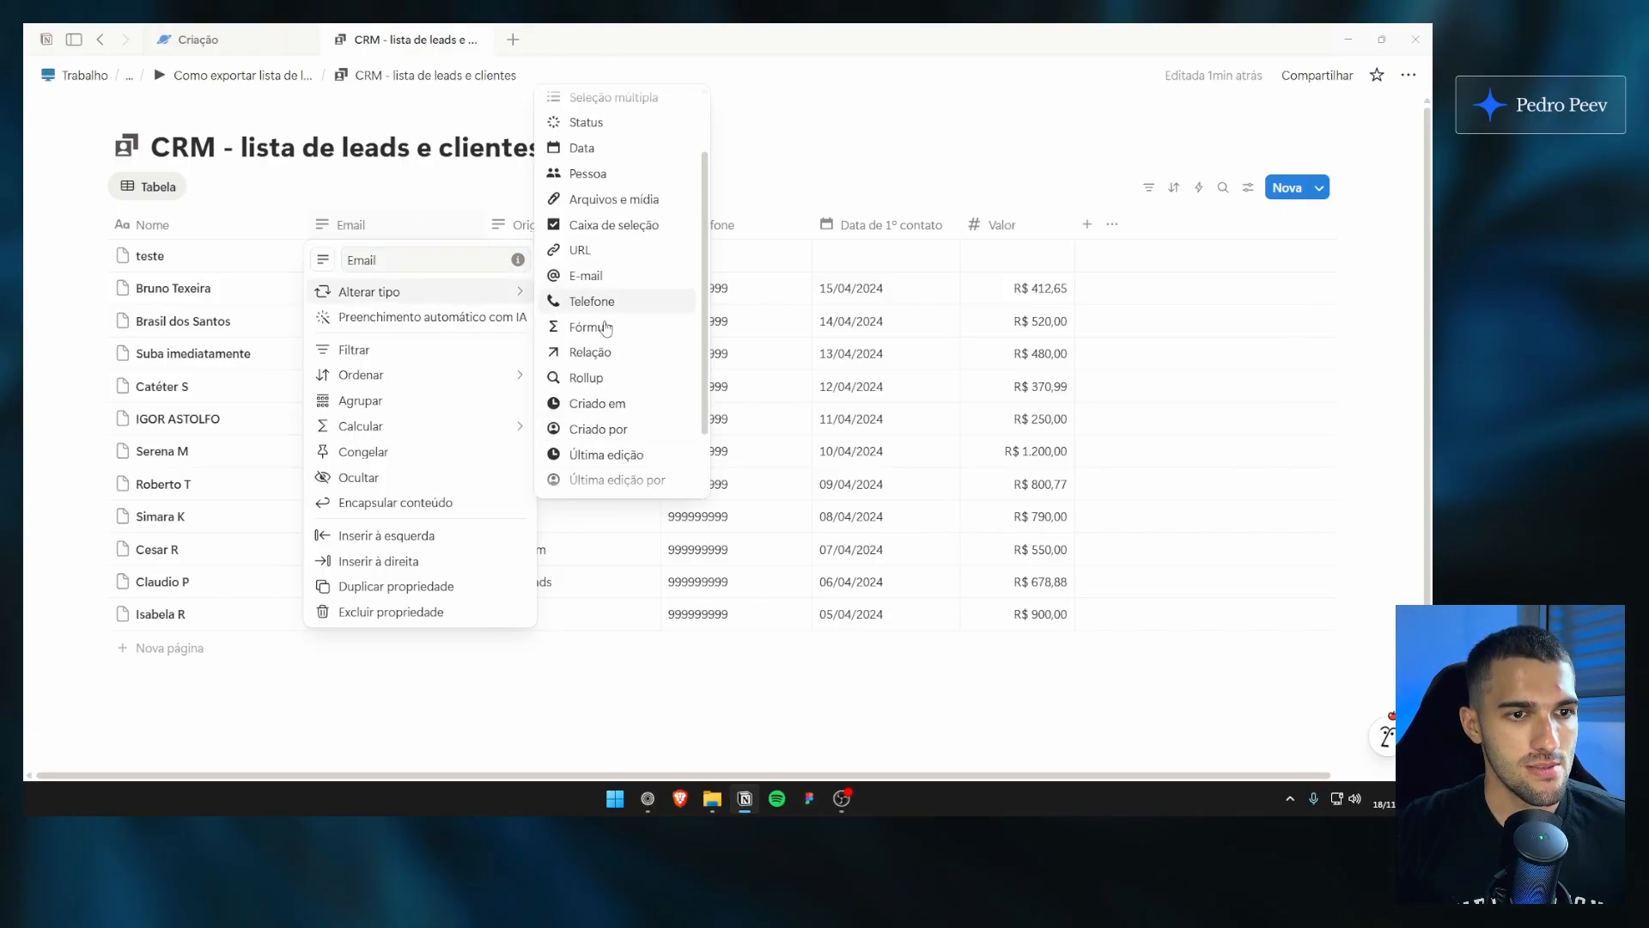
click(604, 276)
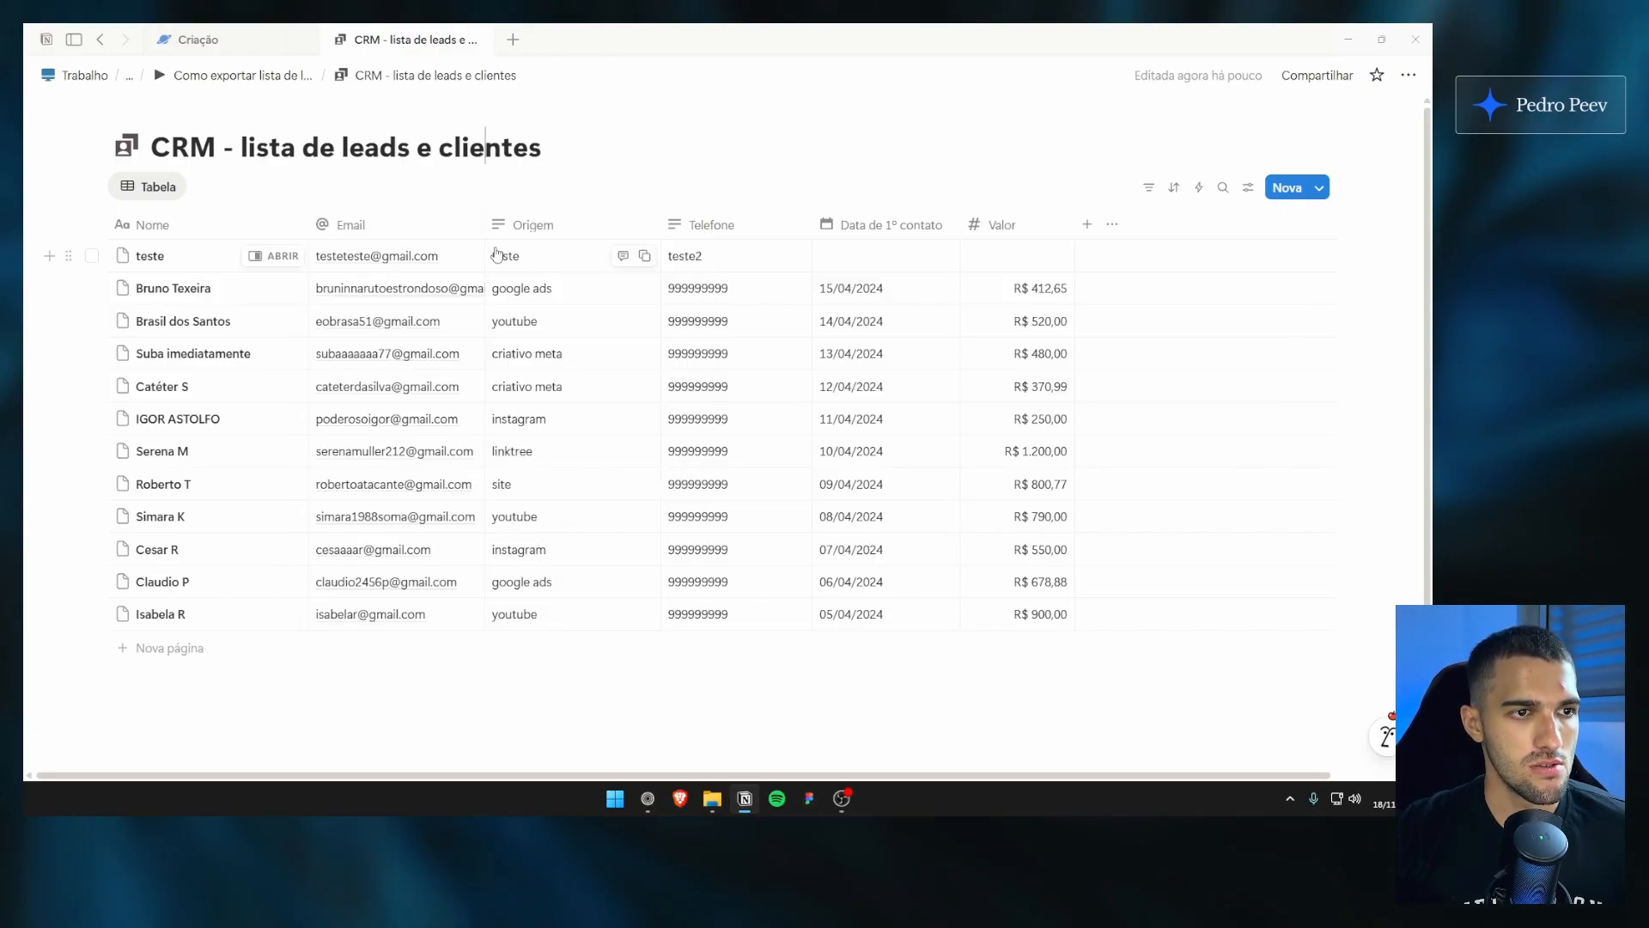
mouse_move(472, 222)
mouse_down()
mouse_move(490, 222)
mouse_move(474, 230)
mouse_up()
Step: Change the Origem column's type to Selecionar so its values become select tags
click(549, 224)
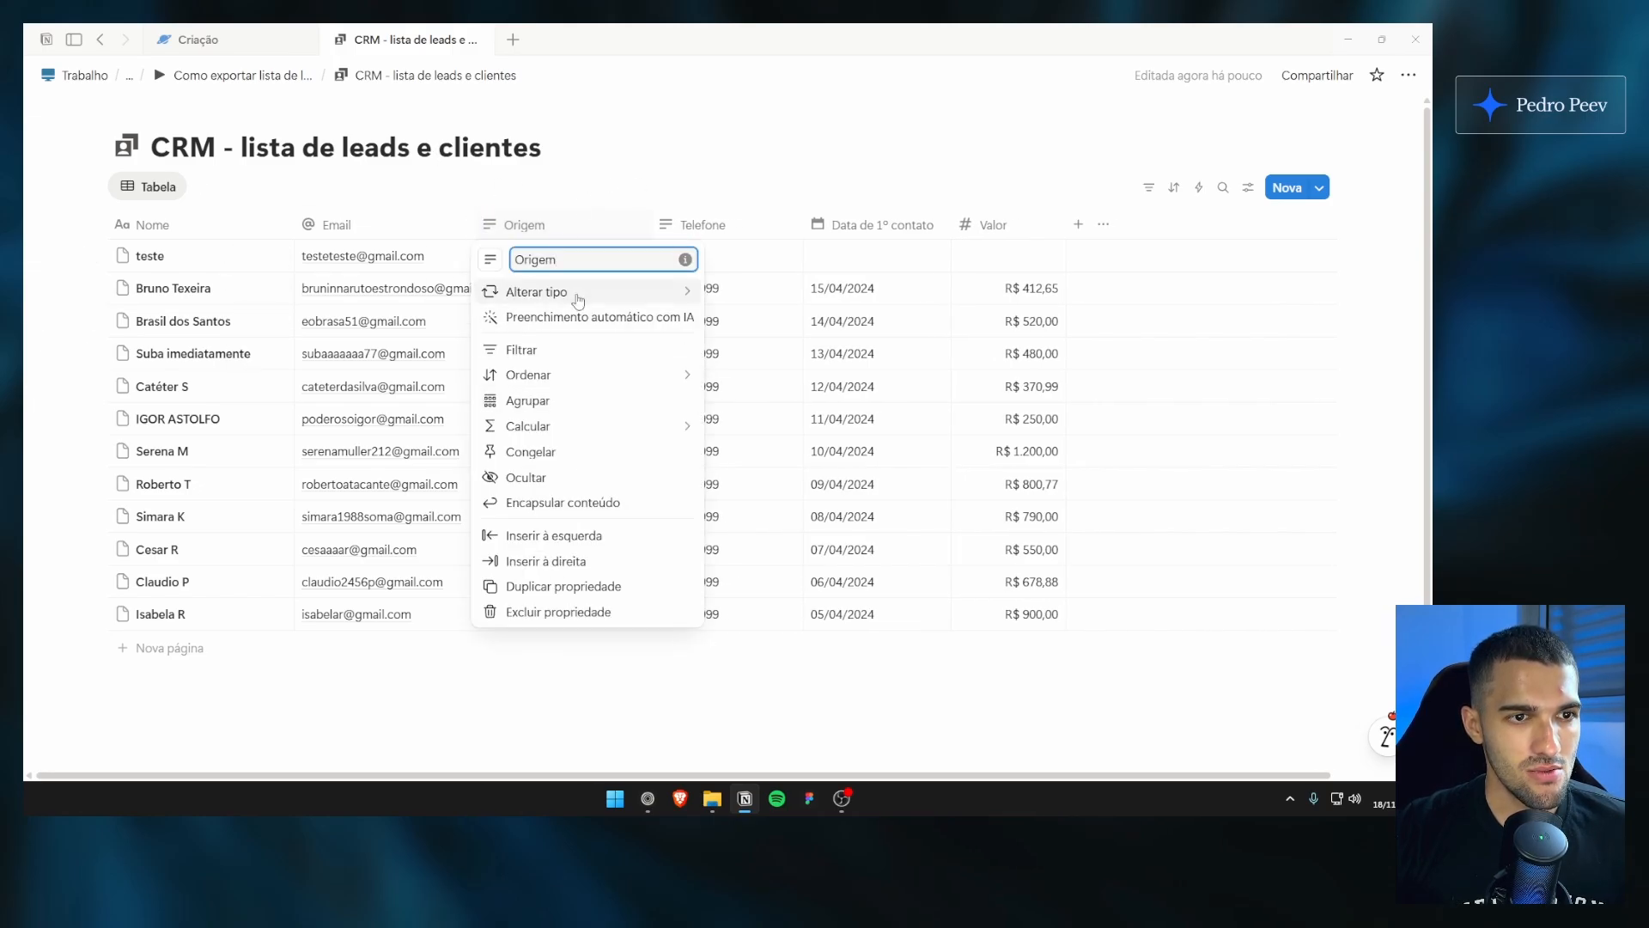
mouse_move(578, 291)
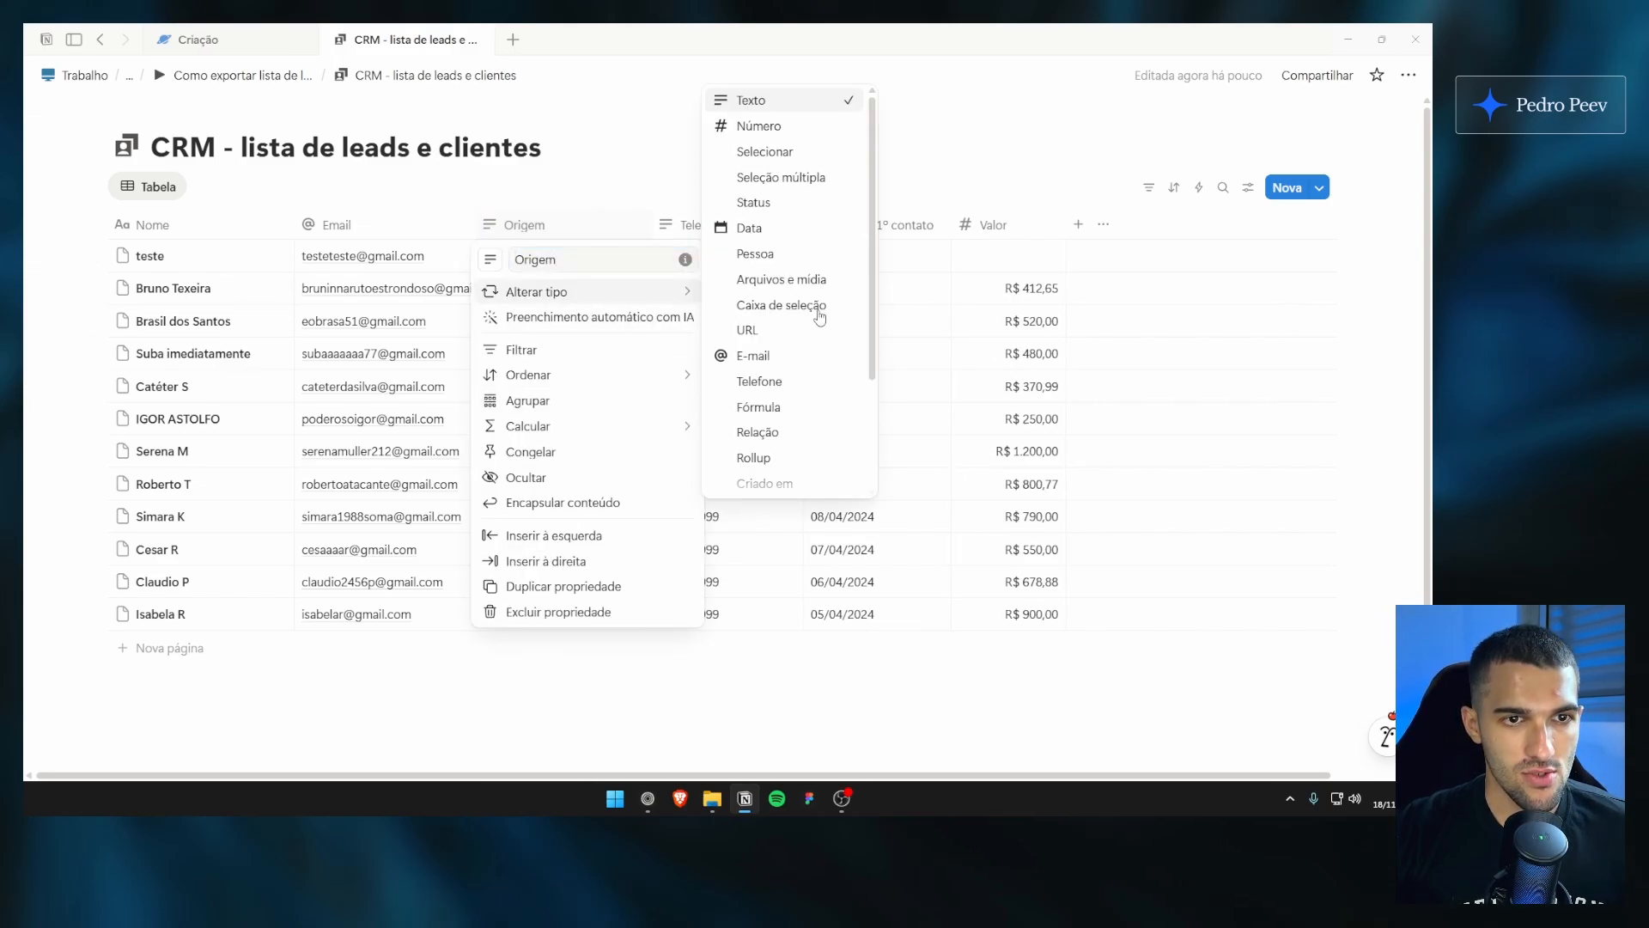
click(798, 160)
mouse_move(578, 700)
mouse_down()
mouse_move(576, 188)
mouse_move(442, 539)
mouse_move(592, 670)
mouse_up()
scroll(602, 644, down, 1)
scroll(593, 550, up, 1)
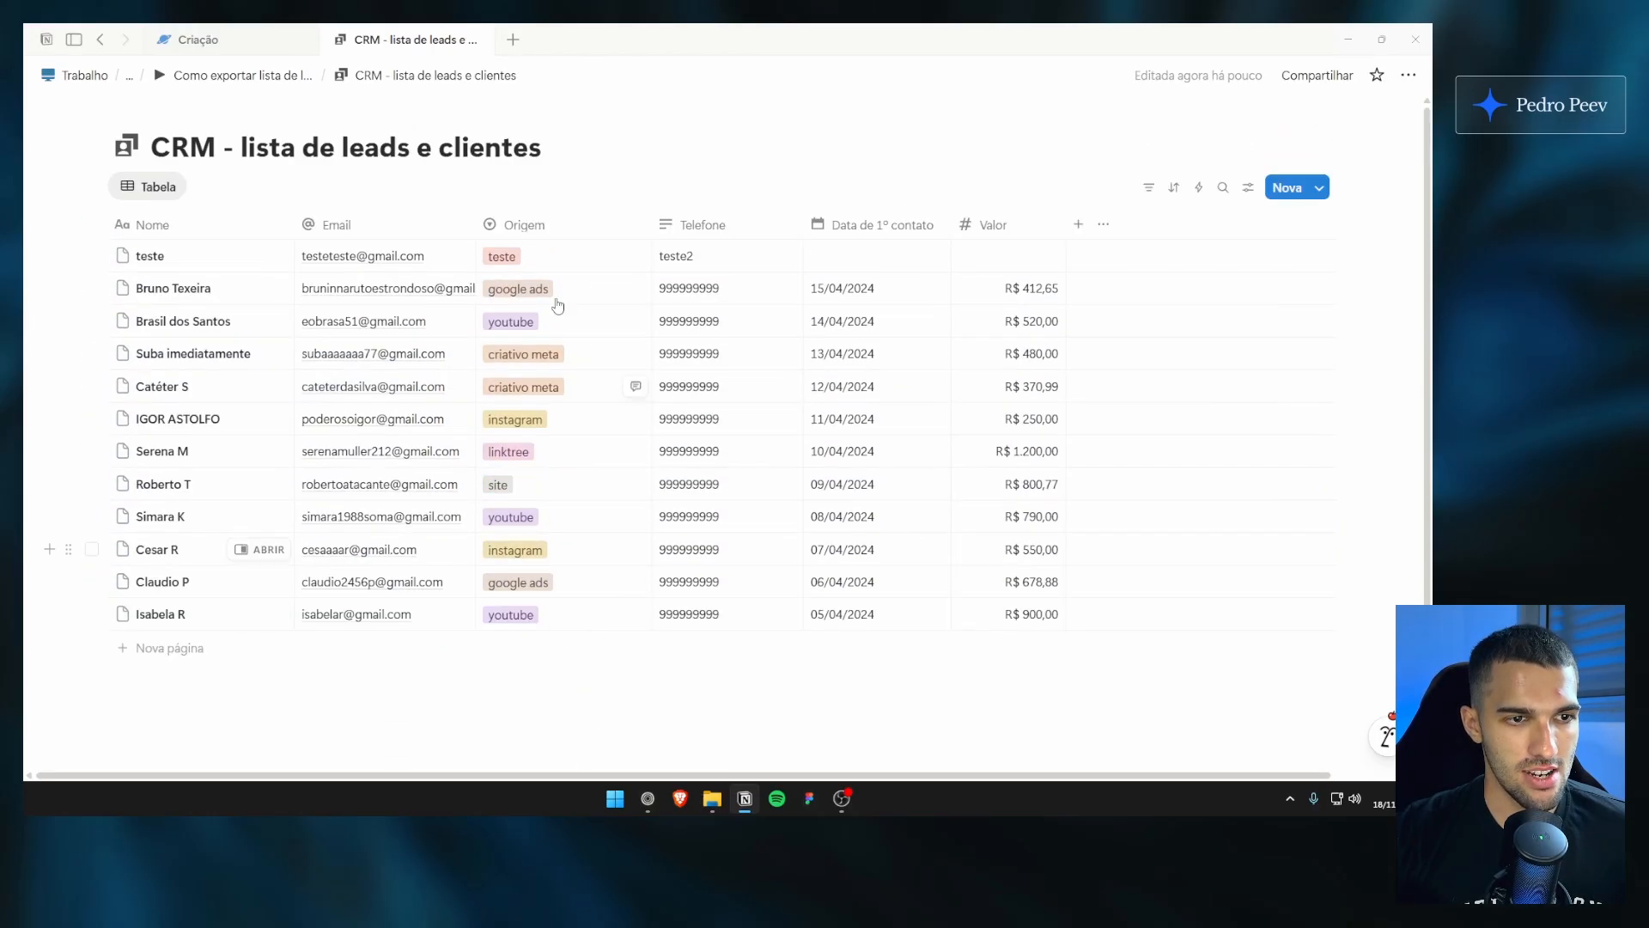
Step: Inspect the Origem tags on a few leads, then bring up the Telefone column's options
click(548, 366)
key(Escape)
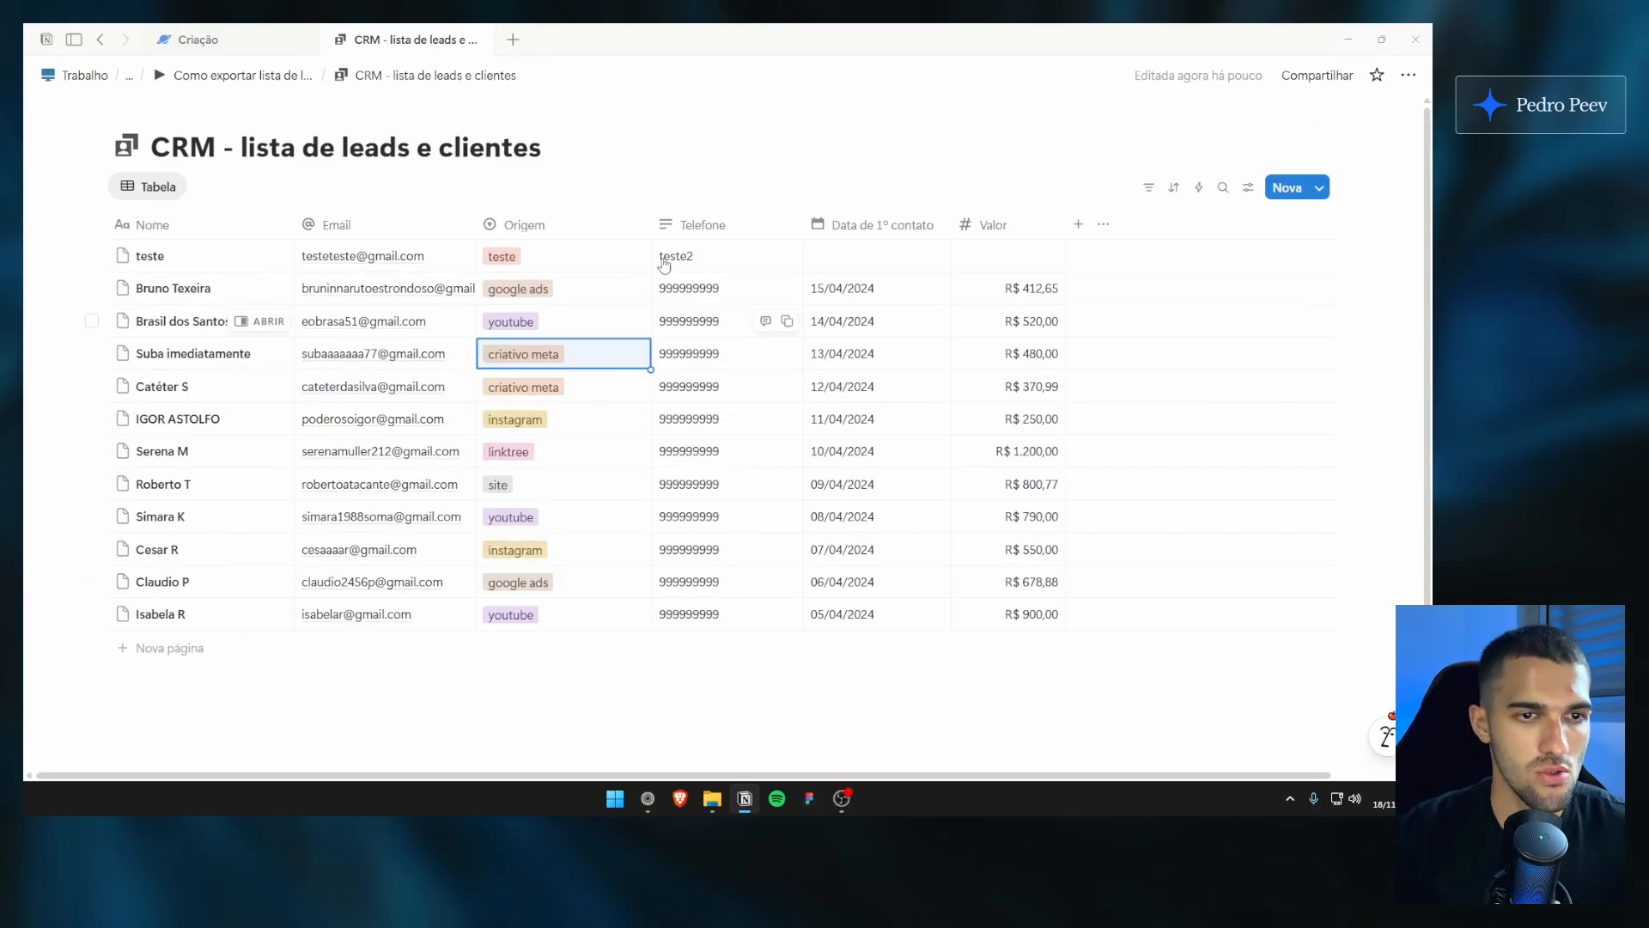
key(Down)
click(556, 421)
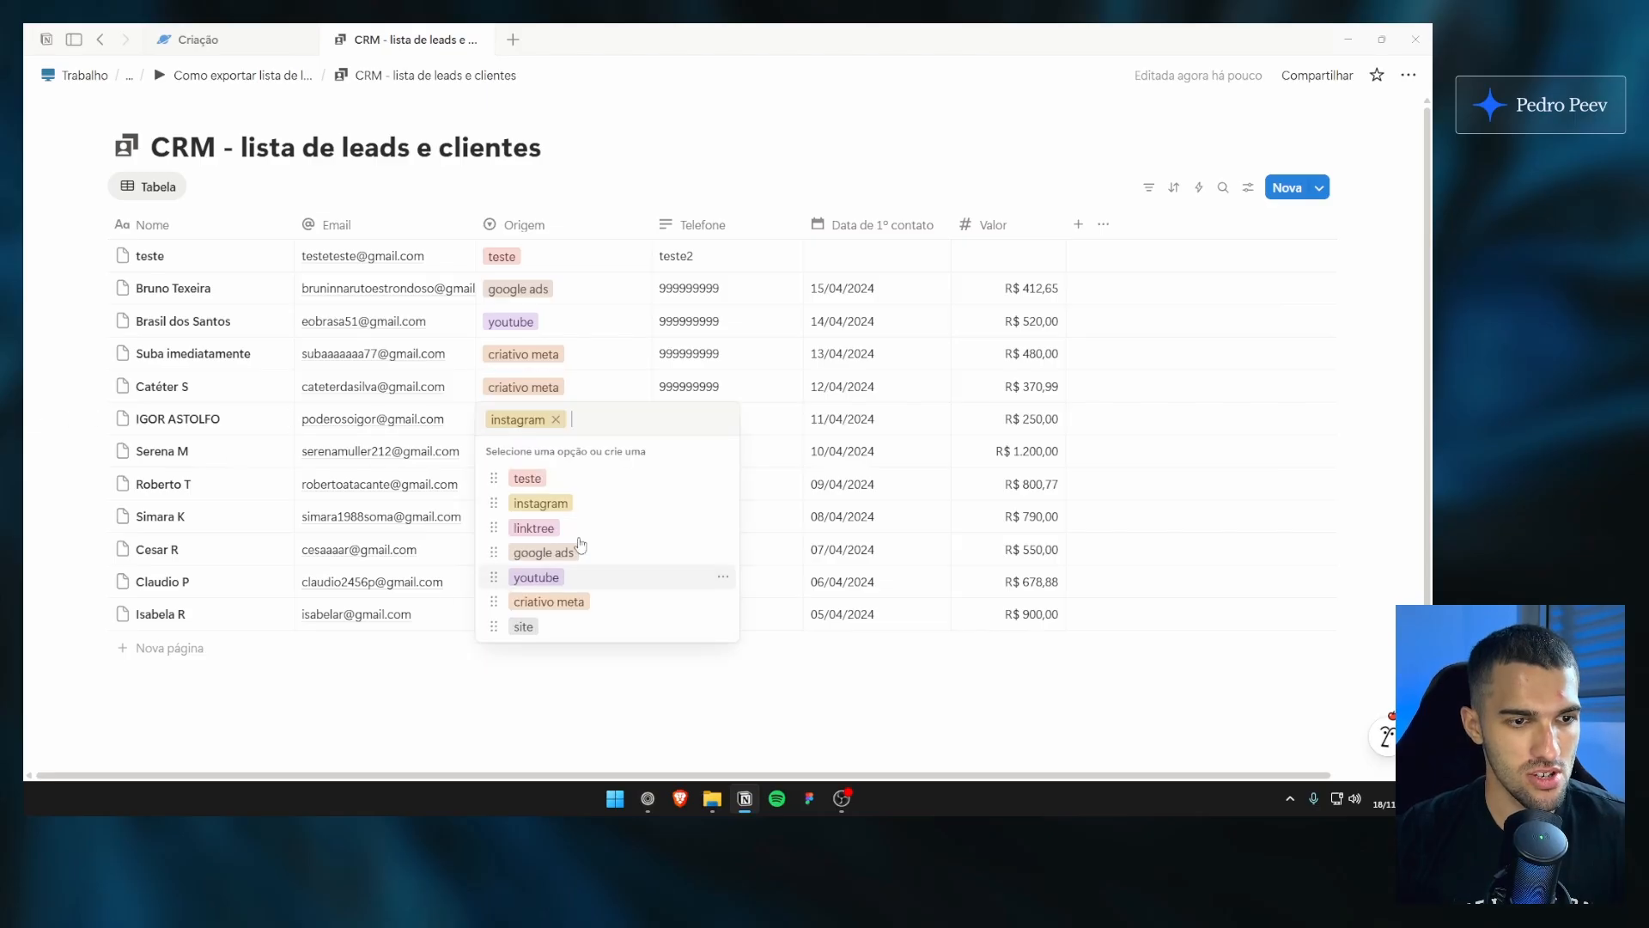
key(Escape)
key(Escape)
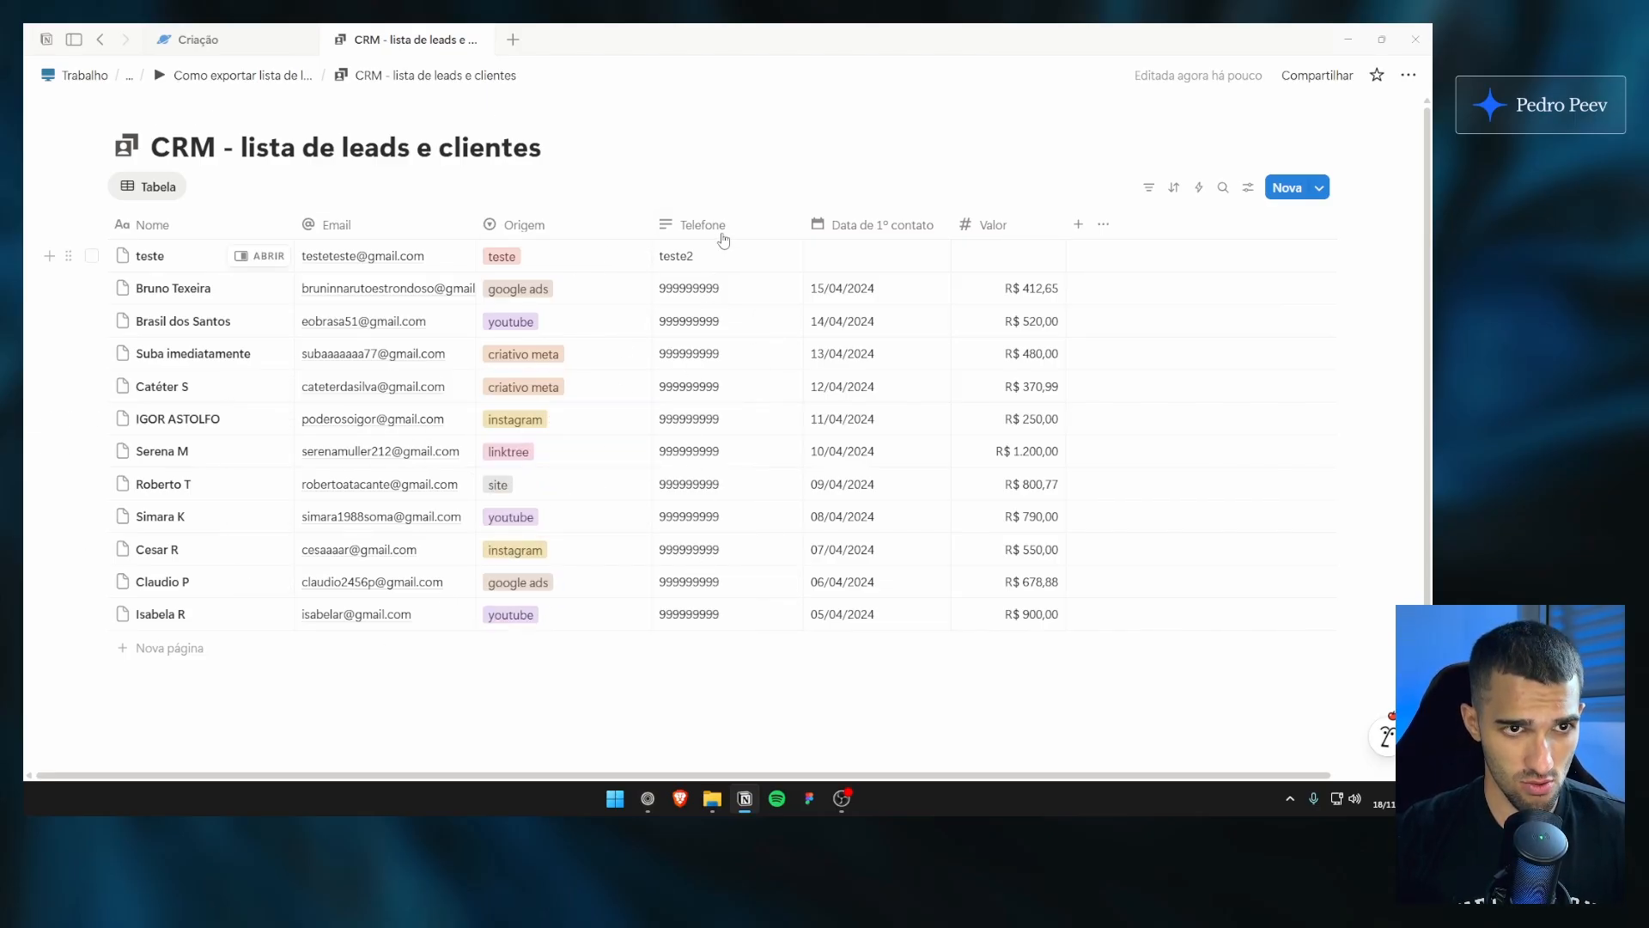
click(720, 225)
key(Escape)
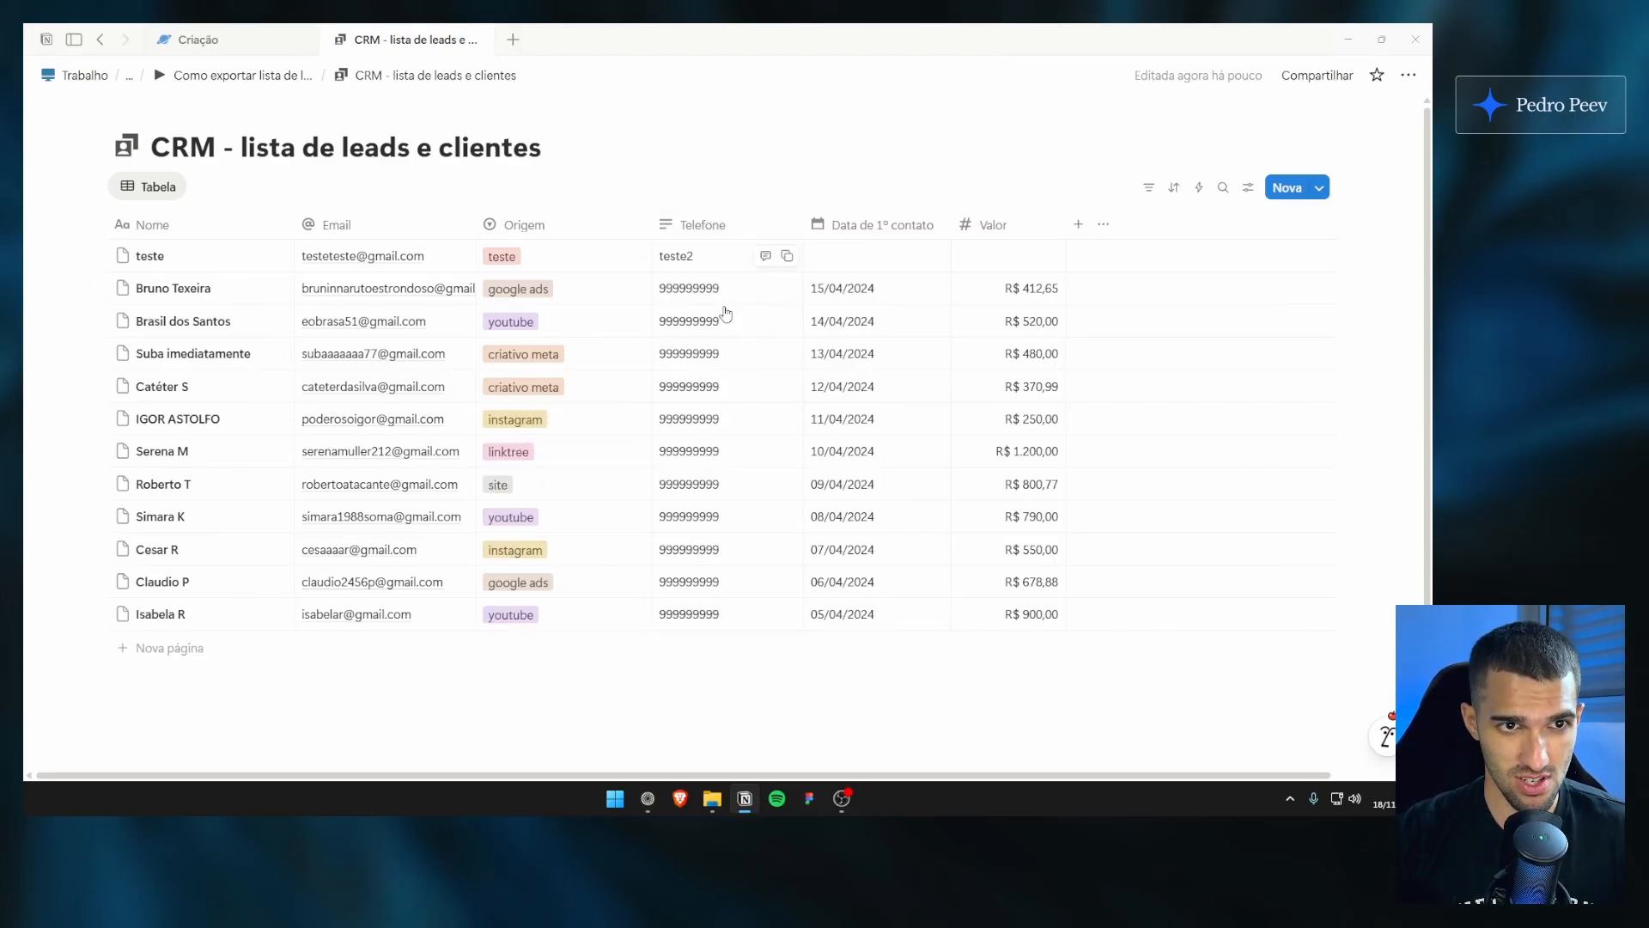
click(720, 225)
Step: Set the Telefone column's type to Telefone (phone)
mouse_move(721, 293)
scroll(966, 421, down, 3)
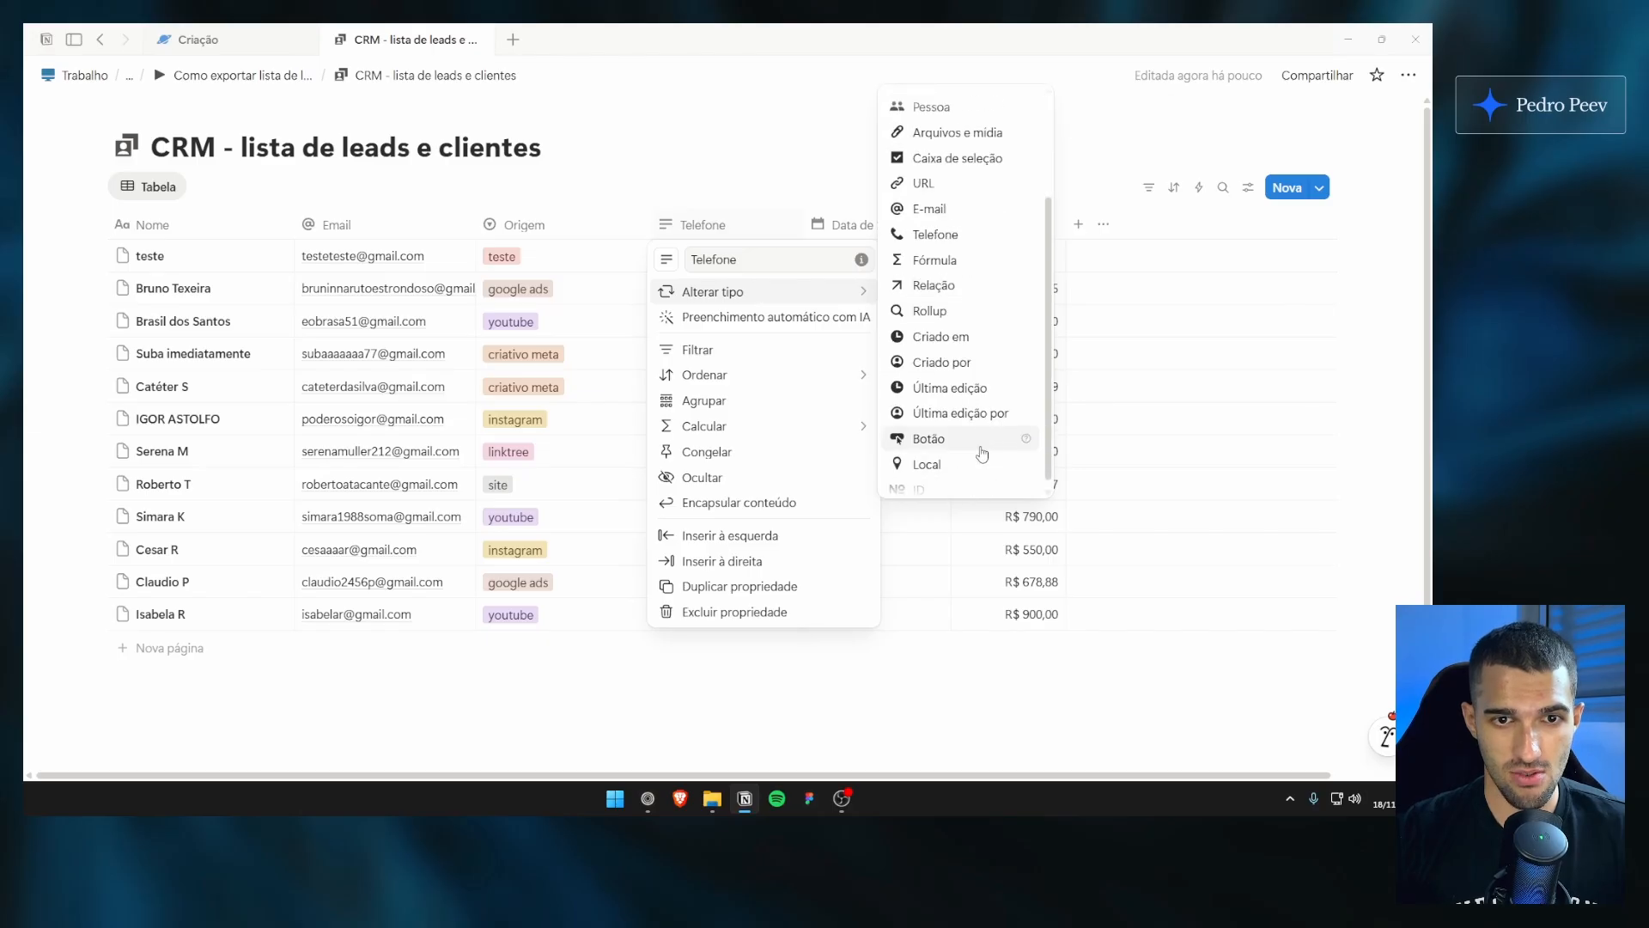
scroll(968, 386, up, 3)
click(953, 384)
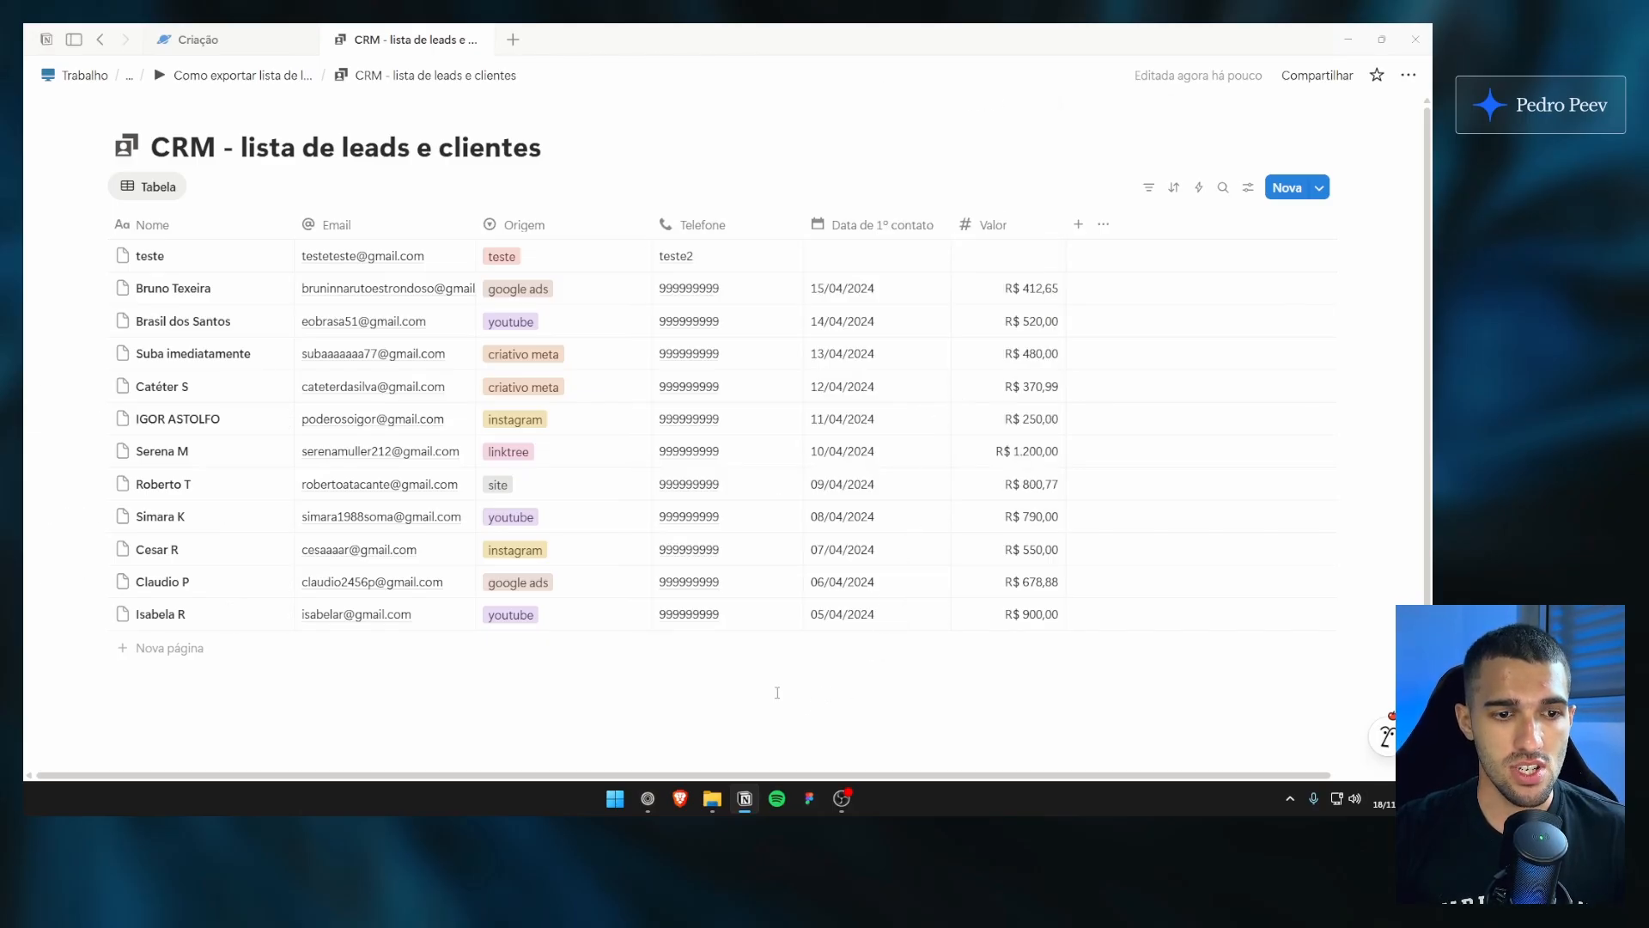
Step: Inspect the teste2 phone cell and recheck that Telefone is the selected column type
click(727, 265)
drag(733, 255, 492, 276)
click(664, 170)
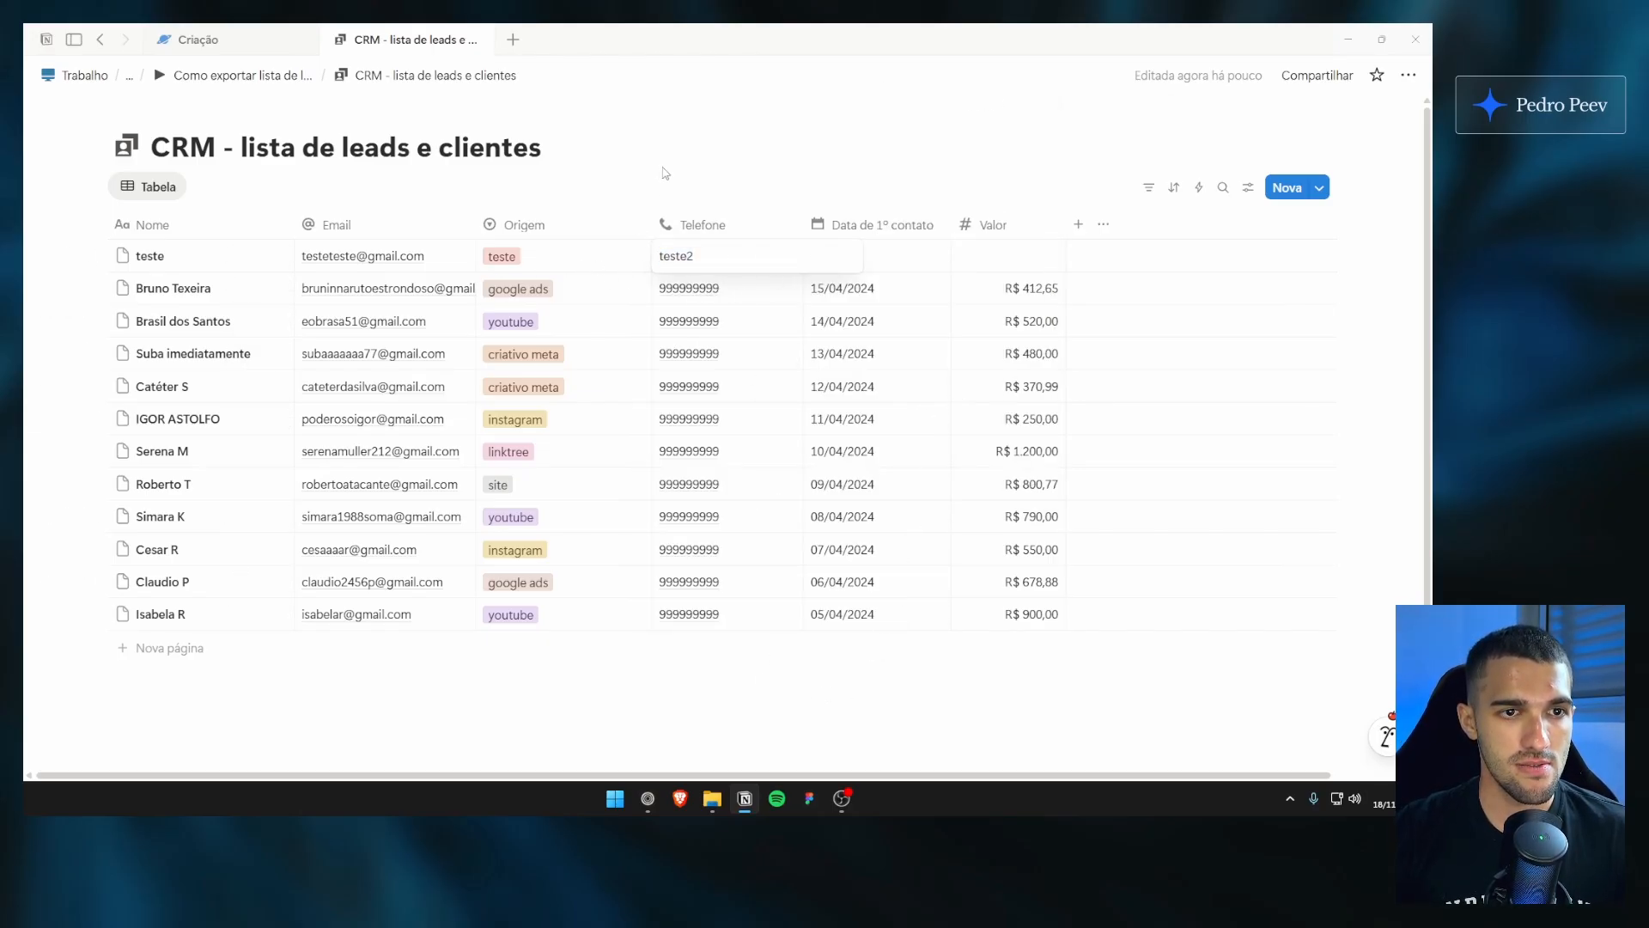
click(666, 173)
click(740, 261)
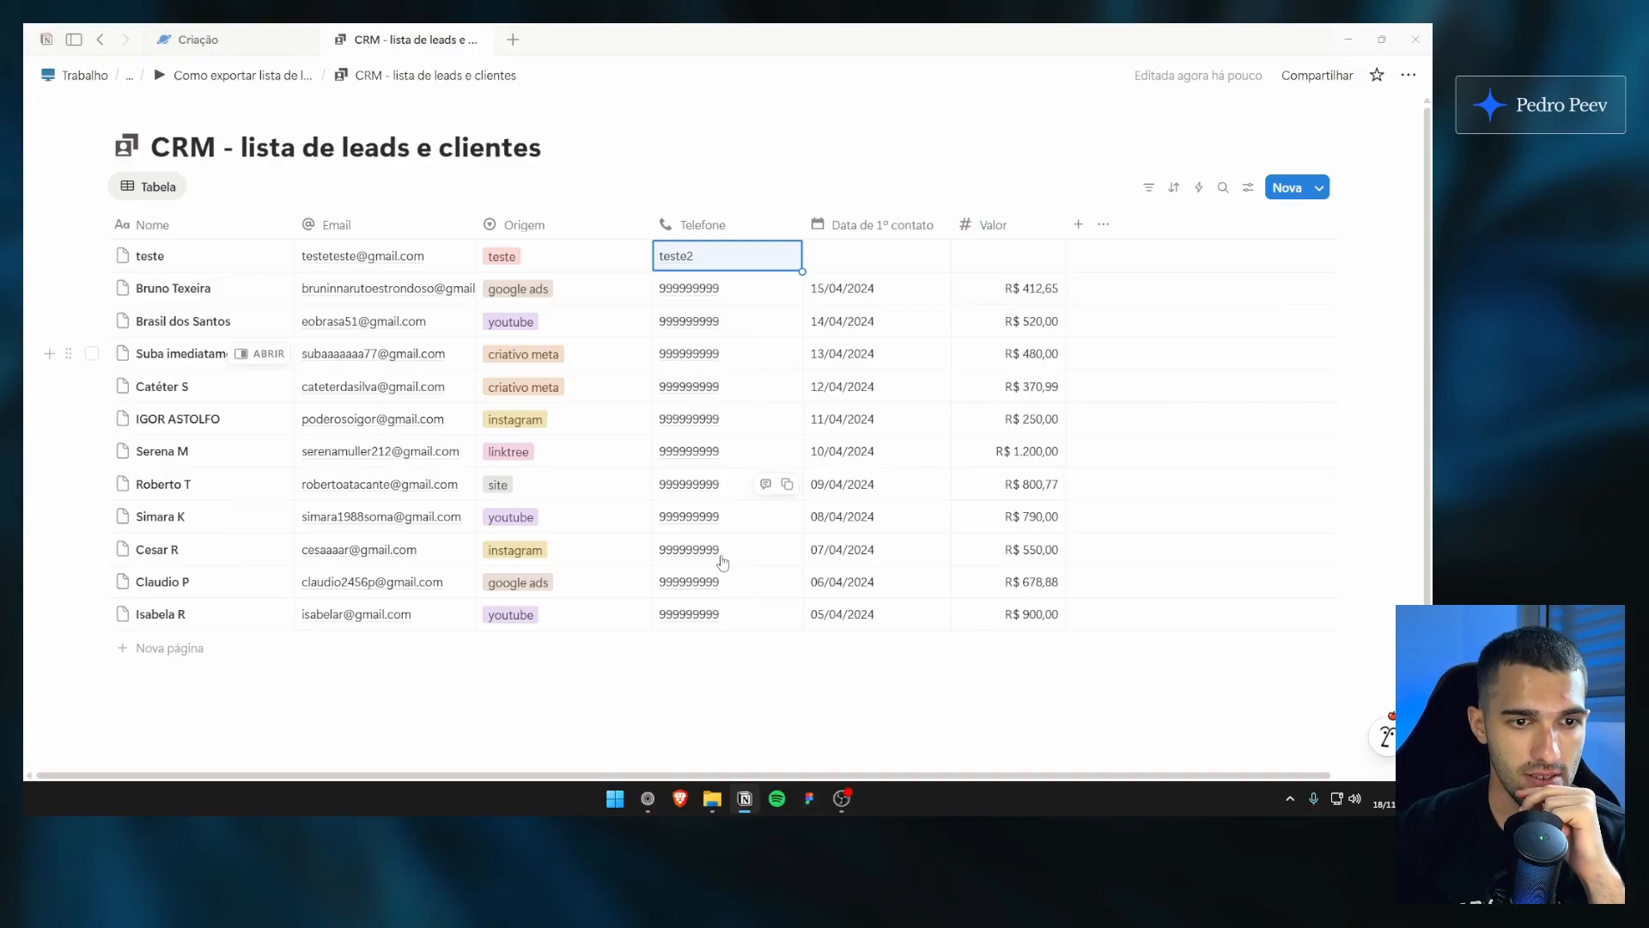
click(702, 224)
mouse_move(736, 292)
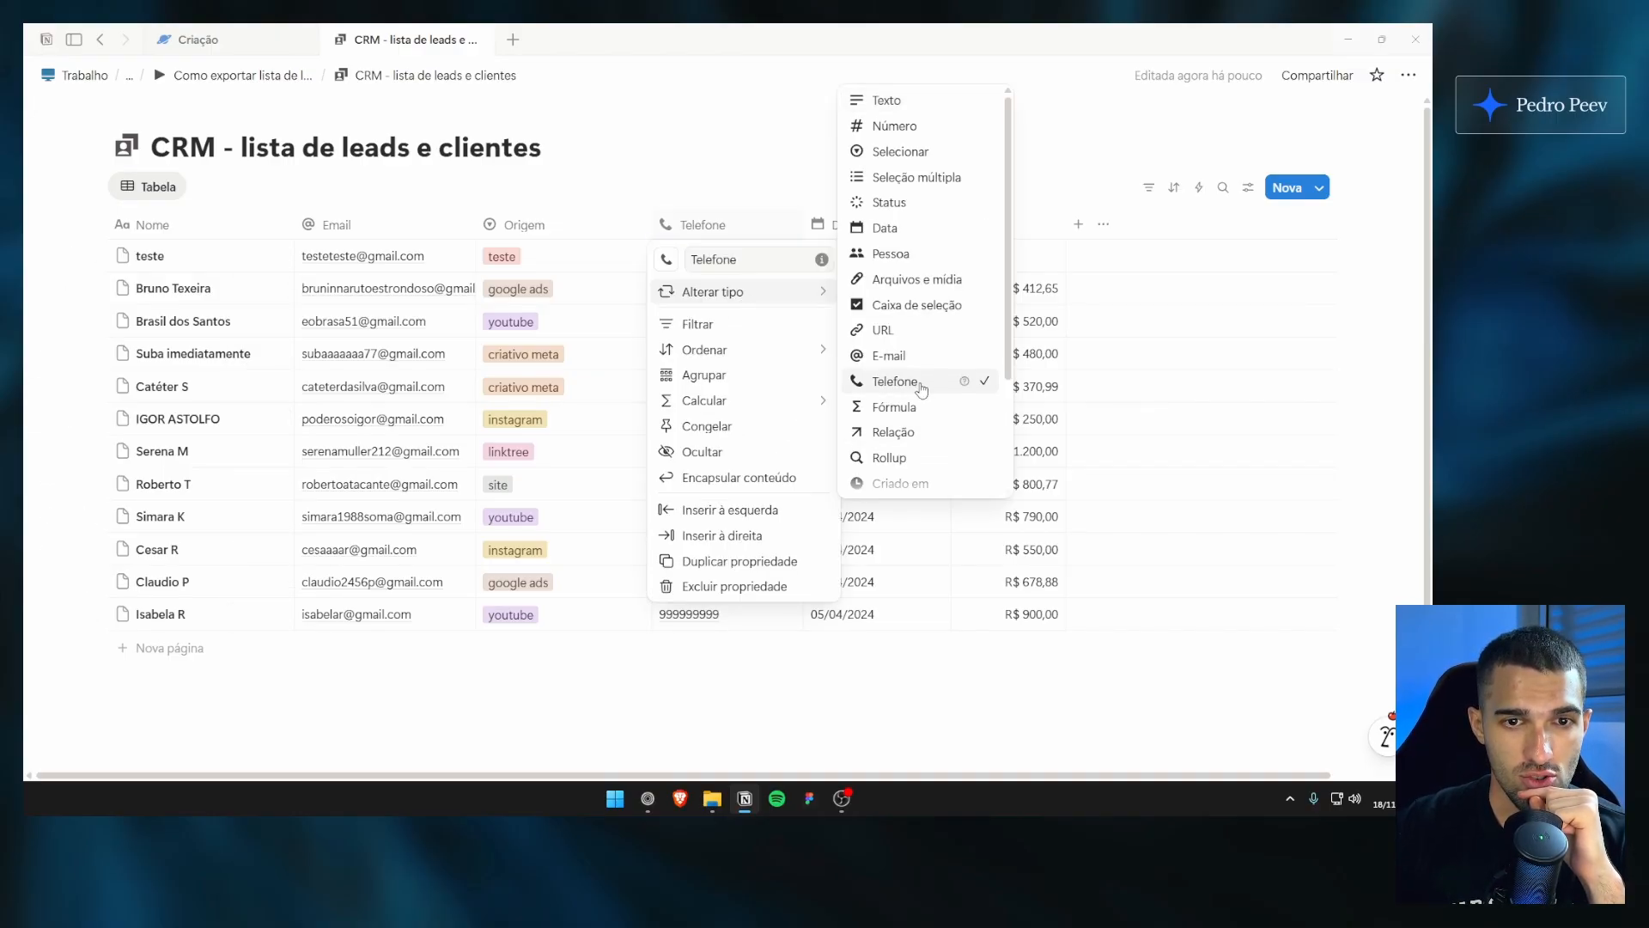
mouse_move(965, 383)
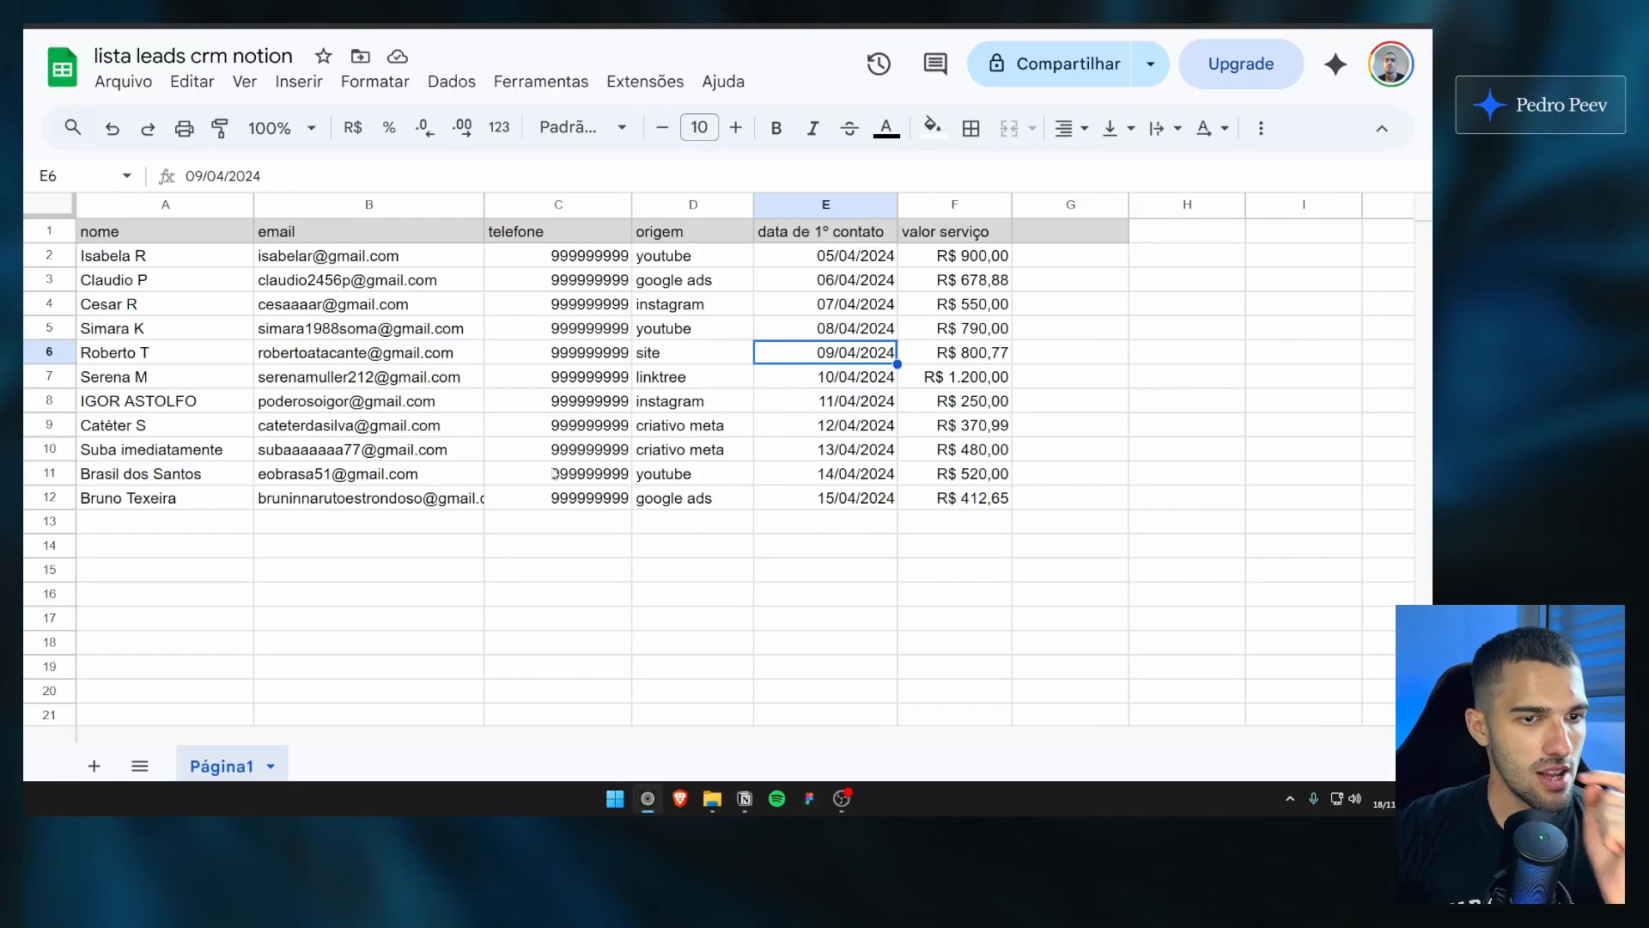
Step: Browse the Formatar > Número phone formats for telefone cells C2:C12 without applying one
drag(595, 264, 574, 502)
click(375, 80)
mouse_move(432, 212)
mouse_move(550, 176)
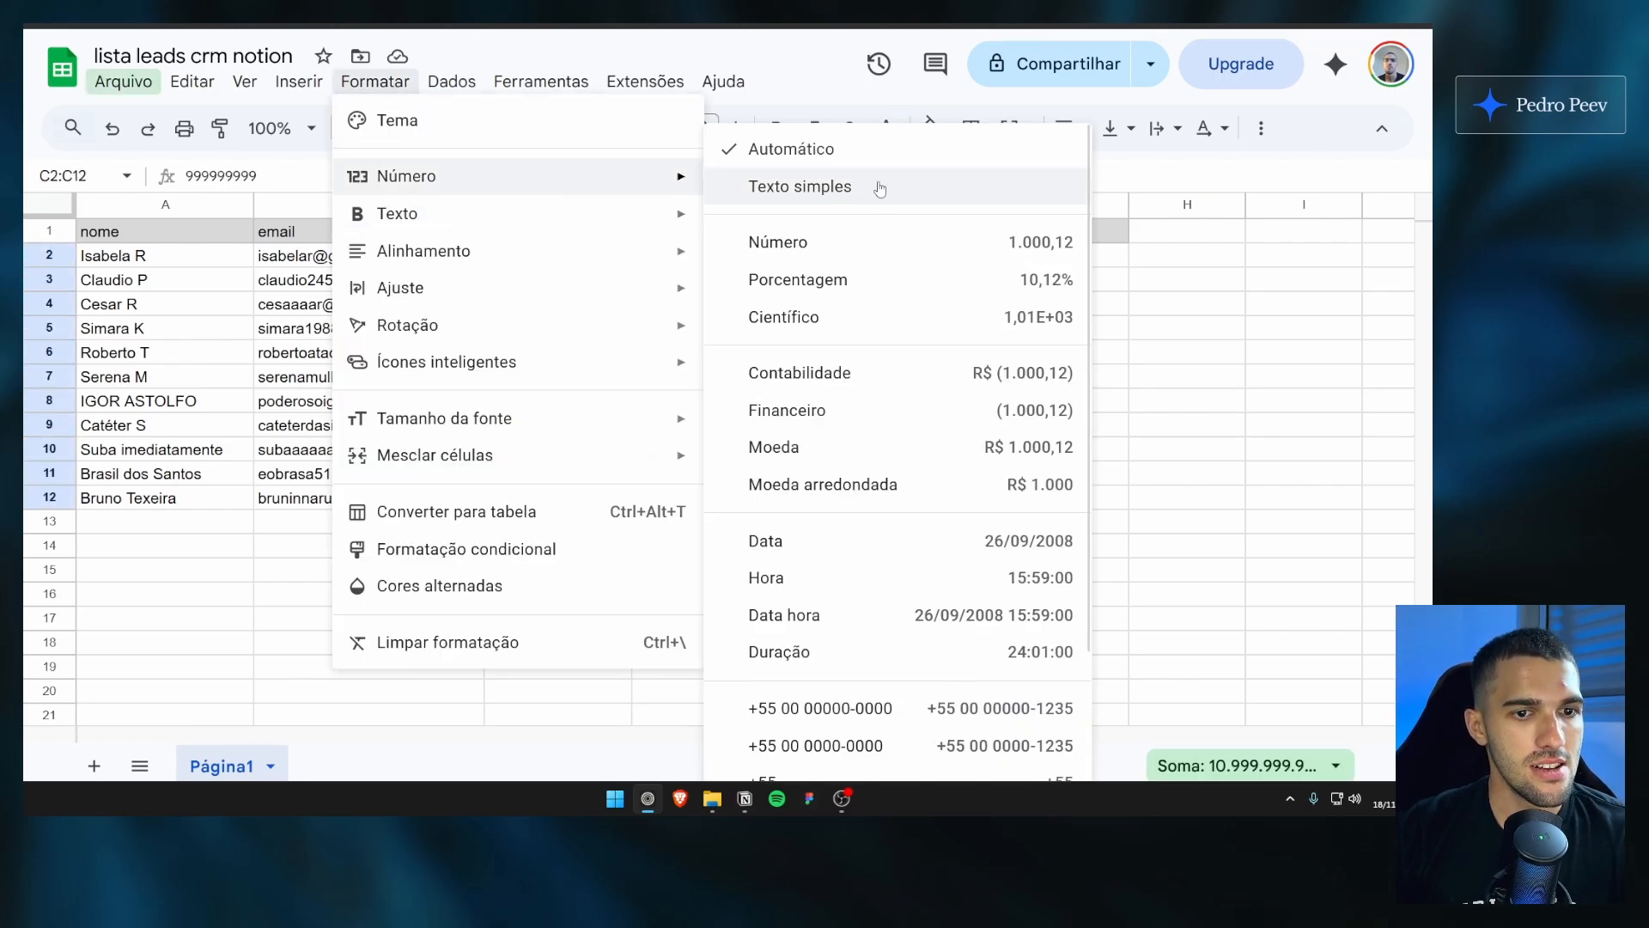
scroll(925, 597, down, 2)
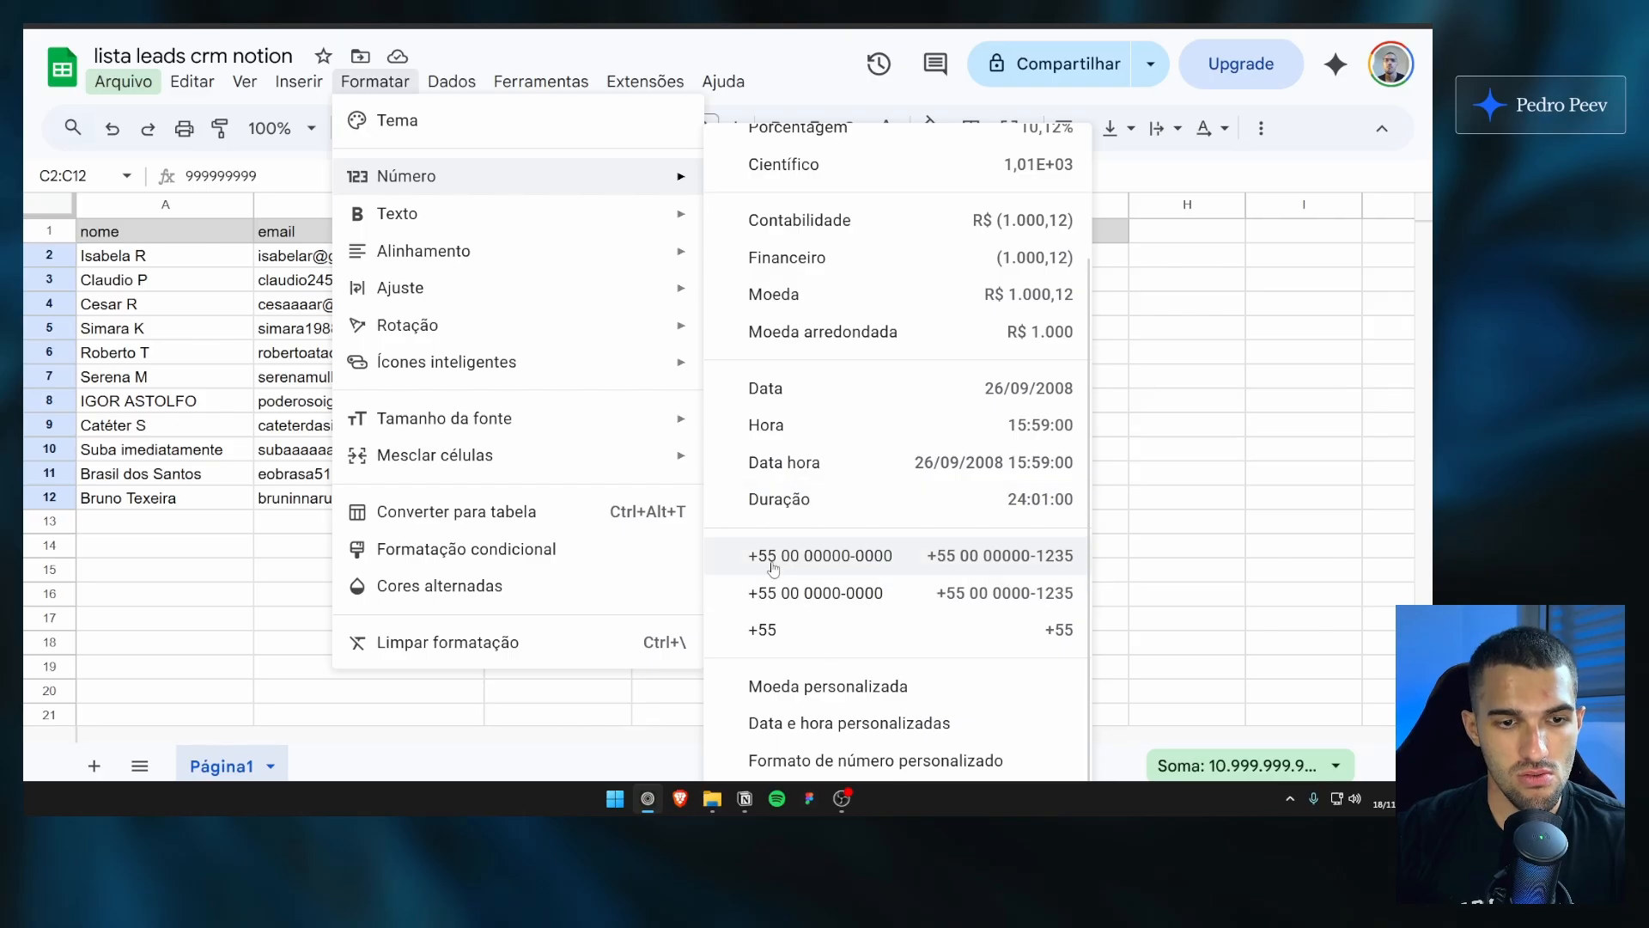
scroll(832, 636, up, 2)
scroll(858, 653, down, 2)
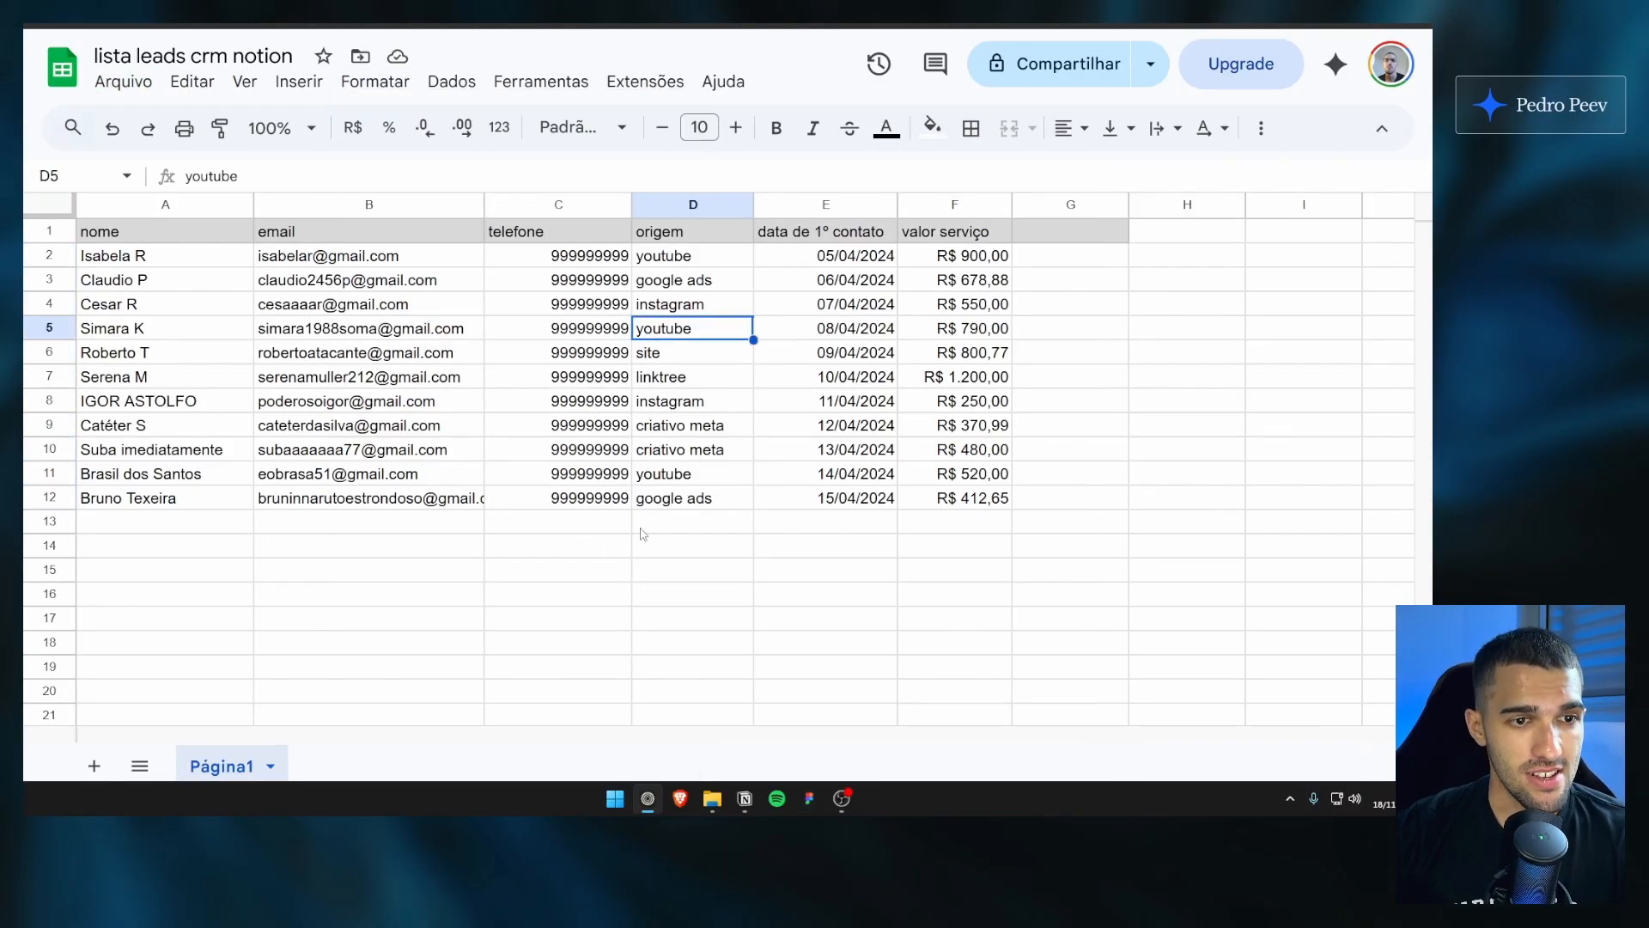
click(745, 797)
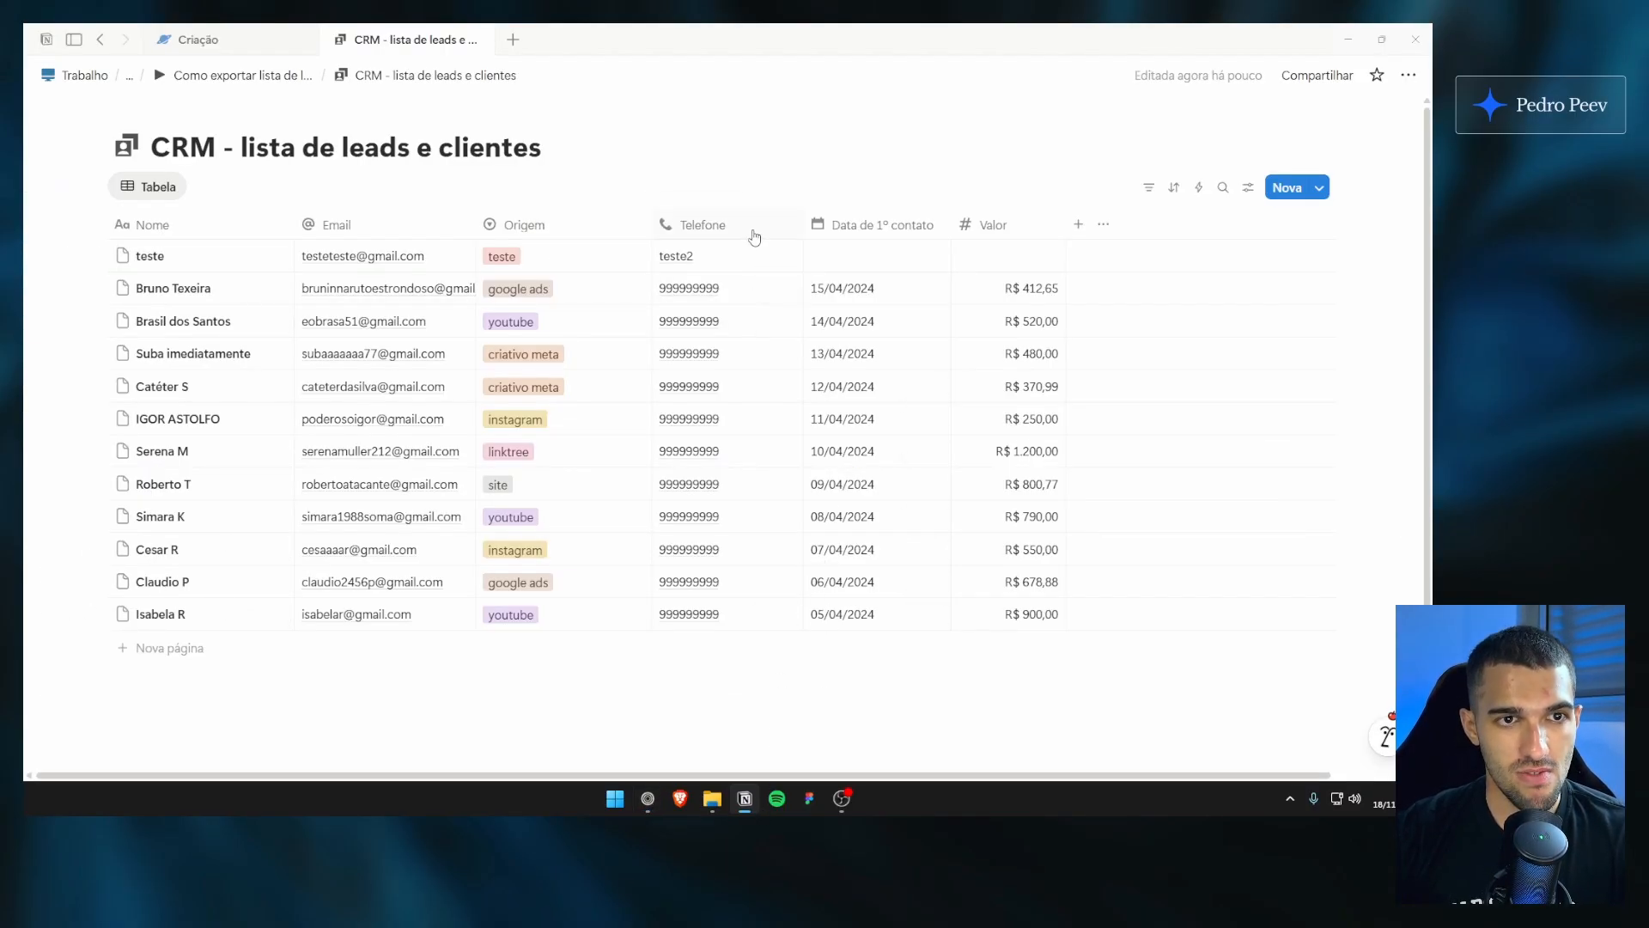
click(732, 291)
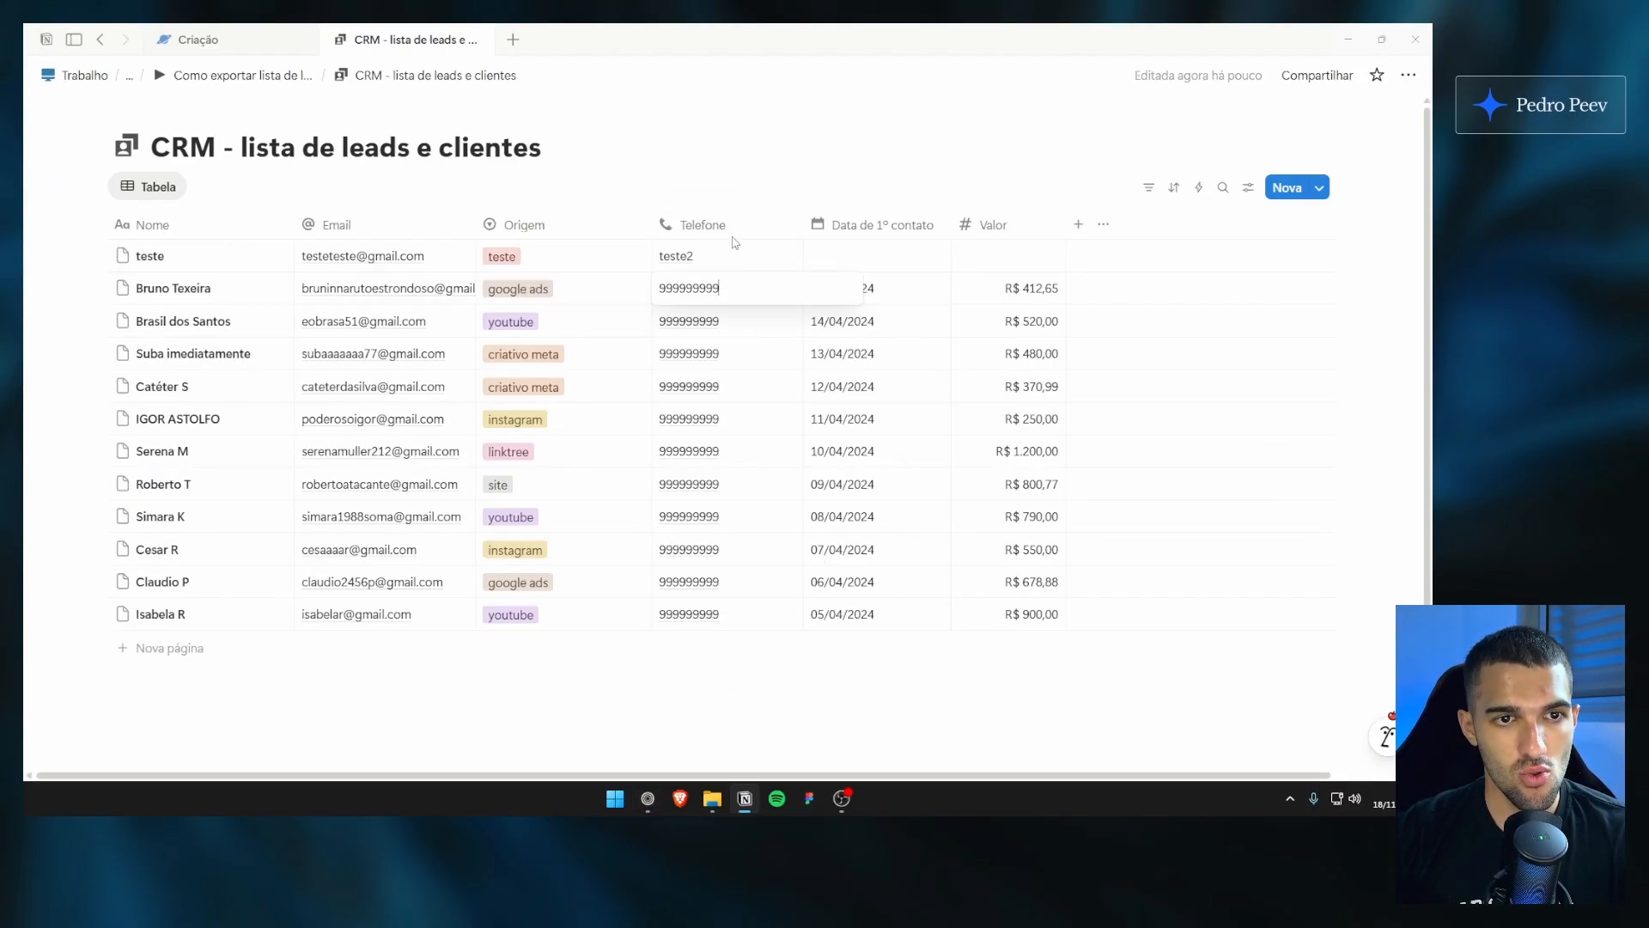
click(710, 328)
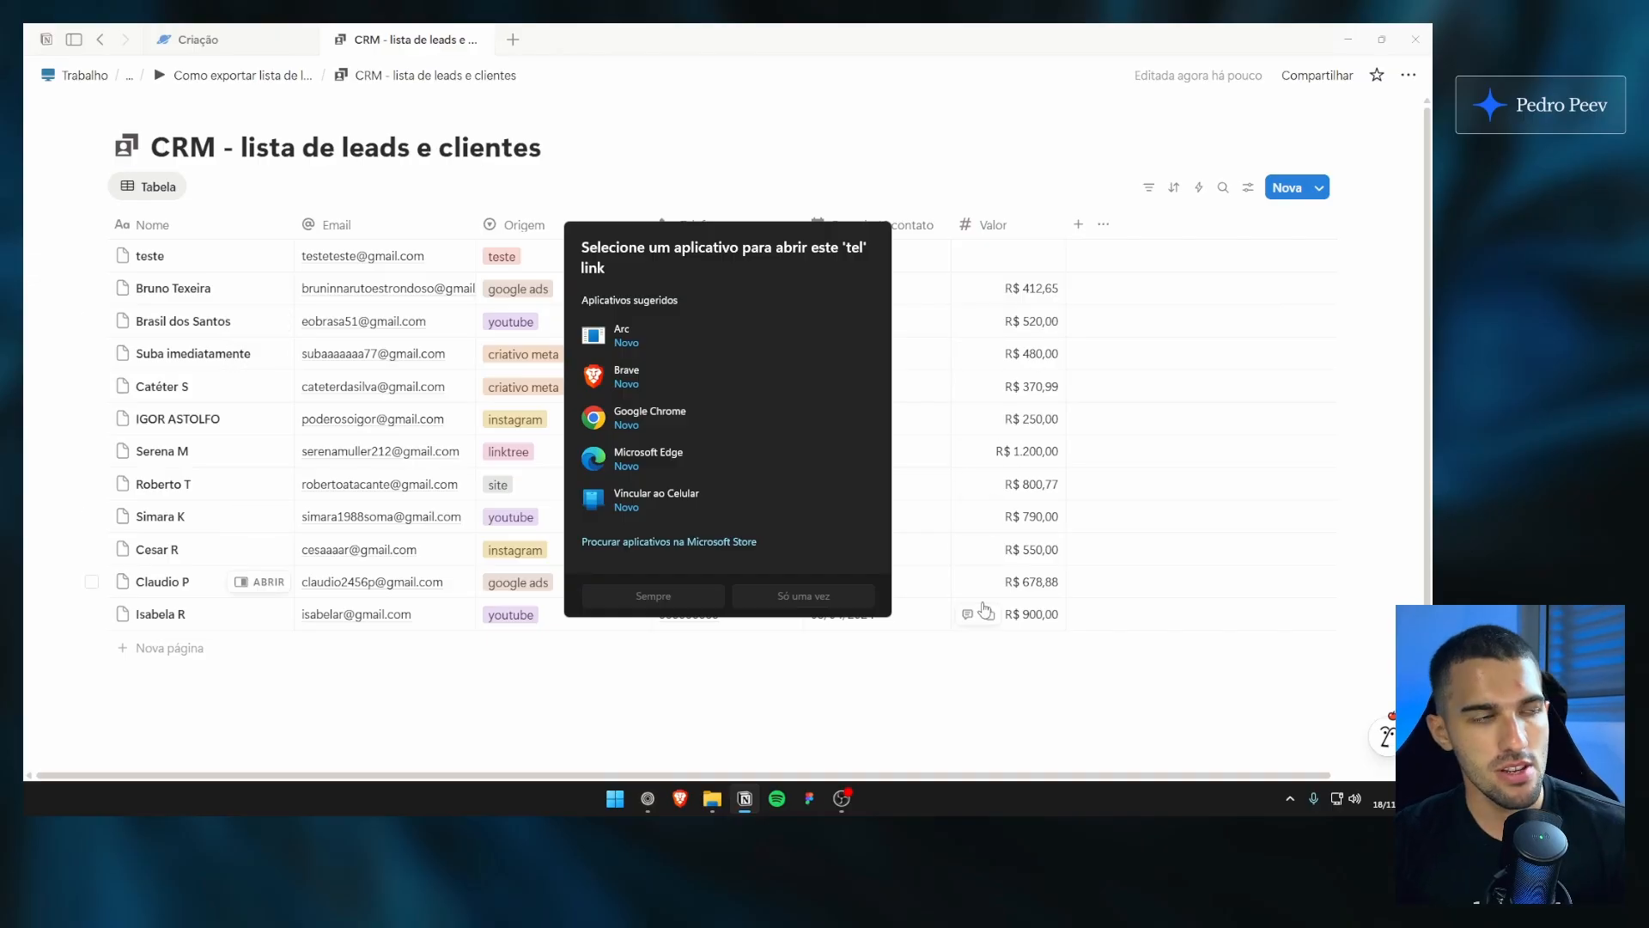
click(982, 699)
drag(793, 719, 567, 399)
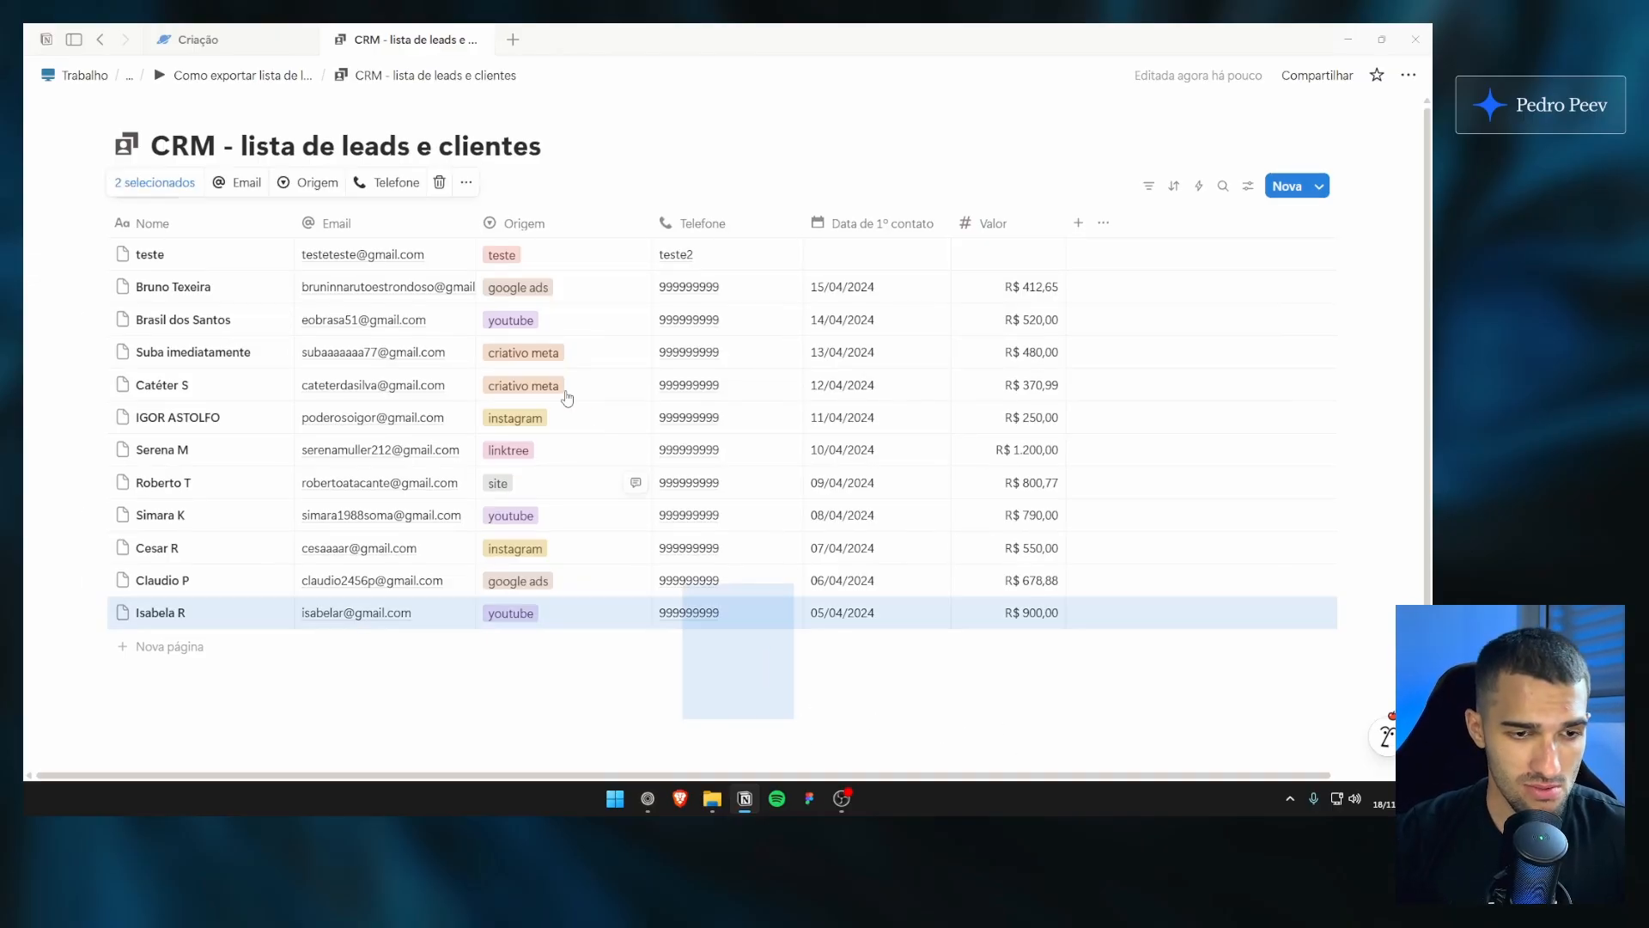
click(371, 328)
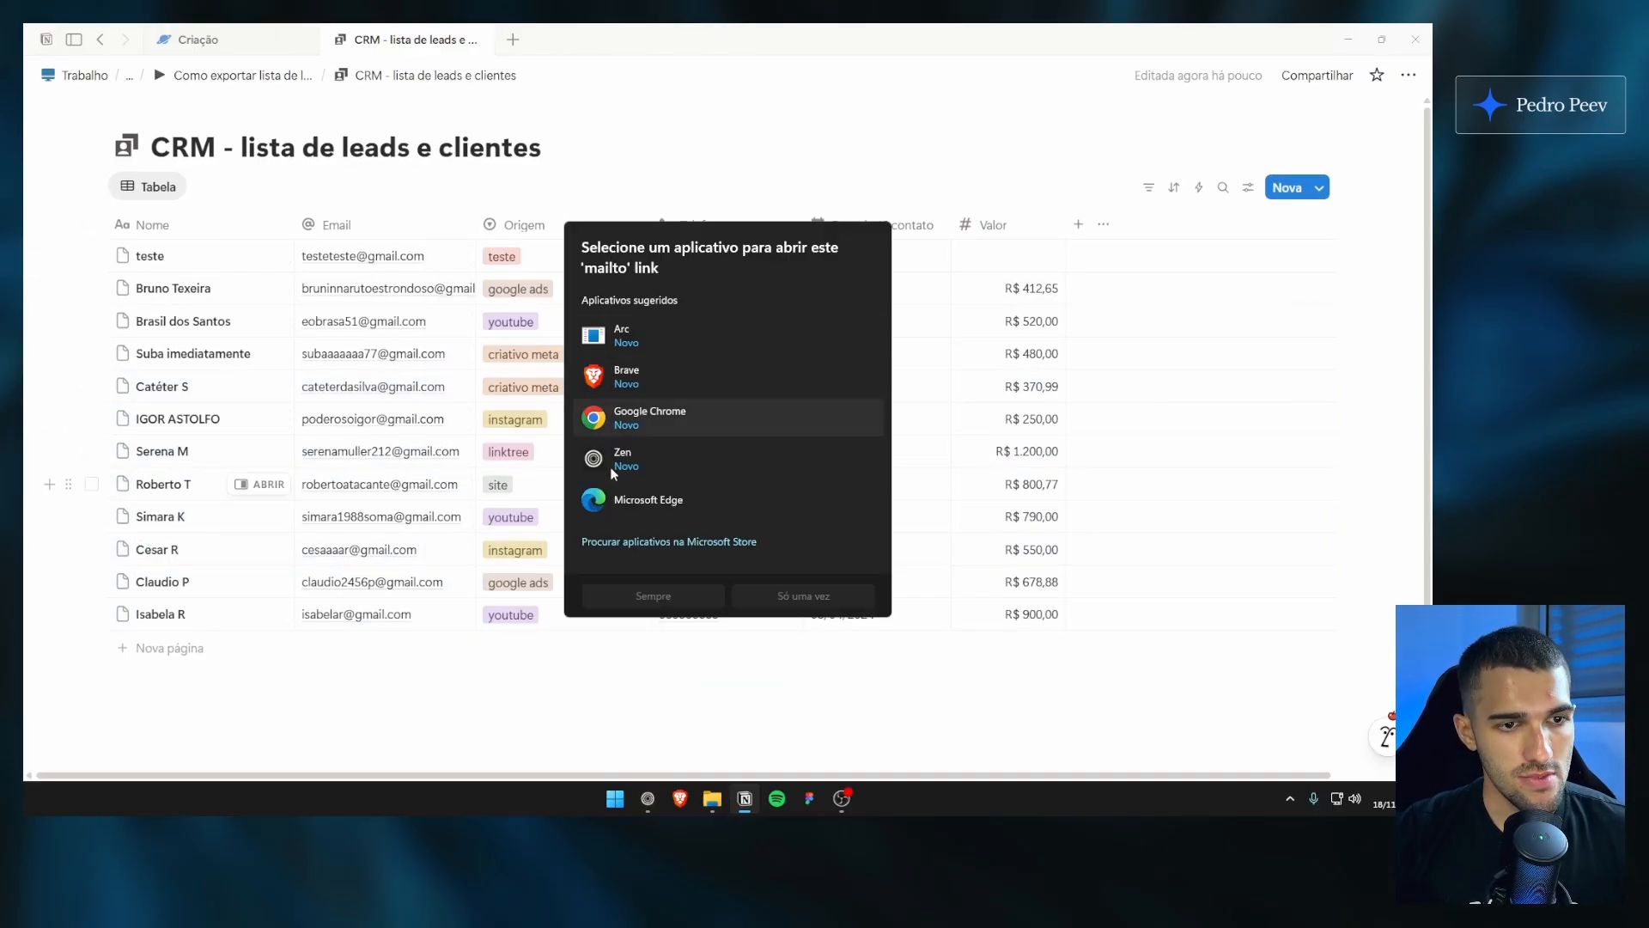
click(494, 150)
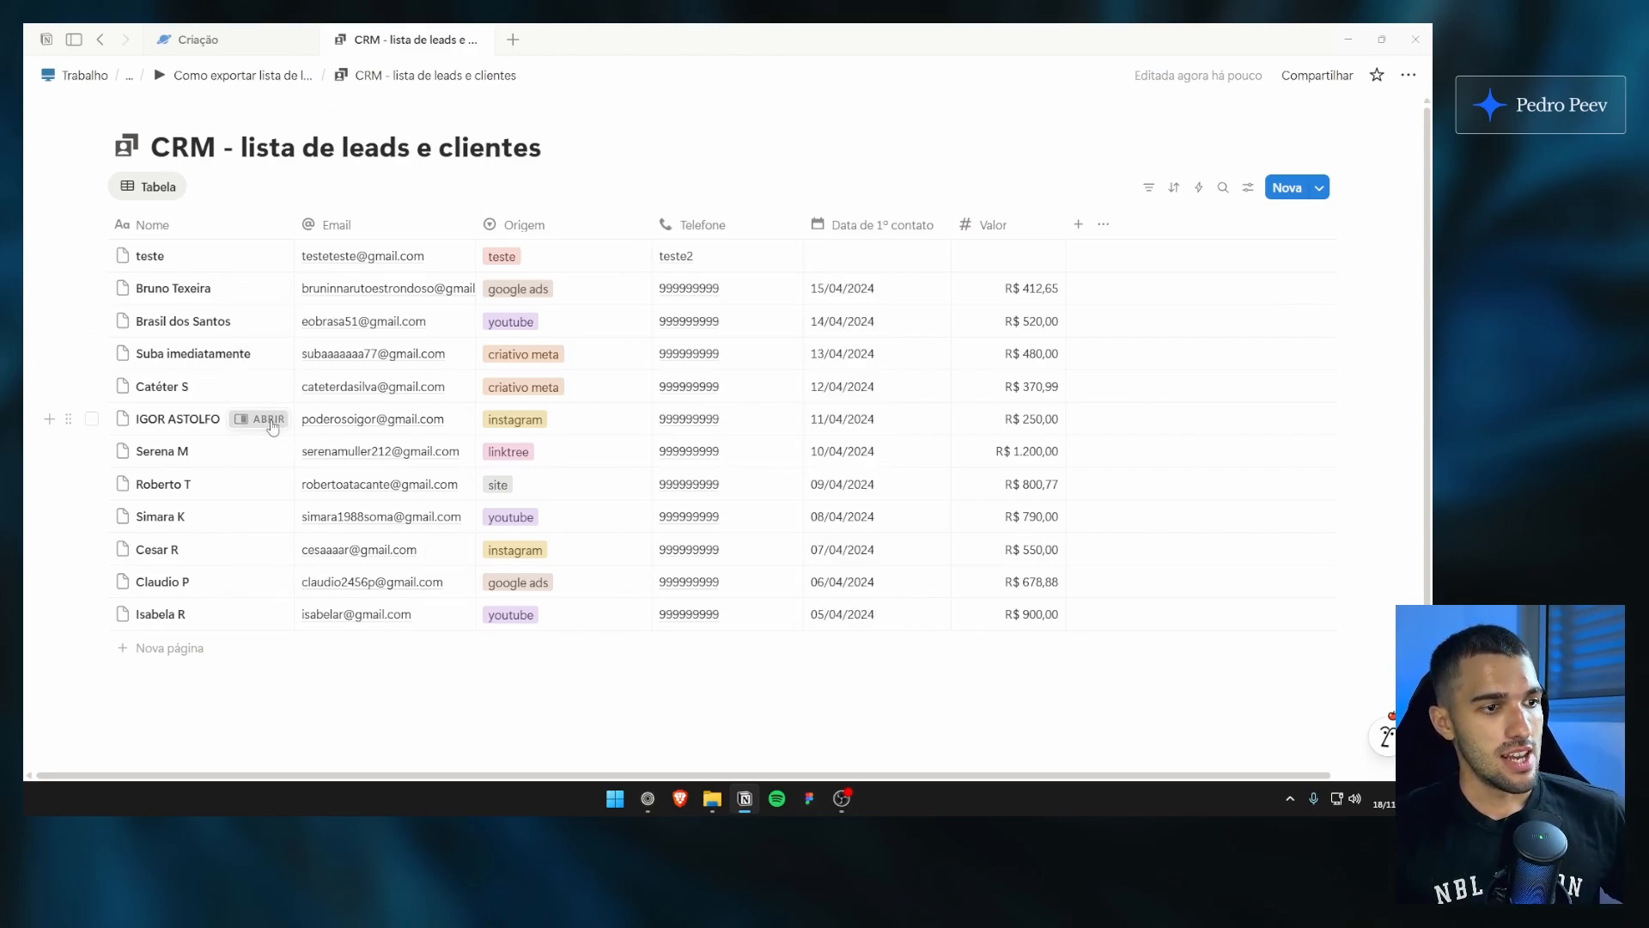
click(261, 418)
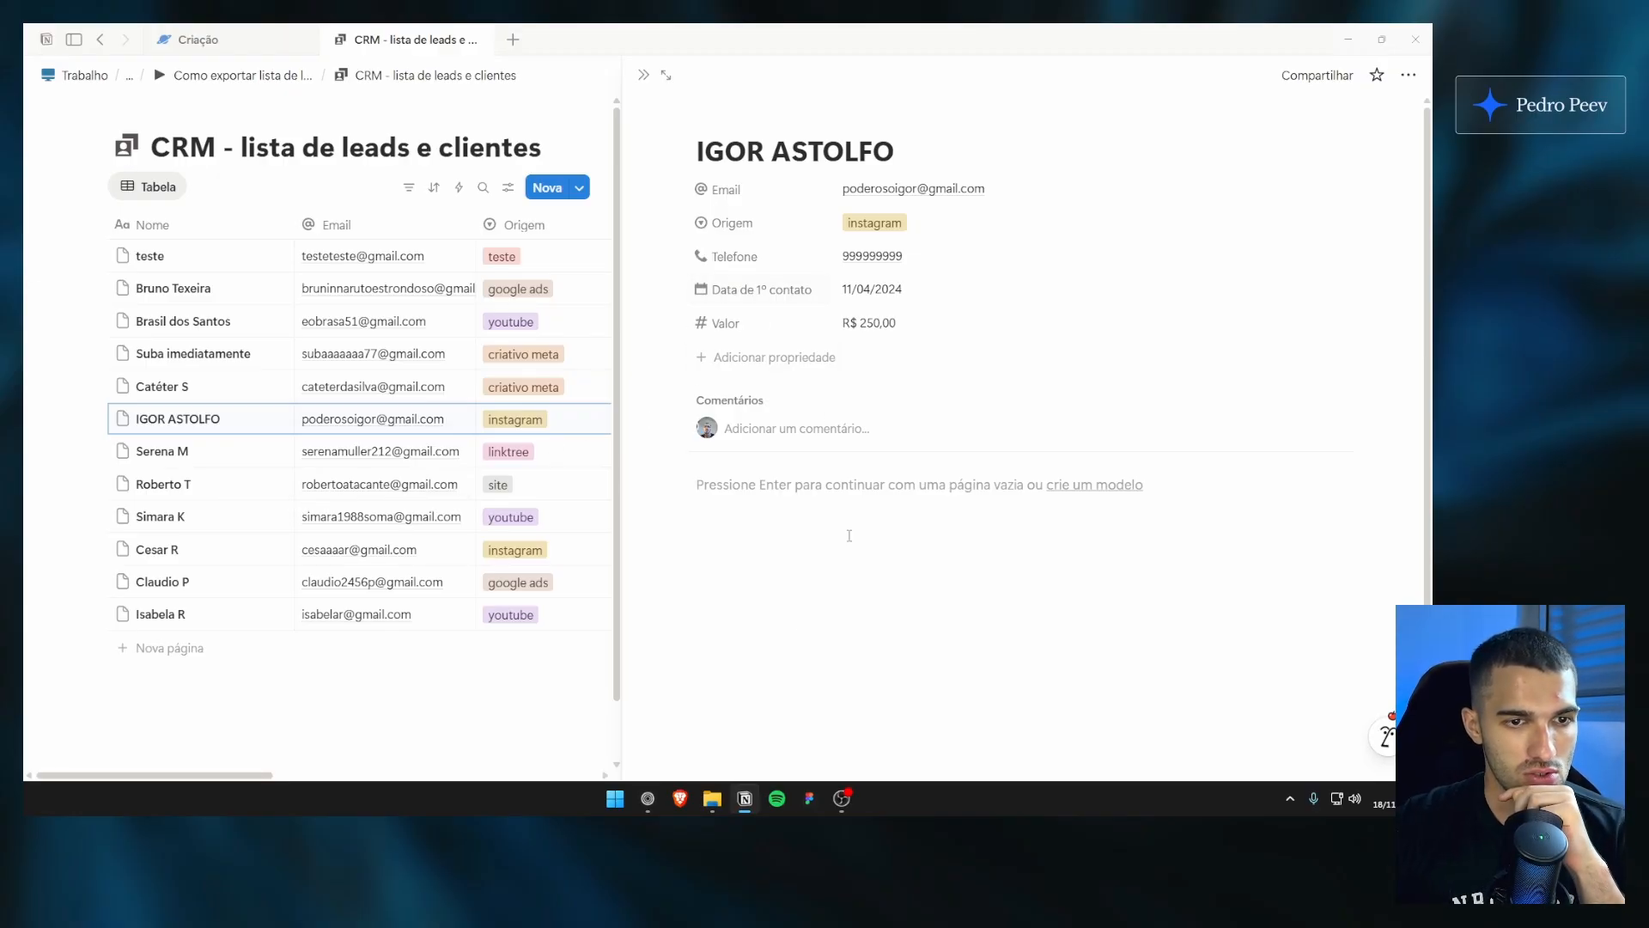
Step: Type two lines of notes, 'oiajsdoiajsd' and 'aiosjdaijsd', into the lead's page body
click(744, 552)
text(oiajsdoiajsd)
key(Return)
text(aiosjd)
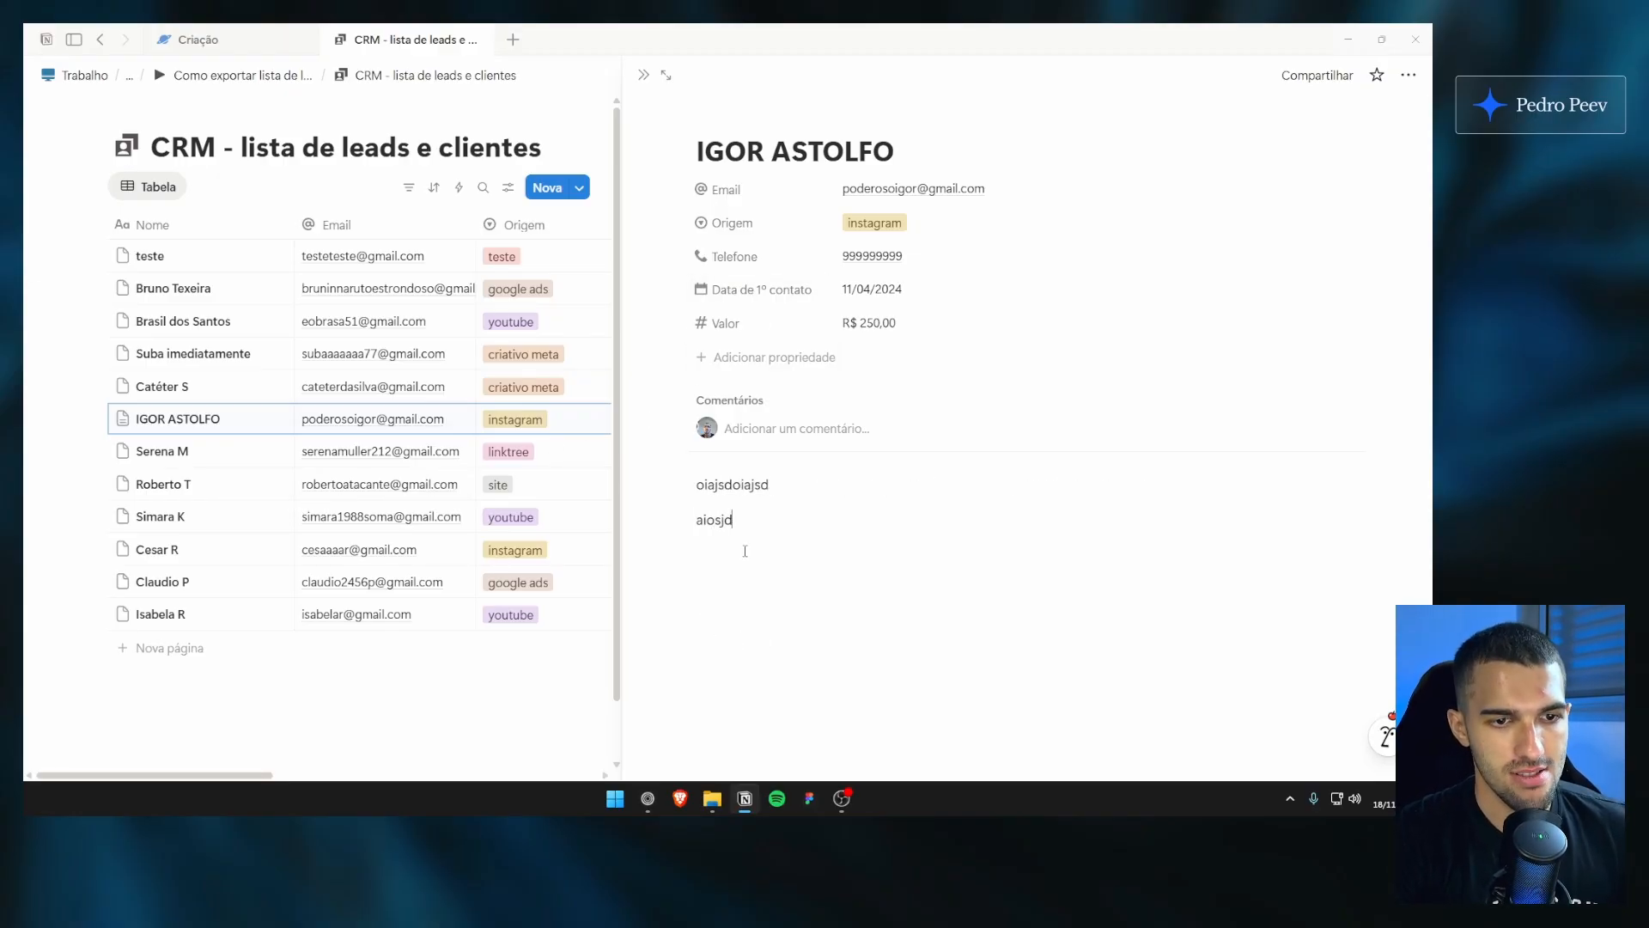
text(aijsd)
key(Return)
Step: Dismiss the Adicionar propriedade type list without adding anything and close the lead's side peek
click(776, 358)
scroll(781, 403, down, 5)
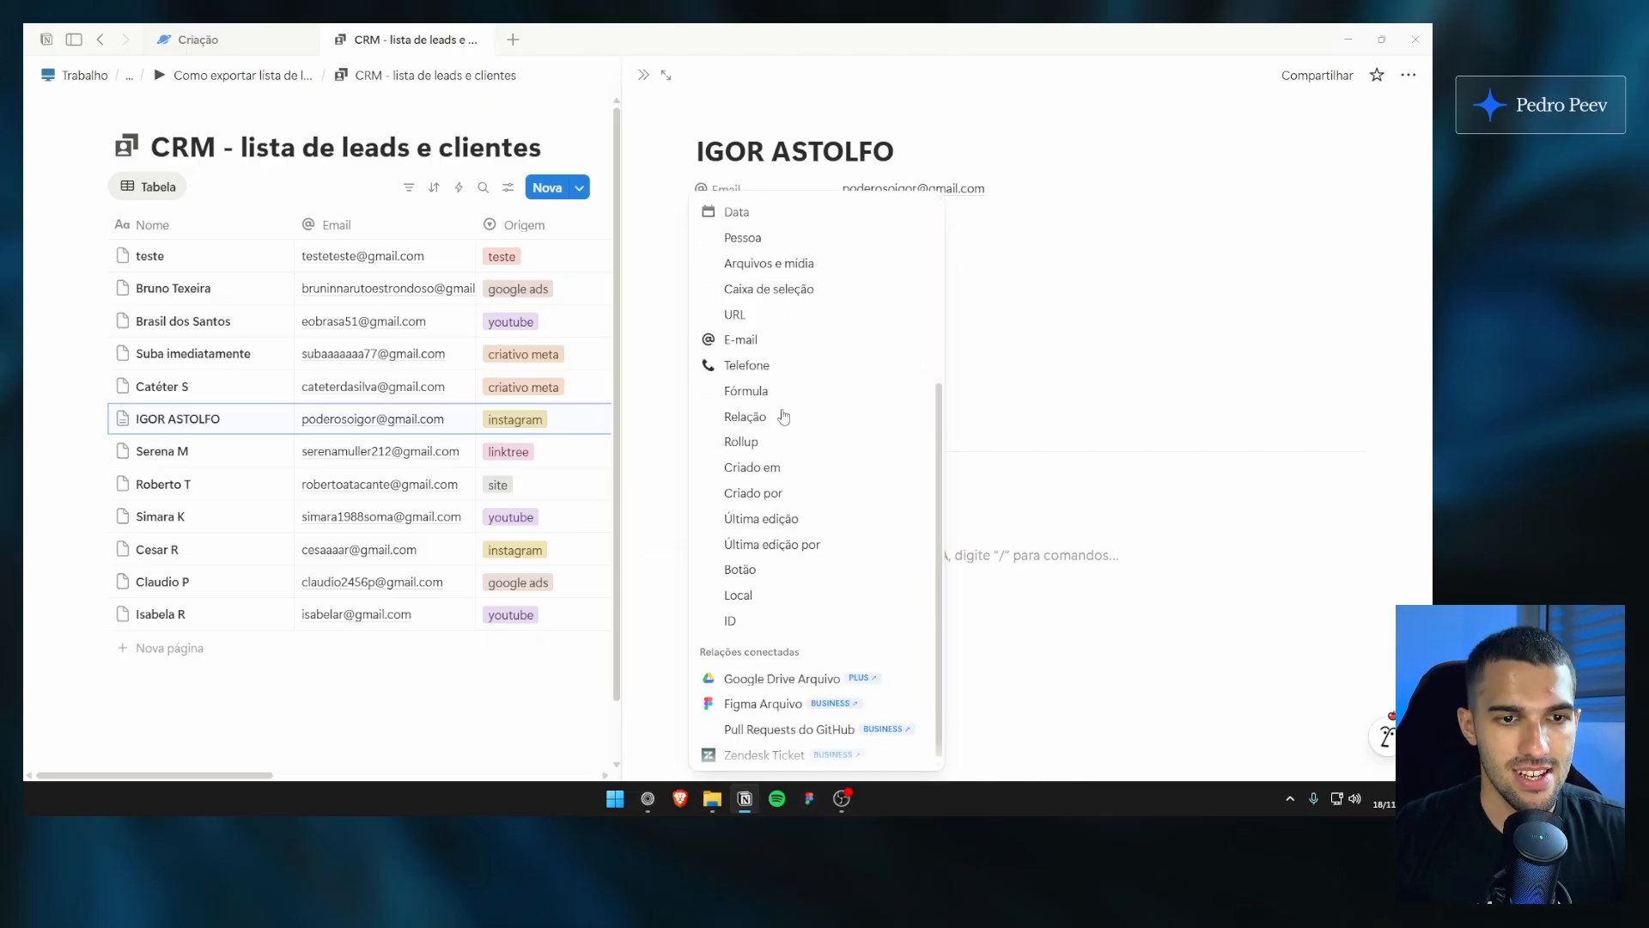
scroll(735, 429, up, 5)
click(1027, 345)
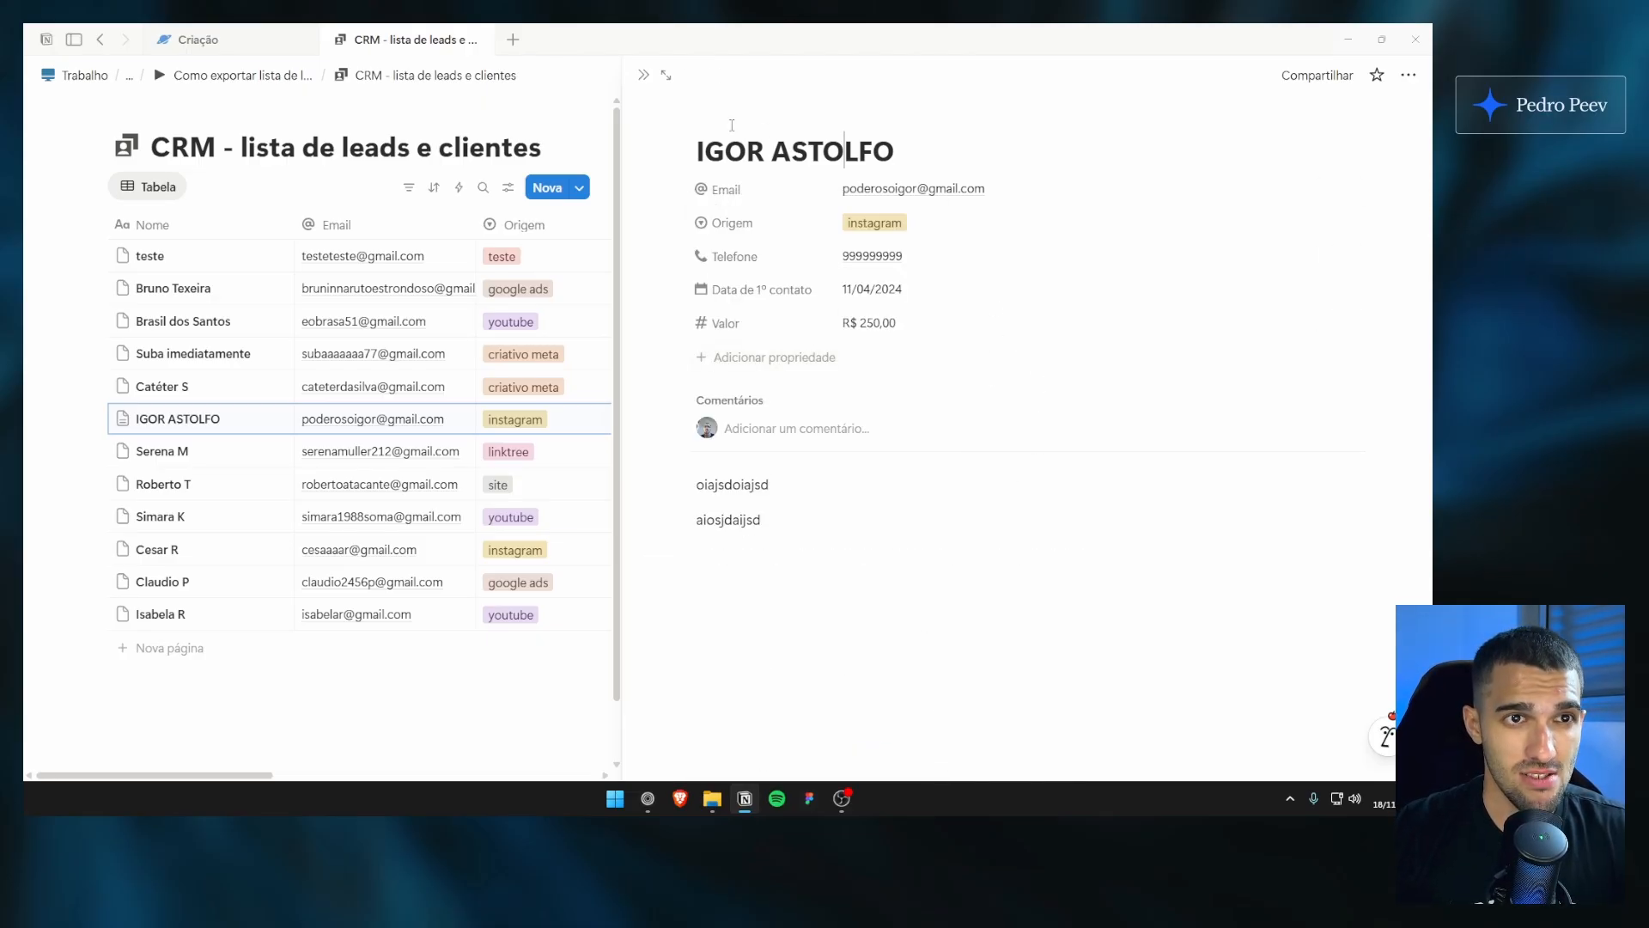
click(643, 74)
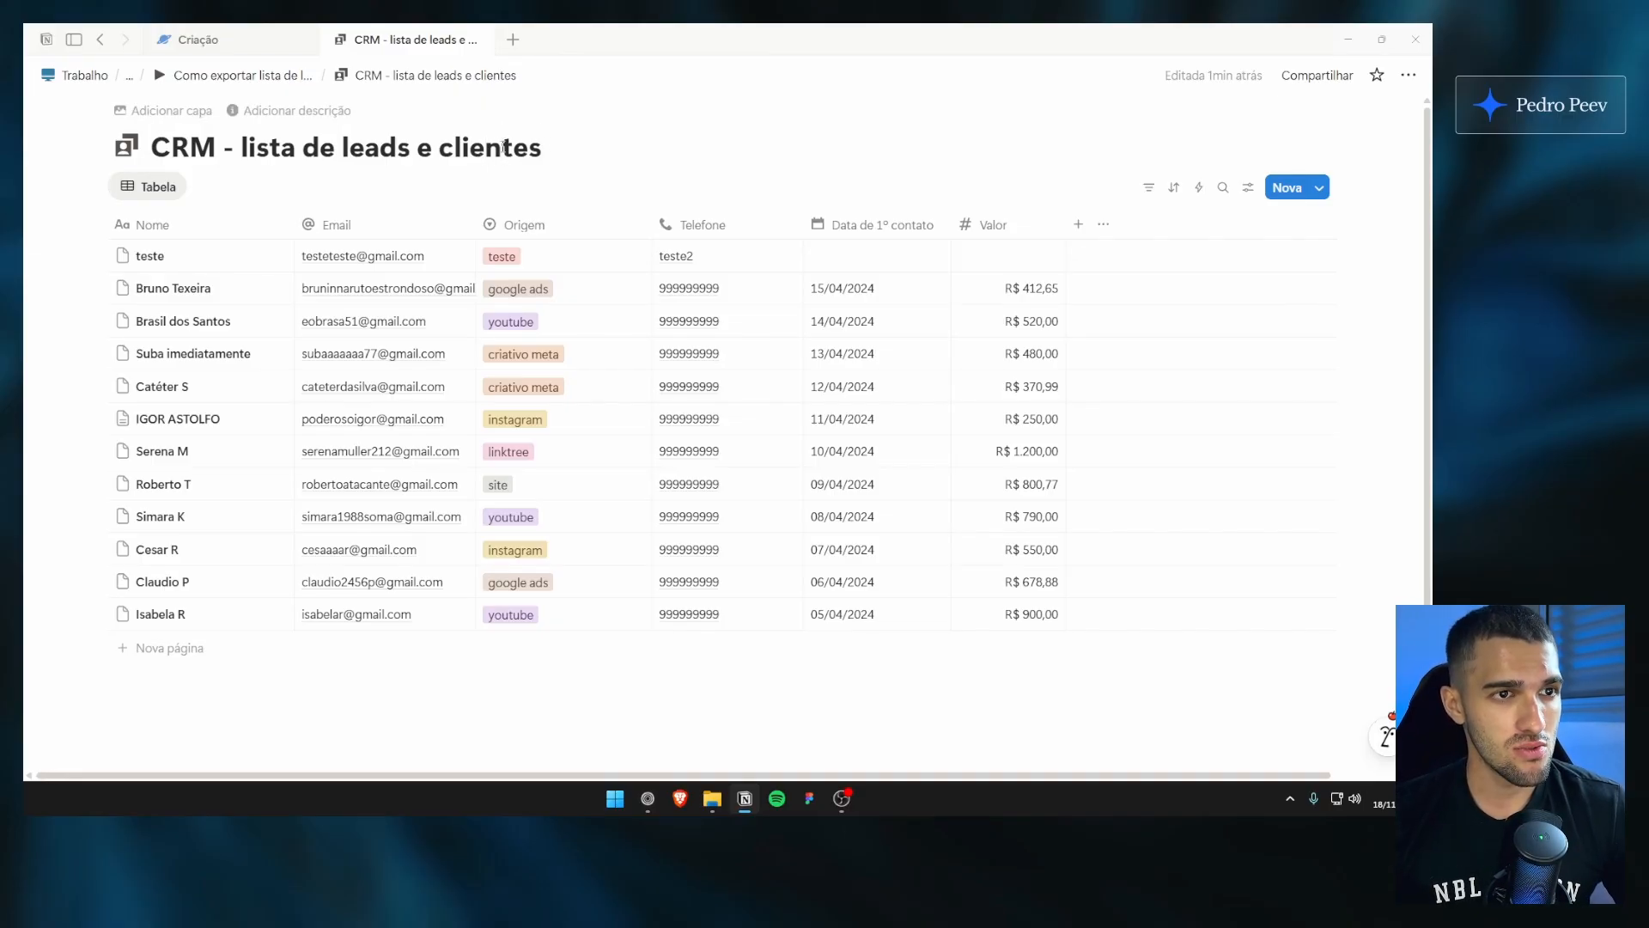
drag(504, 147, 215, 148)
click(365, 148)
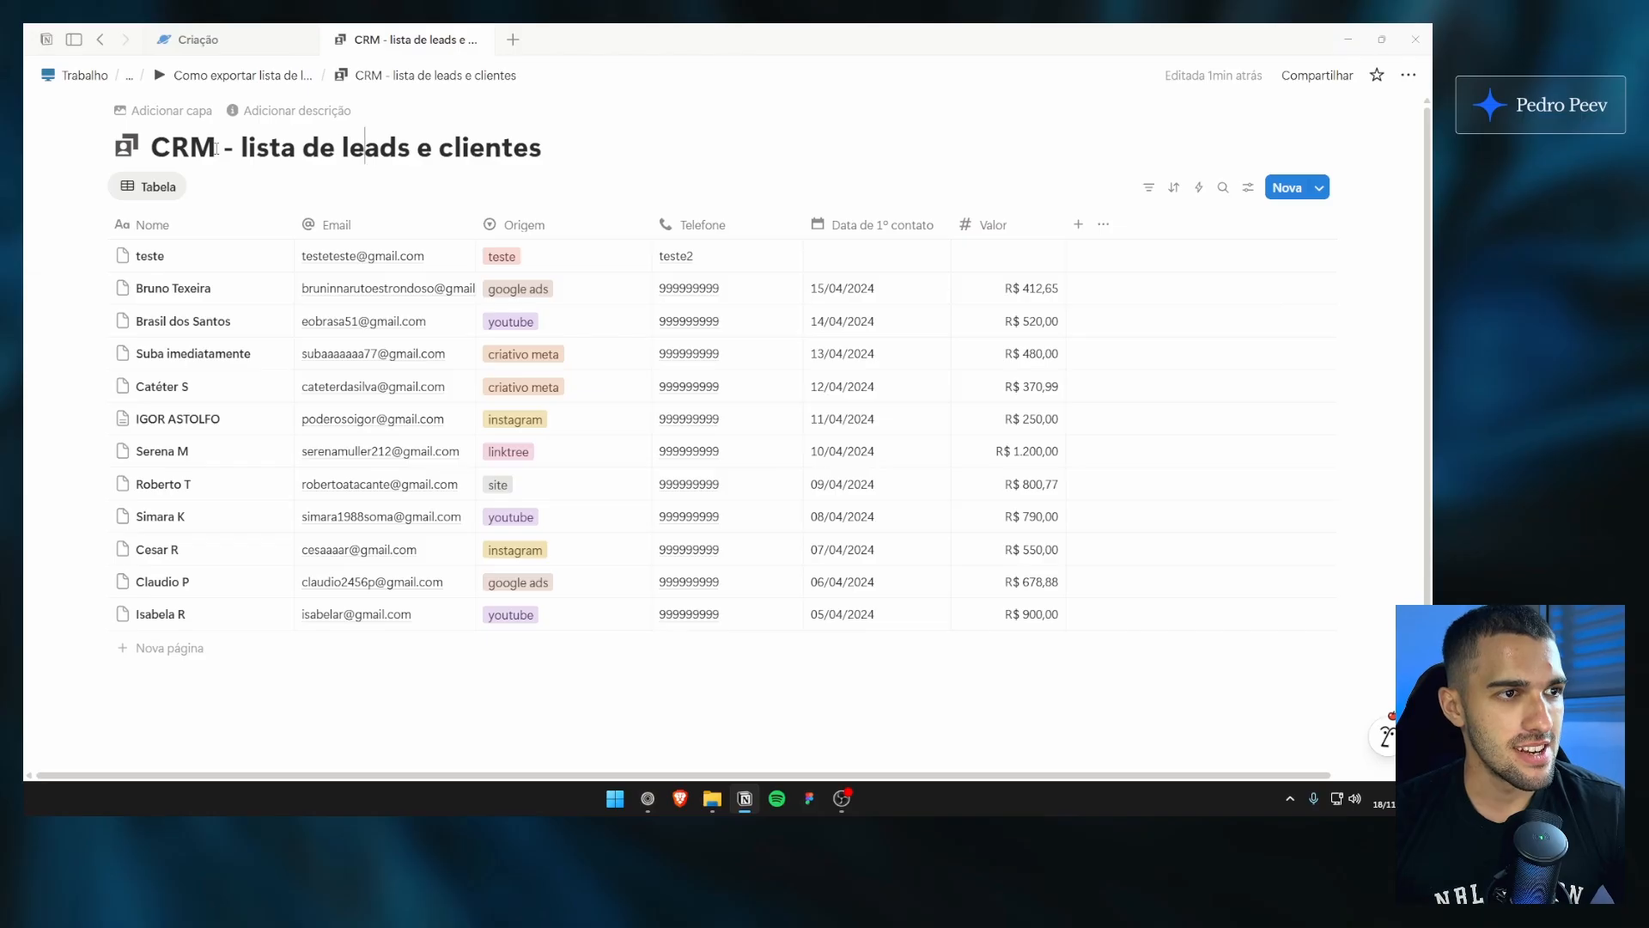
drag(217, 148, 504, 149)
click(534, 185)
click(647, 799)
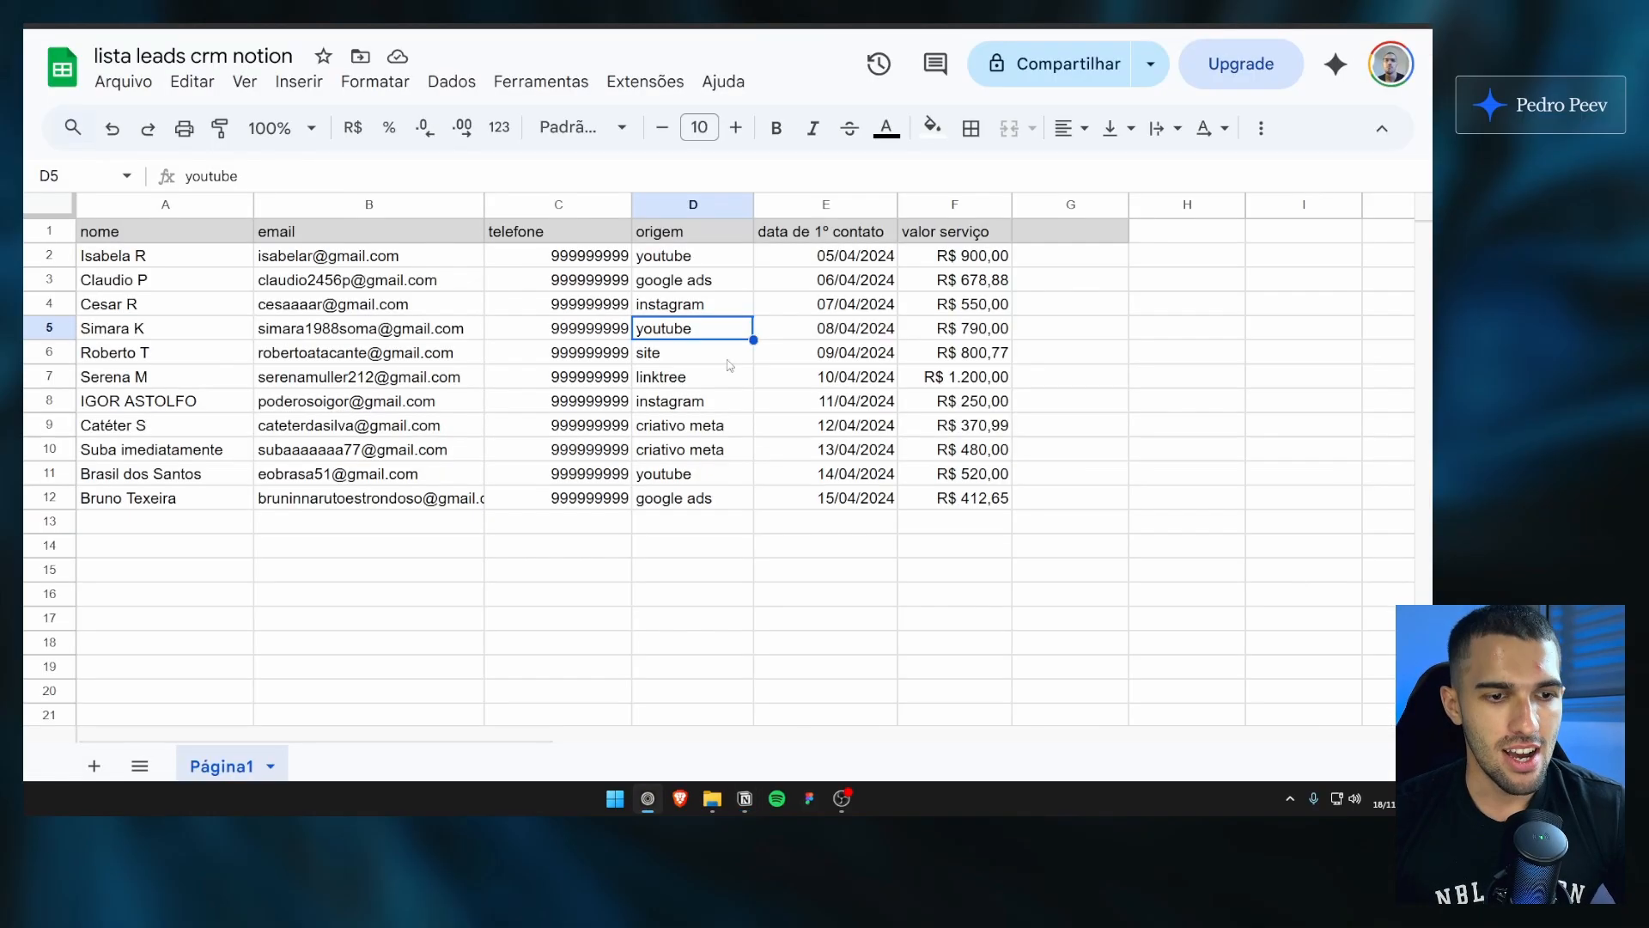
click(744, 799)
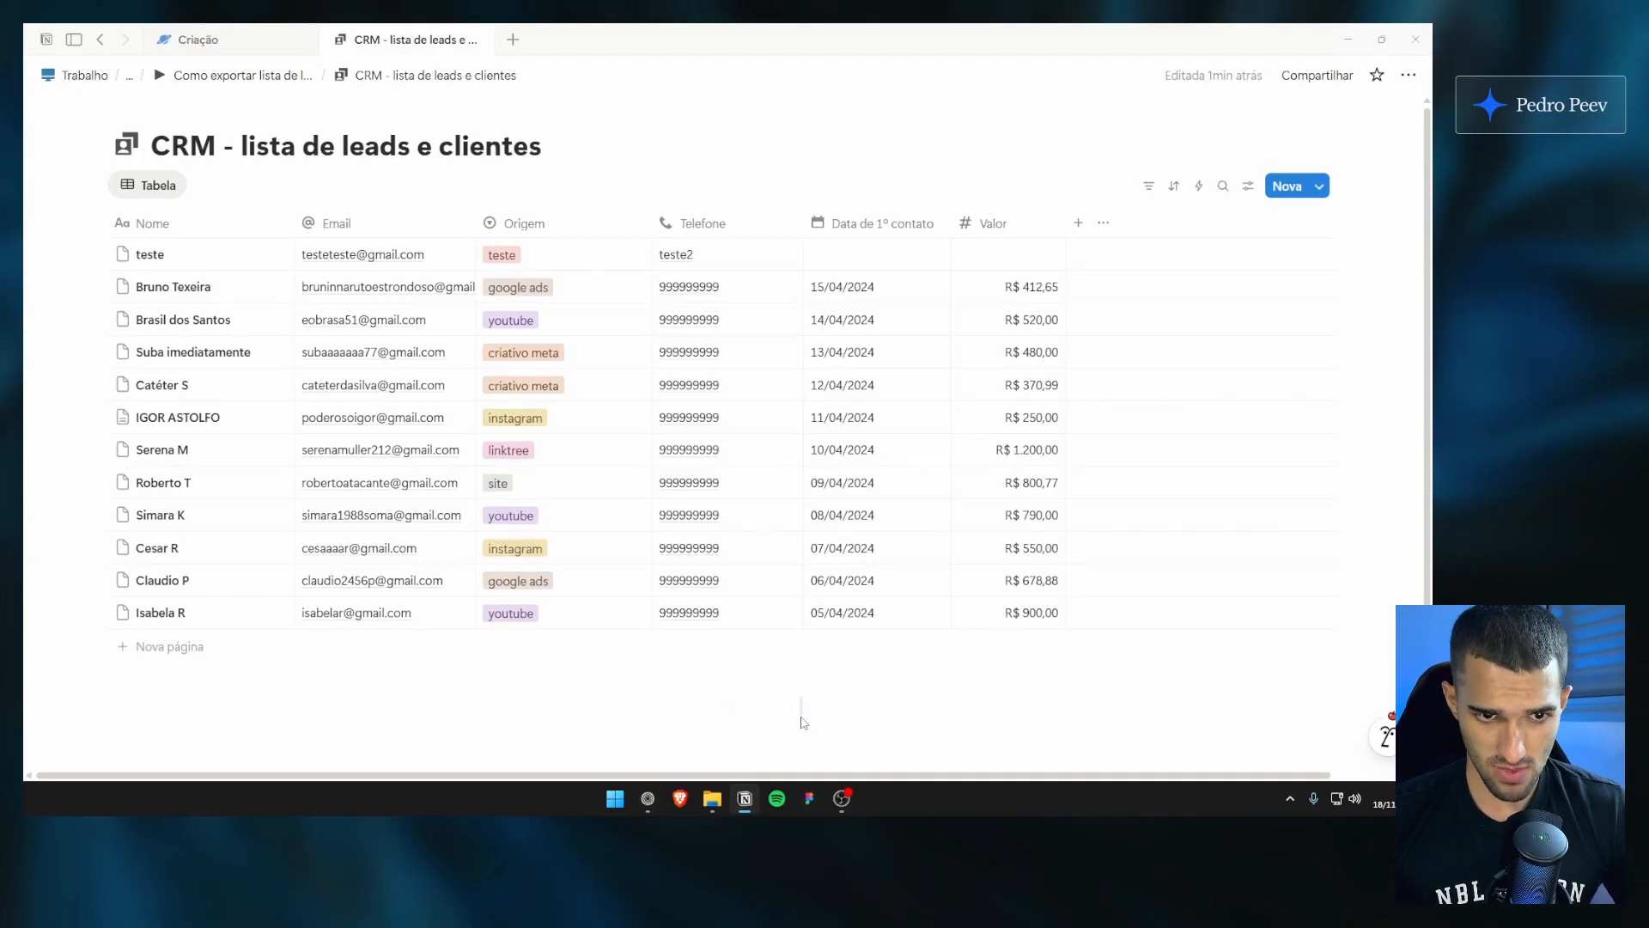